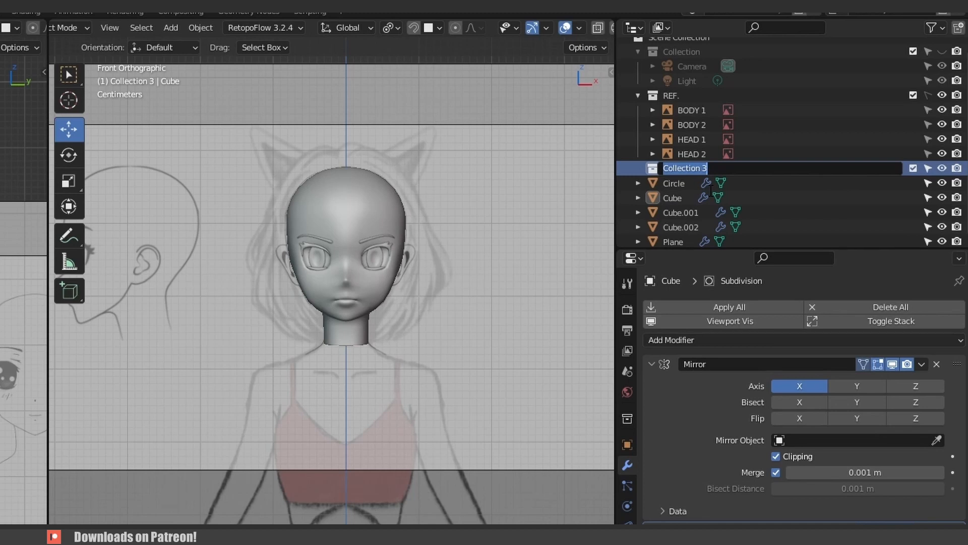
Name the new collection Body.
{"action": "type", "text": "Bod"}
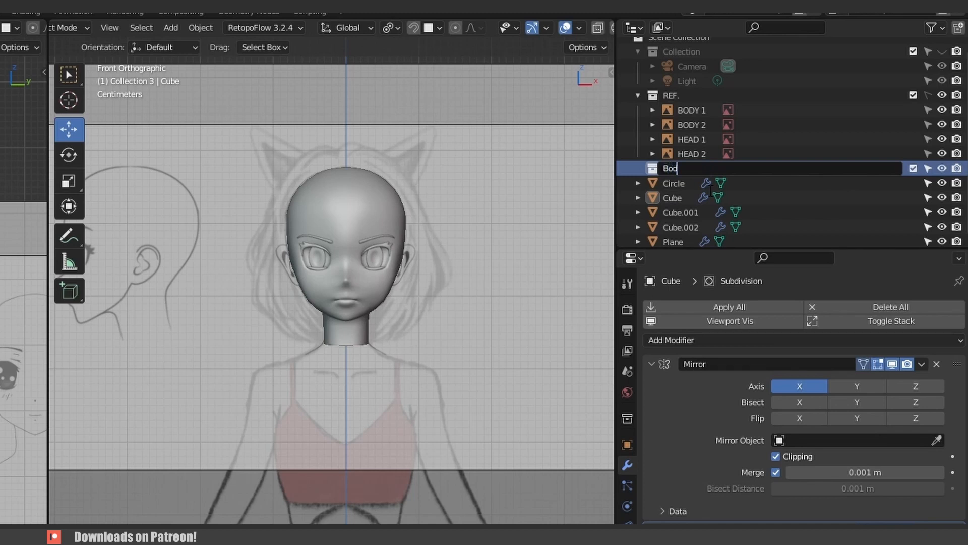
{"action": "type", "text": "y"}
{"action": "key", "text": "Return"}
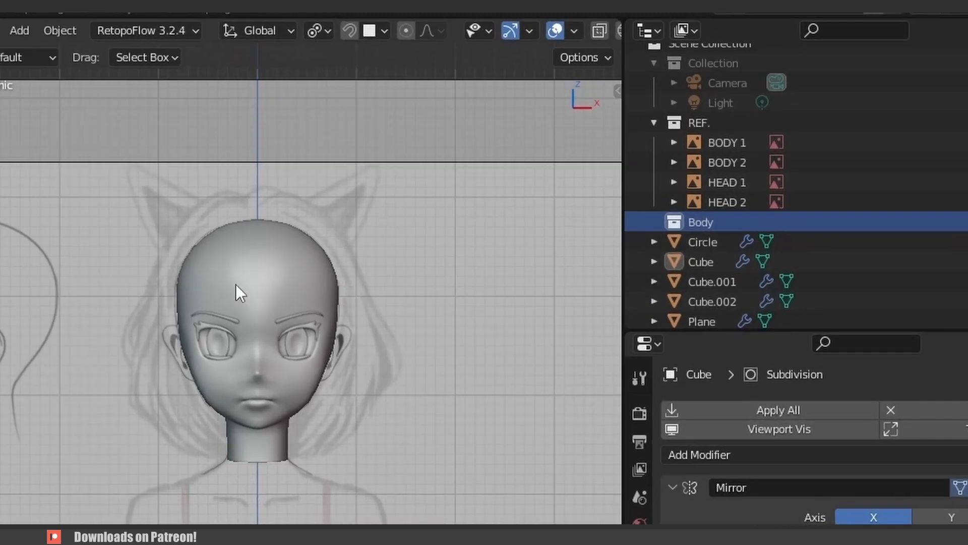
Rename the Cube head mesh as Face.
{"action": "left_click", "coordinate": [716, 261]}
{"action": "double_click", "coordinate": [709, 268]}
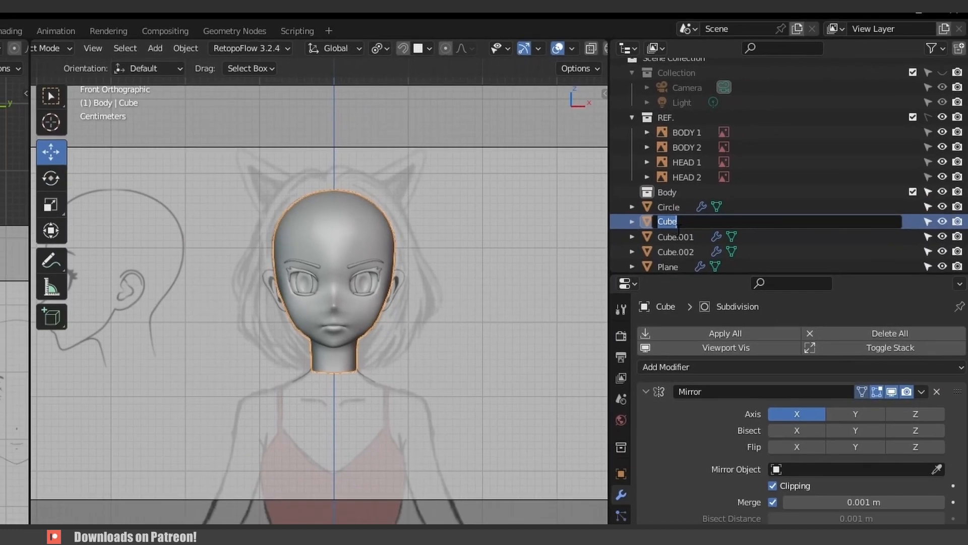
{"action": "type", "text": "Face"}
{"action": "key", "text": "Return"}
Rename the Circle object as eyes and Cube.001 as eyelashes.
{"action": "double_click", "coordinate": [669, 206]}
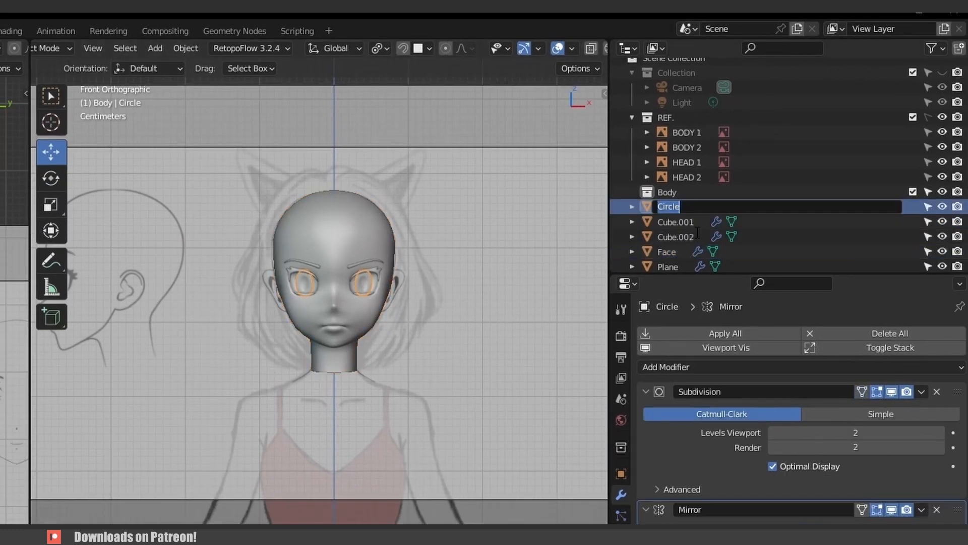
{"action": "key", "text": "Return"}
{"action": "left_click", "coordinate": [676, 207]}
{"action": "double_click", "coordinate": [675, 206]}
{"action": "type", "text": "eyelashes"}
{"action": "key", "text": "Return"}
Rename Cube.002 as eyelashes 2 and the Plane object as eyebrows.
{"action": "left_click", "coordinate": [370, 295]}
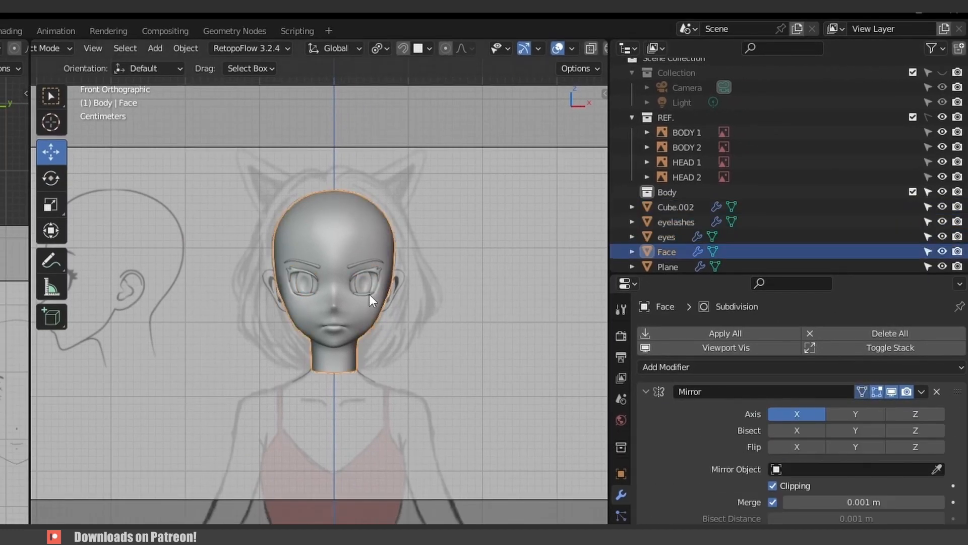
{"action": "double_click", "coordinate": [675, 206]}
{"action": "type", "text": "eyelashes 2"}
{"action": "key", "text": "Return"}
{"action": "left_click", "coordinate": [667, 266]}
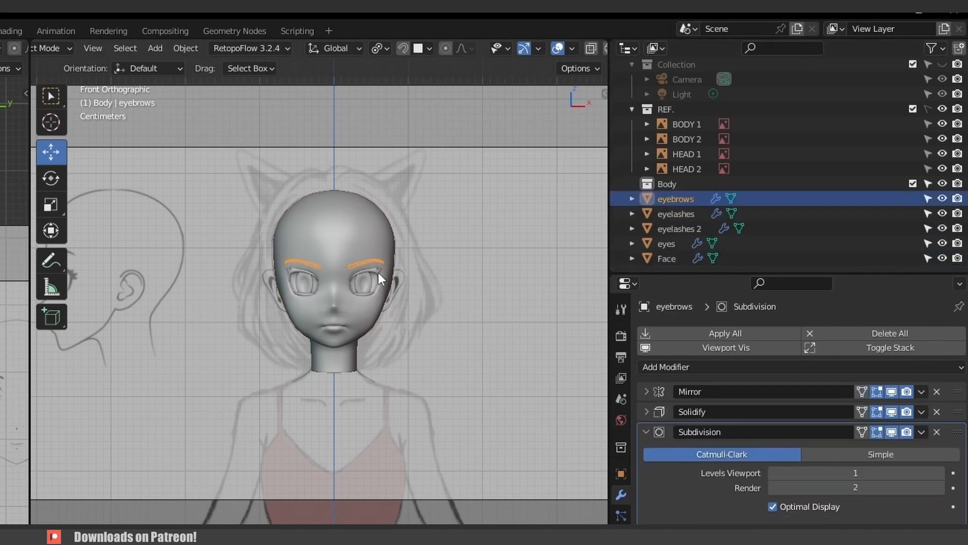
Add another collection to the scene and name it Head.
{"action": "scroll", "coordinate": [378, 272], "scroll_direction": "up", "scroll_amount": 2}
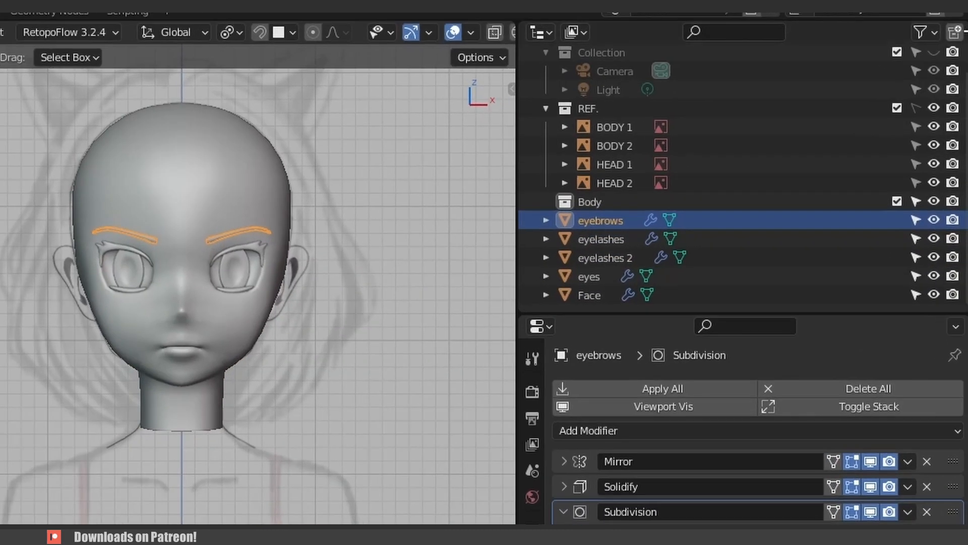
{"action": "left_click", "coordinate": [954, 32]}
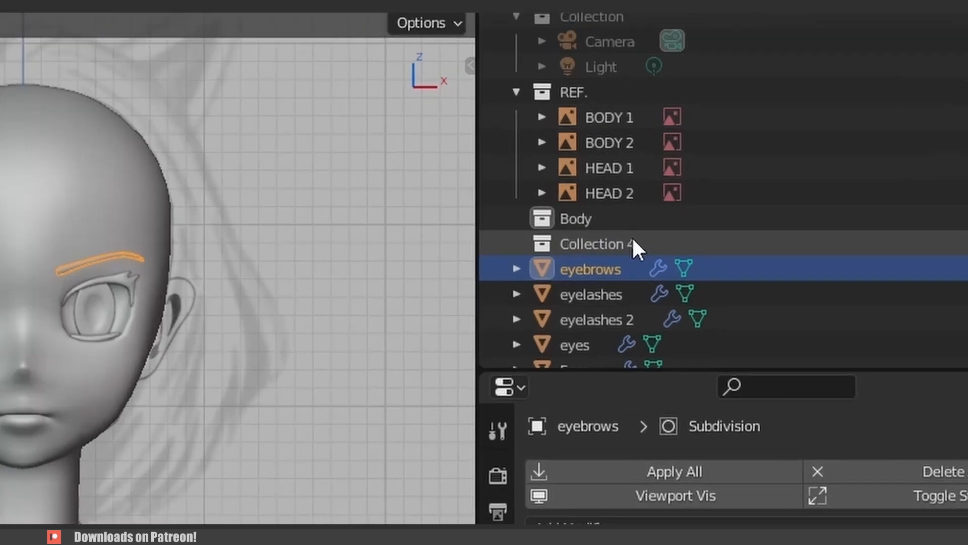
{"action": "double_click", "coordinate": [627, 220]}
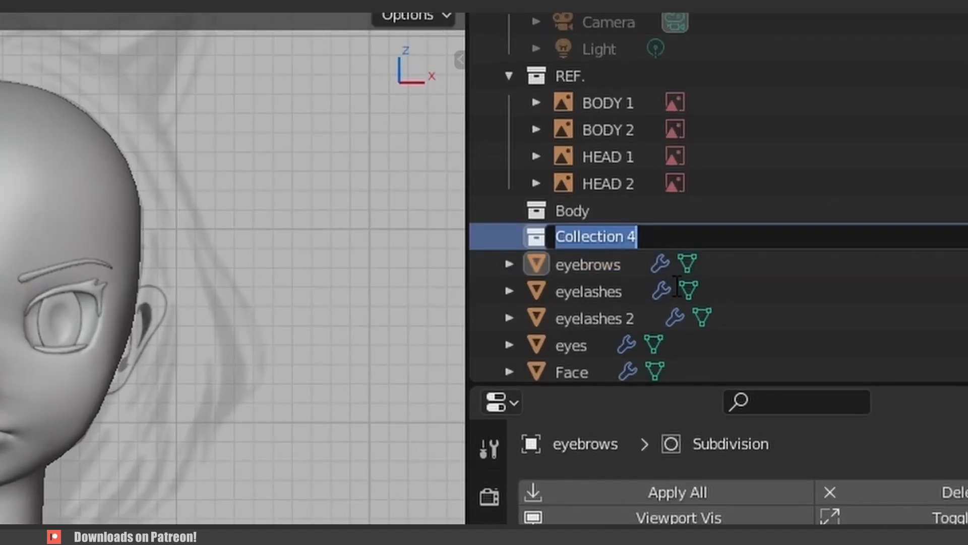
{"action": "type", "text": "Head"}
{"action": "key", "text": "Return"}
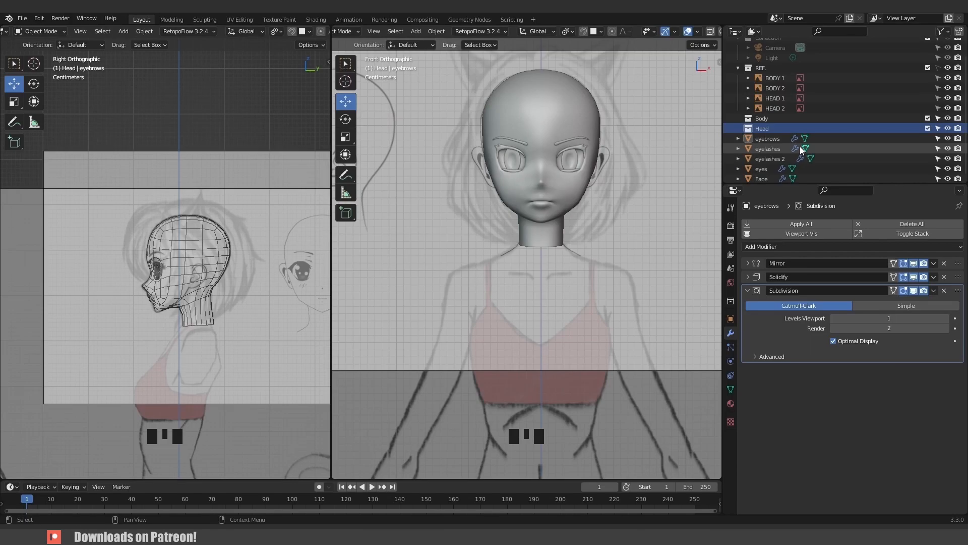
Move the eyebrows, eyelashes, eyelashes 2, eyes and Face objects into the Head collection.
{"action": "left_click", "coordinate": [766, 138]}
{"action": "left_click", "coordinate": [768, 150], "text": "shift"}
{"action": "left_click", "coordinate": [770, 159], "text": "shift"}
{"action": "left_click", "coordinate": [770, 167], "text": "shift"}
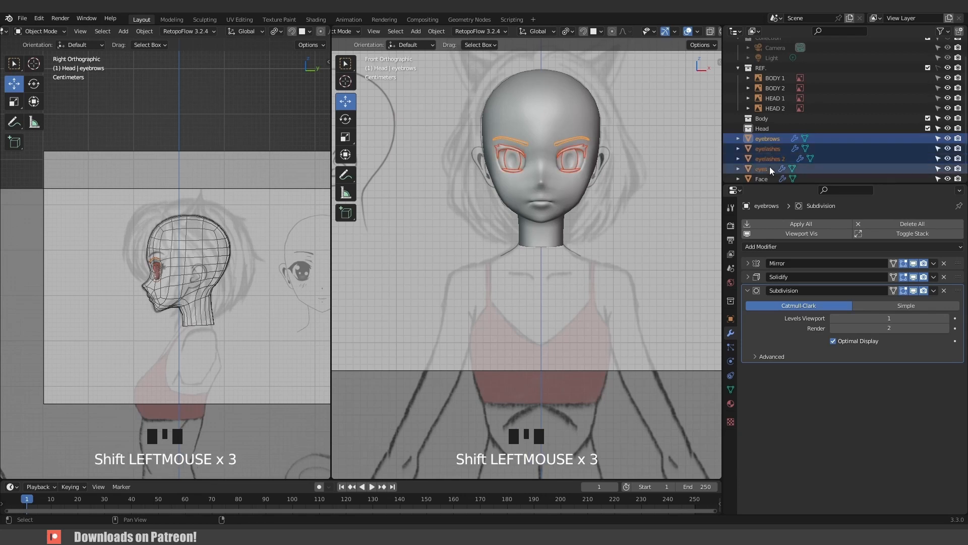
{"action": "left_click", "coordinate": [767, 169], "text": "shift"}
{"action": "left_click", "coordinate": [764, 177], "text": "shift"}
{"action": "left_click_drag", "start_coordinate": [771, 142], "coordinate": [771, 127]}
{"action": "left_click", "coordinate": [738, 127]}
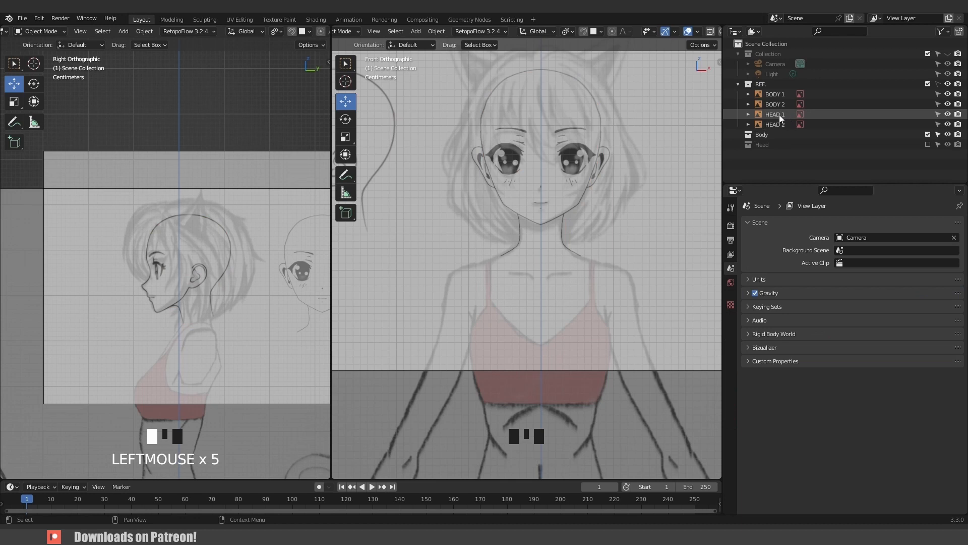
Delete the HEAD 1 and HEAD 2 reference images from the REF. collection.
{"action": "left_click", "coordinate": [779, 114]}
{"action": "right_click", "coordinate": [779, 114]}
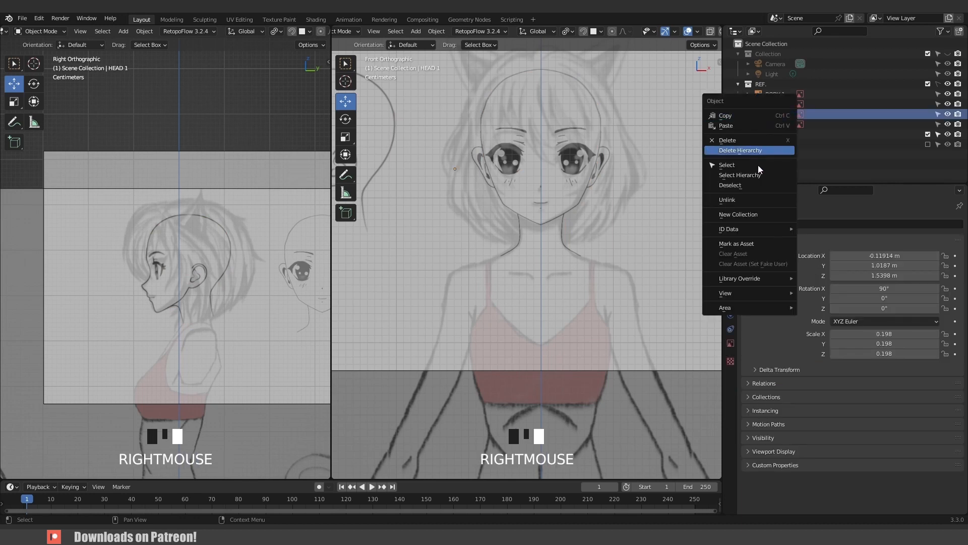
{"action": "left_click", "coordinate": [747, 140]}
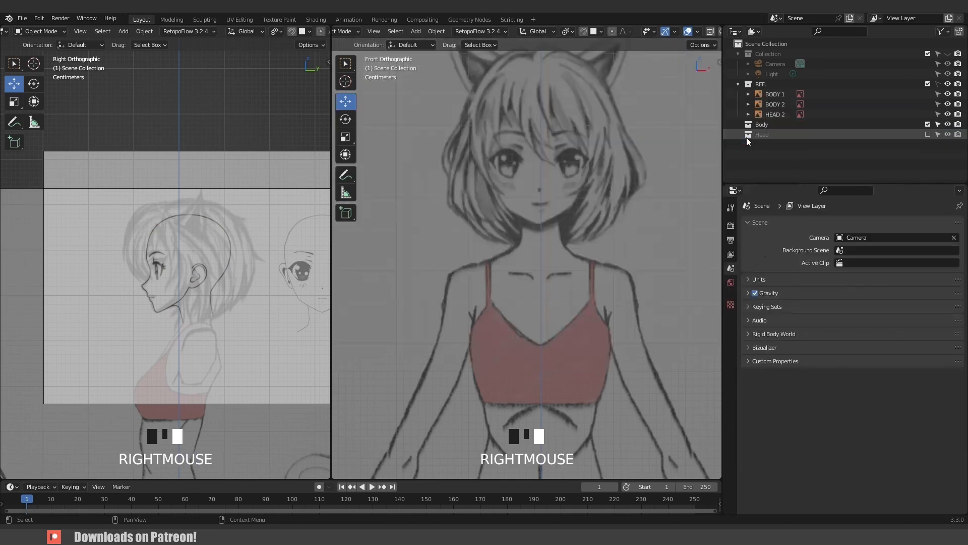
{"action": "left_click", "coordinate": [775, 112]}
{"action": "right_click", "coordinate": [776, 112]}
{"action": "left_click", "coordinate": [760, 113]}
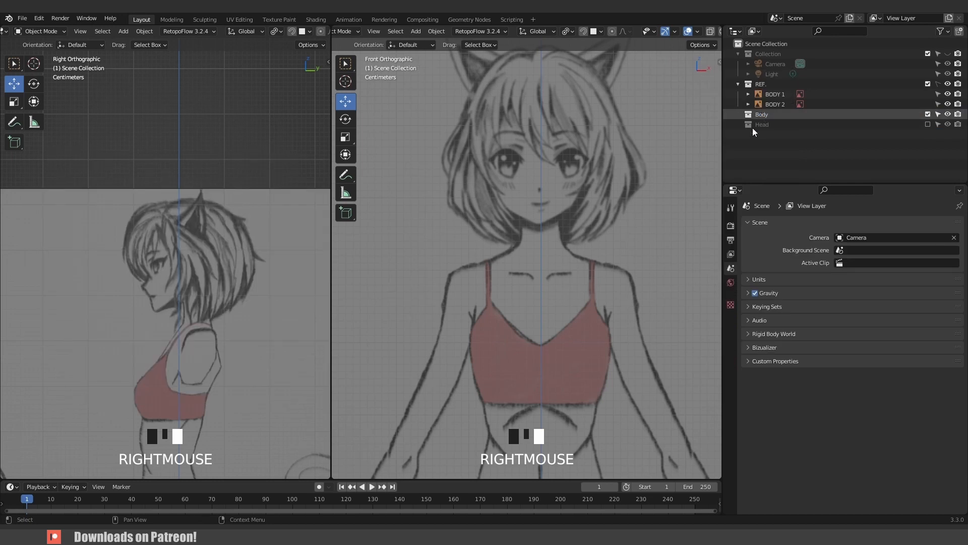
Toggle the Head collection on and off to compare the head with the body reference drawings.
{"action": "scroll", "coordinate": [532, 231], "scroll_direction": "down", "scroll_amount": 3}
{"action": "scroll", "coordinate": [549, 224], "scroll_direction": "down", "scroll_amount": 5}
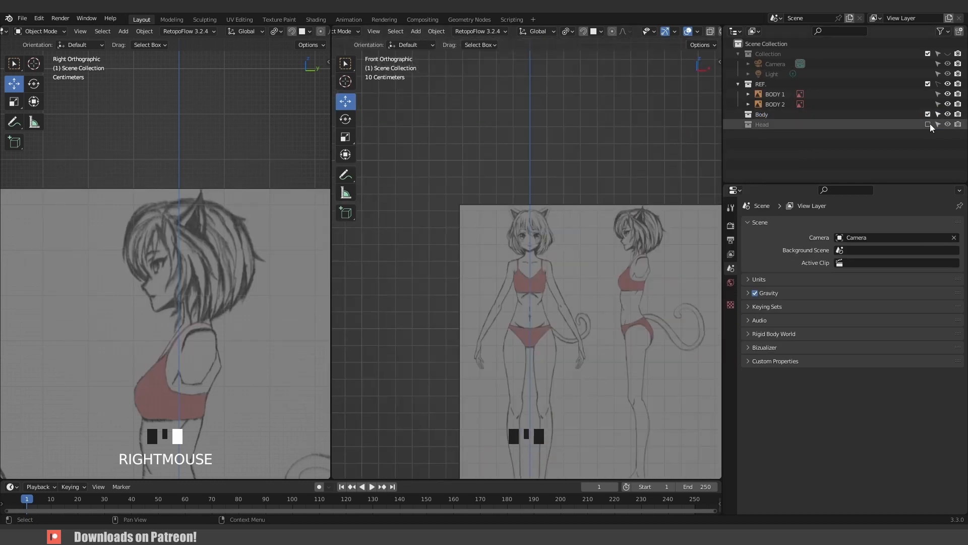
{"action": "left_click", "coordinate": [928, 124]}
{"action": "left_click", "coordinate": [926, 100]}
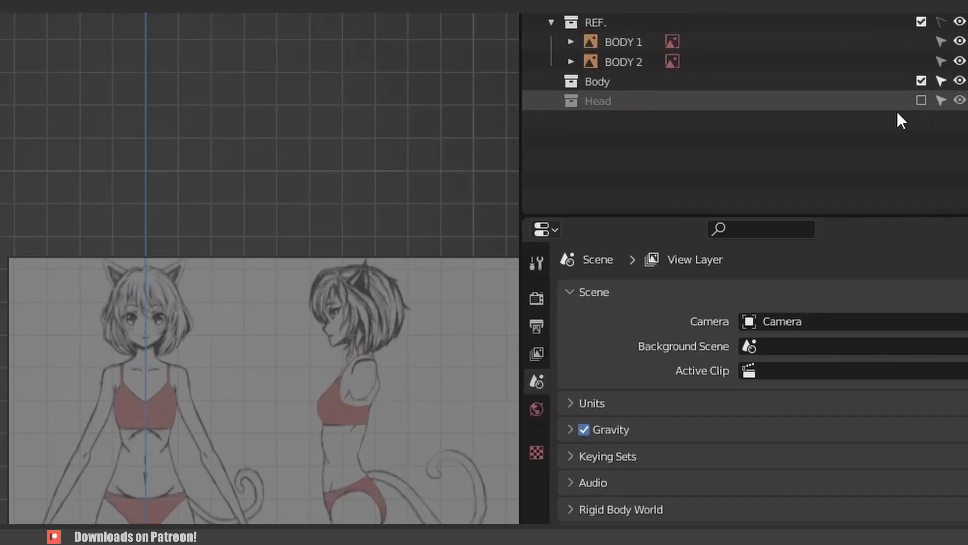
{"action": "scroll", "coordinate": [62, 434], "scroll_direction": "up", "scroll_amount": 6}
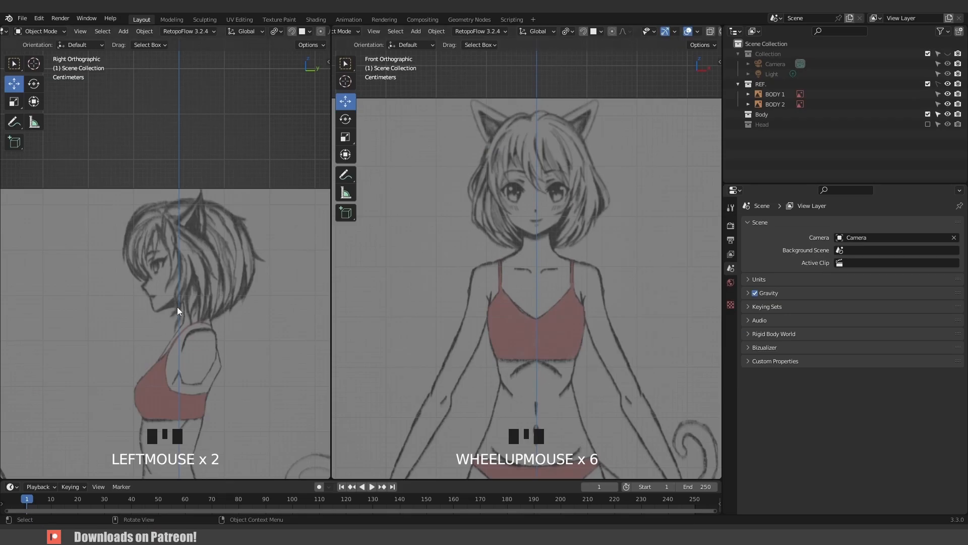
Add a mesh cylinder with 12 vertices.
{"action": "key", "text": "shift+a"}
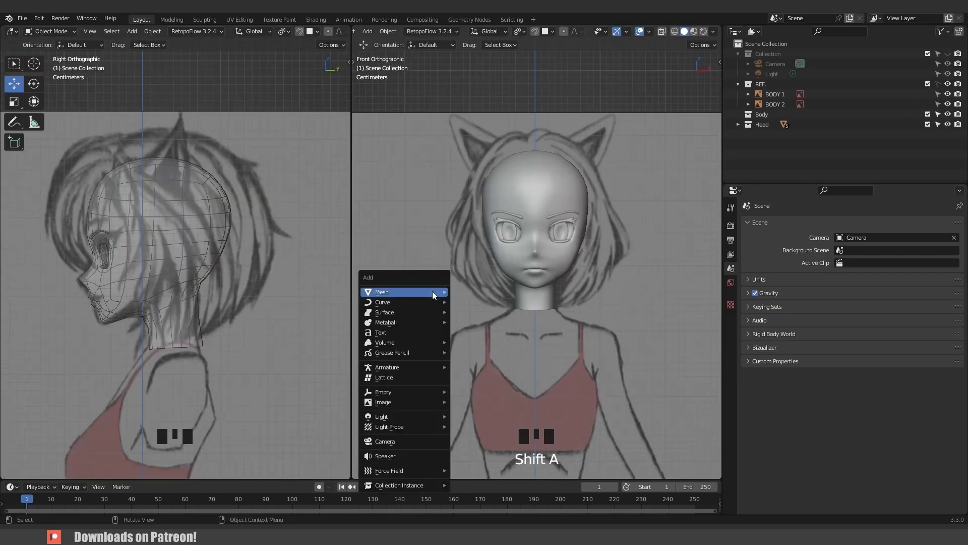
{"action": "mouse_move", "coordinate": [431, 292]}
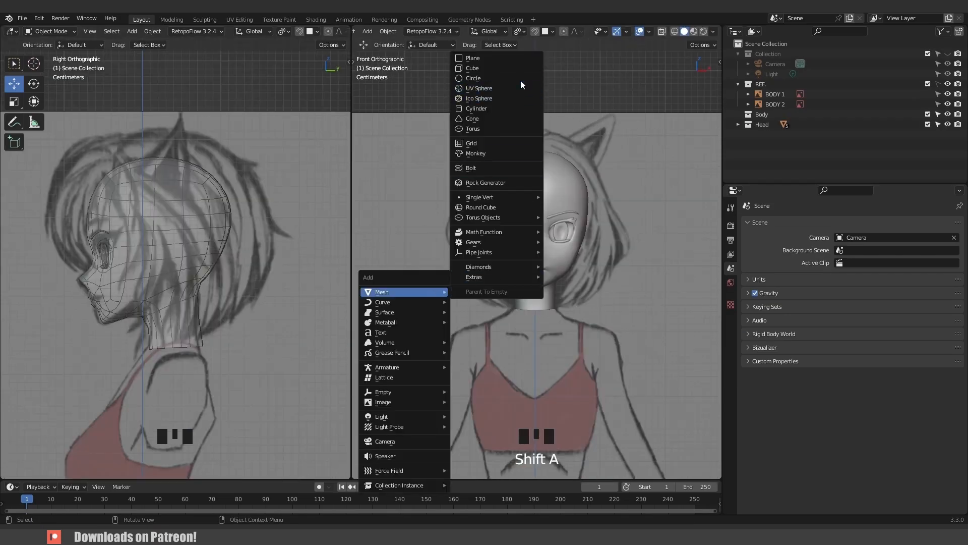
{"action": "left_click", "coordinate": [497, 108]}
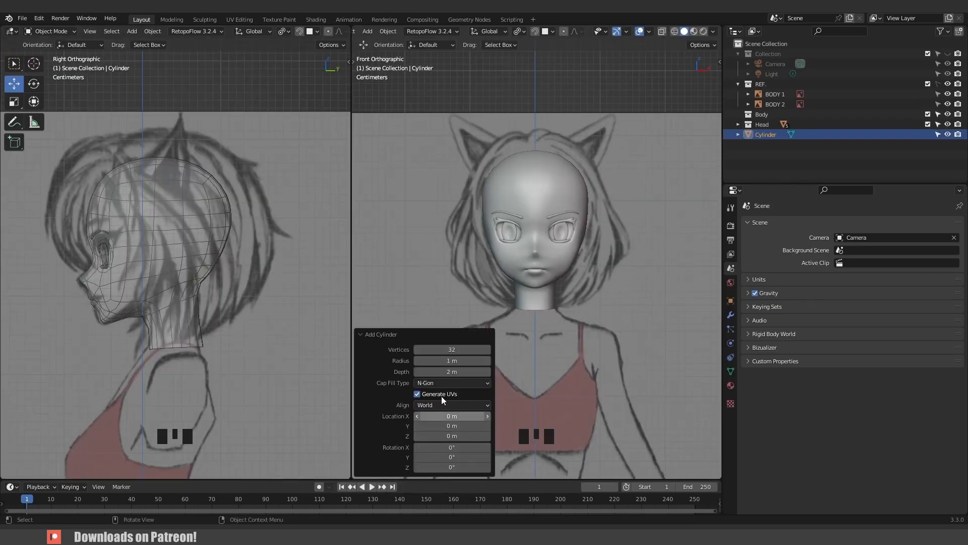
{"action": "left_click", "coordinate": [452, 352]}
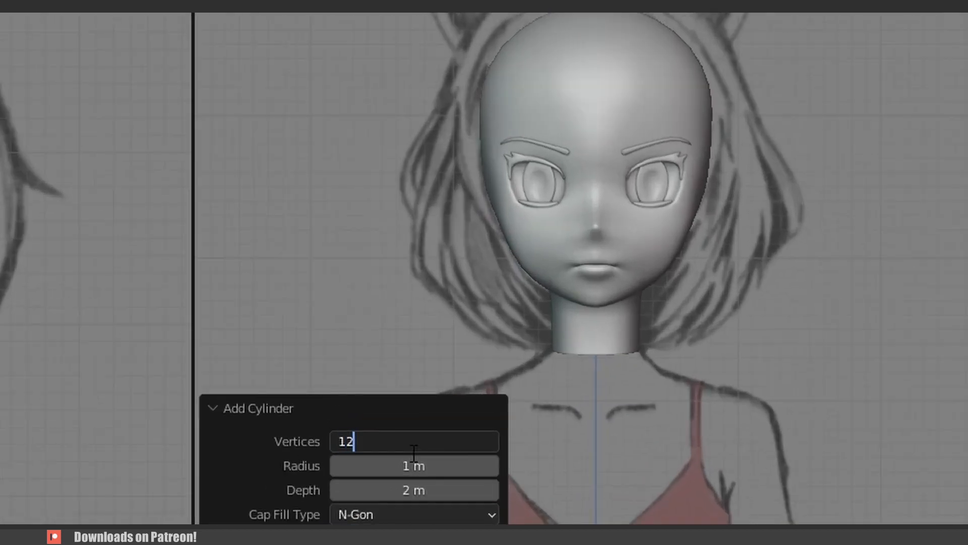
{"action": "key", "text": "Return"}
Scale the cylinder down to about 0.21 and raise it about 1.19 m to the torso of the front reference.
{"action": "scroll", "coordinate": [567, 359], "scroll_direction": "down", "scroll_amount": 10}
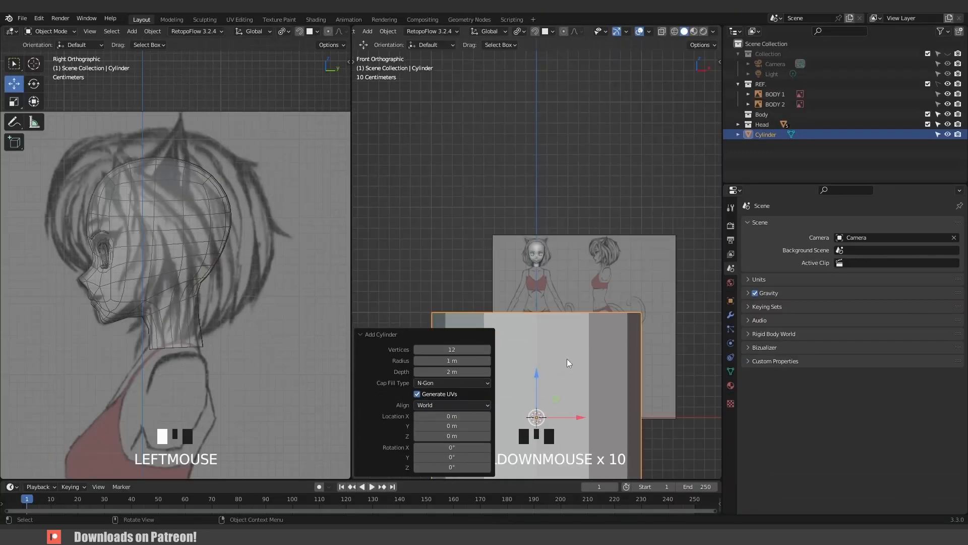
{"action": "left_click", "coordinate": [575, 367]}
{"action": "key", "text": "s"}
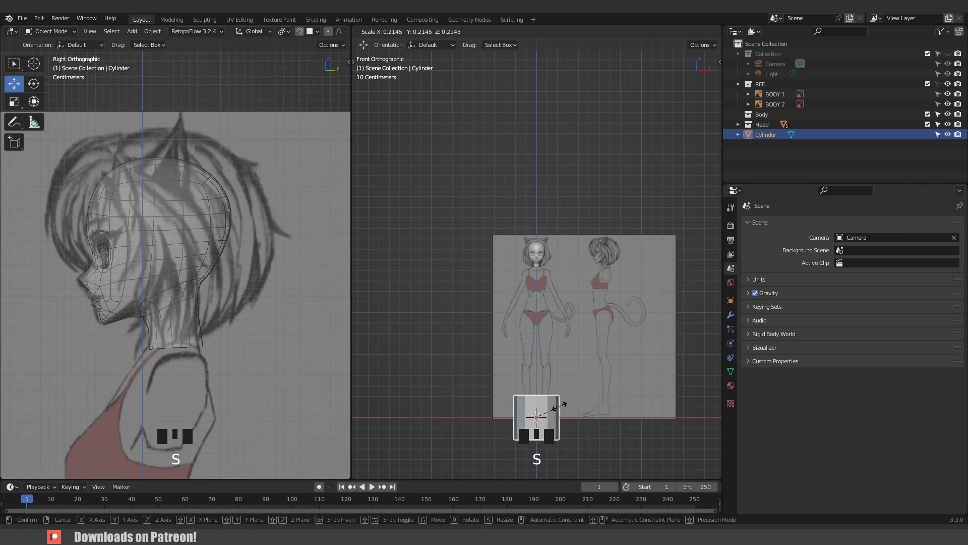
{"action": "left_click", "coordinate": [561, 405]}
{"action": "key", "text": "g"}
{"action": "left_click", "coordinate": [579, 280]}
{"action": "scroll", "coordinate": [586, 298], "scroll_direction": "up", "scroll_amount": 4}
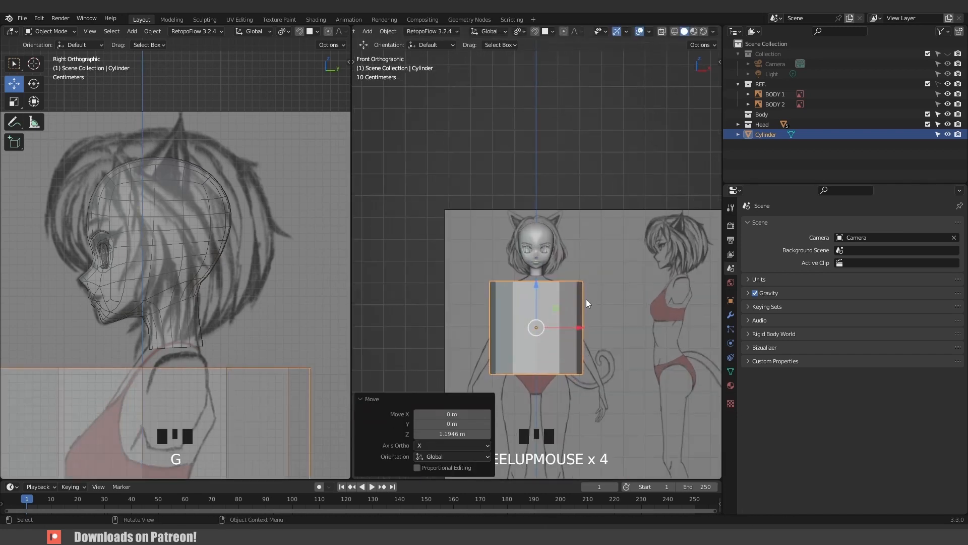
Scale the cylinder by about 0.478, and stretch it along Z by about 2.276 to span the torso.
{"action": "scroll", "coordinate": [586, 298], "scroll_direction": "up", "scroll_amount": 2}
{"action": "key", "text": "s"}
{"action": "left_click", "coordinate": [582, 378]}
{"action": "key", "text": "s"}
{"action": "key", "text": "z"}
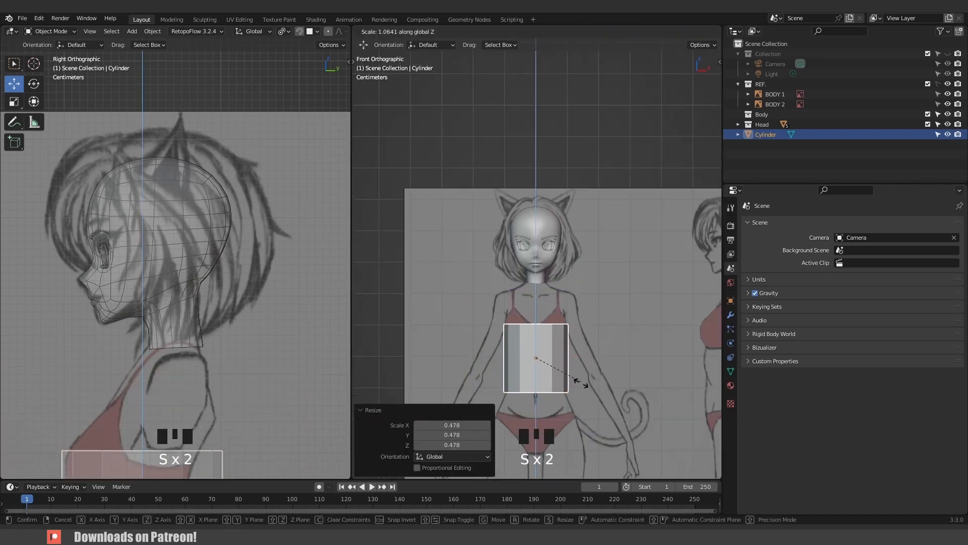
{"action": "left_click", "coordinate": [594, 444]}
{"action": "middle_click_drag", "start_coordinate": [594, 443], "coordinate": [586, 353], "text": "shift"}
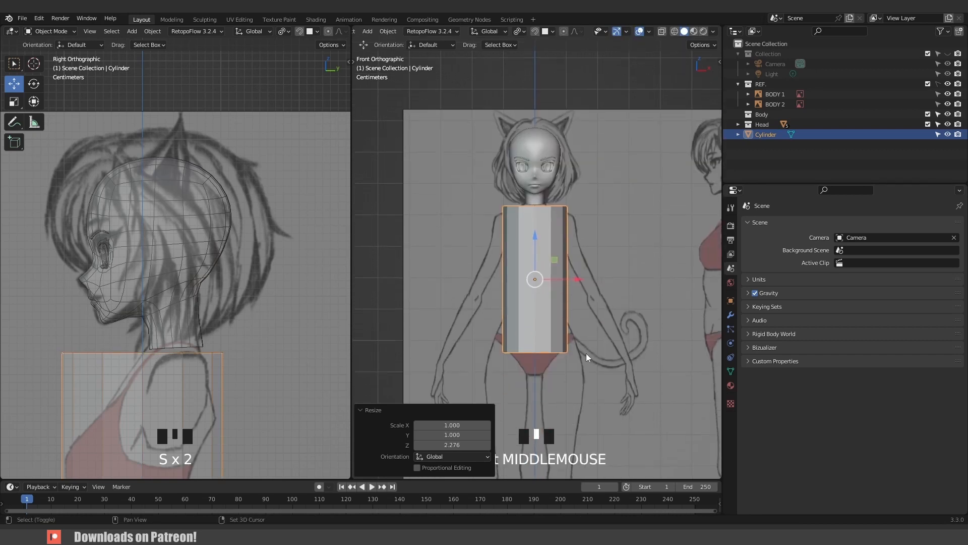
Fit the cylinder closer to the torso by scaling it uniformly by about 0.884 and along Z by about 1.055.
{"action": "scroll", "coordinate": [575, 323], "scroll_direction": "up", "scroll_amount": 4}
{"action": "middle_click_drag", "start_coordinate": [564, 298], "coordinate": [560, 231], "text": "shift"}
{"action": "scroll", "coordinate": [585, 272], "scroll_direction": "down", "scroll_amount": 1}
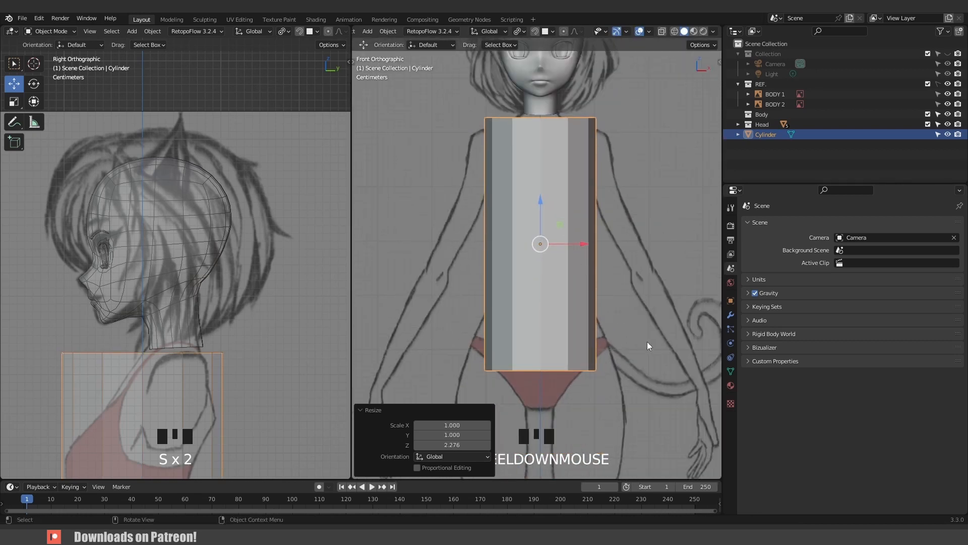
{"action": "key", "text": "s"}
{"action": "left_click", "coordinate": [634, 335]}
{"action": "key", "text": "s"}
{"action": "key", "text": "z"}
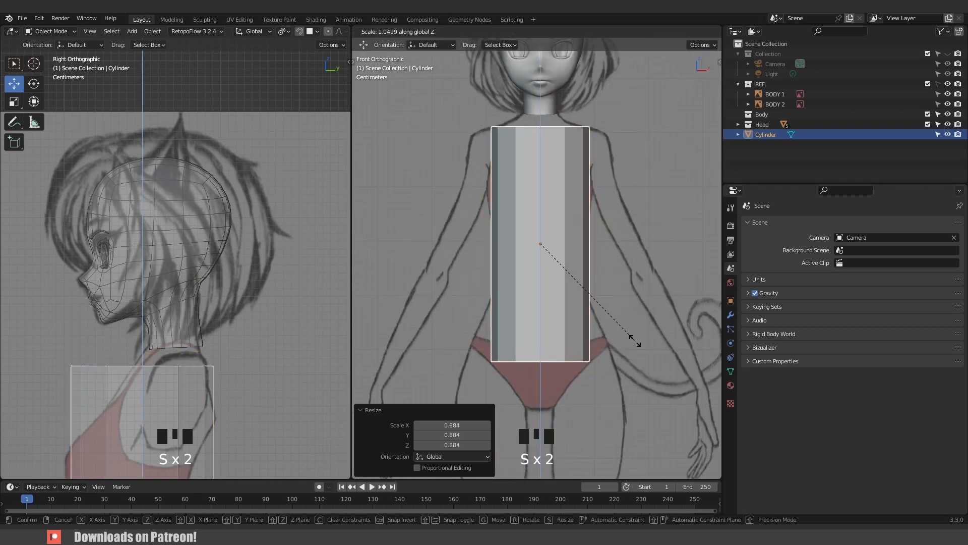
{"action": "left_click", "coordinate": [635, 342]}
Cut six evenly spaced horizontal edge loops around the torso cylinder in Edit Mode.
{"action": "middle_click_drag", "start_coordinate": [184, 386], "coordinate": [226, 205], "text": "shift"}
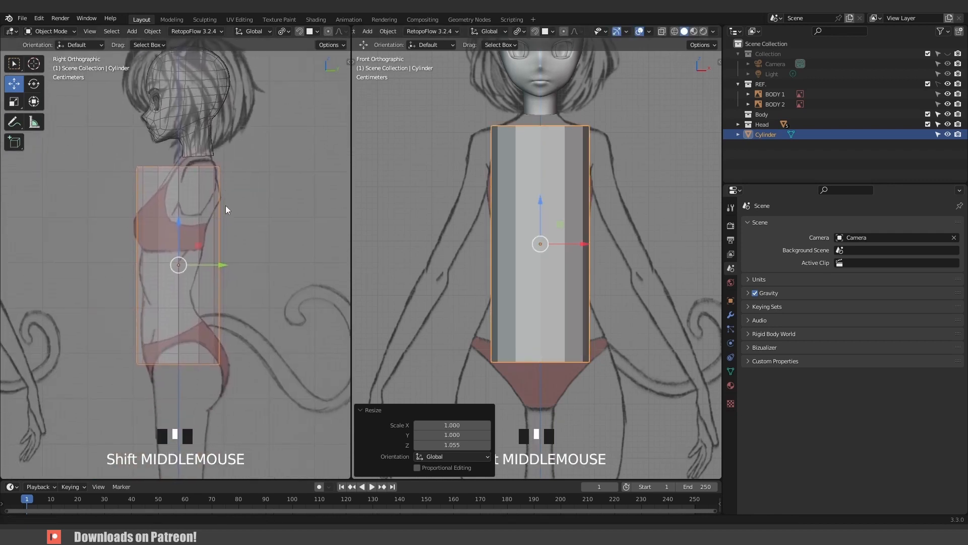
{"action": "scroll", "coordinate": [587, 145], "scroll_direction": "up", "scroll_amount": 1}
{"action": "middle_click_drag", "start_coordinate": [587, 146], "coordinate": [577, 183], "text": "shift"}
{"action": "scroll", "coordinate": [582, 201], "scroll_direction": "down", "scroll_amount": 2}
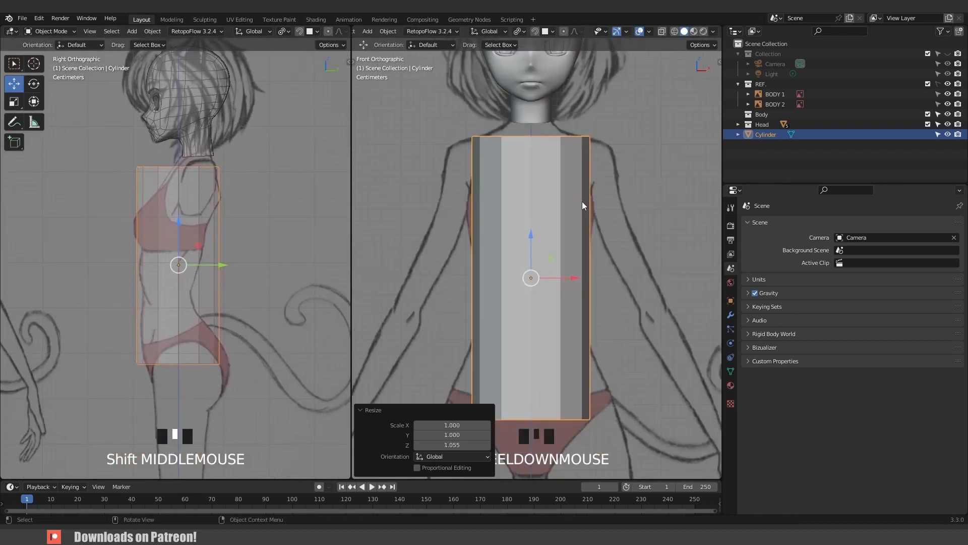
{"action": "key", "text": "Tab"}
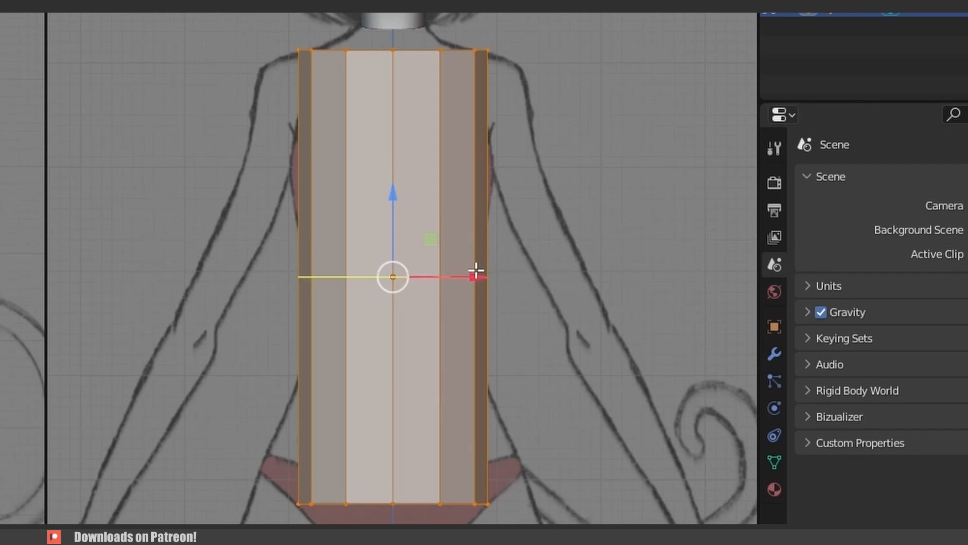
{"action": "scroll", "coordinate": [484, 256], "scroll_direction": "up", "scroll_amount": 4}
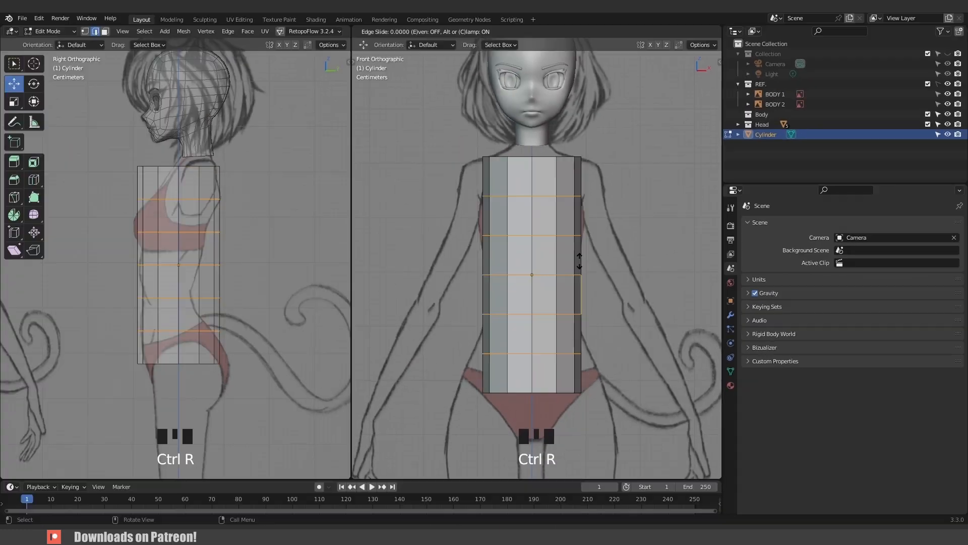
{"action": "left_click", "coordinate": [485, 272]}
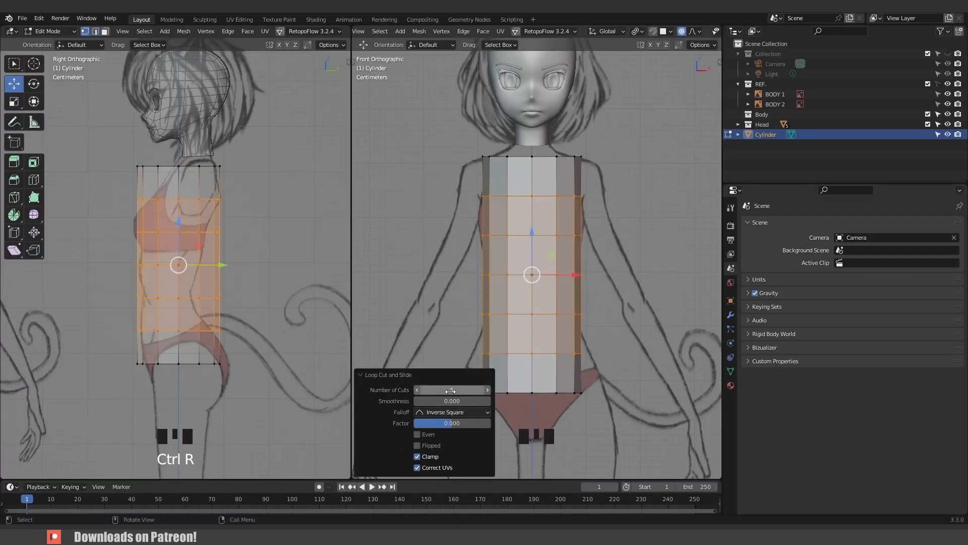
{"action": "left_click", "coordinate": [489, 391]}
{"action": "left_click", "coordinate": [421, 389]}
{"action": "left_click", "coordinate": [487, 390]}
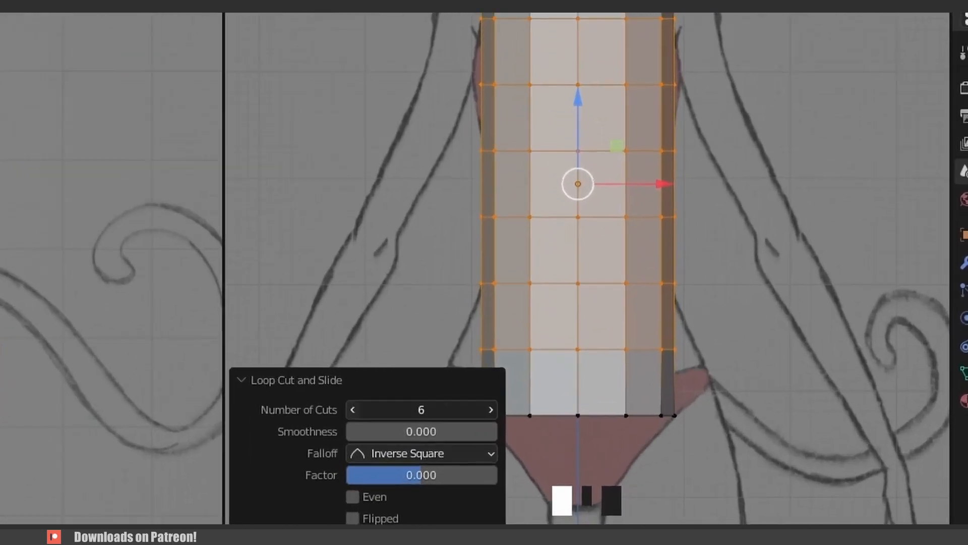
Reduce the horizontal loop cuts around the torso to five and turn on X-ray display.
{"action": "left_click", "coordinate": [419, 390]}
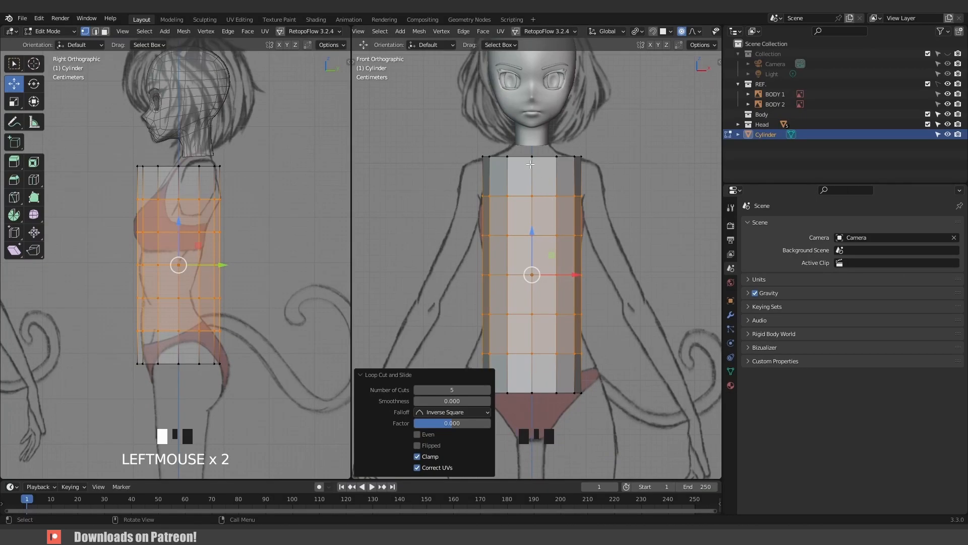
{"action": "key", "text": "alt+z"}
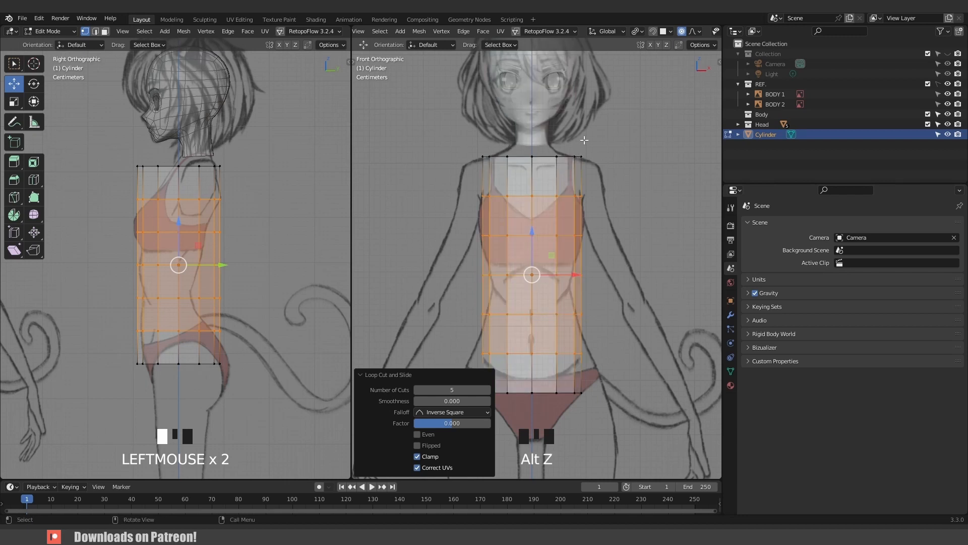
Widen the edge loop at the upper chest along X by about 1.108 to match the front reference.
{"action": "left_click_drag", "start_coordinate": [453, 128], "coordinate": [541, 150]}
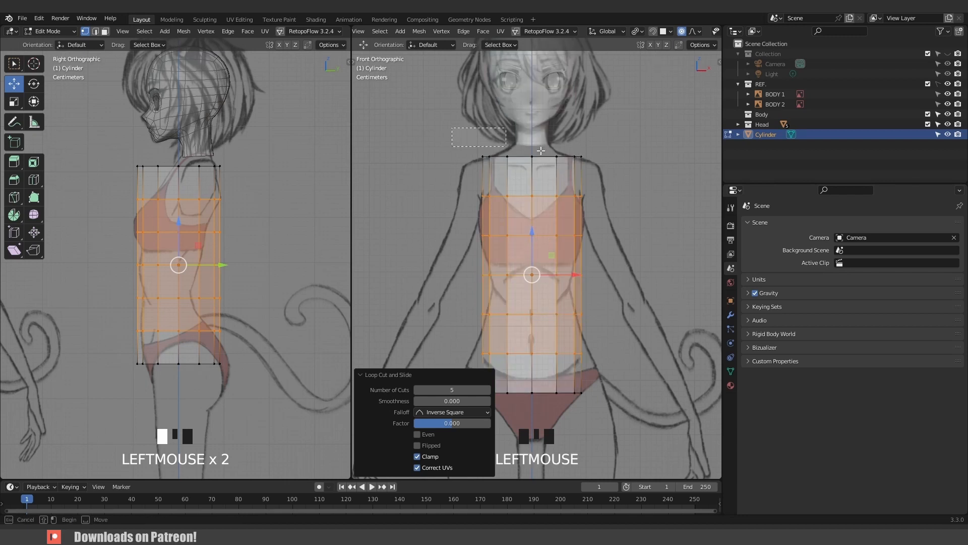
{"action": "left_click_drag", "start_coordinate": [632, 165], "coordinate": [632, 165]}
{"action": "left_click", "coordinate": [568, 213]}
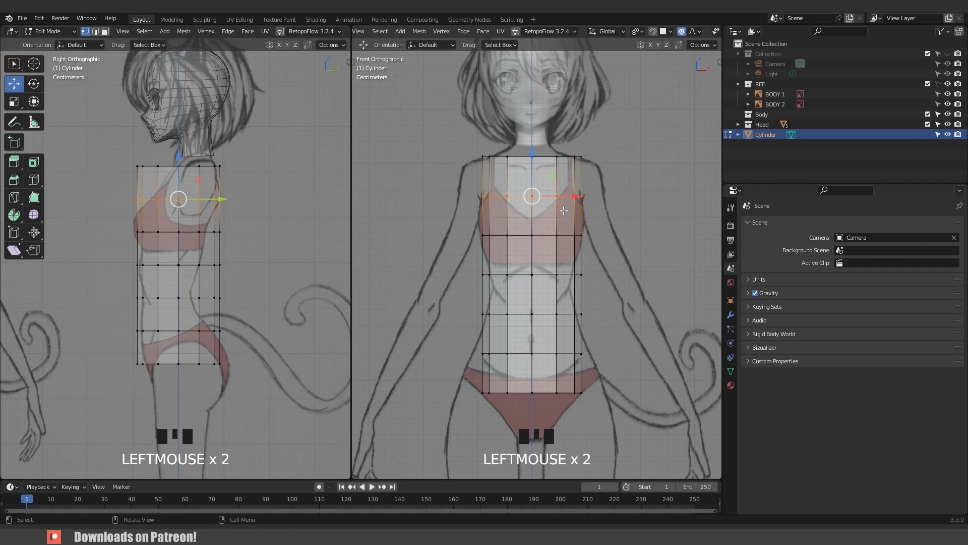
{"action": "key", "text": "s"}
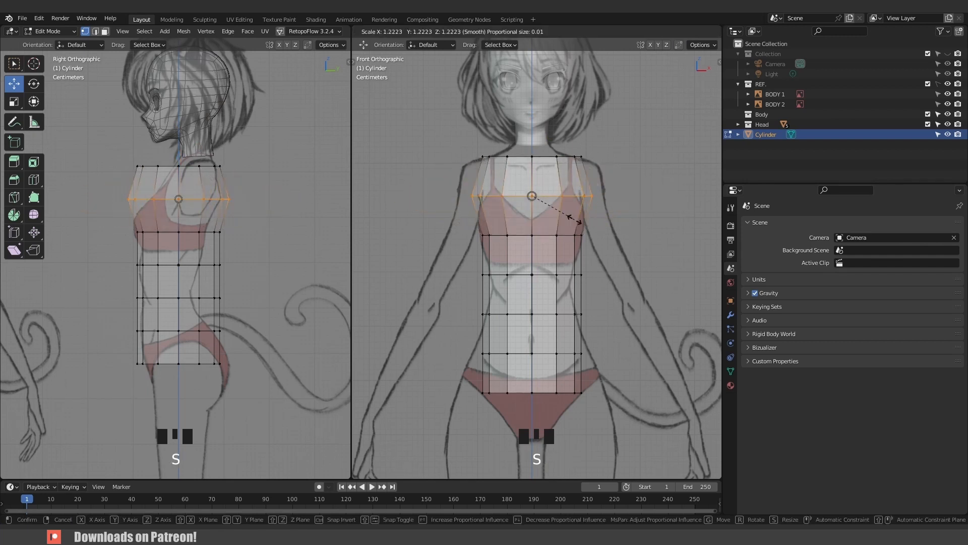
{"action": "key", "text": "Escape"}
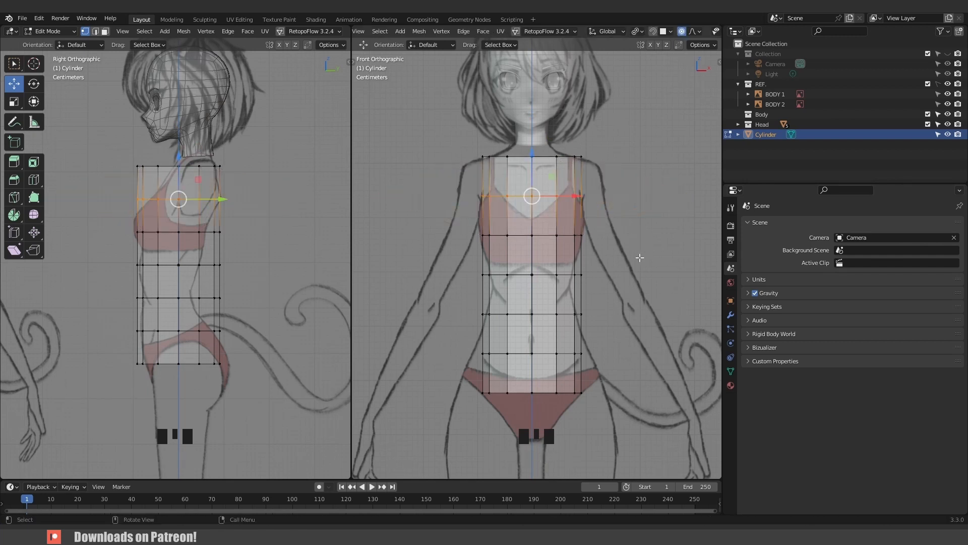
{"action": "key", "text": "s"}
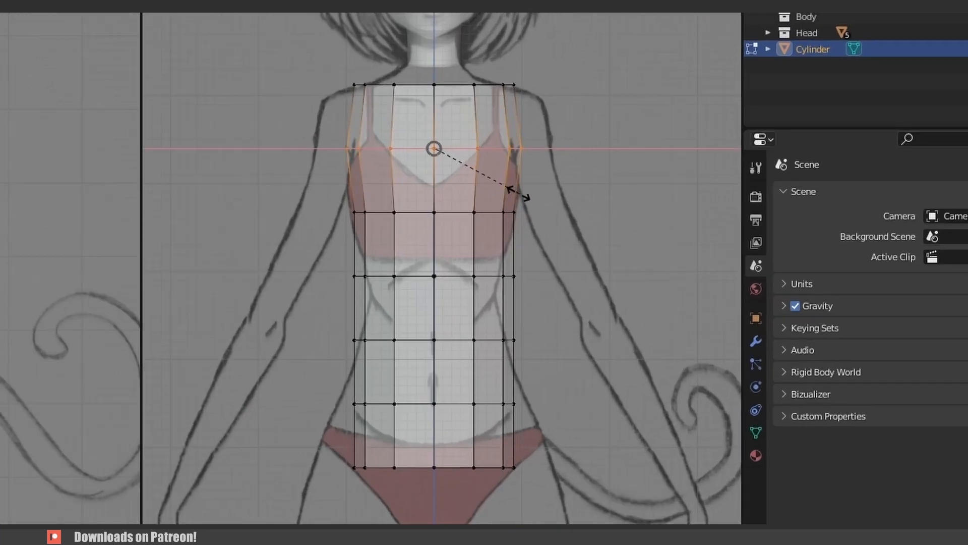
{"action": "left_click", "coordinate": [521, 193]}
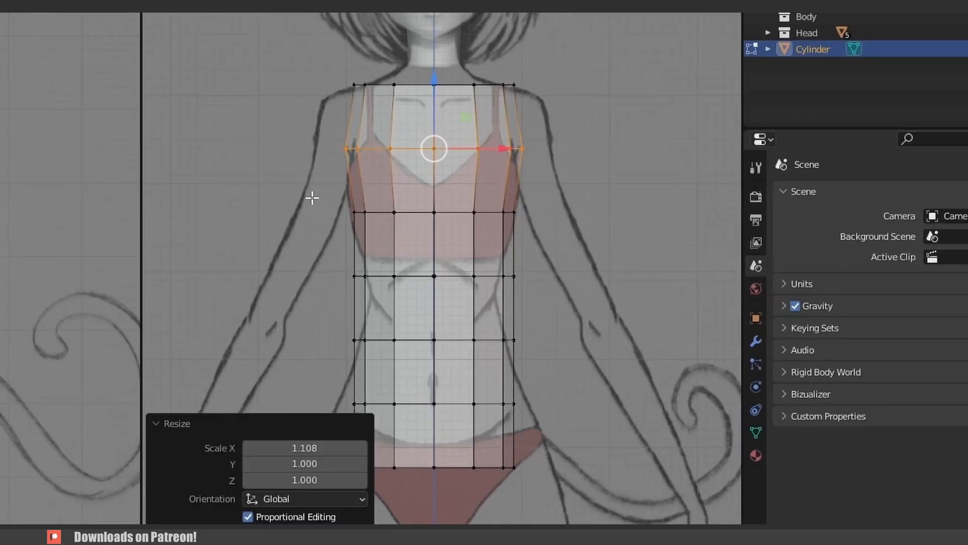
Scale the bust edge loop along X to match the chest outline of the front reference.
{"action": "left_click_drag", "start_coordinate": [312, 197], "coordinate": [549, 242]}
{"action": "key", "text": "s"}
{"action": "key", "text": "x"}
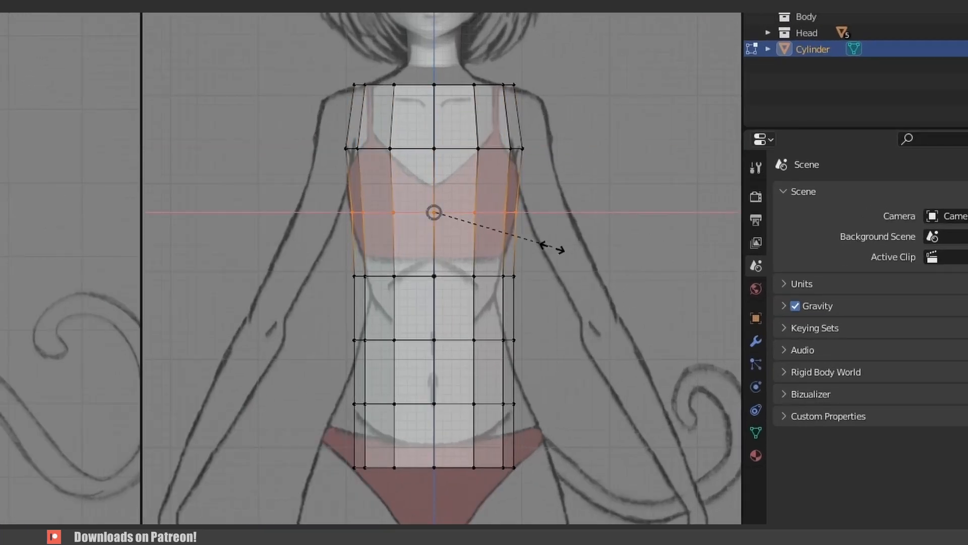
{"action": "left_click", "coordinate": [559, 247]}
Narrow the two waist edge loops along X to follow the waist outline of the front reference.
{"action": "left_click_drag", "start_coordinate": [317, 249], "coordinate": [544, 287]}
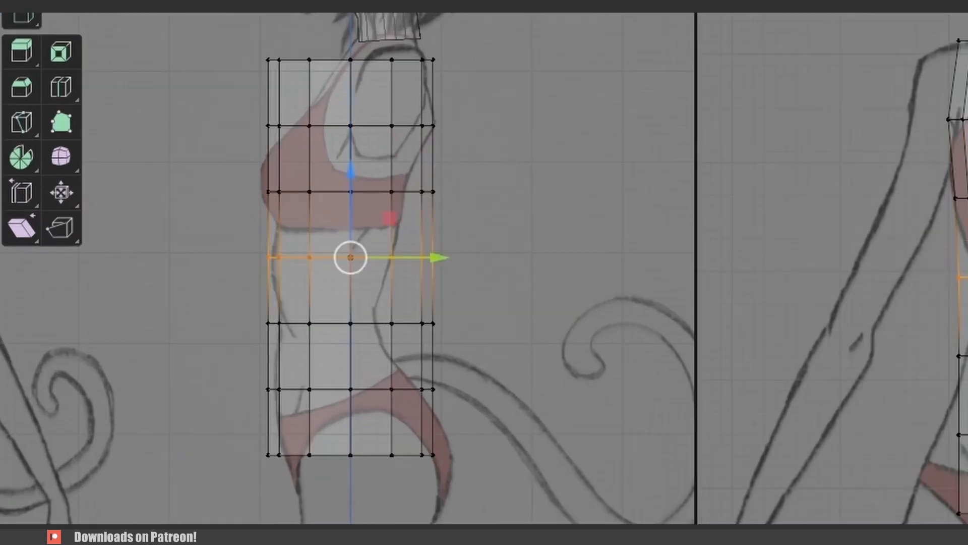
{"action": "key", "text": "s"}
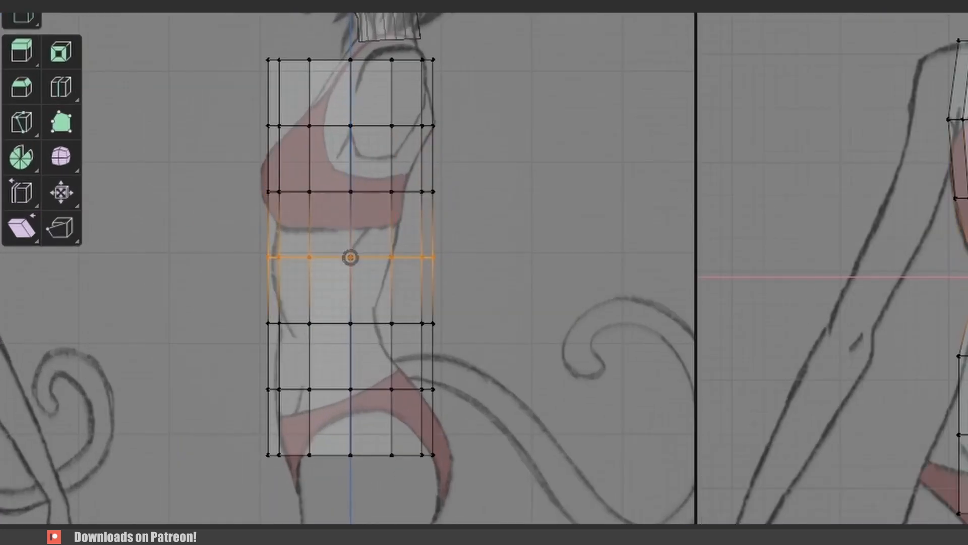
{"action": "key", "text": "Return"}
{"action": "left_click_drag", "start_coordinate": [966, 382], "coordinate": [966, 385]}
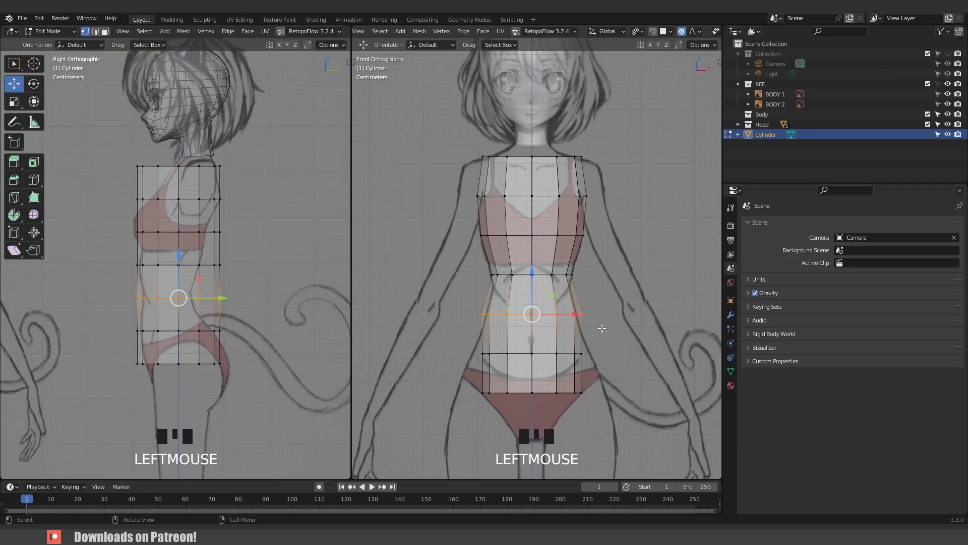
{"action": "key", "text": "s"}
{"action": "key", "text": "x"}
{"action": "left_click", "coordinate": [579, 337]}
Widen the two lowest edge loops together along X toward the hip outline of the front reference.
{"action": "left_click_drag", "start_coordinate": [453, 331], "coordinate": [621, 426]}
{"action": "middle_click_drag", "start_coordinate": [567, 348], "coordinate": [549, 284], "text": "shift"}
{"action": "key", "text": "s"}
{"action": "key", "text": "x"}
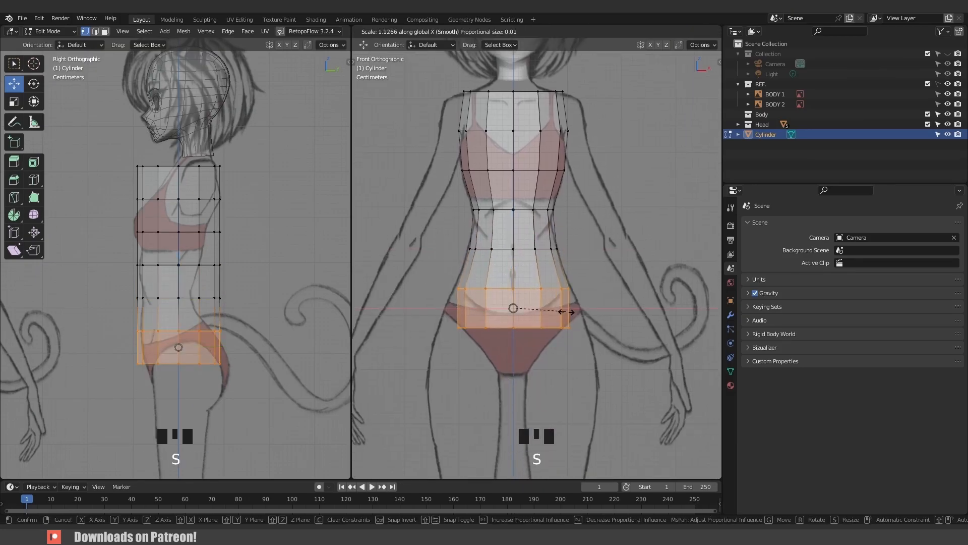
{"action": "left_click", "coordinate": [569, 316]}
Widen the bottom edge ring alone along X by about 1.255 to reach the hips.
{"action": "left_click_drag", "start_coordinate": [438, 316], "coordinate": [631, 360]}
{"action": "key", "text": "s"}
{"action": "key", "text": "x"}
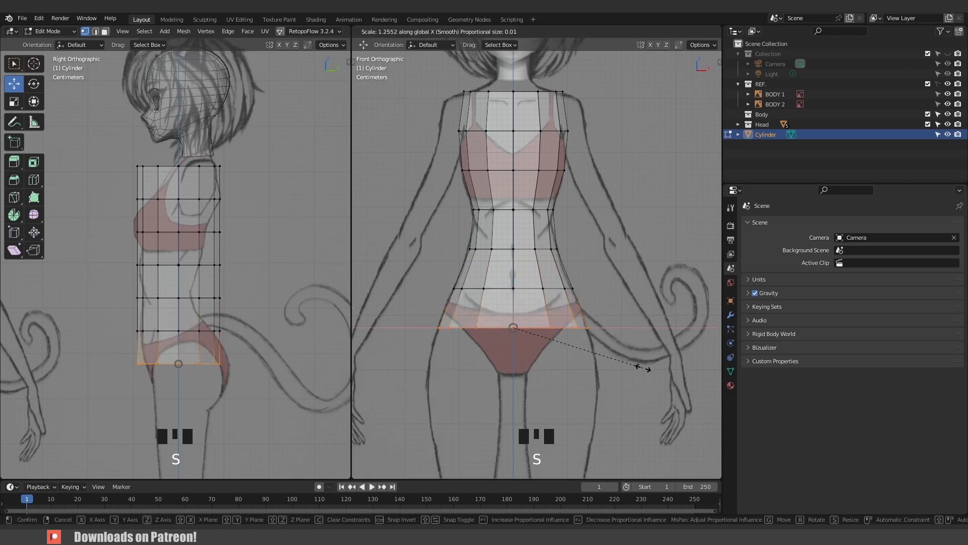
{"action": "left_click", "coordinate": [643, 368]}
Narrow the torso's top ring along Y and shift it backward beneath the neck in the side reference.
{"action": "left_click_drag", "start_coordinate": [110, 151], "coordinate": [167, 161]}
{"action": "left_click_drag", "start_coordinate": [275, 175], "coordinate": [275, 173]}
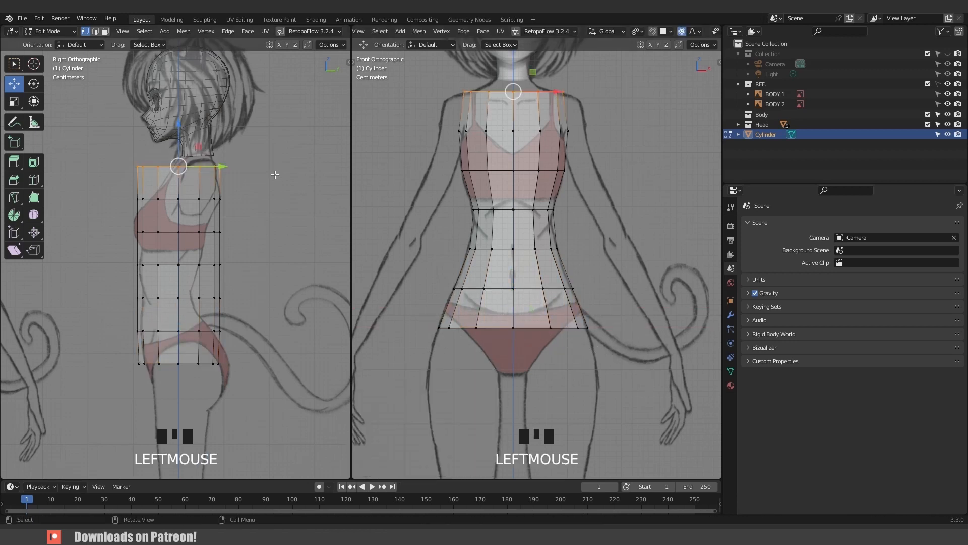
{"action": "key", "text": "s"}
{"action": "key", "text": "y"}
{"action": "left_click", "coordinate": [208, 172]}
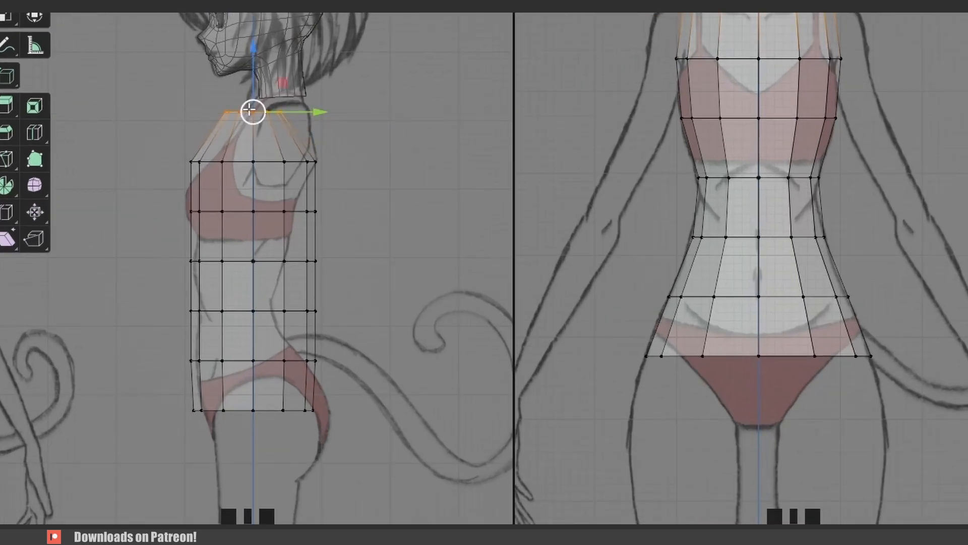
{"action": "left_click_drag", "start_coordinate": [250, 110], "coordinate": [283, 82]}
{"action": "right_click", "coordinate": [283, 82]}
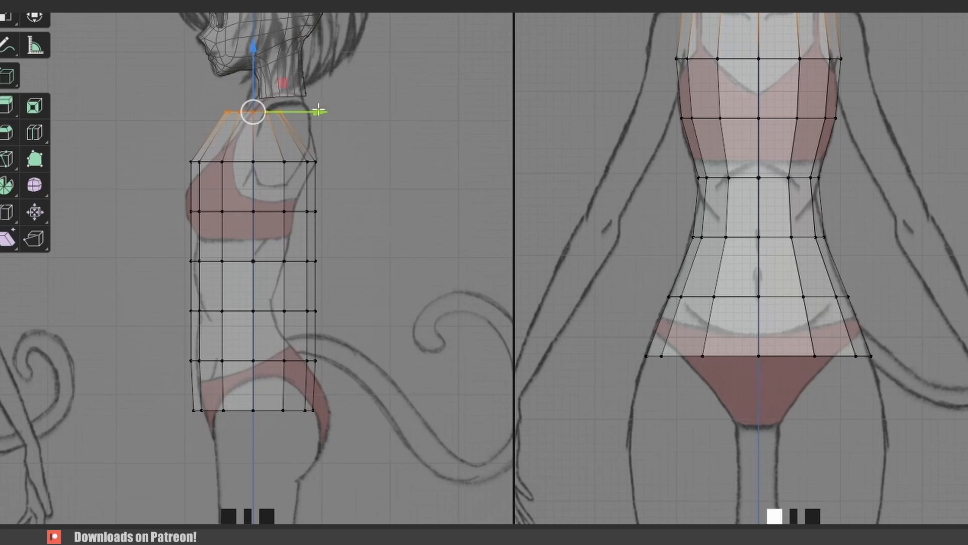
{"action": "left_click_drag", "start_coordinate": [318, 110], "coordinate": [348, 116]}
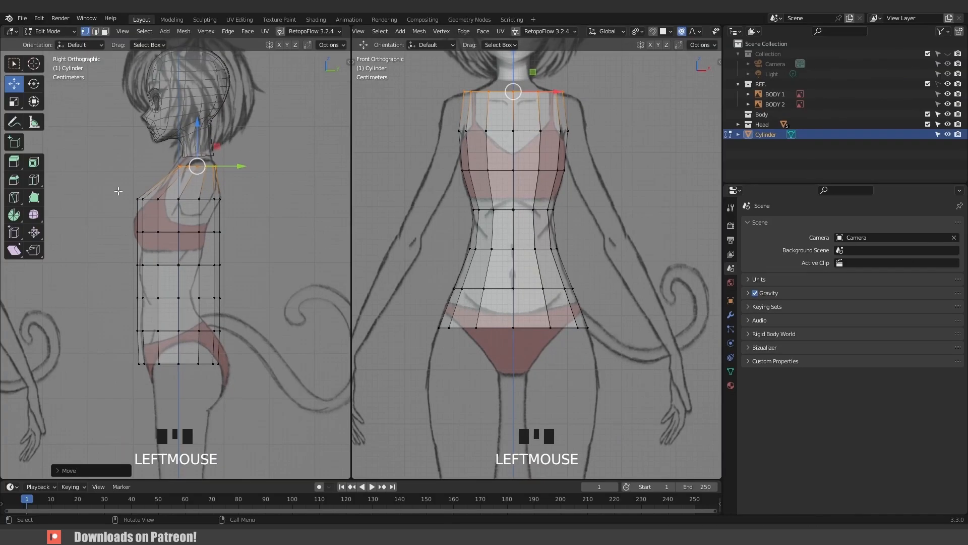
Scale the upper chest loop along Y and position it within the side reference's chest and back outline.
{"action": "left_click_drag", "start_coordinate": [118, 190], "coordinate": [230, 199]}
{"action": "key", "text": "s"}
{"action": "key", "text": "y"}
{"action": "left_click", "coordinate": [237, 211]}
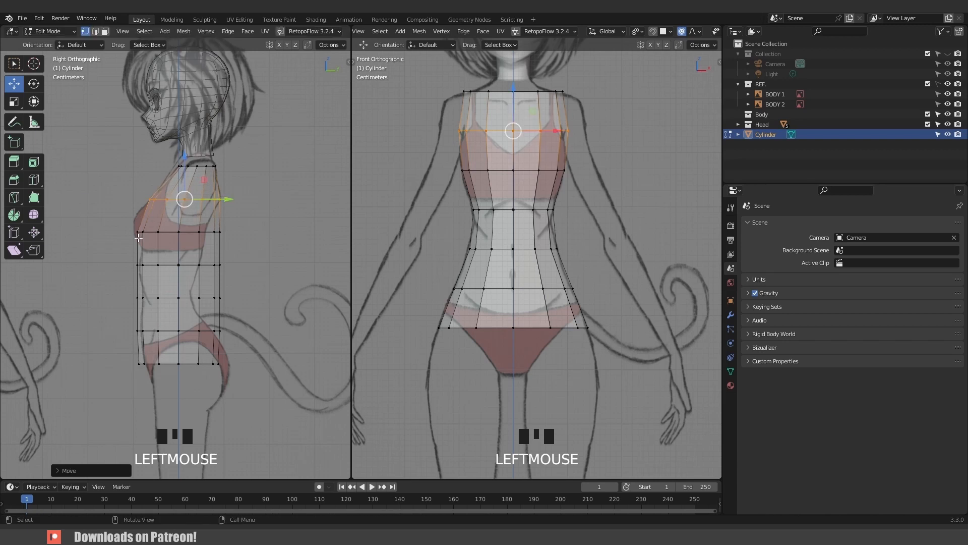
Narrow the bust loop along Y and align it with the rib cage in the side reference.
{"action": "left_click_drag", "start_coordinate": [242, 243], "coordinate": [132, 220]}
{"action": "key", "text": "s"}
{"action": "key", "text": "y"}
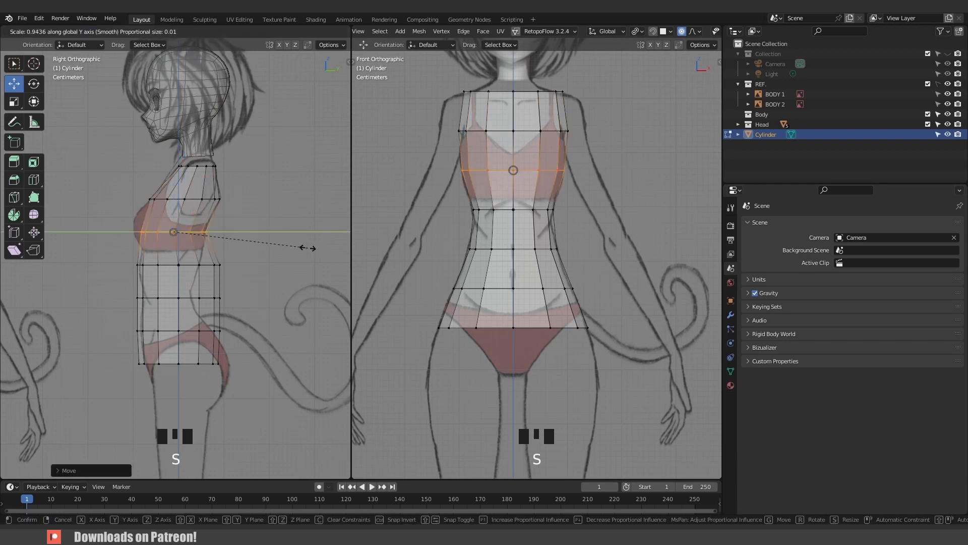
{"action": "left_click", "coordinate": [305, 248]}
{"action": "left_click_drag", "start_coordinate": [216, 231], "coordinate": [220, 232]}
Narrow the two waist loops along Y and shift them forward to follow the side reference.
{"action": "left_click_drag", "start_coordinate": [119, 256], "coordinate": [207, 274]}
{"action": "key", "text": "s"}
{"action": "left_click", "coordinate": [217, 265]}
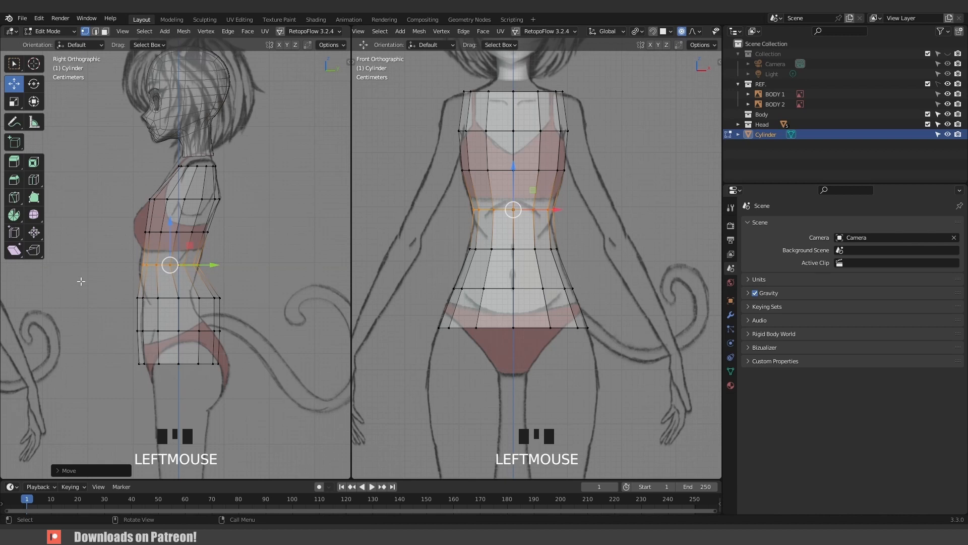
{"action": "left_click_drag", "start_coordinate": [81, 281], "coordinate": [208, 297]}
{"action": "key", "text": "s"}
{"action": "left_click", "coordinate": [215, 297]}
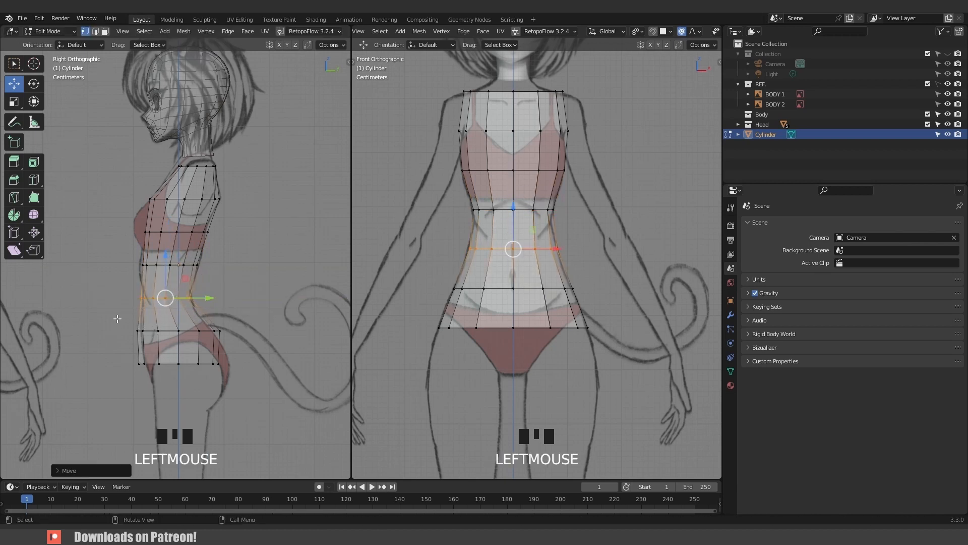
Tilt the two lowest loops together in the side view to follow the slope of the pelvis.
{"action": "left_click_drag", "start_coordinate": [116, 321], "coordinate": [217, 345]}
{"action": "left_click_drag", "start_coordinate": [249, 384], "coordinate": [249, 385]}
{"action": "key", "text": "r"}
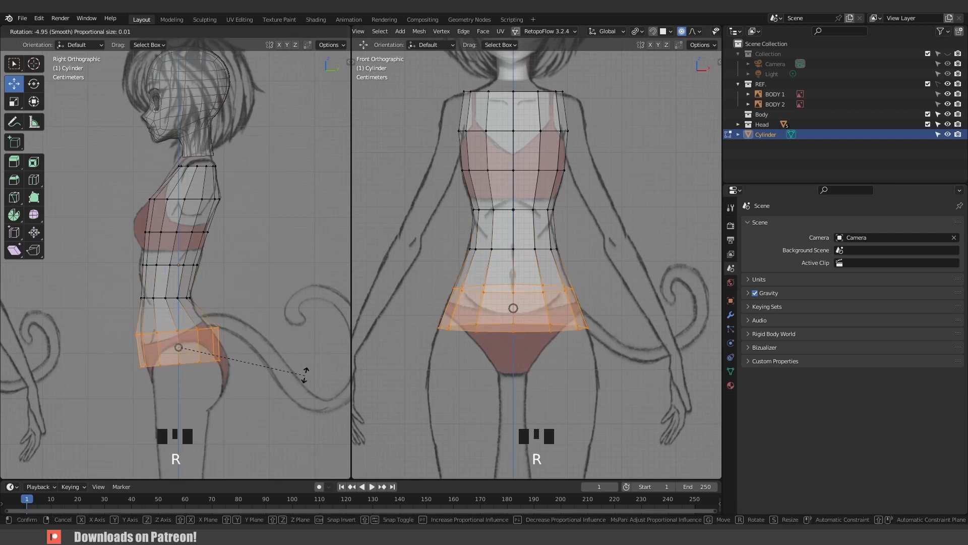
{"action": "left_click", "coordinate": [303, 341]}
Rotate the bottom ring further, then raise it about 0.02 m and scale it to fit the hips.
{"action": "left_click_drag", "start_coordinate": [271, 396], "coordinate": [136, 352]}
{"action": "left_click", "coordinate": [220, 348], "text": "shift"}
{"action": "key", "text": "r"}
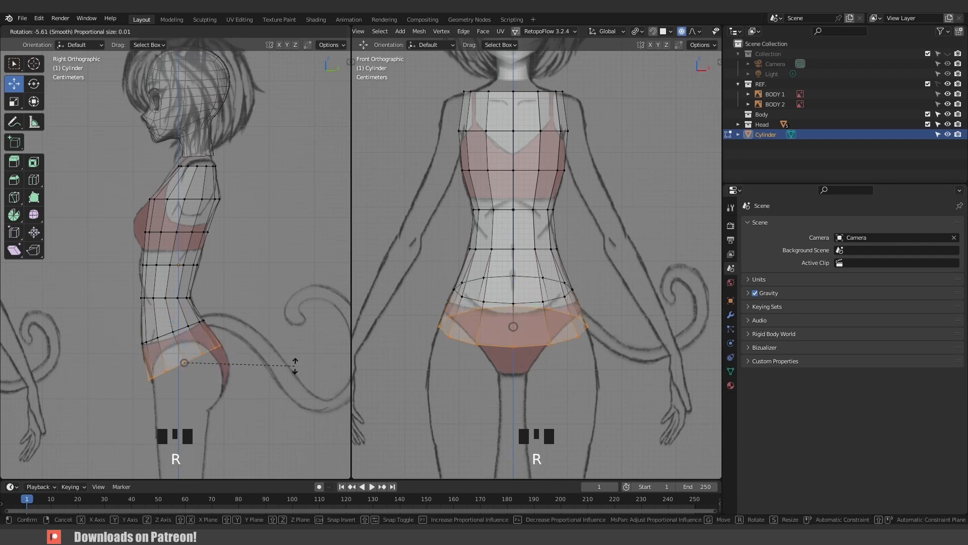
{"action": "left_click", "coordinate": [296, 371]}
{"action": "key", "text": "g"}
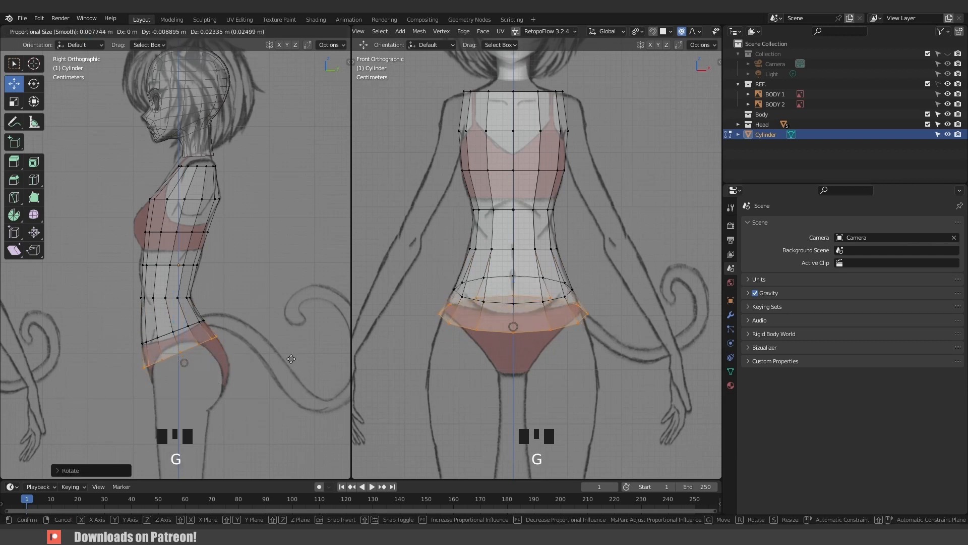
{"action": "left_click", "coordinate": [293, 358]}
{"action": "key", "text": "s"}
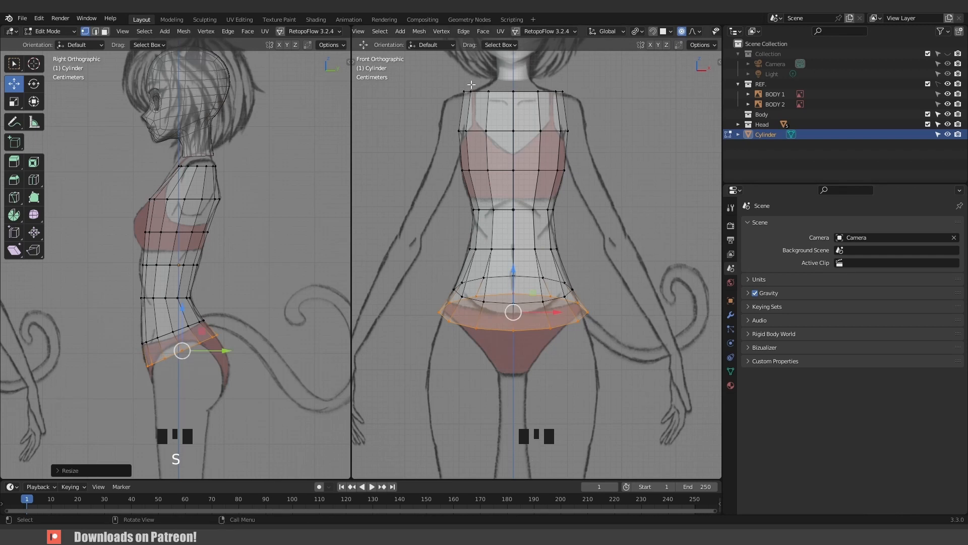
Extrude the torso's top ring upward about 0.055 m and narrow it along X by about 0.285 for the neck base.
{"action": "left_click_drag", "start_coordinate": [457, 83], "coordinate": [585, 117]}
{"action": "middle_click_drag", "start_coordinate": [563, 120], "coordinate": [564, 240], "text": "shift"}
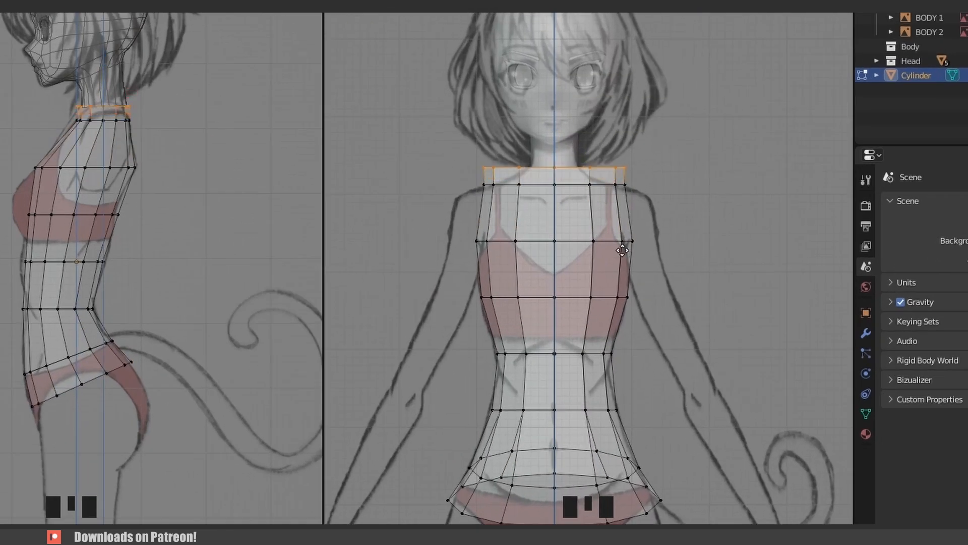
{"action": "key", "text": "e"}
{"action": "left_click", "coordinate": [622, 227]}
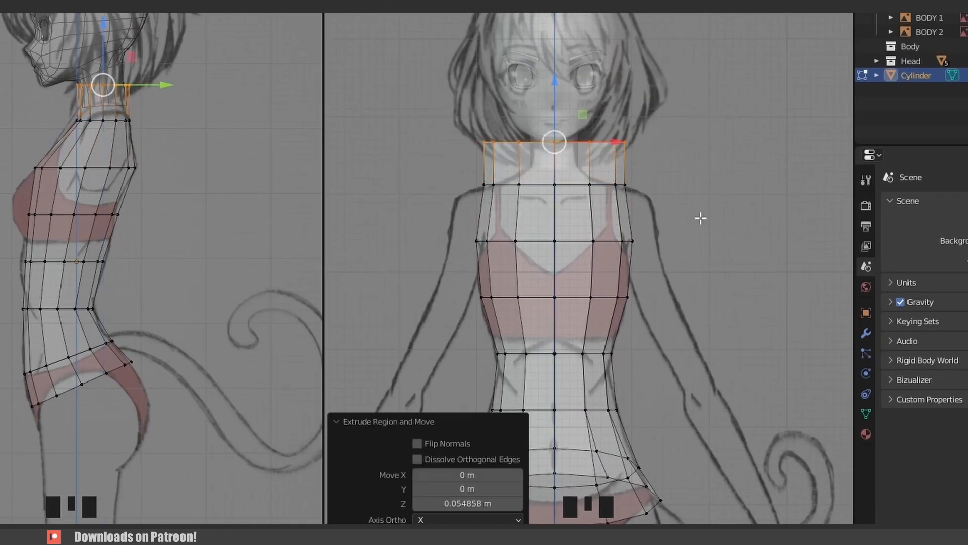
{"action": "key", "text": "s"}
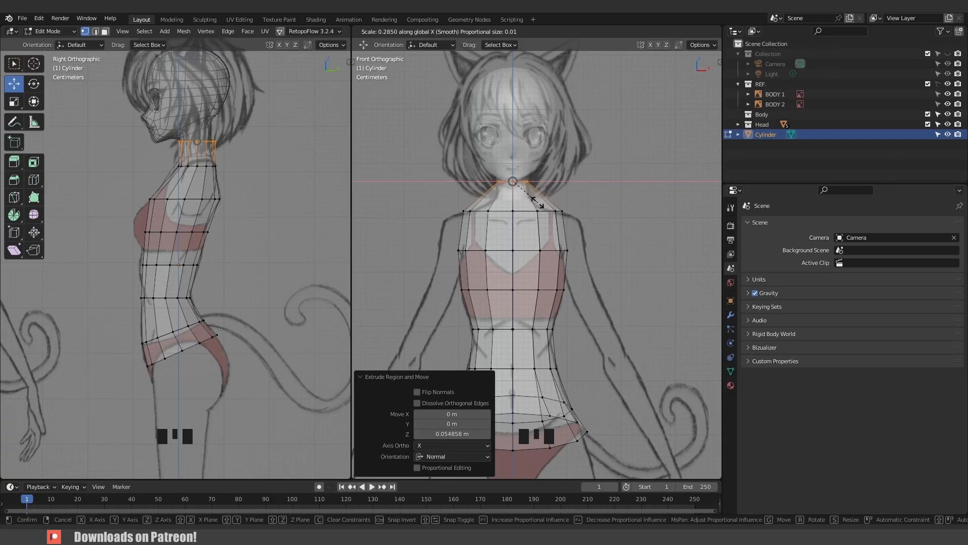
{"action": "left_click", "coordinate": [539, 204]}
Lower the neck base ring about 0.028 m and narrow it along Y to the neck's depth.
{"action": "key", "text": "g"}
{"action": "left_click", "coordinate": [525, 220]}
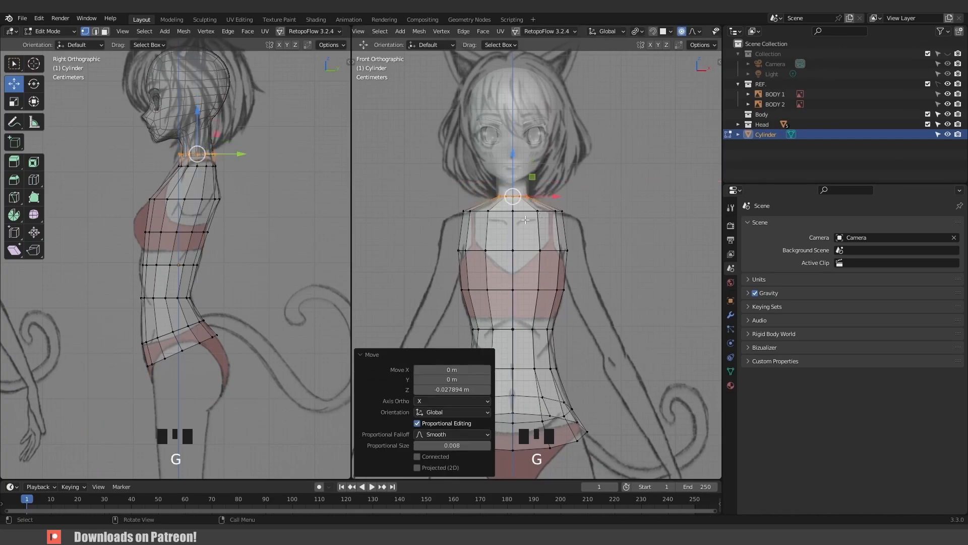
{"action": "key", "text": "s"}
{"action": "right_click", "coordinate": [272, 172]}
{"action": "key", "text": "s"}
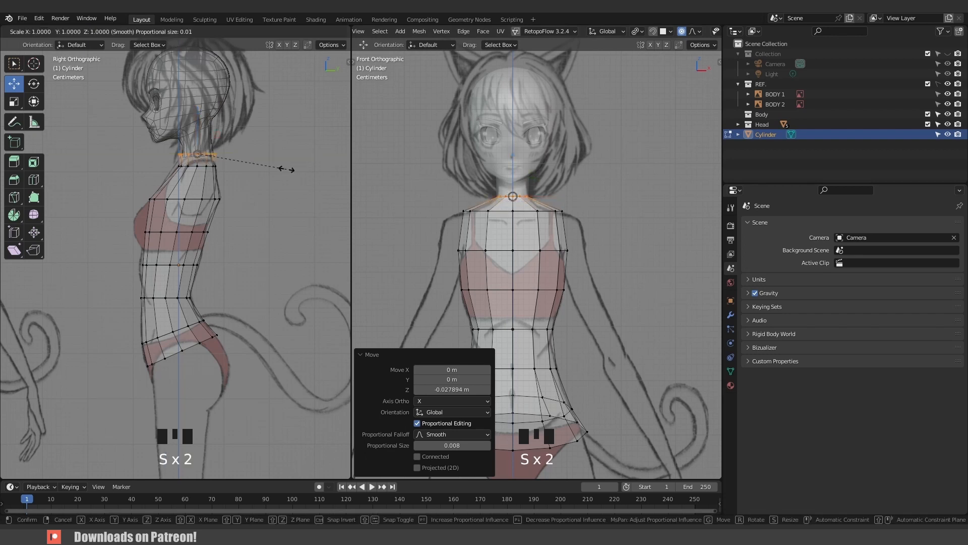
{"action": "key", "text": "y"}
{"action": "left_click", "coordinate": [267, 168]}
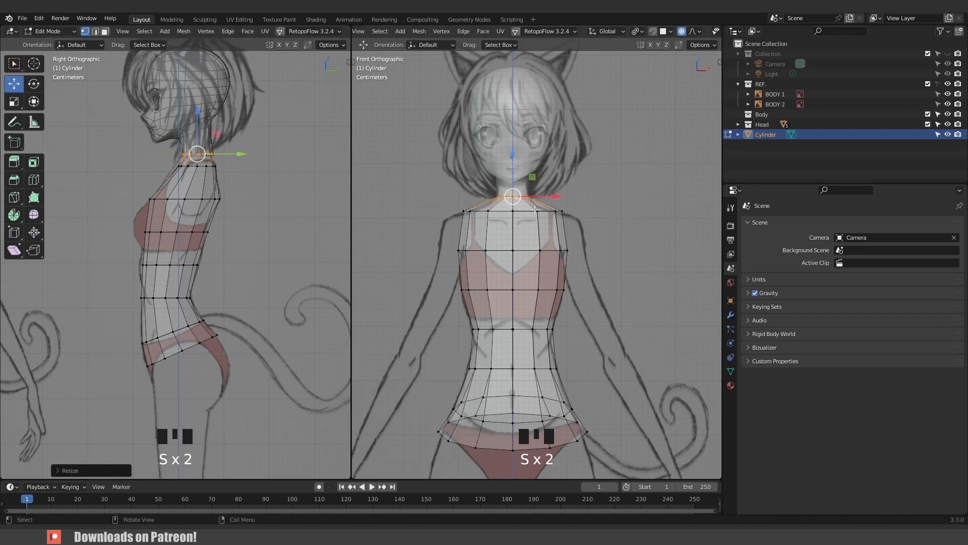
Extrude the neck upward about 0.060 m and shift its top ring slightly forward along Y.
{"action": "key", "text": "e"}
{"action": "left_click", "coordinate": [531, 181]}
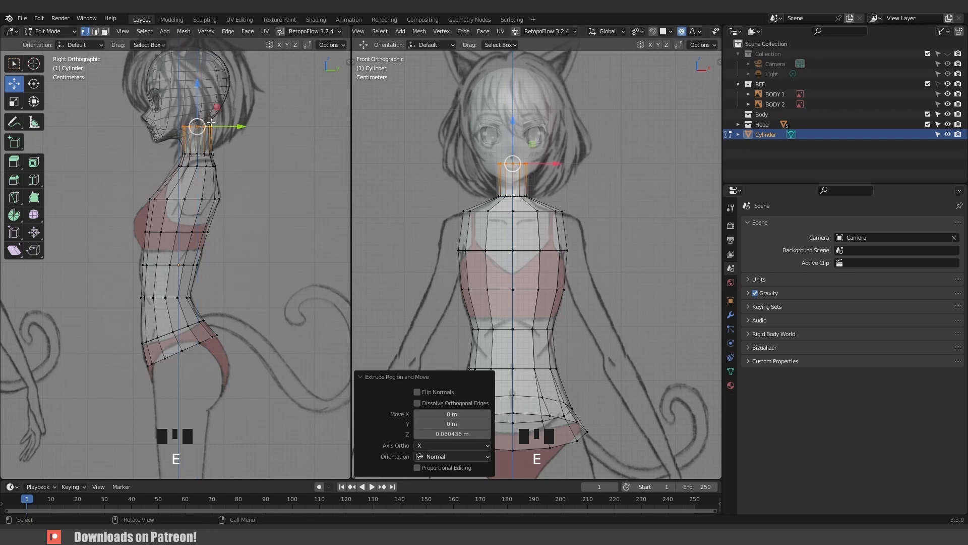
{"action": "left_click_drag", "start_coordinate": [241, 126], "coordinate": [238, 126]}
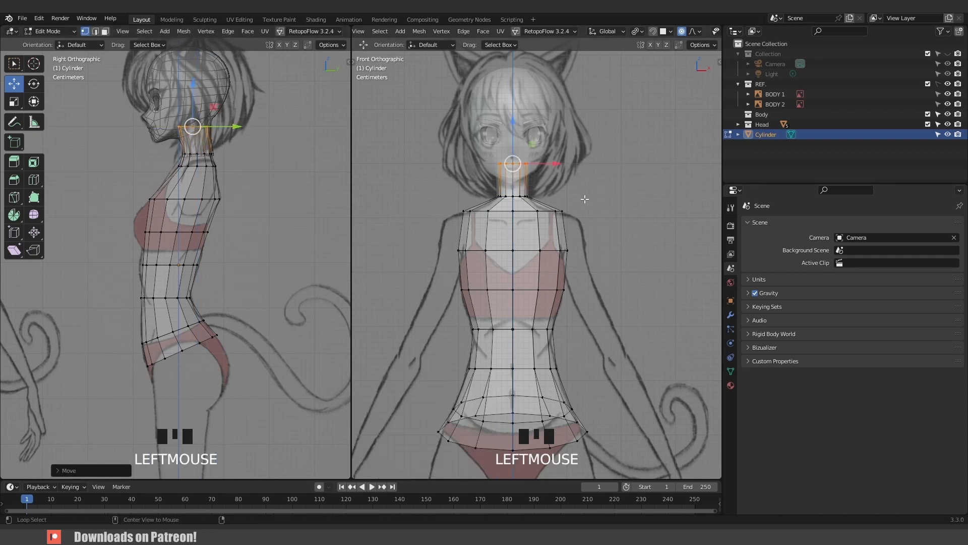
{"action": "scroll", "coordinate": [584, 199], "scroll_direction": "down", "scroll_amount": 5}
{"action": "middle_click_drag", "start_coordinate": [585, 201], "coordinate": [557, 228]}
{"action": "scroll", "coordinate": [556, 228], "scroll_direction": "up", "scroll_amount": 1}
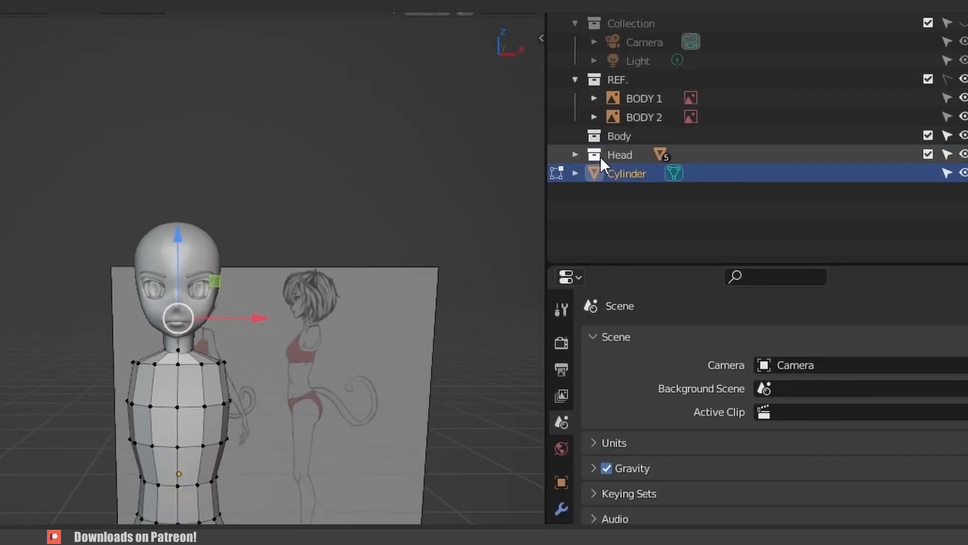
Rename the Cylinder object as Body and move it into the Body collection.
{"action": "double_click", "coordinate": [627, 173]}
{"action": "type", "text": "Body"}
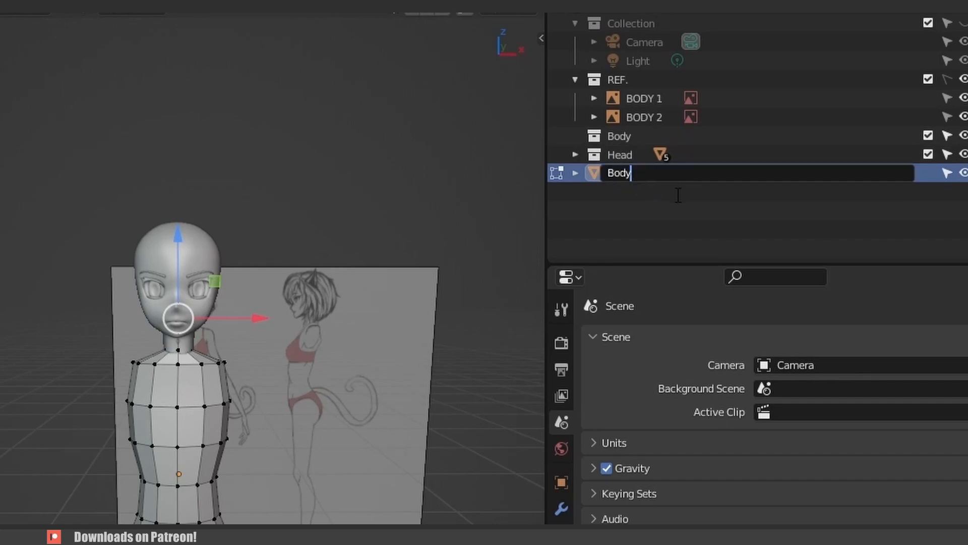
{"action": "key", "text": "Return"}
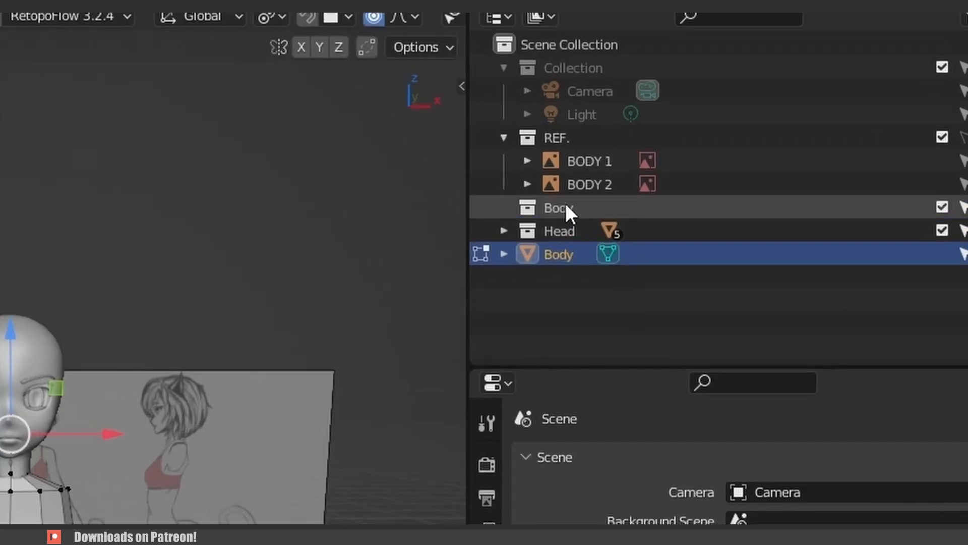
{"action": "left_click_drag", "start_coordinate": [565, 253], "coordinate": [558, 208]}
Exclude the Head collection from the view layer and deselect the neck's top ring.
{"action": "left_click", "coordinate": [560, 255]}
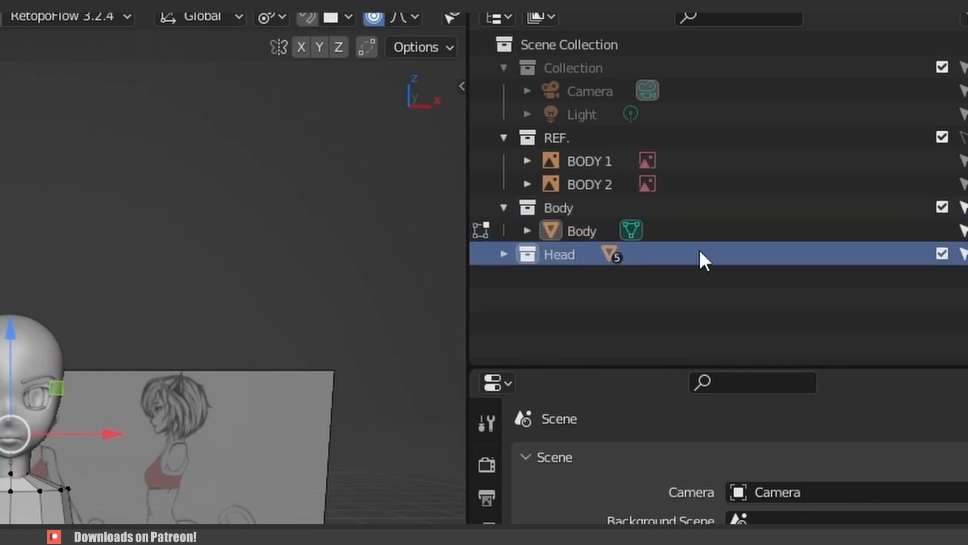
{"action": "left_click", "coordinate": [942, 253]}
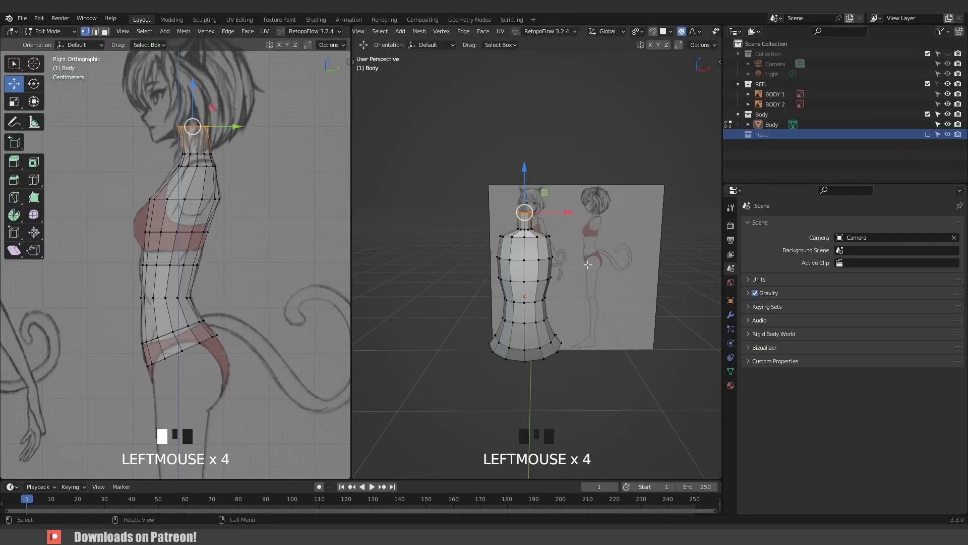
{"action": "middle_click_drag", "start_coordinate": [588, 265], "coordinate": [555, 233]}
{"action": "key", "text": "KP_1"}
{"action": "scroll", "coordinate": [533, 275], "scroll_direction": "up", "scroll_amount": 2}
{"action": "scroll", "coordinate": [583, 191], "scroll_direction": "up", "scroll_amount": 2}
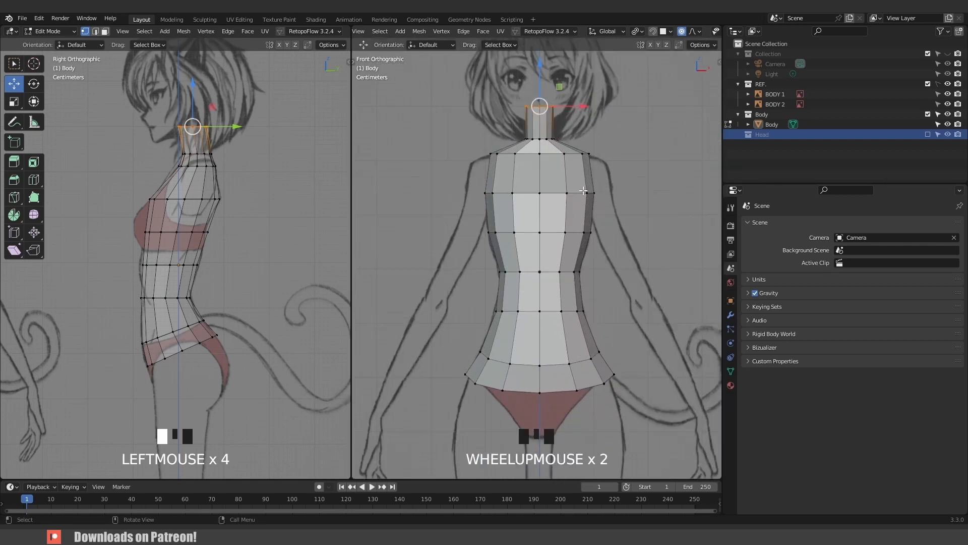
{"action": "middle_click_drag", "start_coordinate": [574, 191], "coordinate": [525, 224], "text": "shift"}
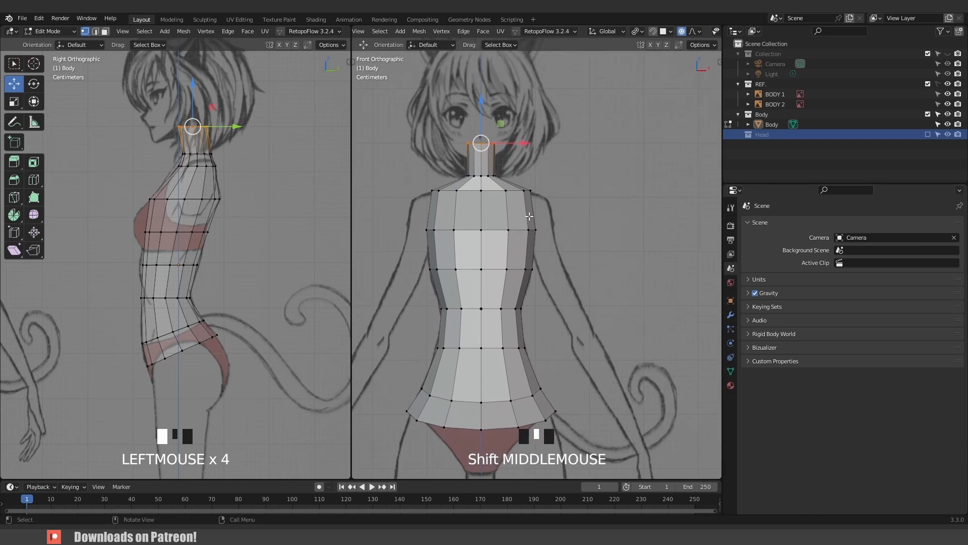
{"action": "left_click", "coordinate": [555, 310]}
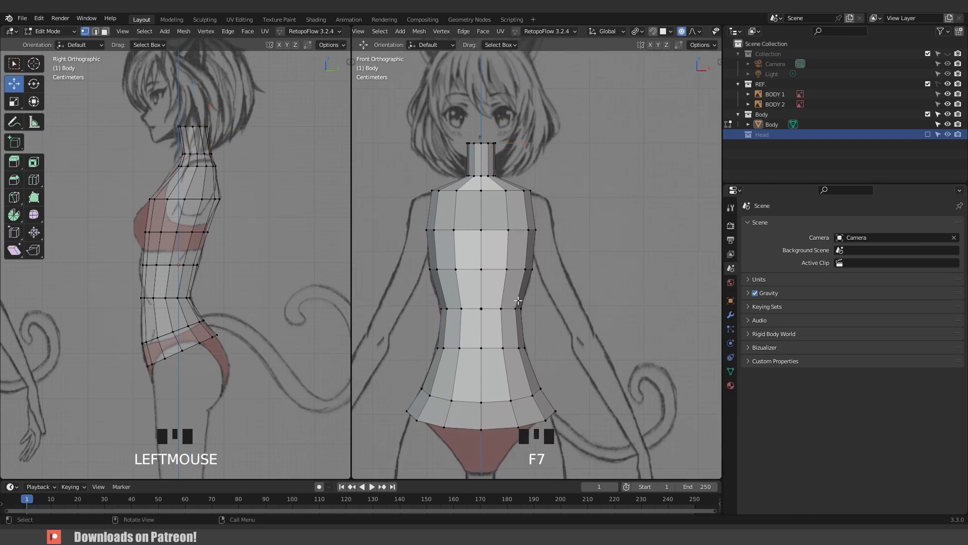
Add a horizontal loop cut around the chest just below the armpits, with an edge slide of about 0.19.
{"action": "scroll", "coordinate": [513, 247], "scroll_direction": "up", "scroll_amount": 1}
{"action": "middle_click_drag", "start_coordinate": [512, 254], "coordinate": [546, 263], "text": "shift"}
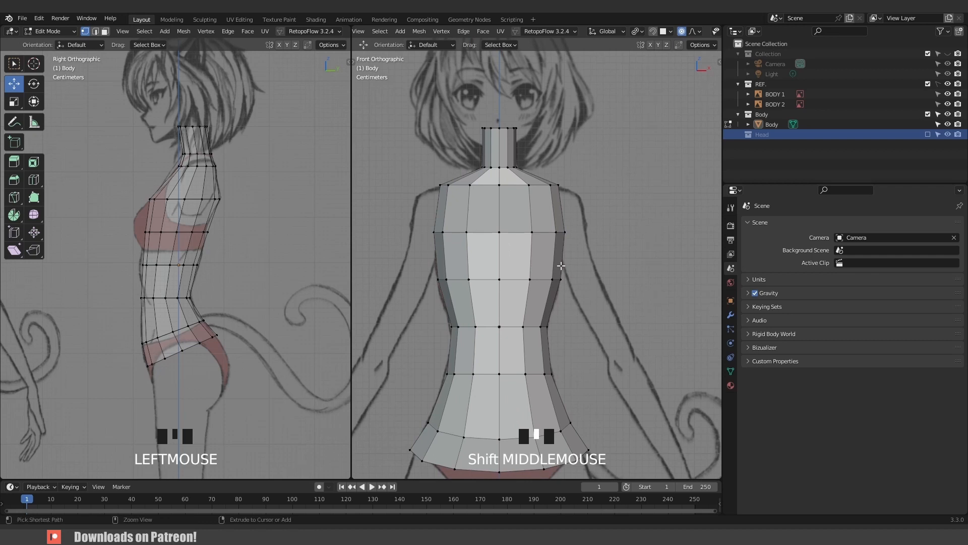
{"action": "key", "text": "ctrl+r"}
{"action": "left_click", "coordinate": [560, 266]}
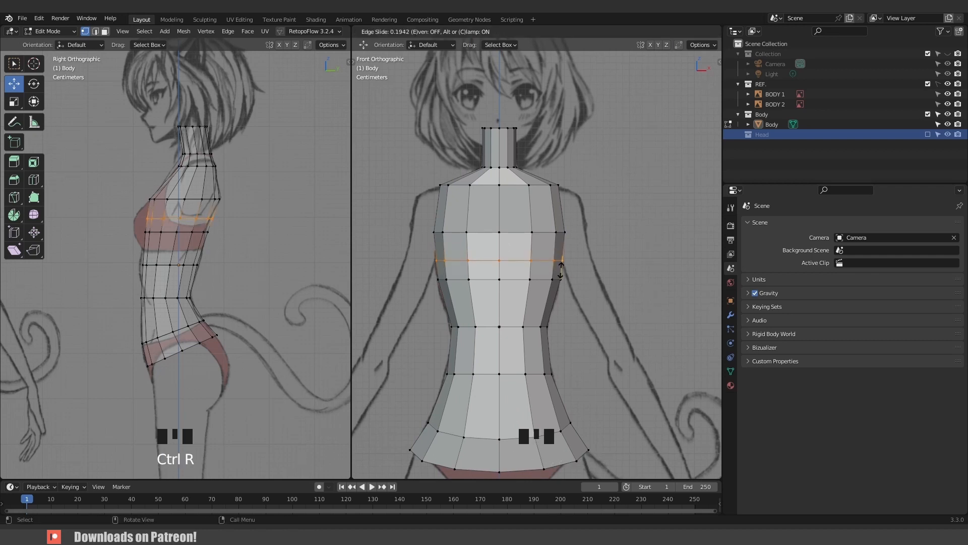
{"action": "left_click", "coordinate": [561, 268]}
Slide the edge loop directly below the new chest cut downward by a factor of about 0.233.
{"action": "left_click", "coordinate": [543, 280], "text": "alt"}
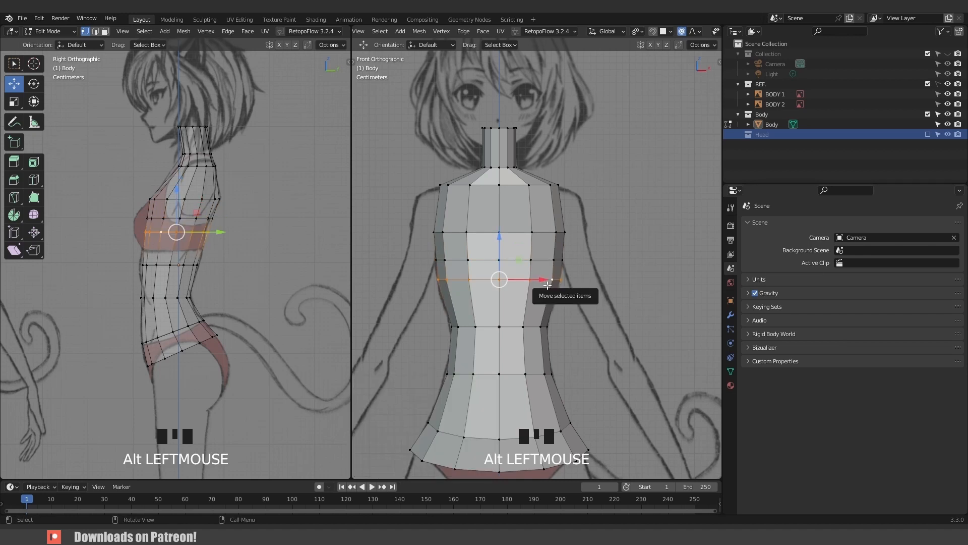
{"action": "key", "text": "g"}
{"action": "key", "text": "g"}
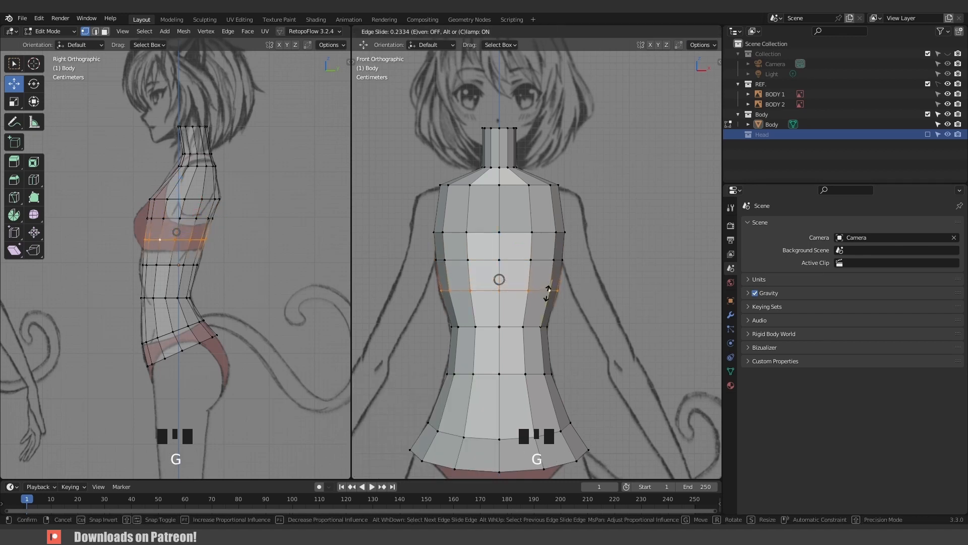
{"action": "left_click", "coordinate": [548, 291]}
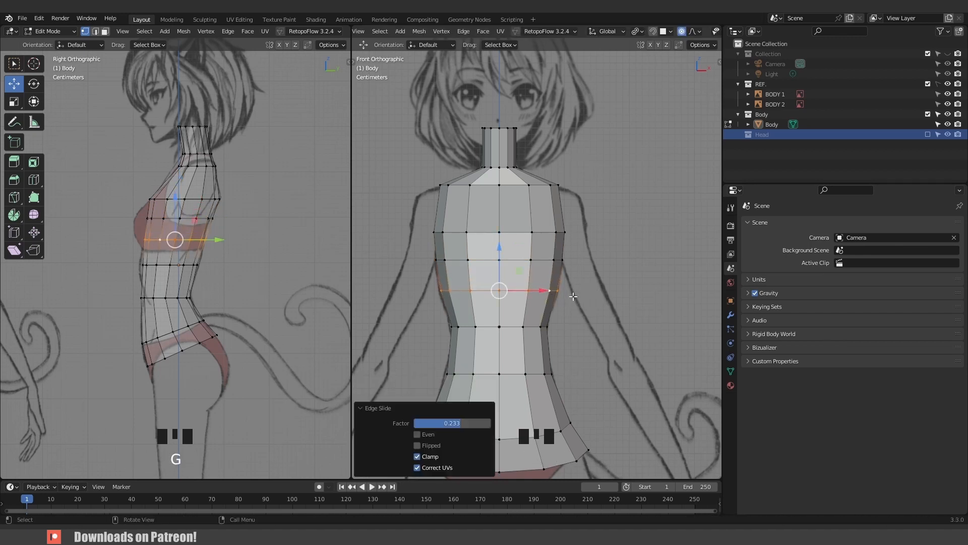
Slide the upper chest edge loop, just above the new cut, upward by a factor of about -0.215.
{"action": "left_click", "coordinate": [543, 232], "text": "alt"}
{"action": "key", "text": "g"}
{"action": "key", "text": "g"}
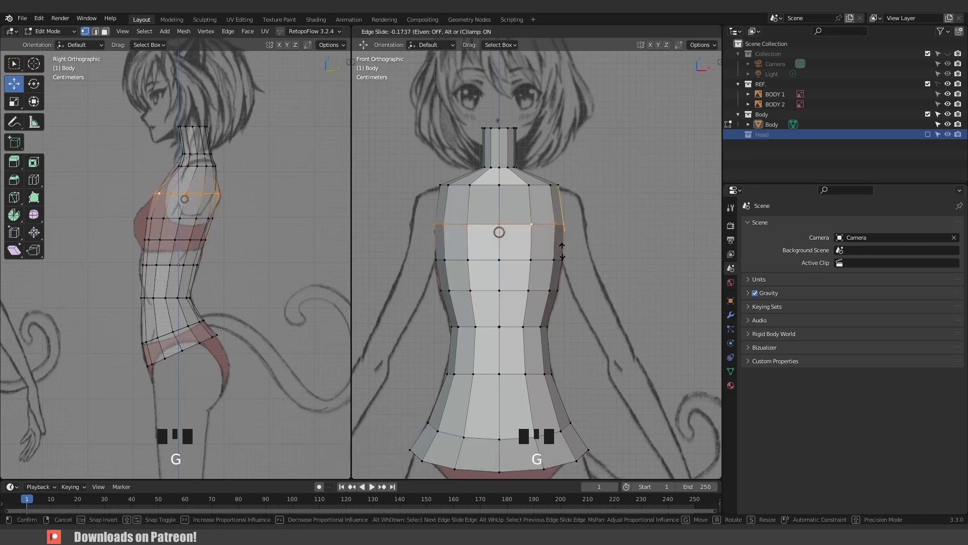
{"action": "left_click", "coordinate": [562, 248]}
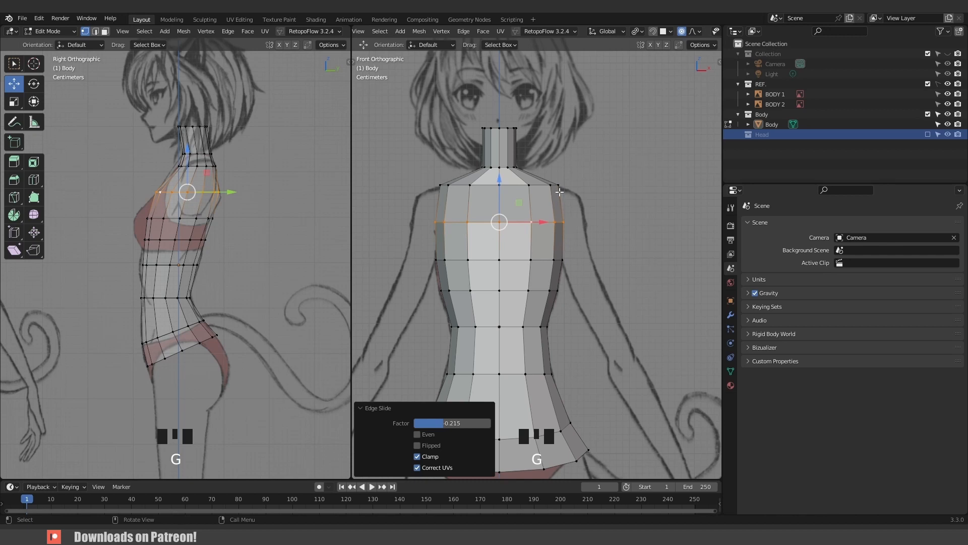
Slide the new chest loop upward by about -0.208, turn on X-ray, and slide it up by about -0.24 more.
{"action": "left_click", "coordinate": [529, 268], "text": "alt"}
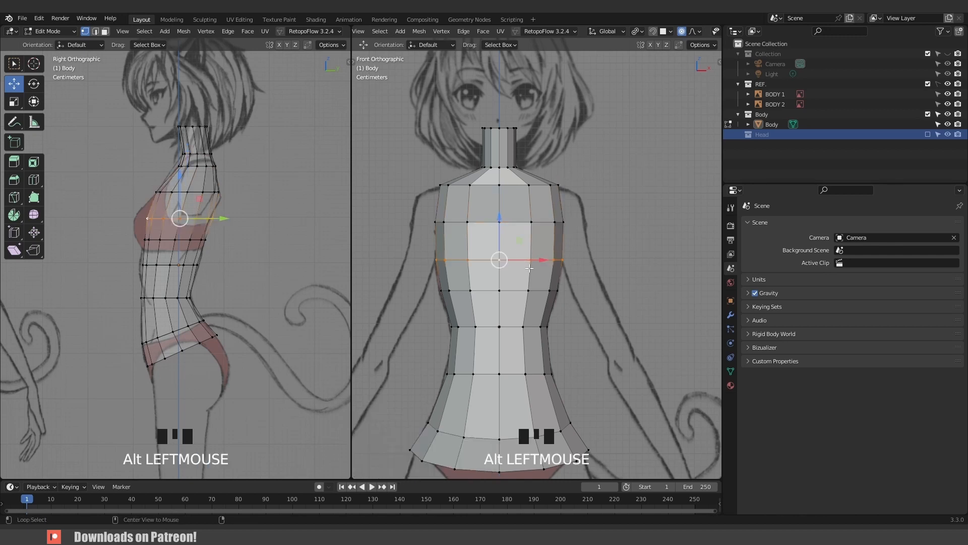
{"action": "key", "text": "g"}
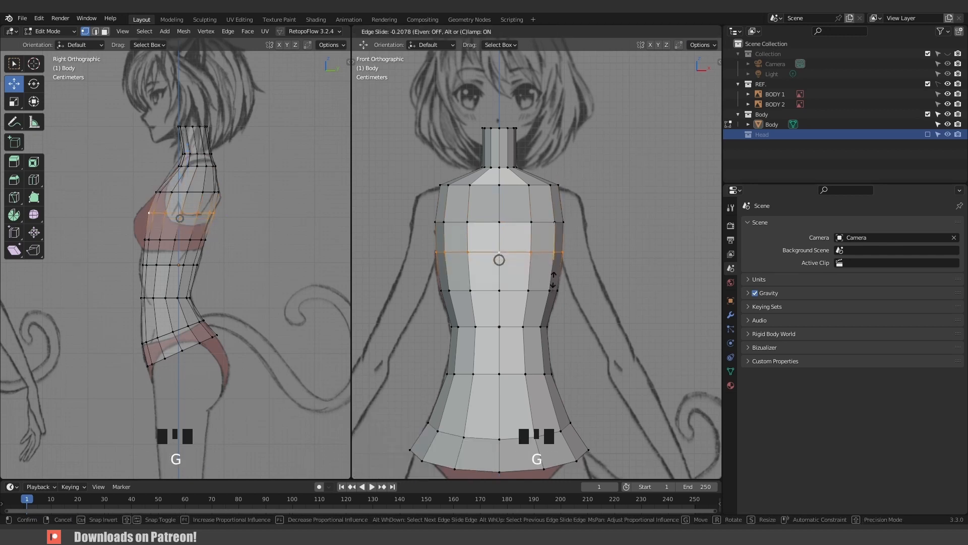
{"action": "left_click", "coordinate": [553, 280]}
{"action": "key", "text": "alt+z"}
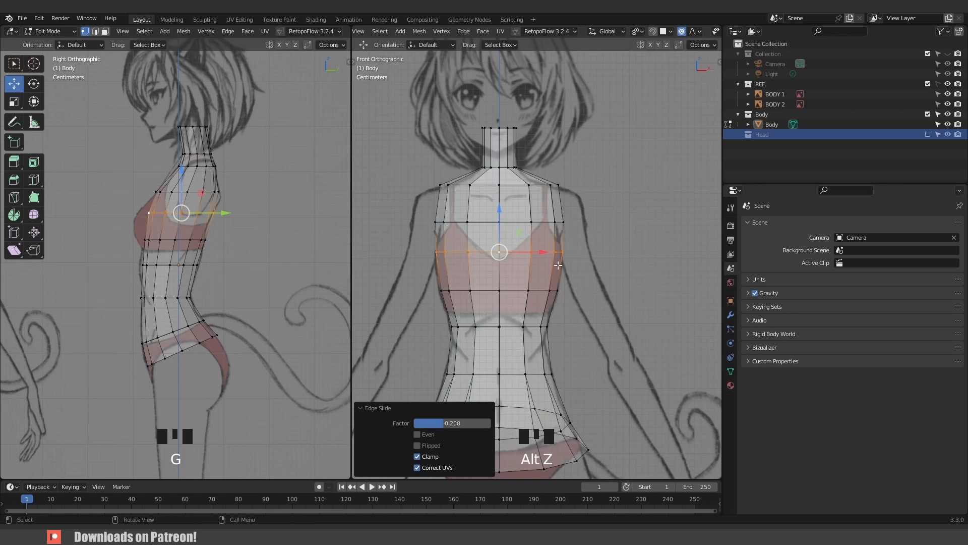
{"action": "key", "text": "g"}
{"action": "key", "text": "g"}
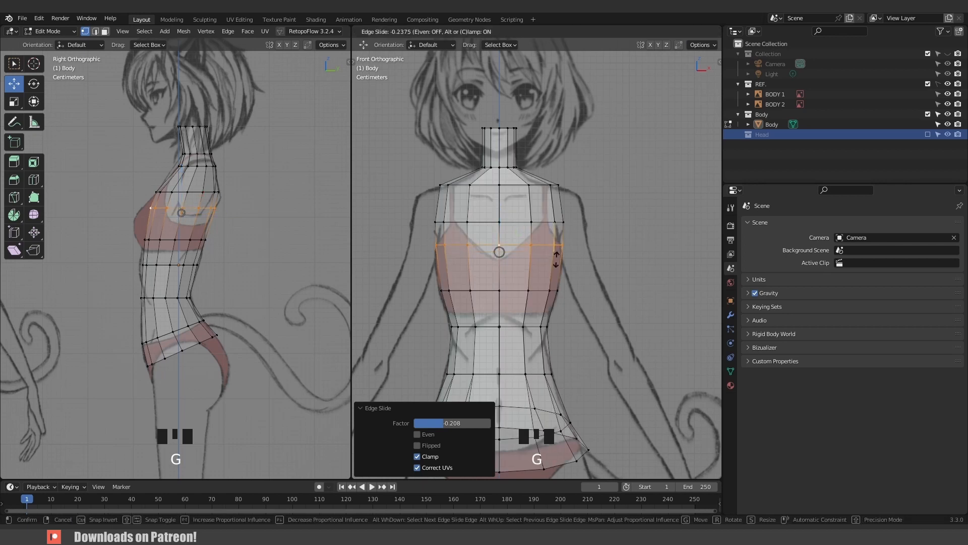
{"action": "left_click", "coordinate": [556, 259]}
Slide the upper chest loop up by a factor of about -0.186 and narrow it along X to about 0.95.
{"action": "left_click", "coordinate": [546, 224], "text": "alt"}
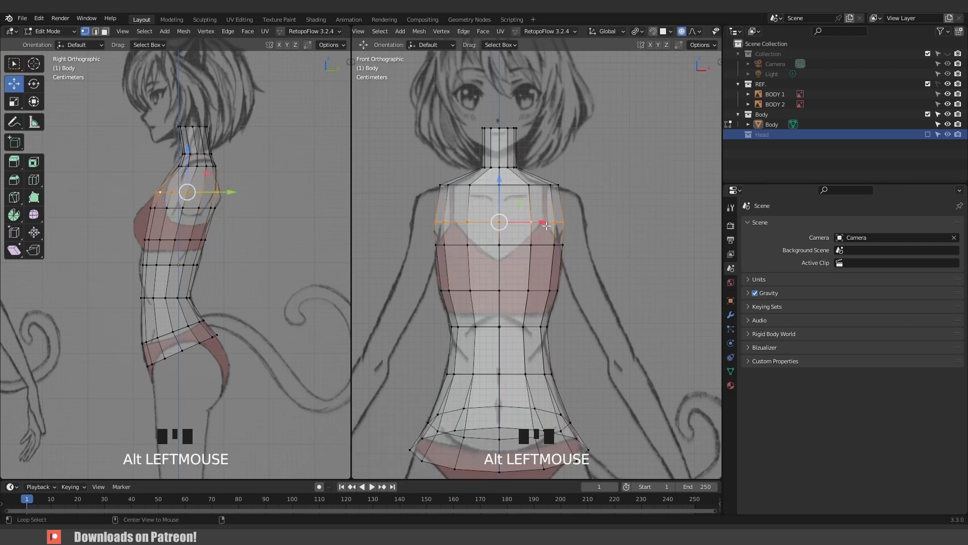
{"action": "key", "text": "g"}
{"action": "key", "text": "g"}
{"action": "left_click", "coordinate": [555, 257]}
{"action": "key", "text": "s"}
{"action": "key", "text": "x"}
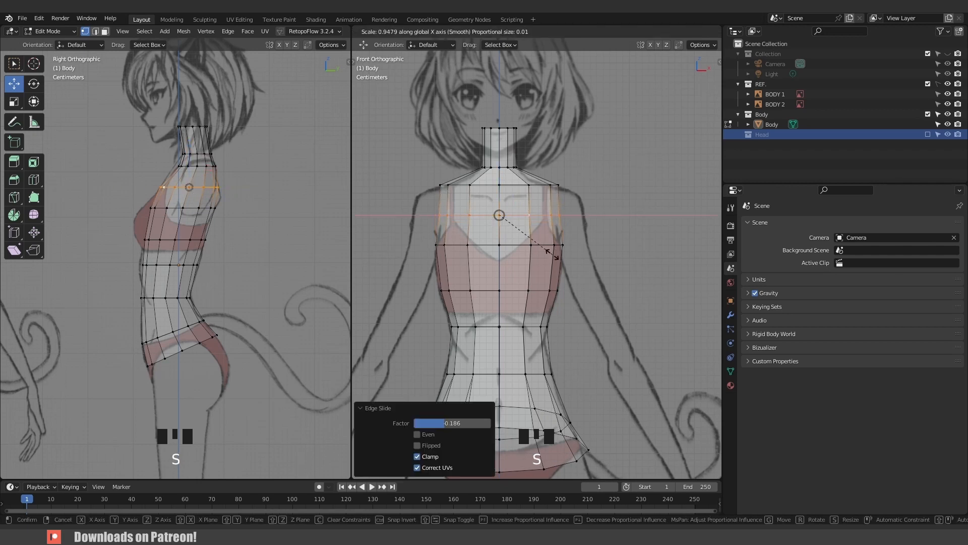
{"action": "left_click", "coordinate": [556, 257]}
Extrude the four upper side faces at the +X shoulder outward and move the end about 0.004 m in X and -0.012 m in Z.
{"action": "middle_click_drag", "start_coordinate": [544, 299], "coordinate": [546, 231]}
{"action": "key", "text": "3"}
{"action": "left_click", "coordinate": [542, 186]}
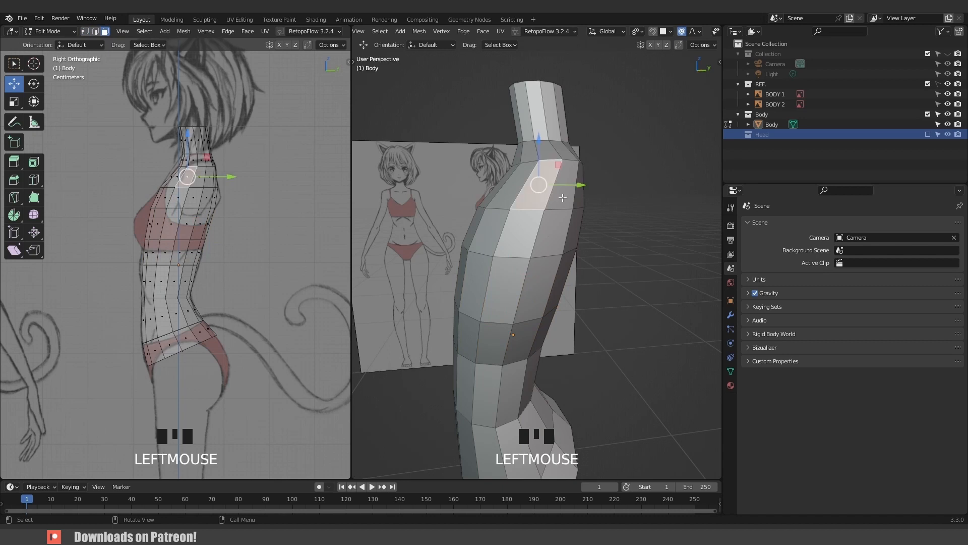
{"action": "left_click", "coordinate": [563, 198], "text": "shift"}
{"action": "left_click", "coordinate": [552, 232], "text": "shift"}
{"action": "left_click", "coordinate": [517, 230], "text": "shift"}
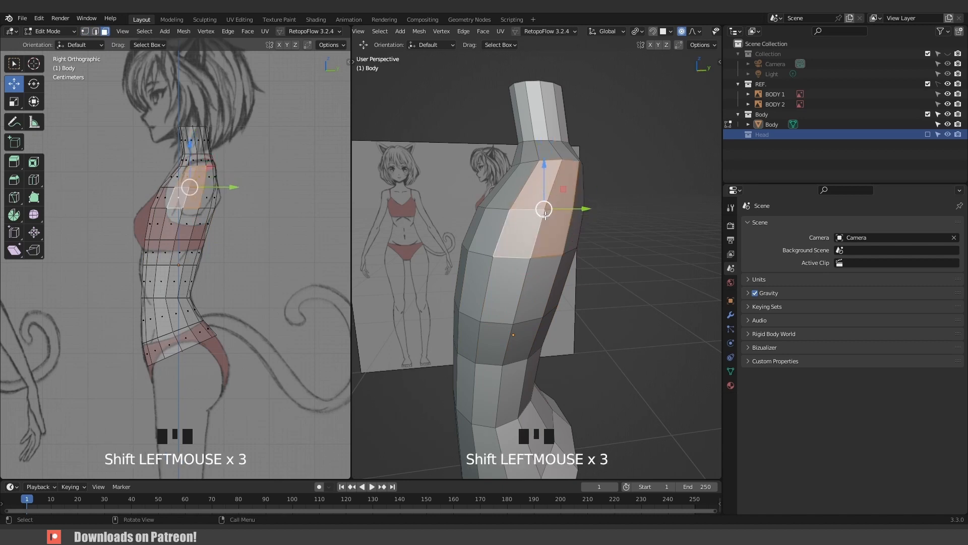
{"action": "scroll", "coordinate": [544, 211], "scroll_direction": "down", "scroll_amount": 3}
{"action": "middle_click_drag", "start_coordinate": [523, 233], "coordinate": [557, 231]}
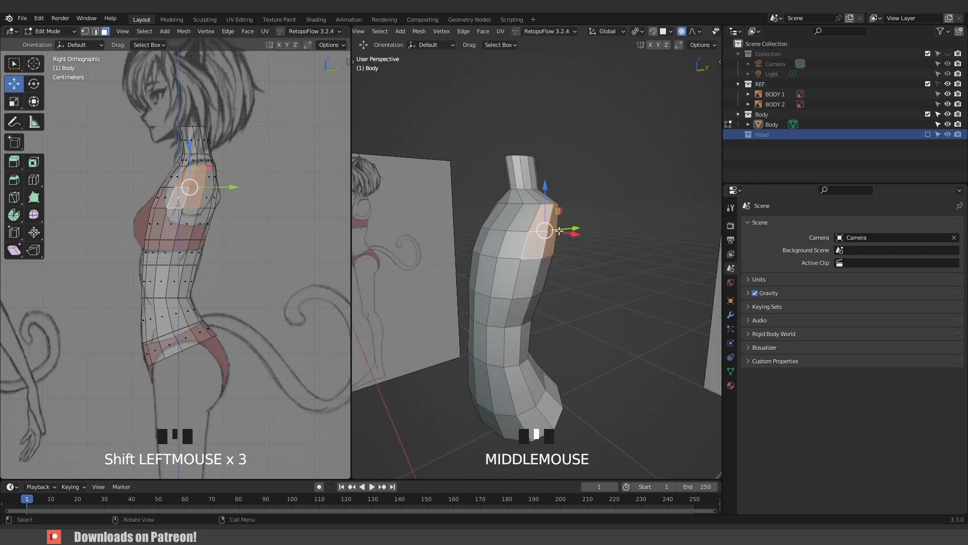
{"action": "key", "text": "KP_1"}
{"action": "scroll", "coordinate": [563, 232], "scroll_direction": "up", "scroll_amount": 2}
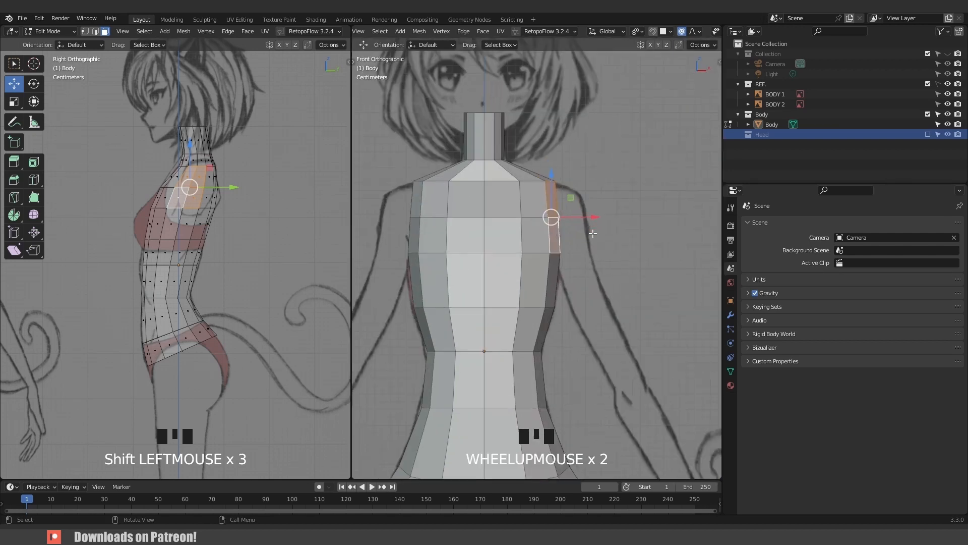
{"action": "key", "text": "e"}
{"action": "left_click", "coordinate": [643, 239]}
{"action": "key", "text": "g"}
{"action": "left_click", "coordinate": [650, 259]}
Shrink and tilt the extruded shoulder end to follow the arm's slope, moving it about -0.010 m in X and 0.015 m in Z.
{"action": "key", "text": "s"}
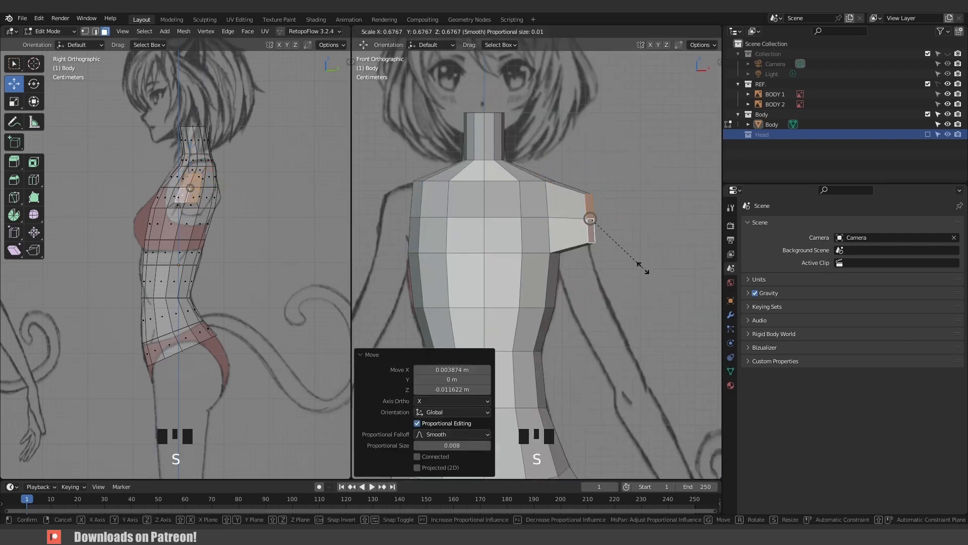
{"action": "left_click", "coordinate": [628, 251]}
{"action": "key", "text": "r"}
{"action": "key", "text": "Escape"}
{"action": "key", "text": "g"}
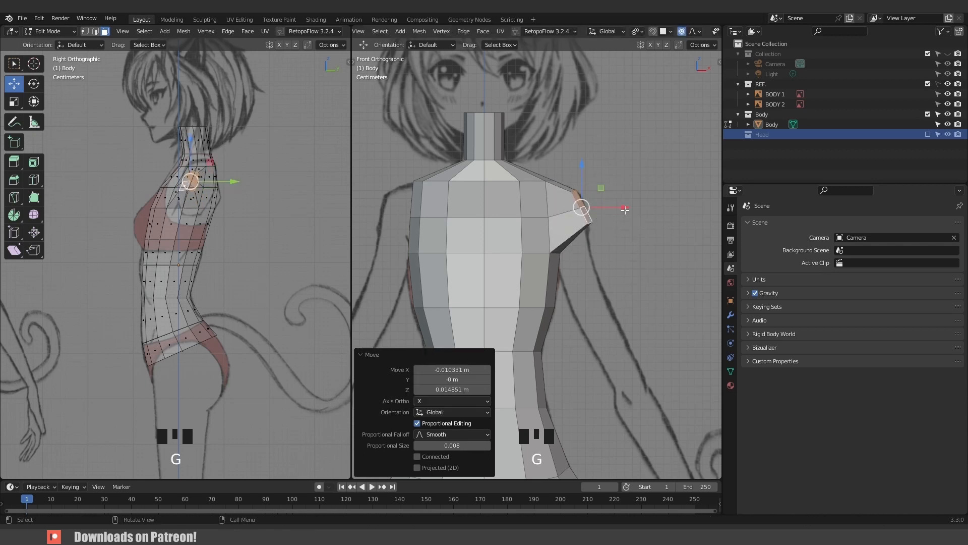
With proportional editing off, scale the shoulder end faces to 0.716 and move them about -0.005 m along X.
{"action": "left_click", "coordinate": [670, 106]}
{"action": "key", "text": "s"}
{"action": "left_click", "coordinate": [595, 252]}
{"action": "key", "text": "g"}
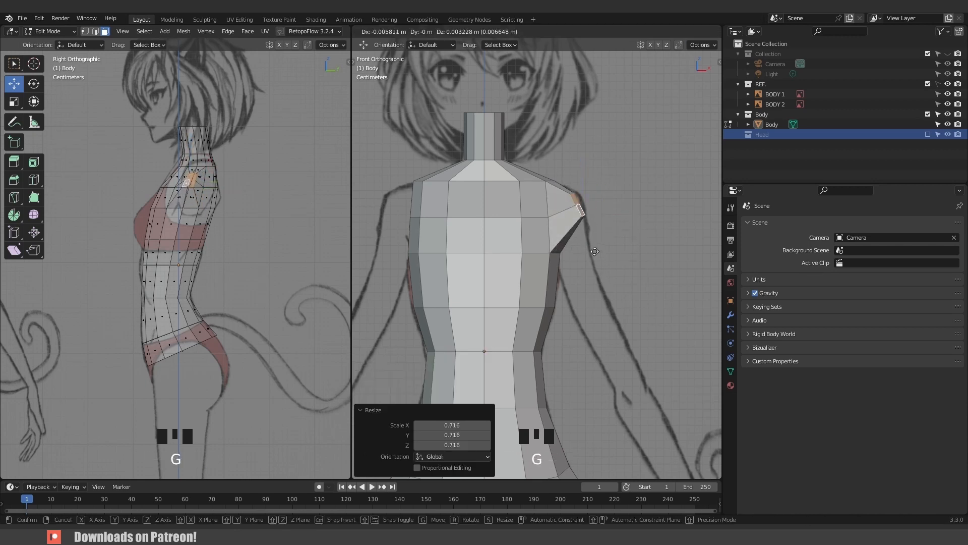
{"action": "left_click", "coordinate": [595, 251]}
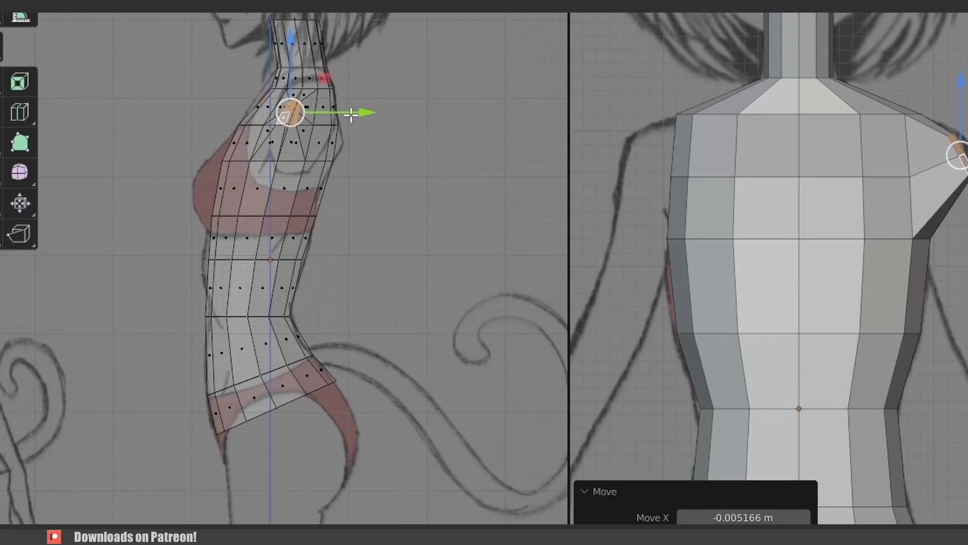
Move the shoulder end faces toward the back along Y and enlarge them about 2.2 times to fit the side reference.
{"action": "left_click_drag", "start_coordinate": [351, 114], "coordinate": [391, 112]}
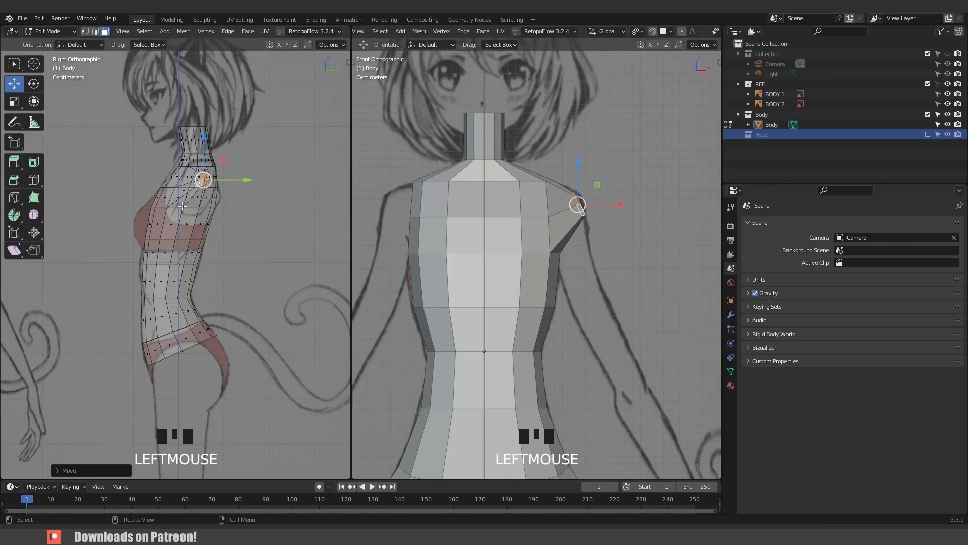
{"action": "scroll", "coordinate": [182, 205], "scroll_direction": "up", "scroll_amount": 3}
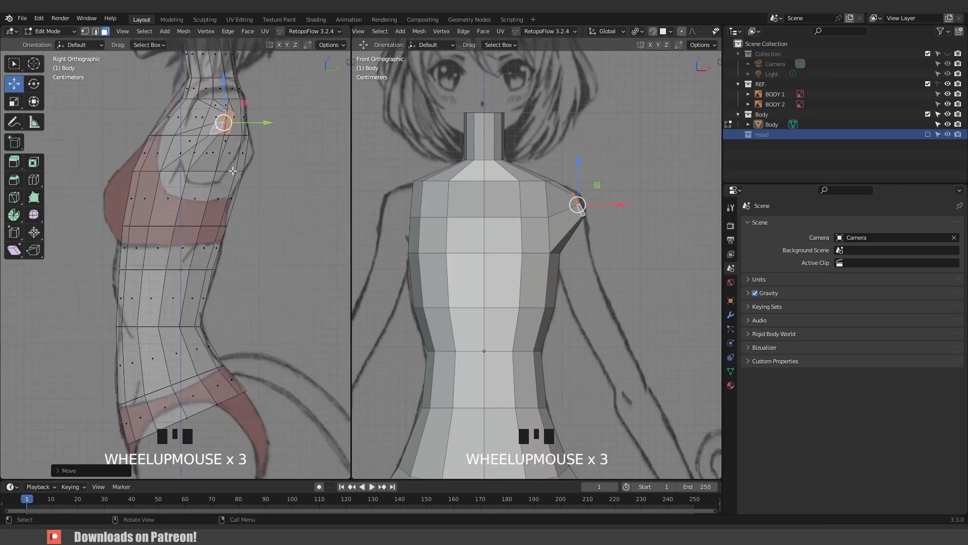
{"action": "key", "text": "s"}
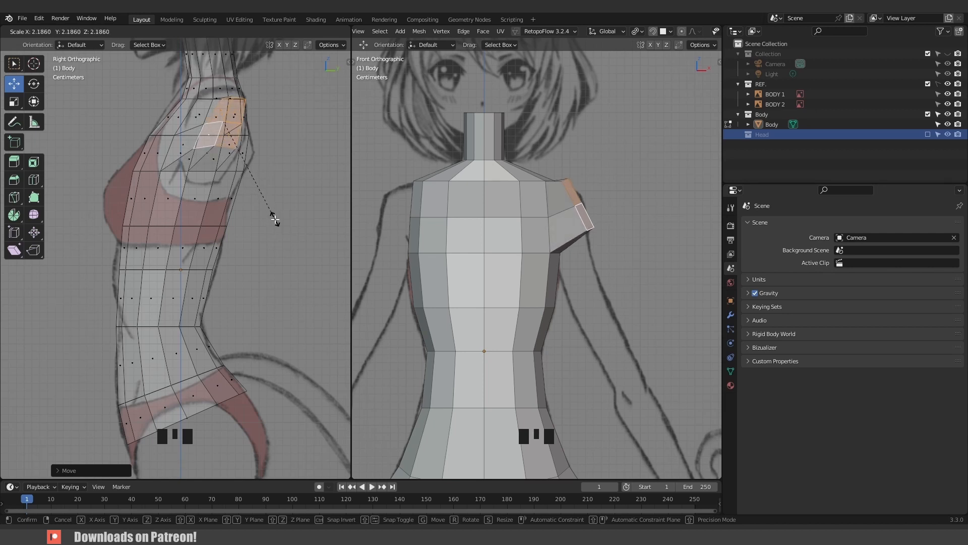
Reposition the shoulder end faces, enlarge them about 1.27 times more, and rotate them to match the side drawing's shoulder.
{"action": "key", "text": "g"}
{"action": "key", "text": "s"}
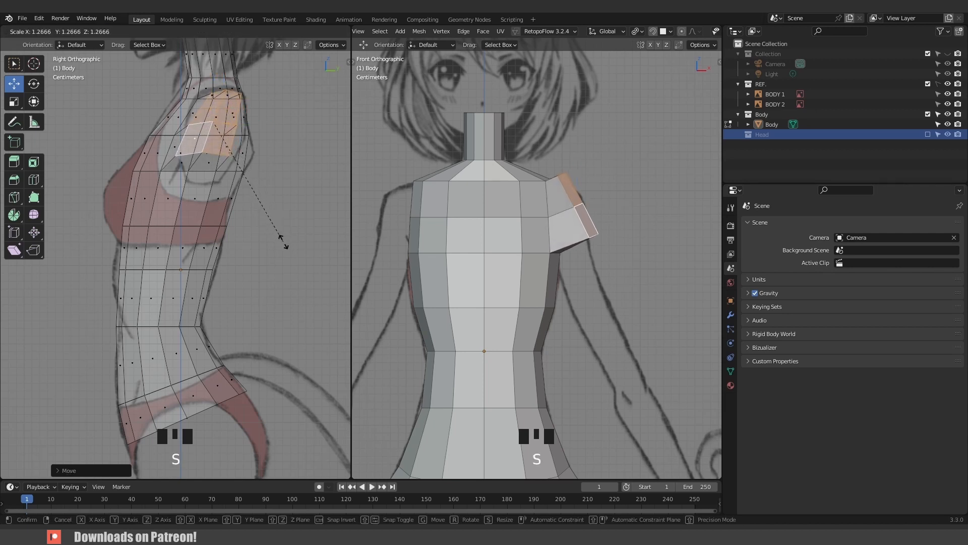
{"action": "left_click", "coordinate": [281, 243]}
{"action": "key", "text": "r"}
{"action": "left_click", "coordinate": [292, 233]}
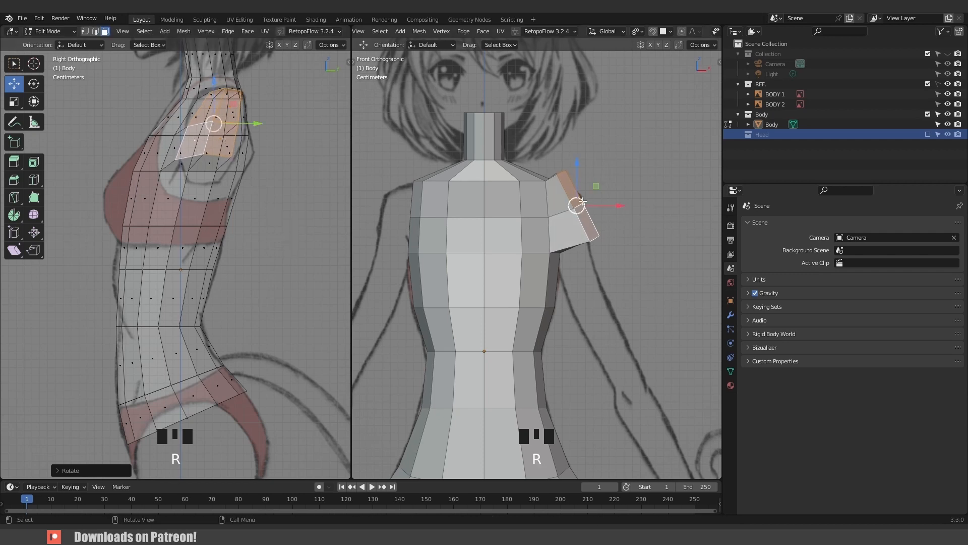
{"action": "scroll", "coordinate": [567, 181], "scroll_direction": "up", "scroll_amount": 2}
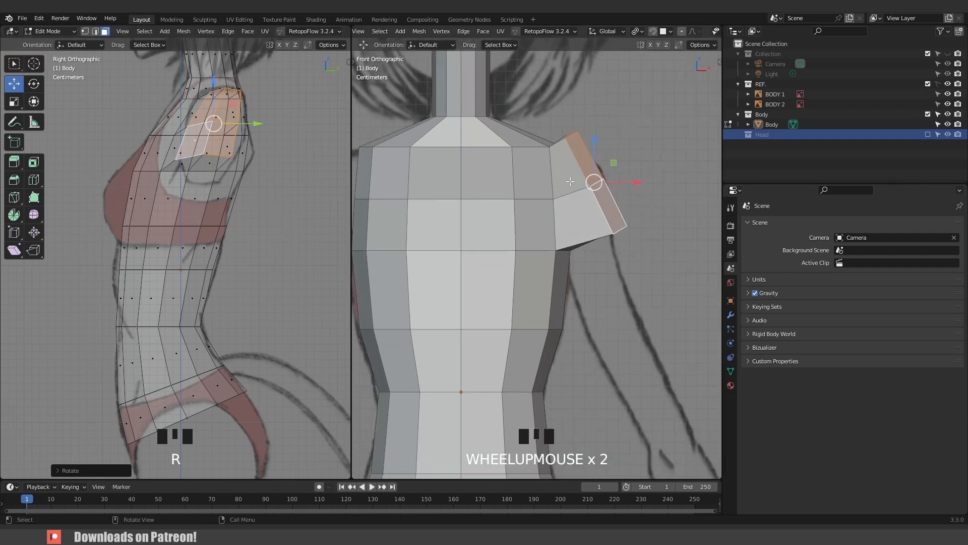
{"action": "key", "text": "alt+z"}
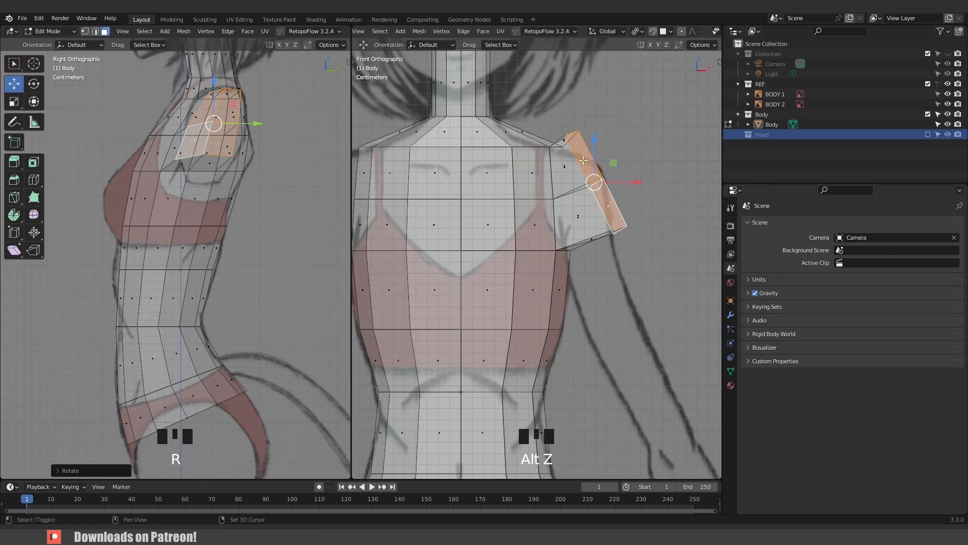
Lower the upper shoulder vertices about 0.024 m and shift the neighbouring shoulder corner vertices about 0.017 m toward the neck.
{"action": "middle_click_drag", "start_coordinate": [582, 158], "coordinate": [582, 222], "text": "shift"}
{"action": "key", "text": "1"}
{"action": "left_click_drag", "start_coordinate": [557, 186], "coordinate": [595, 205]}
{"action": "key", "text": "g"}
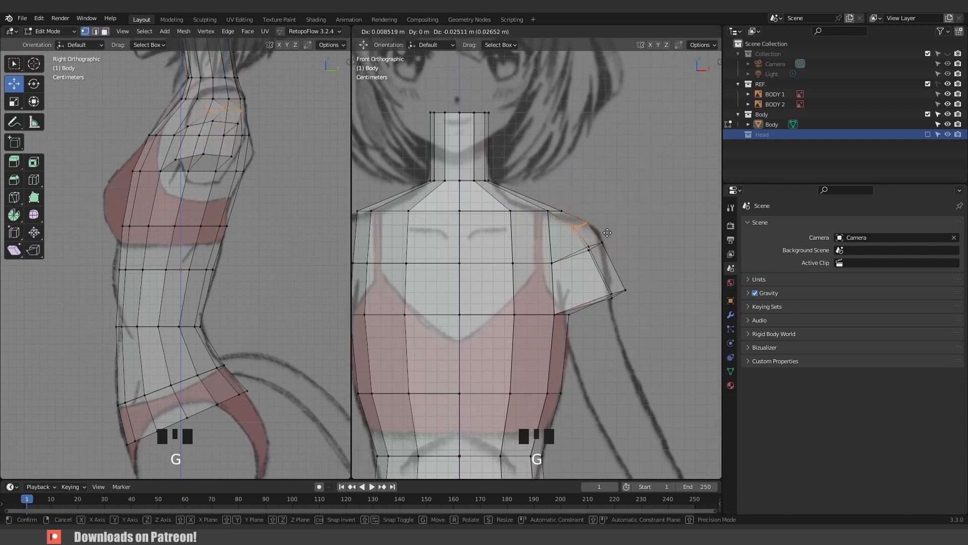
{"action": "left_click", "coordinate": [567, 223]}
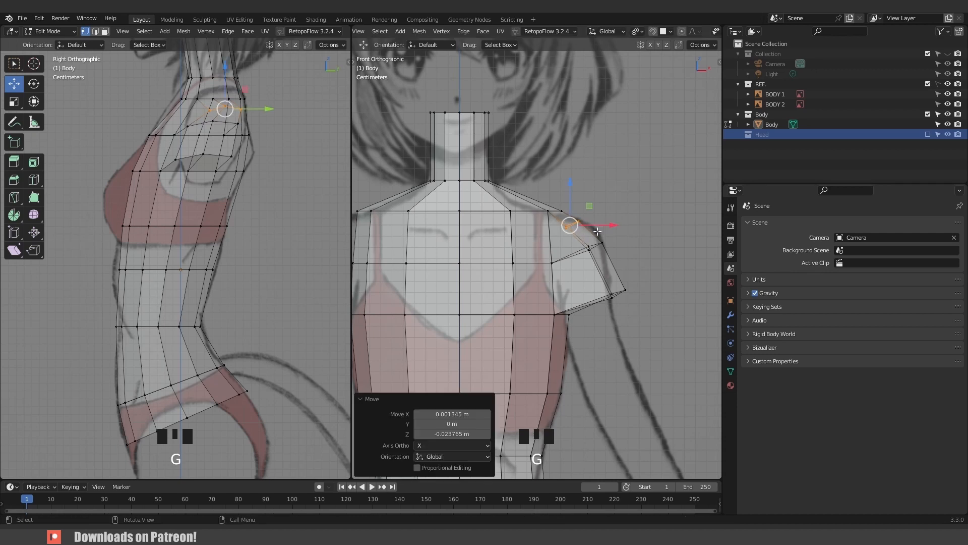
{"action": "left_click", "coordinate": [558, 214]}
{"action": "key", "text": "g"}
{"action": "left_click", "coordinate": [534, 211]}
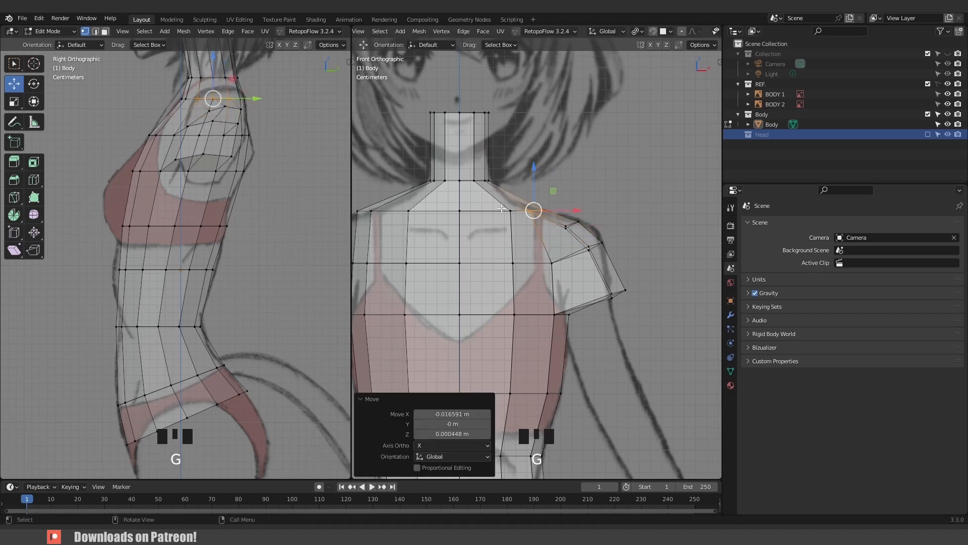
Lower the upper chest vertices beside the neck about 0.011 m and the centre ones about 0.019 m to follow the collarbone line.
{"action": "left_click", "coordinate": [511, 212]}
{"action": "key", "text": "g"}
{"action": "left_click", "coordinate": [510, 220]}
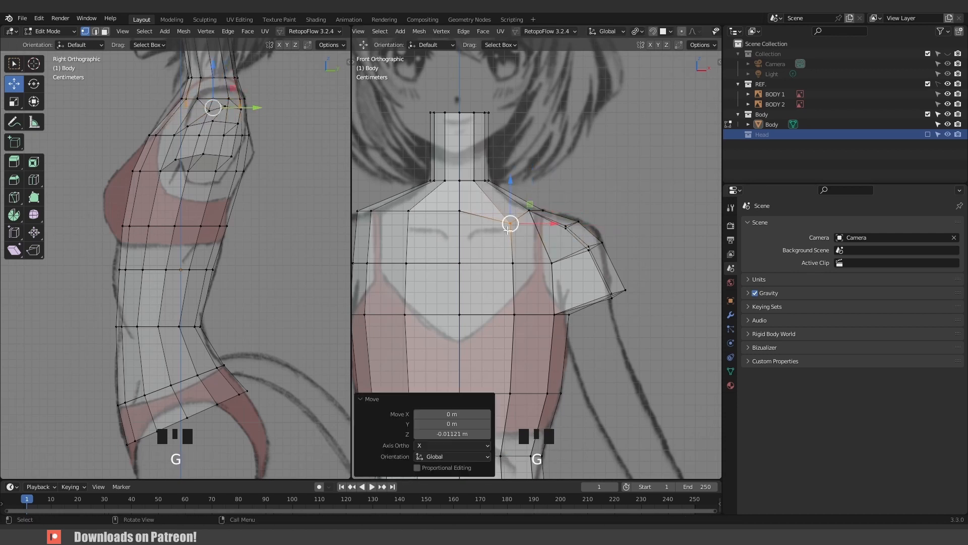
{"action": "left_click", "coordinate": [459, 212]}
{"action": "key", "text": "g"}
{"action": "left_click", "coordinate": [496, 233]}
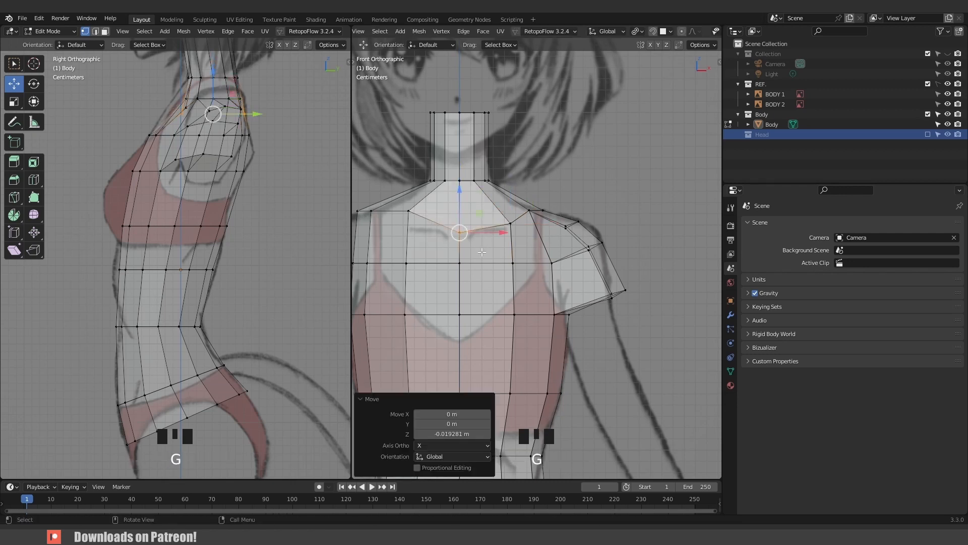
{"action": "key", "text": "g"}
{"action": "right_click", "coordinate": [500, 232]}
{"action": "left_click", "coordinate": [510, 221]}
{"action": "key", "text": "g"}
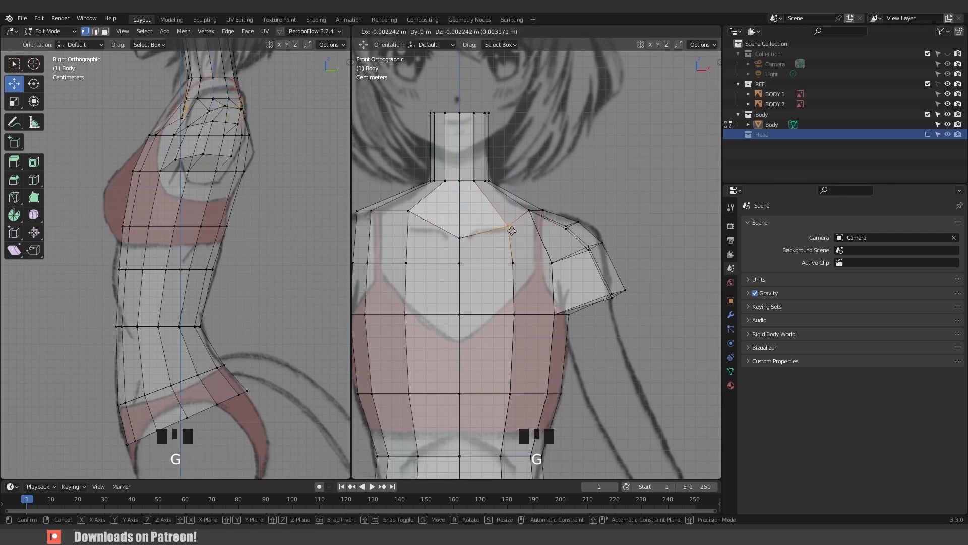
{"action": "left_click", "coordinate": [507, 224]}
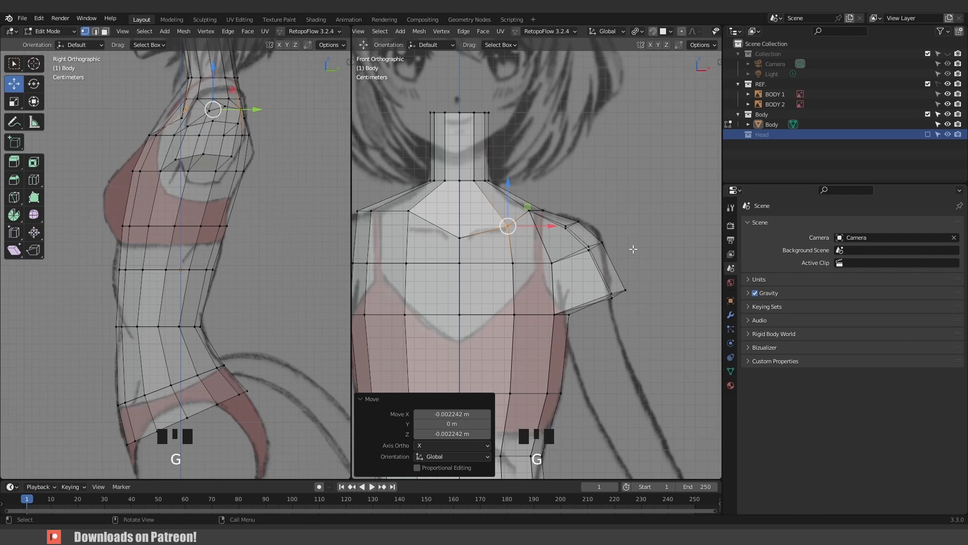
Move the arm opening's lower outer vertices about -0.013 m in X and -0.004 m in Z, and nudge the armpit vertices inward.
{"action": "left_click", "coordinate": [625, 290]}
{"action": "key", "text": "g"}
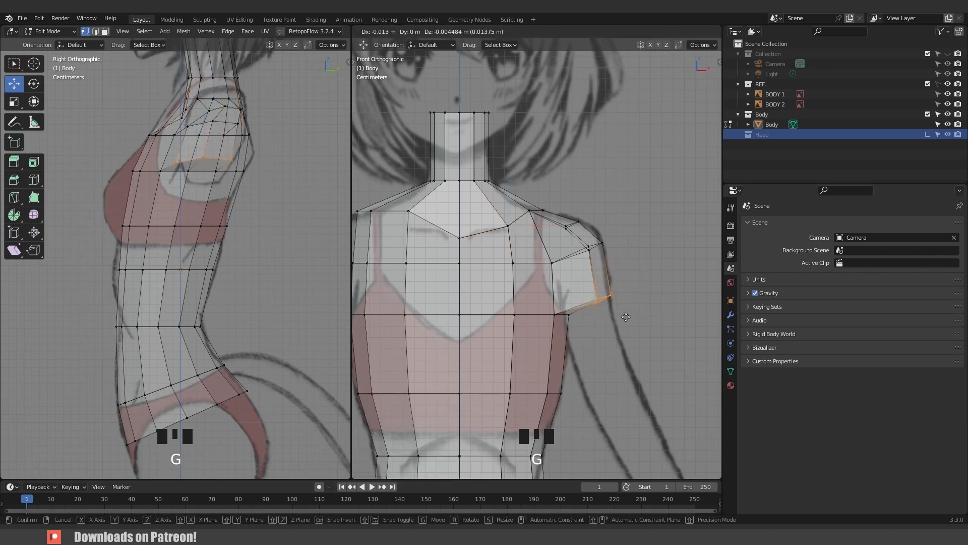
{"action": "left_click", "coordinate": [626, 317]}
{"action": "left_click", "coordinate": [557, 314]}
{"action": "key", "text": "g"}
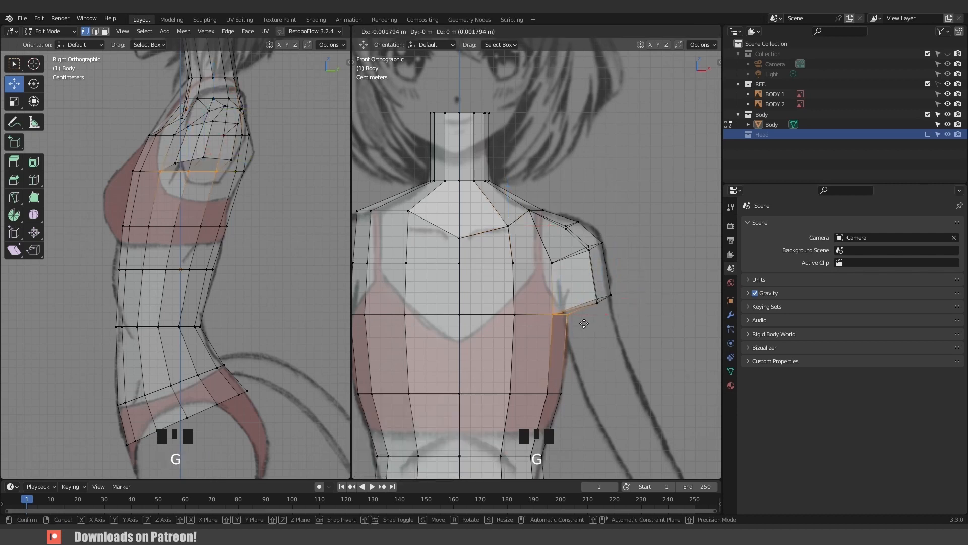
{"action": "left_click", "coordinate": [556, 314]}
With X-ray off, adjust individual upper back and shoulder vertices in depth to round the shoulder's form.
{"action": "left_click", "coordinate": [250, 174]}
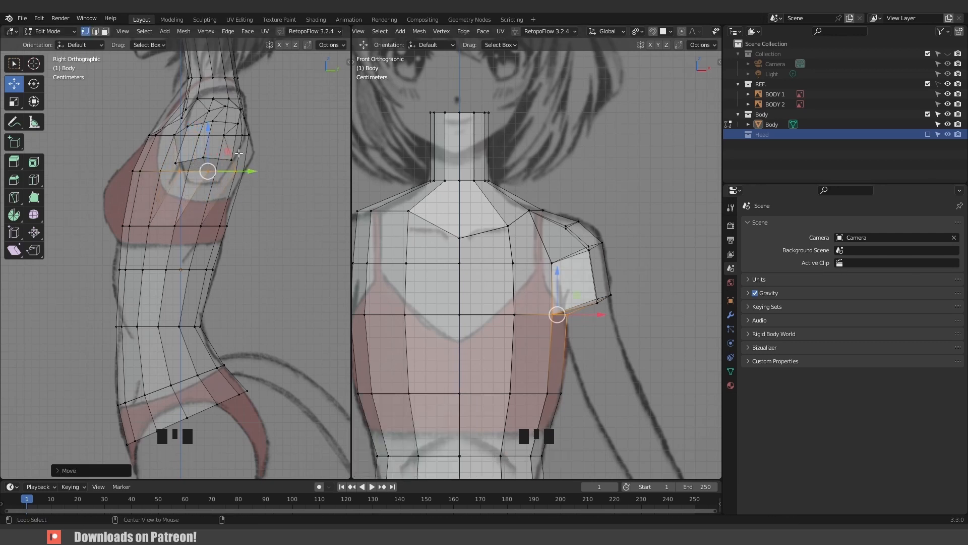
{"action": "key", "text": "alt+z"}
{"action": "middle_click_drag", "start_coordinate": [217, 176], "coordinate": [204, 250], "text": "shift"}
{"action": "left_click", "coordinate": [190, 177]}
{"action": "left_click_drag", "start_coordinate": [204, 249], "coordinate": [223, 216]}
{"action": "left_click", "coordinate": [201, 230]}
{"action": "left_click", "coordinate": [202, 205]}
{"action": "middle_click_drag", "start_coordinate": [223, 216], "coordinate": [261, 220]}
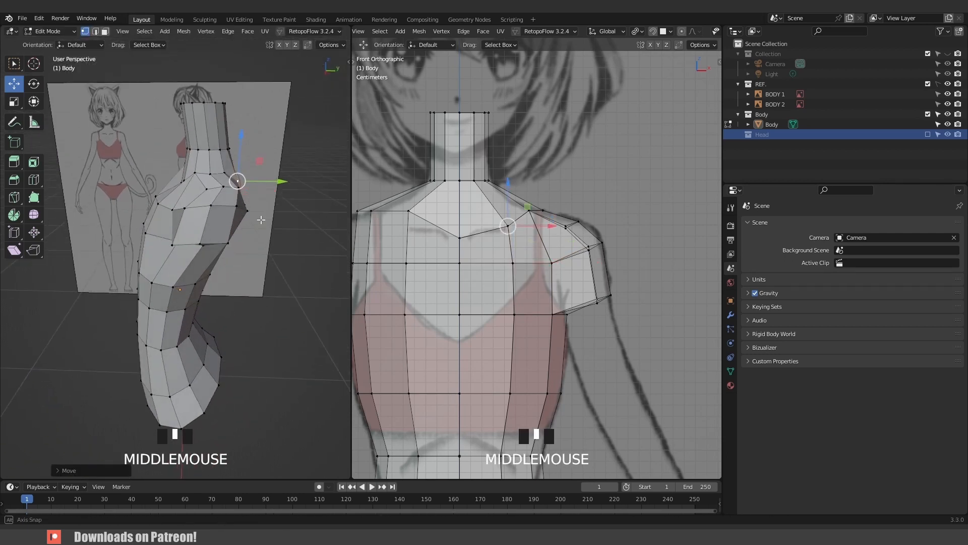
{"action": "left_click", "coordinate": [206, 190]}
{"action": "left_click_drag", "start_coordinate": [242, 190], "coordinate": [235, 192]}
{"action": "middle_click_drag", "start_coordinate": [235, 191], "coordinate": [304, 186]}
{"action": "key", "text": "KP_1"}
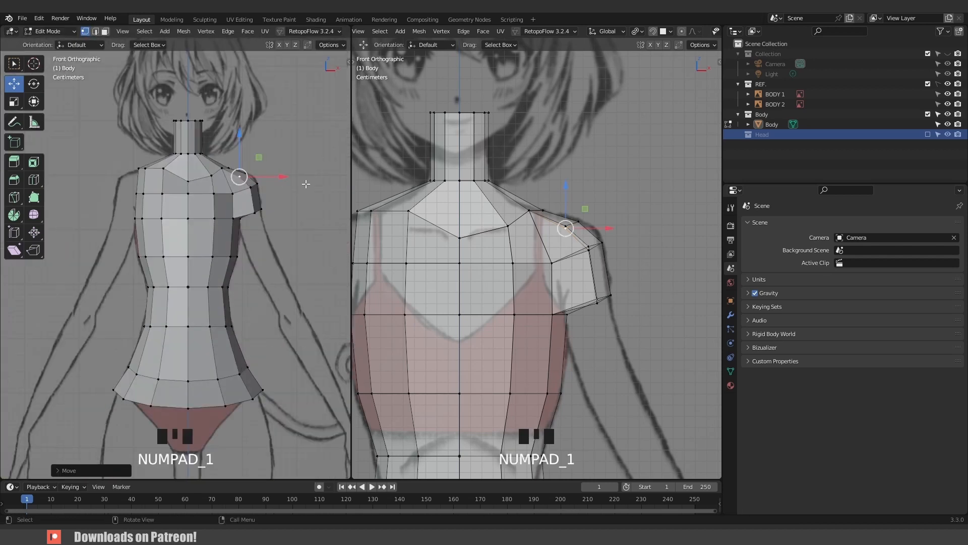
Delete all vertices on the armless half of the body, keeping the centre line, and return to Object Mode.
{"action": "scroll", "coordinate": [539, 237], "scroll_direction": "up", "scroll_amount": 2}
{"action": "middle_click_drag", "start_coordinate": [561, 237], "coordinate": [588, 238], "text": "shift"}
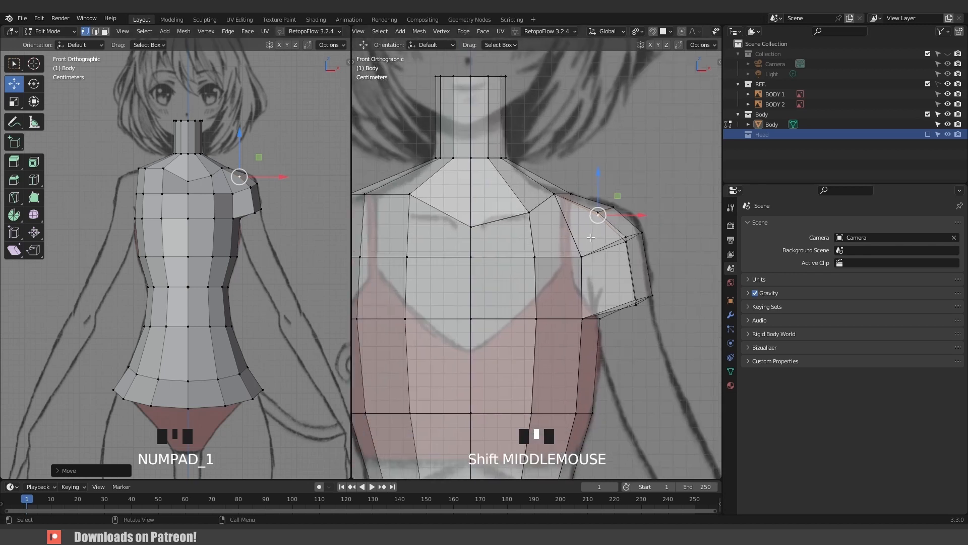
{"action": "key", "text": "alt+z"}
{"action": "scroll", "coordinate": [574, 251], "scroll_direction": "down", "scroll_amount": 4}
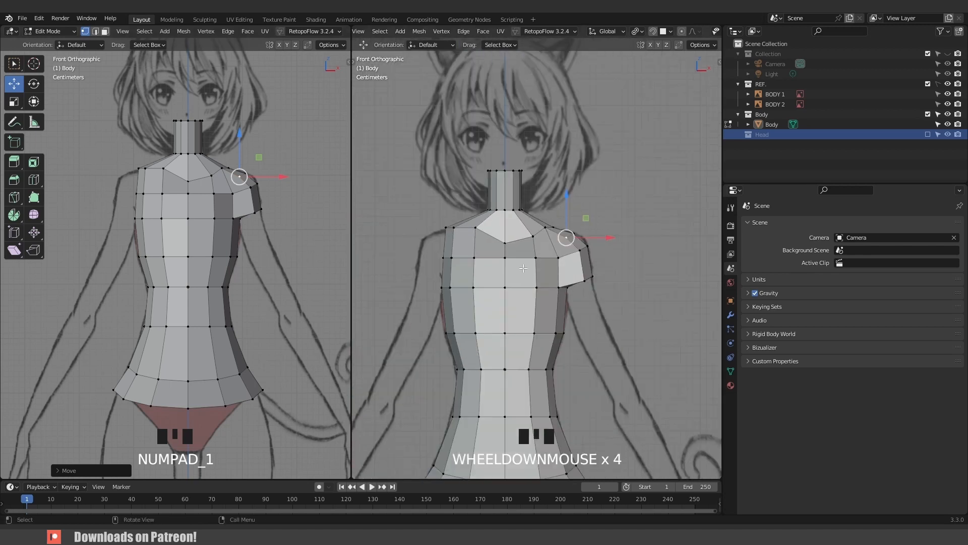
{"action": "middle_click_drag", "start_coordinate": [514, 242], "coordinate": [536, 223], "text": "shift"}
{"action": "scroll", "coordinate": [536, 223], "scroll_direction": "down", "scroll_amount": 1}
{"action": "key", "text": "alt+z"}
{"action": "left_click_drag", "start_coordinate": [452, 84], "coordinate": [520, 452]}
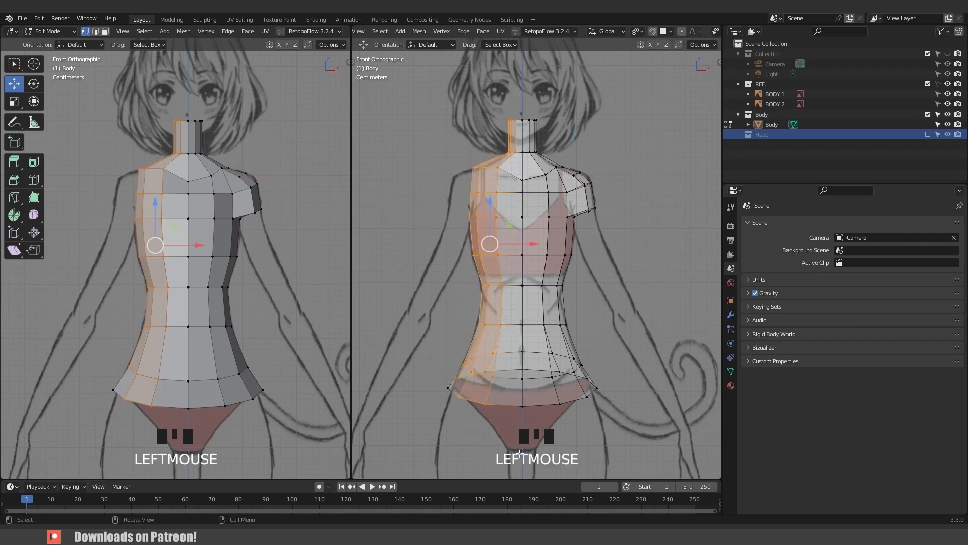
{"action": "key", "text": "x"}
{"action": "left_click", "coordinate": [517, 298]}
{"action": "key", "text": "alt+z"}
{"action": "key", "text": "Tab"}
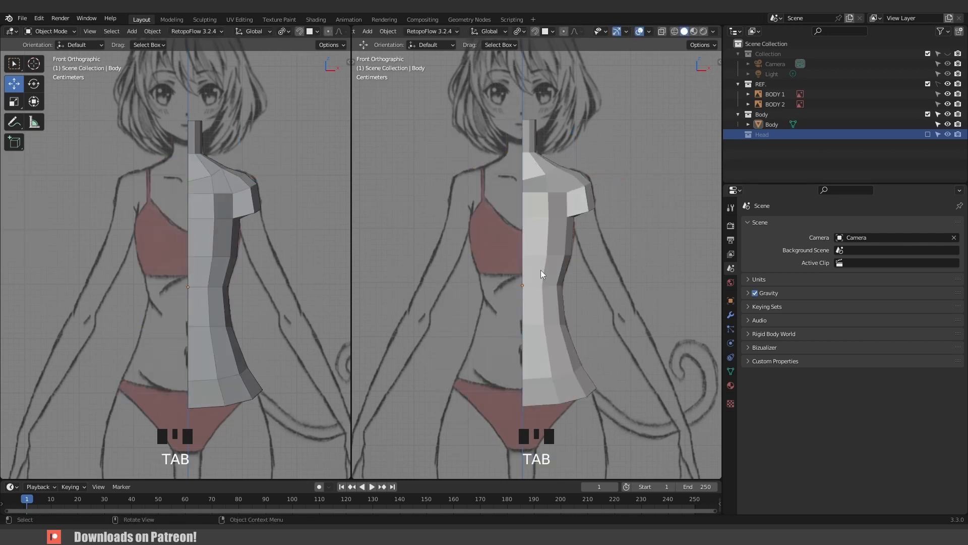
Apply all transforms to the half body and add a Mirror modifier on the X axis with Clipping enabled.
{"action": "left_click", "coordinate": [540, 277]}
{"action": "key", "text": "ctrl+a"}
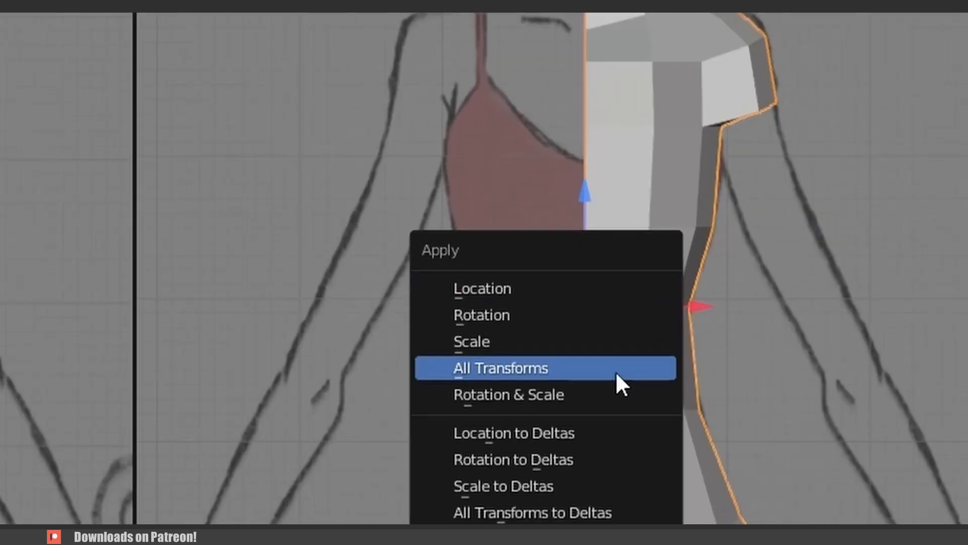
{"action": "left_click", "coordinate": [615, 371]}
{"action": "left_click", "coordinate": [519, 386]}
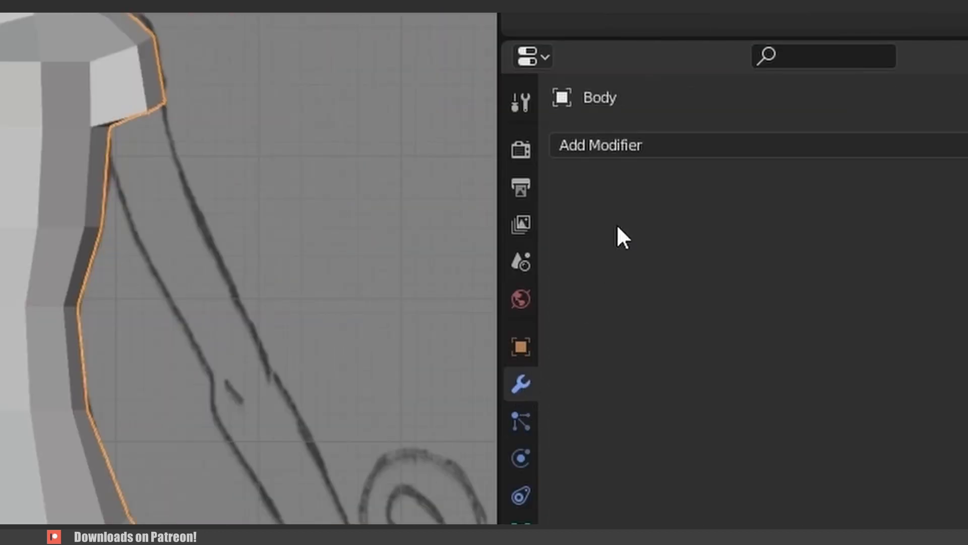
{"action": "left_click", "coordinate": [658, 145]}
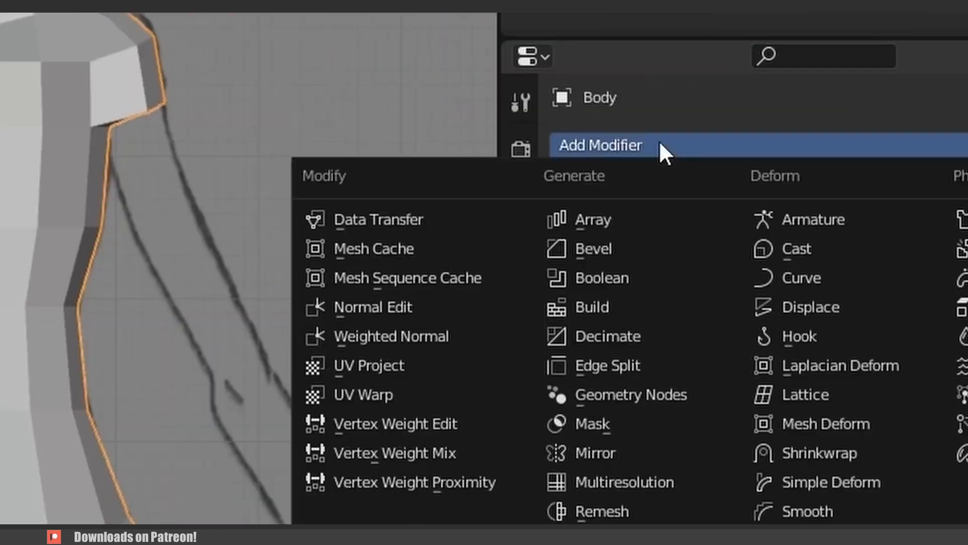
{"action": "left_click", "coordinate": [619, 454]}
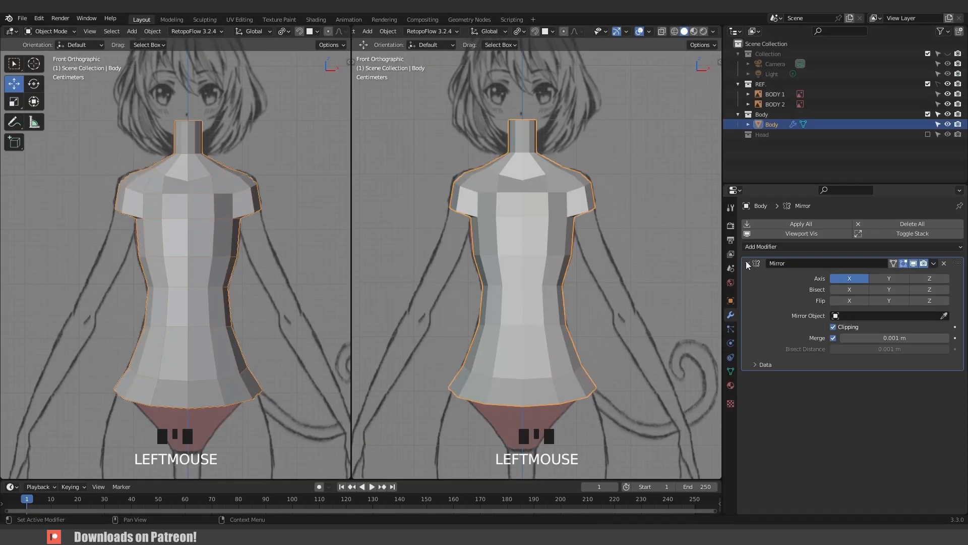
{"action": "left_click", "coordinate": [564, 247]}
{"action": "left_click", "coordinate": [542, 195]}
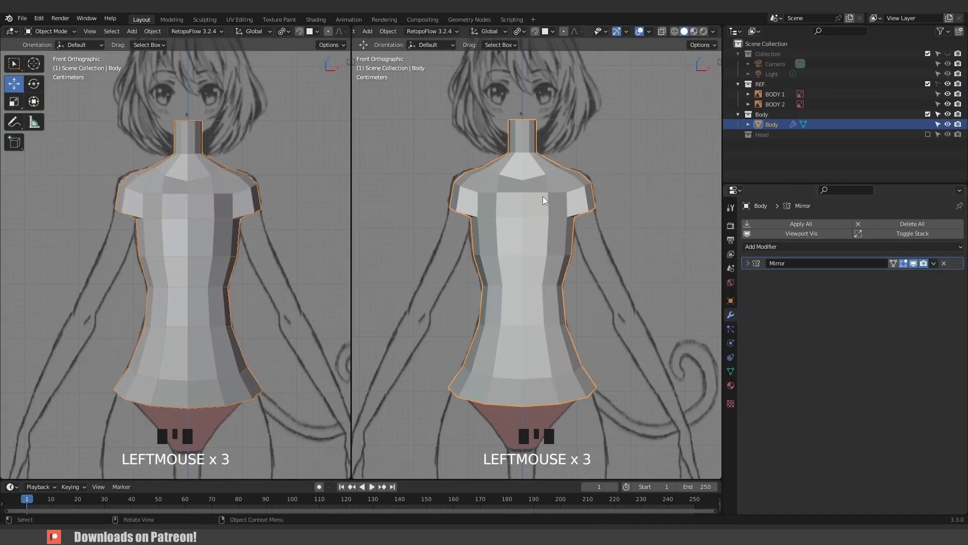
Knife a new edge line across the front upper chest from the centre line to the shoulder and down to the sleeve's lower edge.
{"action": "key", "text": "Tab"}
{"action": "scroll", "coordinate": [551, 196], "scroll_direction": "up", "scroll_amount": 2}
{"action": "middle_click_drag", "start_coordinate": [550, 198], "coordinate": [543, 258], "text": "shift"}
{"action": "scroll", "coordinate": [543, 209], "scroll_direction": "up", "scroll_amount": 2}
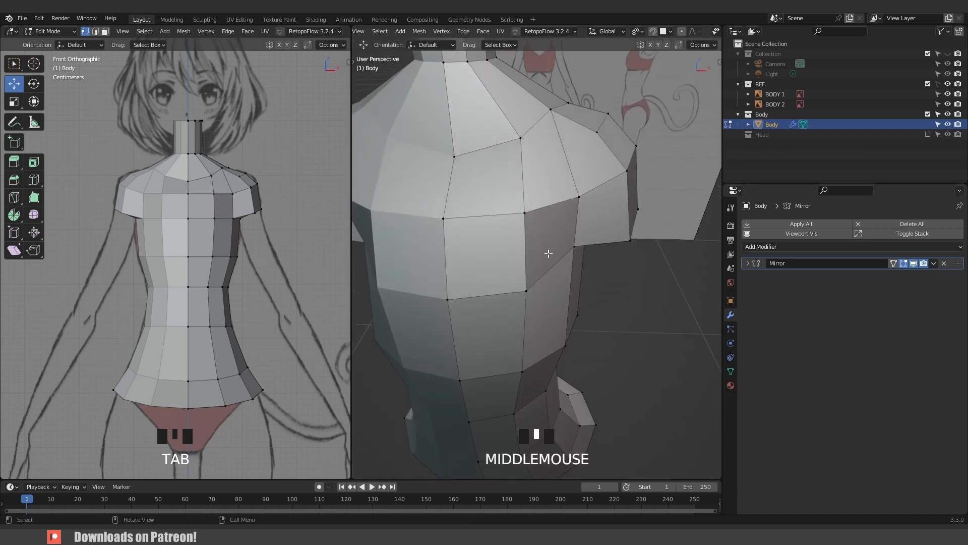
{"action": "key", "text": "k"}
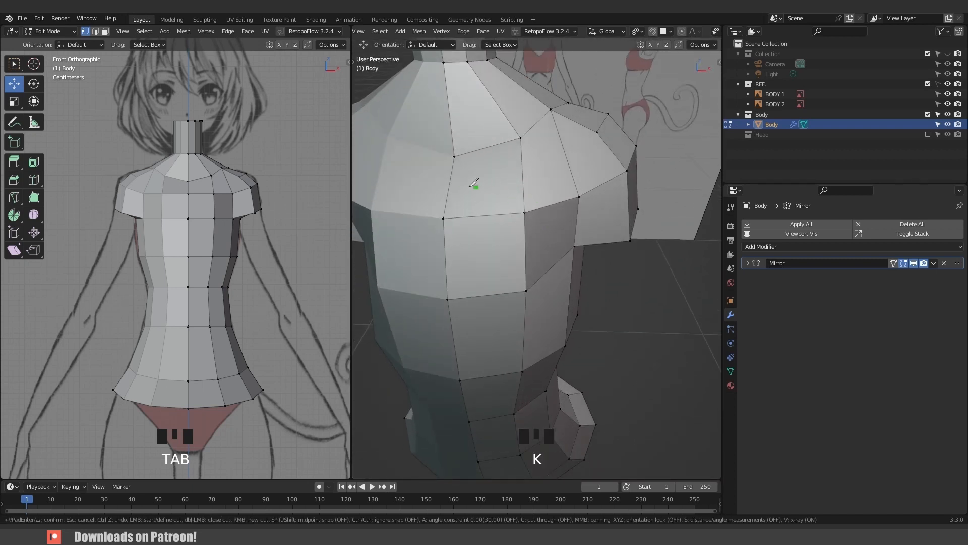
{"action": "left_click", "coordinate": [456, 182]}
{"action": "left_click", "coordinate": [584, 154]}
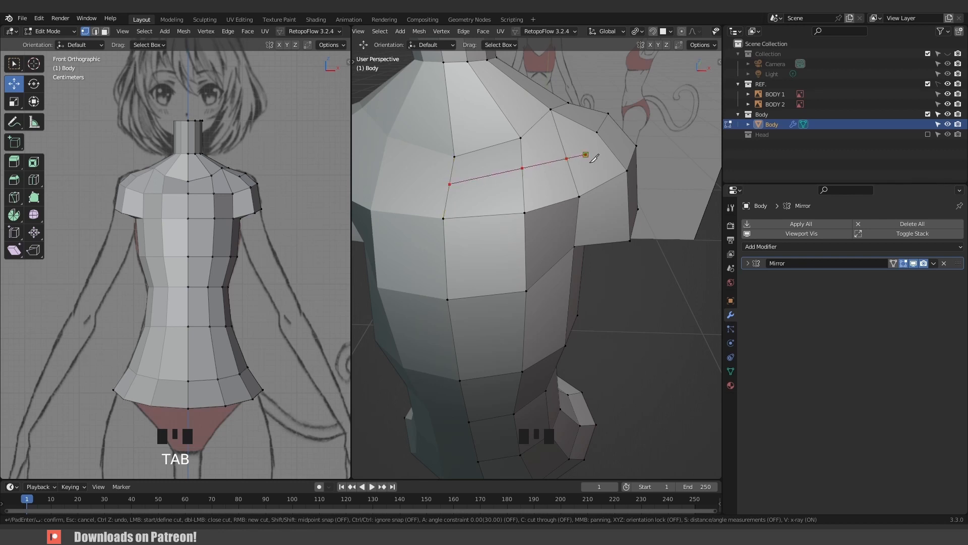
{"action": "left_click", "coordinate": [603, 243]}
{"action": "key", "text": "Return"}
Connect the front cut's corner vertex to the neighbouring outer shoulder vertex with a new edge.
{"action": "left_click", "coordinate": [592, 172]}
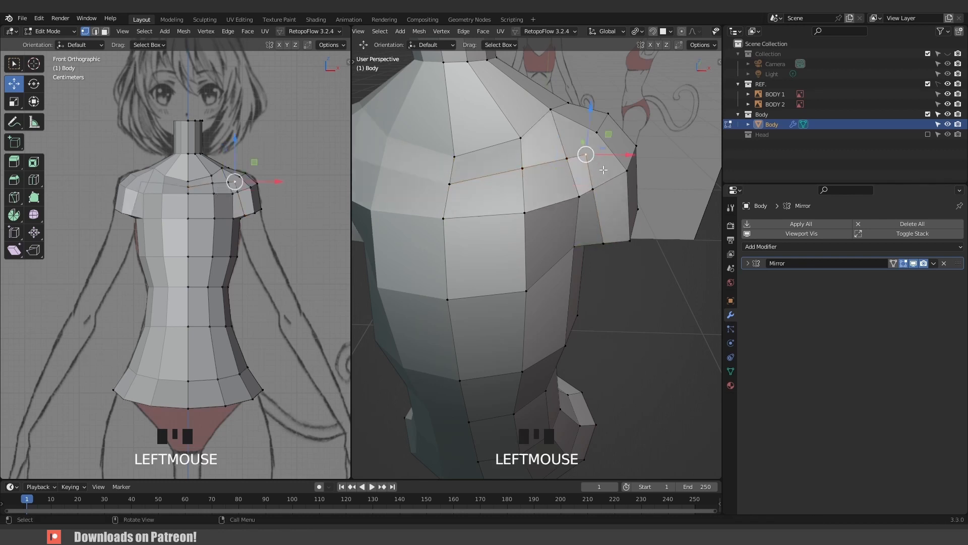
{"action": "middle_click_drag", "start_coordinate": [592, 172], "coordinate": [560, 185]}
{"action": "left_click", "coordinate": [591, 170], "text": "shift"}
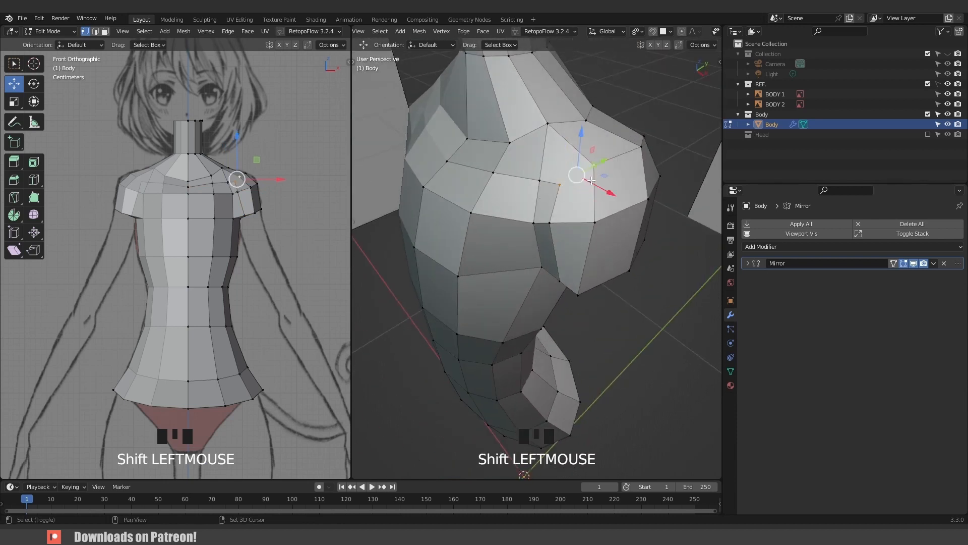
{"action": "key", "text": "j"}
Knife a matching edge line across the upper back from the centre line to the shoulder and down to the sleeve's lower edge.
{"action": "mouse_move", "coordinate": [590, 182]}
{"action": "middle_mouse_down"}
{"action": "mouse_move", "coordinate": [419, 174]}
{"action": "mouse_move", "coordinate": [589, 163]}
{"action": "middle_mouse_up"}
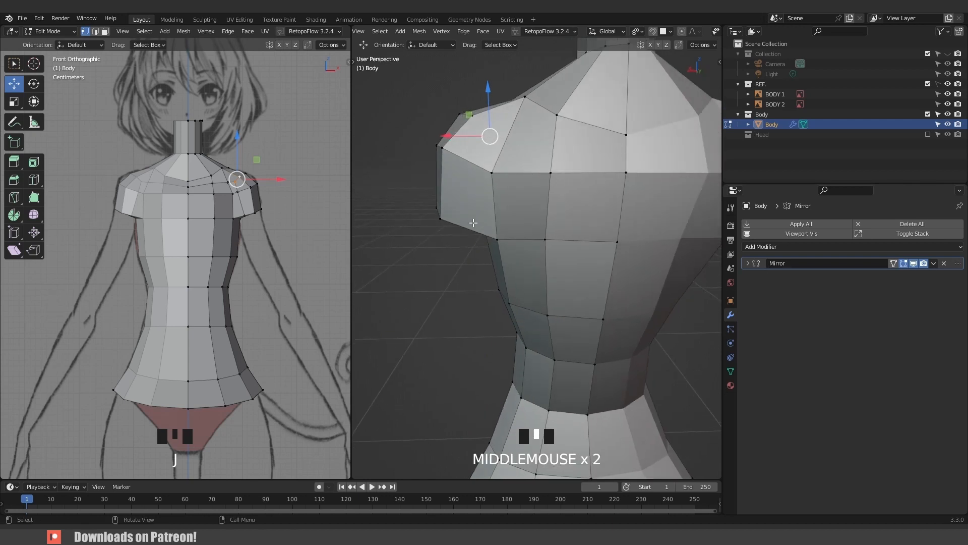
{"action": "key", "text": "k"}
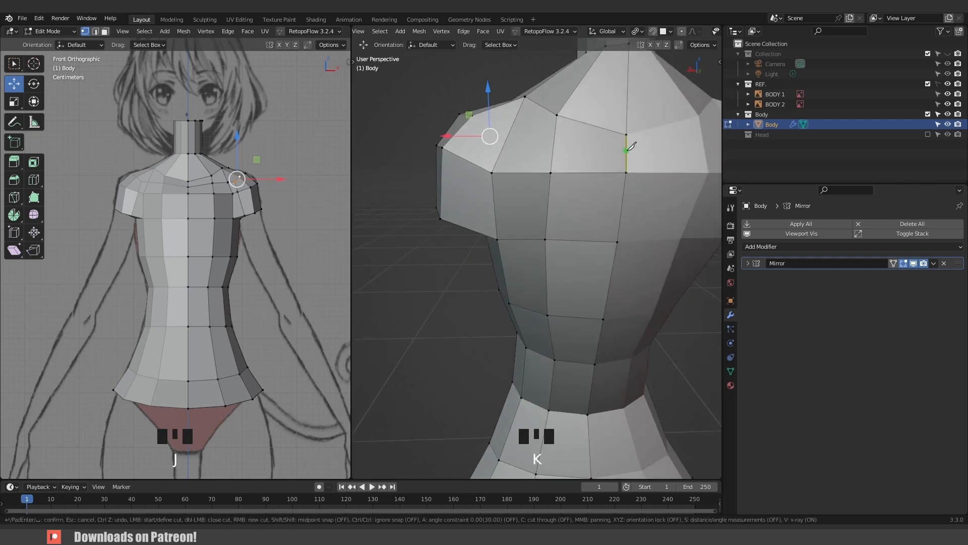
{"action": "left_click", "coordinate": [627, 149]}
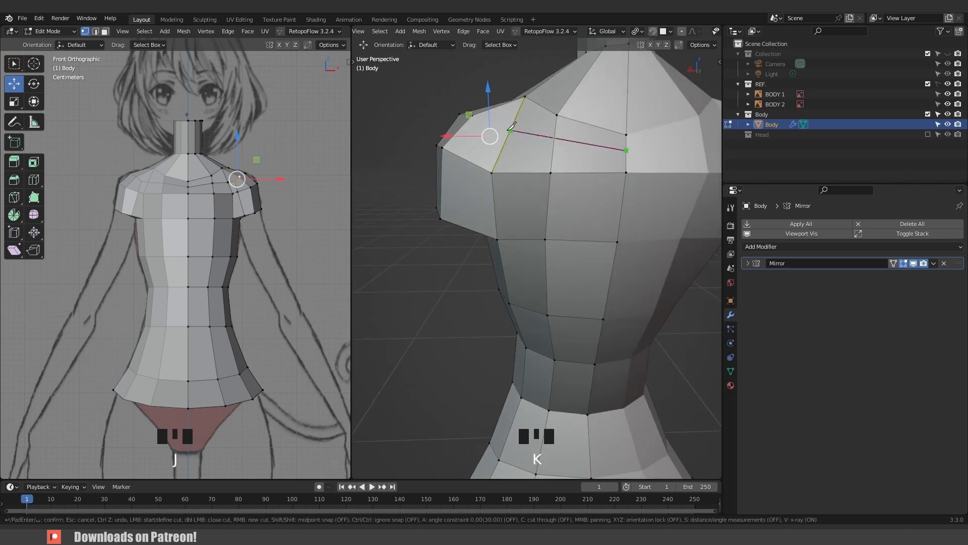
{"action": "left_click", "coordinate": [469, 229]}
{"action": "key", "text": "Return"}
Connect the back cut's corner vertex to the neighbouring outer shoulder vertex with a new edge.
{"action": "middle_click_drag", "start_coordinate": [448, 154], "coordinate": [486, 171]}
{"action": "left_click", "coordinate": [518, 176]}
{"action": "left_click", "coordinate": [502, 170], "text": "shift"}
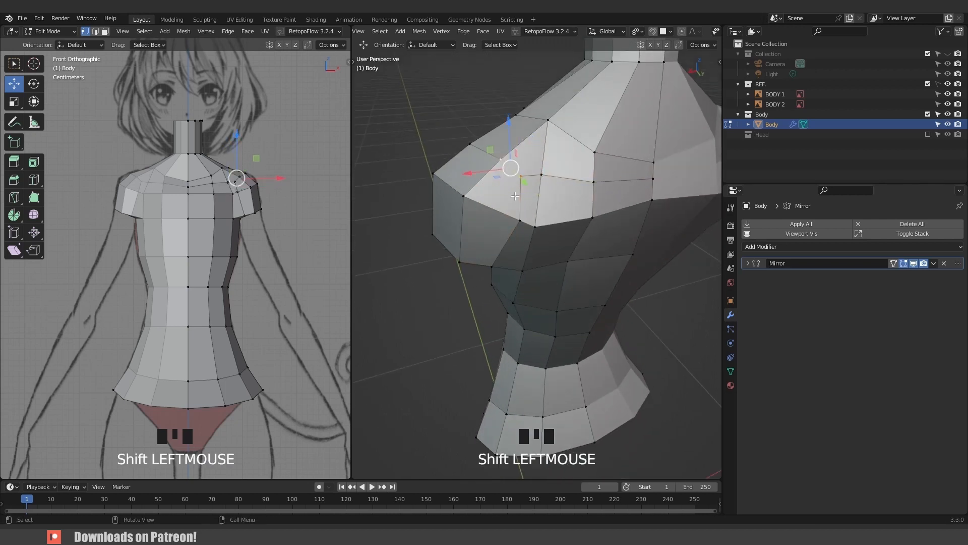
{"action": "key", "text": "j"}
Reposition the vertices around the new back cut, from the shoulder to the centre line, to even out the upper back.
{"action": "middle_click_drag", "start_coordinate": [512, 196], "coordinate": [608, 193]}
{"action": "left_click", "coordinate": [486, 174]}
{"action": "key", "text": "g"}
{"action": "left_click", "coordinate": [620, 243]}
{"action": "left_click", "coordinate": [580, 177]}
{"action": "key", "text": "g"}
{"action": "left_click", "coordinate": [579, 176]}
{"action": "left_click", "coordinate": [609, 194]}
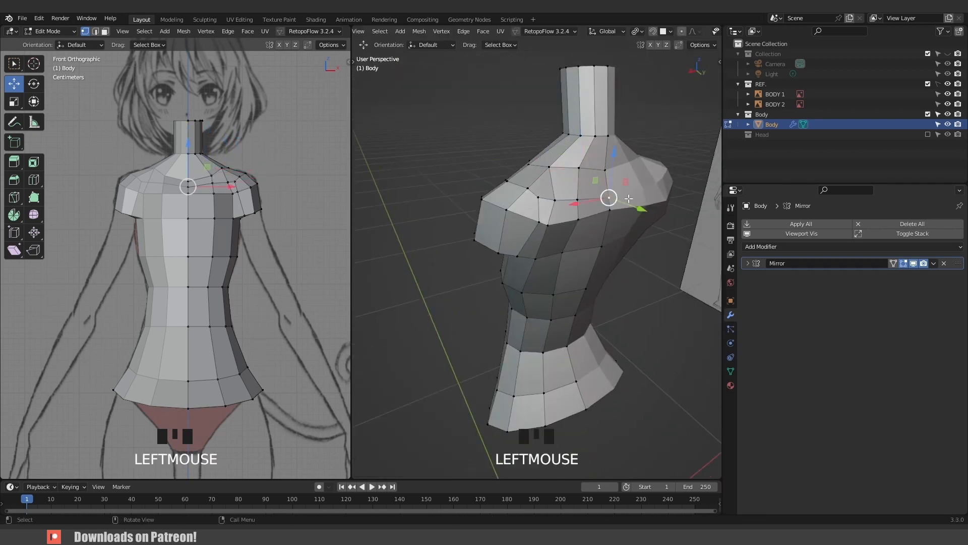
{"action": "key", "text": "g"}
{"action": "left_click", "coordinate": [551, 180]}
{"action": "left_click", "coordinate": [520, 187]}
{"action": "left_click", "coordinate": [505, 183]}
Shift the vertex at the back of the armpit about -0.003 m along Y.
{"action": "middle_click_drag", "start_coordinate": [505, 184], "coordinate": [565, 267]}
{"action": "left_click", "coordinate": [560, 272]}
{"action": "left_click_drag", "start_coordinate": [580, 280], "coordinate": [575, 277]}
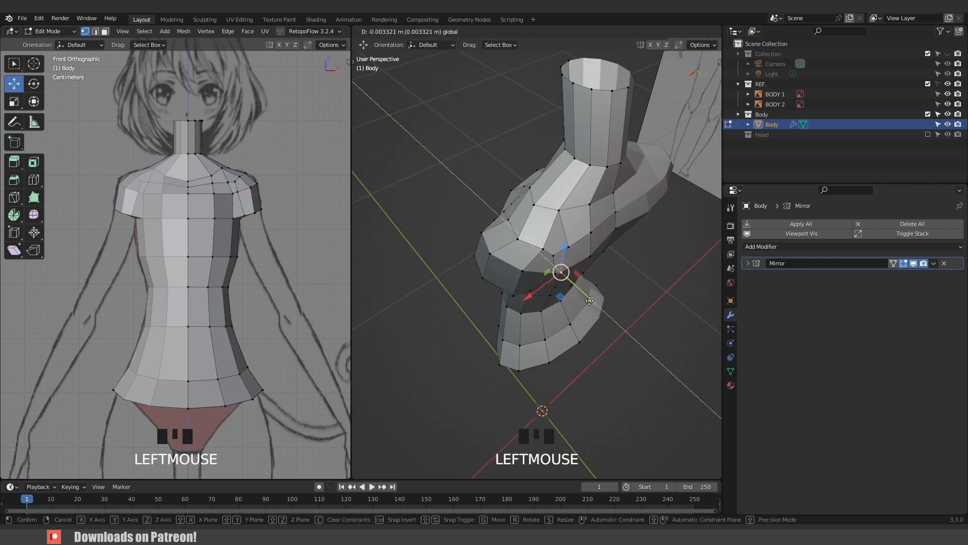
{"action": "middle_click_drag", "start_coordinate": [534, 272], "coordinate": [579, 238]}
In front view, move the front shoulder vertex above the armpit about -0.013 m in X and -0.004 m in Z.
{"action": "left_click", "coordinate": [562, 216]}
{"action": "key", "text": "KP_1"}
{"action": "scroll", "coordinate": [565, 191], "scroll_direction": "up", "scroll_amount": 2}
{"action": "key", "text": "g"}
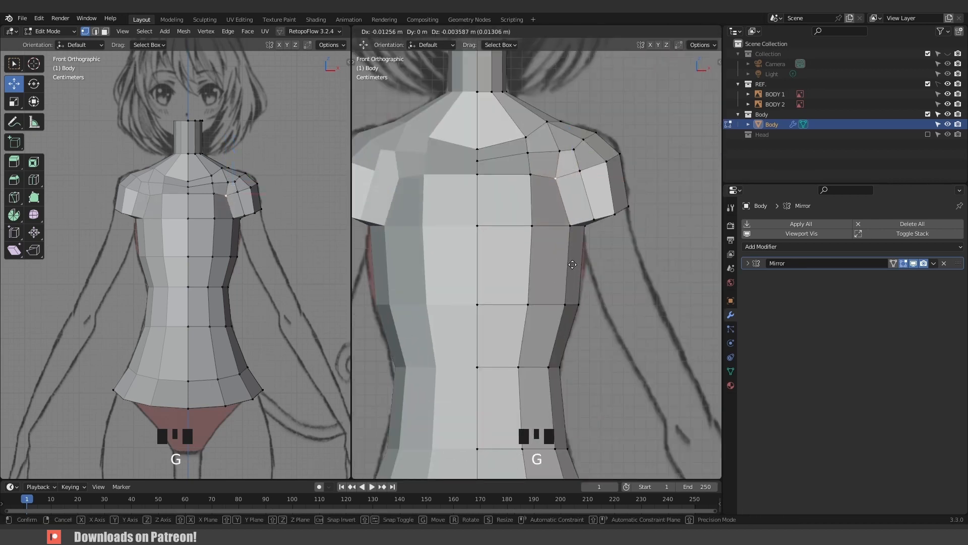
{"action": "left_click", "coordinate": [555, 177]}
Even out the front cut's chest vertices, raise the centre collarbone vertex about 0.003 m, and adjust the upper shoulder vertex.
{"action": "left_click", "coordinate": [557, 153]}
{"action": "key", "text": "g"}
{"action": "left_click", "coordinate": [544, 163]}
{"action": "left_click", "coordinate": [528, 152]}
{"action": "key", "text": "g"}
{"action": "left_click", "coordinate": [526, 160]}
{"action": "left_click", "coordinate": [526, 137]}
{"action": "left_click", "coordinate": [477, 149]}
{"action": "key", "text": "g"}
{"action": "left_click", "coordinate": [479, 146]}
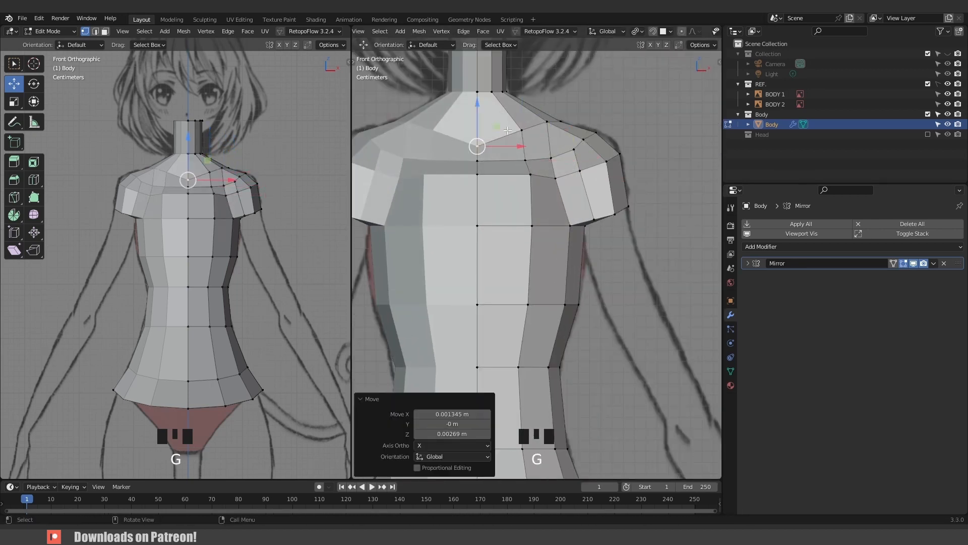
{"action": "left_click", "coordinate": [547, 123]}
{"action": "key", "text": "g"}
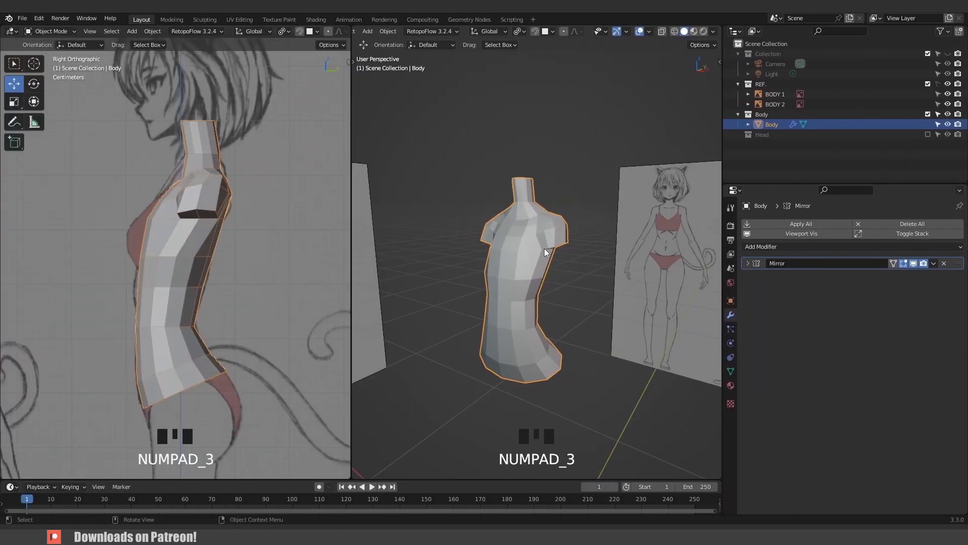
Delete the two faces closing the underside of the shoulder stub to open the armhole.
{"action": "scroll", "coordinate": [490, 248], "scroll_direction": "up", "scroll_amount": 3}
{"action": "key", "text": "Tab"}
{"action": "middle_click_drag", "start_coordinate": [544, 239], "coordinate": [526, 169]}
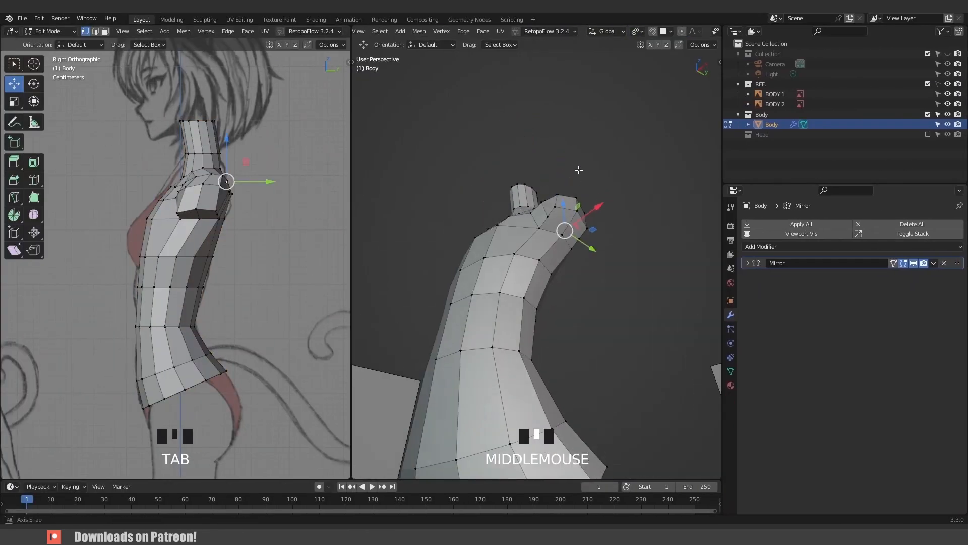
{"action": "scroll", "coordinate": [538, 201], "scroll_direction": "up", "scroll_amount": 3}
{"action": "scroll", "coordinate": [592, 200], "scroll_direction": "up", "scroll_amount": 1}
{"action": "middle_click_drag", "start_coordinate": [589, 202], "coordinate": [566, 222], "text": "shift"}
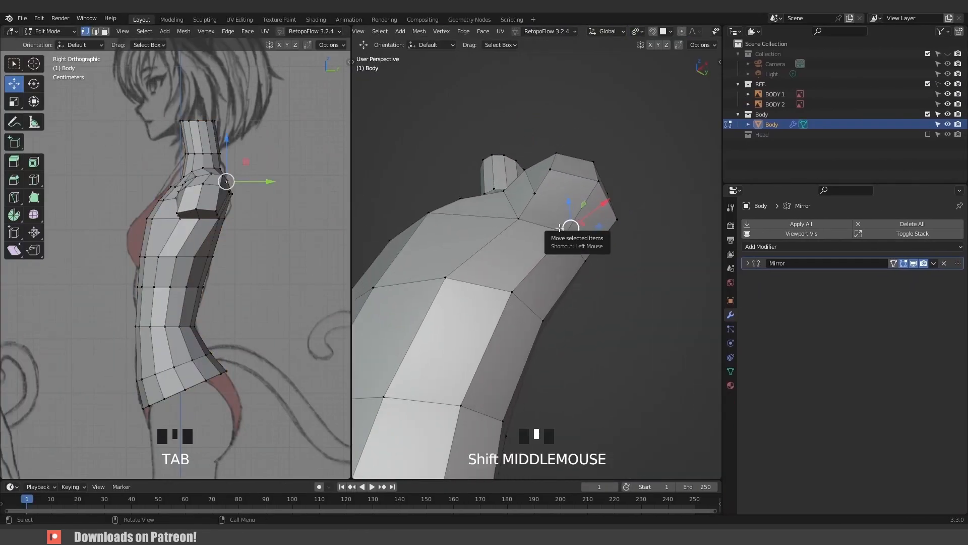
{"action": "key", "text": "3"}
{"action": "left_click", "coordinate": [555, 207]}
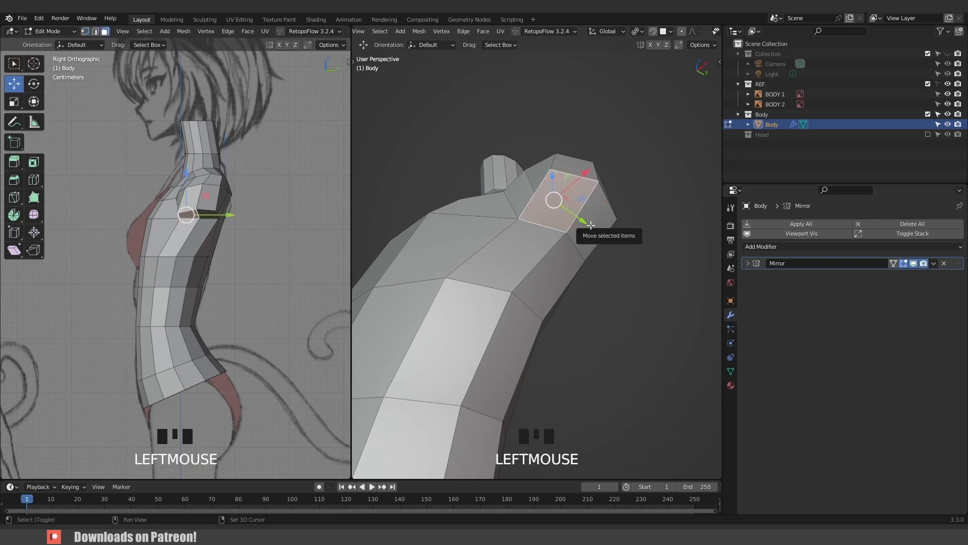
{"action": "left_click", "coordinate": [600, 235], "text": "shift"}
{"action": "key", "text": "x"}
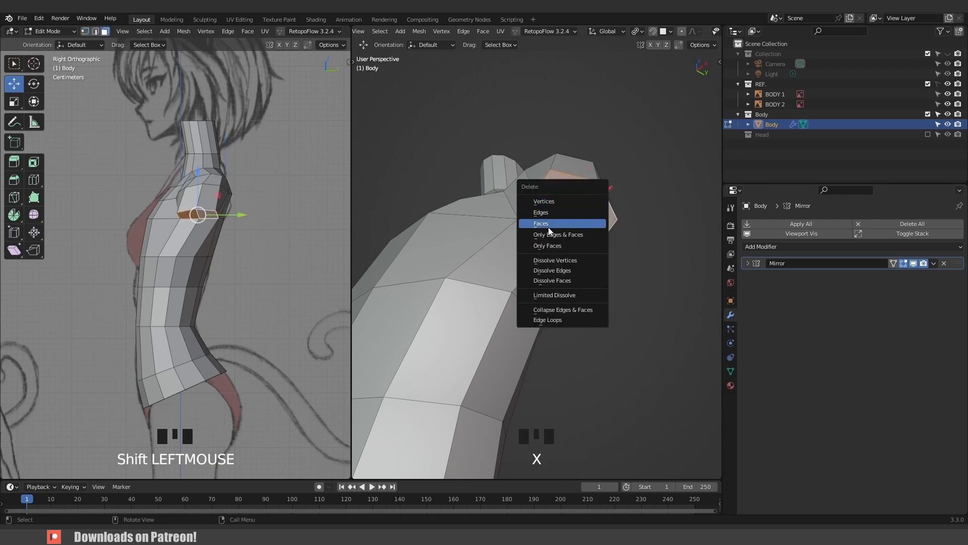
{"action": "left_click", "coordinate": [580, 223]}
Round the open armhole's edge loop into a circle with LoopTools Circle.
{"action": "middle_click_drag", "start_coordinate": [580, 223], "coordinate": [626, 261]}
{"action": "key", "text": "1"}
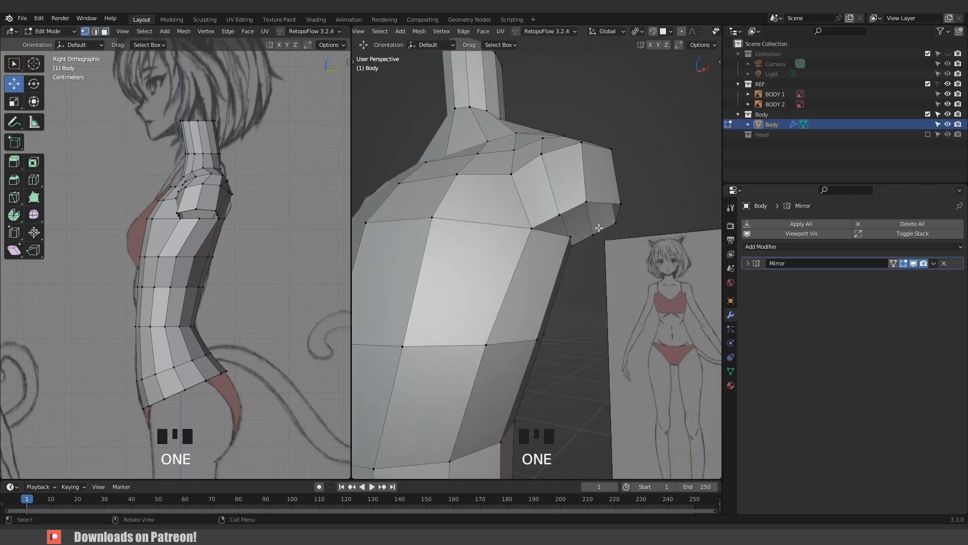
{"action": "left_click", "coordinate": [580, 204], "text": "alt"}
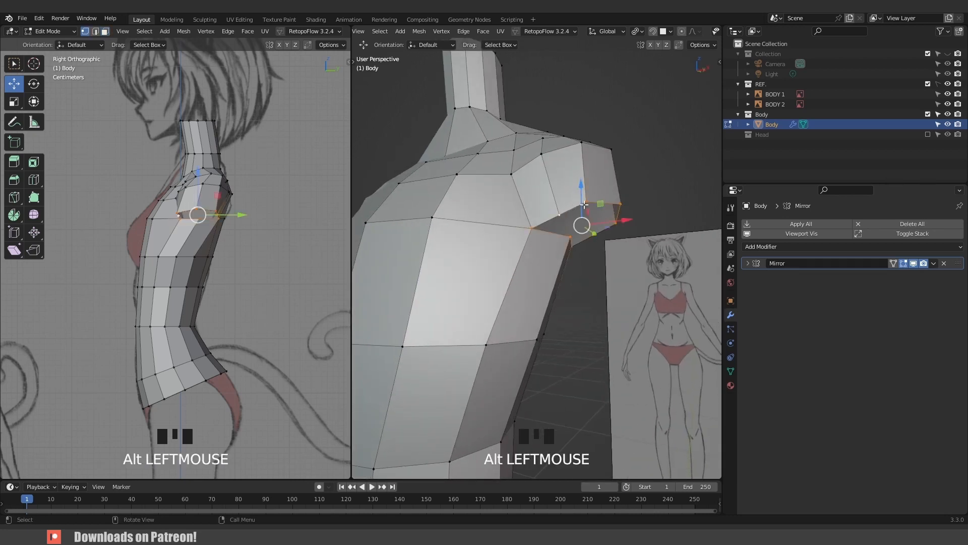
{"action": "right_click", "coordinate": [583, 202]}
{"action": "mouse_move", "coordinate": [562, 143]}
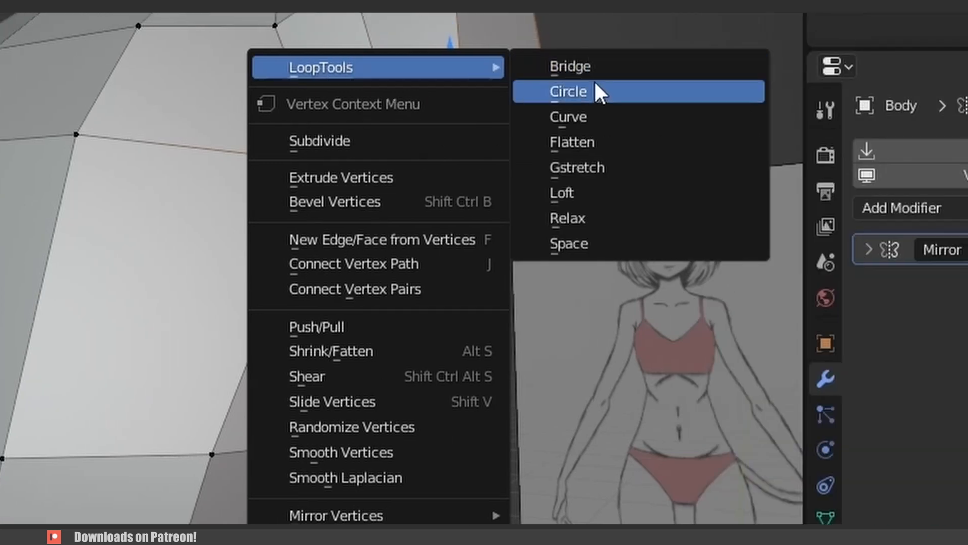
{"action": "left_click", "coordinate": [573, 90]}
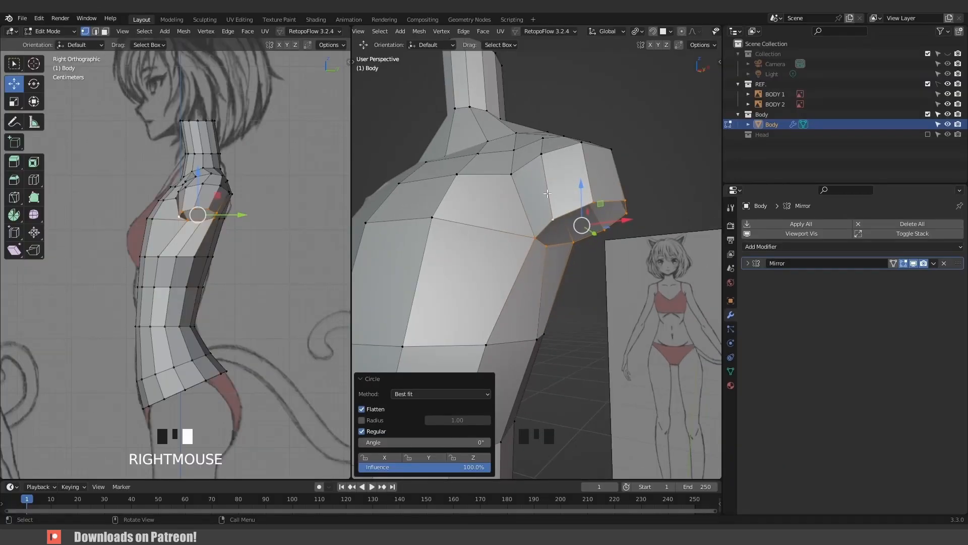
Look up the LoopTools add-on in the preferences by searching the add-ons for "loo".
{"action": "left_click", "coordinate": [38, 19]}
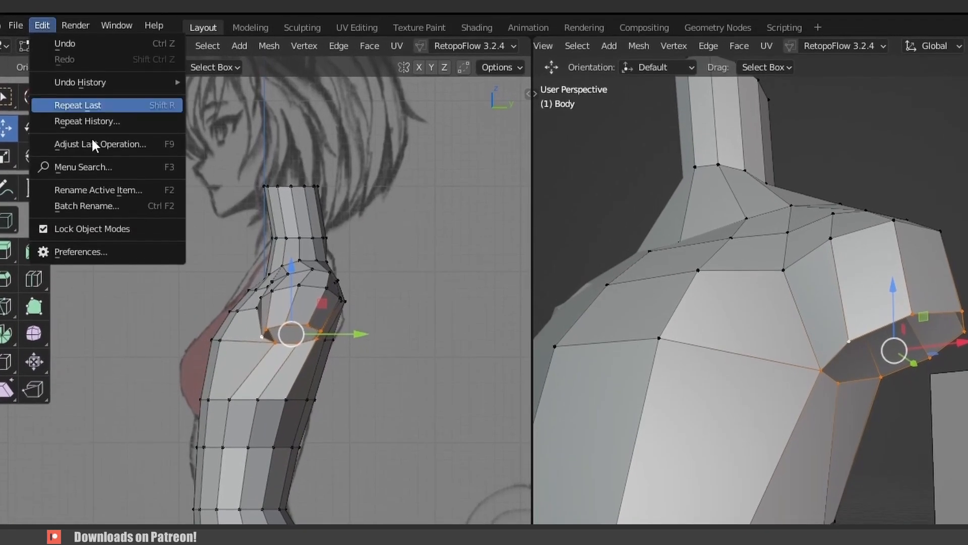
{"action": "left_click", "coordinate": [98, 254]}
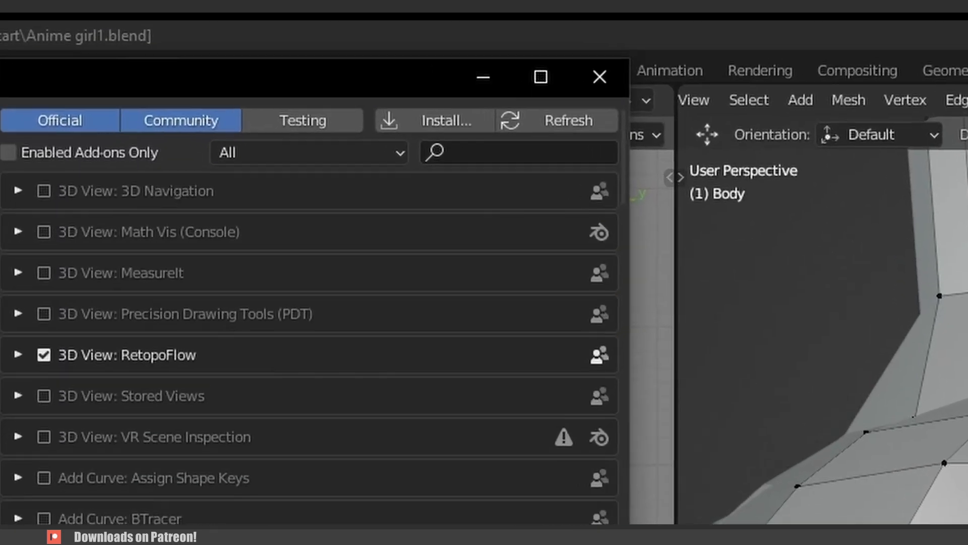
{"action": "left_click", "coordinate": [469, 152]}
{"action": "type", "text": "loo"}
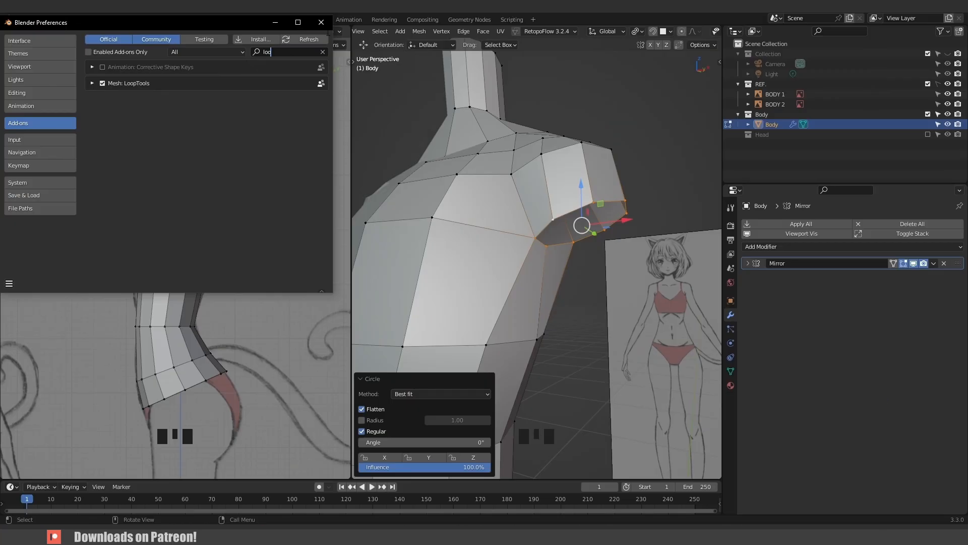
{"action": "left_click", "coordinate": [321, 22]}
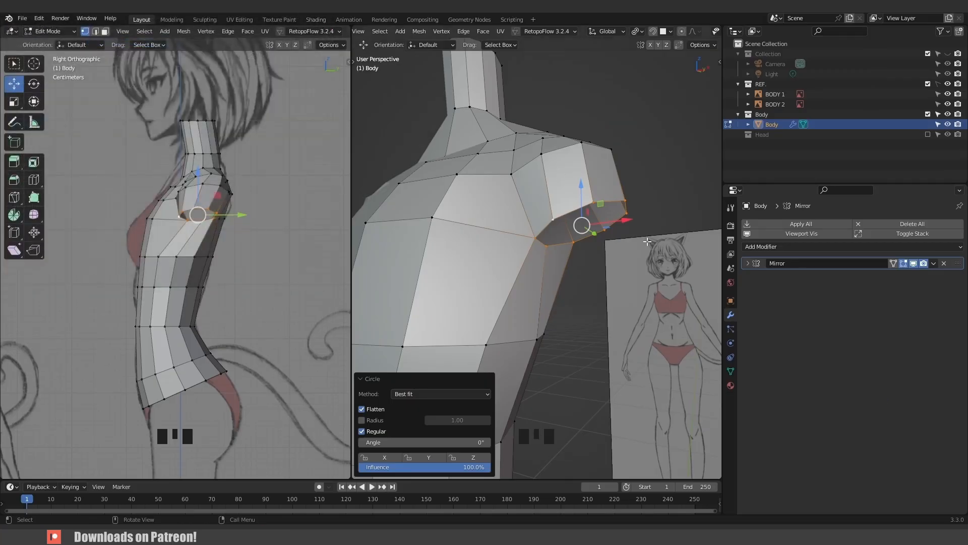
In front view, extrude the armhole loop about 0.079 m in X and -0.181 m in Z to the elbow, scaling the end to about 0.55.
{"action": "key", "text": "KP_1"}
{"action": "key", "text": "alt+z"}
{"action": "scroll", "coordinate": [599, 284], "scroll_direction": "down", "scroll_amount": 4}
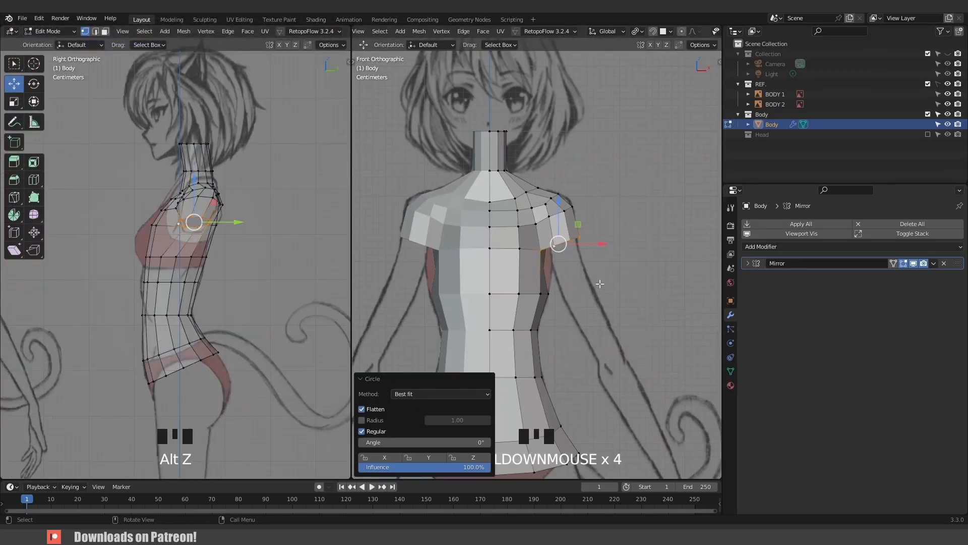
{"action": "key", "text": "e"}
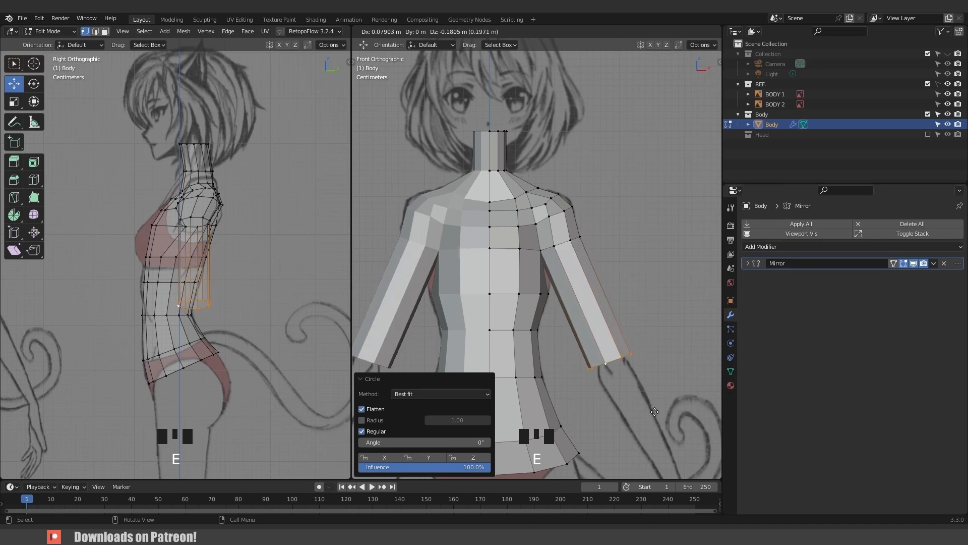
{"action": "left_click", "coordinate": [662, 387]}
{"action": "key", "text": "s"}
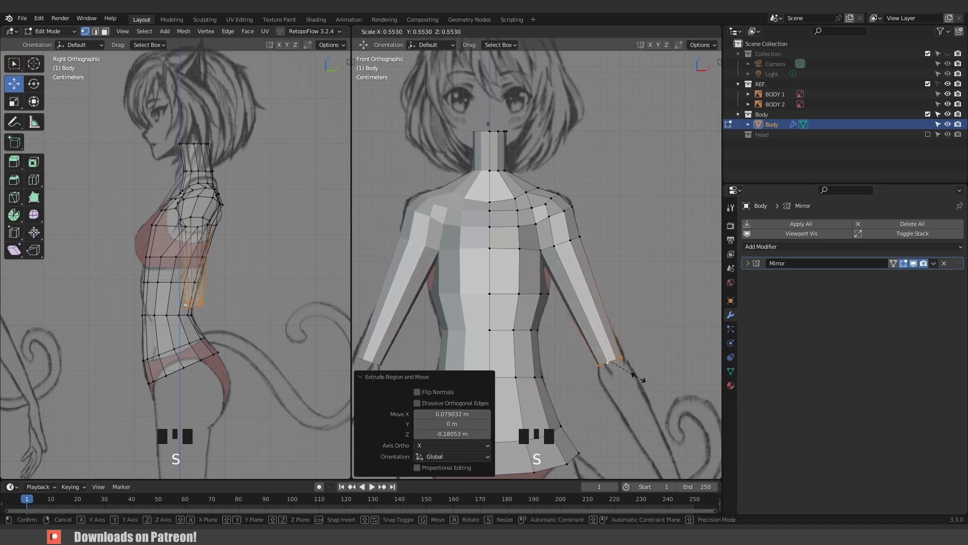
{"action": "left_click", "coordinate": [638, 378]}
{"action": "key", "text": "g"}
{"action": "left_click", "coordinate": [640, 378]}
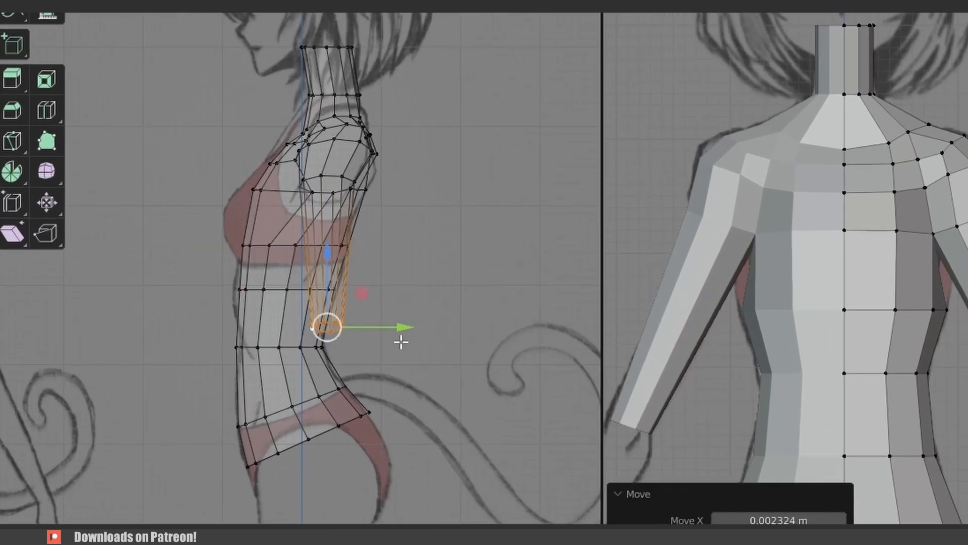
In side view, move the elbow loop forward along Y so the upper arm slants ahead of the waist.
{"action": "key", "text": "g"}
{"action": "key", "text": "y"}
{"action": "left_click", "coordinate": [341, 323]}
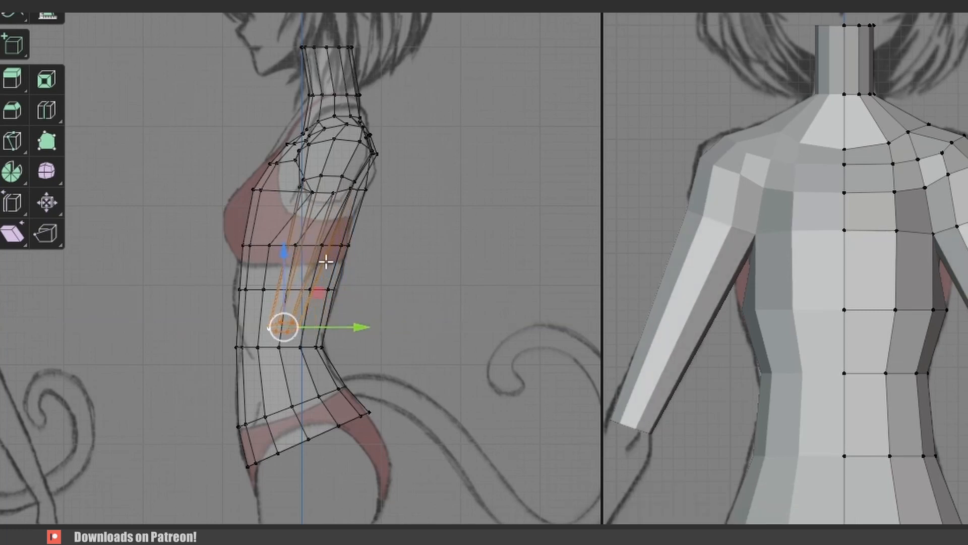
{"action": "key", "text": "alt+z"}
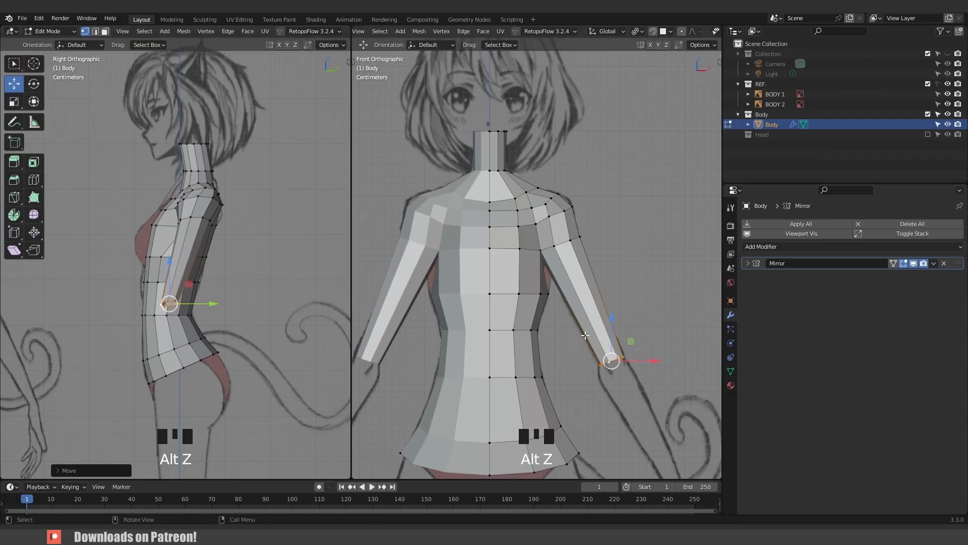
Extrude the elbow loop down to the wrist of the front reference and scale the wrist loop to 0.645.
{"action": "scroll", "coordinate": [585, 335], "scroll_direction": "down", "scroll_amount": 3}
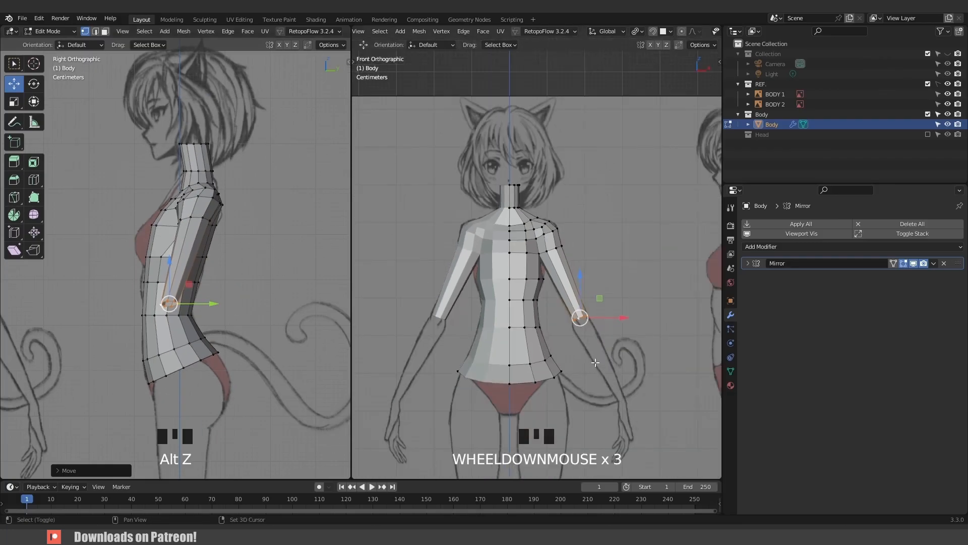
{"action": "middle_click_drag", "start_coordinate": [592, 329], "coordinate": [570, 310], "text": "shift"}
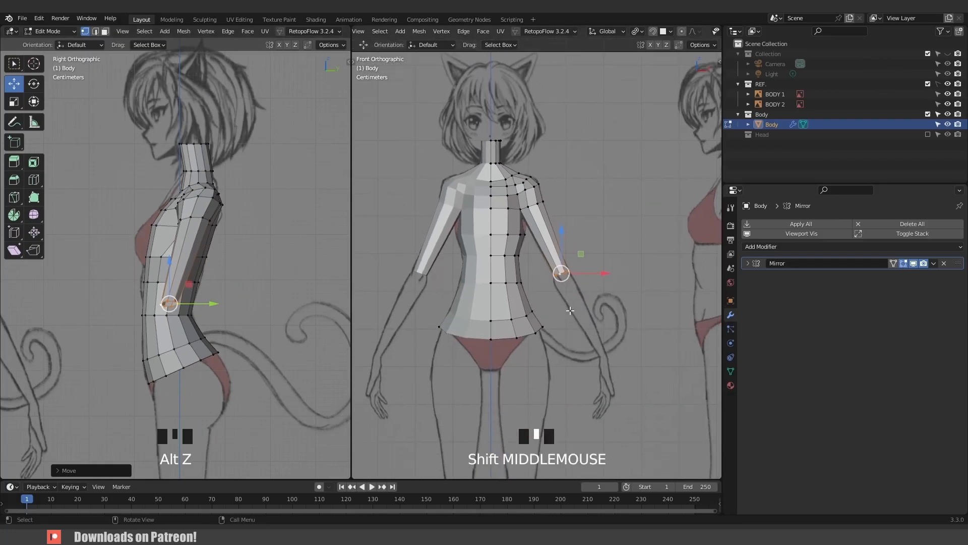
{"action": "left_click", "coordinate": [625, 402]}
{"action": "key", "text": "s"}
{"action": "left_click", "coordinate": [610, 375]}
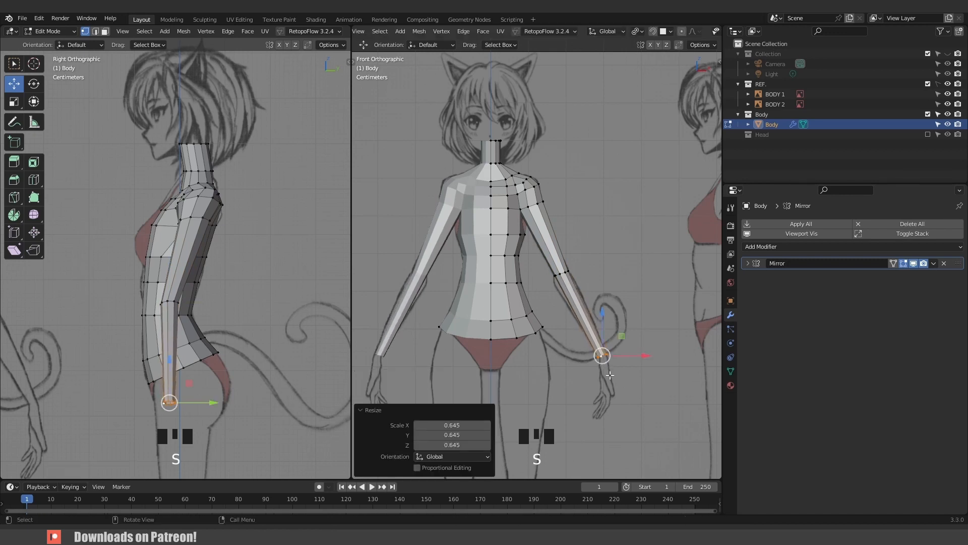
In side view, move the wrist loop forward in front of the hip and rotate it to follow the forearm's slant.
{"action": "left_click_drag", "start_coordinate": [211, 401], "coordinate": [180, 402]}
{"action": "key", "text": "g"}
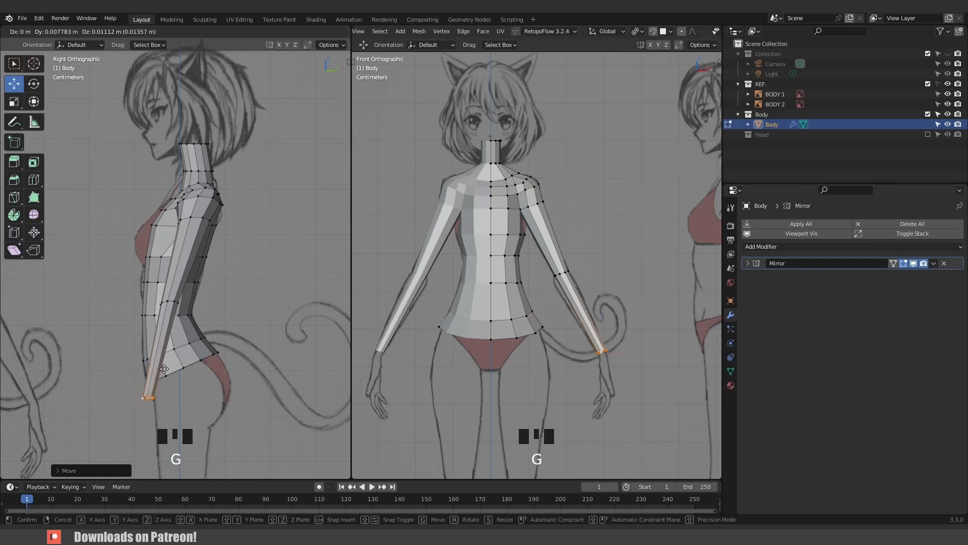
{"action": "left_click", "coordinate": [159, 373]}
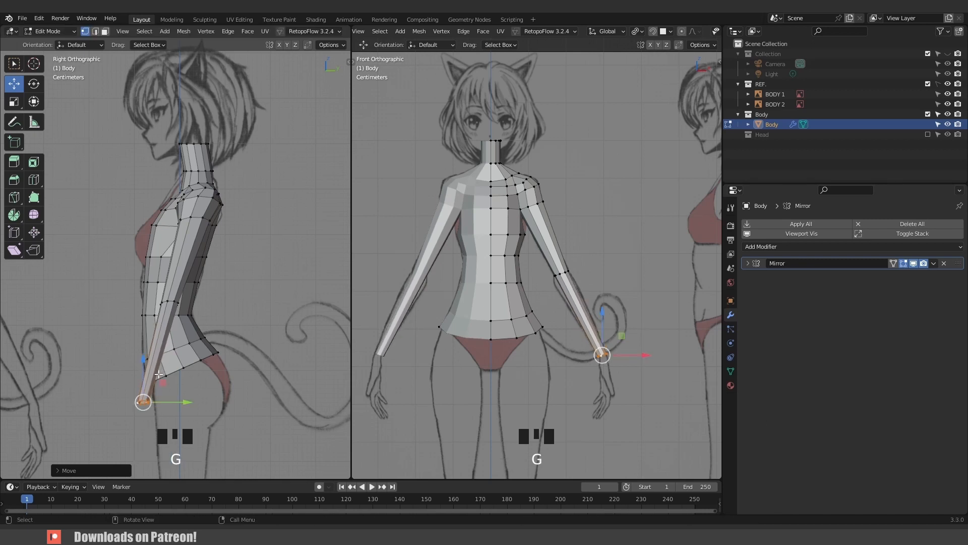
{"action": "key", "text": "g"}
{"action": "left_click", "coordinate": [150, 376]}
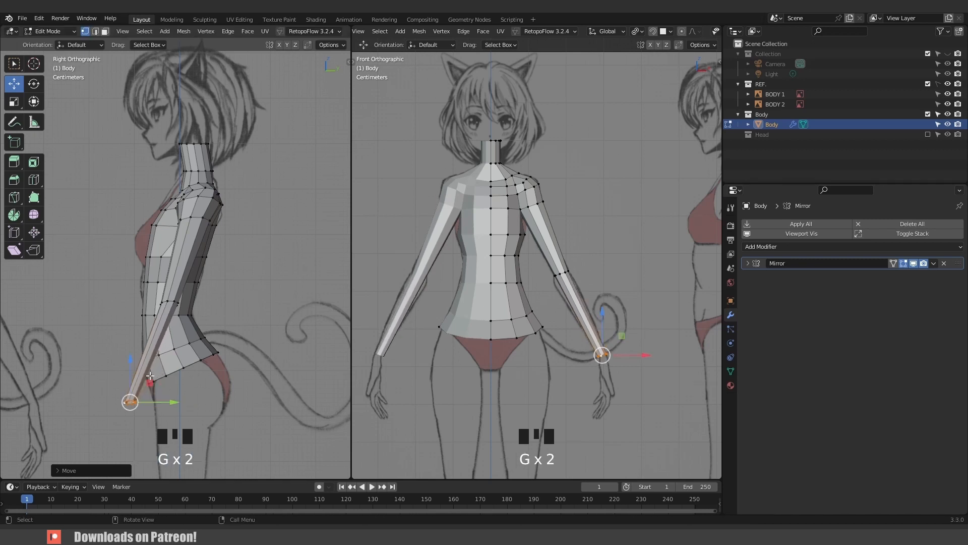
{"action": "key", "text": "r"}
{"action": "left_click", "coordinate": [177, 410]}
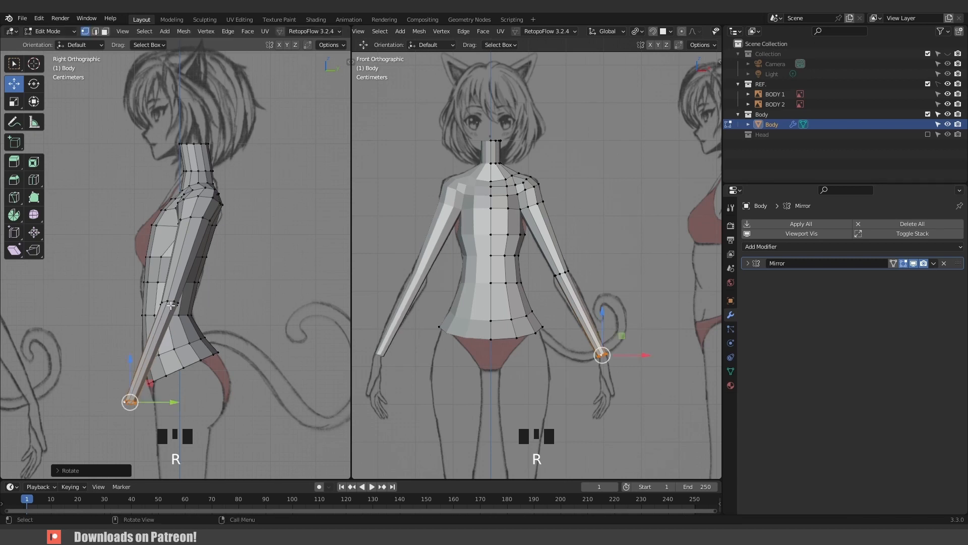
Rotate the elbow edge loop about 17° in side view to align it with the arm's bend.
{"action": "scroll", "coordinate": [167, 302], "scroll_direction": "up", "scroll_amount": 2}
{"action": "left_click", "coordinate": [165, 321], "text": "alt"}
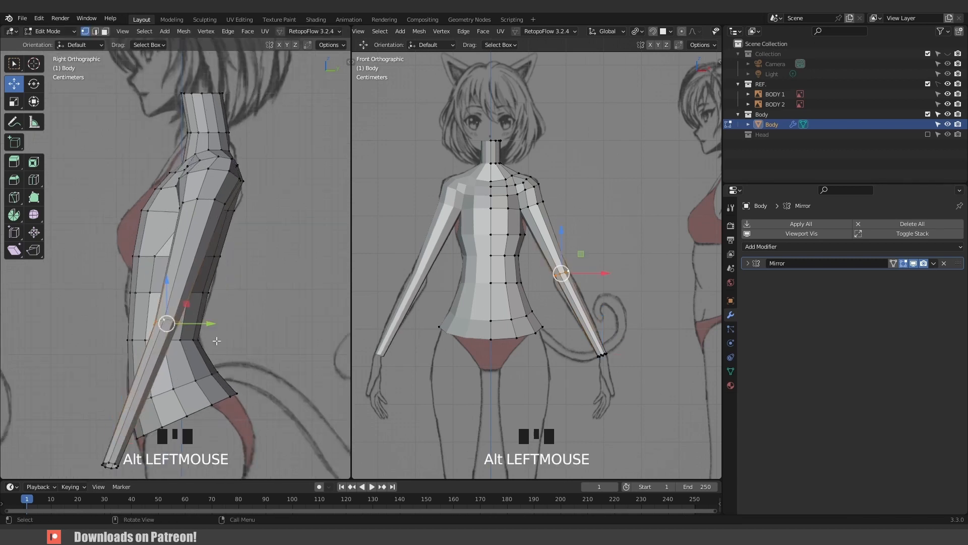
{"action": "key", "text": "r"}
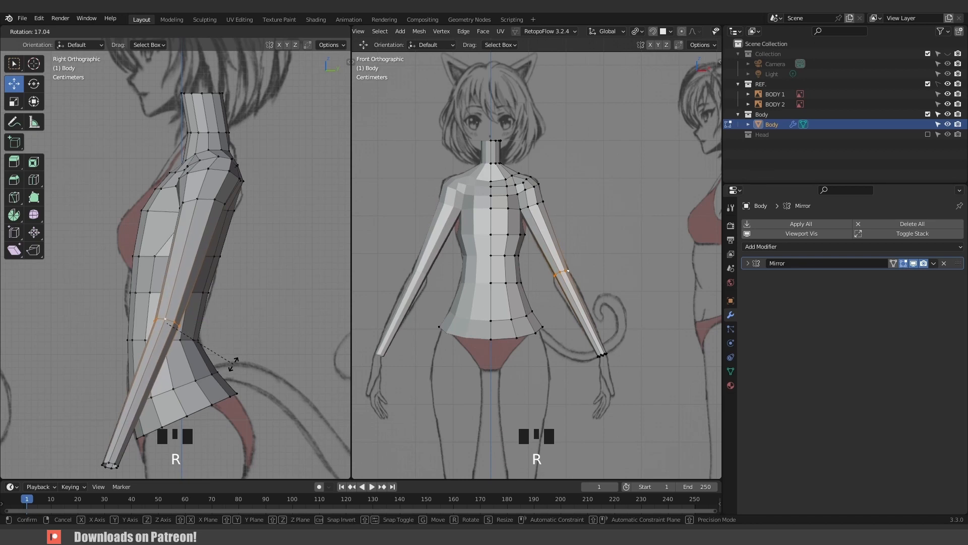
{"action": "left_click", "coordinate": [233, 362]}
Add three evenly spaced loop cuts to the upper arm between the armpit and elbow.
{"action": "scroll", "coordinate": [202, 303], "scroll_direction": "down", "scroll_amount": 3}
{"action": "key", "text": "Tab"}
{"action": "scroll", "coordinate": [580, 277], "scroll_direction": "up", "scroll_amount": 2}
{"action": "key", "text": "ctrl+r"}
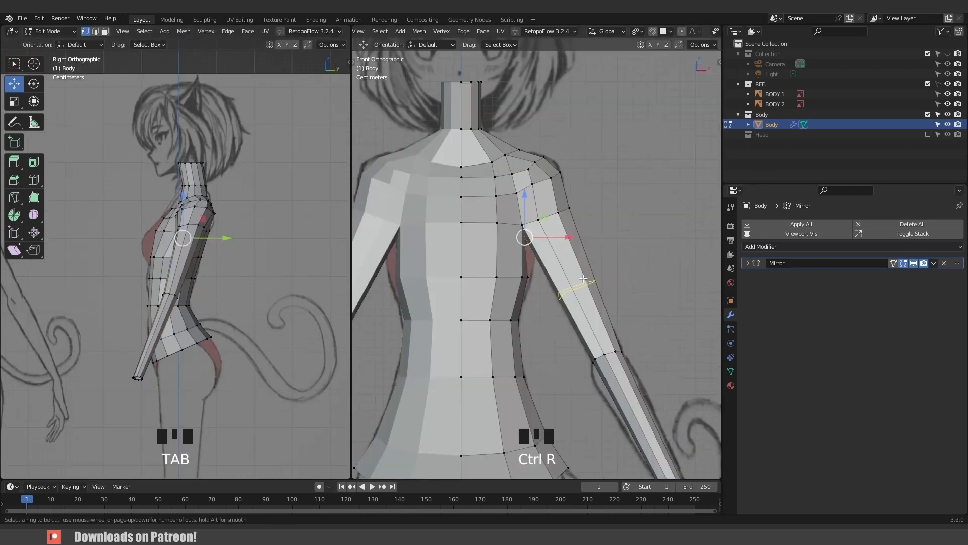
{"action": "left_click", "coordinate": [583, 278]}
{"action": "right_click", "coordinate": [580, 277]}
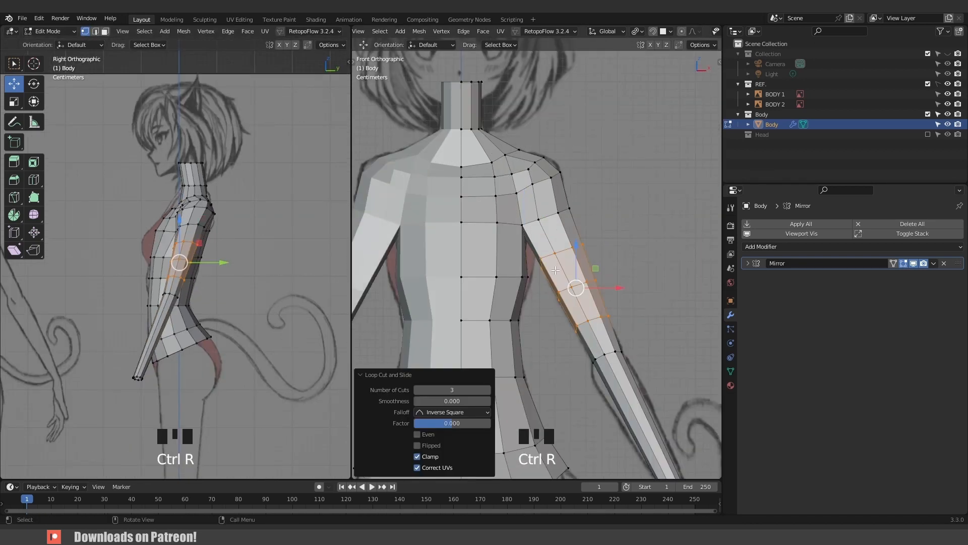
Scale and move the upper arm's first two new loops to fit the front reference, shifting the middle one about -0.003 m X, -0.001 m Z.
{"action": "key", "text": "alt+z"}
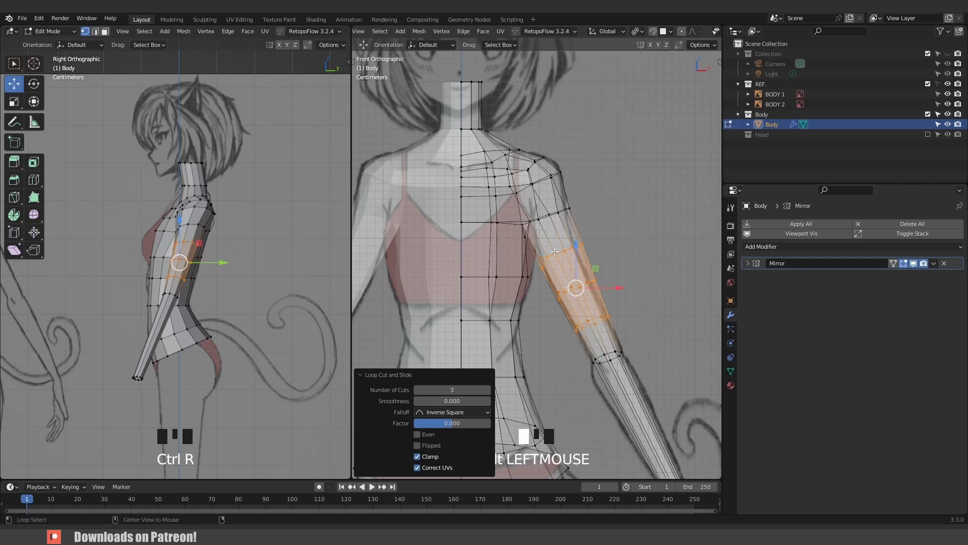
{"action": "left_click", "coordinate": [554, 251], "text": "alt"}
{"action": "scroll", "coordinate": [554, 251], "scroll_direction": "up", "scroll_amount": 2}
{"action": "key", "text": "s"}
{"action": "key", "text": "g"}
{"action": "key", "text": "s"}
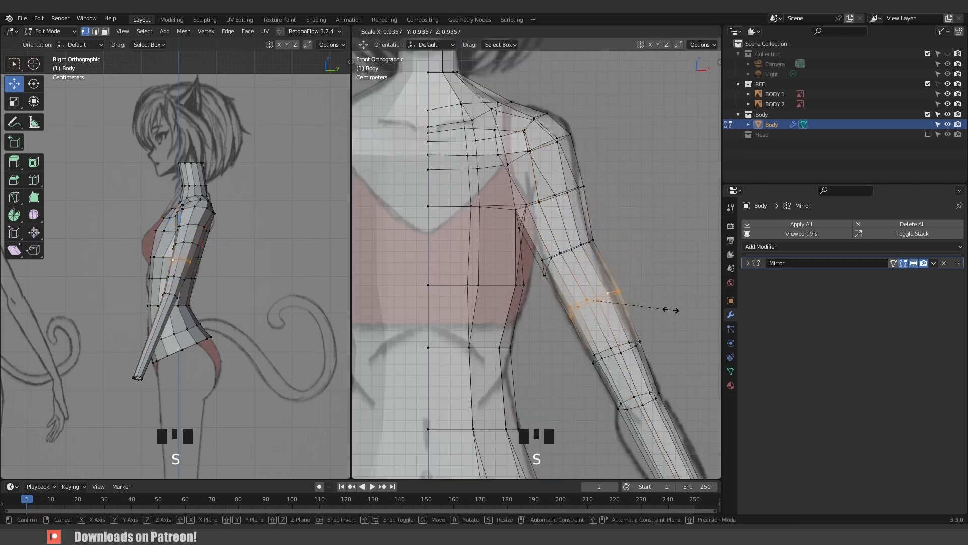
{"action": "key", "text": "g"}
{"action": "left_click", "coordinate": [630, 308]}
Add four evenly spaced loop cuts to the forearm between the elbow and wrist.
{"action": "scroll", "coordinate": [197, 275], "scroll_direction": "up", "scroll_amount": 3}
{"action": "middle_click_drag", "start_coordinate": [196, 275], "coordinate": [192, 207], "text": "shift"}
{"action": "middle_click_drag", "start_coordinate": [560, 282], "coordinate": [526, 235], "text": "shift"}
{"action": "key", "text": "ctrl+r"}
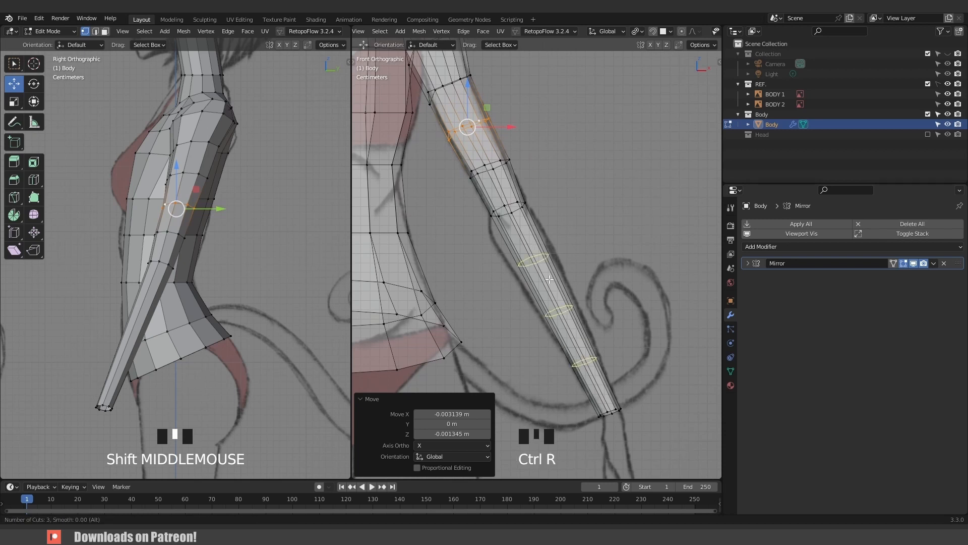
{"action": "left_click", "coordinate": [549, 279]}
{"action": "right_click", "coordinate": [549, 278]}
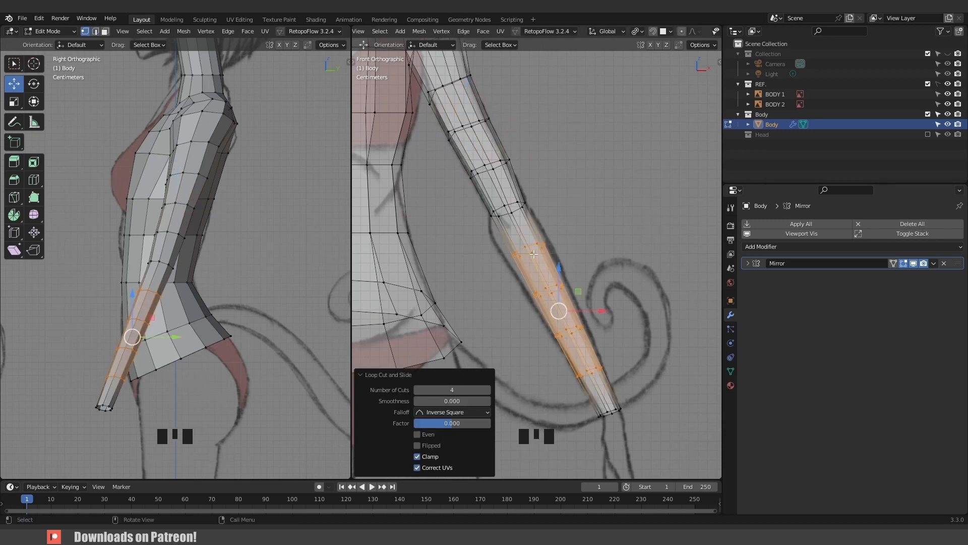
Scale the forearm loop just below the elbow by 1.366 to match the reference outline.
{"action": "left_click", "coordinate": [531, 250], "text": "alt"}
{"action": "left_click", "coordinate": [529, 249], "text": "alt"}
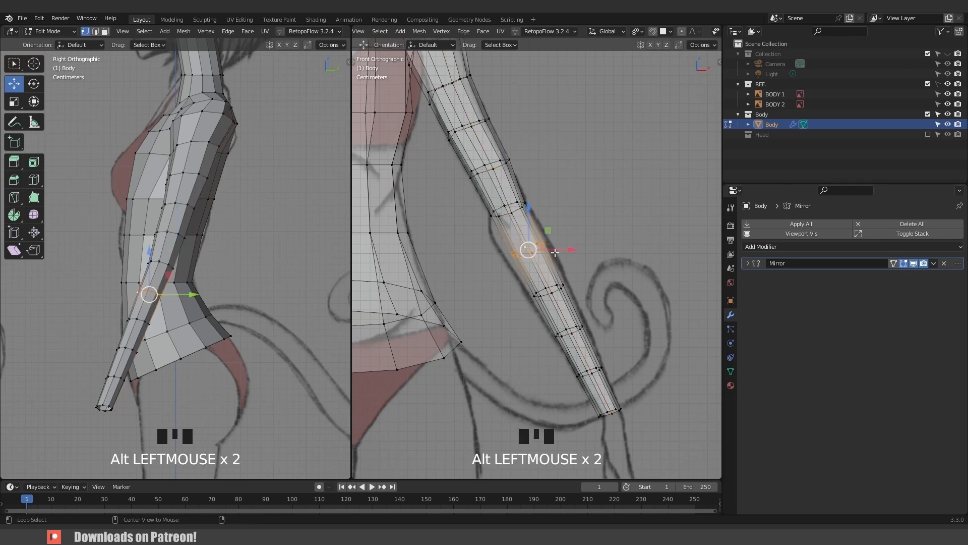
{"action": "key", "text": "s"}
{"action": "left_click", "coordinate": [600, 263]}
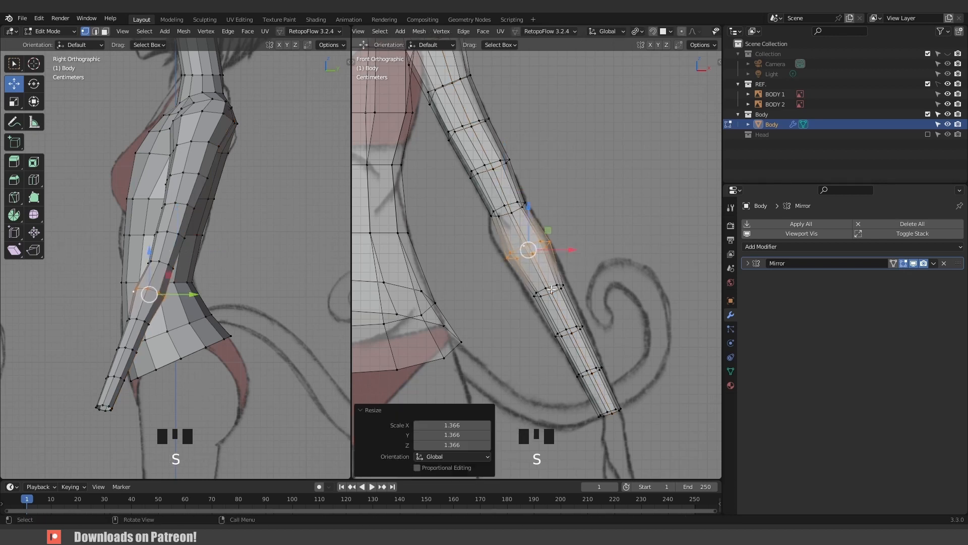
Scale up the forearm's second and third loops below the elbow to match the front reference outline.
{"action": "left_click", "coordinate": [550, 286], "text": "alt"}
{"action": "key", "text": "s"}
{"action": "left_click", "coordinate": [571, 328]}
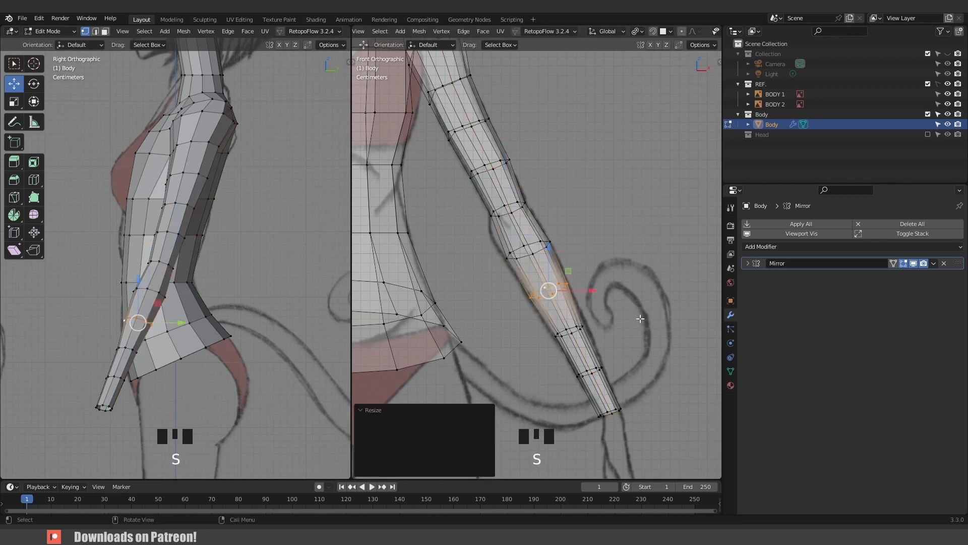
{"action": "left_click", "coordinate": [571, 329], "text": "alt"}
{"action": "key", "text": "s"}
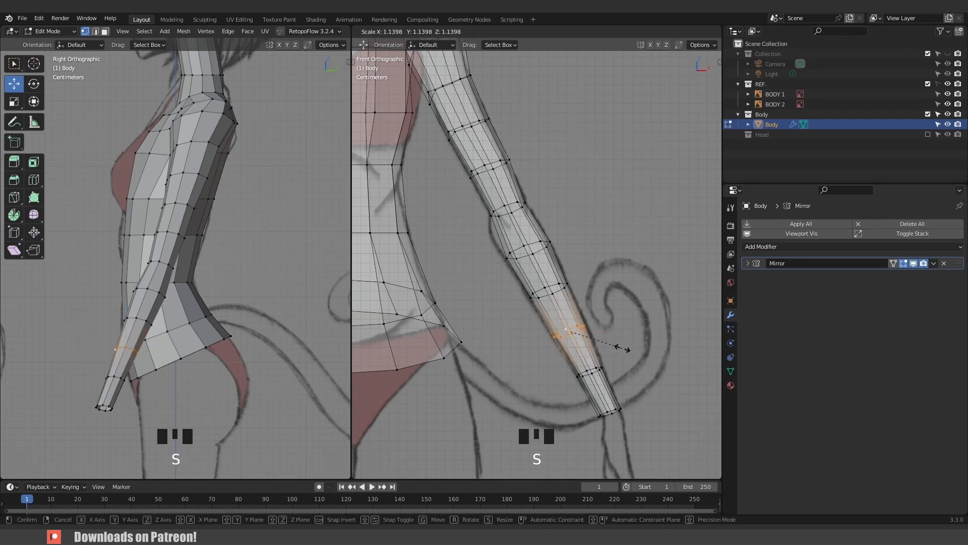
{"action": "left_click", "coordinate": [622, 347]}
Add an edge loop just below the elbow and scale it by 1.236 to widen the joint.
{"action": "left_click", "coordinate": [533, 222]}
{"action": "left_click", "coordinate": [535, 223]}
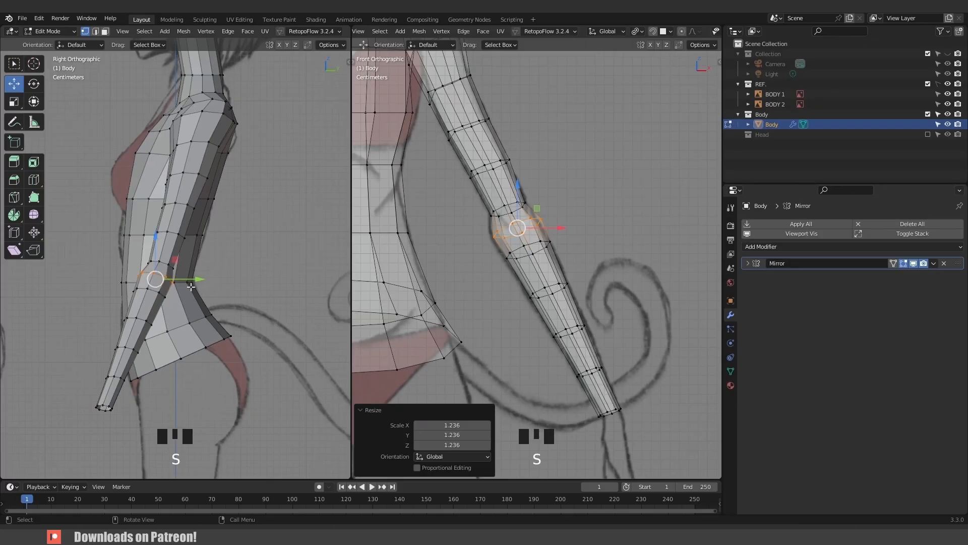
{"action": "key", "text": "Tab"}
Inset the single face at the back of the elbow.
{"action": "middle_click_drag", "start_coordinate": [183, 276], "coordinate": [47, 198]}
{"action": "scroll", "coordinate": [175, 262], "scroll_direction": "up", "scroll_amount": 2}
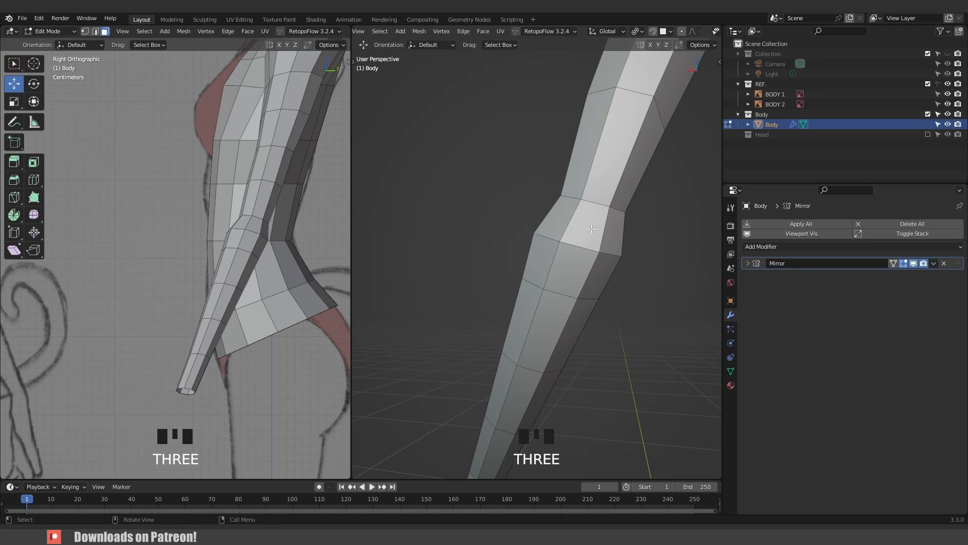
{"action": "left_click", "coordinate": [611, 254]}
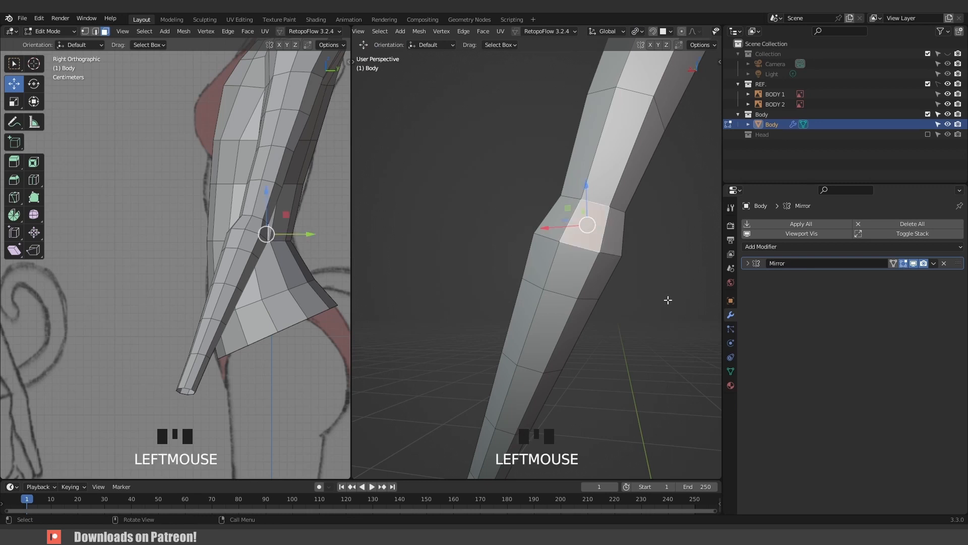
{"action": "key", "text": "i"}
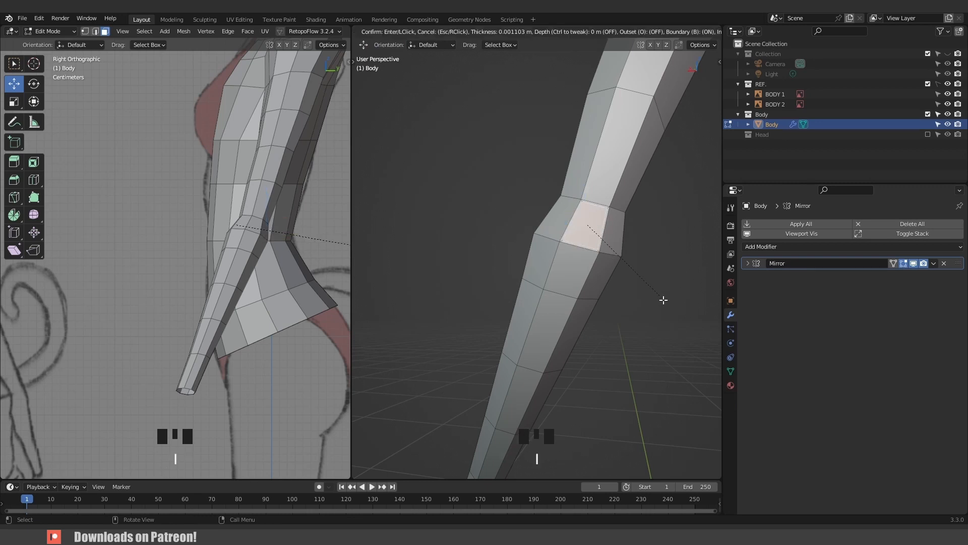
{"action": "left_click", "coordinate": [658, 296]}
Move the inset elbow face about 0.0077 m along Y and scale it by 0.631.
{"action": "middle_click_drag", "start_coordinate": [657, 296], "coordinate": [553, 202]}
{"action": "left_click_drag", "start_coordinate": [557, 206], "coordinate": [565, 207]}
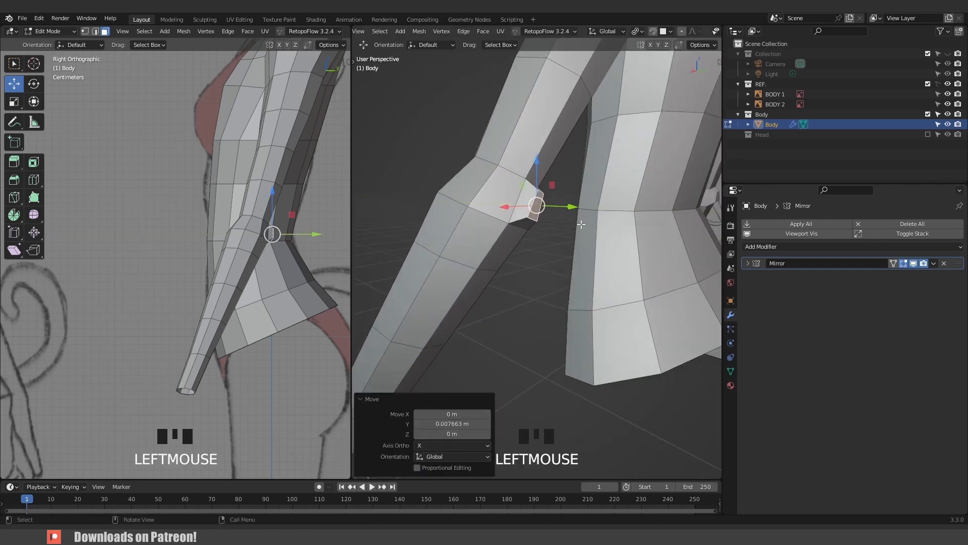
{"action": "key", "text": "s"}
{"action": "left_click", "coordinate": [573, 217]}
Slide the edge above the elbow's back patch slightly up along the upper arm.
{"action": "scroll", "coordinate": [273, 231], "scroll_direction": "up", "scroll_amount": 3}
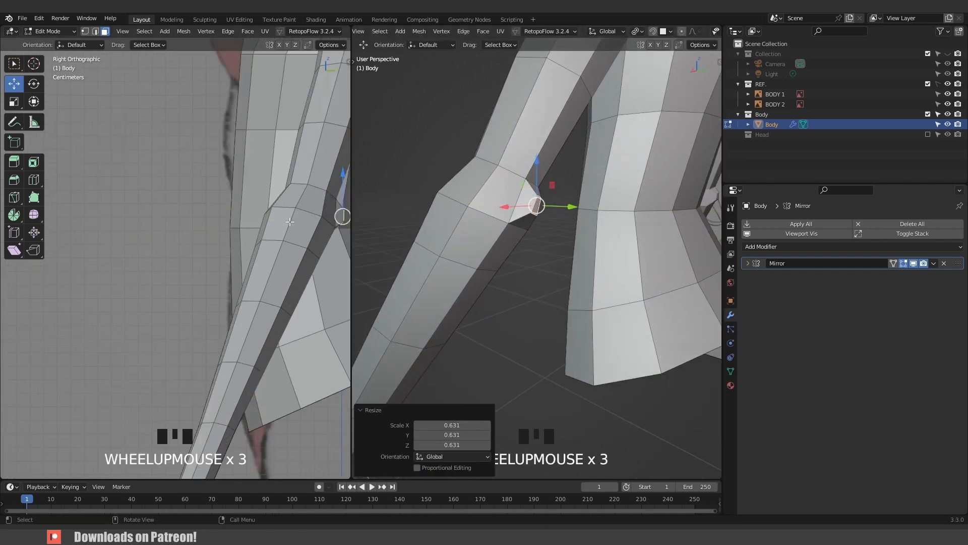
{"action": "scroll", "coordinate": [201, 229], "scroll_direction": "up", "scroll_amount": 4}
{"action": "left_click", "coordinate": [523, 185]}
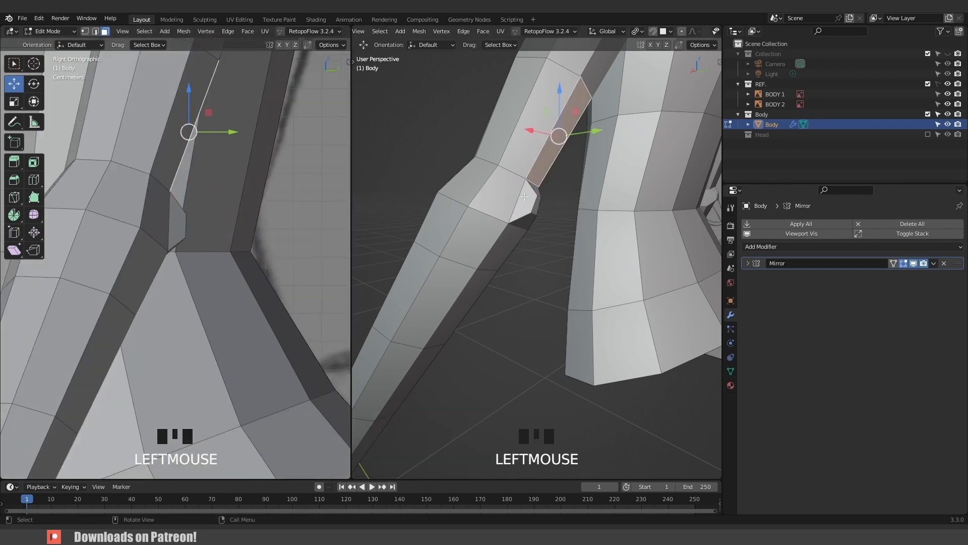
{"action": "key", "text": "2"}
{"action": "left_click", "coordinate": [511, 177]}
{"action": "left_click", "coordinate": [532, 179]}
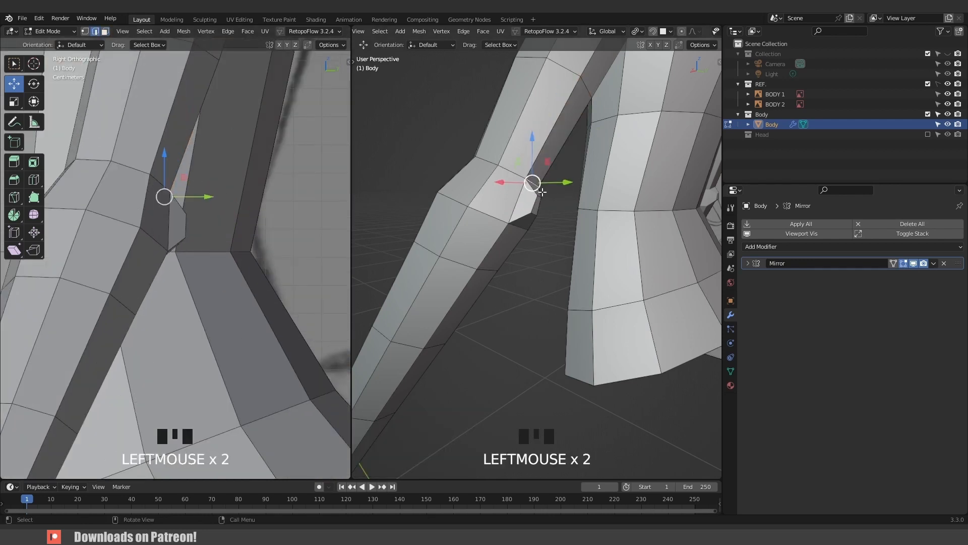
{"action": "middle_click_drag", "start_coordinate": [533, 182], "coordinate": [549, 195]}
{"action": "key", "text": "g"}
{"action": "key", "text": "g"}
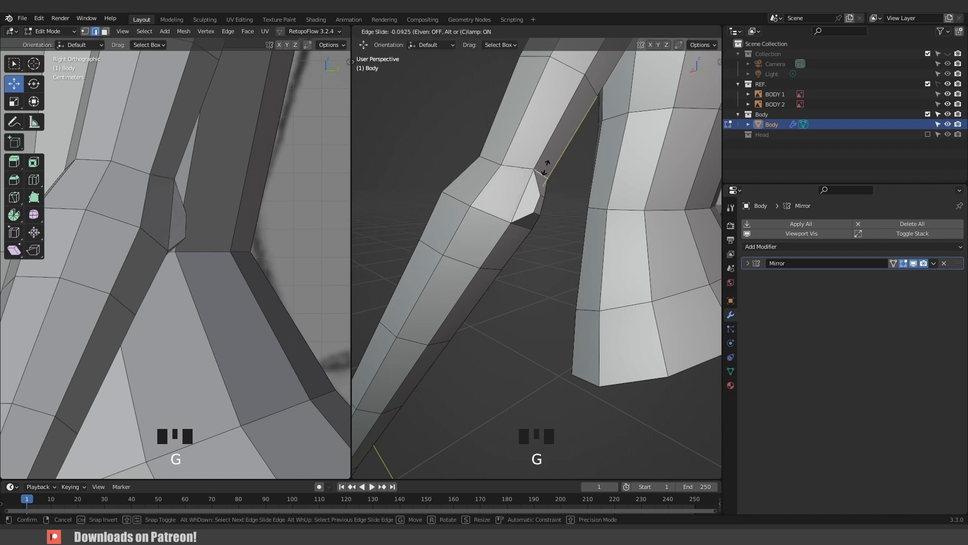
{"action": "left_click", "coordinate": [546, 169]}
Slide the lower and side edges around the elbow's back patch, one side edge by a factor of -0.295.
{"action": "middle_click_drag", "start_coordinate": [546, 170], "coordinate": [604, 210]}
{"action": "left_click", "coordinate": [573, 216]}
{"action": "key", "text": "g"}
{"action": "key", "text": "g"}
{"action": "left_click", "coordinate": [555, 203]}
{"action": "key", "text": "g"}
{"action": "key", "text": "g"}
{"action": "left_click", "coordinate": [608, 212]}
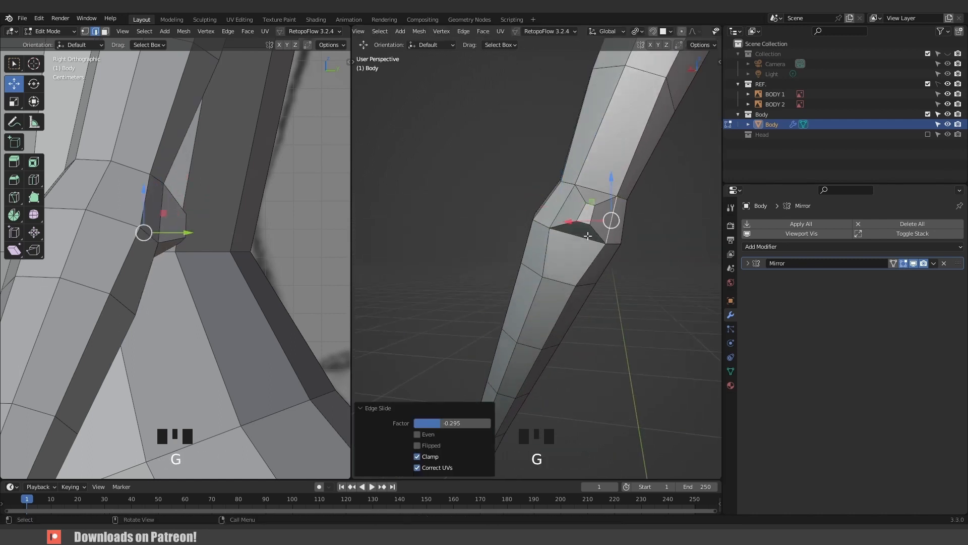
{"action": "key", "text": "g"}
{"action": "key", "text": "g"}
{"action": "left_click", "coordinate": [585, 215]}
Pull the elbow's tip face in toward the arm along Y and fine-tune its position.
{"action": "key", "text": "3"}
{"action": "left_click", "coordinate": [586, 215]}
{"action": "middle_click_drag", "start_coordinate": [586, 215], "coordinate": [606, 227]}
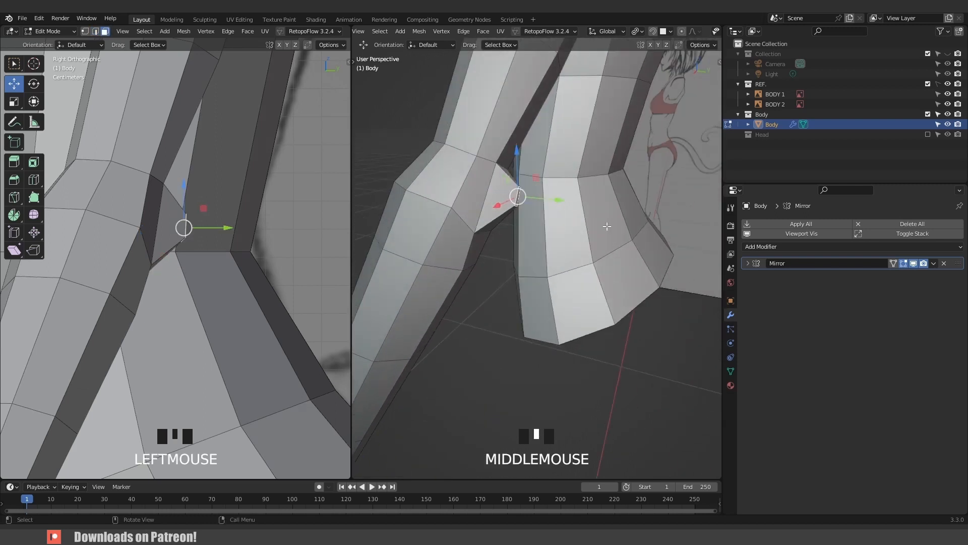
{"action": "left_click_drag", "start_coordinate": [560, 201], "coordinate": [543, 202]}
{"action": "key", "text": "g"}
{"action": "left_click", "coordinate": [542, 204]}
{"action": "key", "text": "Tab"}
Inspect the shape of the torso, shoulders and arms from the side, front and back.
{"action": "middle_click_drag", "start_coordinate": [542, 204], "coordinate": [497, 222]}
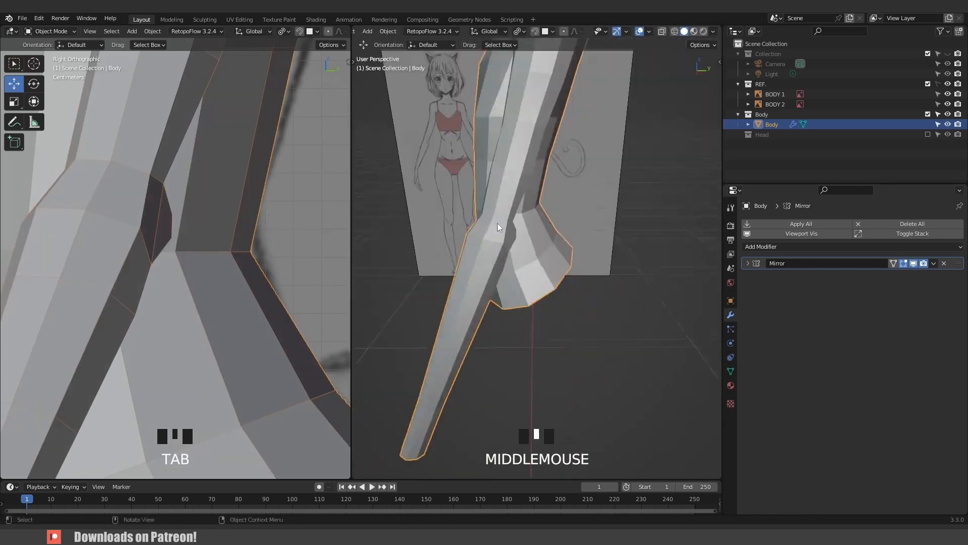
{"action": "left_click", "coordinate": [416, 229]}
{"action": "middle_click_drag", "start_coordinate": [416, 229], "coordinate": [626, 232]}
{"action": "scroll", "coordinate": [550, 235], "scroll_direction": "down", "scroll_amount": 3}
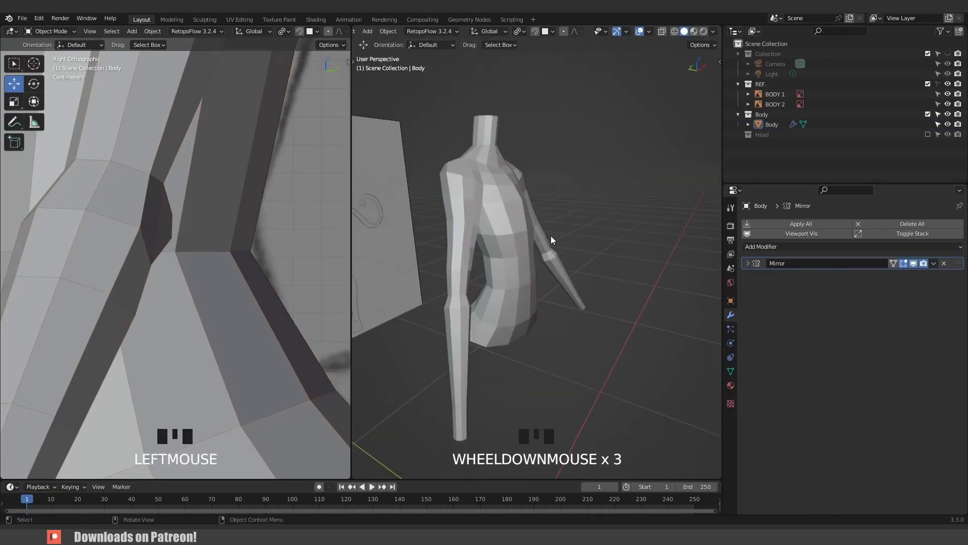
{"action": "middle_click_drag", "start_coordinate": [550, 235], "coordinate": [671, 250]}
{"action": "scroll", "coordinate": [632, 224], "scroll_direction": "up", "scroll_amount": 3}
{"action": "middle_click_drag", "start_coordinate": [632, 224], "coordinate": [616, 272]}
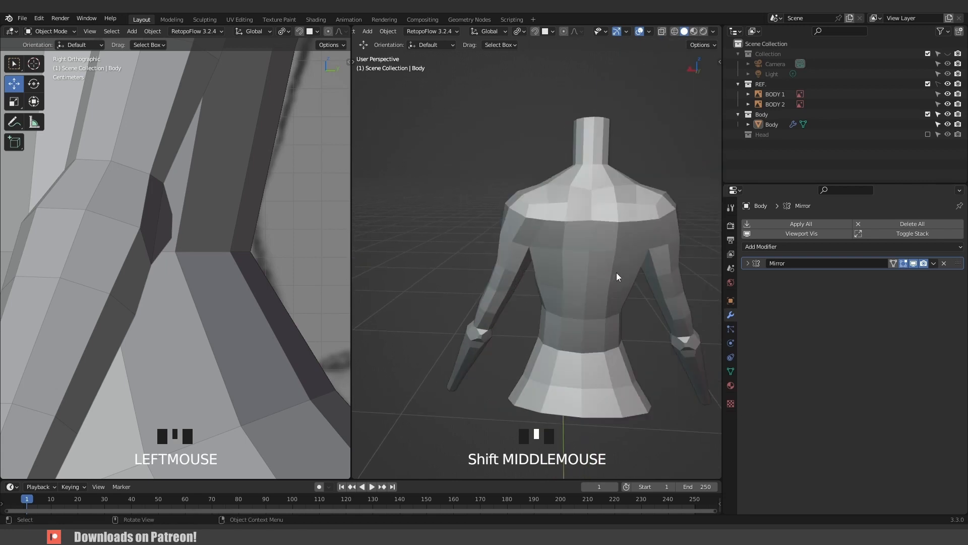
Select the centre edge path down the back to the hips and move it slightly inward along Y.
{"action": "left_click", "coordinate": [589, 267]}
{"action": "key", "text": "Tab"}
{"action": "left_click", "coordinate": [593, 285]}
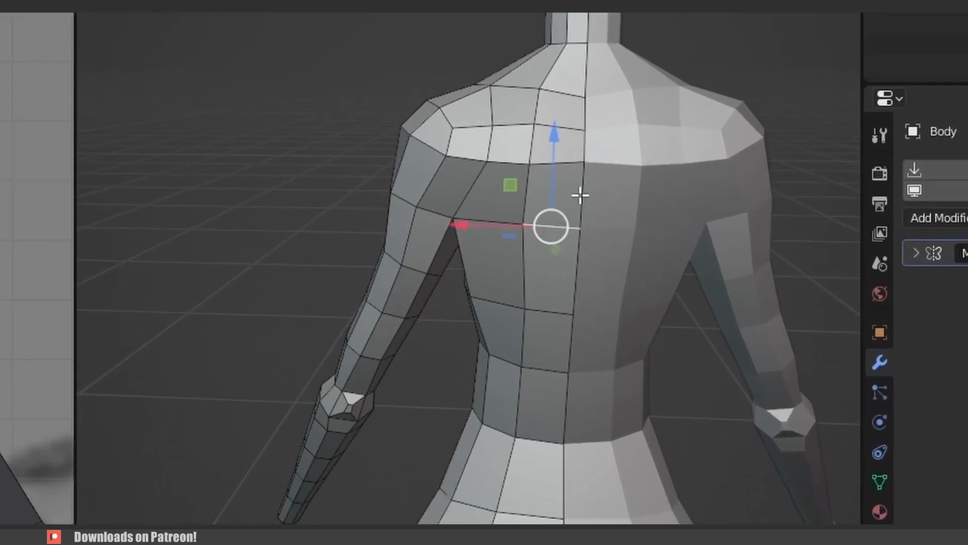
{"action": "left_click", "coordinate": [580, 195]}
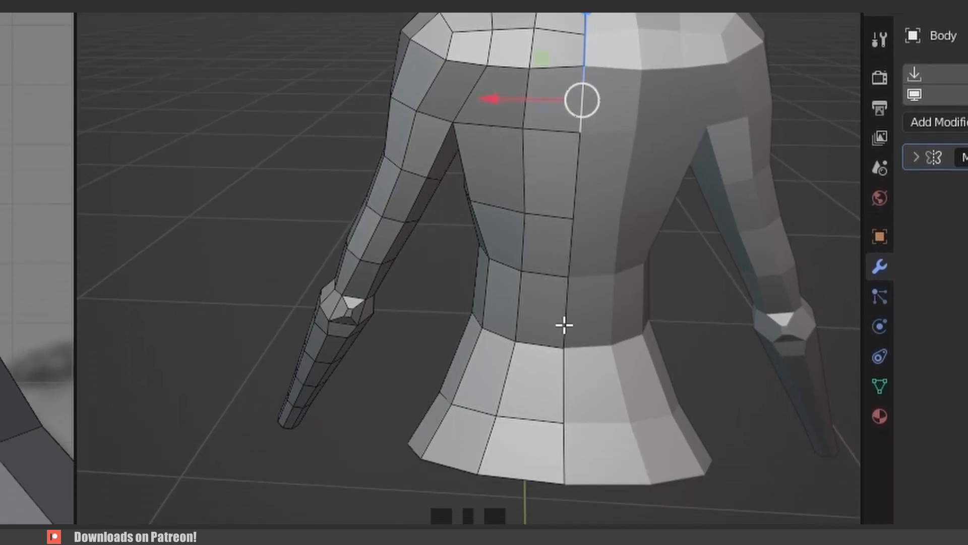
{"action": "left_click", "coordinate": [561, 373], "text": "ctrl"}
{"action": "middle_click_drag", "start_coordinate": [560, 373], "coordinate": [625, 315]}
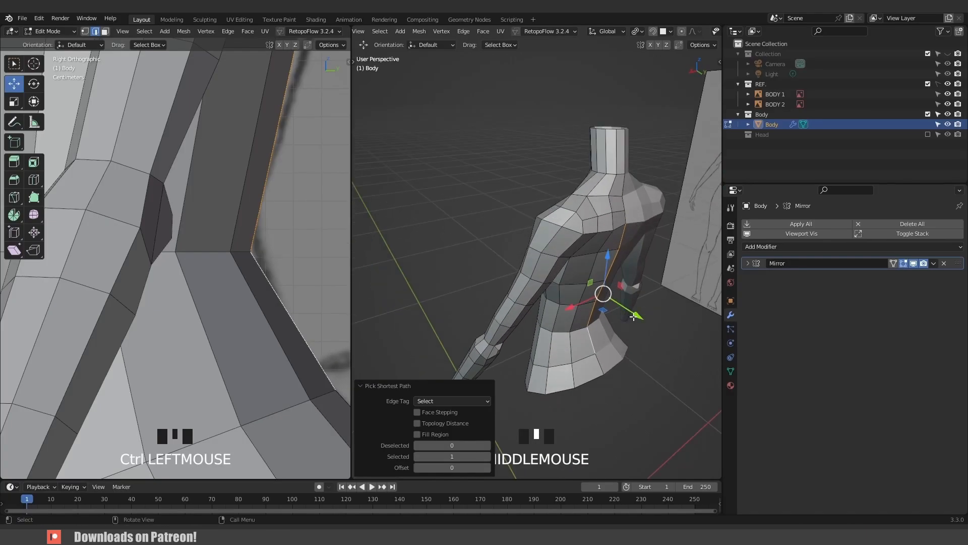
{"action": "left_click_drag", "start_coordinate": [634, 316], "coordinate": [631, 315]}
{"action": "key", "text": "Tab"}
{"action": "middle_click_drag", "start_coordinate": [630, 315], "coordinate": [667, 269]}
{"action": "left_click", "coordinate": [667, 269]}
Switch the body to Sculpt Mode and enlarge the Grab brush for work in side view.
{"action": "scroll", "coordinate": [564, 312], "scroll_direction": "down", "scroll_amount": 3}
{"action": "key", "text": "KP_1"}
{"action": "scroll", "coordinate": [168, 271], "scroll_direction": "down", "scroll_amount": 12}
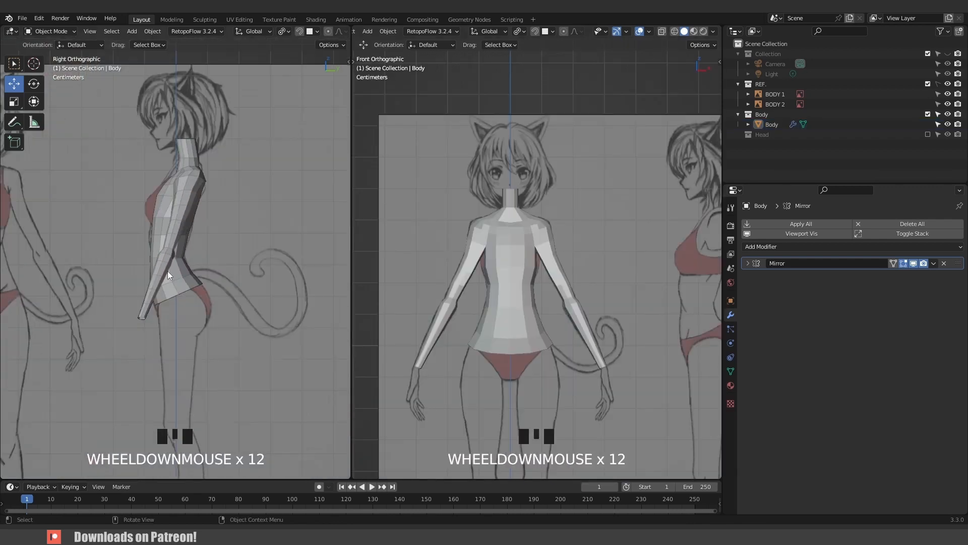
{"action": "scroll", "coordinate": [204, 191], "scroll_direction": "up", "scroll_amount": 4}
{"action": "scroll", "coordinate": [195, 116], "scroll_direction": "up", "scroll_amount": 2}
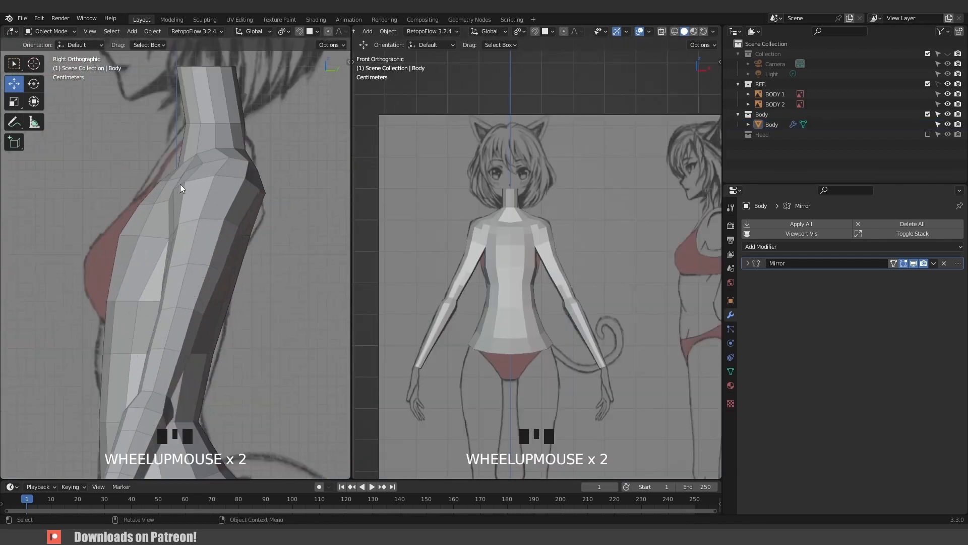
{"action": "left_click", "coordinate": [180, 183]}
{"action": "key", "text": "ctrl+Tab"}
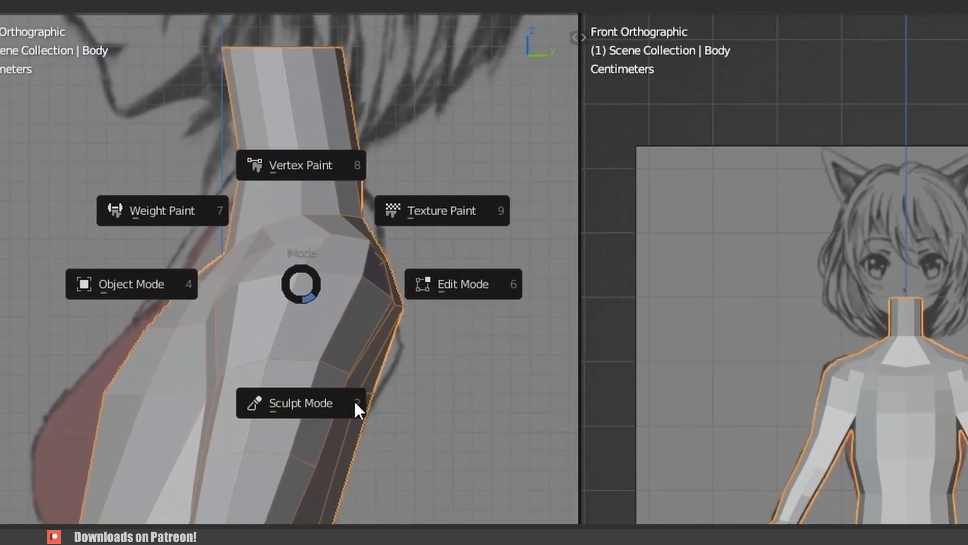
{"action": "left_click", "coordinate": [332, 399]}
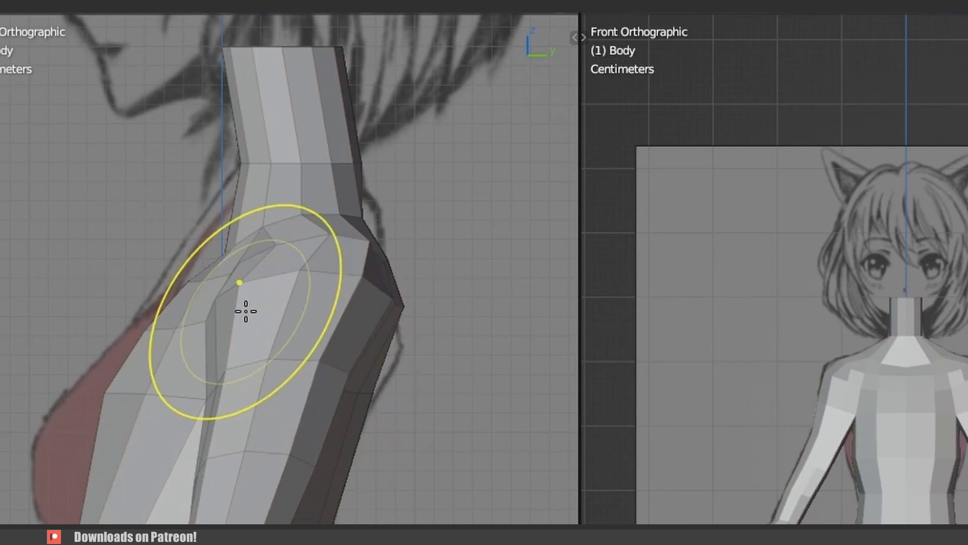
{"action": "key", "text": "f"}
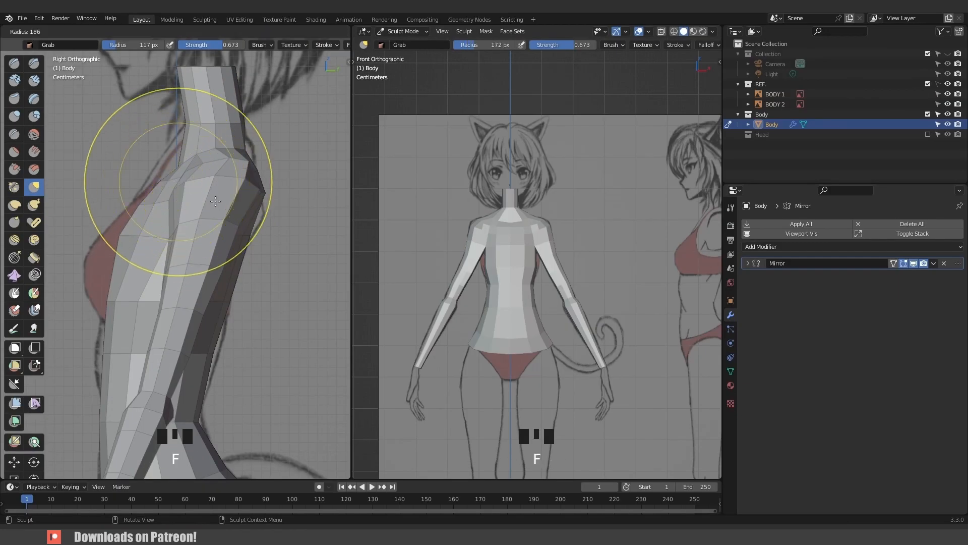
{"action": "left_click", "coordinate": [173, 164]}
Grab the neck base, upper back and shoulder toward the side reference outline.
{"action": "mouse_move", "coordinate": [173, 164]}
{"action": "left_mouse_down"}
{"action": "mouse_move", "coordinate": [161, 177]}
{"action": "mouse_move", "coordinate": [163, 152]}
{"action": "left_mouse_up"}
{"action": "left_click_drag", "start_coordinate": [240, 151], "coordinate": [250, 148]}
{"action": "left_click_drag", "start_coordinate": [270, 201], "coordinate": [227, 192]}
{"action": "left_click_drag", "start_coordinate": [217, 184], "coordinate": [210, 183]}
{"action": "mouse_move", "coordinate": [197, 179]}
{"action": "left_mouse_down"}
{"action": "mouse_move", "coordinate": [166, 161]}
{"action": "mouse_move", "coordinate": [194, 152]}
{"action": "left_mouse_up"}
Set the Grab brush radius to 167 px and reshape the upper back and rear shoulder to the side reference.
{"action": "key", "text": "f"}
{"action": "left_click", "coordinate": [220, 198]}
{"action": "left_click_drag", "start_coordinate": [214, 146], "coordinate": [237, 150]}
{"action": "left_click_drag", "start_coordinate": [245, 166], "coordinate": [250, 173]}
{"action": "left_click_drag", "start_coordinate": [256, 197], "coordinate": [261, 227]}
{"action": "left_click_drag", "start_coordinate": [247, 212], "coordinate": [251, 218]}
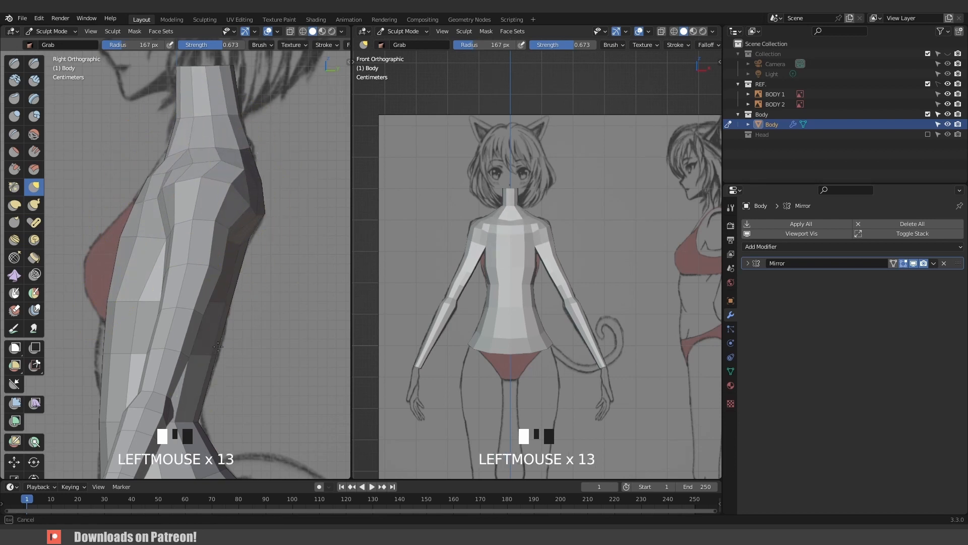
Grab the shoulder and upper arm outline into line with the front reference.
{"action": "scroll", "coordinate": [218, 113], "scroll_direction": "down", "scroll_amount": 3}
{"action": "scroll", "coordinate": [532, 262], "scroll_direction": "up", "scroll_amount": 6}
{"action": "left_click_drag", "start_coordinate": [555, 232], "coordinate": [571, 224]}
{"action": "scroll", "coordinate": [542, 174], "scroll_direction": "down", "scroll_amount": 6}
{"action": "scroll", "coordinate": [550, 168], "scroll_direction": "up", "scroll_amount": 6}
{"action": "left_click_drag", "start_coordinate": [525, 175], "coordinate": [571, 154]}
{"action": "left_click_drag", "start_coordinate": [581, 174], "coordinate": [587, 178]}
Return the body to Object Mode and save the file.
{"action": "key", "text": "ctrl+Tab"}
{"action": "scroll", "coordinate": [607, 203], "scroll_direction": "down", "scroll_amount": 4}
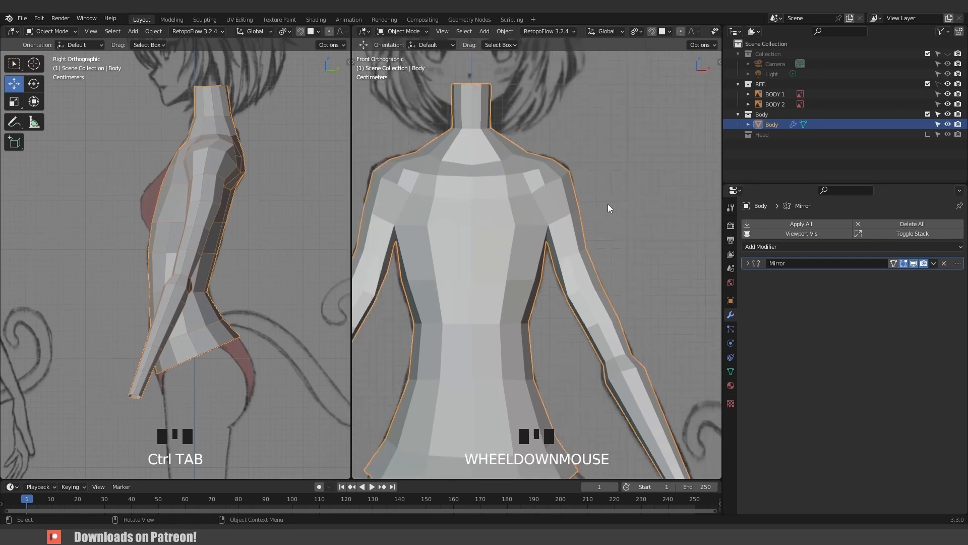
{"action": "key", "text": "ctrl+s"}
Add one centred vertical loop cut down the front of the torso beside the mirror line.
{"action": "left_click", "coordinate": [574, 265]}
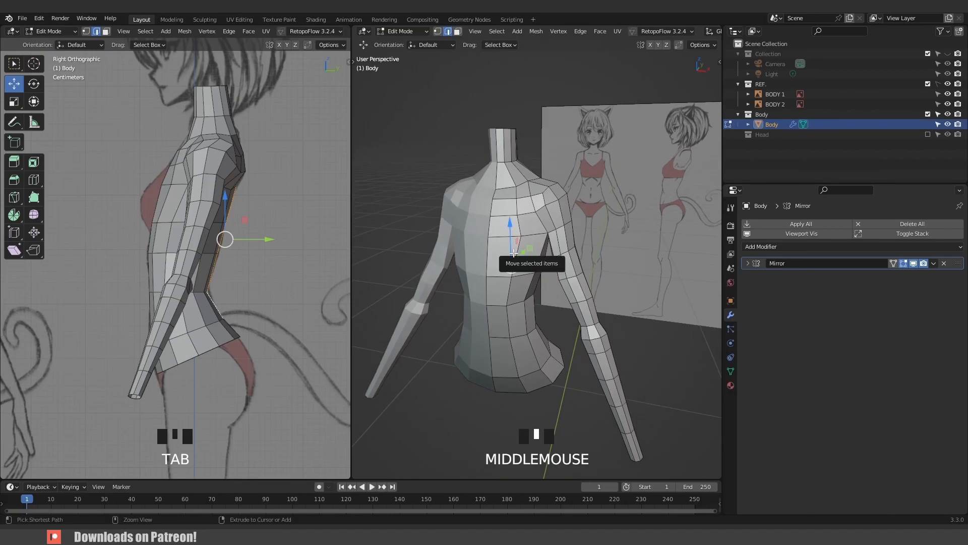
{"action": "key", "text": "ctrl+r"}
{"action": "left_click", "coordinate": [510, 223]}
{"action": "right_click", "coordinate": [510, 224]}
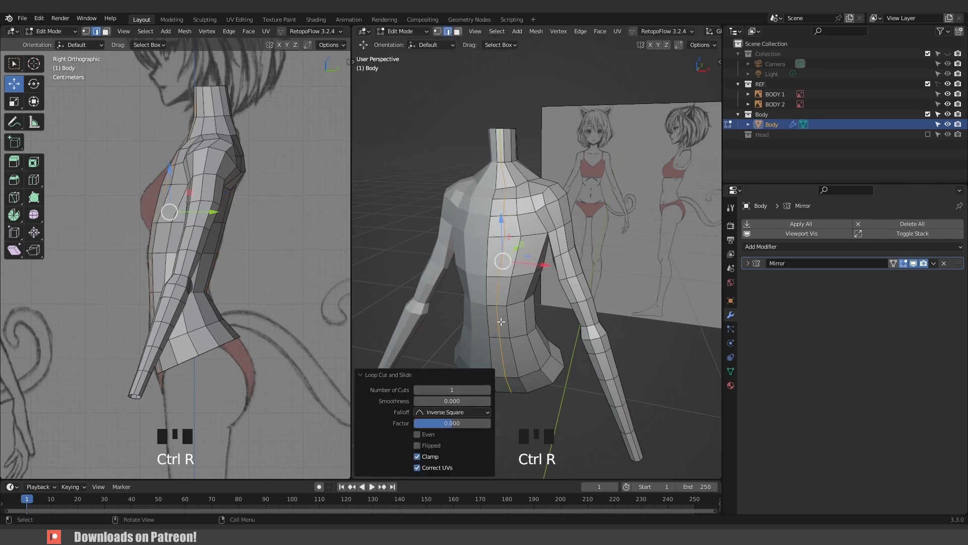
Add one centred vertical loop cut down the back of the torso beside the spine.
{"action": "middle_click_drag", "start_coordinate": [514, 326], "coordinate": [530, 234]}
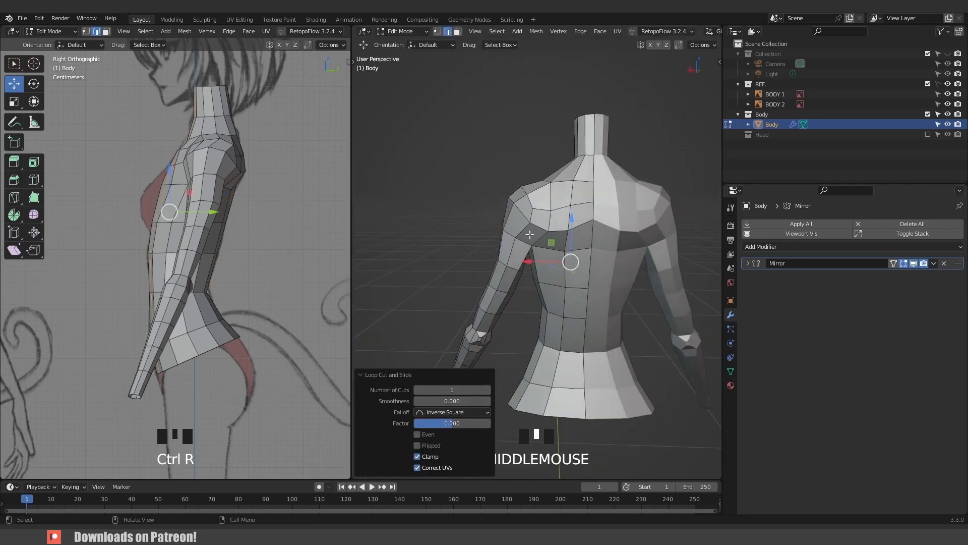
{"action": "key", "text": "ctrl+r"}
{"action": "left_click", "coordinate": [579, 235]}
{"action": "right_click", "coordinate": [579, 235]}
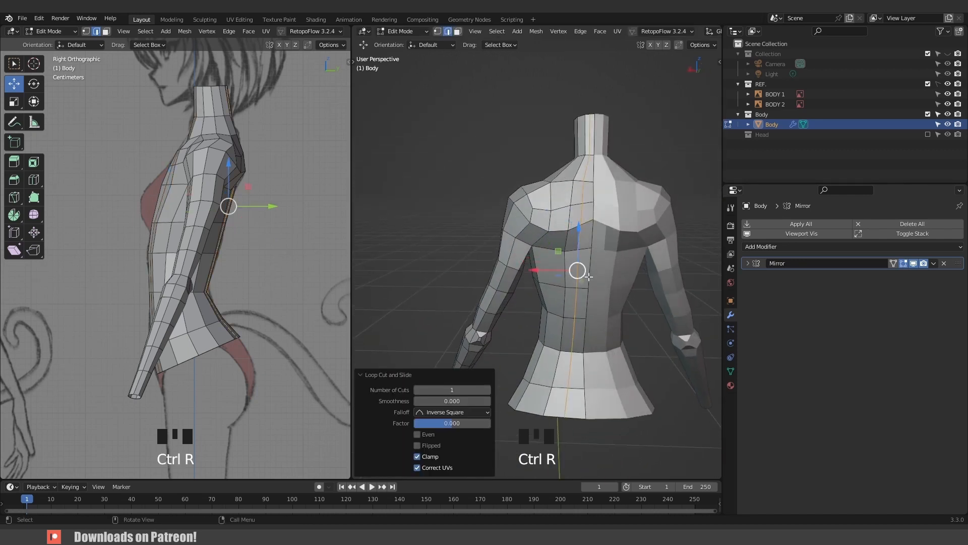
Fill a face between the front and back centre edges of the lower torso opening and divide it with three loop cuts.
{"action": "middle_click_drag", "start_coordinate": [577, 270], "coordinate": [534, 317]}
{"action": "left_click", "coordinate": [533, 316]}
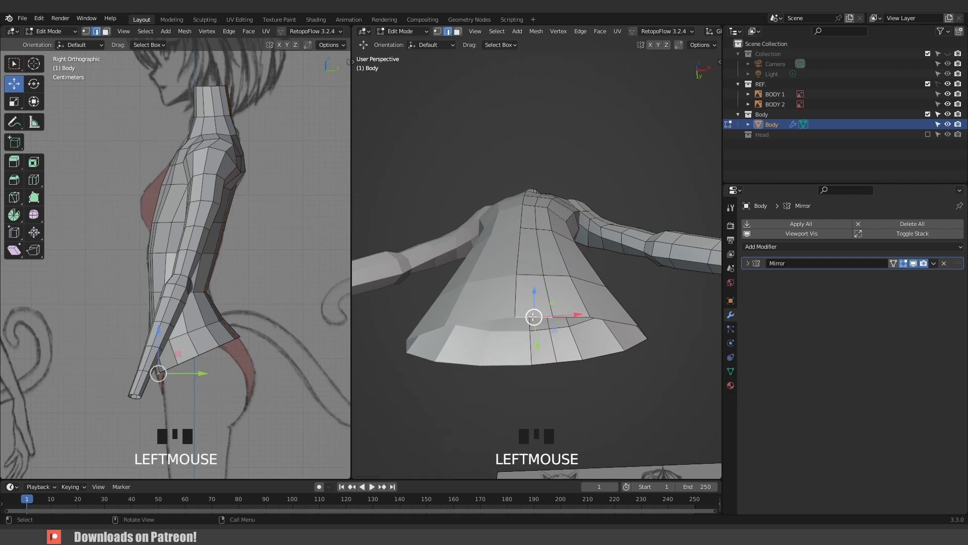
{"action": "left_click", "coordinate": [544, 362], "text": "shift"}
{"action": "middle_click_drag", "start_coordinate": [544, 362], "coordinate": [497, 321]}
{"action": "key", "text": "f"}
{"action": "key", "text": "ctrl+r"}
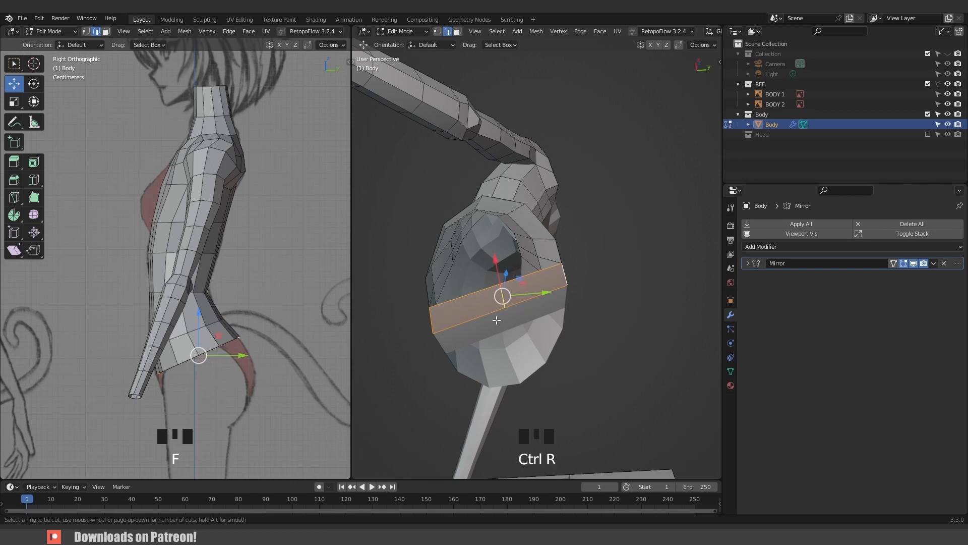
{"action": "left_click", "coordinate": [497, 319]}
{"action": "right_click", "coordinate": [509, 292]}
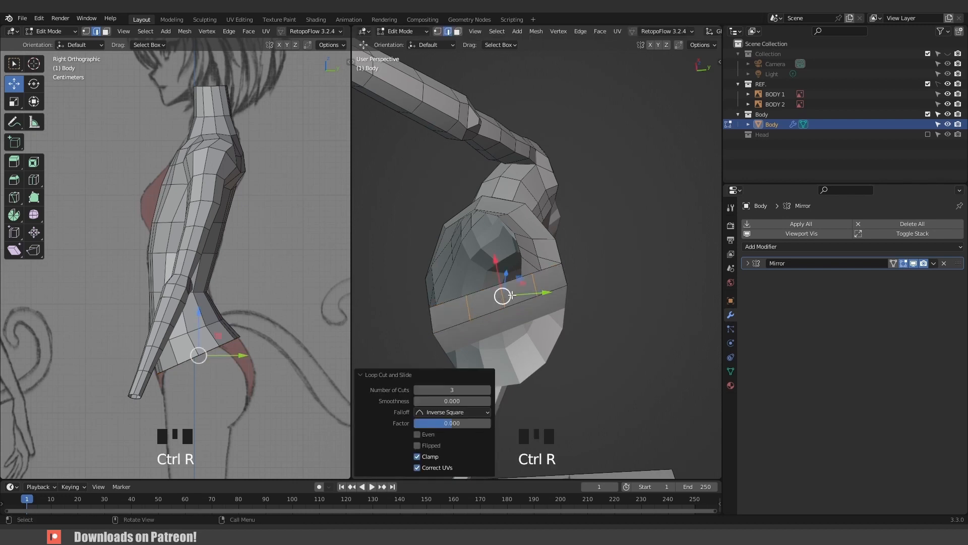
Lower the divided crotch strip toward the reference in side view and pull its rear-middle vertices farther down with X-ray enabled.
{"action": "middle_click_drag", "start_coordinate": [227, 369], "coordinate": [237, 273], "text": "shift"}
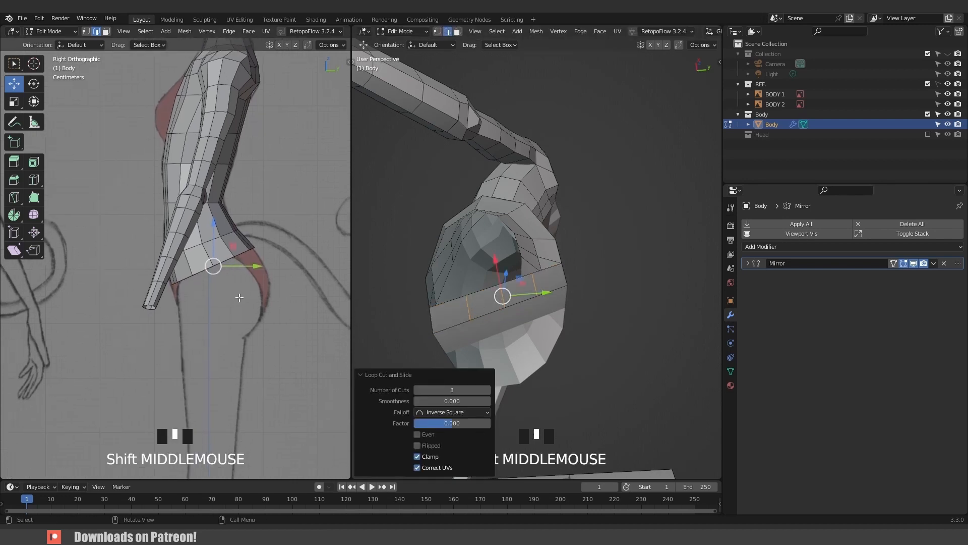
{"action": "key", "text": "g"}
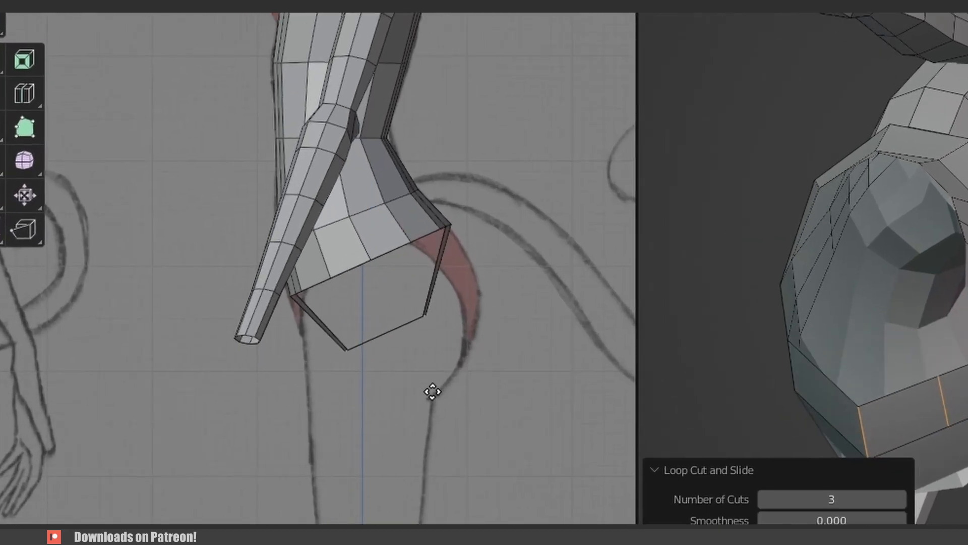
{"action": "left_click", "coordinate": [243, 334]}
{"action": "key", "text": "alt+z"}
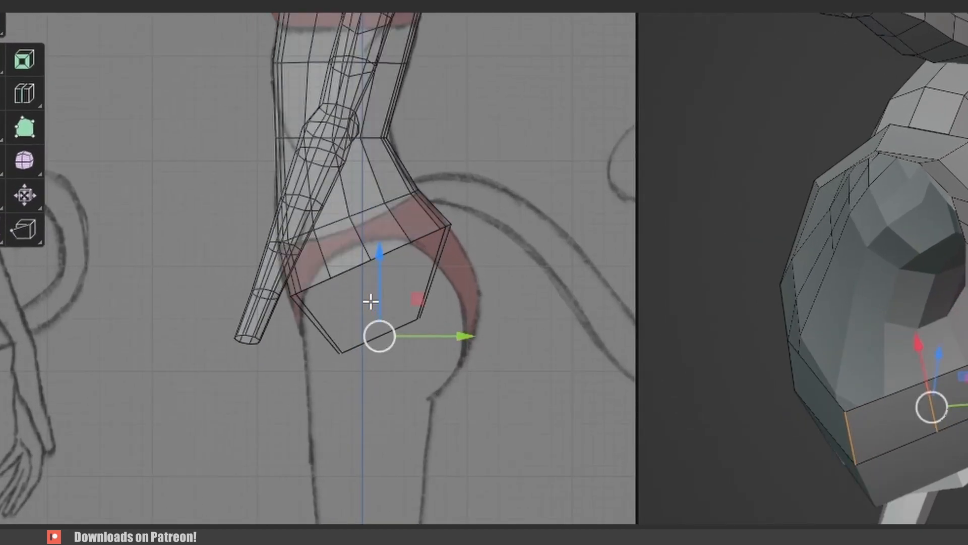
{"action": "key", "text": "1"}
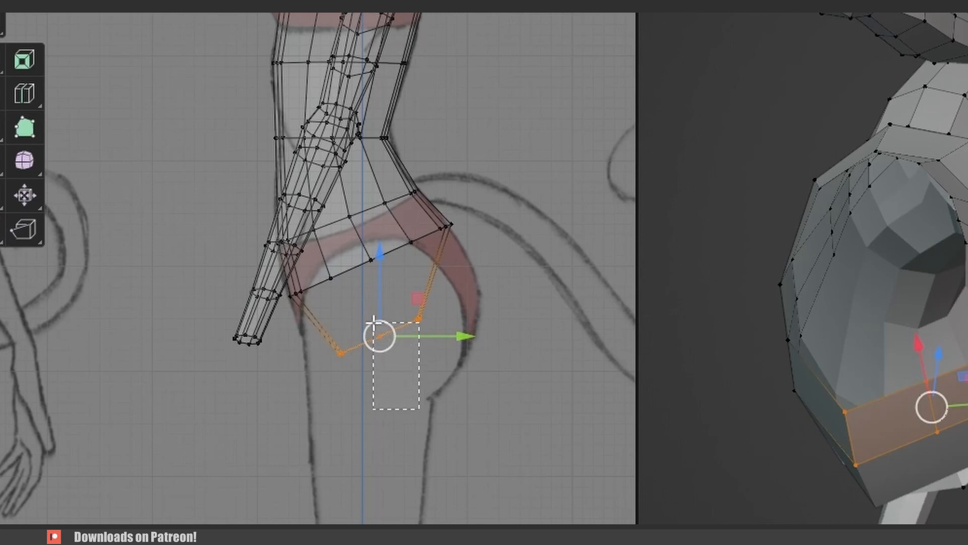
{"action": "left_click_drag", "start_coordinate": [373, 321], "coordinate": [374, 322]}
{"action": "key", "text": "g"}
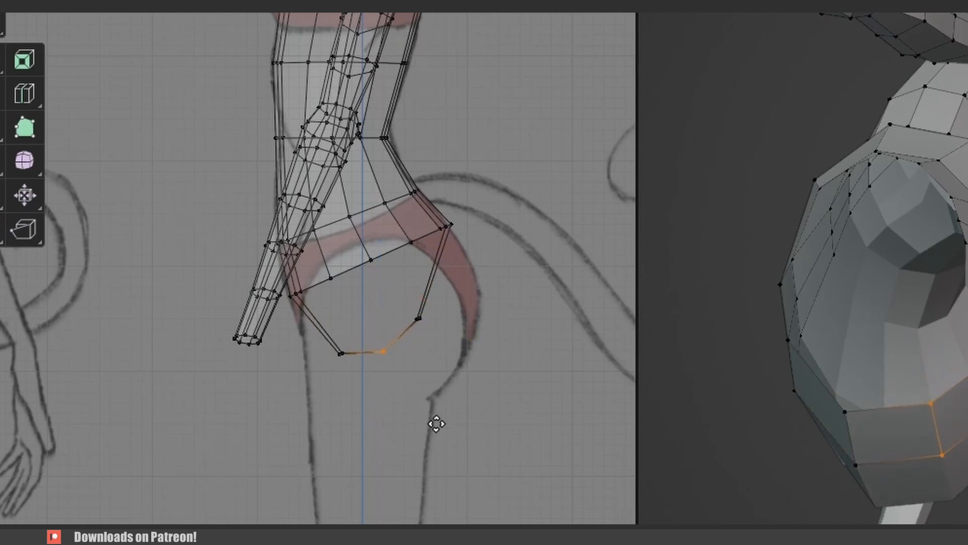
{"action": "left_click", "coordinate": [434, 424]}
Shift the crotch strip's lower front vertices and its rear vertices outward to round the curve in side view.
{"action": "left_click_drag", "start_coordinate": [313, 338], "coordinate": [375, 385]}
{"action": "left_click_drag", "start_coordinate": [215, 330], "coordinate": [215, 329]}
{"action": "key", "text": "g"}
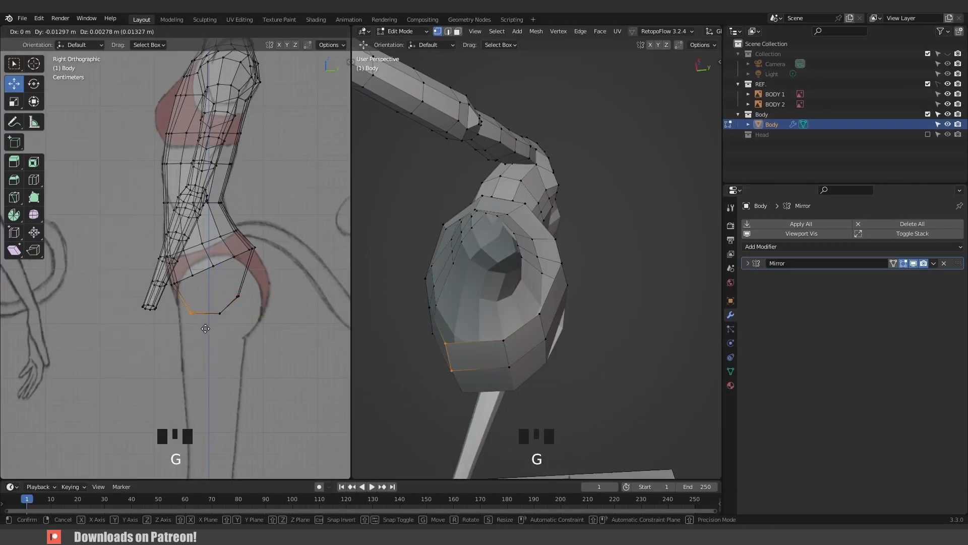
{"action": "left_click", "coordinate": [205, 328]}
{"action": "left_click", "coordinate": [238, 296]}
{"action": "key", "text": "g"}
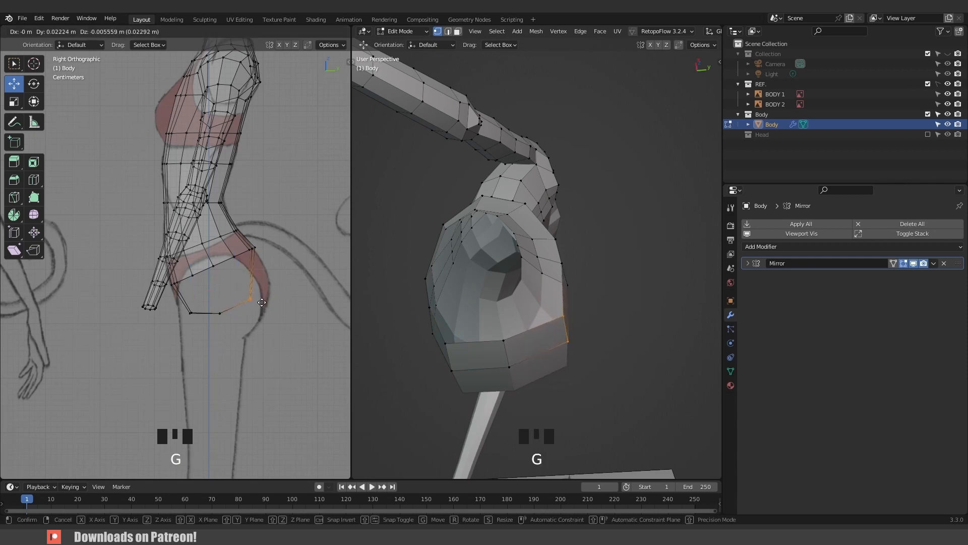
{"action": "left_click", "coordinate": [262, 302]}
Lower the crotch's bottom vertices to the base of the drawn underwear in front view and narrow them to the thigh gap.
{"action": "middle_click_drag", "start_coordinate": [519, 333], "coordinate": [516, 356]}
{"action": "key", "text": "KP_1"}
{"action": "middle_click_drag", "start_coordinate": [650, 390], "coordinate": [648, 413], "text": "shift"}
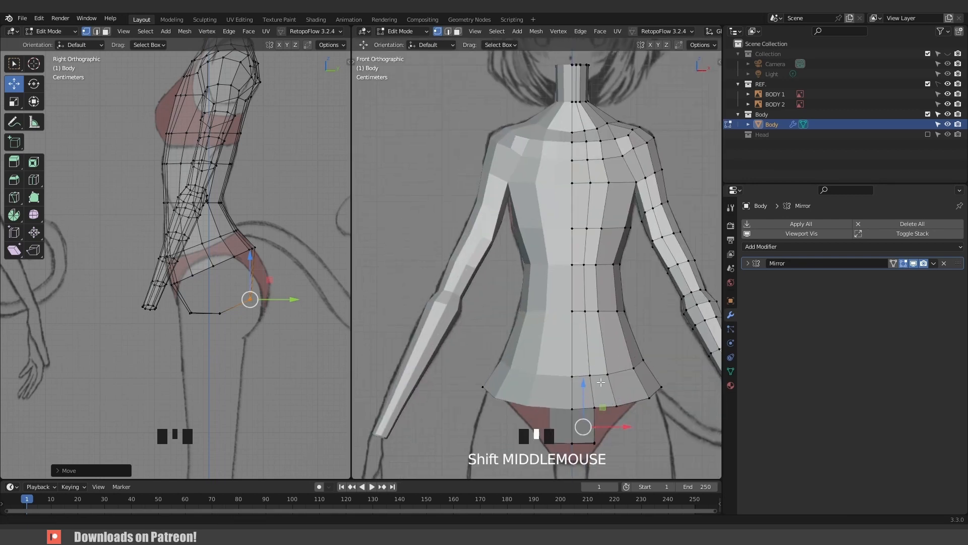
{"action": "scroll", "coordinate": [636, 353], "scroll_direction": "up", "scroll_amount": 2}
{"action": "key", "text": "alt+z"}
{"action": "left_click_drag", "start_coordinate": [629, 339], "coordinate": [544, 289]}
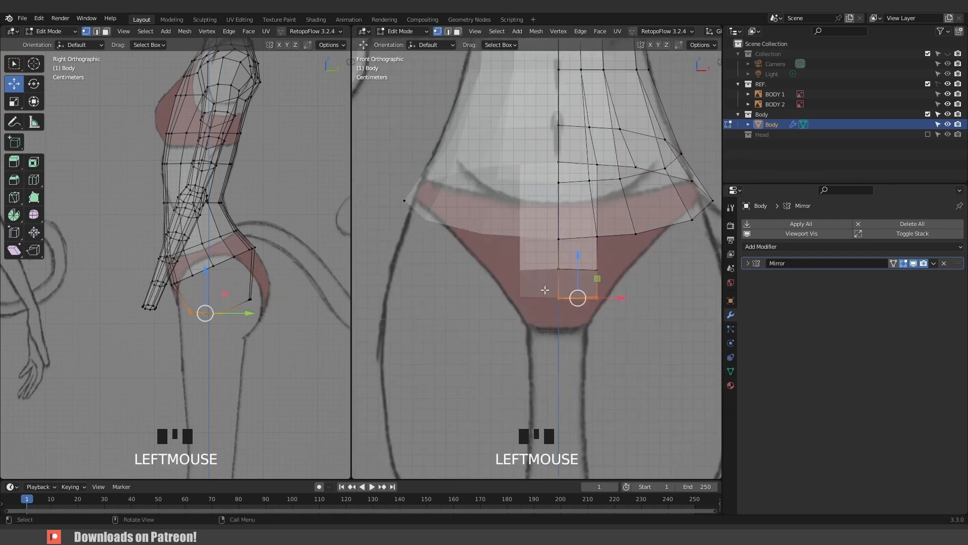
{"action": "key", "text": "g"}
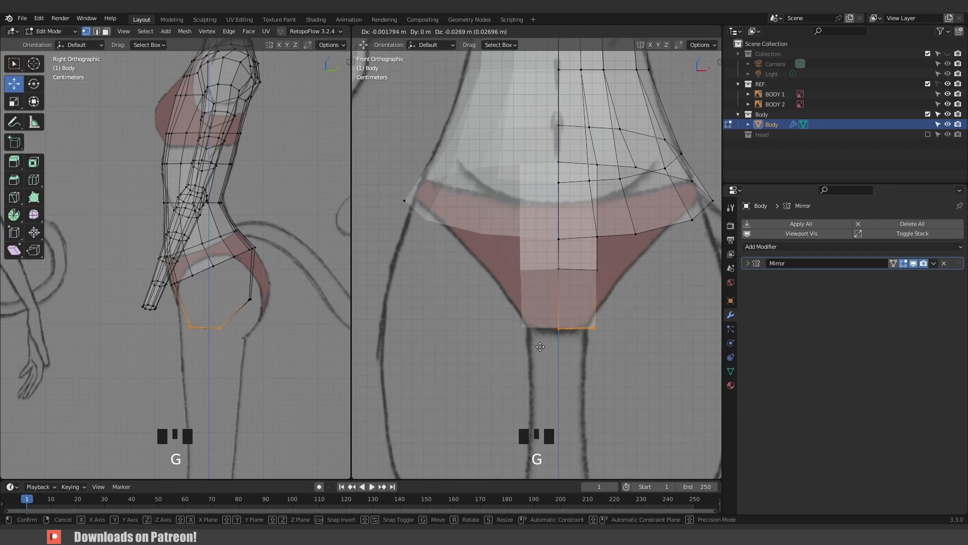
{"action": "left_click", "coordinate": [540, 347]}
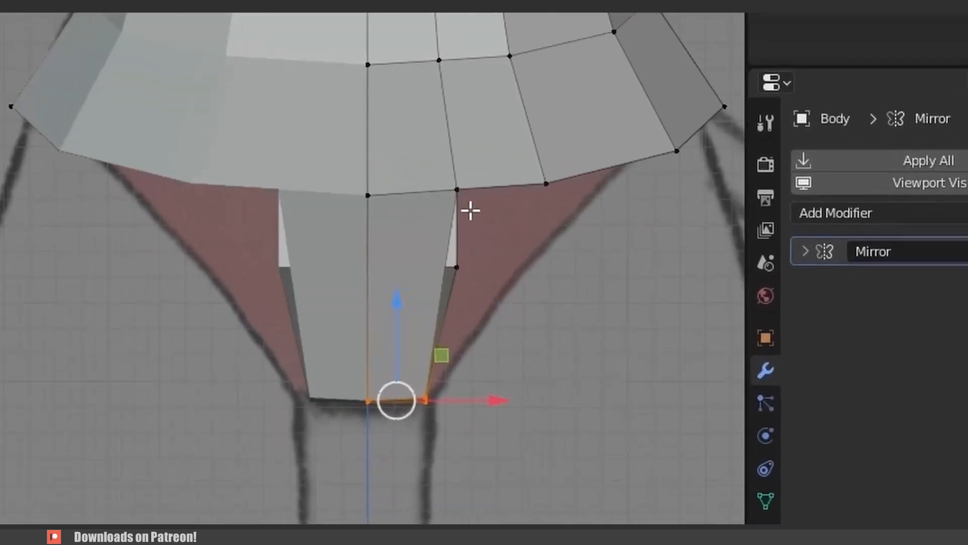
Move the two inner vertices of the front leg opening outward and down onto the drawn underwear line.
{"action": "left_click", "coordinate": [471, 211]}
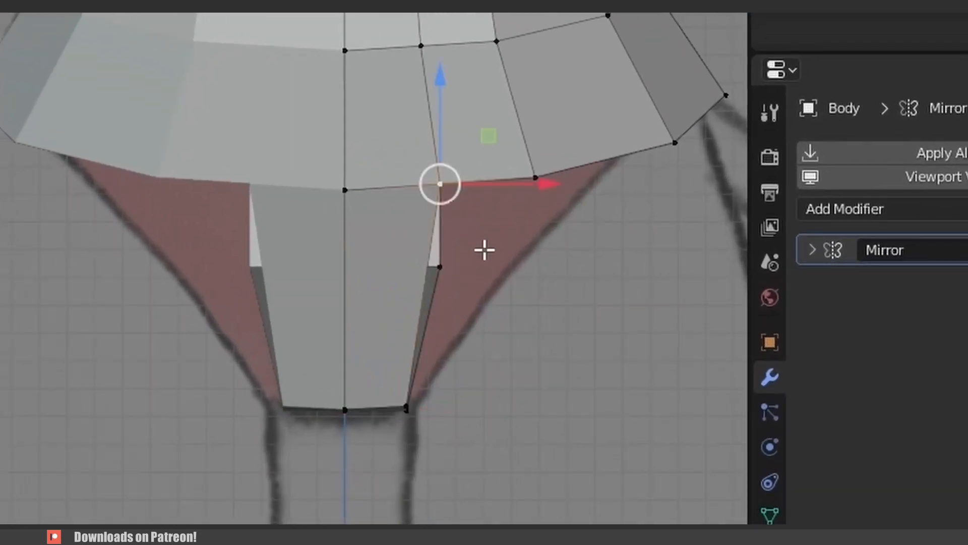
{"action": "key", "text": "g"}
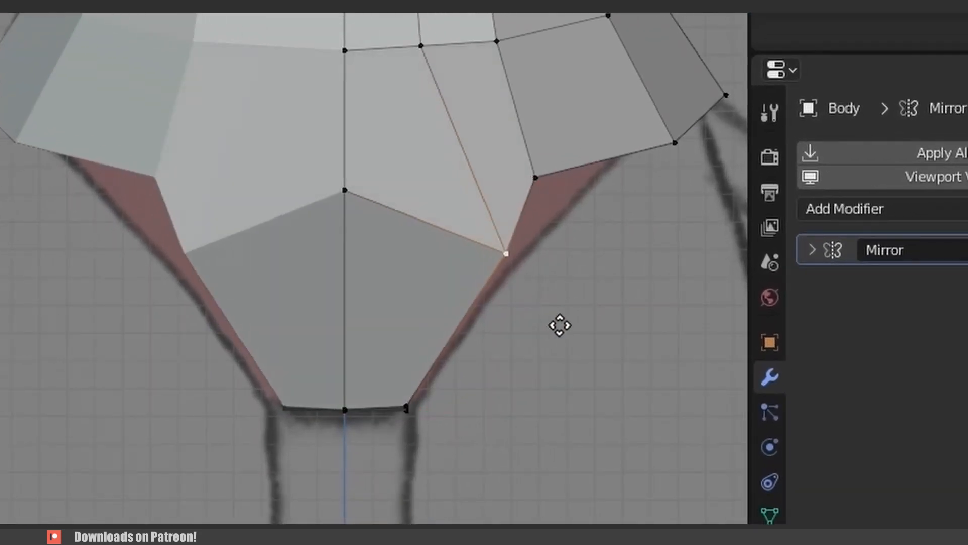
{"action": "left_click", "coordinate": [560, 324]}
{"action": "left_click", "coordinate": [539, 175]}
{"action": "key", "text": "g"}
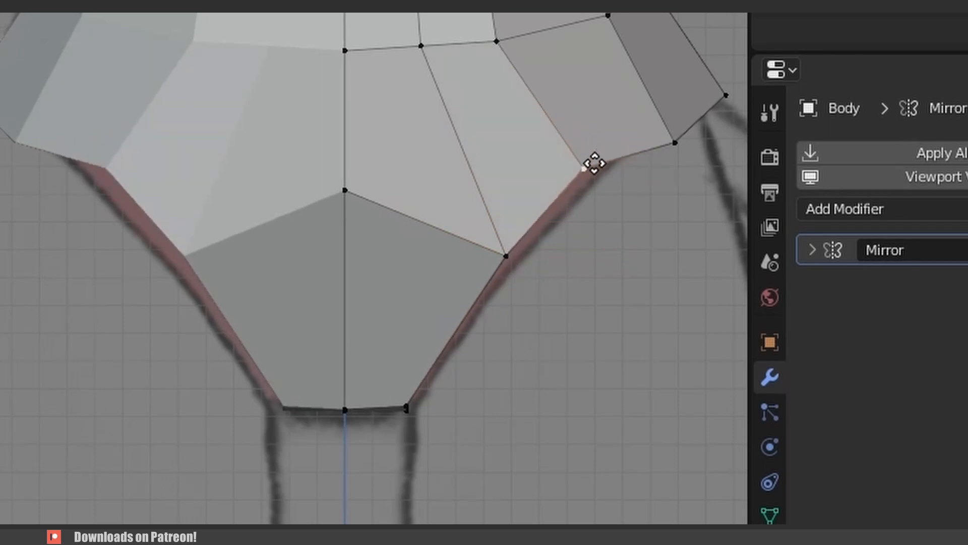
{"action": "left_click", "coordinate": [596, 183]}
Move the two outermost vertices of the leg opening onto the upper end of the drawn underwear line at the hip.
{"action": "left_click", "coordinate": [675, 143]}
{"action": "key", "text": "g"}
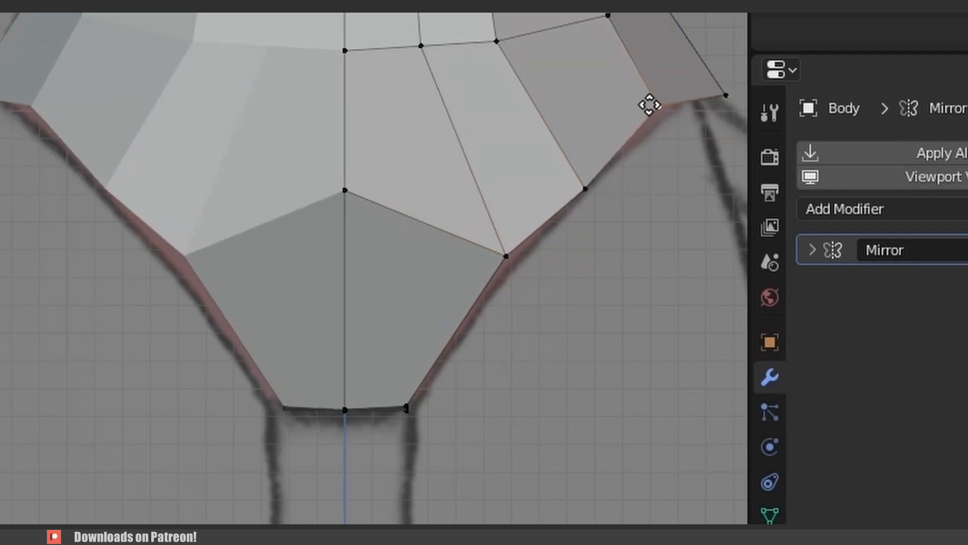
{"action": "left_click", "coordinate": [653, 105]}
{"action": "left_click", "coordinate": [721, 96]}
{"action": "key", "text": "g"}
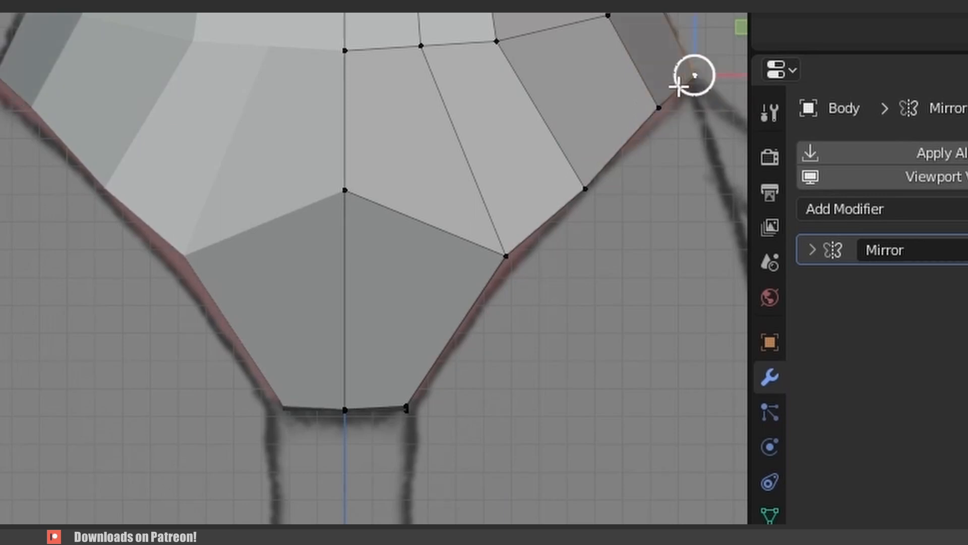
{"action": "left_click", "coordinate": [678, 87]}
Lower the front centre vertex about 0.028 m and shift the hip vertex above the leg opening outward about 0.009 m.
{"action": "left_click", "coordinate": [345, 191]}
{"action": "key", "text": "g"}
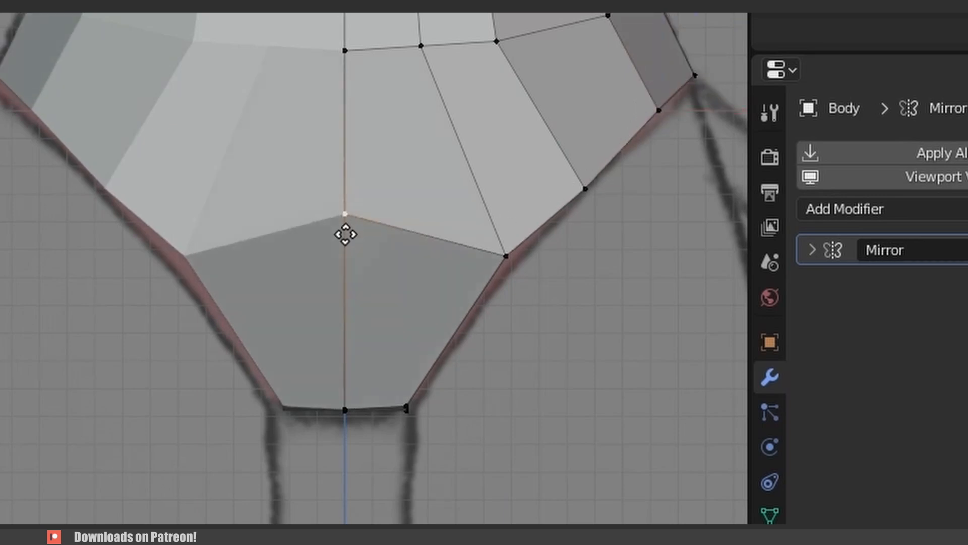
{"action": "left_click", "coordinate": [346, 268]}
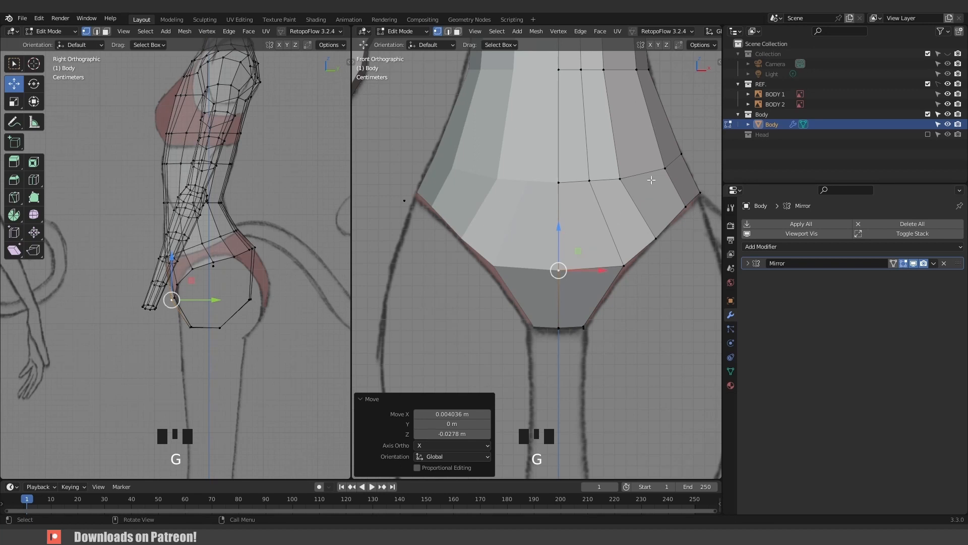
{"action": "left_click", "coordinate": [630, 180]}
{"action": "key", "text": "g"}
{"action": "left_click", "coordinate": [640, 179]}
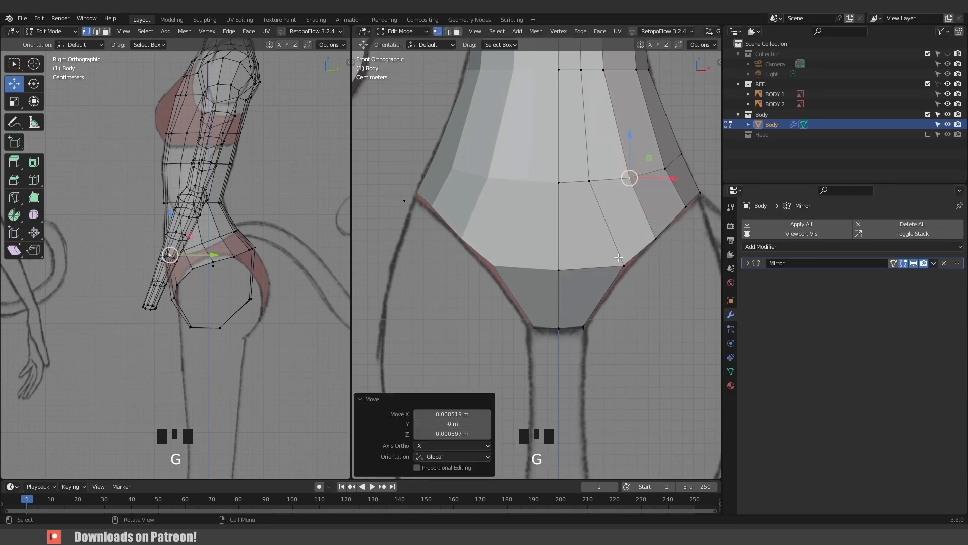
{"action": "left_click", "coordinate": [625, 268]}
{"action": "left_click_drag", "start_coordinate": [624, 268], "coordinate": [624, 269]}
Extrude the leg opening's edge loop about 0.13 m downward in front view to start the thigh.
{"action": "scroll", "coordinate": [621, 264], "scroll_direction": "down", "scroll_amount": 3}
{"action": "mouse_move", "coordinate": [620, 264]}
{"action": "middle_mouse_down"}
{"action": "mouse_move", "coordinate": [506, 242]}
{"action": "mouse_move", "coordinate": [595, 255]}
{"action": "mouse_move", "coordinate": [585, 252]}
{"action": "mouse_move", "coordinate": [608, 275]}
{"action": "middle_mouse_up"}
{"action": "scroll", "coordinate": [505, 242], "scroll_direction": "down", "scroll_amount": 2}
{"action": "left_click", "coordinate": [575, 243], "text": "alt"}
{"action": "key", "text": "KP_1"}
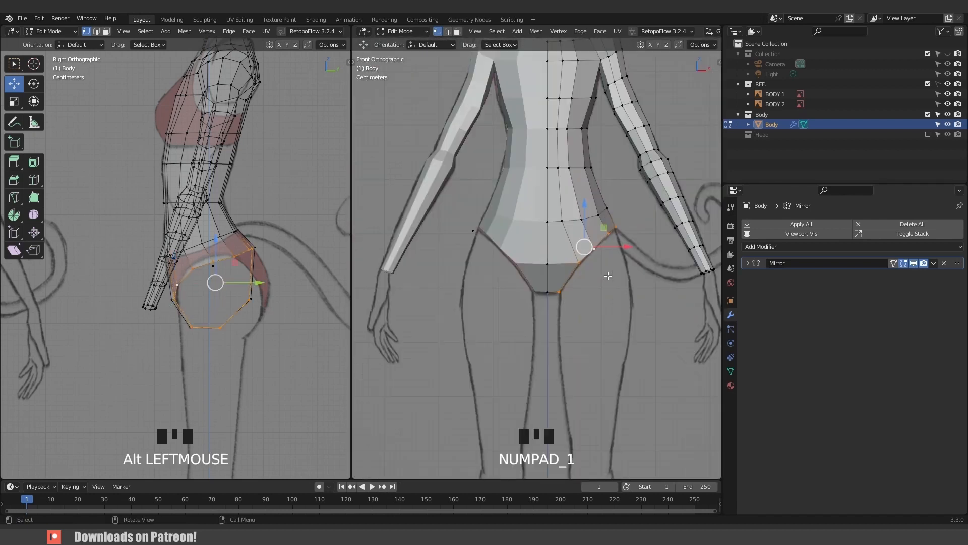
{"action": "scroll", "coordinate": [580, 278], "scroll_direction": "up", "scroll_amount": 3}
{"action": "key", "text": "e"}
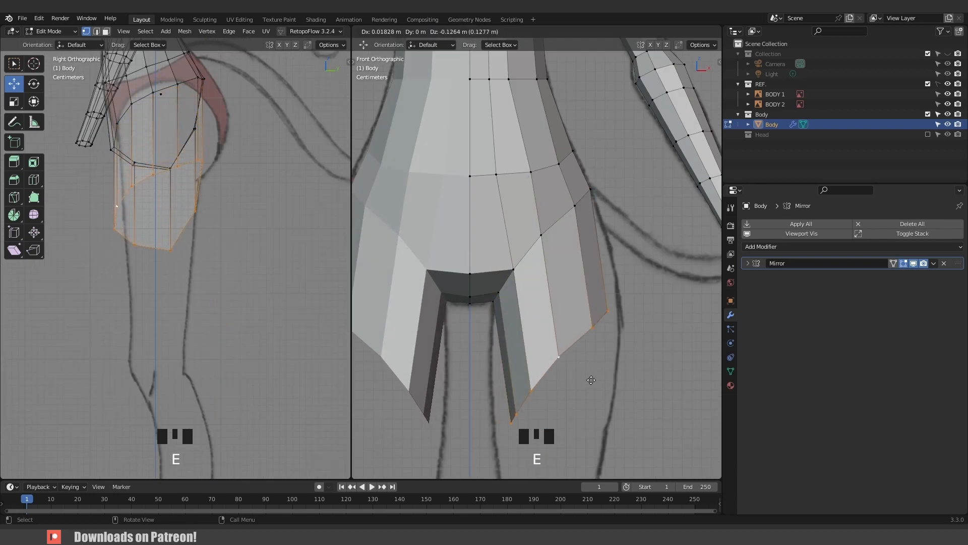
{"action": "left_click", "coordinate": [591, 380]}
Flatten the thigh's lower edge loop by scaling it to 0 along Z.
{"action": "key", "text": "s"}
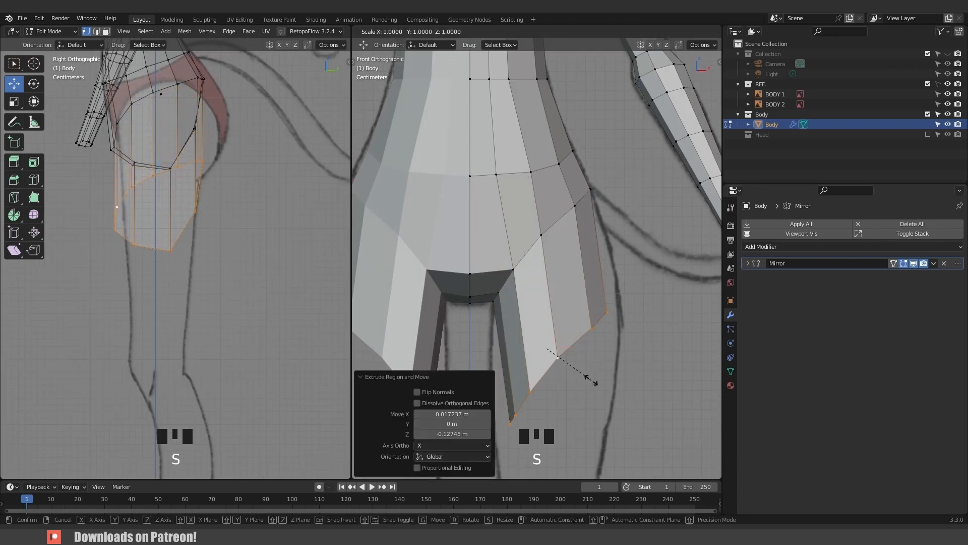
{"action": "key", "text": "z"}
{"action": "key", "text": "0"}
{"action": "key", "text": "Return"}
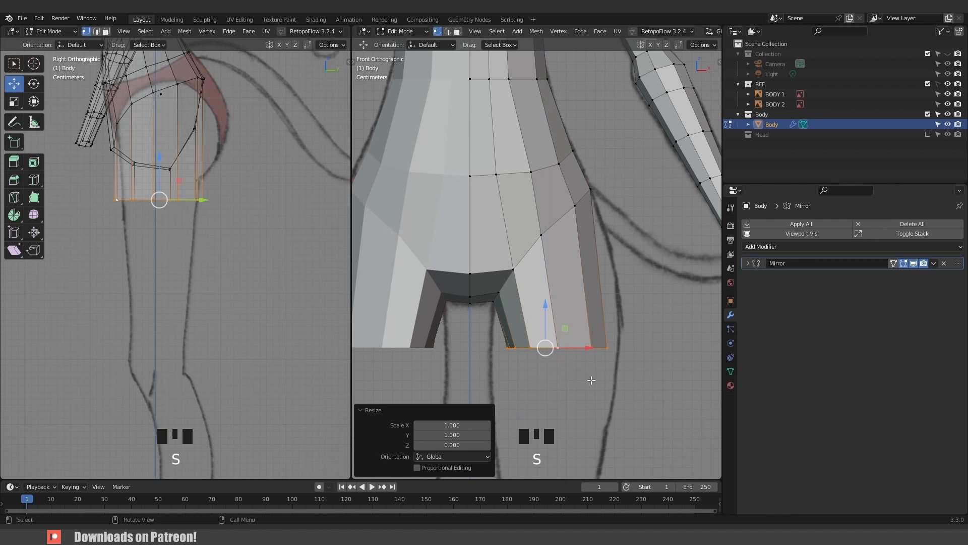
Enlarge the thigh's lower loop by about 1.36 and narrow it along Y to fit the side reference.
{"action": "middle_click_drag", "start_coordinate": [602, 364], "coordinate": [601, 314], "text": "shift"}
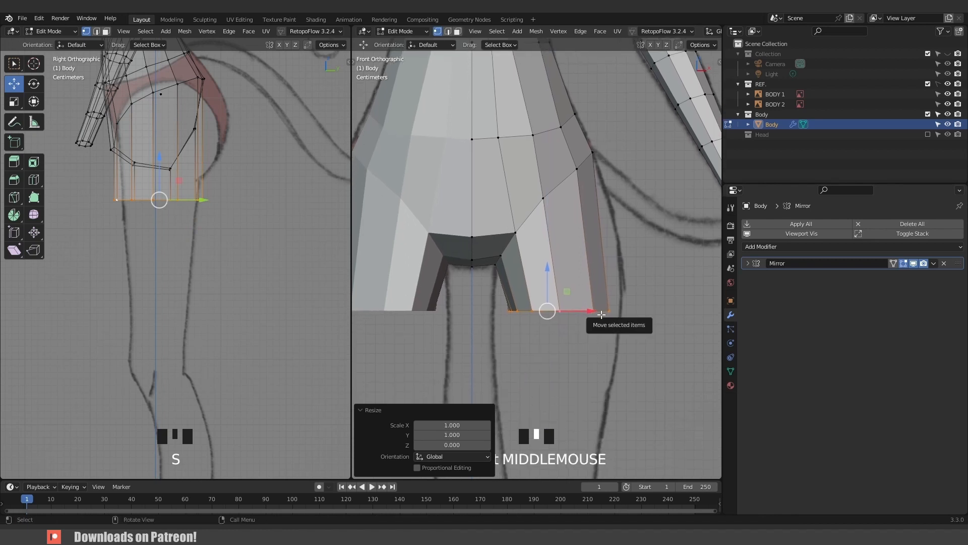
{"action": "key", "text": "s"}
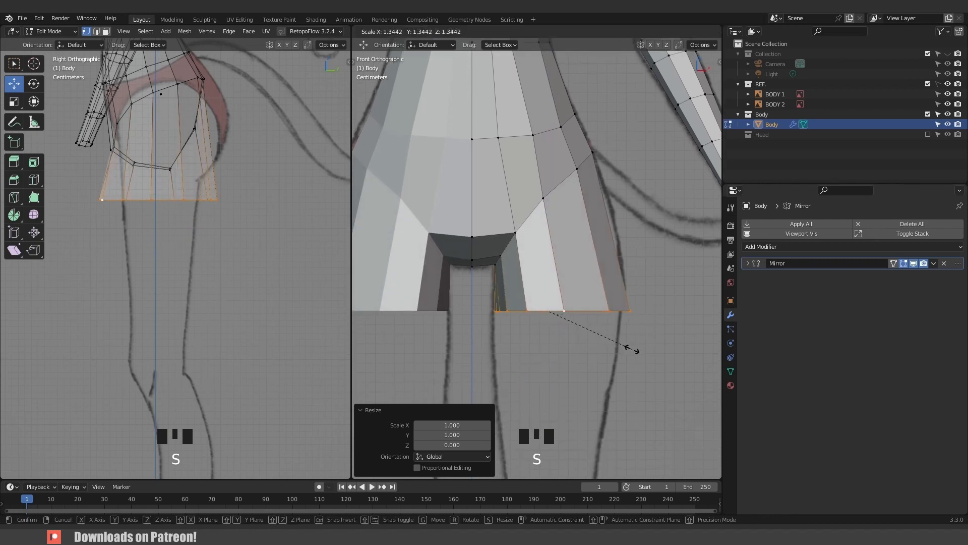
{"action": "left_click", "coordinate": [633, 348]}
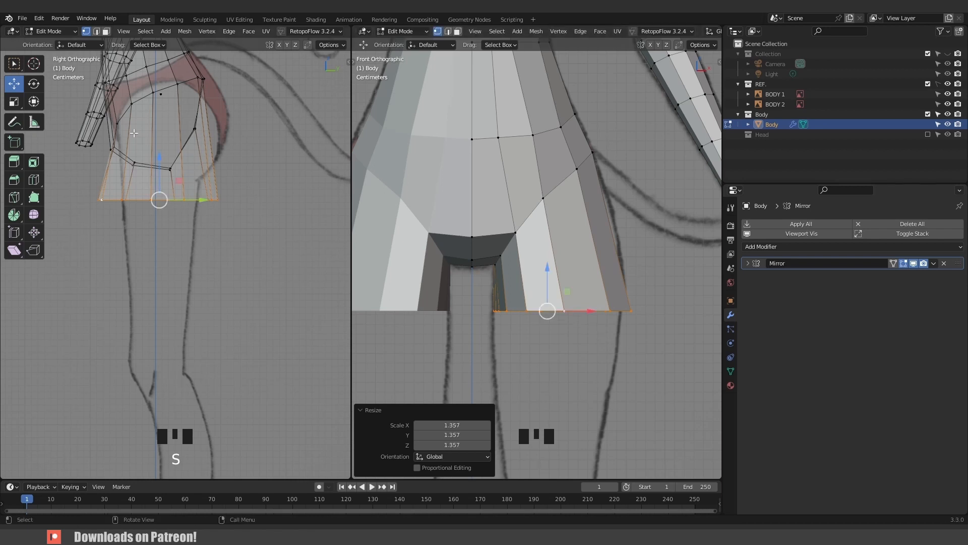
{"action": "key", "text": "s"}
{"action": "key", "text": "y"}
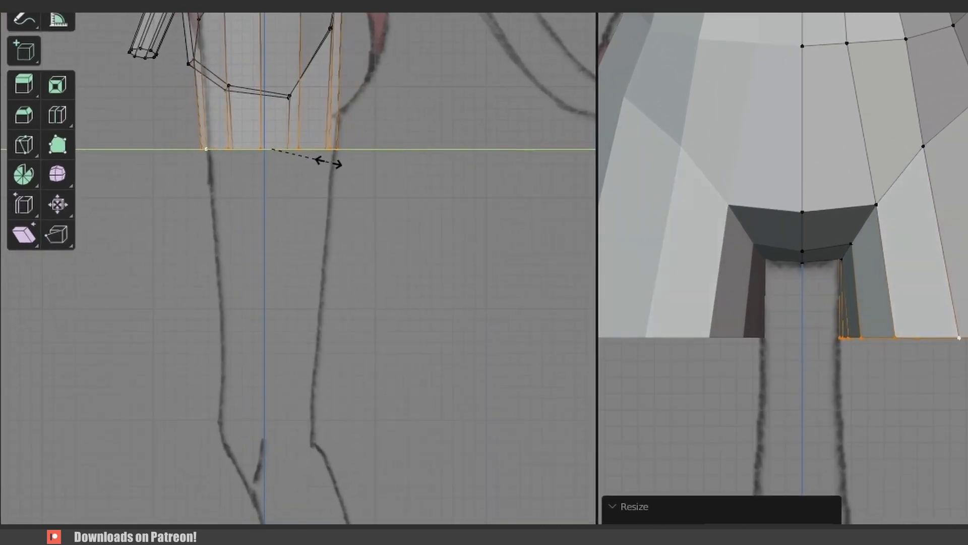
{"action": "left_click", "coordinate": [323, 162]}
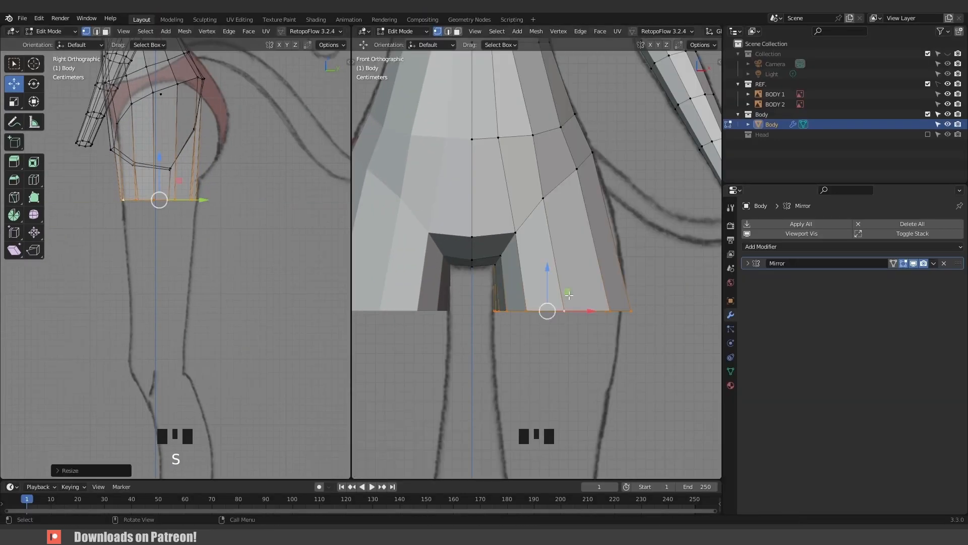
Shape the thigh's lower loop into a regular circle and rotate it about -54° around Z to untwist the faces.
{"action": "middle_click_drag", "start_coordinate": [569, 295], "coordinate": [574, 205]}
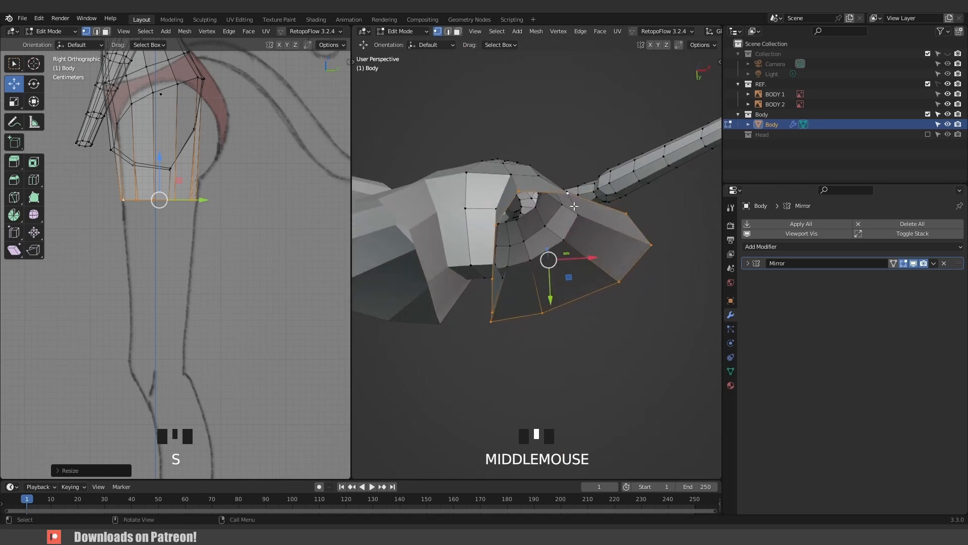
{"action": "right_click", "coordinate": [550, 194]}
{"action": "mouse_move", "coordinate": [547, 180]}
{"action": "left_click", "coordinate": [608, 191]}
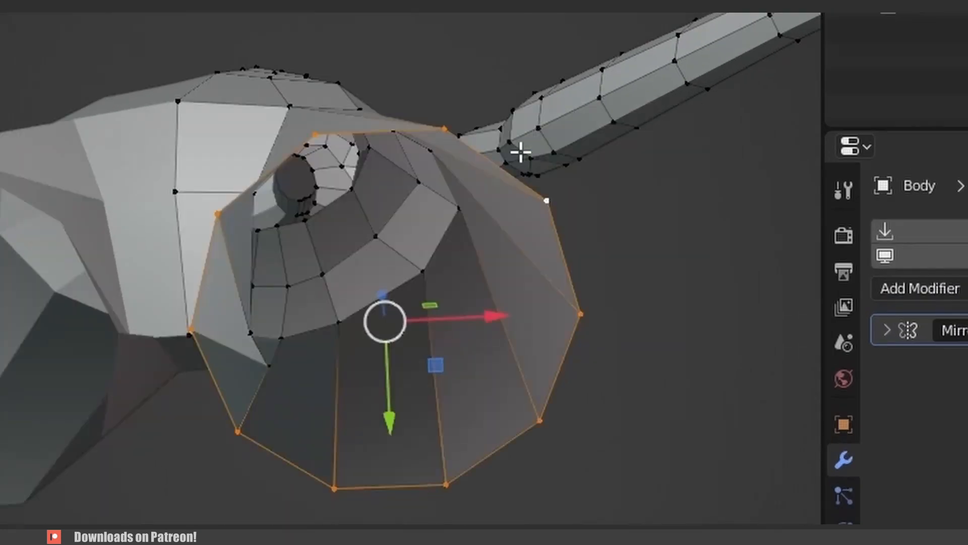
{"action": "middle_click_drag", "start_coordinate": [476, 308], "coordinate": [575, 352]}
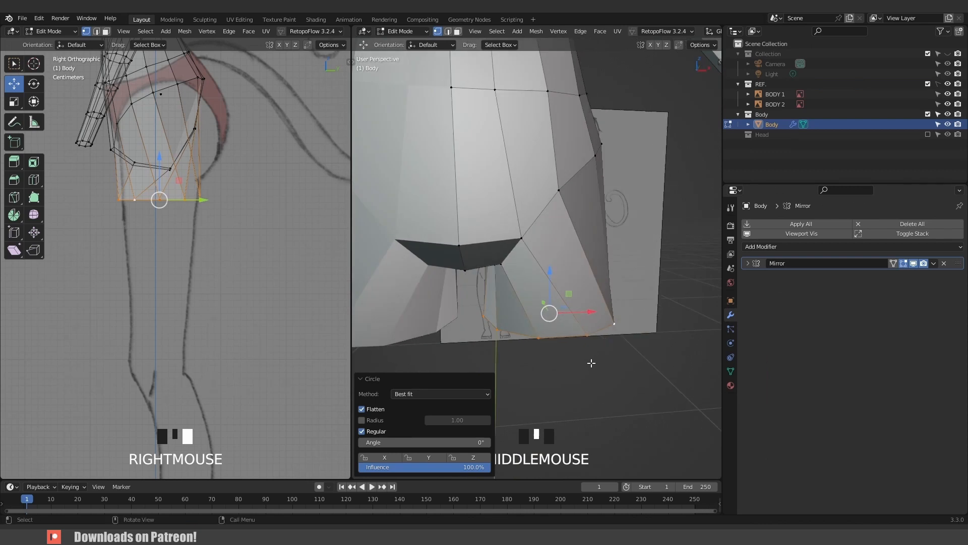
{"action": "key", "text": "r"}
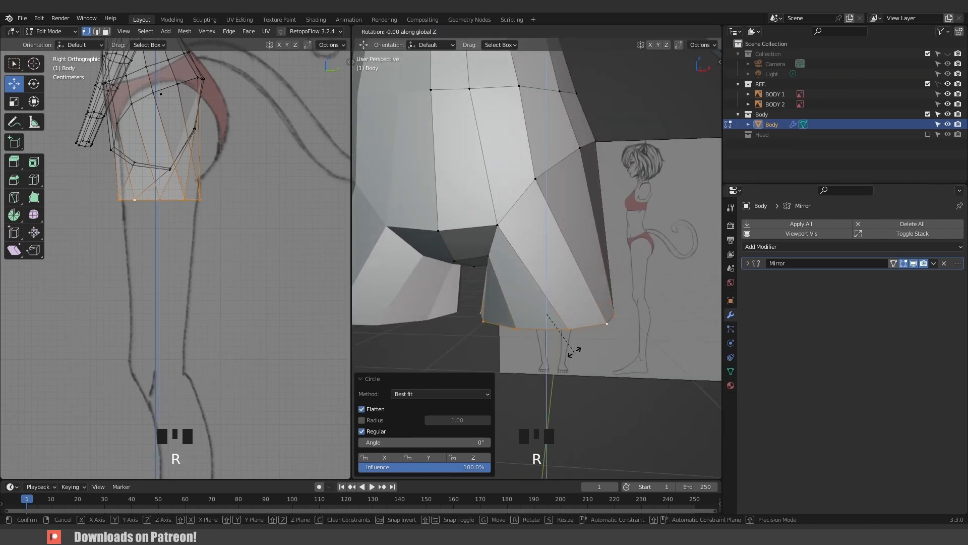
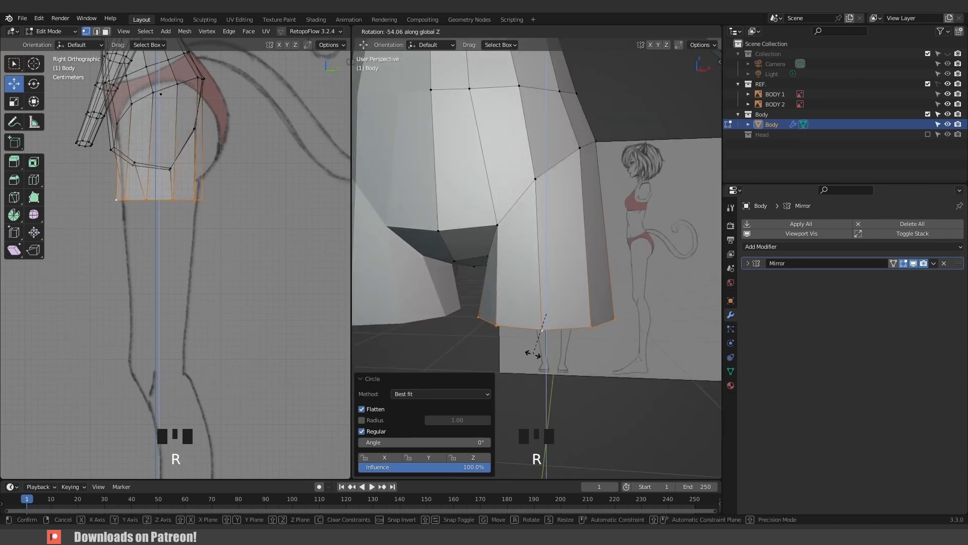
{"action": "left_click", "coordinate": [533, 353]}
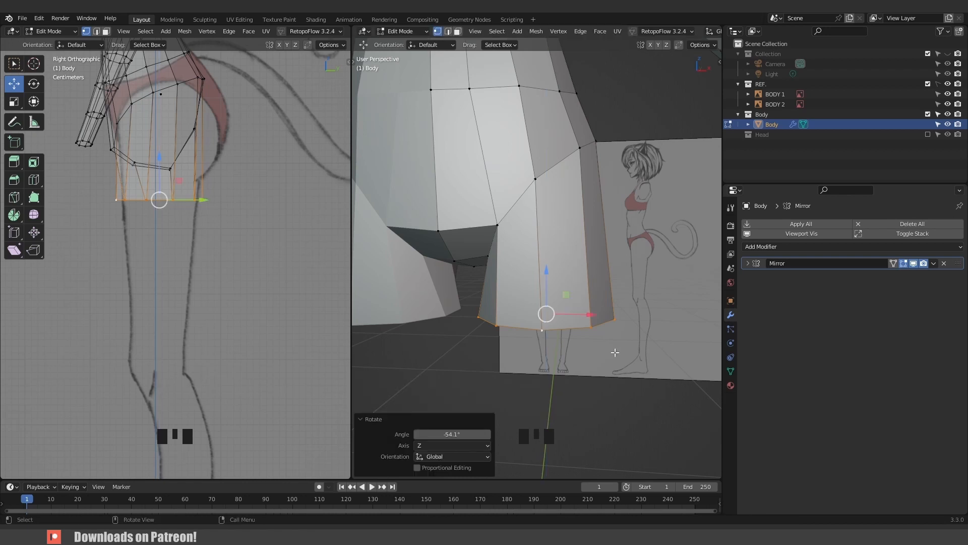
Narrow the circular thigh loop along Y to match the leg outline in side view.
{"action": "key", "text": "s"}
{"action": "key", "text": "y"}
{"action": "left_click", "coordinate": [269, 254]}
{"action": "key", "text": "KP_1"}
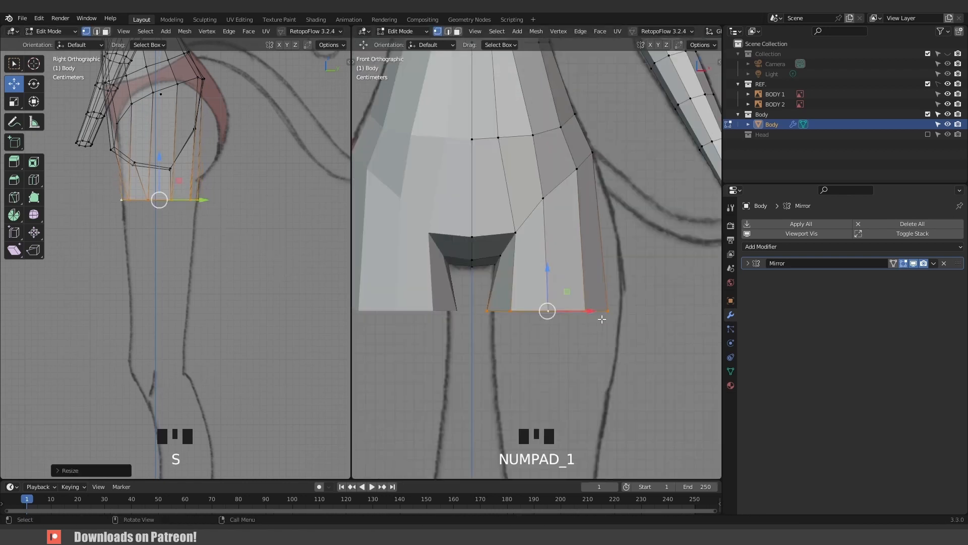
Edge-slide the two vertices between the buttocks down toward the crotch by a factor of about 0.4.
{"action": "left_click_drag", "start_coordinate": [601, 317], "coordinate": [614, 320]}
{"action": "middle_click_drag", "start_coordinate": [619, 321], "coordinate": [581, 222]}
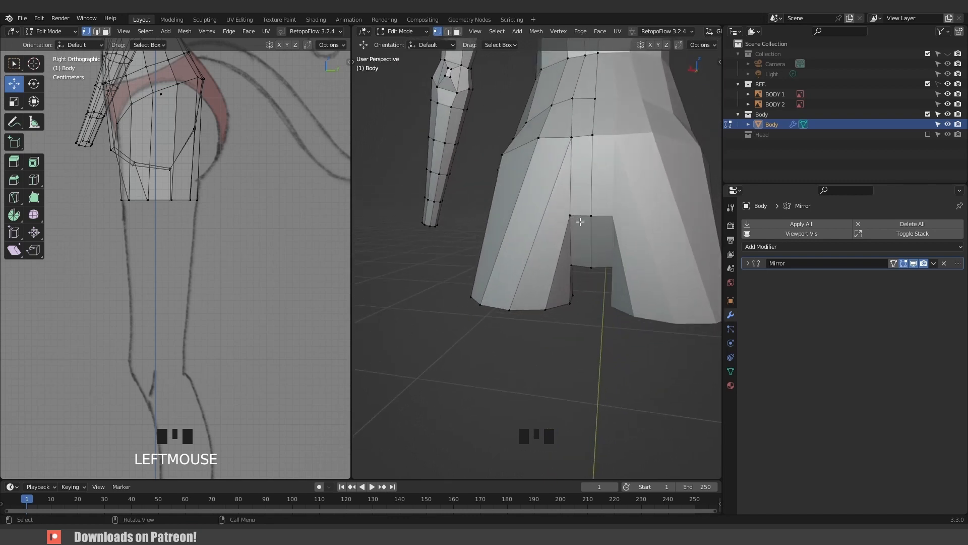
{"action": "left_click", "coordinate": [572, 216], "text": "shift"}
{"action": "left_click", "coordinate": [591, 215], "text": "shift"}
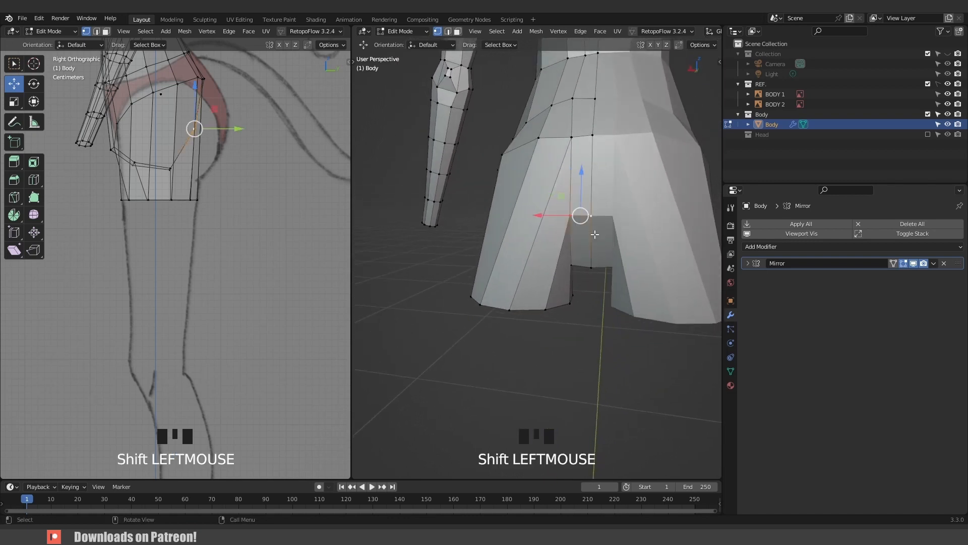
{"action": "key", "text": "g"}
{"action": "key", "text": "g"}
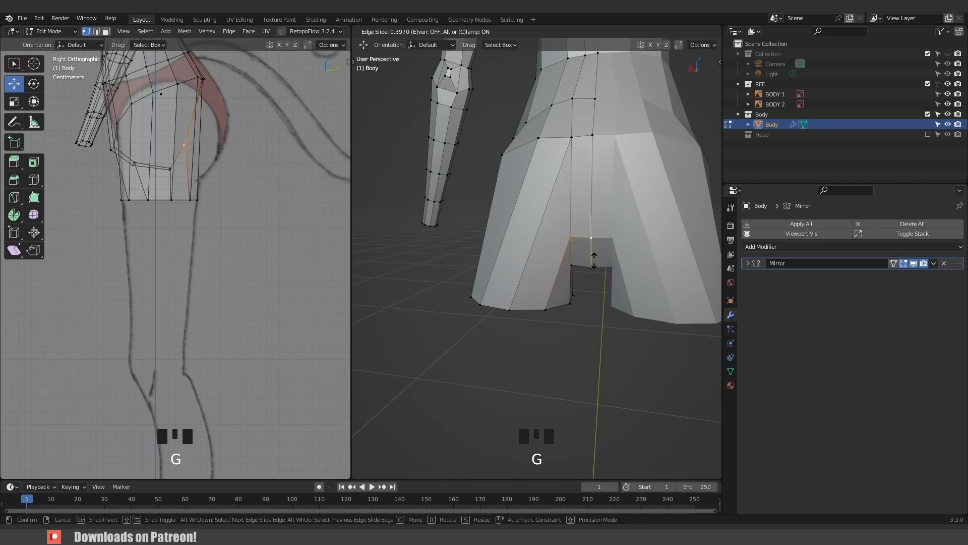
{"action": "left_click", "coordinate": [593, 259]}
Cut an edge loop across the back of the upper thigh and move its inner vertex about 0.03 m toward the body's centre.
{"action": "middle_click_drag", "start_coordinate": [593, 253], "coordinate": [583, 211]}
{"action": "key", "text": "ctrl+r"}
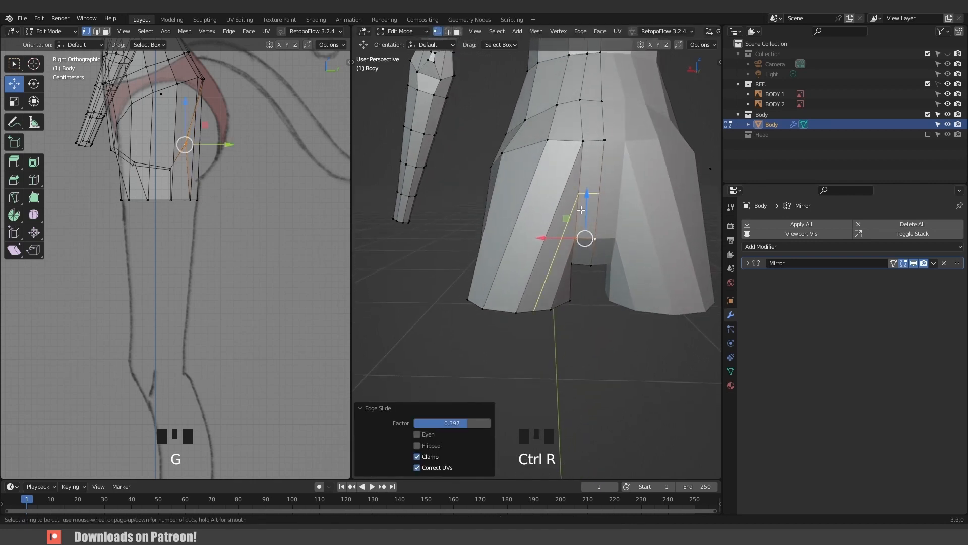
{"action": "left_click", "coordinate": [535, 193]}
{"action": "left_click", "coordinate": [552, 237]}
{"action": "middle_click_drag", "start_coordinate": [554, 239], "coordinate": [560, 258]}
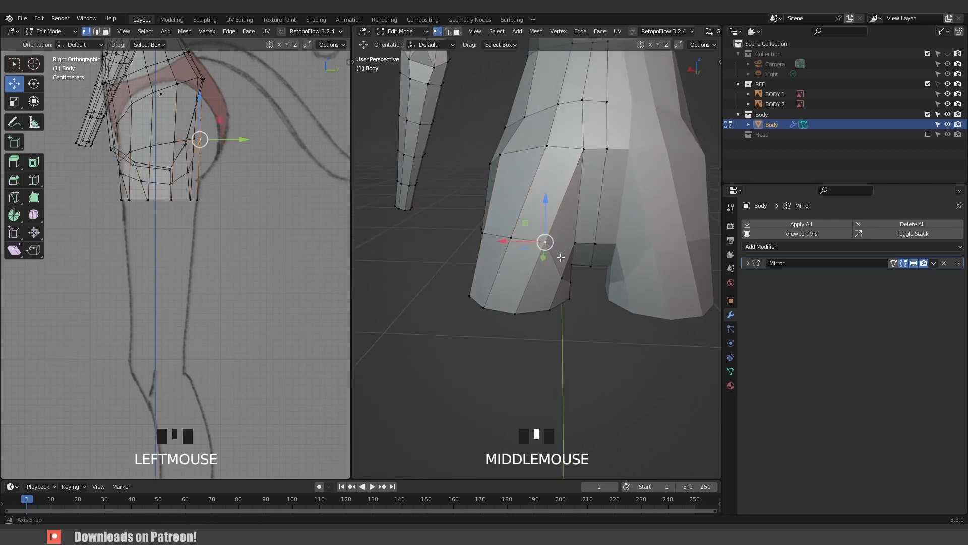
{"action": "key", "text": "g"}
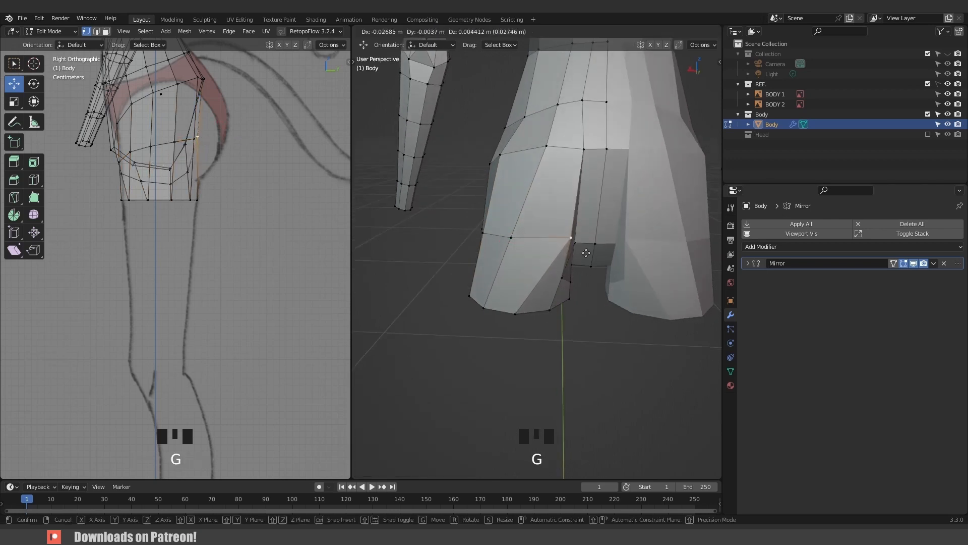
{"action": "left_click", "coordinate": [591, 253]}
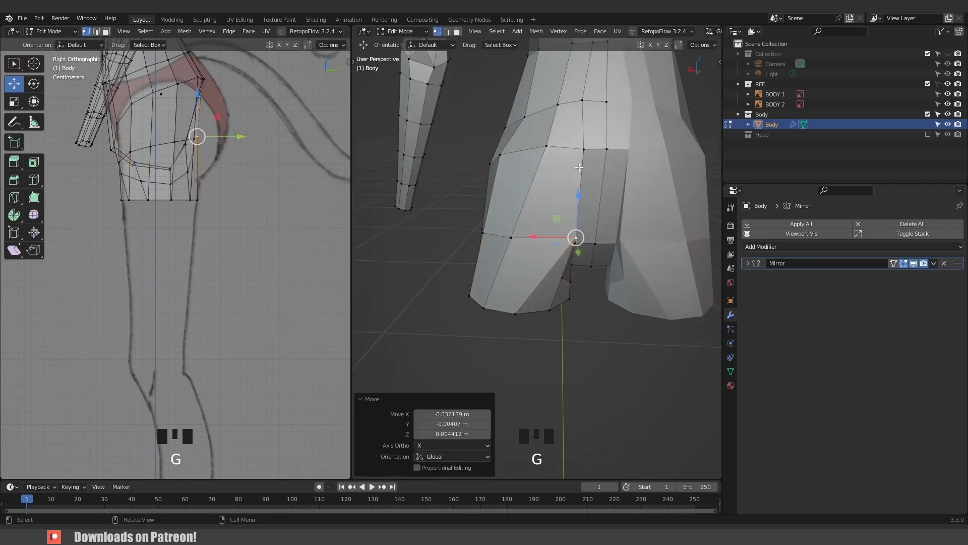
Move the inner buttock vertex toward the centre line and shift the rear crotch vertex about 0.02 m forward along Y.
{"action": "left_click", "coordinate": [580, 167]}
{"action": "key", "text": "g"}
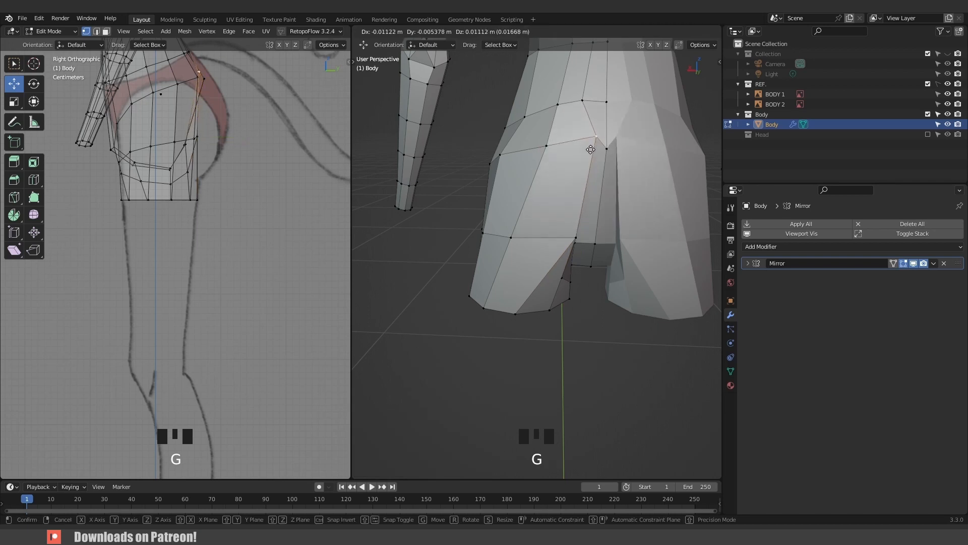
{"action": "left_click", "coordinate": [589, 151]}
{"action": "left_click", "coordinate": [595, 244]}
{"action": "middle_click_drag", "start_coordinate": [596, 243], "coordinate": [602, 284]}
{"action": "left_click_drag", "start_coordinate": [598, 294], "coordinate": [598, 275]}
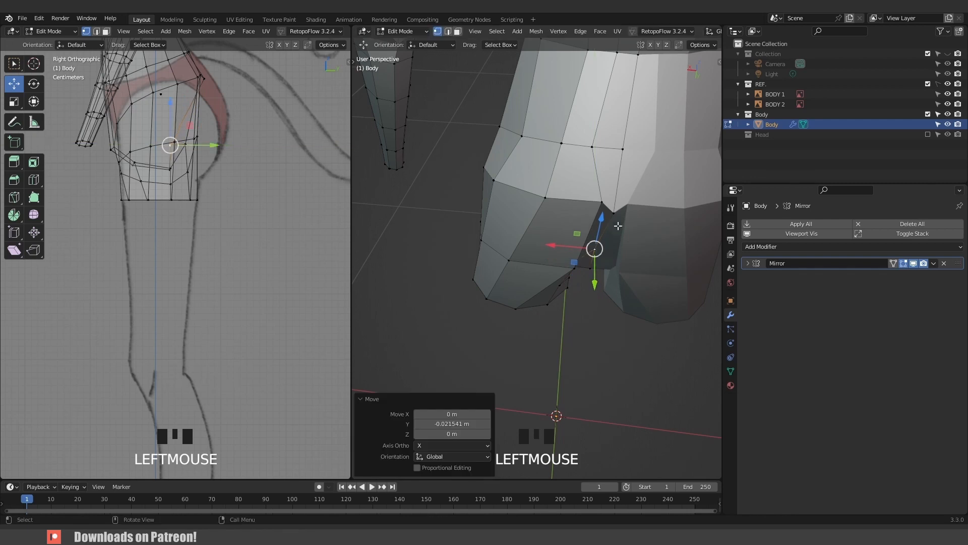
Shift the vertices in the crease between the buttocks forward along Y, the first by about 0.015 m.
{"action": "left_click", "coordinate": [610, 231]}
{"action": "left_click_drag", "start_coordinate": [617, 231], "coordinate": [616, 220]}
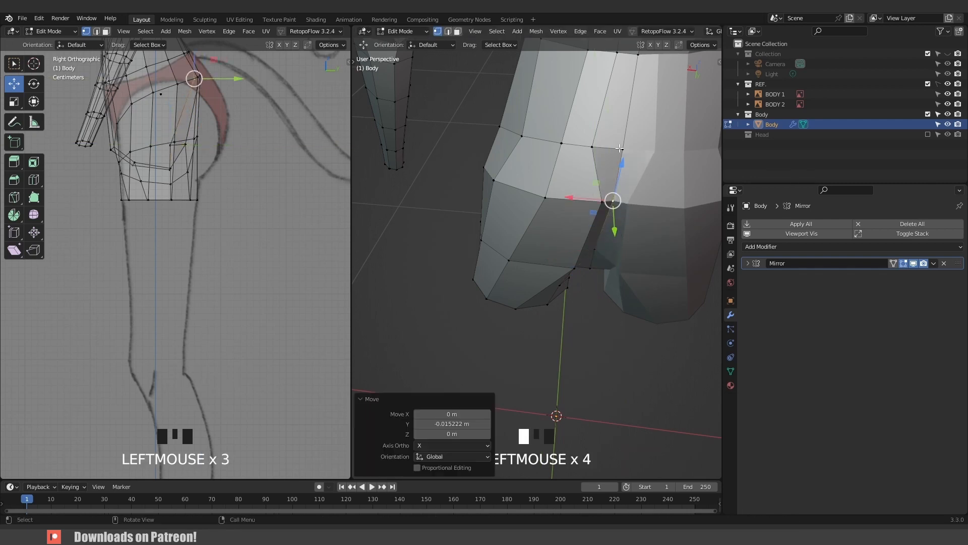
{"action": "left_click", "coordinate": [623, 149]}
{"action": "left_click_drag", "start_coordinate": [624, 171], "coordinate": [624, 167]}
{"action": "middle_click_drag", "start_coordinate": [624, 166], "coordinate": [577, 225]}
Adjust the inner rear vertices of the upper thigh along X to even out the faces below the buttock.
{"action": "left_click", "coordinate": [566, 242]}
{"action": "left_click_drag", "start_coordinate": [534, 236], "coordinate": [546, 241]}
{"action": "left_click", "coordinate": [557, 277]}
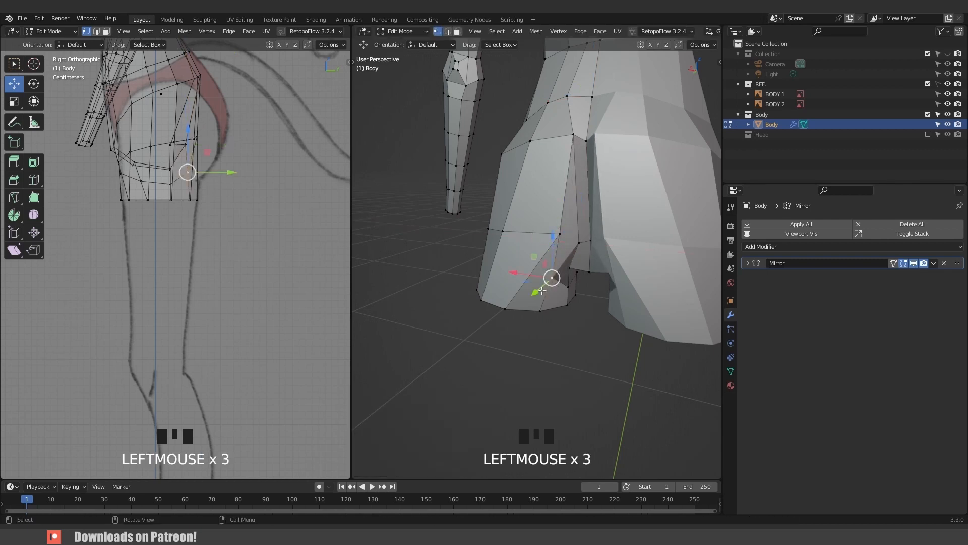
{"action": "left_click_drag", "start_coordinate": [514, 273], "coordinate": [520, 273]}
{"action": "left_click_drag", "start_coordinate": [557, 236], "coordinate": [566, 222]}
{"action": "left_click_drag", "start_coordinate": [521, 255], "coordinate": [533, 255]}
{"action": "left_click", "coordinate": [569, 223]}
{"action": "scroll", "coordinate": [585, 202], "scroll_direction": "up", "scroll_amount": 2}
{"action": "key", "text": "ctrl+z"}
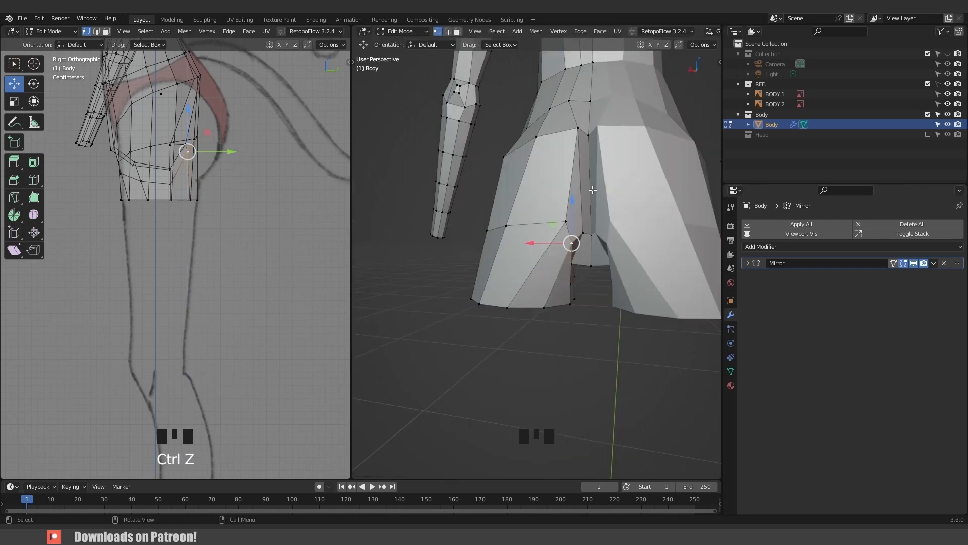
Knife-cut an edge path from the buttock crease across the buttock, up over the hip and back to the centre line.
{"action": "key", "text": "k"}
{"action": "left_click", "coordinate": [602, 195]}
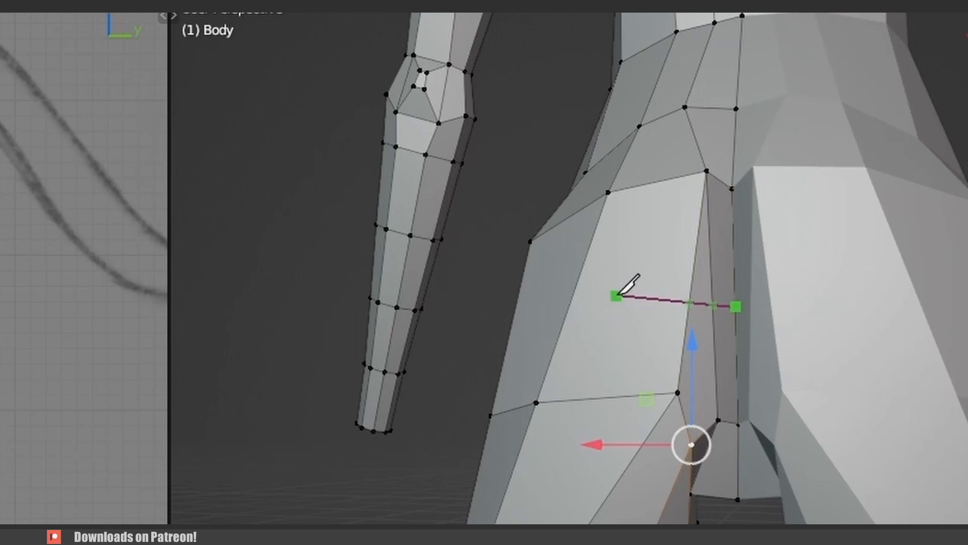
{"action": "middle_click_drag", "start_coordinate": [620, 292], "coordinate": [724, 372]}
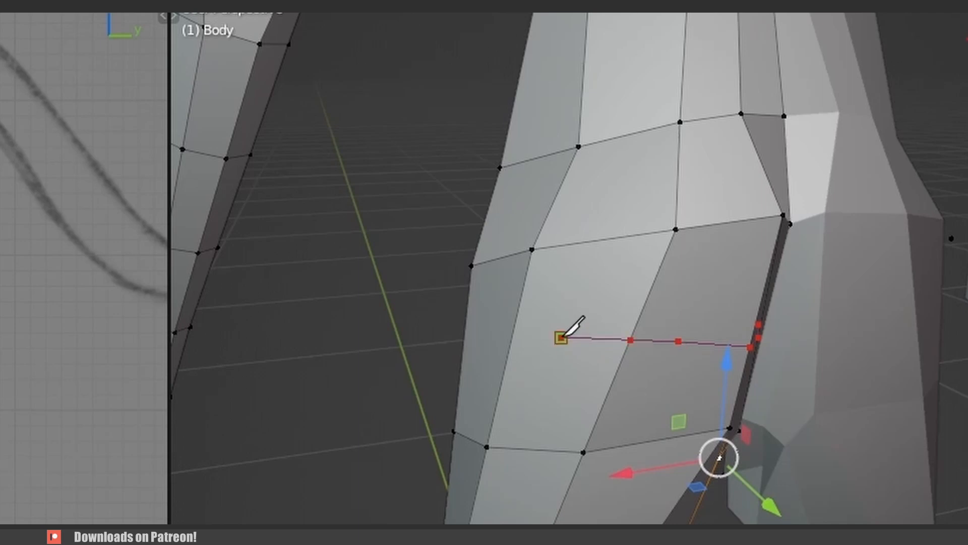
{"action": "left_click", "coordinate": [561, 337]}
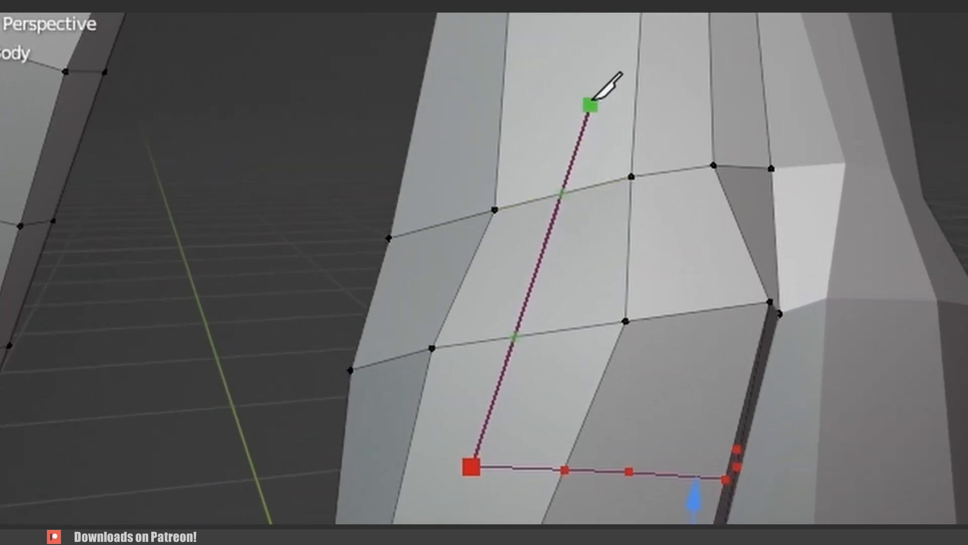
{"action": "left_click", "coordinate": [575, 82]}
{"action": "left_click", "coordinate": [762, 83]}
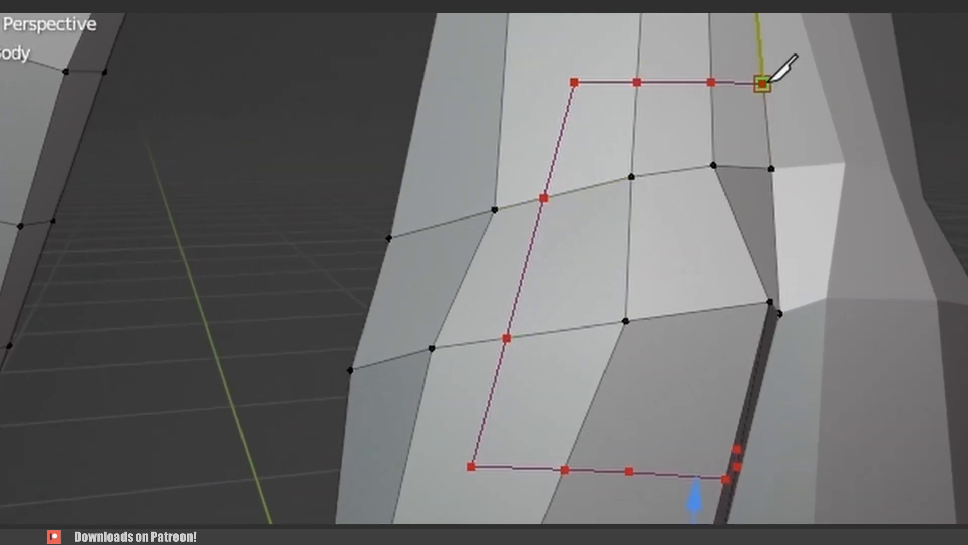
{"action": "key", "text": "Return"}
{"action": "key", "text": "ctrl+z"}
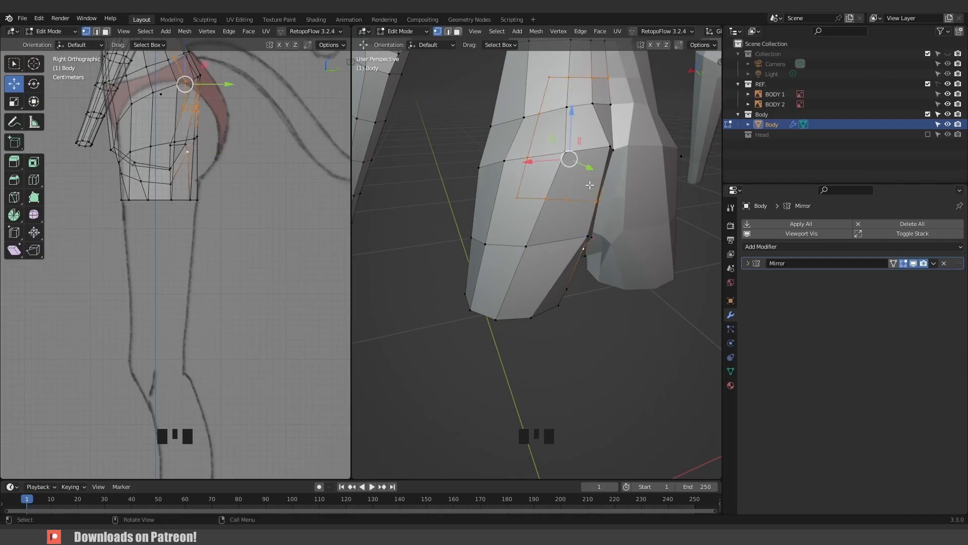
Connect the lower corner of the new cut to the thigh loop vertex and its upper corner to the waist loop vertex.
{"action": "middle_click_drag", "start_coordinate": [589, 185], "coordinate": [614, 162]}
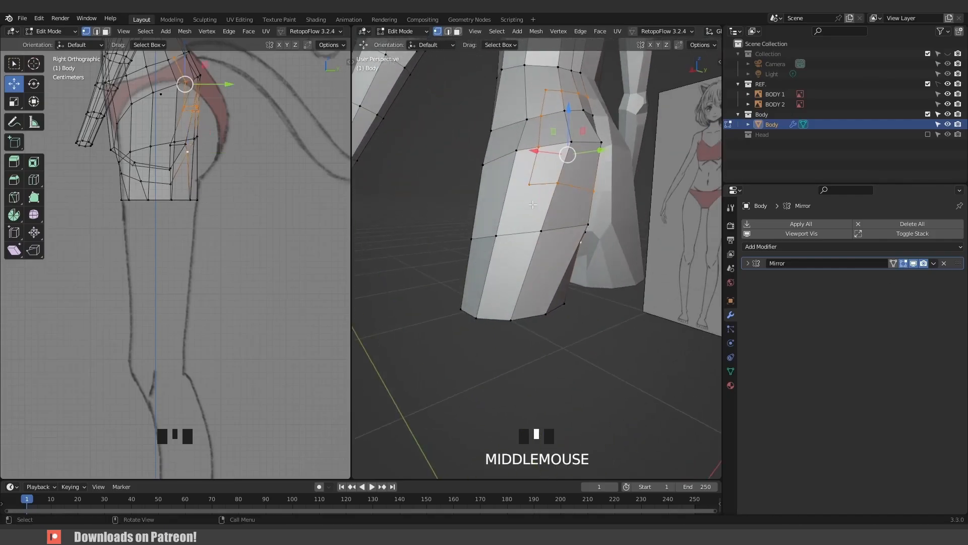
{"action": "left_click", "coordinate": [529, 185]}
{"action": "left_click", "coordinate": [499, 237], "text": "shift"}
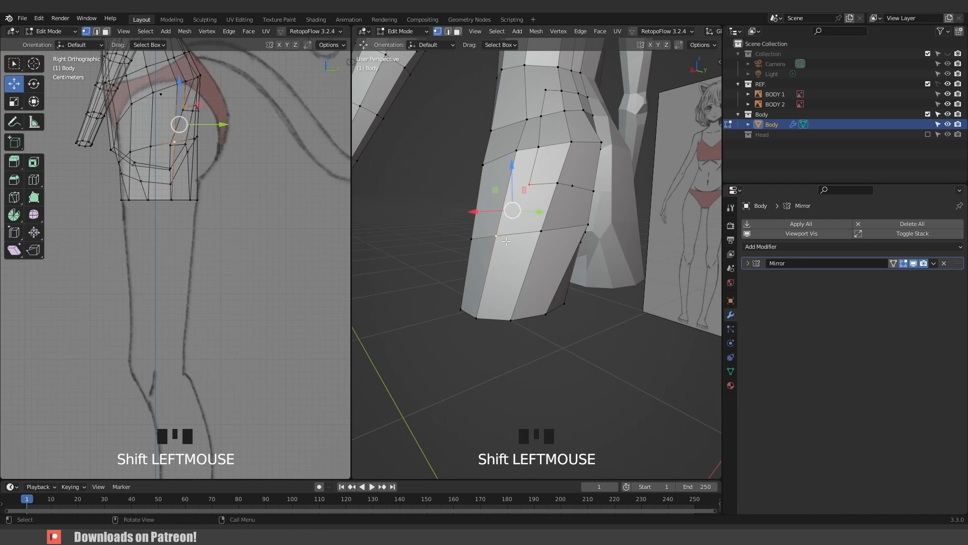
{"action": "key", "text": "j"}
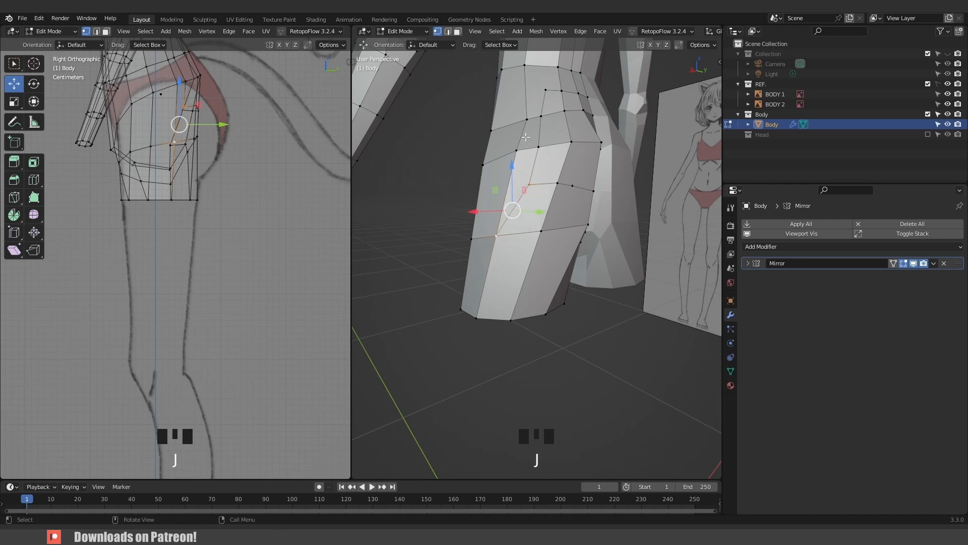
{"action": "middle_click_drag", "start_coordinate": [525, 137], "coordinate": [494, 343]}
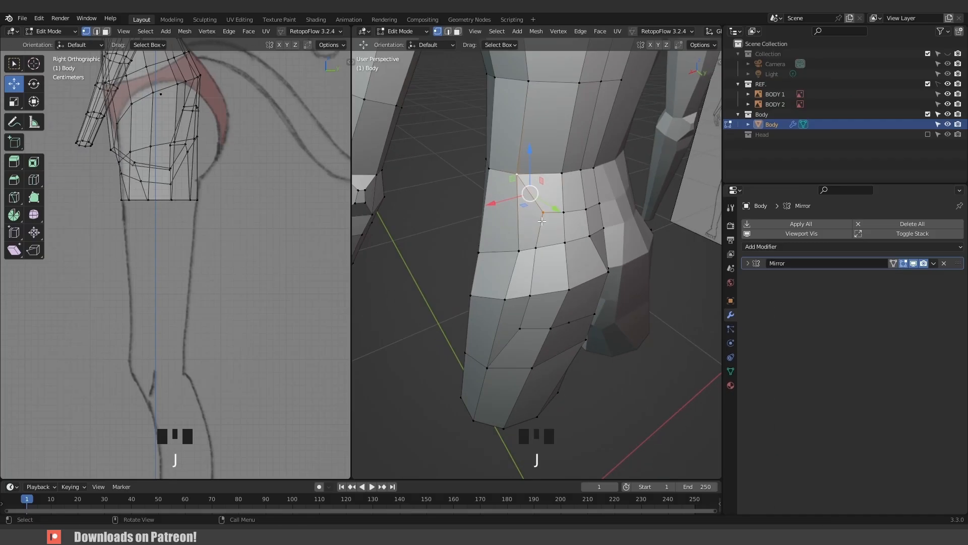
{"action": "scroll", "coordinate": [527, 202], "scroll_direction": "down", "scroll_amount": 3}
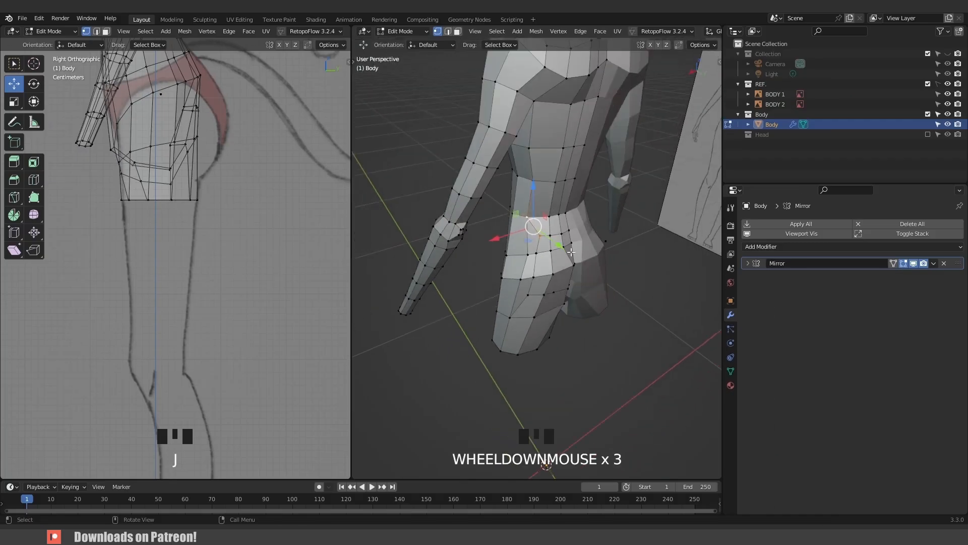
Dissolve the extra vertex in the middle of the horizontal cut across the buttock.
{"action": "middle_click_drag", "start_coordinate": [527, 222], "coordinate": [545, 288]}
{"action": "scroll", "coordinate": [531, 277], "scroll_direction": "up", "scroll_amount": 5}
{"action": "left_click", "coordinate": [519, 290]}
{"action": "key", "text": "x"}
{"action": "left_click", "coordinate": [529, 339]}
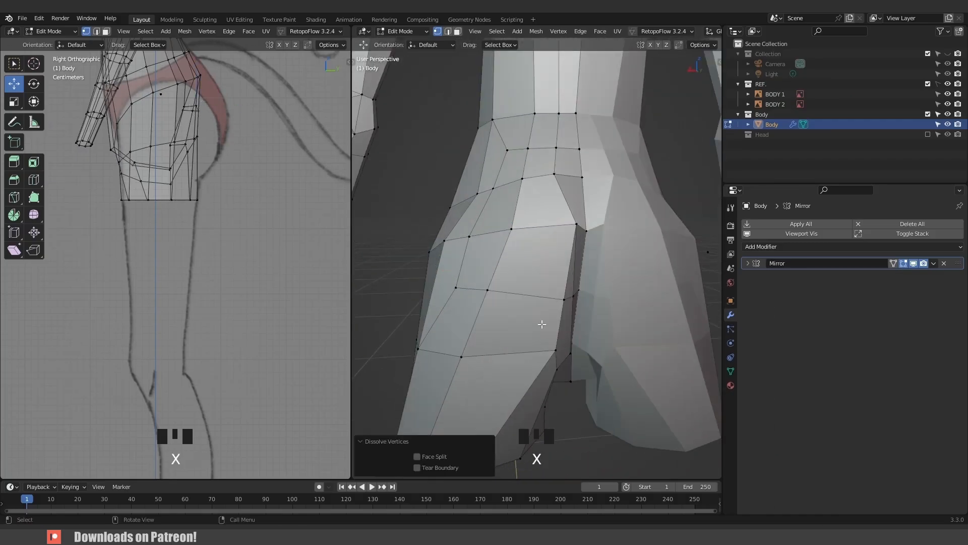
{"action": "mouse_move", "coordinate": [540, 324]}
{"action": "middle_mouse_down"}
{"action": "mouse_move", "coordinate": [564, 325]}
{"action": "mouse_move", "coordinate": [529, 323]}
{"action": "middle_mouse_up"}
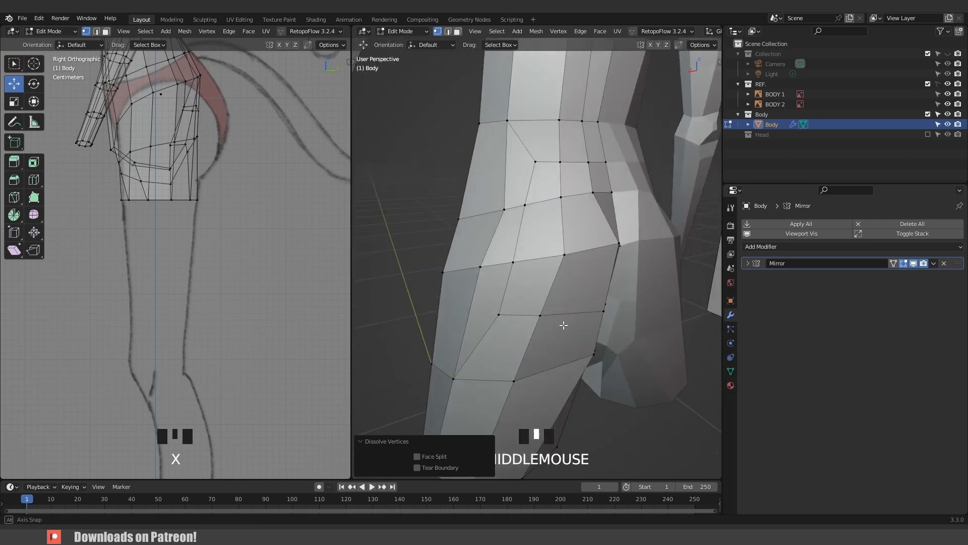
Move the buttock vertices outward to round the buttock toward the side reference outline.
{"action": "scroll", "coordinate": [530, 323], "scroll_direction": "down", "scroll_amount": 3}
{"action": "key", "text": "g"}
{"action": "left_click", "coordinate": [463, 253]}
{"action": "key", "text": "g"}
{"action": "left_click", "coordinate": [457, 250]}
{"action": "middle_click_drag", "start_coordinate": [443, 361], "coordinate": [414, 343]}
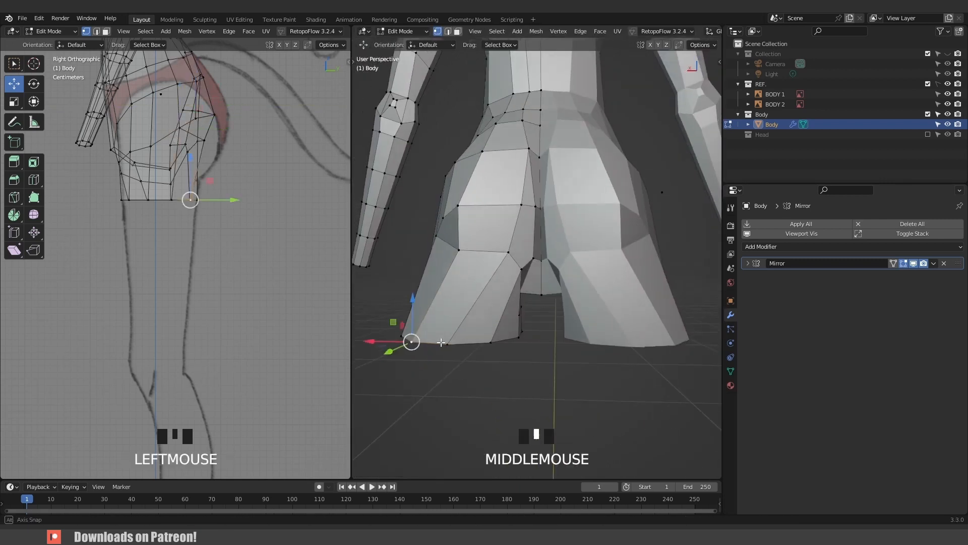
Reposition the rear vertices of the thigh's lower loop to space them more evenly.
{"action": "left_click", "coordinate": [451, 346]}
{"action": "key", "text": "g"}
{"action": "left_click", "coordinate": [453, 346]}
{"action": "left_click", "coordinate": [491, 344]}
{"action": "middle_click_drag", "start_coordinate": [519, 344], "coordinate": [471, 348]}
{"action": "key", "text": "g"}
{"action": "left_click", "coordinate": [462, 350]}
Move the inner thigh vertices below the buttock to smooth the transition into the leg.
{"action": "scroll", "coordinate": [462, 350], "scroll_direction": "up", "scroll_amount": 2}
{"action": "left_click", "coordinate": [496, 297]}
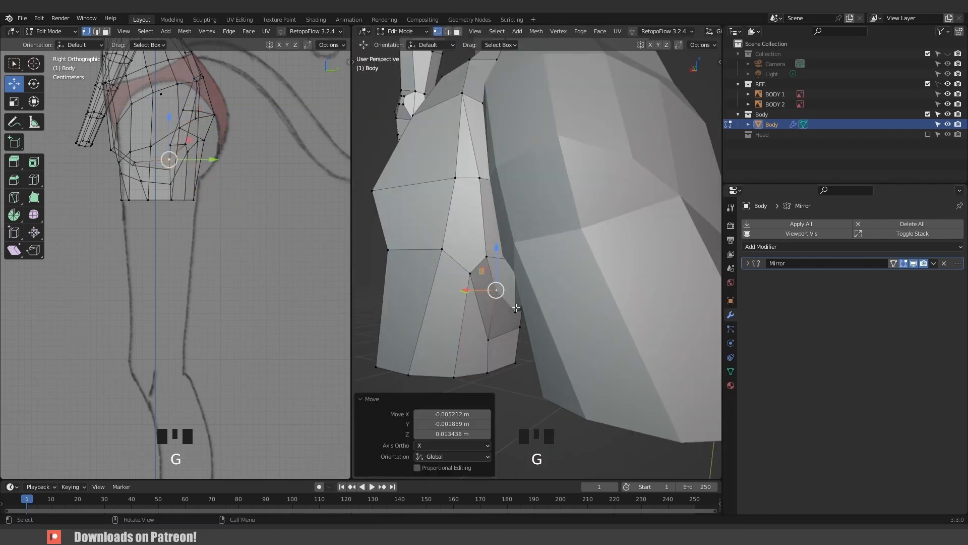
{"action": "left_click", "coordinate": [502, 310]}
{"action": "left_click", "coordinate": [437, 258]}
{"action": "key", "text": "g"}
{"action": "left_click", "coordinate": [444, 265]}
Move the vertices along the buttock's lower edge to round it, and check the shape in Object Mode.
{"action": "middle_click_drag", "start_coordinate": [444, 265], "coordinate": [542, 278]}
{"action": "left_click", "coordinate": [516, 260]}
{"action": "key", "text": "g"}
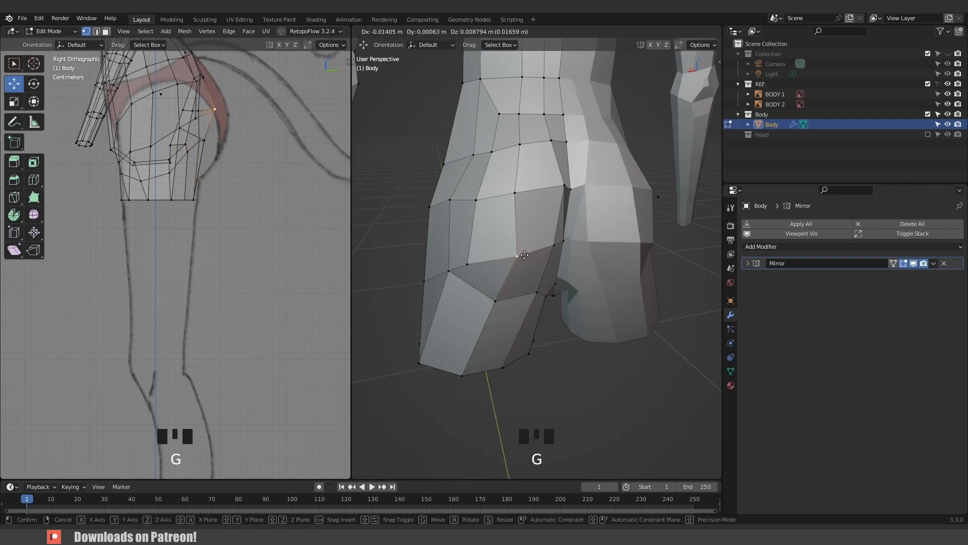
{"action": "middle_click_drag", "start_coordinate": [514, 224], "coordinate": [544, 226]}
{"action": "left_click", "coordinate": [543, 211]}
{"action": "key", "text": "g"}
{"action": "left_click", "coordinate": [555, 237]}
{"action": "key", "text": "Tab"}
{"action": "left_click", "coordinate": [555, 262]}
{"action": "middle_click_drag", "start_coordinate": [554, 262], "coordinate": [525, 255]}
{"action": "scroll", "coordinate": [525, 255], "scroll_direction": "up", "scroll_amount": 4}
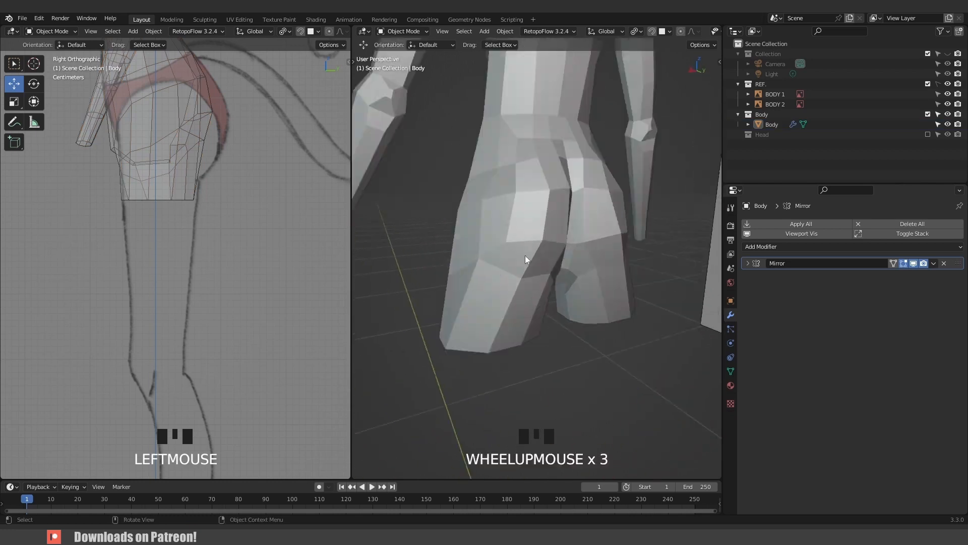
Extrude the thigh's lower edge loop about 0.12 m downward in front view.
{"action": "key", "text": "Tab"}
{"action": "left_click", "coordinate": [486, 284]}
{"action": "middle_click_drag", "start_coordinate": [486, 285], "coordinate": [636, 329]}
{"action": "left_click", "coordinate": [599, 329], "text": "alt"}
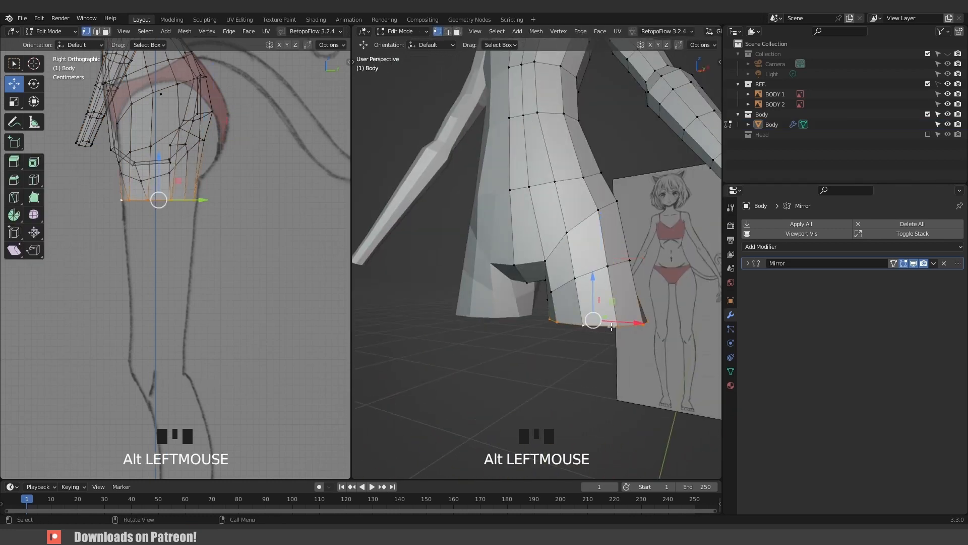
{"action": "key", "text": "KP_1"}
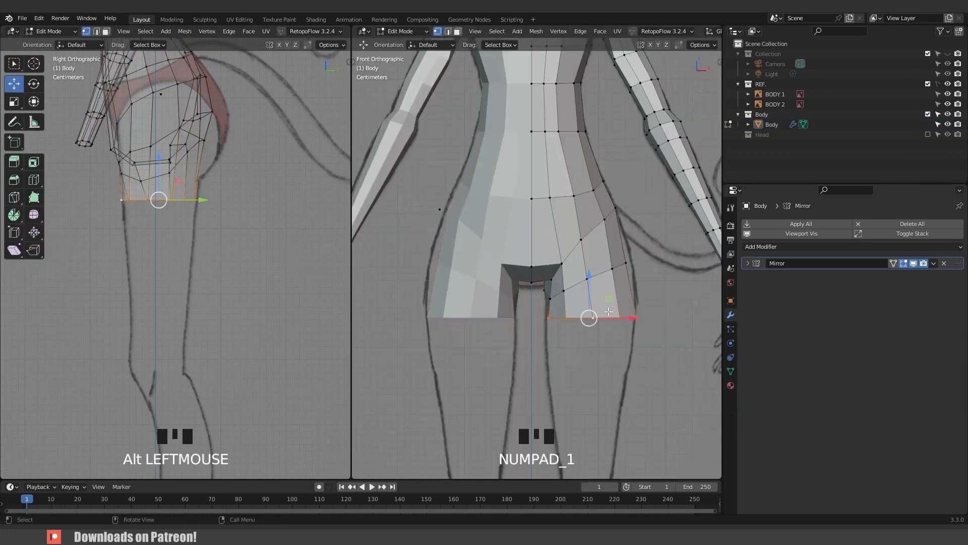
{"action": "key", "text": "e"}
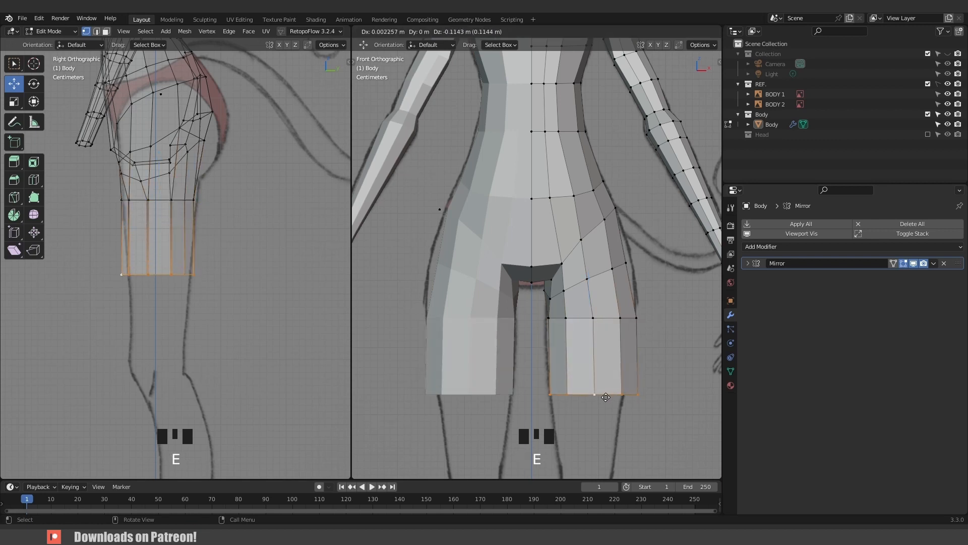
{"action": "left_click", "coordinate": [606, 397]}
Lower the extruded leg loop about 0.19 m along Z to knee height on the reference.
{"action": "scroll", "coordinate": [590, 383], "scroll_direction": "down", "scroll_amount": 2}
{"action": "middle_click_drag", "start_coordinate": [590, 383], "coordinate": [614, 292], "text": "shift"}
{"action": "key", "text": "g"}
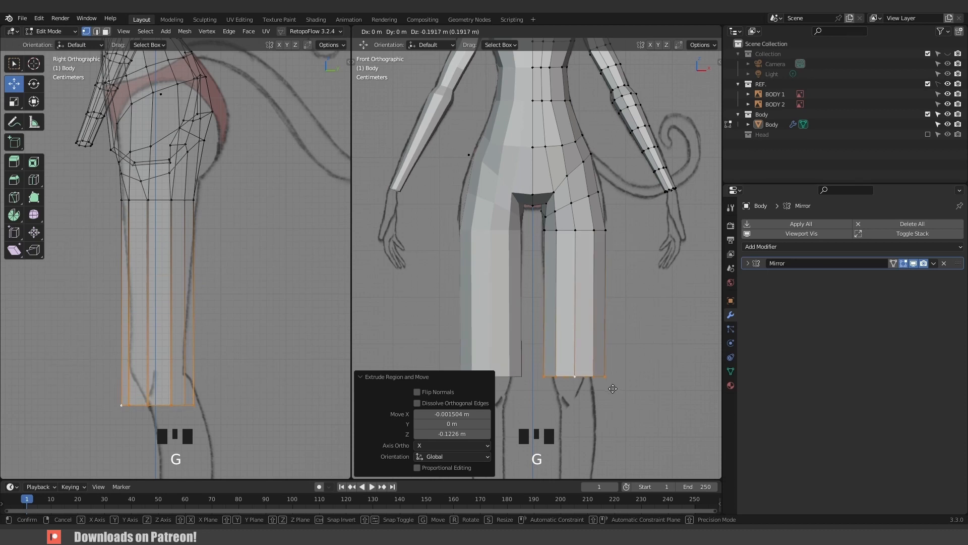
{"action": "left_click", "coordinate": [612, 388]}
Shape the leg's lower edge loop into a regular circle with LoopTools.
{"action": "middle_click_drag", "start_coordinate": [612, 388], "coordinate": [596, 283]}
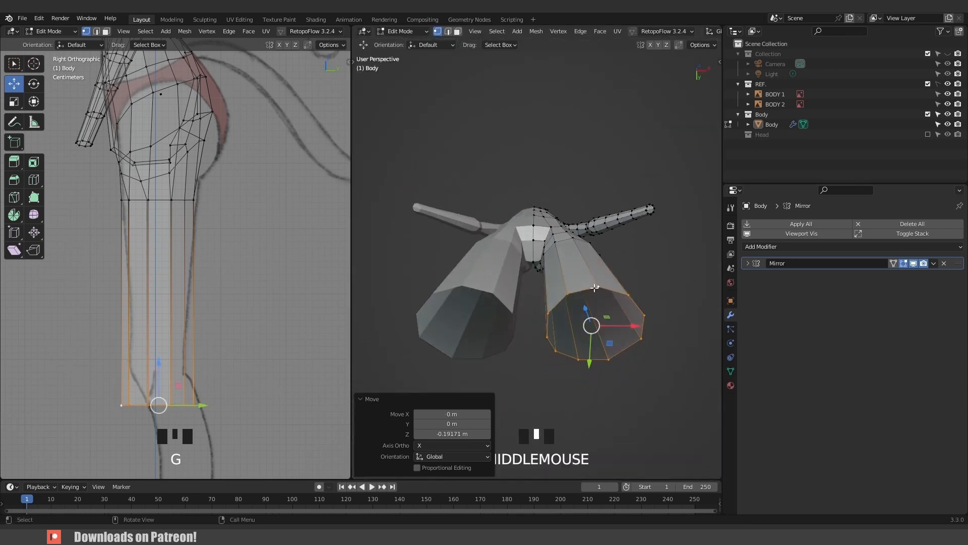
{"action": "right_click", "coordinate": [595, 288]}
{"action": "mouse_move", "coordinate": [594, 288]}
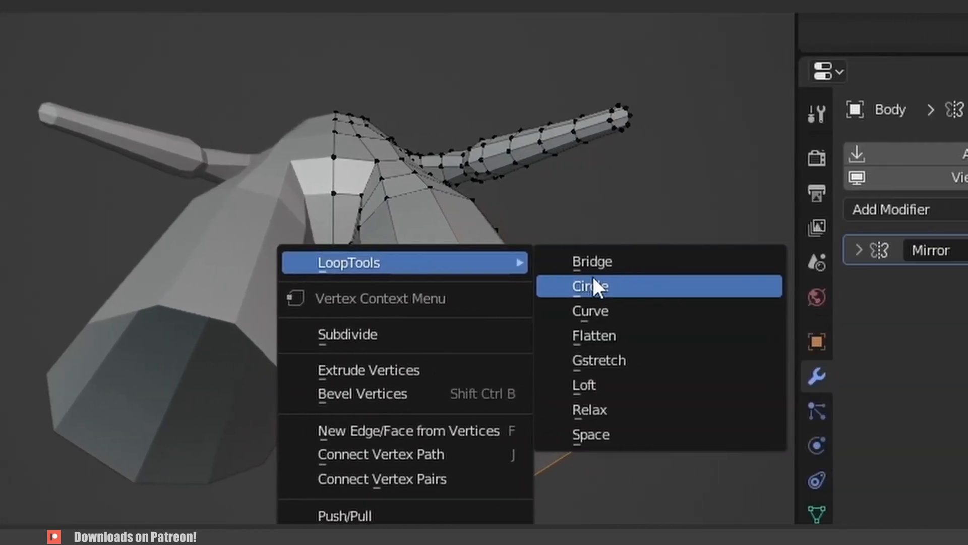
{"action": "left_click", "coordinate": [592, 286]}
{"action": "middle_click_drag", "start_coordinate": [595, 288], "coordinate": [605, 252]}
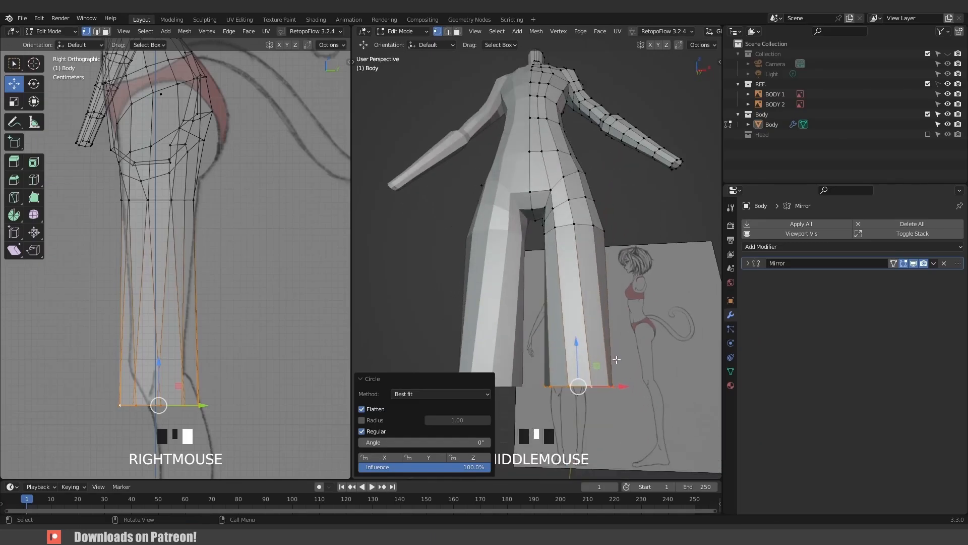
Scale down the leg's lower edge loop in front view and move it to fit the reference's knee.
{"action": "key", "text": "KP_1"}
{"action": "key", "text": "s"}
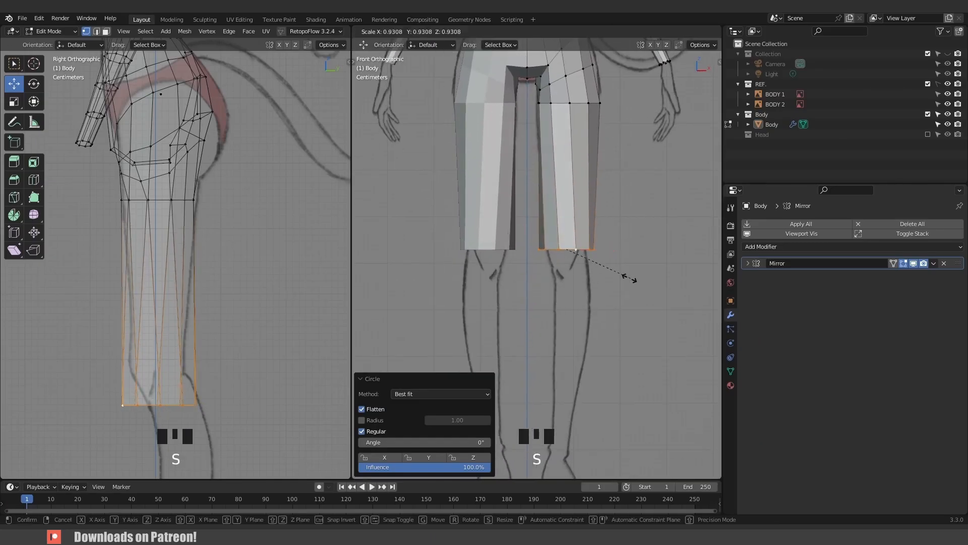
{"action": "left_click", "coordinate": [609, 268]}
{"action": "key", "text": "g"}
{"action": "key", "text": "g"}
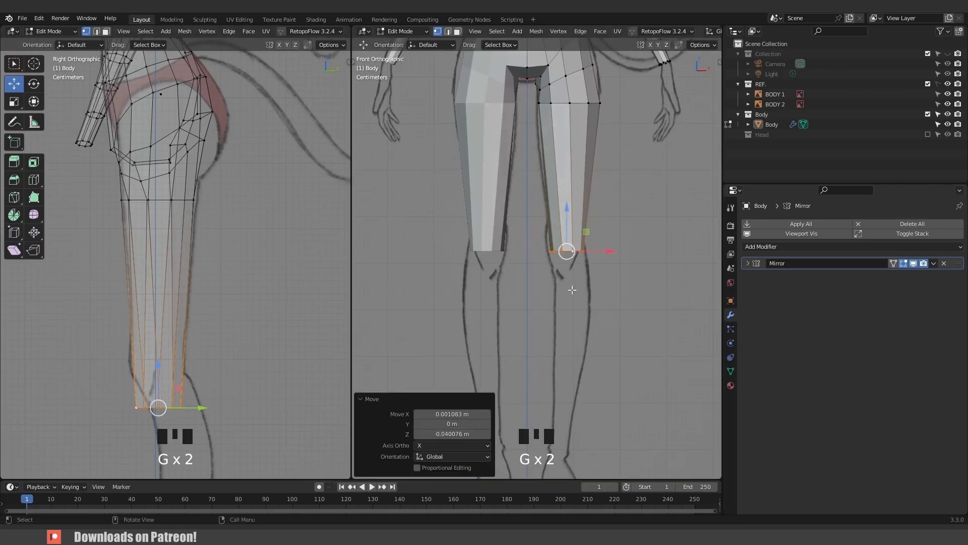
Extrude the knee edge loop about 0.42 m downward to form the lower leg down to the ankle.
{"action": "key", "text": "e"}
{"action": "left_click", "coordinate": [577, 41]}
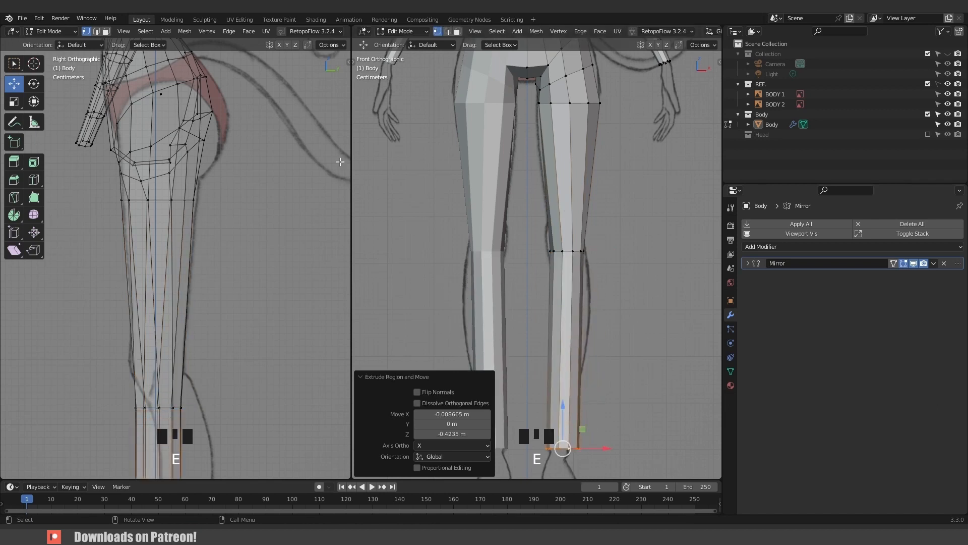
{"action": "middle_click_drag", "start_coordinate": [224, 319], "coordinate": [230, 96], "text": "shift"}
{"action": "middle_click_drag", "start_coordinate": [532, 307], "coordinate": [546, 173], "text": "shift"}
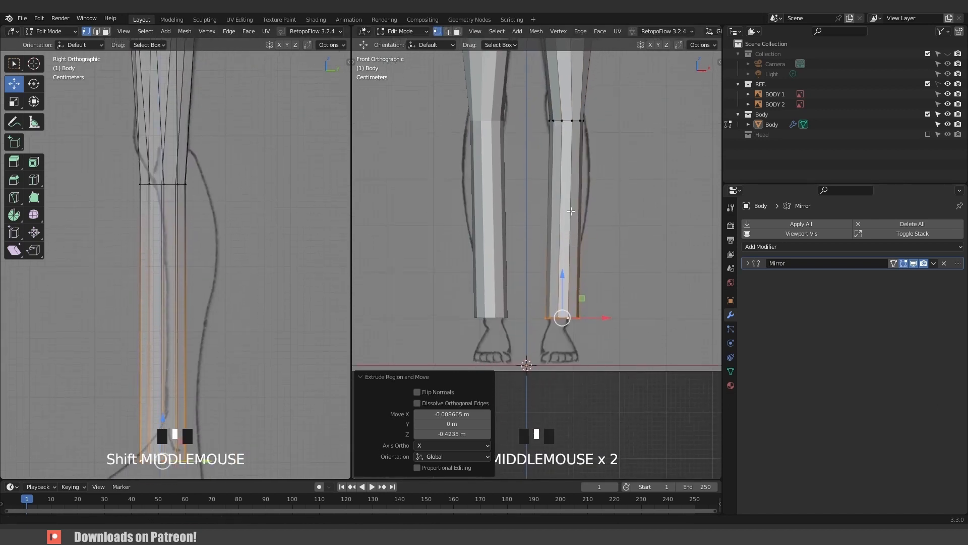
Scale the ankle edge loop down to ankle width and position it over the ankle in the front and side references.
{"action": "key", "text": "s"}
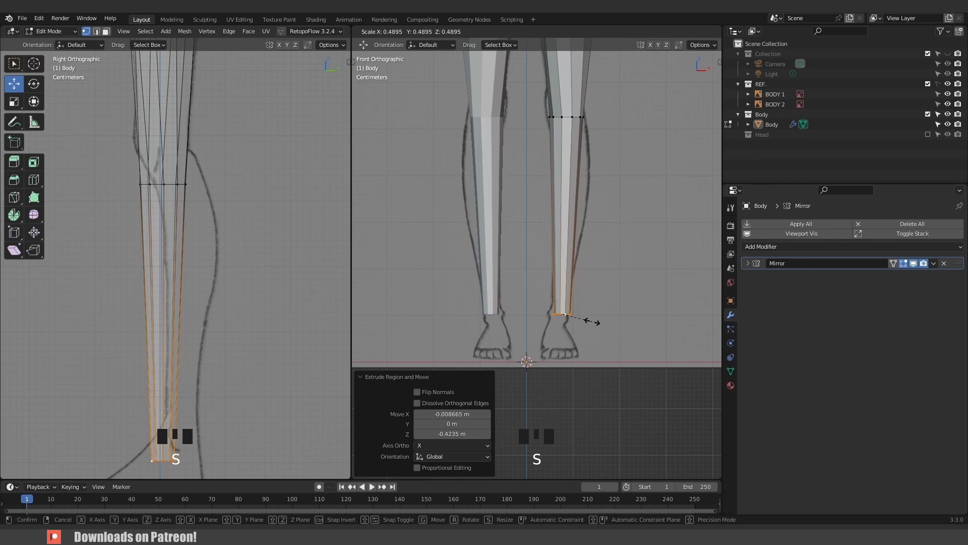
{"action": "left_click", "coordinate": [588, 320]}
{"action": "key", "text": "g"}
{"action": "left_click", "coordinate": [587, 322]}
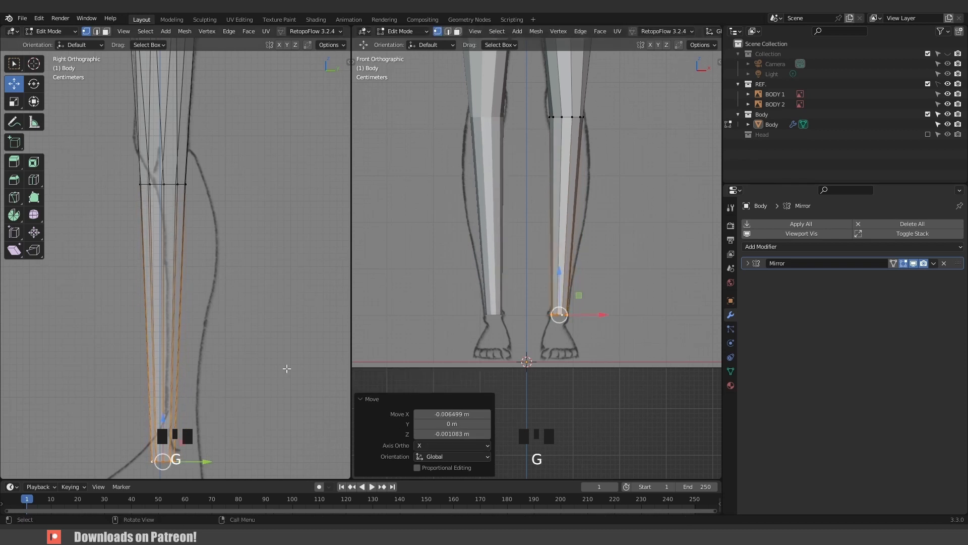
{"action": "middle_click_drag", "start_coordinate": [197, 383], "coordinate": [203, 320], "text": "shift"}
{"action": "left_click_drag", "start_coordinate": [204, 401], "coordinate": [222, 401]}
{"action": "key", "text": "g"}
{"action": "left_click", "coordinate": [226, 381]}
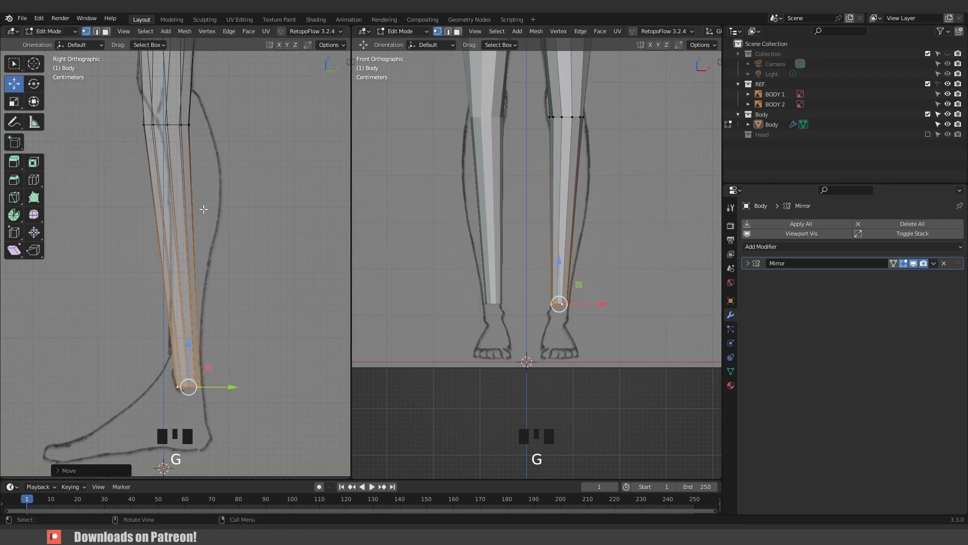
Shift the knee edge loop backward along Y, and add a loop cut just above it moved forward to the side reference's kneecap.
{"action": "double_click", "coordinate": [166, 125]}
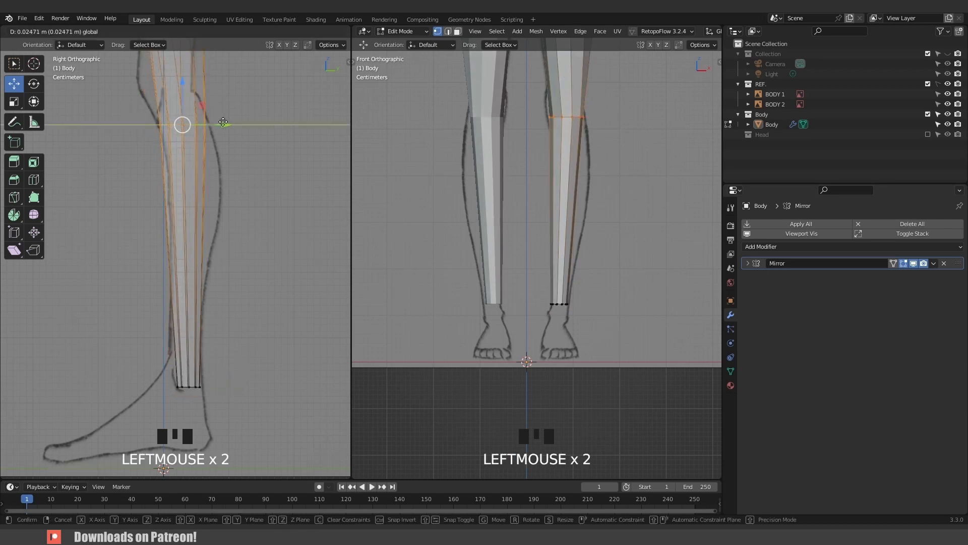
{"action": "middle_click_drag", "start_coordinate": [220, 88], "coordinate": [233, 262], "text": "shift"}
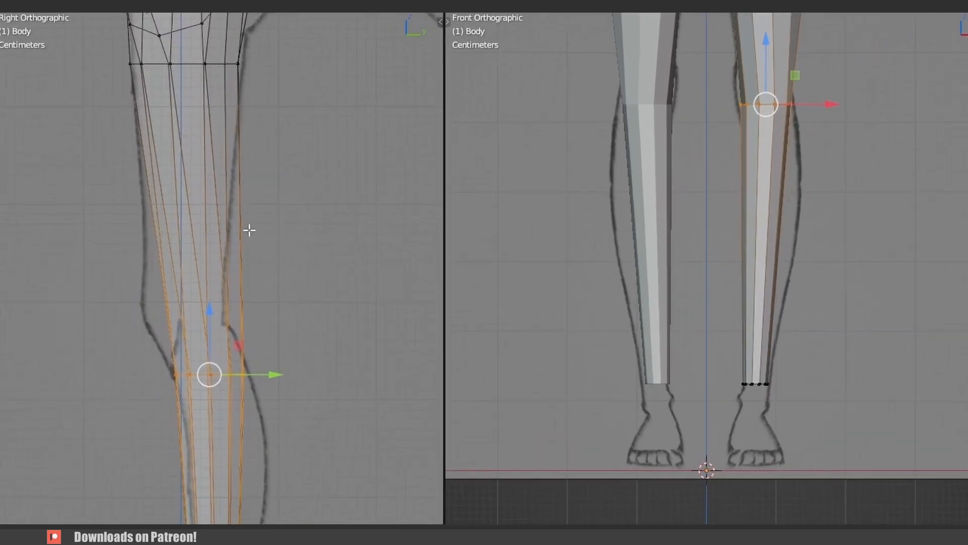
{"action": "key", "text": "ctrl+r"}
{"action": "left_click", "coordinate": [256, 241]}
{"action": "left_click", "coordinate": [282, 337]}
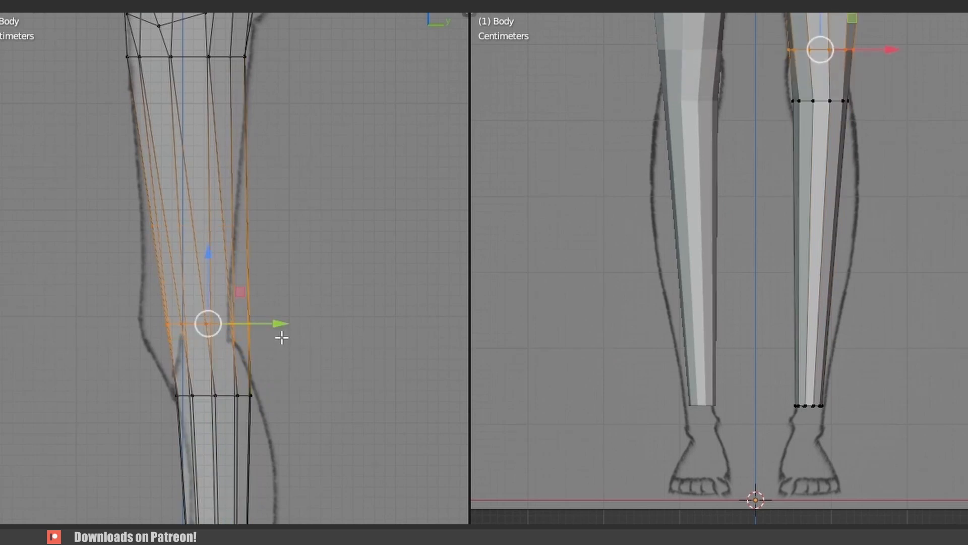
{"action": "left_click_drag", "start_coordinate": [286, 327], "coordinate": [254, 330]}
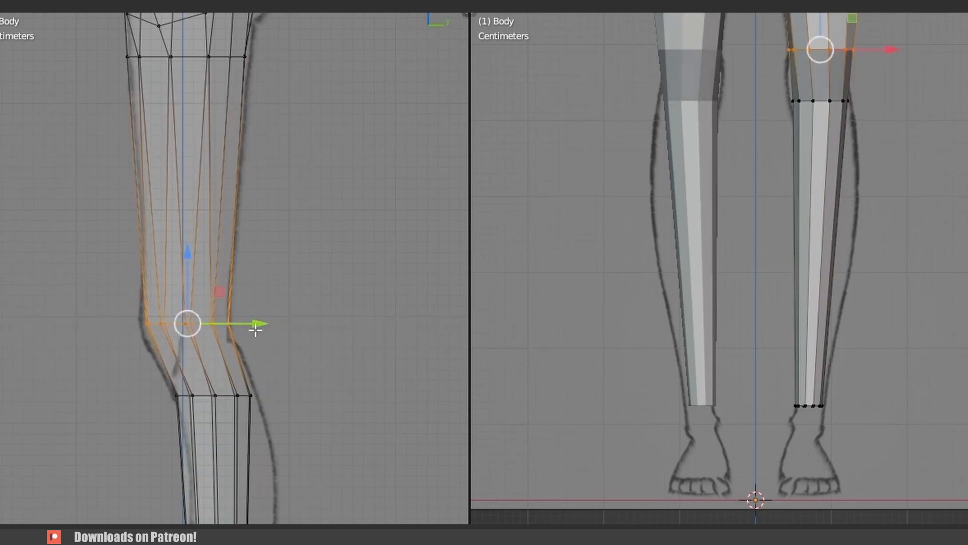
Add two loop cuts across the thigh and scale them up to about 1.085 to fill the reference outline.
{"action": "left_click", "coordinate": [249, 190]}
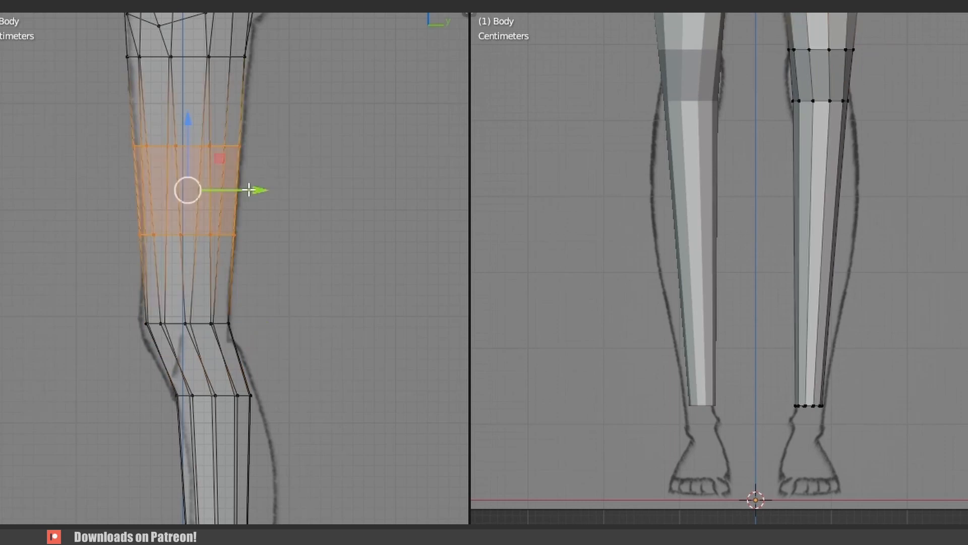
{"action": "middle_click_drag", "start_coordinate": [937, 115], "coordinate": [849, 359], "text": "shift"}
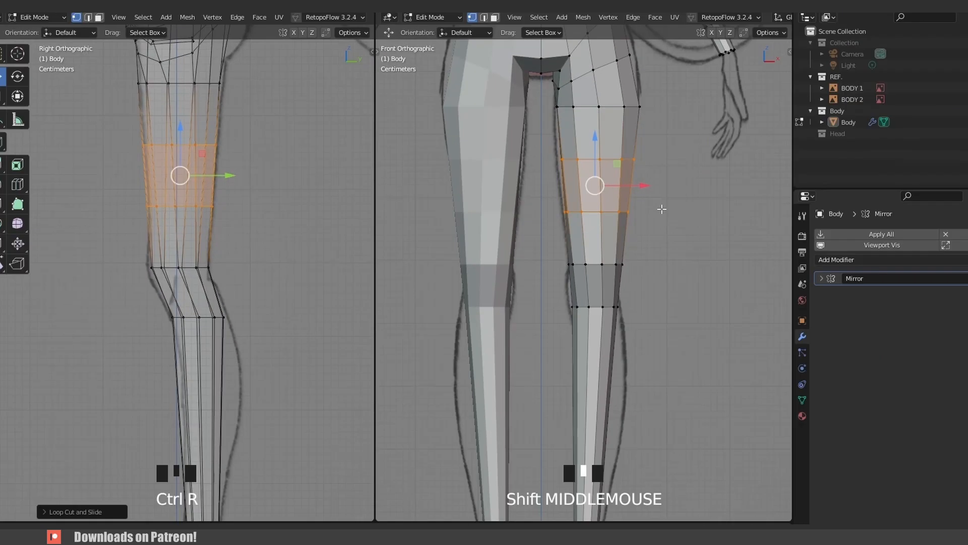
{"action": "key", "text": "s"}
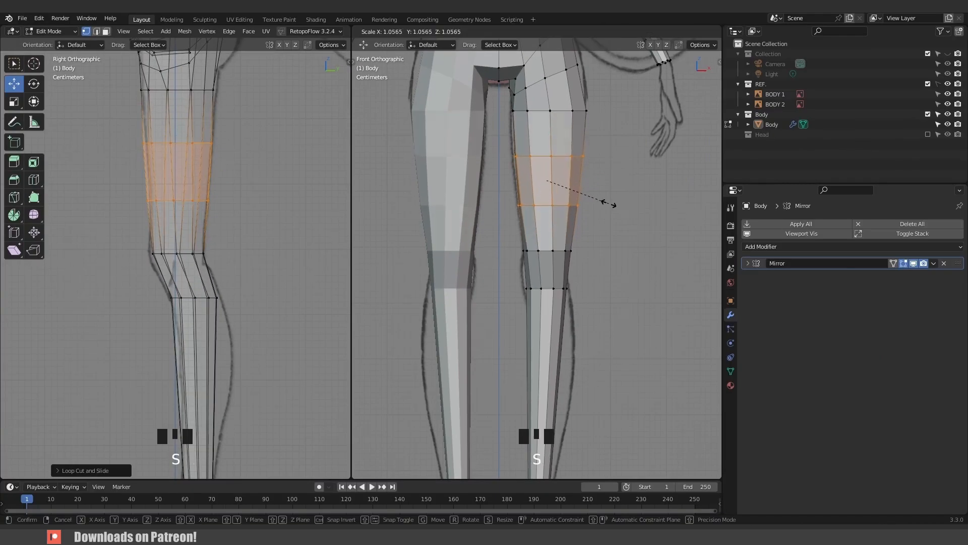
{"action": "left_click", "coordinate": [610, 204]}
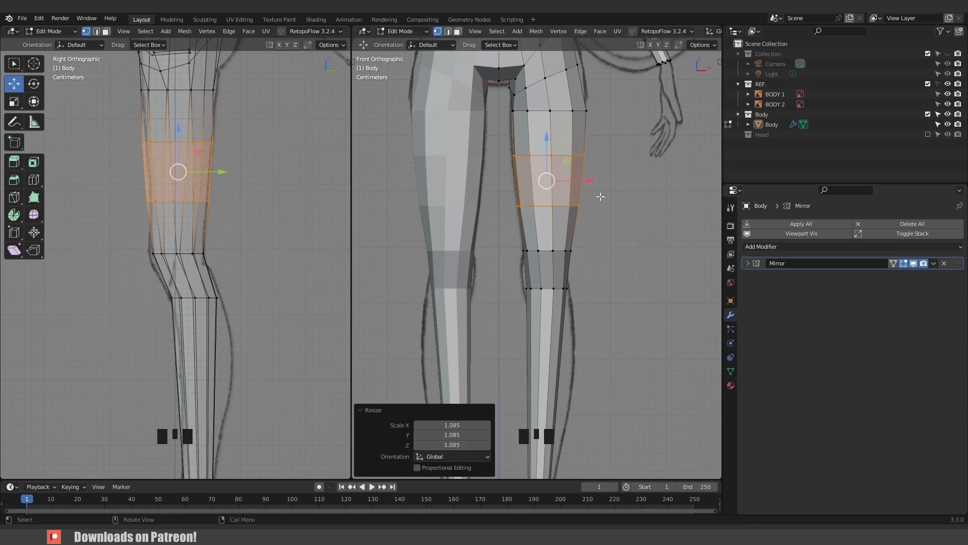
Widen the edge loop just below the knee along X by a factor of about 1.17.
{"action": "middle_click_drag", "start_coordinate": [581, 259], "coordinate": [552, 218], "text": "shift"}
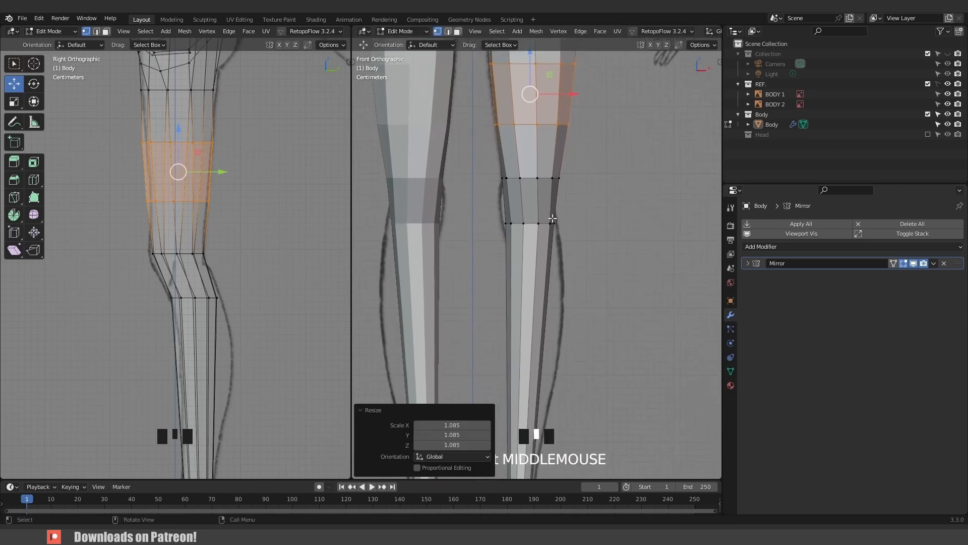
{"action": "left_click", "coordinate": [527, 224], "text": "alt"}
{"action": "key", "text": "s"}
{"action": "key", "text": "x"}
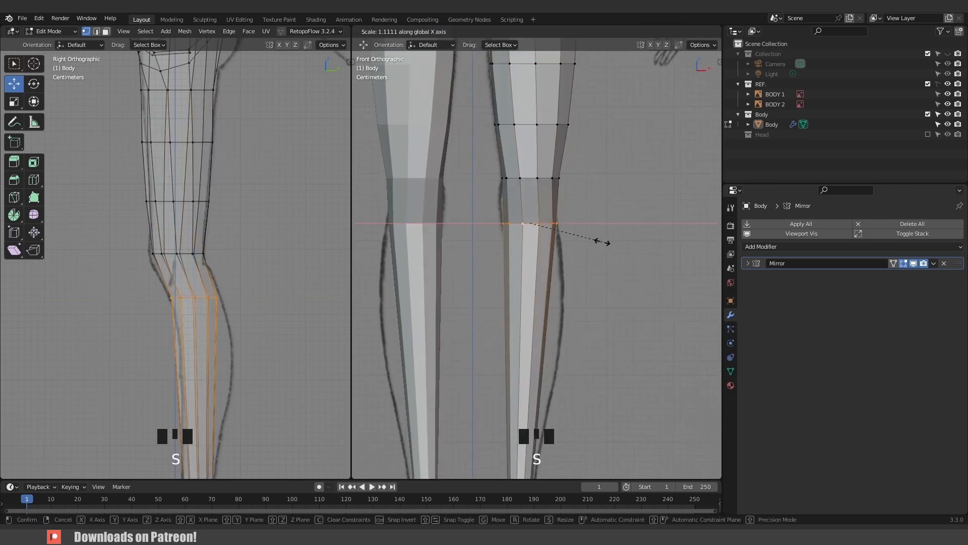
{"action": "left_click", "coordinate": [606, 242]}
Add a loop cut on the upper calf and move it about 0.014 m outward along X.
{"action": "middle_click_drag", "start_coordinate": [538, 290], "coordinate": [542, 199], "text": "shift"}
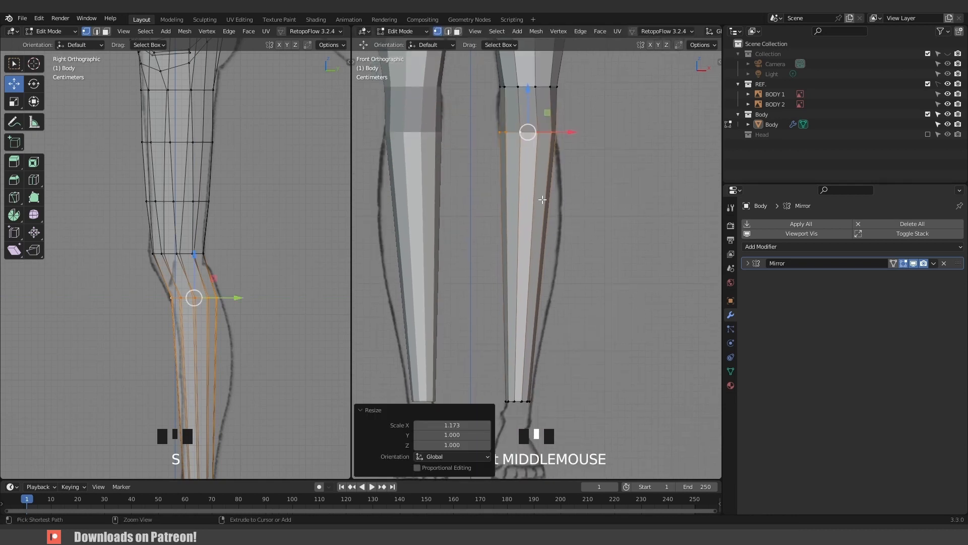
{"action": "key", "text": "ctrl+r"}
{"action": "left_click", "coordinate": [543, 198]}
{"action": "left_click", "coordinate": [556, 152]}
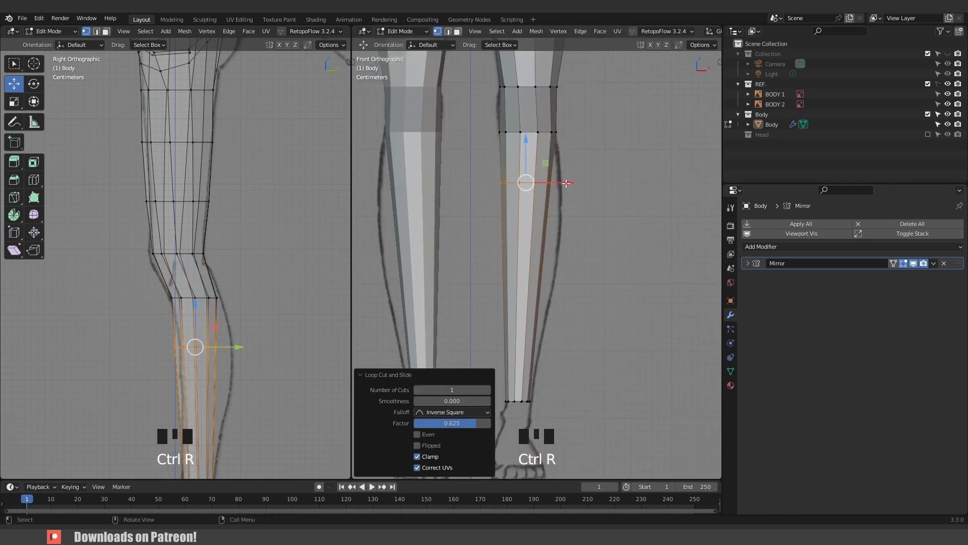
{"action": "left_click_drag", "start_coordinate": [566, 183], "coordinate": [578, 185]}
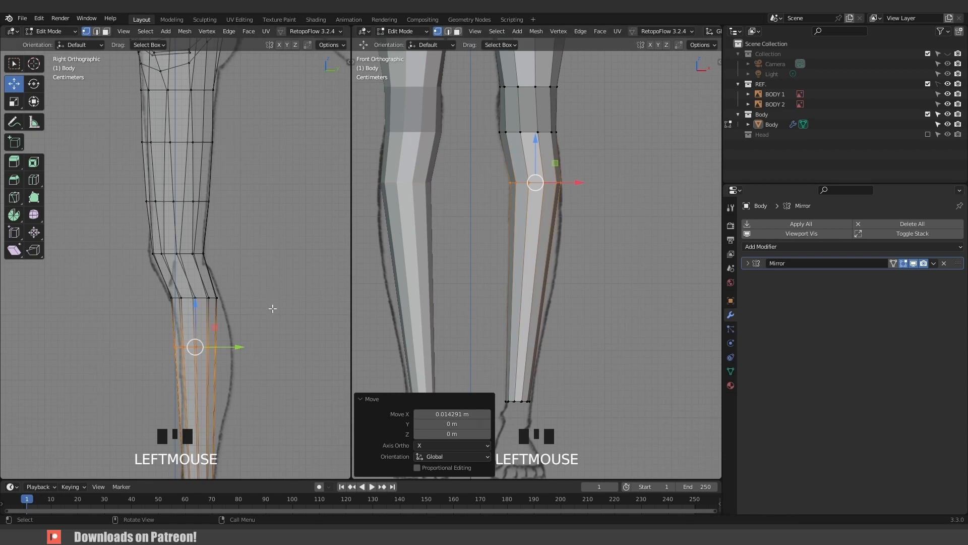
Move the upper calf loop backward in side view and widen it along Y to match the calf outline.
{"action": "middle_click_drag", "start_coordinate": [272, 308], "coordinate": [235, 209], "text": "shift"}
{"action": "left_click_drag", "start_coordinate": [210, 227], "coordinate": [222, 227]}
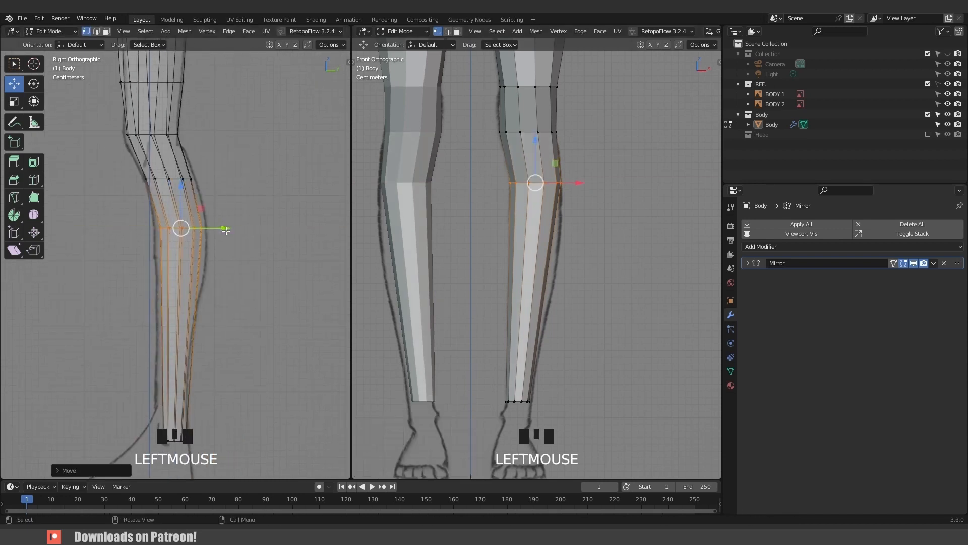
{"action": "key", "text": "s"}
{"action": "key", "text": "y"}
{"action": "left_click", "coordinate": [237, 234]}
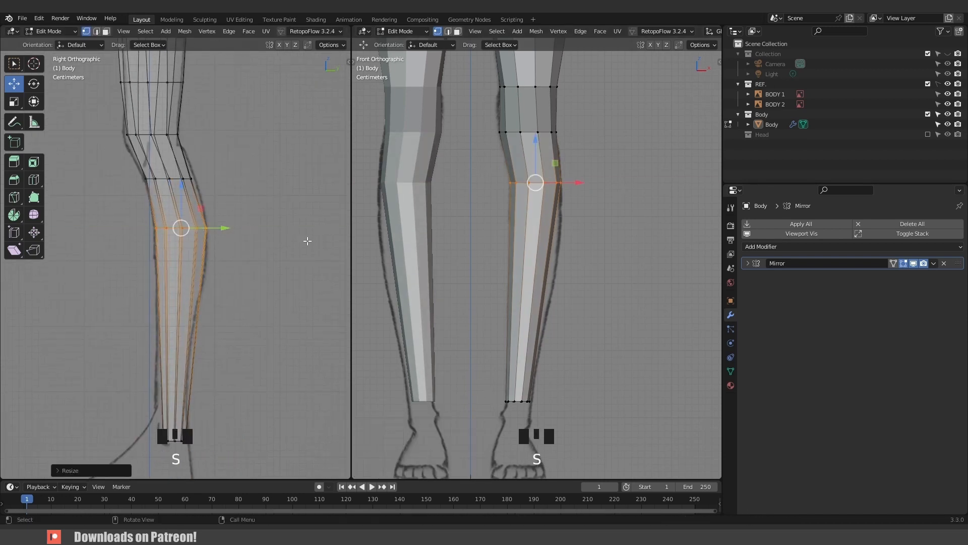
Add a mid-calf loop cut, widen it, and shift it about 0.008 m outward along X to follow both references.
{"action": "key", "text": "ctrl+r"}
{"action": "left_click", "coordinate": [552, 243]}
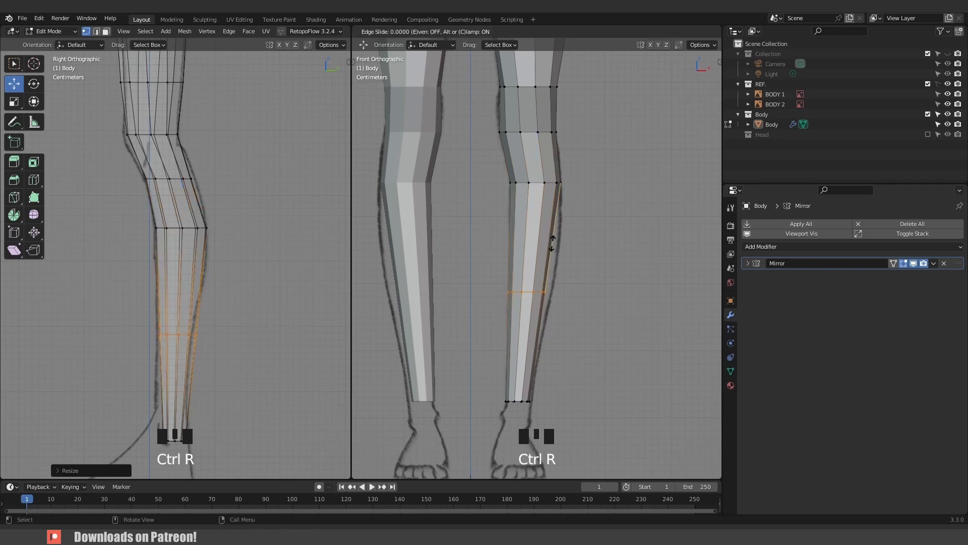
{"action": "left_click", "coordinate": [573, 192]}
{"action": "key", "text": "s"}
{"action": "key", "text": "x"}
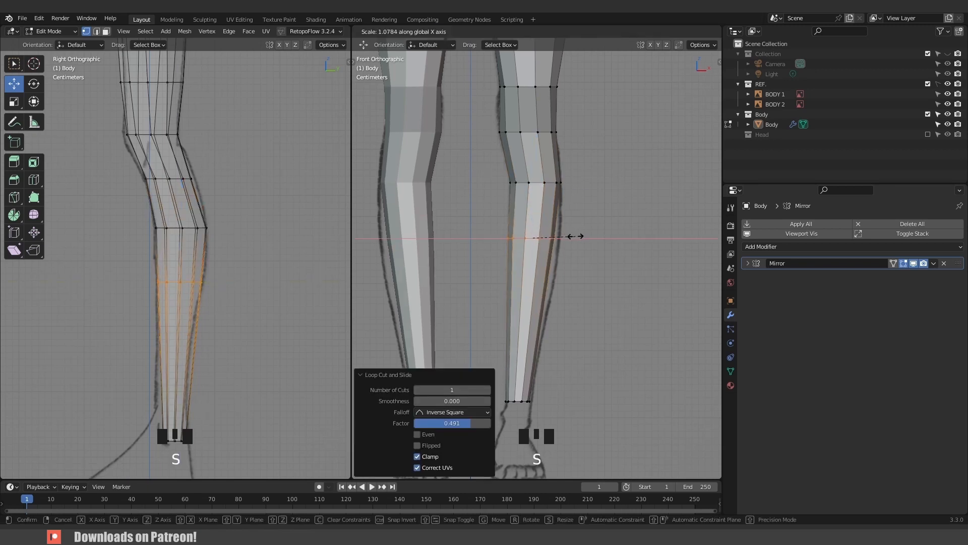
{"action": "left_click", "coordinate": [577, 237]}
{"action": "left_click_drag", "start_coordinate": [570, 239], "coordinate": [576, 238]}
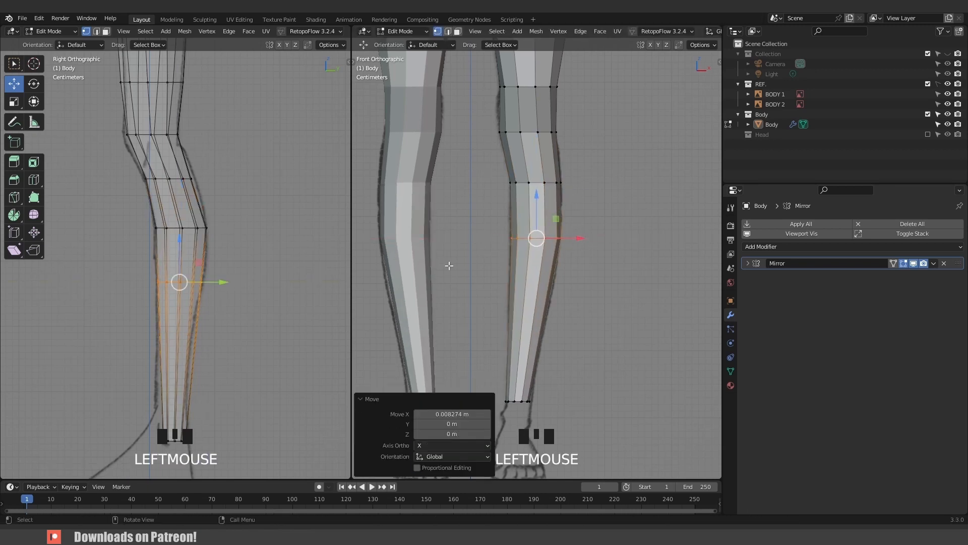
{"action": "key", "text": "s"}
{"action": "left_click", "coordinate": [233, 280]}
Add a loop cut below mid-calf, scale it to about 1.063 along X, and nudge it forward in side view.
{"action": "middle_click_drag", "start_coordinate": [234, 281], "coordinate": [250, 209], "text": "shift"}
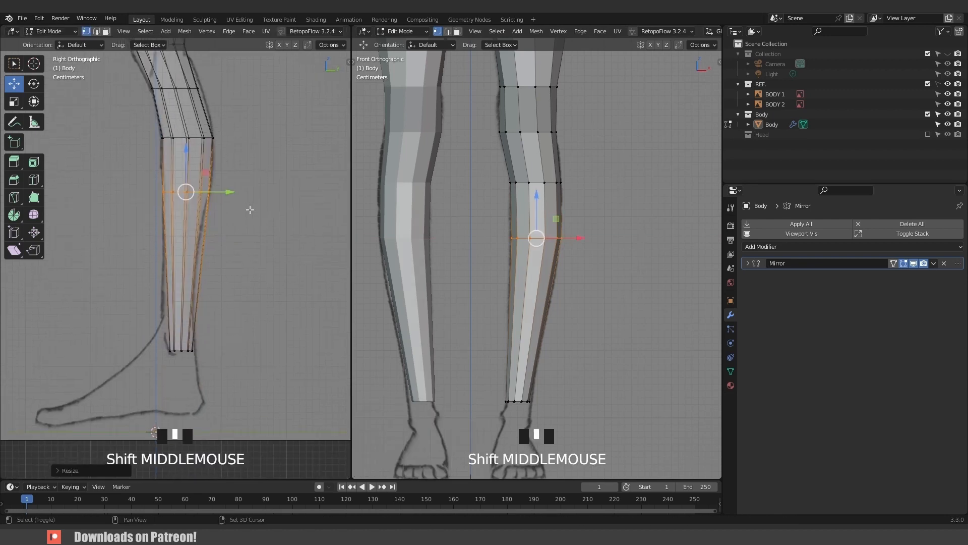
{"action": "key", "text": "ctrl+r"}
{"action": "left_click", "coordinate": [194, 232]}
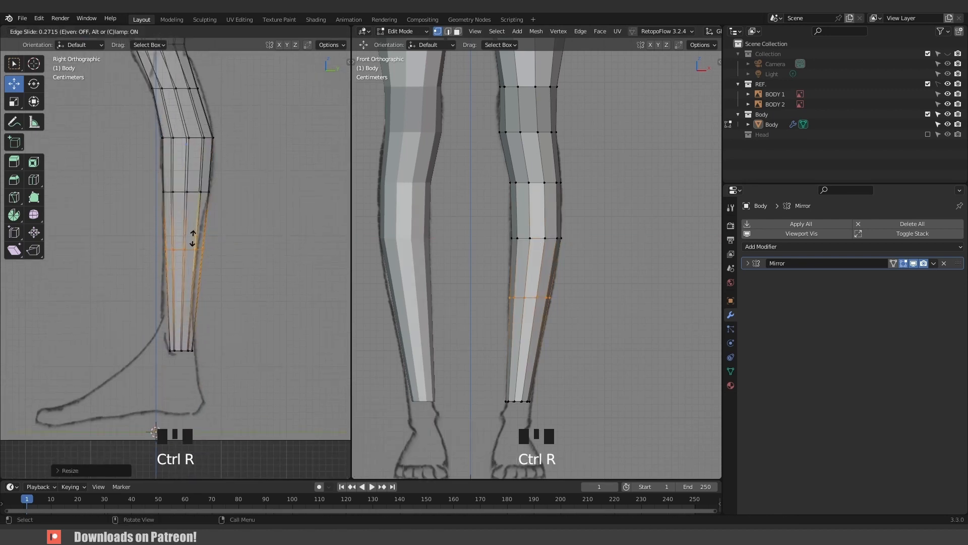
{"action": "left_click", "coordinate": [192, 238]}
{"action": "key", "text": "s"}
{"action": "left_click", "coordinate": [579, 303]}
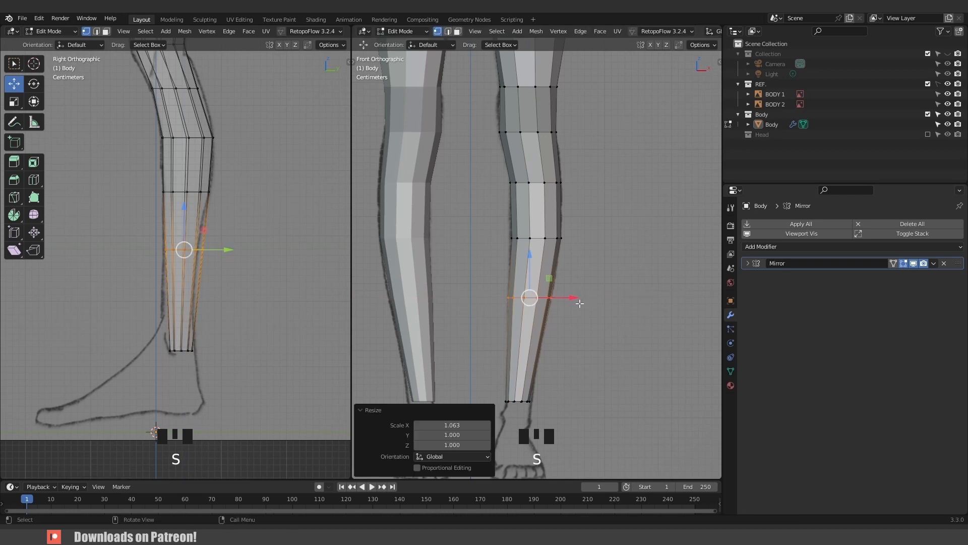
{"action": "left_click_drag", "start_coordinate": [224, 255], "coordinate": [217, 249]}
Add a loop cut midway between the lower calf loop and the ankle, widen it along Y, and move it forward.
{"action": "key", "text": "ctrl+r"}
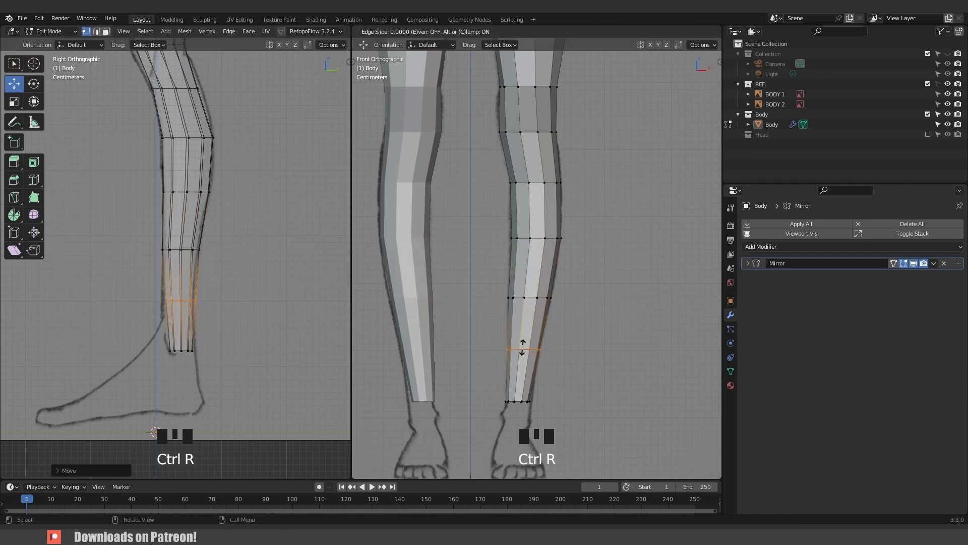
{"action": "left_click", "coordinate": [523, 347]}
{"action": "left_click", "coordinate": [523, 348]}
{"action": "key", "text": "s"}
{"action": "key", "text": "y"}
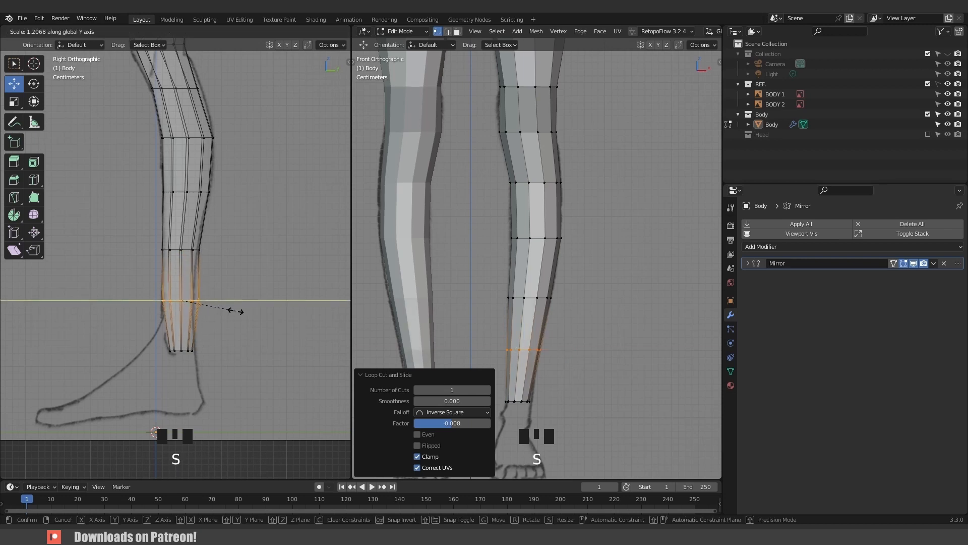
{"action": "left_click", "coordinate": [236, 311]}
{"action": "left_click_drag", "start_coordinate": [216, 300], "coordinate": [214, 301]}
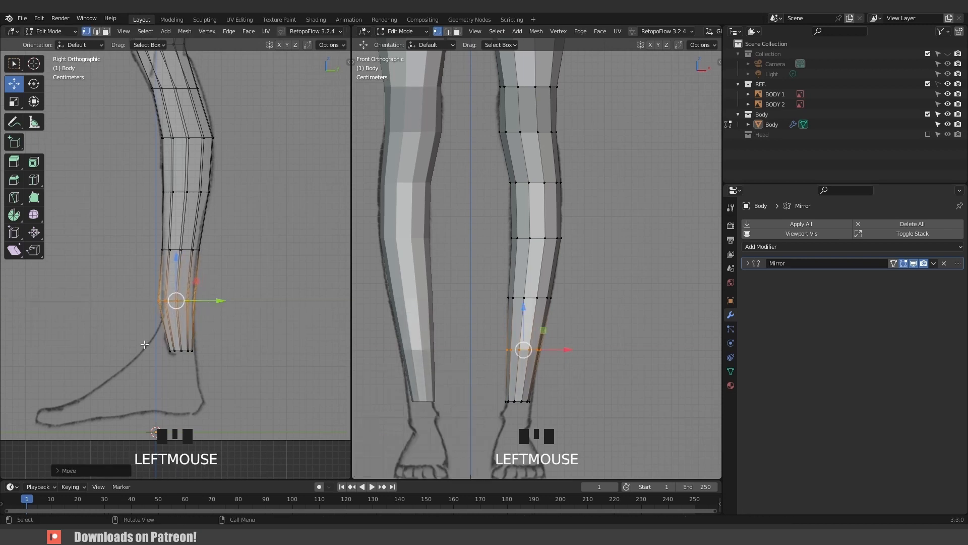
Widen the ankle edge loop along Y and move it forward to match the side reference.
{"action": "left_click", "coordinate": [187, 350], "text": "alt"}
{"action": "key", "text": "s"}
{"action": "key", "text": "y"}
{"action": "left_click", "coordinate": [218, 358]}
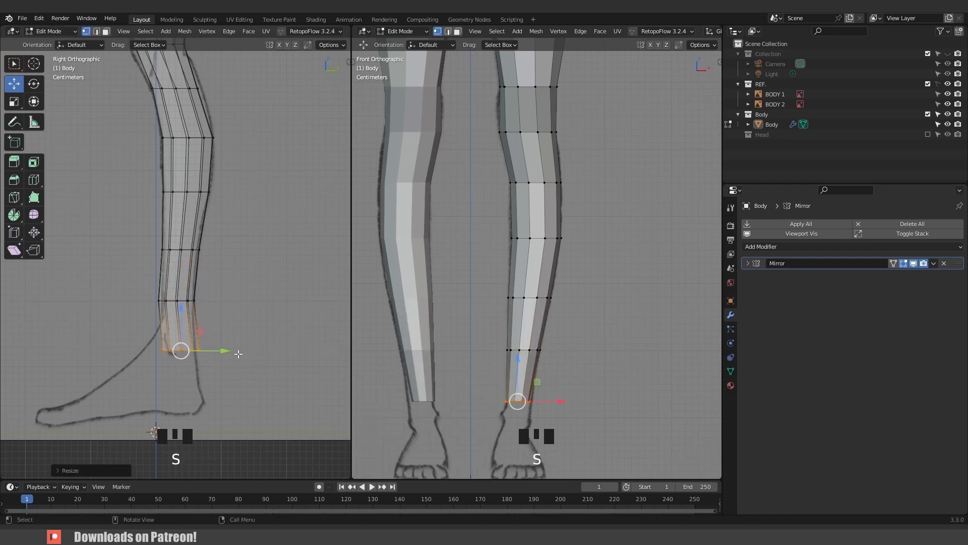
{"action": "left_click_drag", "start_coordinate": [214, 350], "coordinate": [203, 349]}
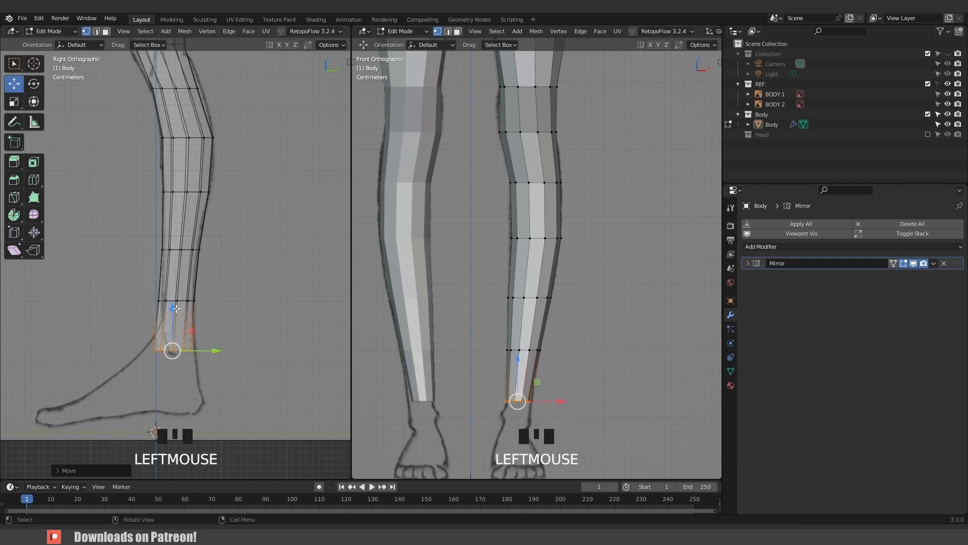
{"action": "left_click", "coordinate": [173, 308]}
{"action": "left_click", "coordinate": [173, 304], "text": "alt"}
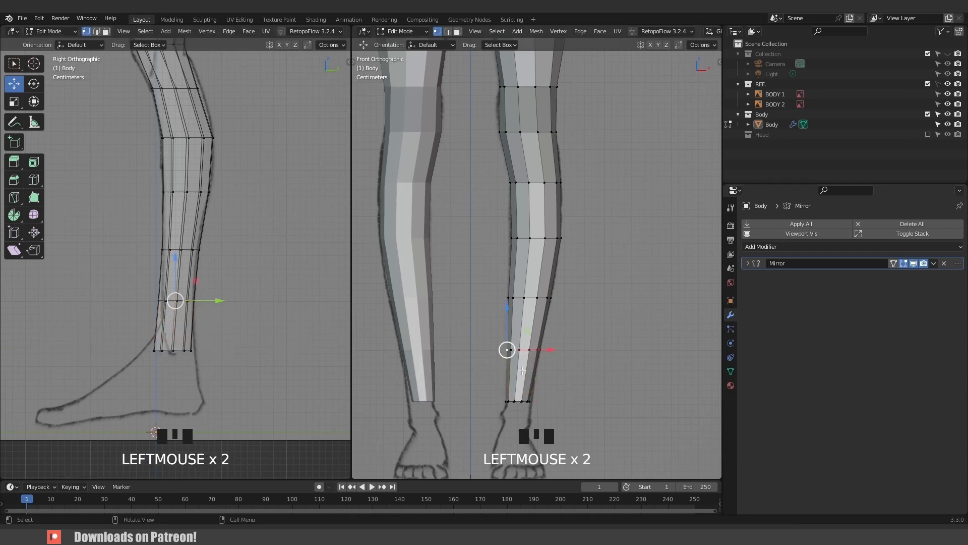
{"action": "middle_click_drag", "start_coordinate": [522, 371], "coordinate": [498, 225], "text": "shift"}
{"action": "scroll", "coordinate": [490, 223], "scroll_direction": "up", "scroll_amount": 1}
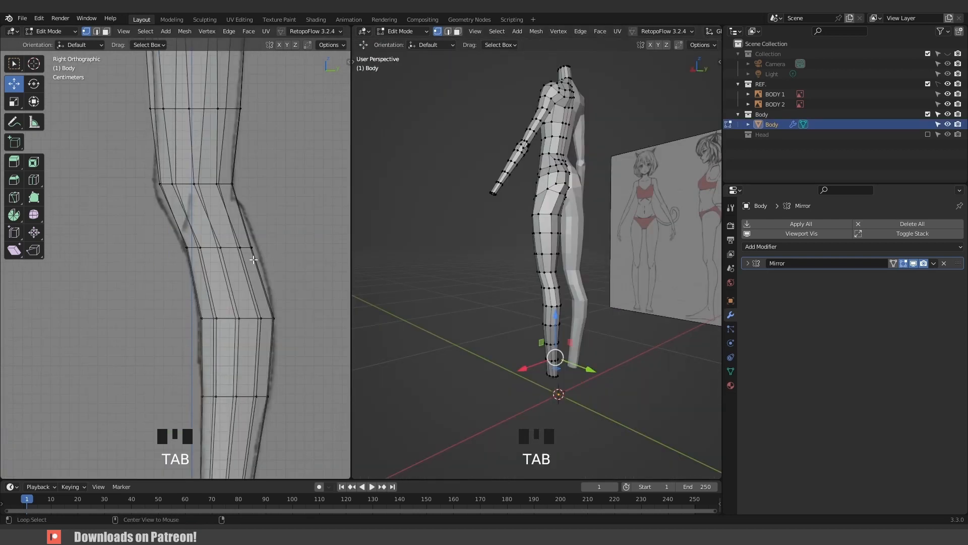
Tilt the edge loop just below the knee upward toward the back, and shift it slightly backward along Y to follow the side reference.
{"action": "key", "text": "alt+z"}
{"action": "key", "text": "alt+z"}
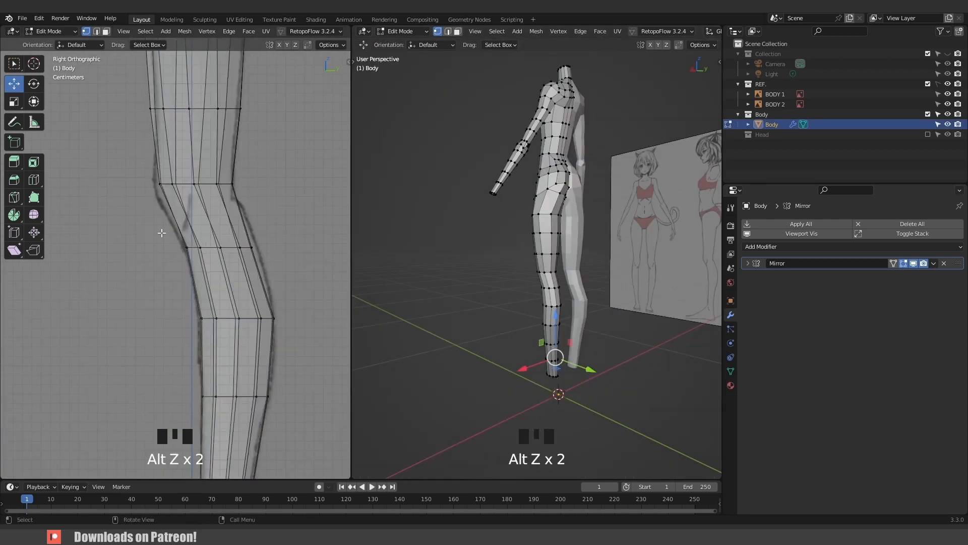
{"action": "left_click", "coordinate": [222, 248]}
{"action": "key", "text": "r"}
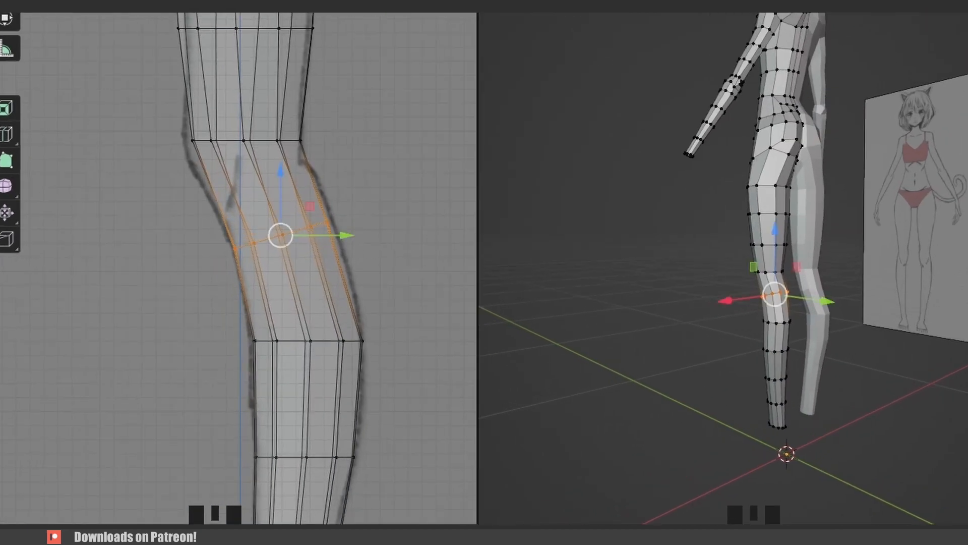
{"action": "key", "text": "r"}
{"action": "left_click", "coordinate": [452, 240]}
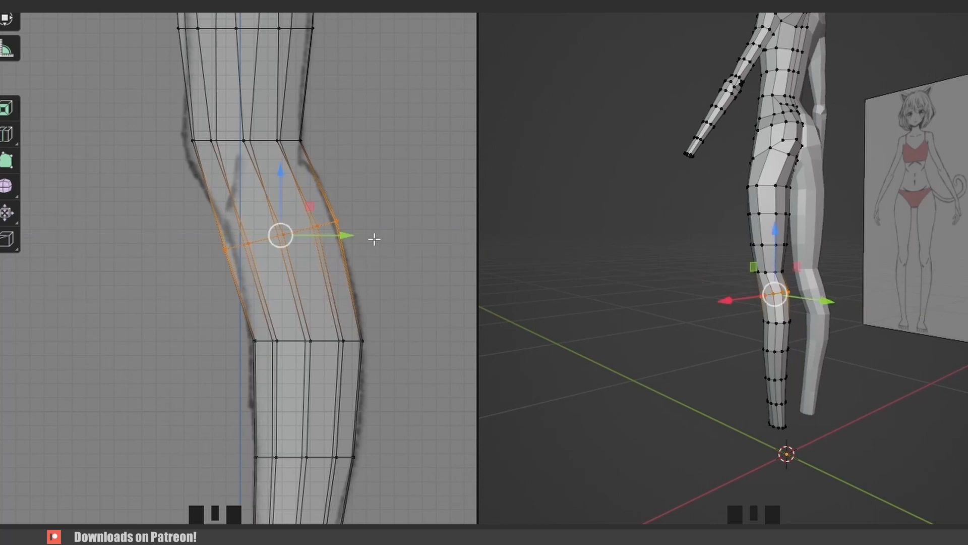
{"action": "left_click_drag", "start_coordinate": [342, 235], "coordinate": [352, 235]}
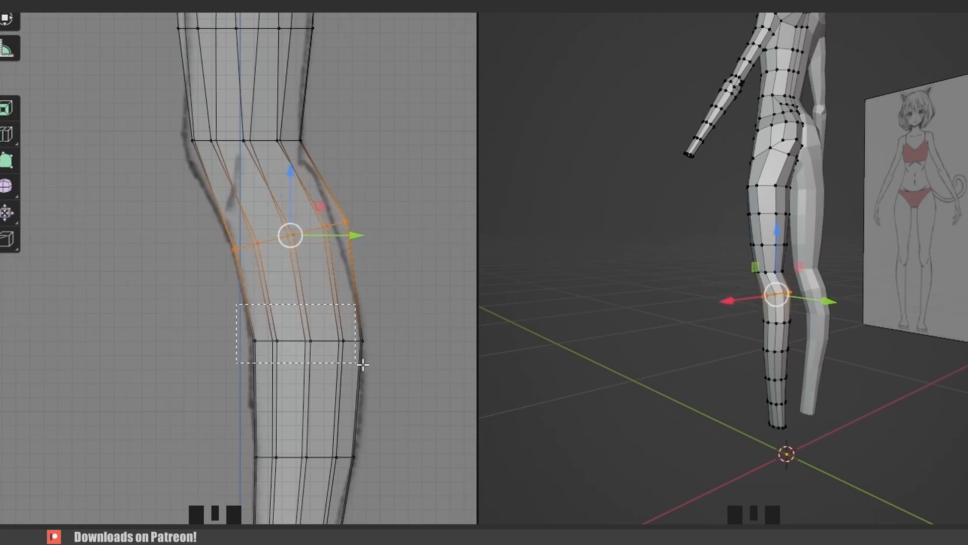
Tilt the upper-calf edge loop upward toward the back and scale it to about 1.068 along Y.
{"action": "left_click_drag", "start_coordinate": [363, 364], "coordinate": [364, 365]}
{"action": "key", "text": "r"}
{"action": "key", "text": "s"}
{"action": "key", "text": "y"}
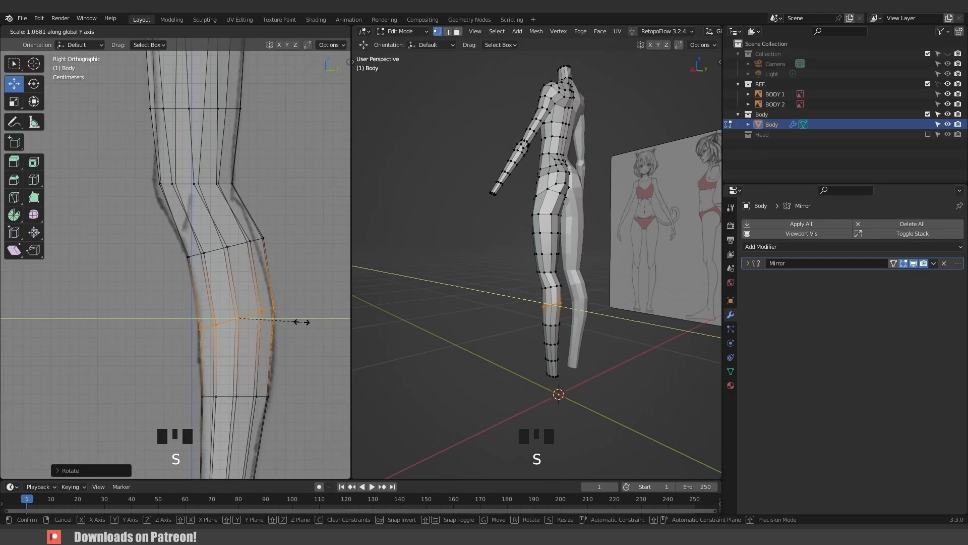
Add a loop cut around the upper thigh just below the buttock.
{"action": "key", "text": "Tab"}
{"action": "middle_click_drag", "start_coordinate": [534, 283], "coordinate": [432, 320]}
{"action": "key", "text": "ctrl+r"}
{"action": "left_click", "coordinate": [508, 295]}
{"action": "left_click", "coordinate": [509, 298]}
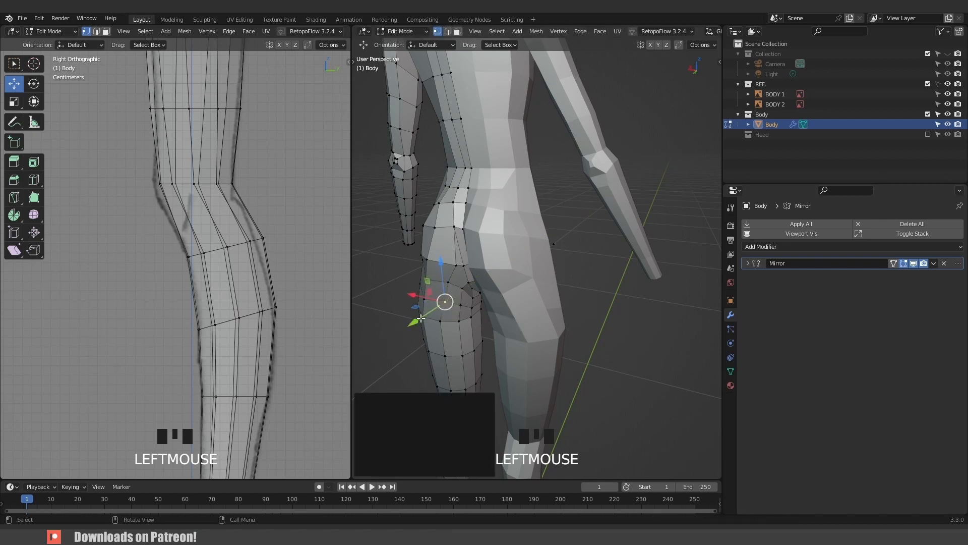
Move a rear vertex beneath the buttock about 0.003 m forward along Y and adjust its height.
{"action": "scroll", "coordinate": [444, 302], "scroll_direction": "up", "scroll_amount": 3}
{"action": "left_click", "coordinate": [489, 259]}
{"action": "left_click_drag", "start_coordinate": [464, 273], "coordinate": [461, 276]}
{"action": "middle_click_drag", "start_coordinate": [461, 276], "coordinate": [615, 242]}
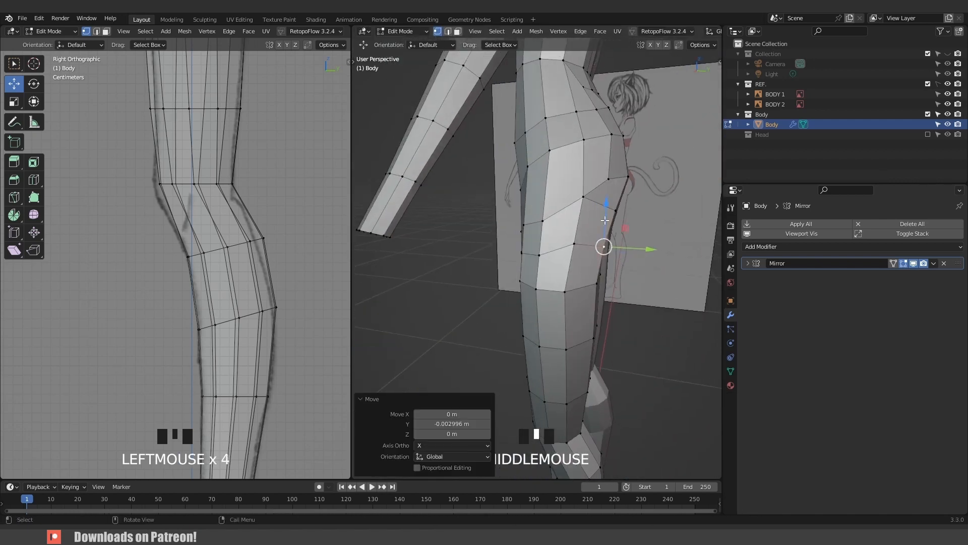
{"action": "left_click_drag", "start_coordinate": [607, 202], "coordinate": [576, 186]}
Reposition individual vertices around the hip and upper thigh to smooth the transition into the leg.
{"action": "left_click", "coordinate": [574, 240]}
{"action": "middle_click_drag", "start_coordinate": [620, 237], "coordinate": [538, 212]}
{"action": "key", "text": "g"}
{"action": "left_click", "coordinate": [554, 245]}
{"action": "key", "text": "g"}
{"action": "left_click", "coordinate": [510, 250]}
Check the whole body against the front reference, and add a loop cut around the pelvis between the hip line and crotch.
{"action": "key", "text": "Tab"}
{"action": "scroll", "coordinate": [538, 212], "scroll_direction": "up", "scroll_amount": 4}
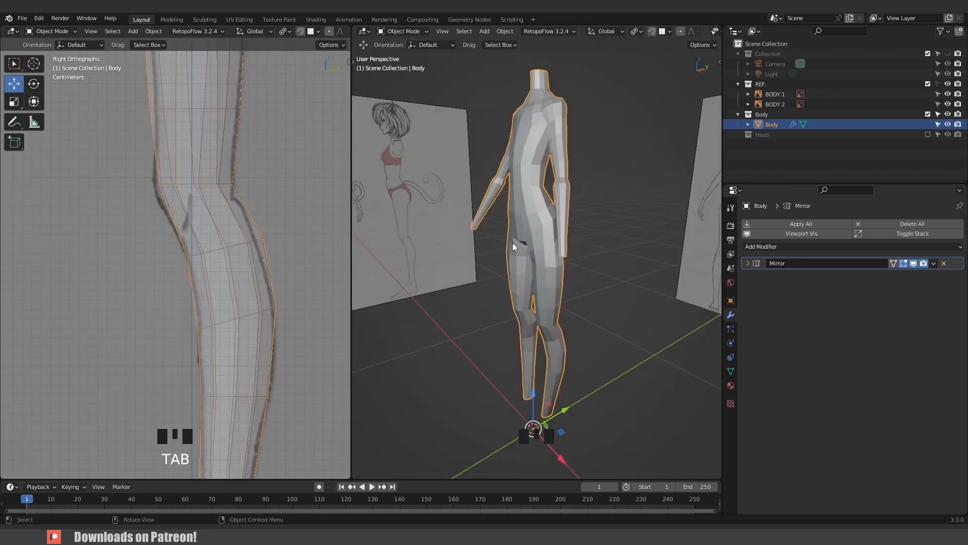
{"action": "middle_click_drag", "start_coordinate": [512, 246], "coordinate": [572, 244]}
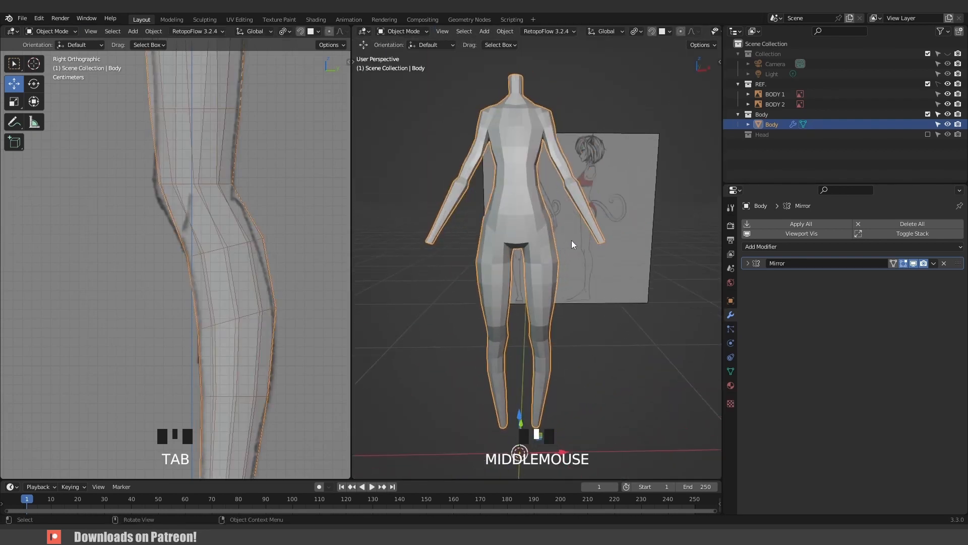
{"action": "key", "text": "KP_1"}
{"action": "scroll", "coordinate": [523, 186], "scroll_direction": "up", "scroll_amount": 4}
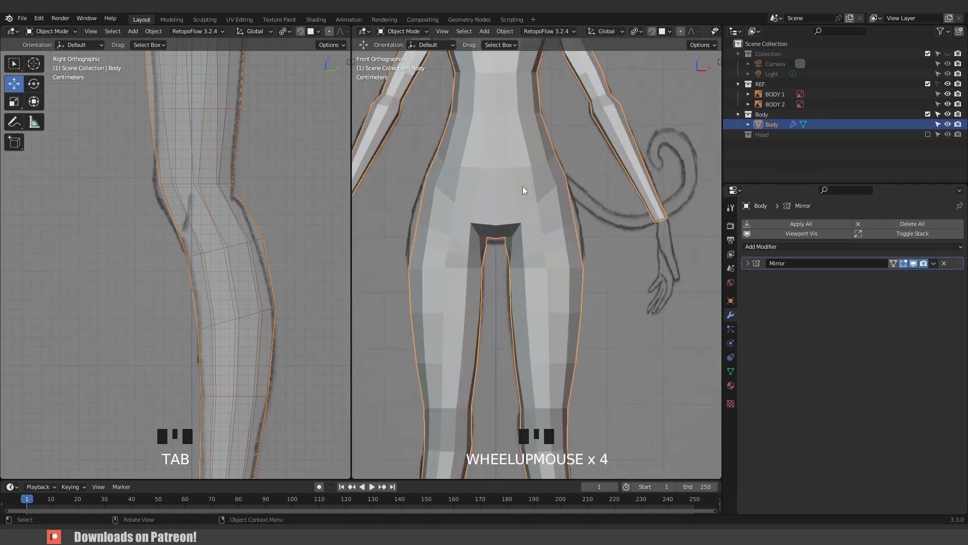
{"action": "key", "text": "Tab"}
{"action": "scroll", "coordinate": [512, 188], "scroll_direction": "up", "scroll_amount": 3}
{"action": "middle_click_drag", "start_coordinate": [512, 188], "coordinate": [530, 262], "text": "shift"}
{"action": "scroll", "coordinate": [538, 252], "scroll_direction": "up", "scroll_amount": 1}
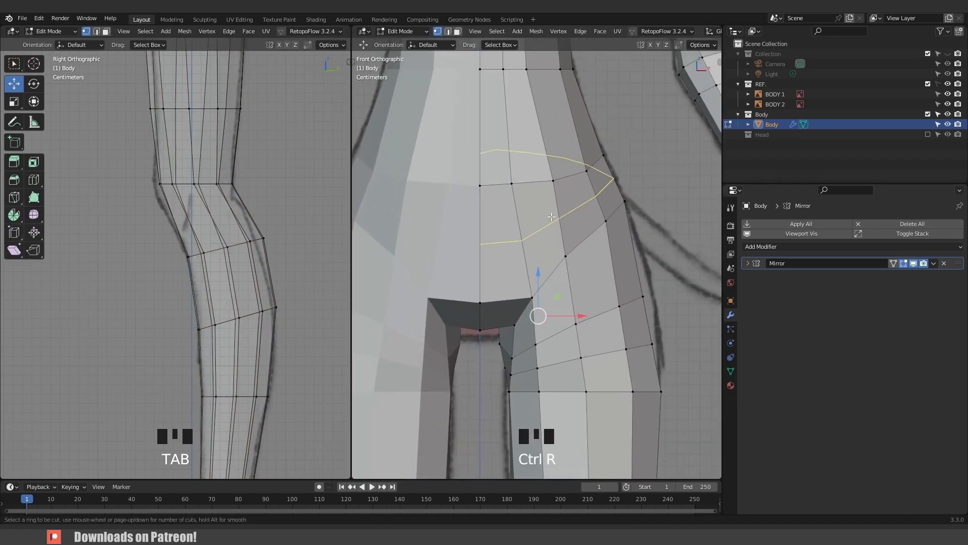
{"action": "left_click", "coordinate": [551, 216]}
Pull front vertices of the pelvis loop forward along Y, one by about 0.005 m, to round the lower belly.
{"action": "middle_click_drag", "start_coordinate": [551, 216], "coordinate": [499, 234]}
{"action": "scroll", "coordinate": [522, 239], "scroll_direction": "up", "scroll_amount": 2}
{"action": "left_click", "coordinate": [484, 248]}
{"action": "left_click_drag", "start_coordinate": [504, 234], "coordinate": [546, 233]}
{"action": "left_click", "coordinate": [500, 249]}
{"action": "left_click", "coordinate": [525, 238]}
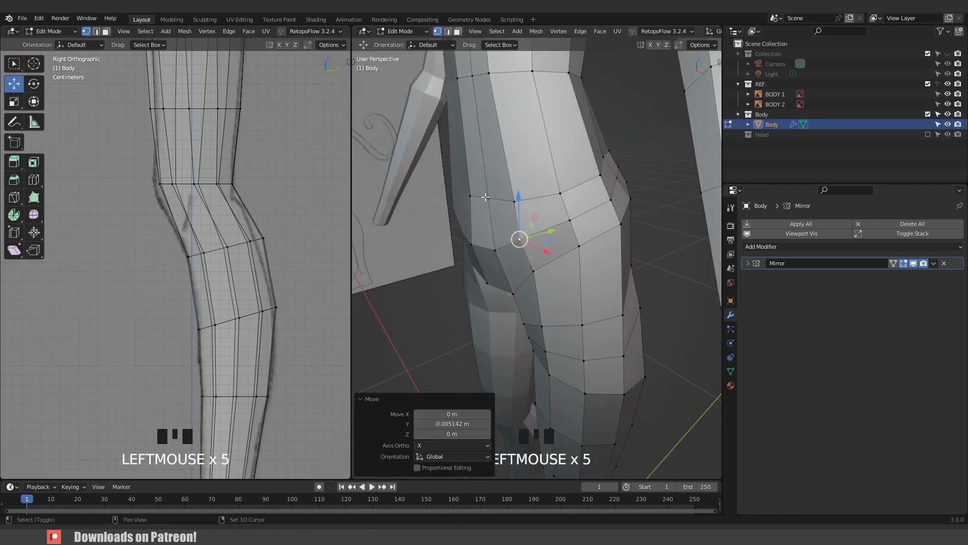
Reposition vertices on the hip and along the back of the leg to follow the side reference.
{"action": "left_click", "coordinate": [490, 199]}
{"action": "left_click_drag", "start_coordinate": [510, 191], "coordinate": [495, 194]}
{"action": "left_click", "coordinate": [471, 196]}
{"action": "middle_click_drag", "start_coordinate": [277, 152], "coordinate": [303, 298], "text": "shift"}
{"action": "left_click", "coordinate": [191, 334]}
{"action": "left_click_drag", "start_coordinate": [233, 335], "coordinate": [228, 338]}
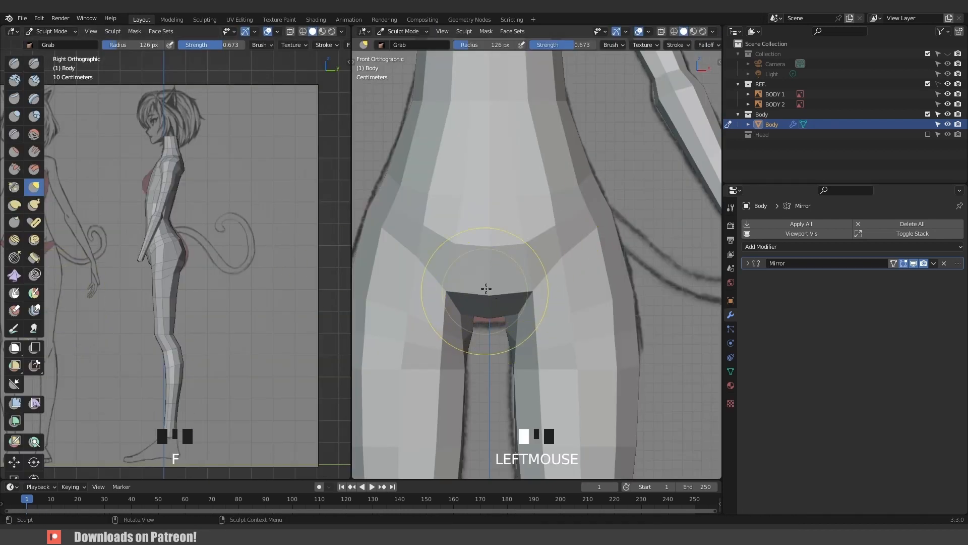
Reshape the crotch, lower belly and hip sides with the Grab brush to match the front reference.
{"action": "mouse_move", "coordinate": [486, 288]}
{"action": "left_mouse_down"}
{"action": "mouse_move", "coordinate": [485, 303]}
{"action": "mouse_move", "coordinate": [550, 241]}
{"action": "left_mouse_up"}
{"action": "key", "text": "alt+z"}
{"action": "key", "text": "alt+z"}
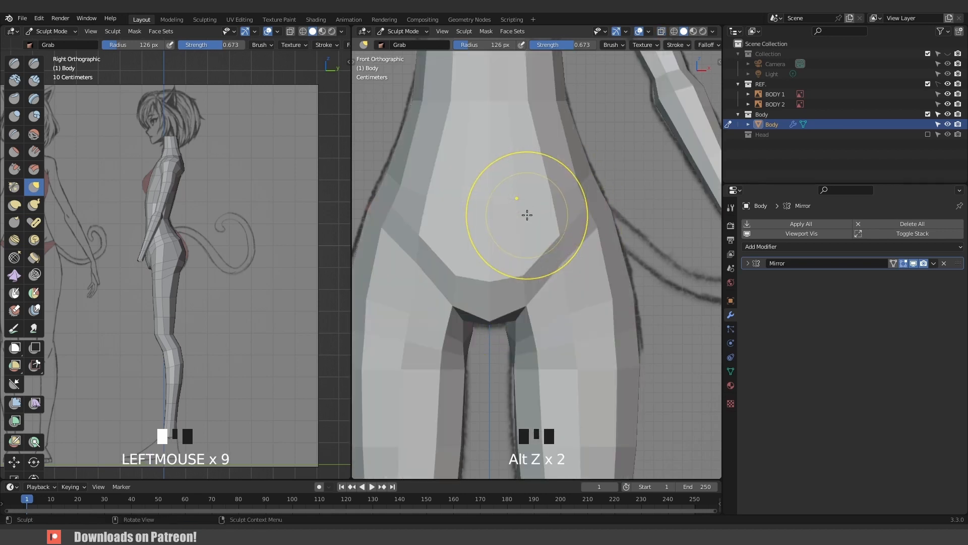
{"action": "key", "text": "Tab"}
{"action": "key", "text": "ctrl+r"}
{"action": "key", "text": "Tab"}
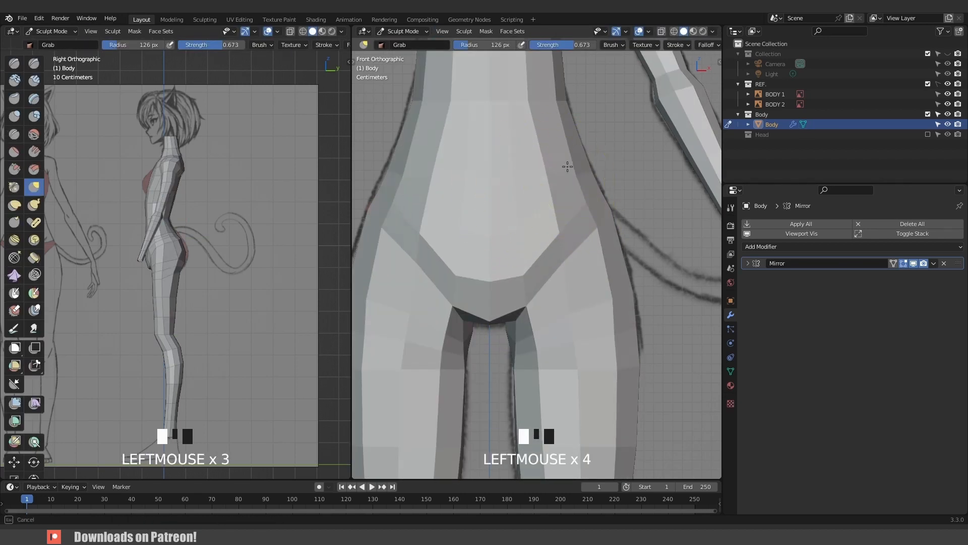
{"action": "left_click_drag", "start_coordinate": [587, 146], "coordinate": [589, 146]}
Reduce the Grab brush radius to 75 px and reshape the hips, lower back and upper buttocks.
{"action": "scroll", "coordinate": [166, 145], "scroll_direction": "up", "scroll_amount": 7}
{"action": "middle_click_drag", "start_coordinate": [166, 145], "coordinate": [179, 235], "text": "shift"}
{"action": "left_click_drag", "start_coordinate": [179, 235], "coordinate": [174, 231]}
{"action": "key", "text": "f"}
{"action": "left_click", "coordinate": [150, 233]}
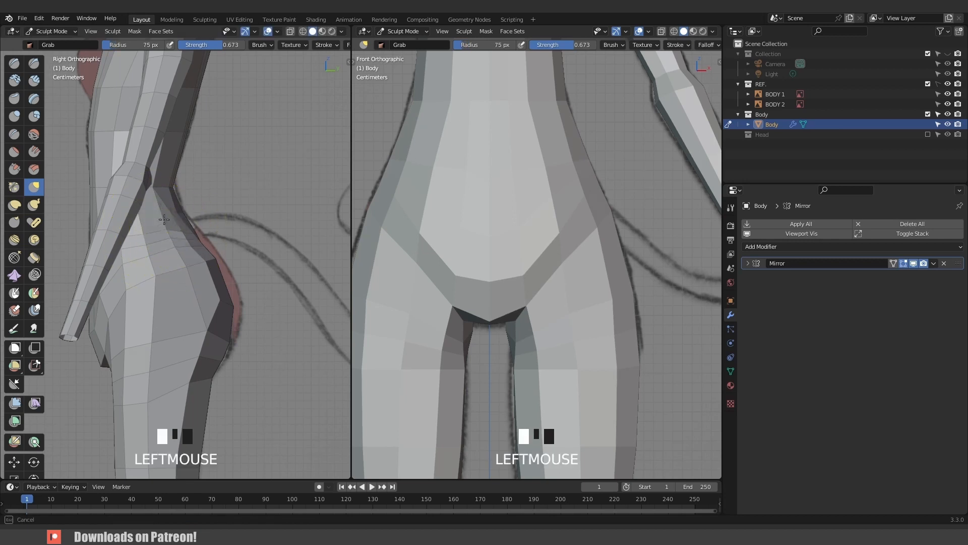
{"action": "mouse_move", "coordinate": [150, 233]}
{"action": "middle_mouse_down"}
{"action": "mouse_move", "coordinate": [208, 244]}
{"action": "mouse_move", "coordinate": [187, 244]}
{"action": "middle_mouse_up"}
{"action": "left_click_drag", "start_coordinate": [116, 237], "coordinate": [112, 252]}
{"action": "left_click", "coordinate": [112, 253]}
{"action": "left_click", "coordinate": [110, 250]}
{"action": "mouse_move", "coordinate": [113, 253]}
{"action": "middle_mouse_down"}
{"action": "mouse_move", "coordinate": [234, 250]}
{"action": "mouse_move", "coordinate": [147, 229]}
{"action": "mouse_move", "coordinate": [229, 228]}
{"action": "middle_mouse_up"}
{"action": "left_click_drag", "start_coordinate": [229, 229], "coordinate": [245, 242]}
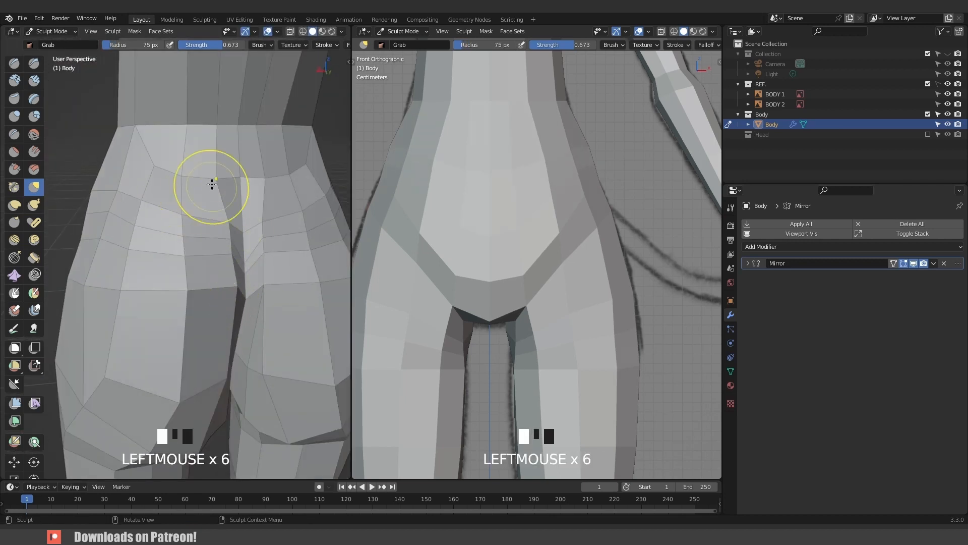
Refine the buttocks and the cleft between them with the Grab brush from several rear angles.
{"action": "middle_click_drag", "start_coordinate": [156, 197], "coordinate": [205, 272]}
{"action": "mouse_move", "coordinate": [206, 272]}
{"action": "left_mouse_down"}
{"action": "mouse_move", "coordinate": [234, 255]}
{"action": "mouse_move", "coordinate": [230, 266]}
{"action": "mouse_move", "coordinate": [227, 258]}
{"action": "left_mouse_up"}
{"action": "mouse_move", "coordinate": [227, 258]}
{"action": "left_mouse_down"}
{"action": "mouse_move", "coordinate": [219, 249]}
{"action": "mouse_move", "coordinate": [223, 266]}
{"action": "left_mouse_up"}
{"action": "scroll", "coordinate": [223, 266], "scroll_direction": "down", "scroll_amount": 2}
{"action": "middle_click_drag", "start_coordinate": [222, 265], "coordinate": [213, 254]}
{"action": "left_click_drag", "start_coordinate": [213, 255], "coordinate": [211, 252]}
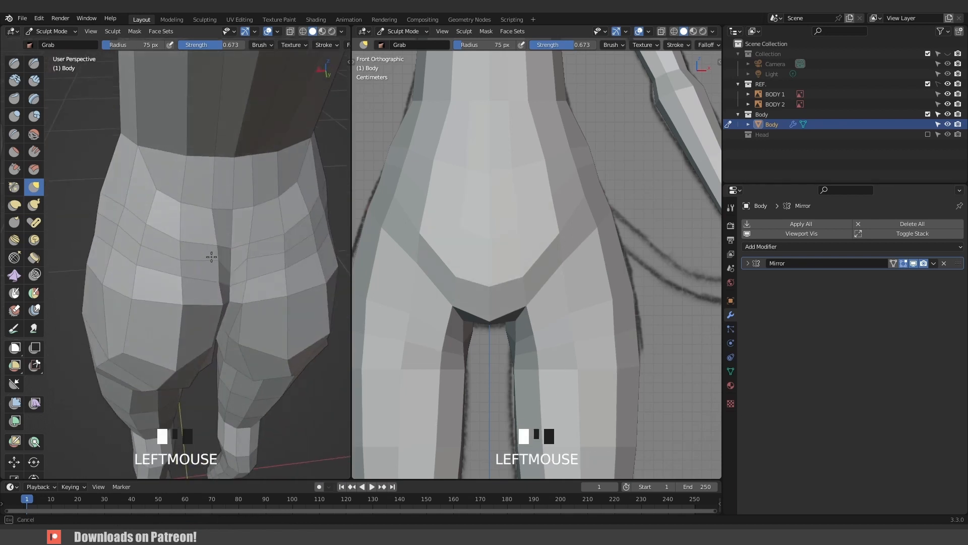
{"action": "middle_click_drag", "start_coordinate": [171, 237], "coordinate": [218, 224]}
{"action": "left_click_drag", "start_coordinate": [218, 226], "coordinate": [219, 223]}
{"action": "middle_click_drag", "start_coordinate": [254, 207], "coordinate": [212, 281]}
Return to mesh editing and add one centred horizontal loop cut across the lower chest.
{"action": "key", "text": "ctrl+Tab"}
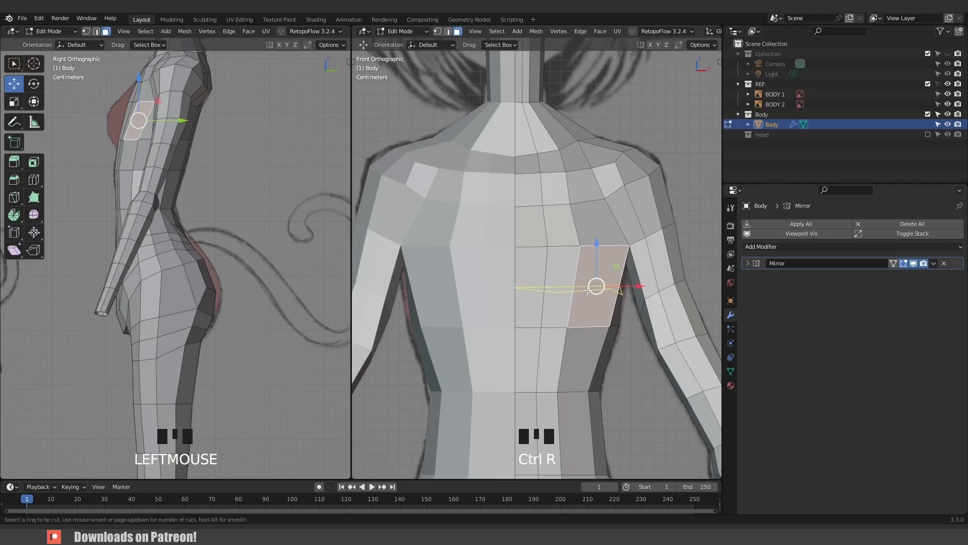
{"action": "left_click", "coordinate": [588, 290]}
{"action": "right_click", "coordinate": [588, 290]}
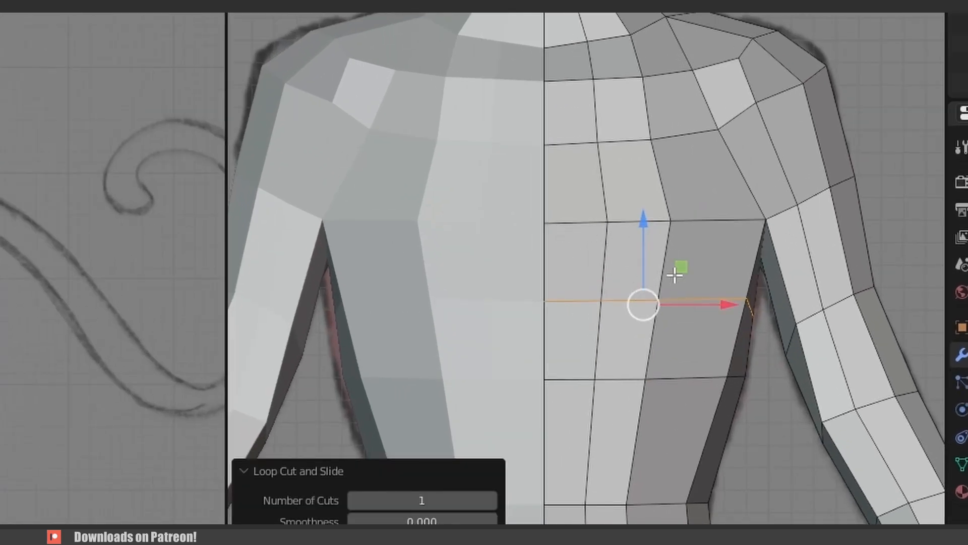
Select the three-by-three block of chest faces beside the centre line and inset it by about 0.01 m.
{"action": "key", "text": "3"}
{"action": "left_click", "coordinate": [684, 197]}
{"action": "left_click", "coordinate": [632, 195], "text": "shift"}
{"action": "left_click", "coordinate": [573, 192], "text": "shift"}
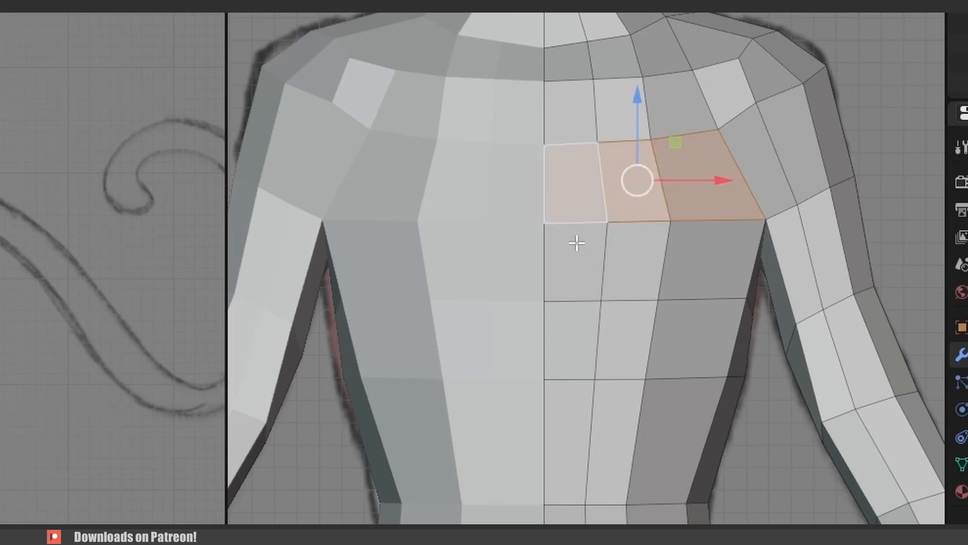
{"action": "left_click", "coordinate": [576, 257], "text": "shift"}
{"action": "left_click", "coordinate": [631, 263], "text": "shift"}
{"action": "left_click", "coordinate": [700, 263], "text": "shift"}
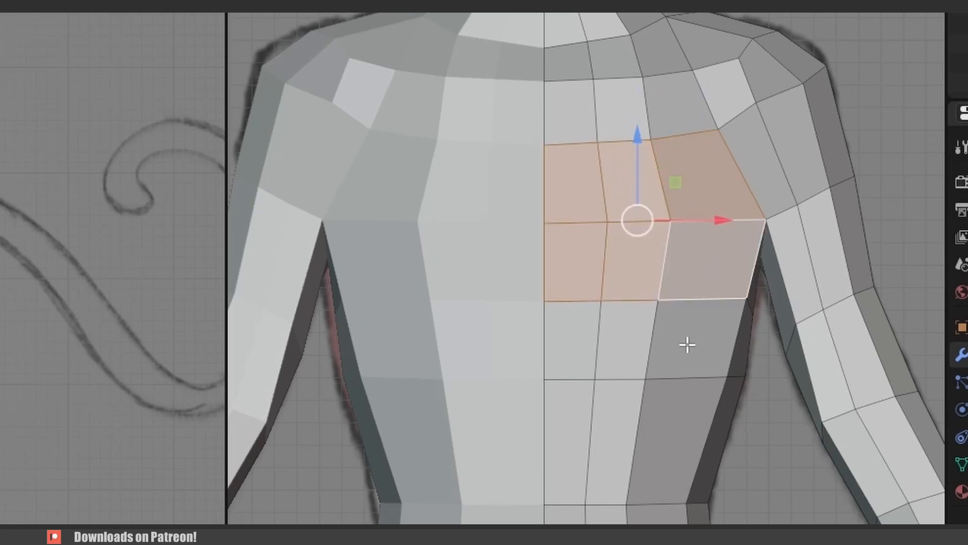
{"action": "left_click", "coordinate": [629, 341], "text": "shift"}
{"action": "left_click", "coordinate": [588, 340], "text": "shift"}
{"action": "left_click", "coordinate": [683, 345], "text": "shift"}
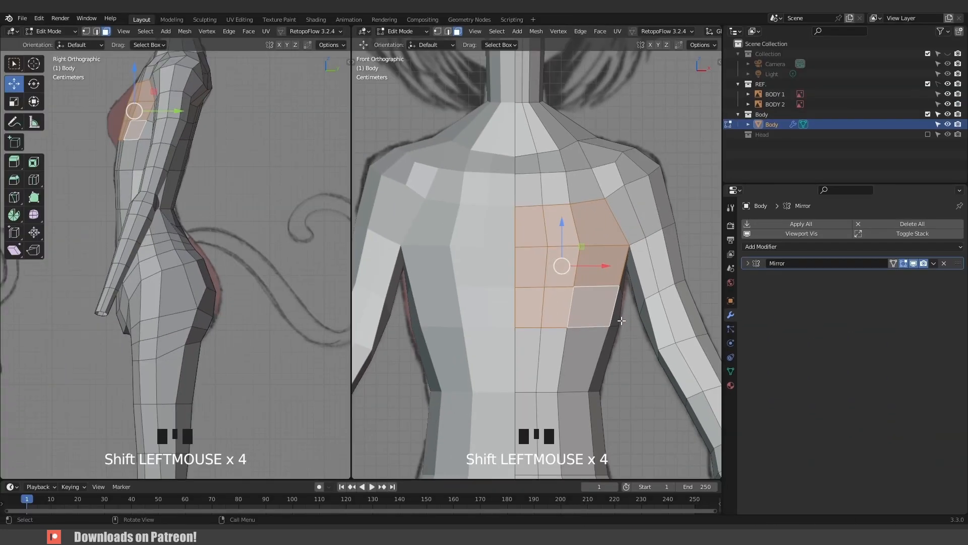
{"action": "key", "text": "i"}
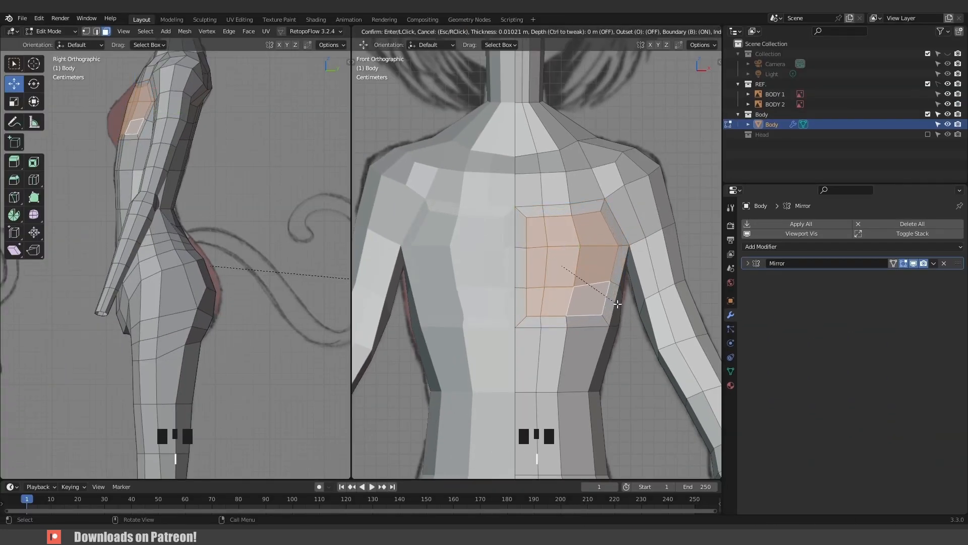
{"action": "left_click", "coordinate": [618, 304]}
Move the inset chest faces forward toward the side reference and scale them down slightly.
{"action": "scroll", "coordinate": [185, 231], "scroll_direction": "up", "scroll_amount": 4}
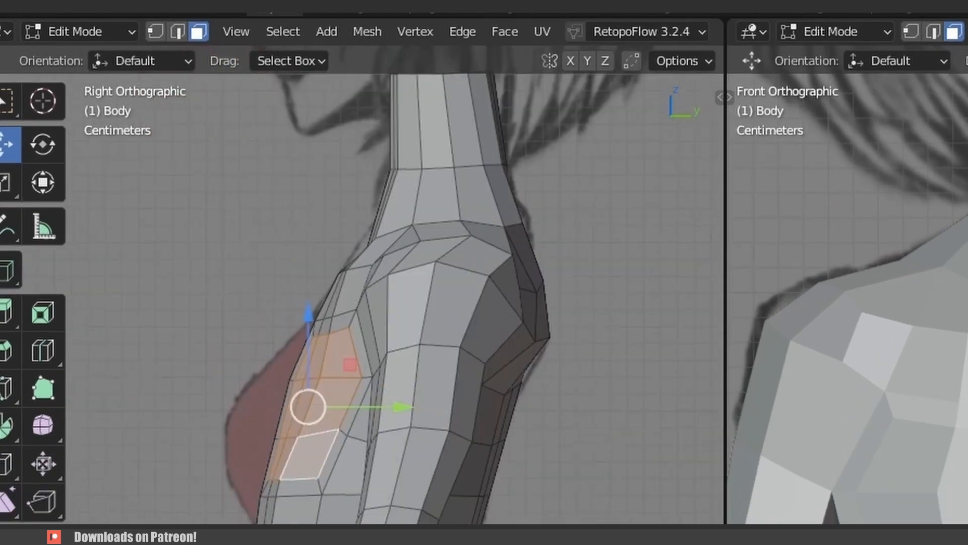
{"action": "left_click_drag", "start_coordinate": [406, 378], "coordinate": [367, 382]}
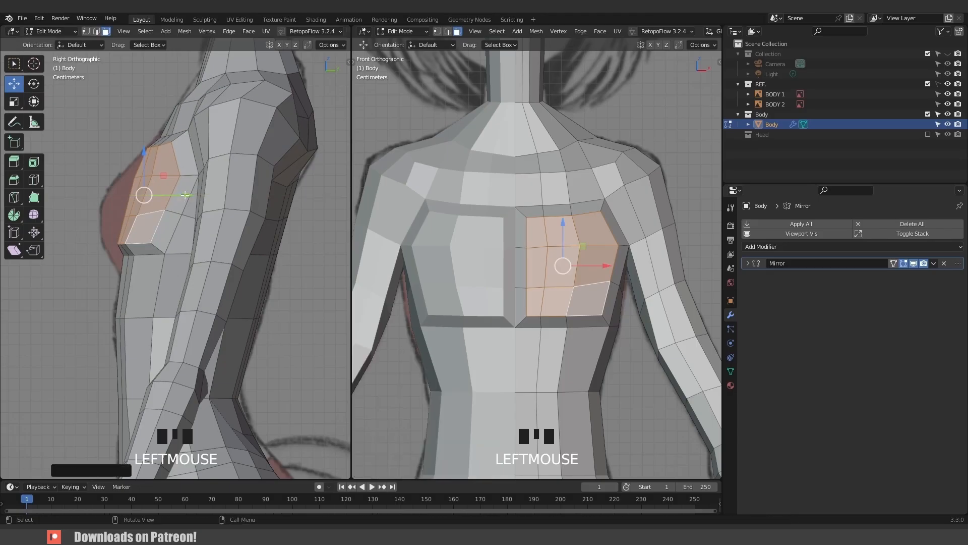
{"action": "key", "text": "s"}
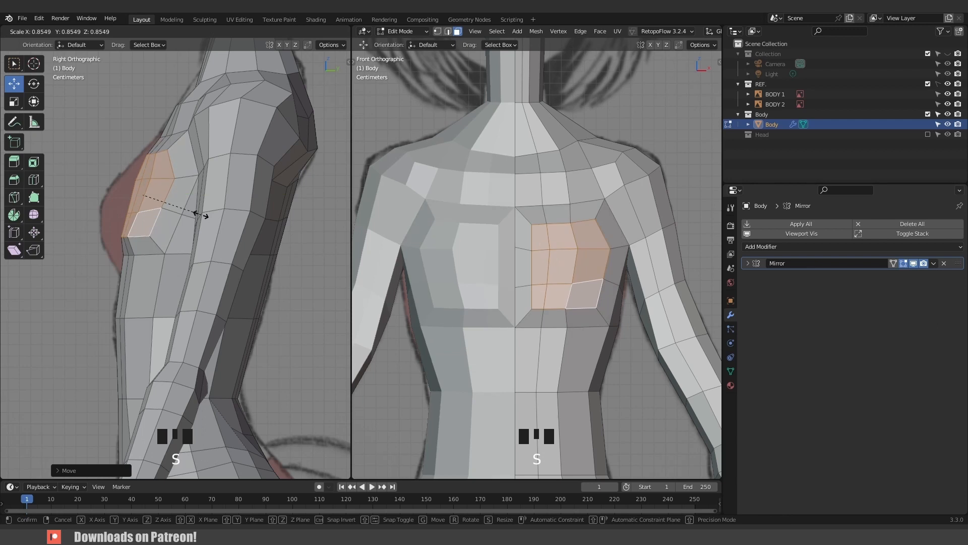
{"action": "left_click", "coordinate": [214, 214]}
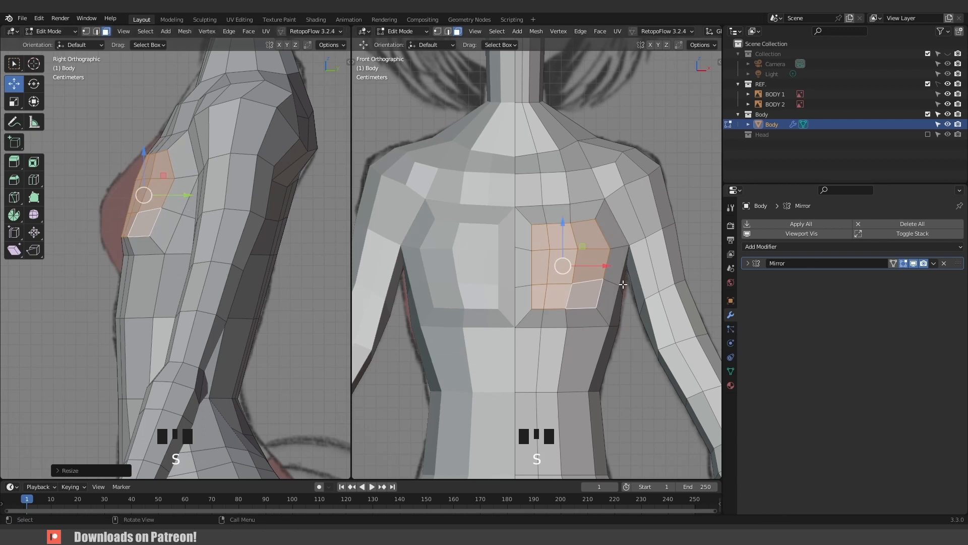
Inset the chest faces again by 0.008767 m and move them forward and slightly down to the breast outline.
{"action": "key", "text": "i"}
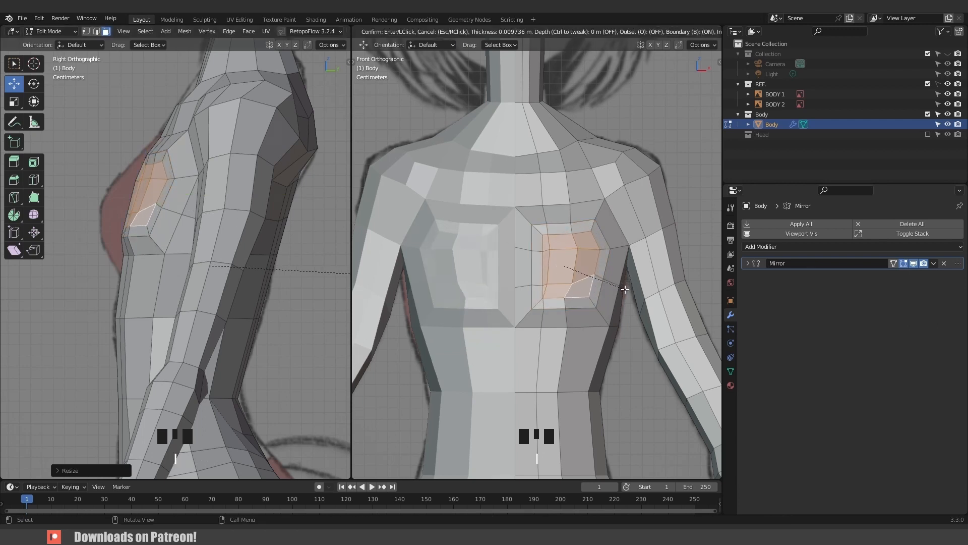
{"action": "left_click", "coordinate": [626, 290]}
{"action": "scroll", "coordinate": [179, 231], "scroll_direction": "up", "scroll_amount": 2}
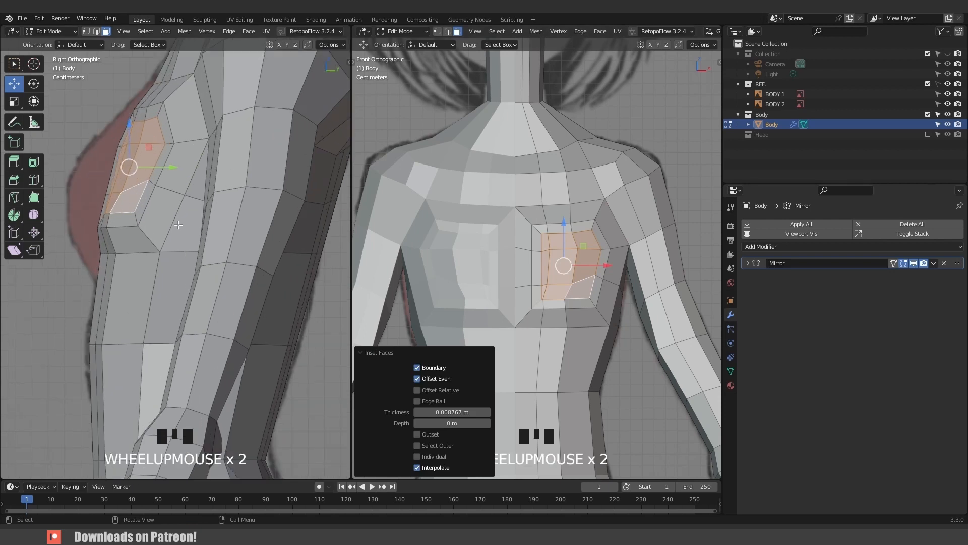
{"action": "key", "text": "g"}
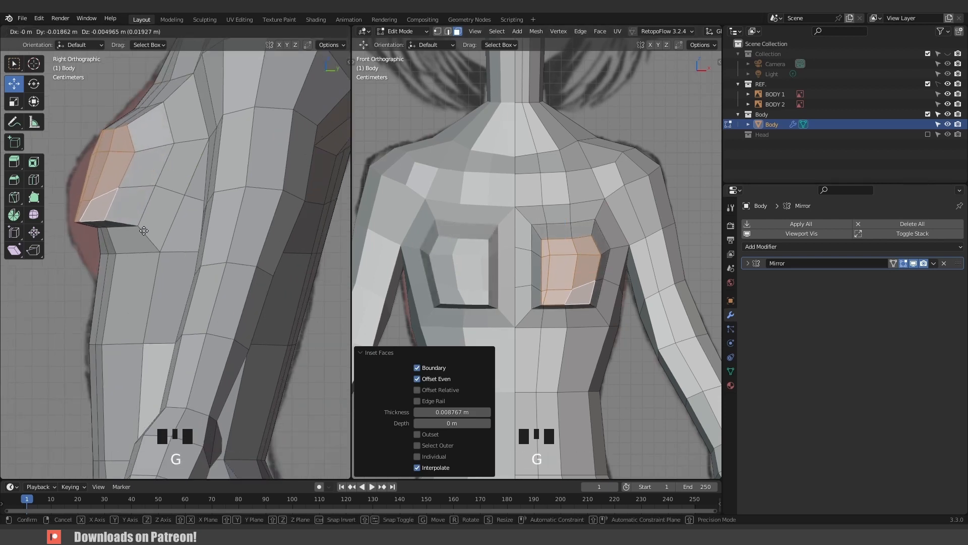
{"action": "left_click", "coordinate": [157, 232]}
Reposition individual vertices on the front faces of the breast to start rounding its outline.
{"action": "scroll", "coordinate": [568, 246], "scroll_direction": "up", "scroll_amount": 1}
{"action": "scroll", "coordinate": [569, 246], "scroll_direction": "up", "scroll_amount": 2}
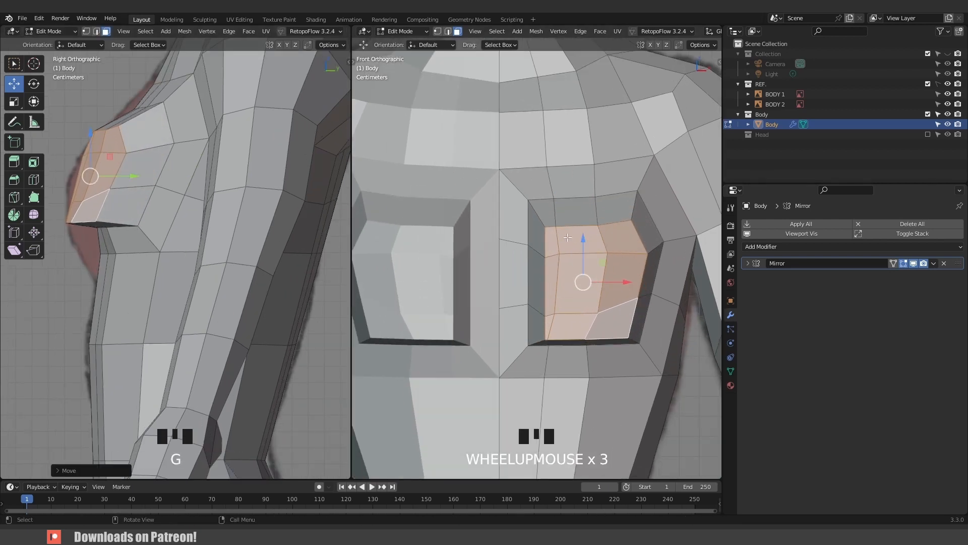
{"action": "middle_click_drag", "start_coordinate": [569, 245], "coordinate": [564, 314]}
{"action": "scroll", "coordinate": [554, 249], "scroll_direction": "down", "scroll_amount": 3}
{"action": "key", "text": "1"}
{"action": "left_click", "coordinate": [567, 285]}
{"action": "key", "text": "g"}
{"action": "left_click", "coordinate": [562, 282]}
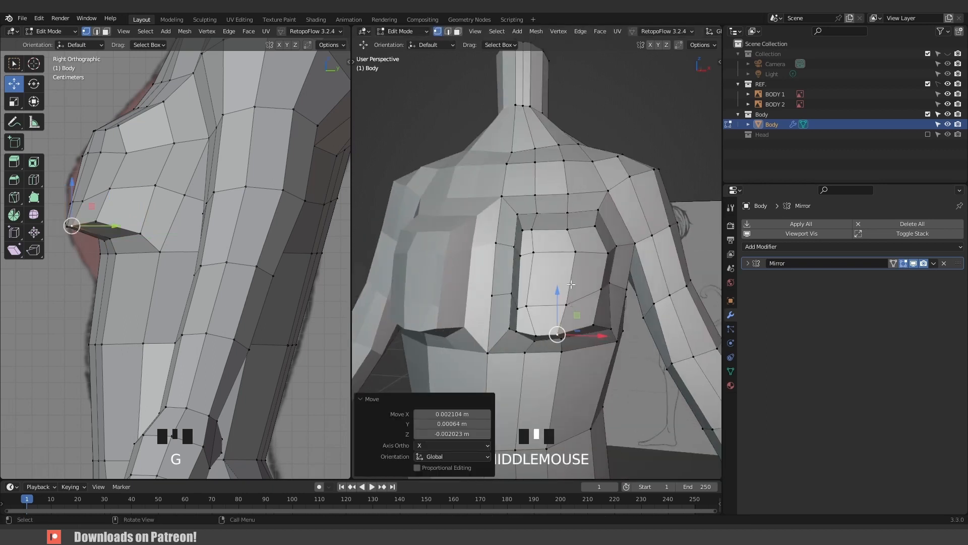
{"action": "left_click", "coordinate": [541, 252]}
{"action": "key", "text": "g"}
{"action": "left_click", "coordinate": [542, 257]}
Move the vertices along the crease under the breast into a curved line.
{"action": "left_click", "coordinate": [489, 333]}
{"action": "key", "text": "g"}
{"action": "left_click", "coordinate": [493, 334]}
{"action": "left_click", "coordinate": [561, 351]}
{"action": "key", "text": "g"}
{"action": "left_click", "coordinate": [561, 358]}
{"action": "middle_click_drag", "start_coordinate": [561, 357], "coordinate": [588, 359]}
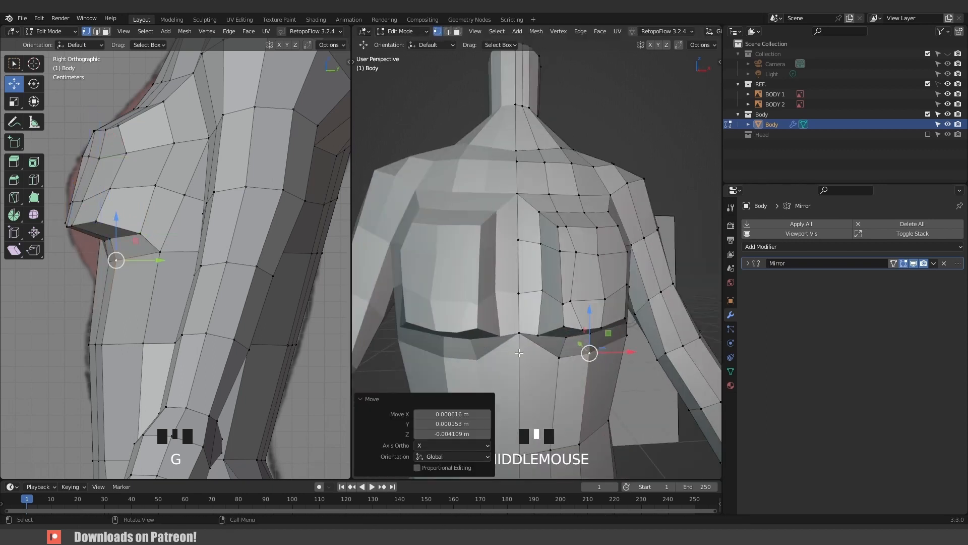
{"action": "left_click", "coordinate": [538, 340]}
{"action": "key", "text": "g"}
{"action": "left_click", "coordinate": [544, 326]}
Move the inner-edge vertices of the breast toward the centre line to shape the cleavage.
{"action": "left_click", "coordinate": [536, 255]}
{"action": "middle_click_drag", "start_coordinate": [535, 255], "coordinate": [534, 297]}
{"action": "key", "text": "g"}
{"action": "left_click", "coordinate": [523, 329]}
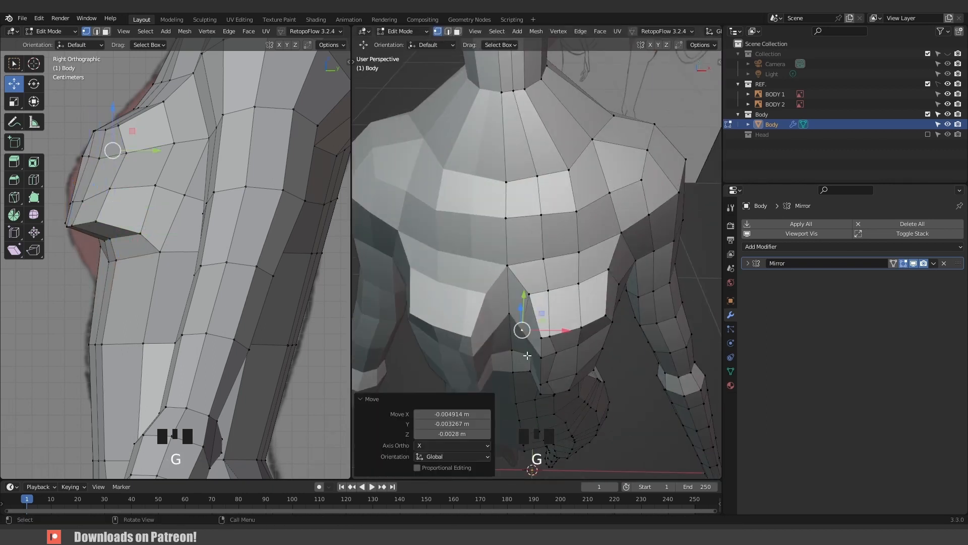
{"action": "left_click", "coordinate": [517, 355]}
{"action": "key", "text": "g"}
{"action": "left_click", "coordinate": [514, 357]}
{"action": "middle_click_drag", "start_coordinate": [514, 357], "coordinate": [488, 356]}
{"action": "left_click", "coordinate": [526, 316]}
{"action": "left_click", "coordinate": [513, 274]}
{"action": "middle_click_drag", "start_coordinate": [510, 278], "coordinate": [466, 231]}
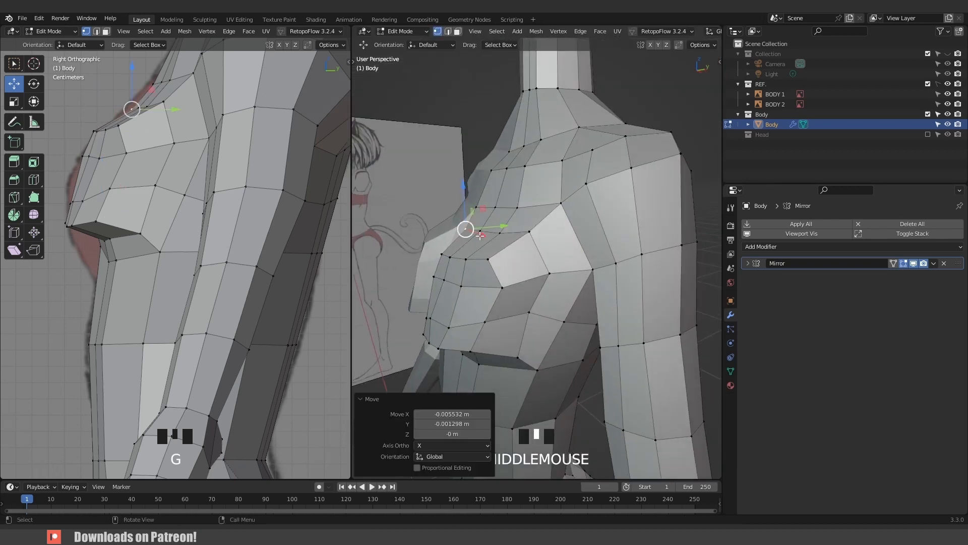
Move the vertices above the breast to soften its transition into the upper chest.
{"action": "key", "text": "g"}
{"action": "left_click", "coordinate": [473, 206]}
{"action": "key", "text": "g"}
{"action": "left_click", "coordinate": [476, 225]}
{"action": "left_click", "coordinate": [535, 237]}
{"action": "key", "text": "g"}
{"action": "left_click", "coordinate": [539, 240]}
{"action": "left_click", "coordinate": [550, 273]}
{"action": "middle_click_drag", "start_coordinate": [550, 274], "coordinate": [600, 294]}
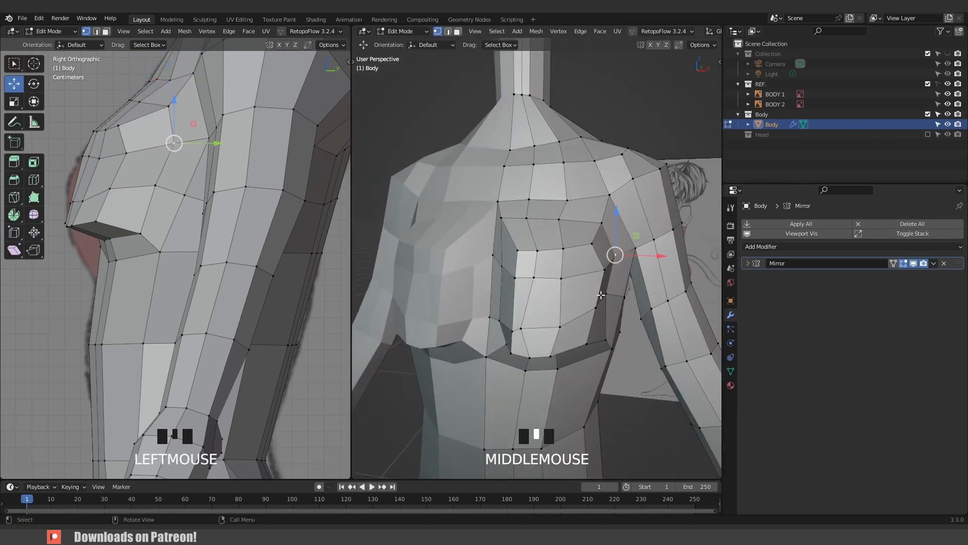
Adjust the vertices on the outer side and lower front of the breast to make it rounder.
{"action": "left_click", "coordinate": [607, 294]}
{"action": "key", "text": "g"}
{"action": "left_click", "coordinate": [614, 313]}
{"action": "left_click", "coordinate": [605, 340]}
{"action": "key", "text": "g"}
{"action": "left_click", "coordinate": [522, 328]}
{"action": "key", "text": "g"}
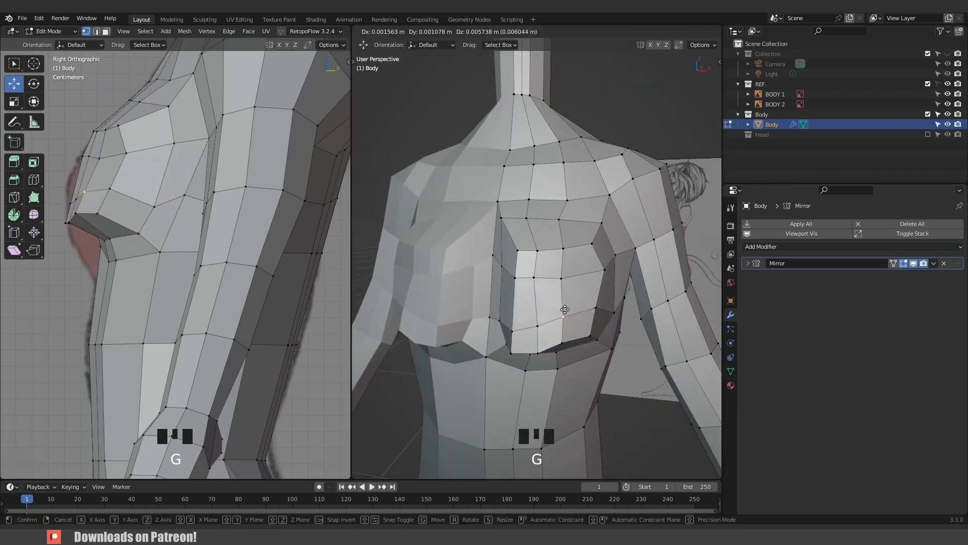
{"action": "left_click", "coordinate": [537, 320]}
{"action": "left_click", "coordinate": [535, 277]}
{"action": "key", "text": "g"}
{"action": "left_click", "coordinate": [539, 284]}
Enable proportional editing, shrink its influence to about 0.036 m and move a vertex under the breast in side view.
{"action": "middle_click_drag", "start_coordinate": [538, 283], "coordinate": [585, 290]}
{"action": "middle_click_drag", "start_coordinate": [122, 197], "coordinate": [179, 210], "text": "shift"}
{"action": "left_click", "coordinate": [143, 179]}
{"action": "key", "text": "o"}
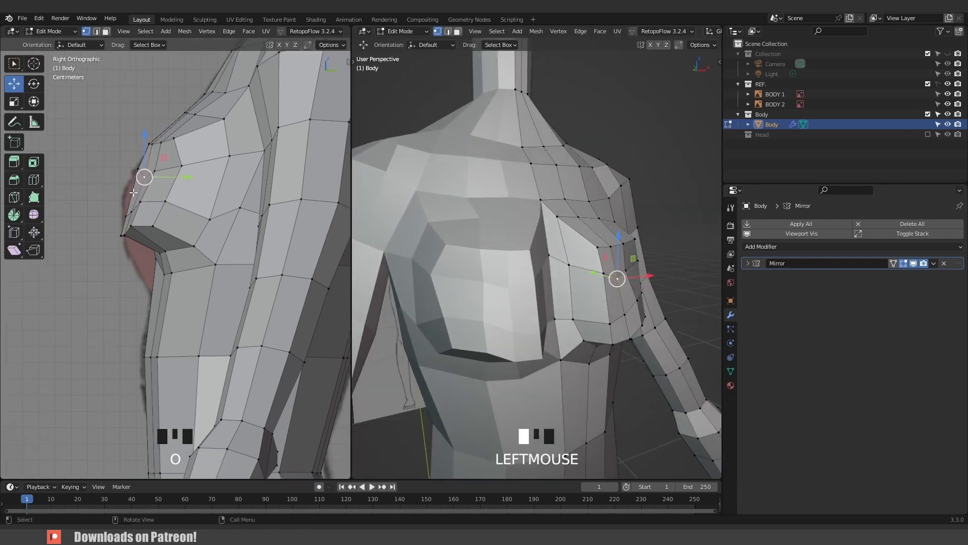
{"action": "key", "text": "g"}
{"action": "scroll", "coordinate": [152, 260], "scroll_direction": "down", "scroll_amount": 6}
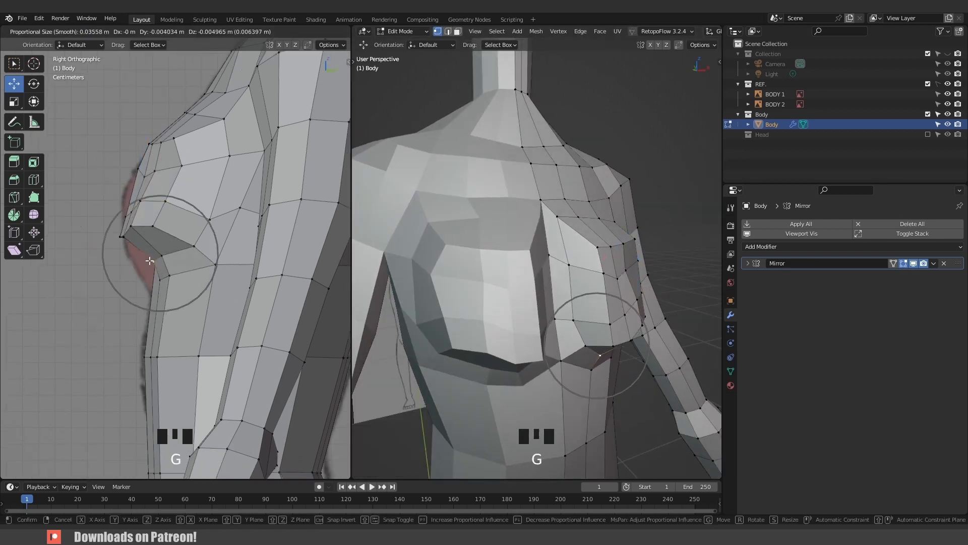
{"action": "left_click", "coordinate": [149, 259]}
Reshape the breast's underside and tip in side view by moving vertices with proportional editing.
{"action": "left_click", "coordinate": [156, 231], "text": "shift"}
{"action": "key", "text": "g"}
{"action": "right_click", "coordinate": [147, 230]}
{"action": "left_click", "coordinate": [151, 228]}
{"action": "key", "text": "g"}
{"action": "left_click", "coordinate": [142, 232]}
{"action": "left_click", "coordinate": [132, 226]}
{"action": "key", "text": "g"}
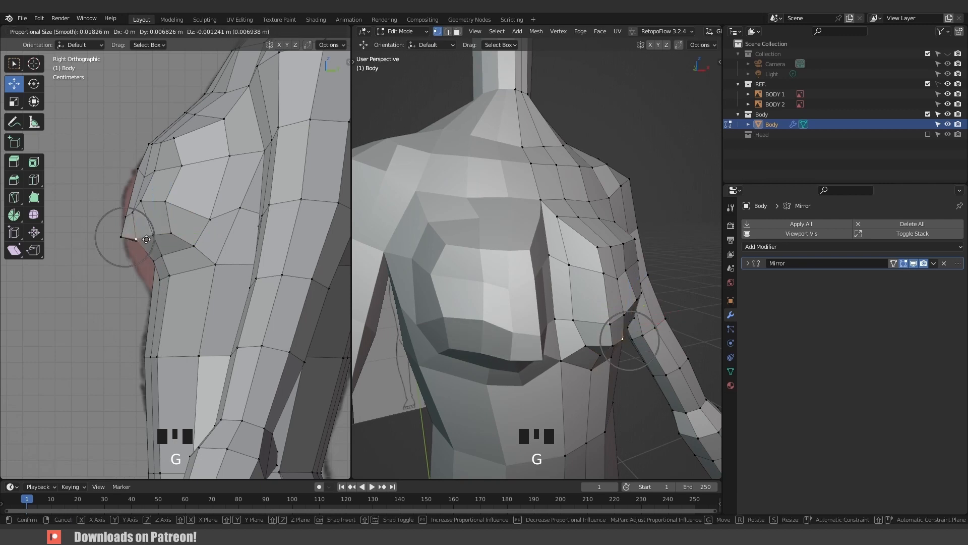
{"action": "left_click", "coordinate": [121, 236]}
{"action": "key", "text": "g"}
Move outer and lower breast vertices with proportional editing to round the form in perspective.
{"action": "left_click", "coordinate": [614, 376]}
{"action": "middle_click_drag", "start_coordinate": [614, 376], "coordinate": [605, 328]}
{"action": "left_click", "coordinate": [625, 281]}
{"action": "key", "text": "g"}
{"action": "left_click", "coordinate": [606, 282]}
{"action": "middle_click_drag", "start_coordinate": [606, 282], "coordinate": [544, 318]}
{"action": "left_click", "coordinate": [590, 376]}
{"action": "key", "text": "g"}
{"action": "left_click", "coordinate": [592, 336]}
Adjust the remaining lower inner breast vertices to even out the curve of the underside.
{"action": "left_click", "coordinate": [553, 335]}
{"action": "key", "text": "g"}
{"action": "left_click", "coordinate": [556, 325]}
{"action": "left_click", "coordinate": [579, 345]}
{"action": "left_click", "coordinate": [600, 346]}
{"action": "middle_click_drag", "start_coordinate": [599, 346], "coordinate": [532, 216]}
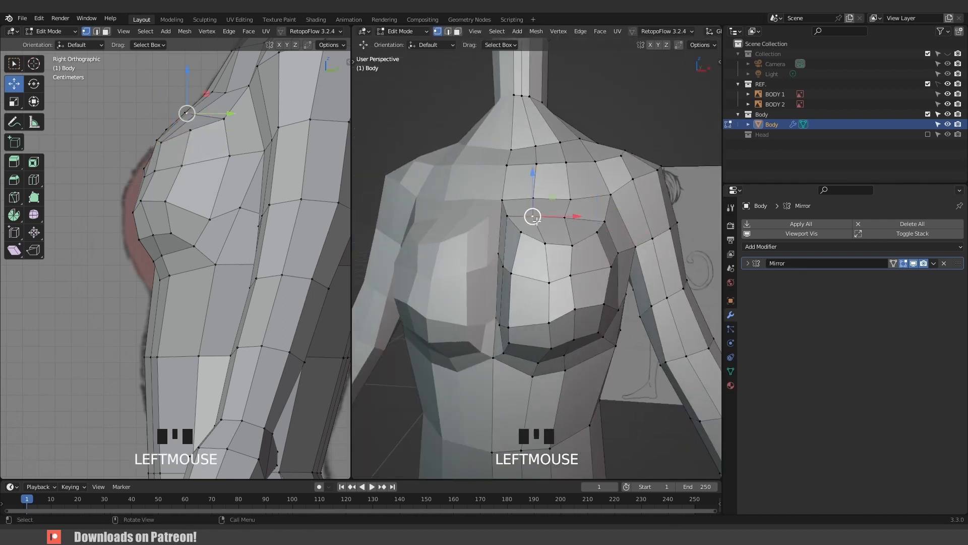
Switch to sculpting and smooth the breast surface from the front and side.
{"action": "key", "text": "Tab"}
{"action": "key", "text": "ctrl+Tab"}
{"action": "left_click", "coordinate": [565, 285]}
{"action": "mouse_move", "coordinate": [565, 285]}
{"action": "left_mouse_down", "text": "shift"}
{"action": "mouse_move", "coordinate": [518, 222]}
{"action": "mouse_move", "coordinate": [527, 241]}
{"action": "mouse_move", "coordinate": [521, 333]}
{"action": "mouse_move", "coordinate": [569, 337]}
{"action": "left_mouse_up", "text": "shift"}
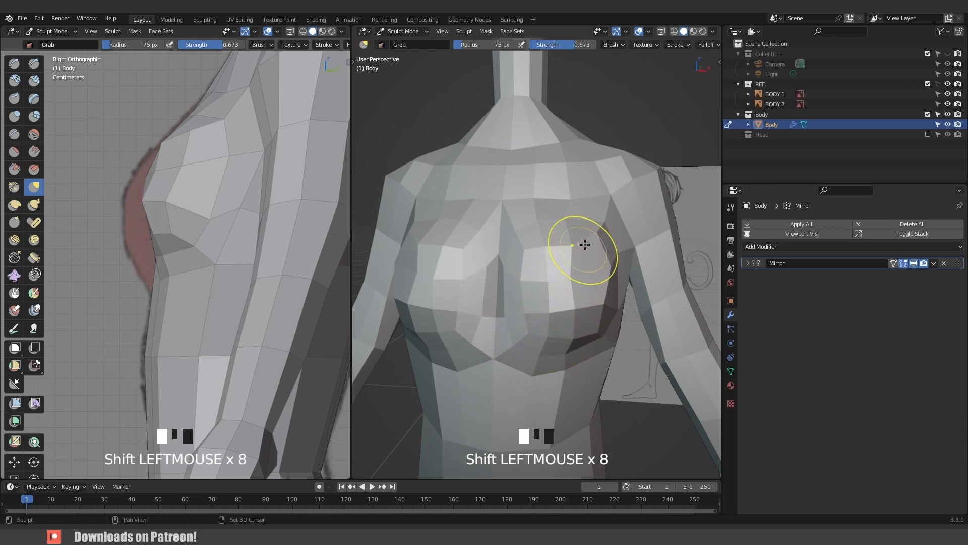
{"action": "left_click_drag", "start_coordinate": [585, 245], "coordinate": [595, 341], "text": "shift"}
{"action": "left_click_drag", "start_coordinate": [178, 220], "coordinate": [190, 146], "text": "shift"}
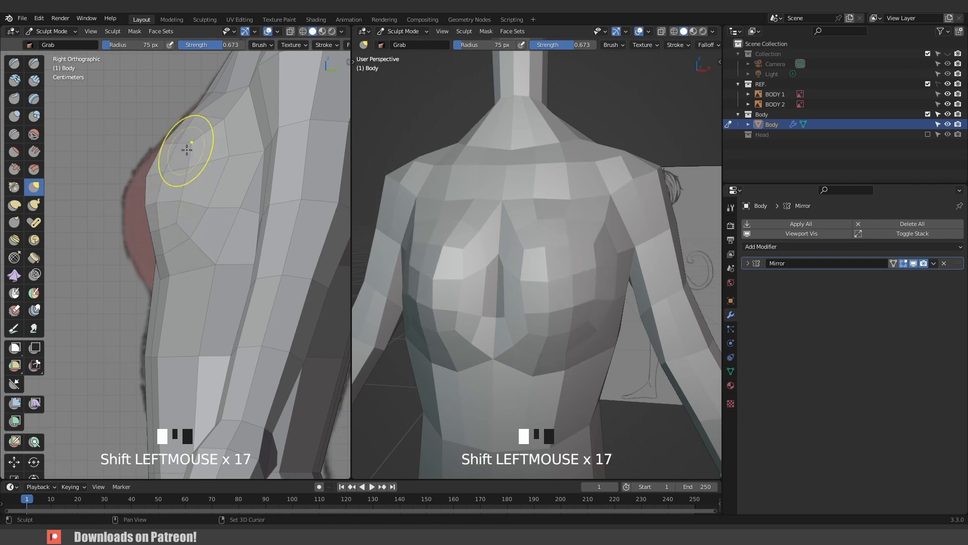
Enlarge the Grab brush radius to 114 px and pull the breast forward to the side reference outline.
{"action": "key", "text": "f"}
{"action": "mouse_move", "coordinate": [154, 202]}
{"action": "left_mouse_down"}
{"action": "mouse_move", "coordinate": [139, 197]}
{"action": "mouse_move", "coordinate": [132, 222]}
{"action": "left_mouse_up"}
{"action": "key", "text": "f"}
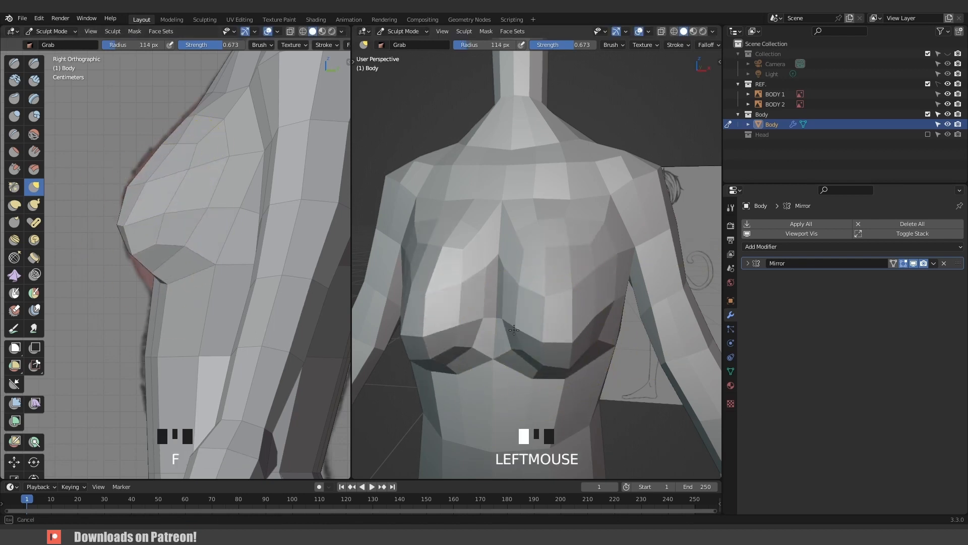
Refine the breast's inner edge, upper slope and underside with the Grab brush in perspective.
{"action": "middle_click_drag", "start_coordinate": [607, 303], "coordinate": [510, 365]}
{"action": "left_click", "coordinate": [520, 269]}
{"action": "left_click", "coordinate": [528, 159]}
{"action": "left_click", "coordinate": [510, 365]}
{"action": "left_click", "coordinate": [579, 341]}
{"action": "left_click", "coordinate": [579, 341]}
{"action": "middle_click_drag", "start_coordinate": [579, 341], "coordinate": [588, 313]}
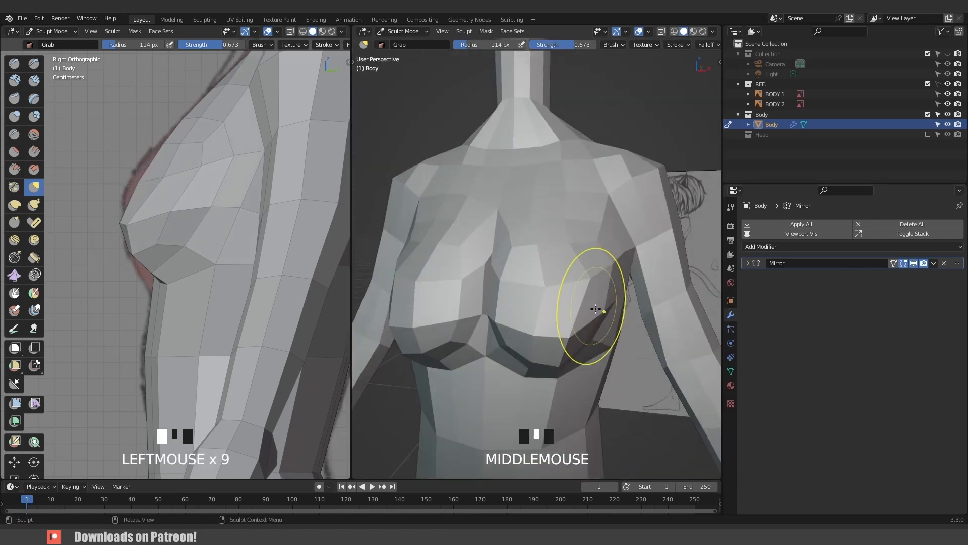
Refine the breast's underside, inner edge and side profile with the Grab brush from the front and side.
{"action": "left_click", "coordinate": [564, 364]}
{"action": "left_click", "coordinate": [564, 363]}
{"action": "left_click", "coordinate": [564, 363]}
{"action": "left_click", "coordinate": [510, 319]}
{"action": "left_click", "coordinate": [509, 319]}
{"action": "scroll", "coordinate": [525, 277], "scroll_direction": "down", "scroll_amount": 2}
{"action": "mouse_move", "coordinate": [525, 277]}
{"action": "middle_mouse_down"}
{"action": "mouse_move", "coordinate": [525, 264]}
{"action": "mouse_move", "coordinate": [398, 267]}
{"action": "mouse_move", "coordinate": [470, 245]}
{"action": "mouse_move", "coordinate": [437, 274]}
{"action": "middle_mouse_up"}
{"action": "left_click", "coordinate": [470, 245]}
{"action": "left_click_drag", "start_coordinate": [454, 257], "coordinate": [467, 255]}
{"action": "left_click_drag", "start_coordinate": [472, 259], "coordinate": [475, 259]}
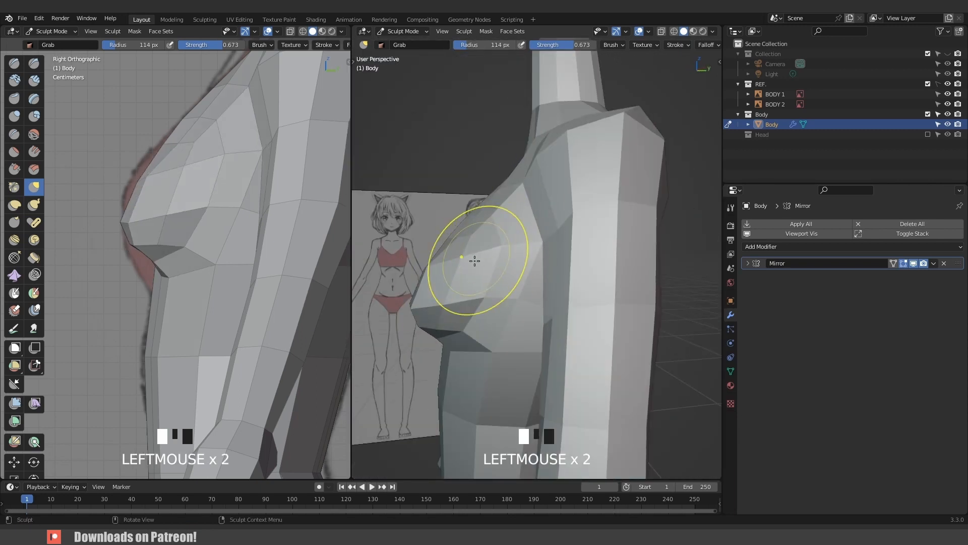
Reduce the Grab brush radius to 79 px and adjust the lower edge of the breast where it meets the ribcage.
{"action": "key", "text": "f"}
{"action": "left_click", "coordinate": [512, 272]}
{"action": "mouse_move", "coordinate": [475, 259]}
{"action": "middle_mouse_down"}
{"action": "mouse_move", "coordinate": [530, 272]}
{"action": "mouse_move", "coordinate": [562, 297]}
{"action": "middle_mouse_up"}
{"action": "left_click", "coordinate": [556, 373]}
{"action": "scroll", "coordinate": [556, 374], "scroll_direction": "down", "scroll_amount": 8}
{"action": "key", "text": "Tab"}
{"action": "key", "text": "Tab"}
{"action": "mouse_move", "coordinate": [555, 353]}
{"action": "middle_mouse_down"}
{"action": "mouse_move", "coordinate": [547, 333]}
{"action": "mouse_move", "coordinate": [434, 297]}
{"action": "middle_mouse_up"}
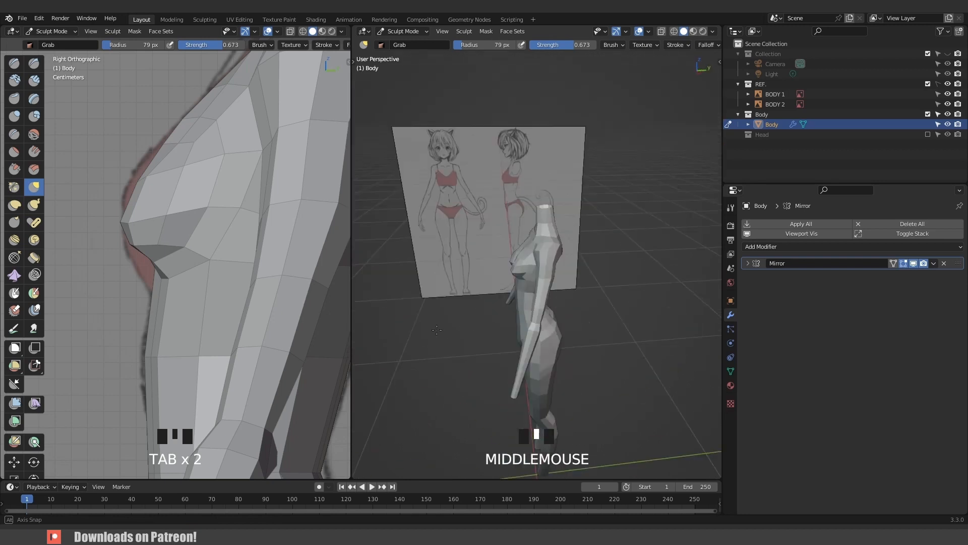
{"action": "scroll", "coordinate": [133, 265], "scroll_direction": "up", "scroll_amount": 2}
{"action": "scroll", "coordinate": [544, 300], "scroll_direction": "up", "scroll_amount": 4}
{"action": "middle_click_drag", "start_coordinate": [544, 301], "coordinate": [651, 262]}
{"action": "left_click", "coordinate": [539, 302]}
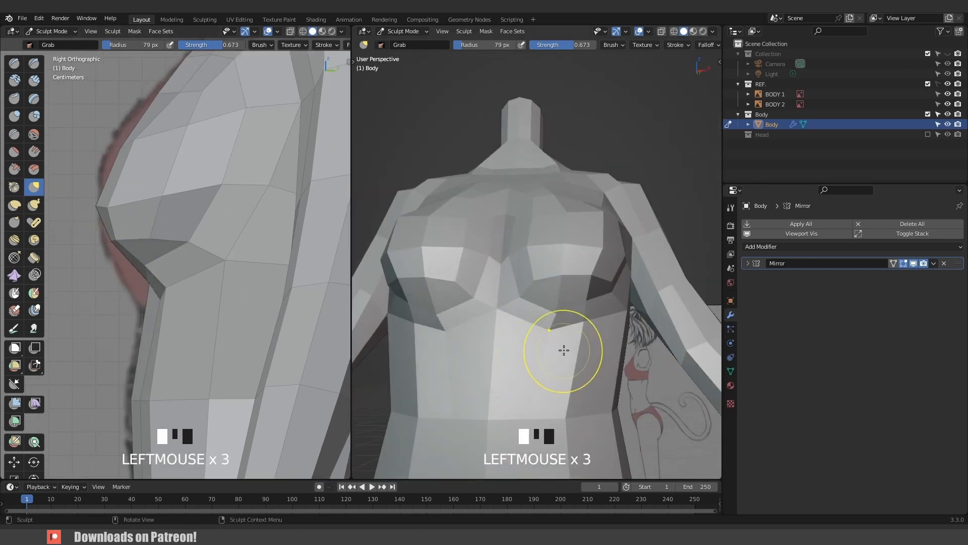
Enlarge the Grab brush radius to 107 px and pull the area beneath the breast forward to the side reference outline.
{"action": "scroll", "coordinate": [564, 350], "scroll_direction": "down", "scroll_amount": 2}
{"action": "key", "text": "f"}
{"action": "left_click", "coordinate": [514, 320]}
{"action": "mouse_move", "coordinate": [167, 298]}
{"action": "left_mouse_down"}
{"action": "mouse_move", "coordinate": [162, 318]}
{"action": "mouse_move", "coordinate": [133, 323]}
{"action": "left_mouse_up"}
{"action": "left_click_drag", "start_coordinate": [144, 303], "coordinate": [123, 309]}
{"action": "middle_click_drag", "start_coordinate": [557, 318], "coordinate": [467, 333]}
{"action": "scroll", "coordinate": [467, 333], "scroll_direction": "up", "scroll_amount": 4}
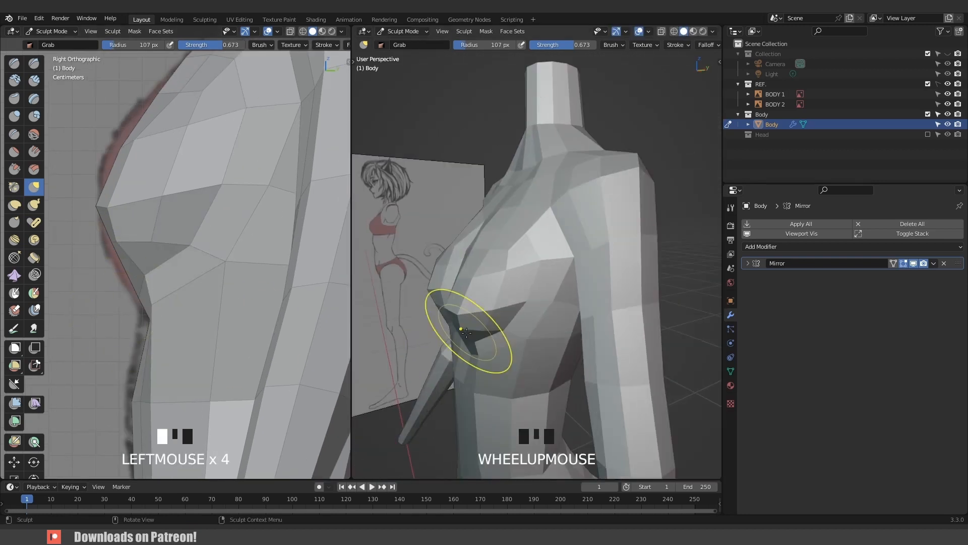
Set the Grab brush radius to 73 px and shape the crease under the breast.
{"action": "scroll", "coordinate": [466, 331], "scroll_direction": "up", "scroll_amount": 3}
{"action": "key", "text": "f"}
{"action": "left_click", "coordinate": [569, 307]}
{"action": "left_click_drag", "start_coordinate": [580, 303], "coordinate": [614, 323]}
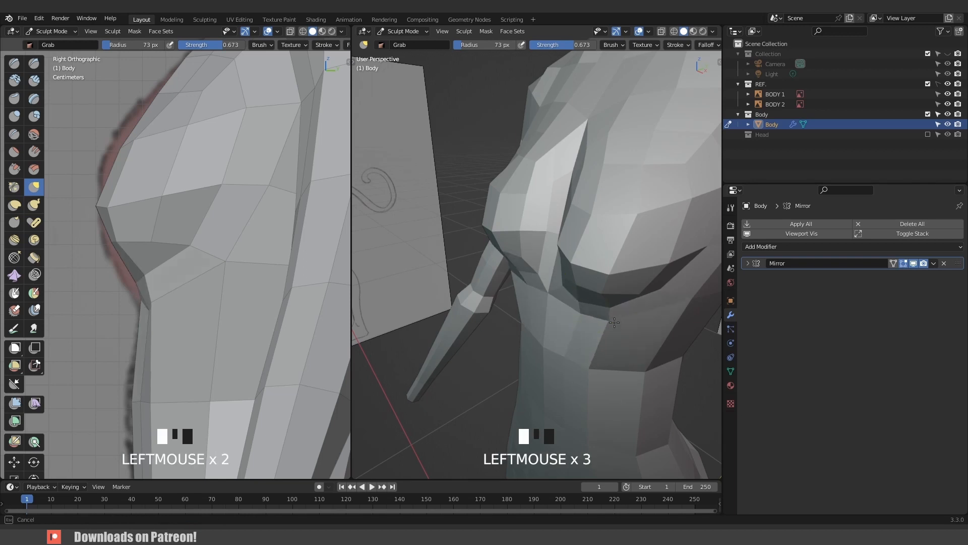
{"action": "scroll", "coordinate": [245, 260], "scroll_direction": "down", "scroll_amount": 3}
{"action": "key", "text": "f"}
{"action": "left_click", "coordinate": [196, 195]}
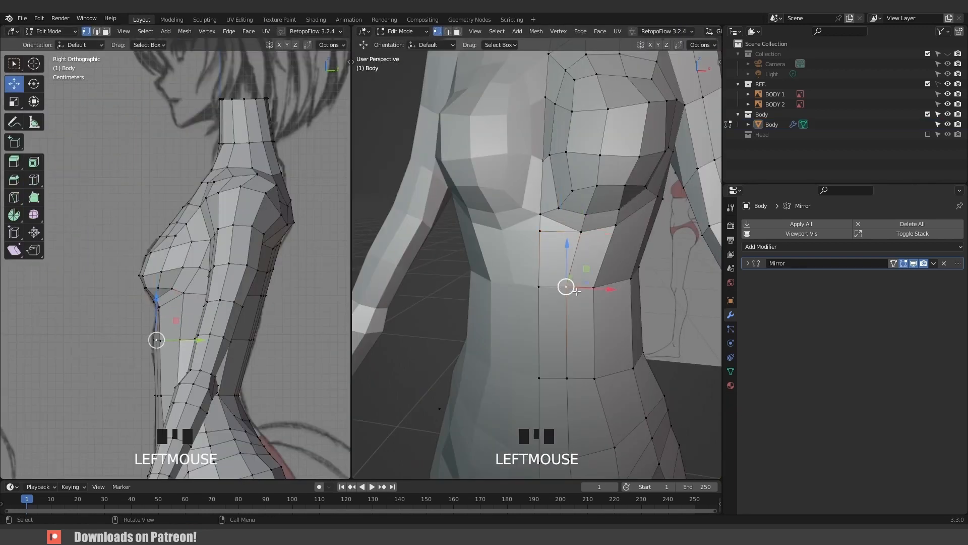
In Edit Mode, knife-cut from the centre line below the breast, down the torso's front and back across the lower abdomen.
{"action": "middle_click_drag", "start_coordinate": [577, 291], "coordinate": [536, 286]}
{"action": "scroll", "coordinate": [559, 269], "scroll_direction": "down", "scroll_amount": 3}
{"action": "scroll", "coordinate": [530, 280], "scroll_direction": "up", "scroll_amount": 2}
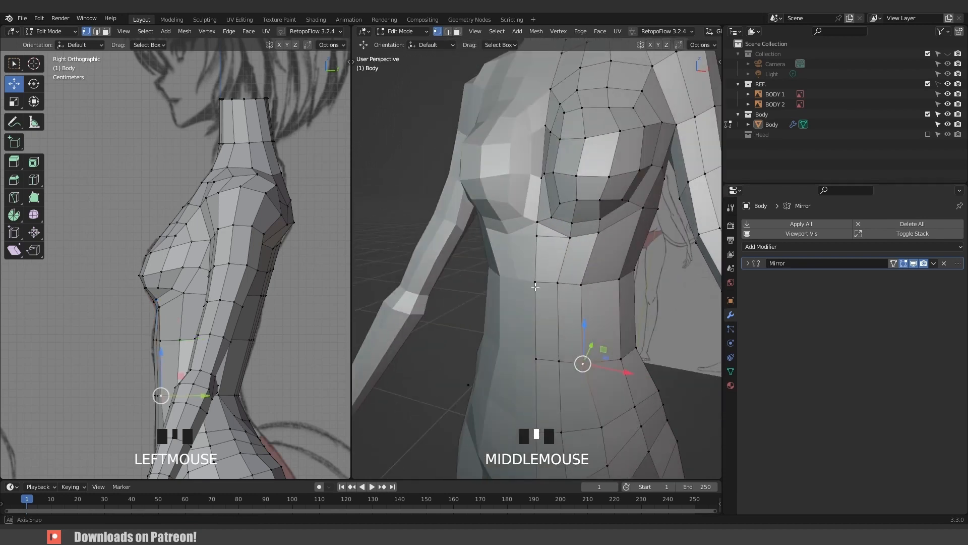
{"action": "key", "text": "k"}
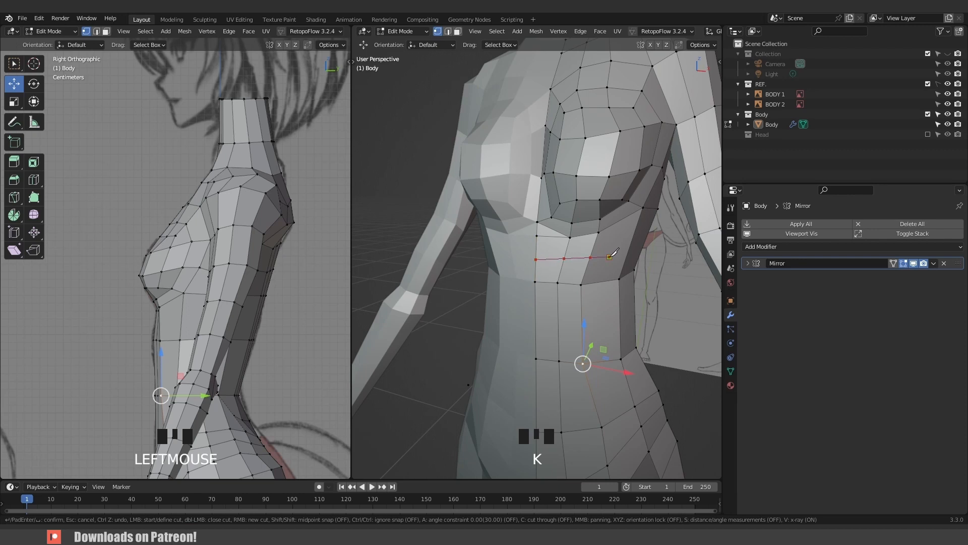
{"action": "scroll", "coordinate": [614, 253], "scroll_direction": "down", "scroll_amount": 2}
{"action": "middle_click_drag", "start_coordinate": [615, 253], "coordinate": [569, 207], "text": "shift"}
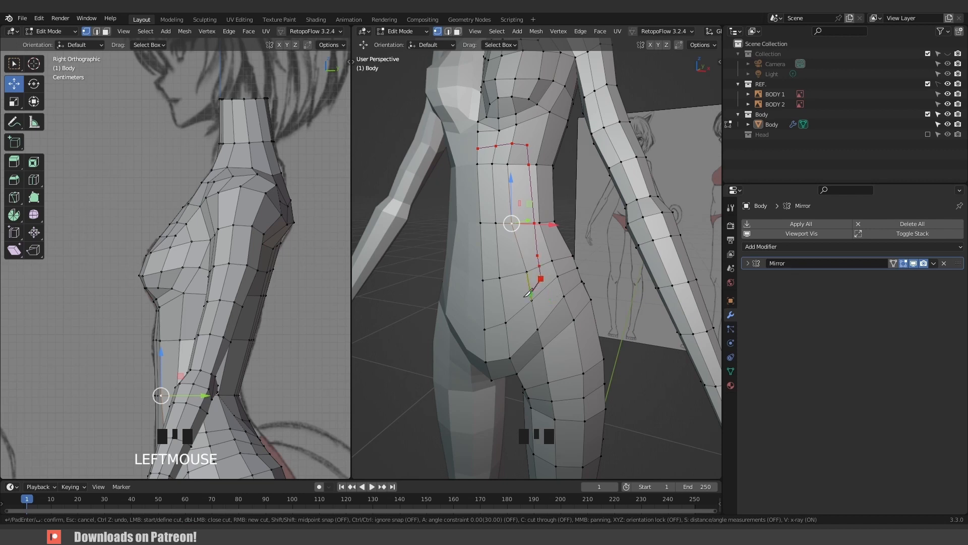
{"action": "key", "text": "Return"}
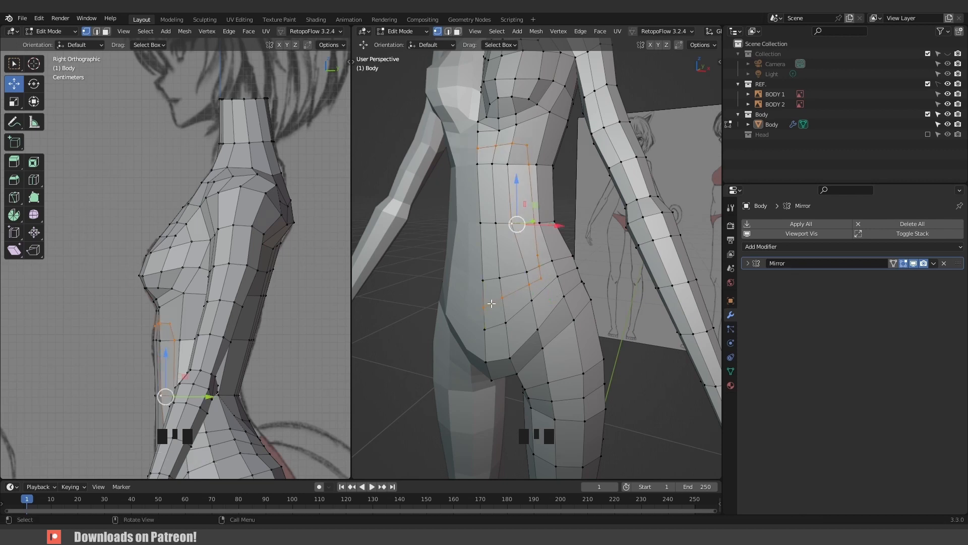
Connect the corner vertices of the new cut to the neighbouring vertices under the breast and at the hip.
{"action": "scroll", "coordinate": [527, 255], "scroll_direction": "up", "scroll_amount": 2}
{"action": "middle_click_drag", "start_coordinate": [527, 255], "coordinate": [529, 383], "text": "shift"}
{"action": "left_click", "coordinate": [532, 234]}
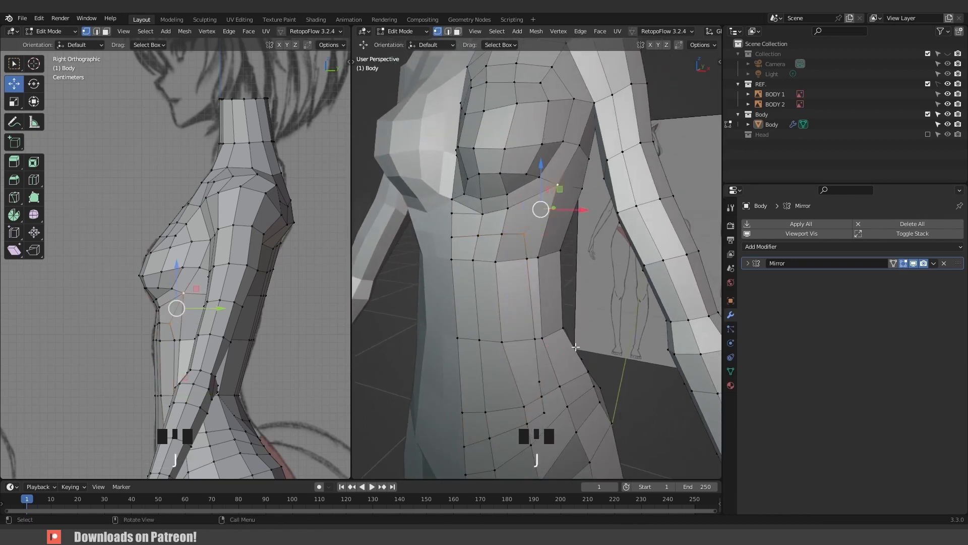
{"action": "middle_click_drag", "start_coordinate": [575, 347], "coordinate": [517, 248]}
{"action": "left_click", "coordinate": [488, 297]}
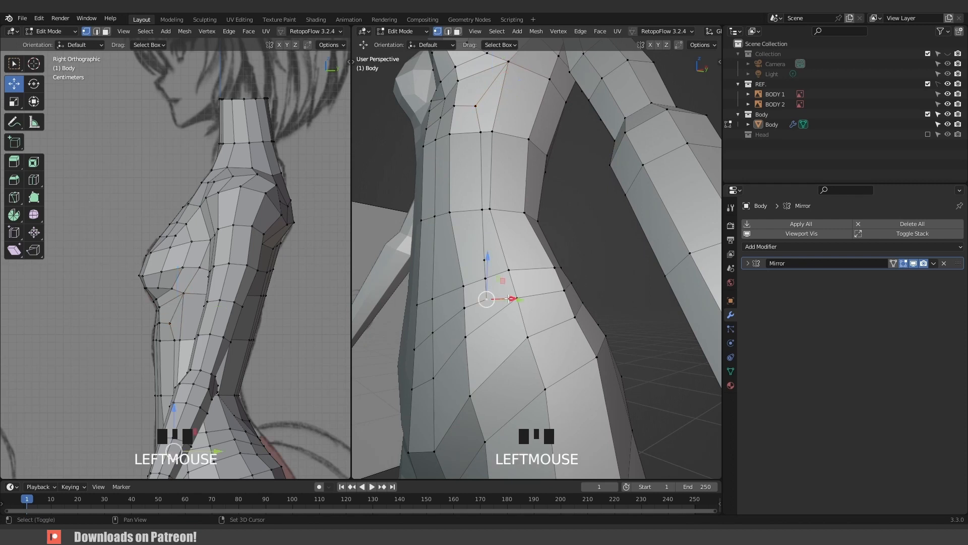
{"action": "middle_click_drag", "start_coordinate": [520, 301], "coordinate": [497, 249]}
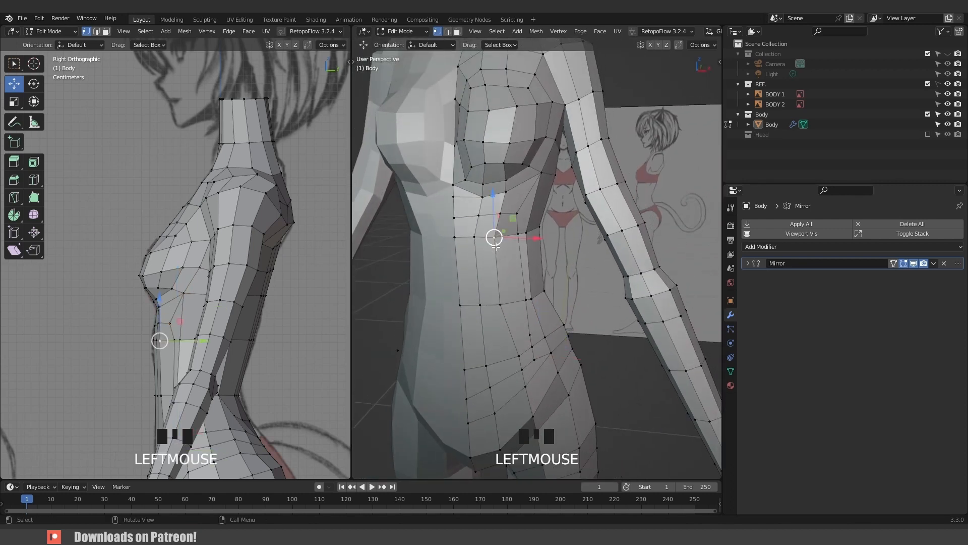
Move the front torso vertices at the ribs and waist outward to even out the edge spacing.
{"action": "key", "text": "g"}
{"action": "left_click", "coordinate": [502, 247]}
{"action": "left_click", "coordinate": [499, 305]}
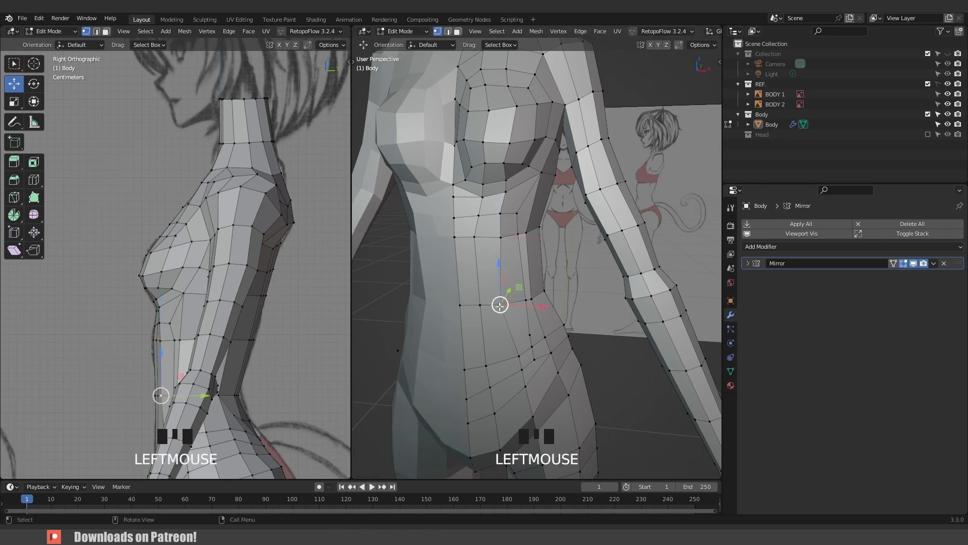
{"action": "key", "text": "g"}
{"action": "left_click", "coordinate": [506, 306]}
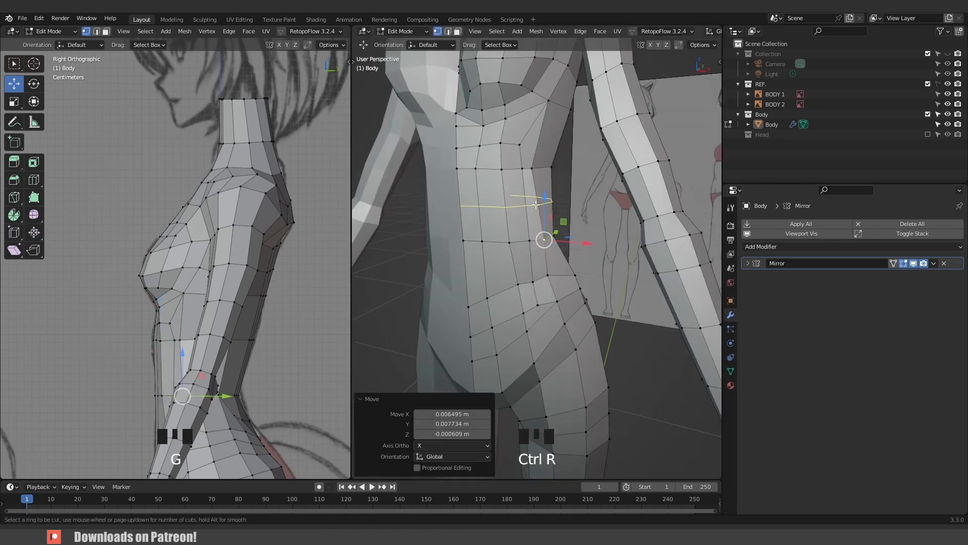
Add a horizontal edge loop around the torso just above the waist and leave Edit Mode.
{"action": "left_click", "coordinate": [536, 204]}
{"action": "mouse_move", "coordinate": [536, 204]}
{"action": "middle_mouse_down"}
{"action": "mouse_move", "coordinate": [565, 212]}
{"action": "mouse_move", "coordinate": [534, 214]}
{"action": "middle_mouse_up"}
{"action": "key", "text": "Tab"}
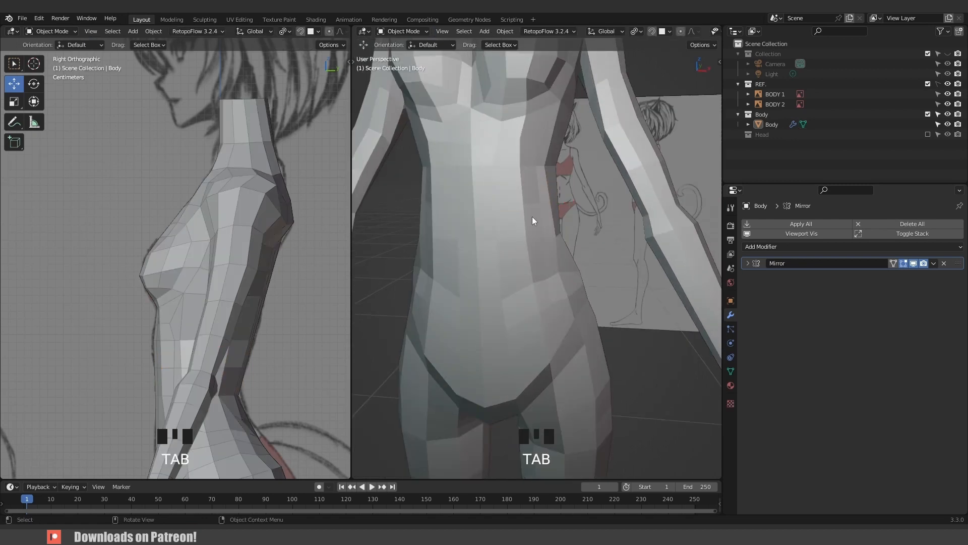
Switch to sculpting, set the Grab brush radius to 160 px, smooth the abdomen and adjust the belly from the side.
{"action": "left_click", "coordinate": [532, 216]}
{"action": "key", "text": "ctrl+Tab"}
{"action": "key", "text": "f"}
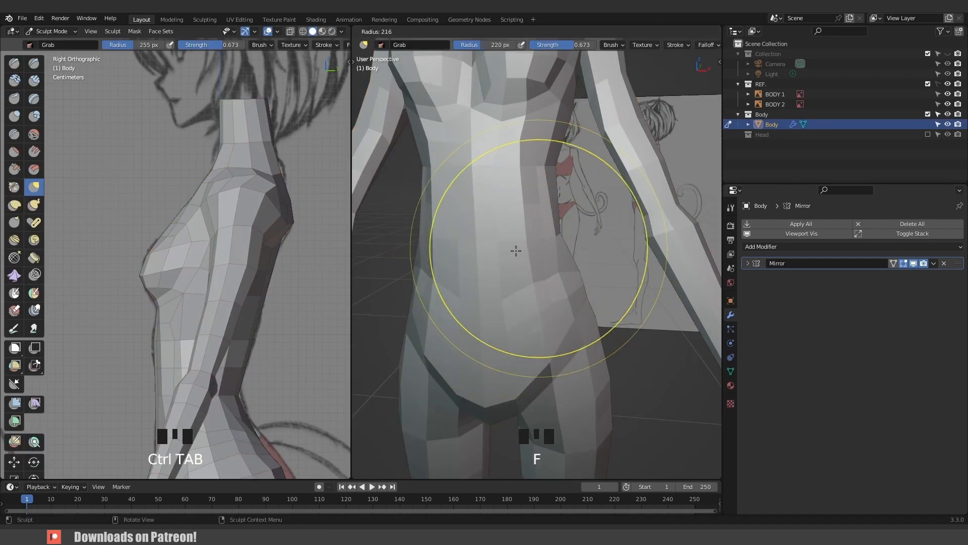
{"action": "mouse_move", "coordinate": [544, 184]}
{"action": "left_mouse_down", "text": "shift"}
{"action": "mouse_move", "coordinate": [525, 216]}
{"action": "mouse_move", "coordinate": [529, 248]}
{"action": "left_mouse_up", "text": "shift"}
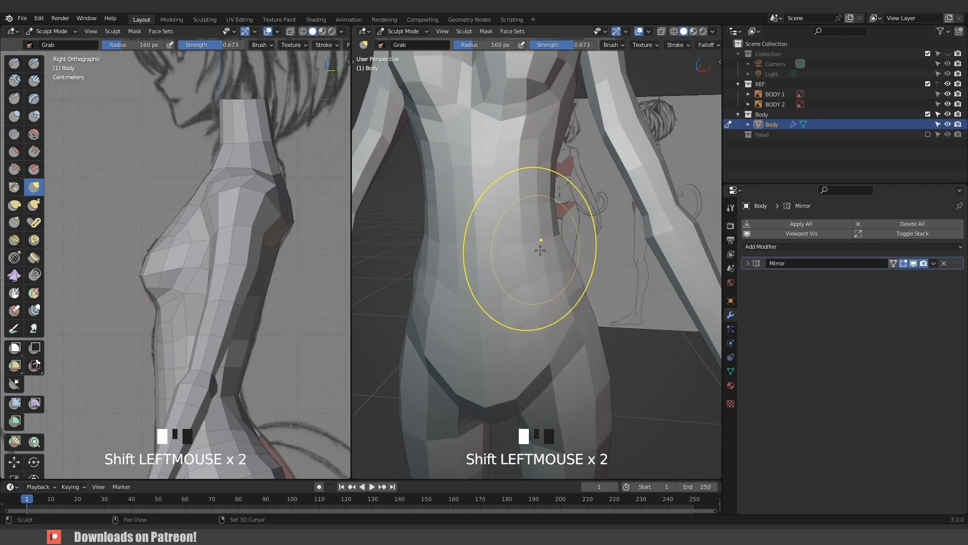
{"action": "middle_click_drag", "start_coordinate": [530, 248], "coordinate": [391, 244]}
{"action": "left_click_drag", "start_coordinate": [391, 243], "coordinate": [468, 324]}
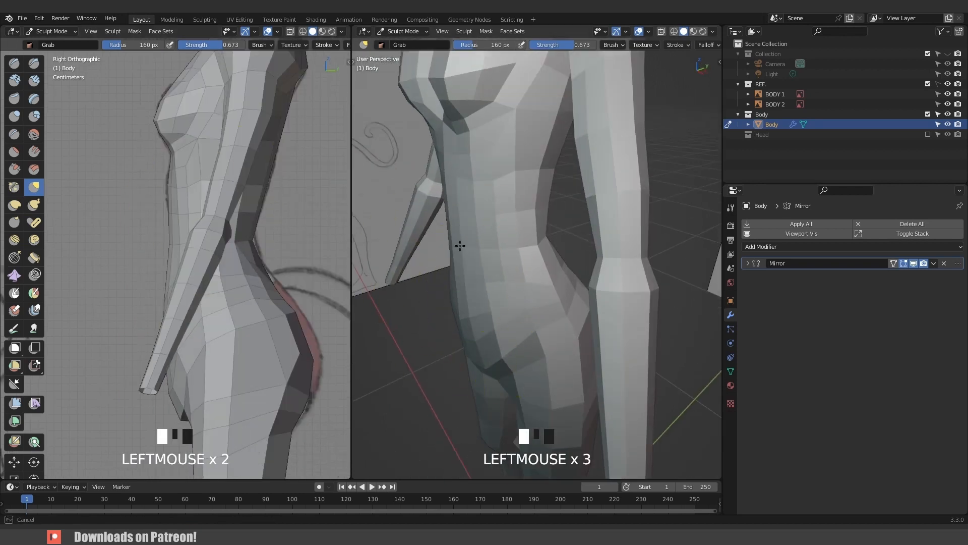
Reduce the Grab brush radius to 104 px and refine the lower abdomen and front of the hip.
{"action": "middle_click_drag", "start_coordinate": [460, 246], "coordinate": [504, 202]}
{"action": "key", "text": "f"}
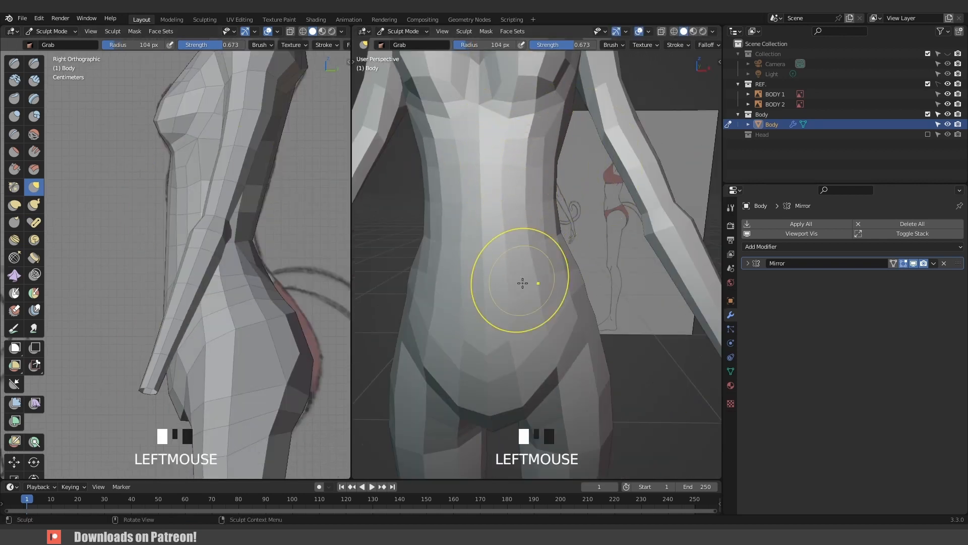
{"action": "middle_click_drag", "start_coordinate": [522, 282], "coordinate": [457, 298]}
{"action": "left_click_drag", "start_coordinate": [510, 292], "coordinate": [515, 295]}
{"action": "middle_click_drag", "start_coordinate": [514, 295], "coordinate": [527, 315]}
{"action": "left_click_drag", "start_coordinate": [527, 316], "coordinate": [525, 319]}
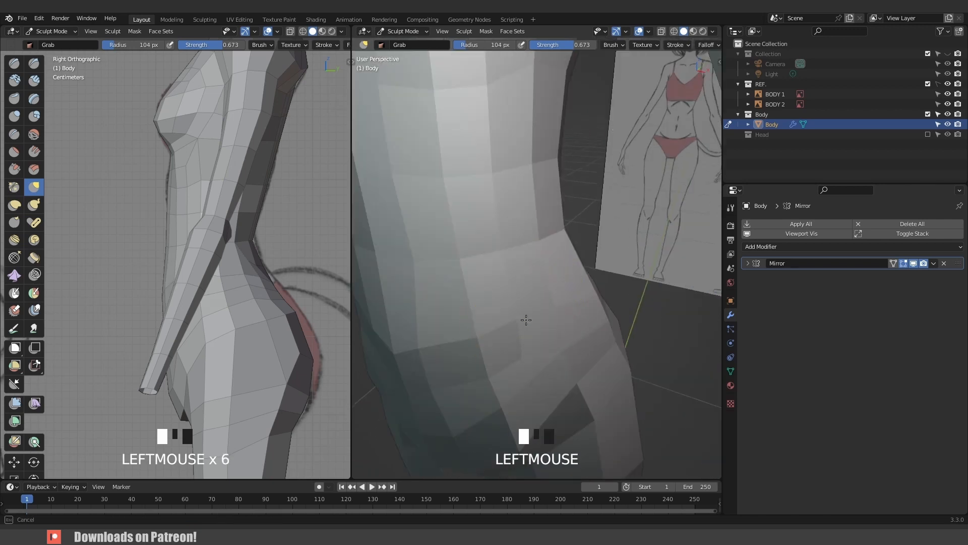
{"action": "middle_click_drag", "start_coordinate": [525, 320], "coordinate": [534, 302]}
{"action": "left_click_drag", "start_coordinate": [535, 302], "coordinate": [537, 300]}
{"action": "middle_click_drag", "start_coordinate": [537, 300], "coordinate": [557, 267]}
{"action": "left_click_drag", "start_coordinate": [557, 268], "coordinate": [553, 265]}
Reshape the waist, outer hip and pelvis surface with the Grab brush from several angles.
{"action": "scroll", "coordinate": [564, 296], "scroll_direction": "down", "scroll_amount": 2}
{"action": "mouse_move", "coordinate": [553, 265]}
{"action": "middle_mouse_down"}
{"action": "mouse_move", "coordinate": [565, 296]}
{"action": "mouse_move", "coordinate": [521, 322]}
{"action": "mouse_move", "coordinate": [491, 303]}
{"action": "middle_mouse_up"}
{"action": "scroll", "coordinate": [521, 322], "scroll_direction": "up", "scroll_amount": 4}
{"action": "left_click_drag", "start_coordinate": [492, 303], "coordinate": [481, 292]}
{"action": "mouse_move", "coordinate": [482, 291]}
{"action": "middle_mouse_down"}
{"action": "mouse_move", "coordinate": [551, 308]}
{"action": "mouse_move", "coordinate": [554, 293]}
{"action": "middle_mouse_up"}
{"action": "left_click_drag", "start_coordinate": [555, 293], "coordinate": [564, 280]}
{"action": "left_click_drag", "start_coordinate": [567, 276], "coordinate": [570, 272]}
{"action": "left_click_drag", "start_coordinate": [559, 215], "coordinate": [556, 220]}
{"action": "scroll", "coordinate": [544, 255], "scroll_direction": "down", "scroll_amount": 3}
{"action": "middle_click_drag", "start_coordinate": [545, 255], "coordinate": [564, 297]}
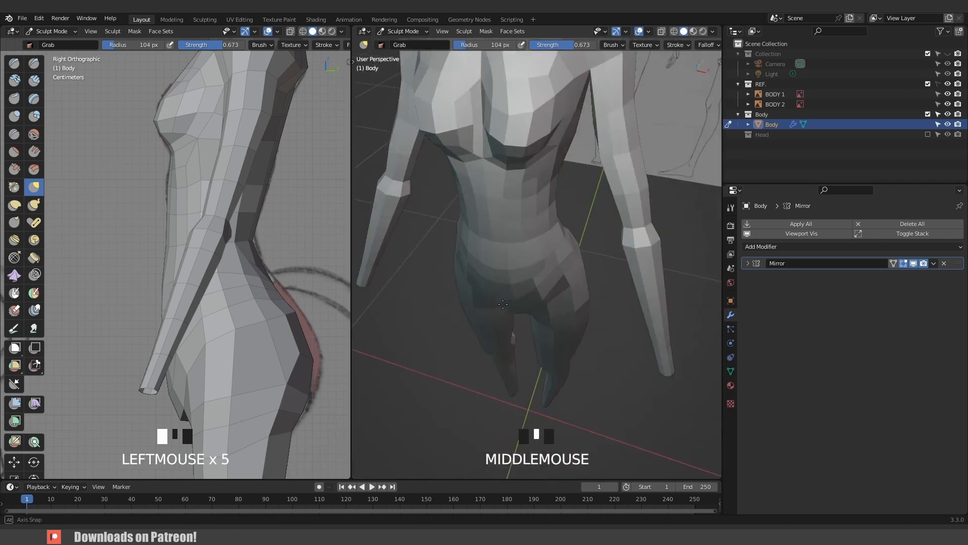
{"action": "scroll", "coordinate": [564, 297], "scroll_direction": "up", "scroll_amount": 3}
{"action": "left_click_drag", "start_coordinate": [561, 275], "coordinate": [557, 280]}
{"action": "middle_click_drag", "start_coordinate": [558, 280], "coordinate": [494, 316]}
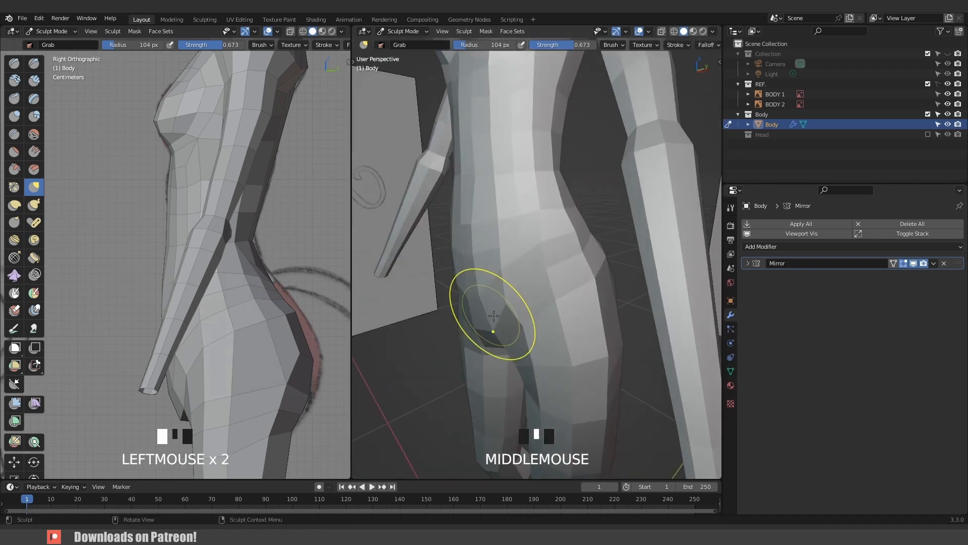
Pull the crotch profile into shape in side view at 173 px brush radius, and refine the hip at 122 px.
{"action": "key", "text": "KP_3"}
{"action": "key", "text": "f"}
{"action": "left_click", "coordinate": [564, 348]}
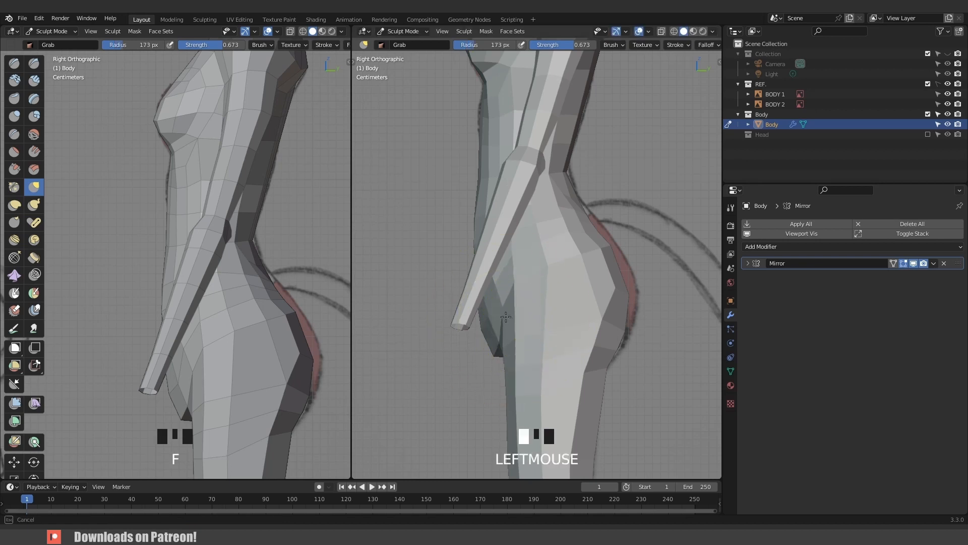
{"action": "left_click_drag", "start_coordinate": [508, 343], "coordinate": [510, 345]}
{"action": "middle_click_drag", "start_coordinate": [498, 356], "coordinate": [532, 331]}
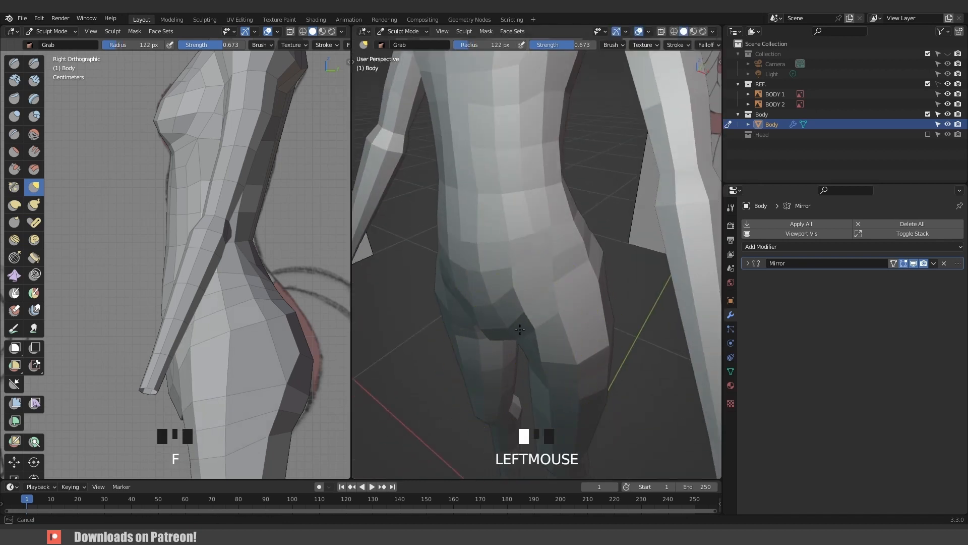
{"action": "left_click_drag", "start_coordinate": [557, 282], "coordinate": [564, 286]}
{"action": "middle_click_drag", "start_coordinate": [564, 286], "coordinate": [694, 308]}
In Edit Mode, inset the lower abdomen face beside the centre line by 0.003935 m with Boundary off.
{"action": "key", "text": "ctrl+Tab"}
{"action": "left_click", "coordinate": [615, 309]}
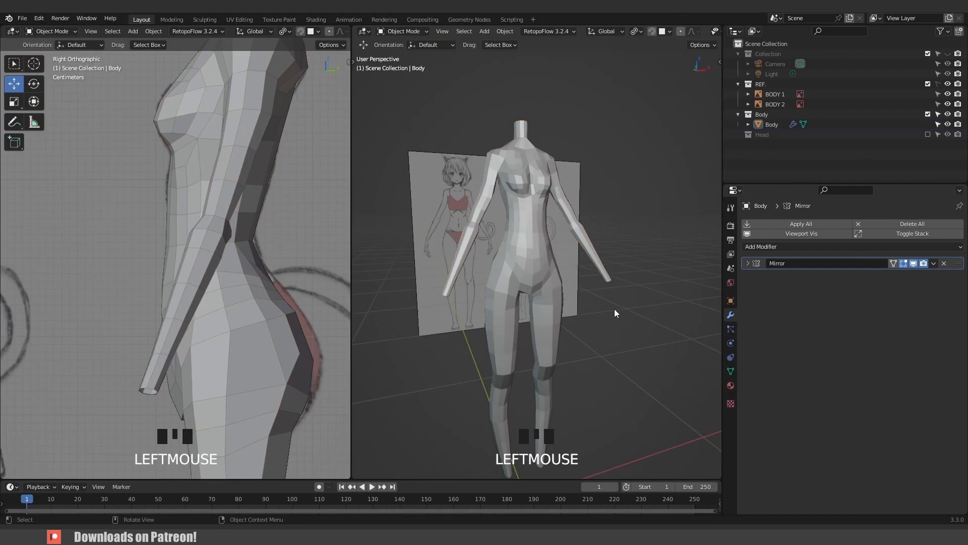
{"action": "key", "text": "Tab"}
{"action": "key", "text": "KP_1"}
{"action": "scroll", "coordinate": [539, 290], "scroll_direction": "down", "scroll_amount": 4}
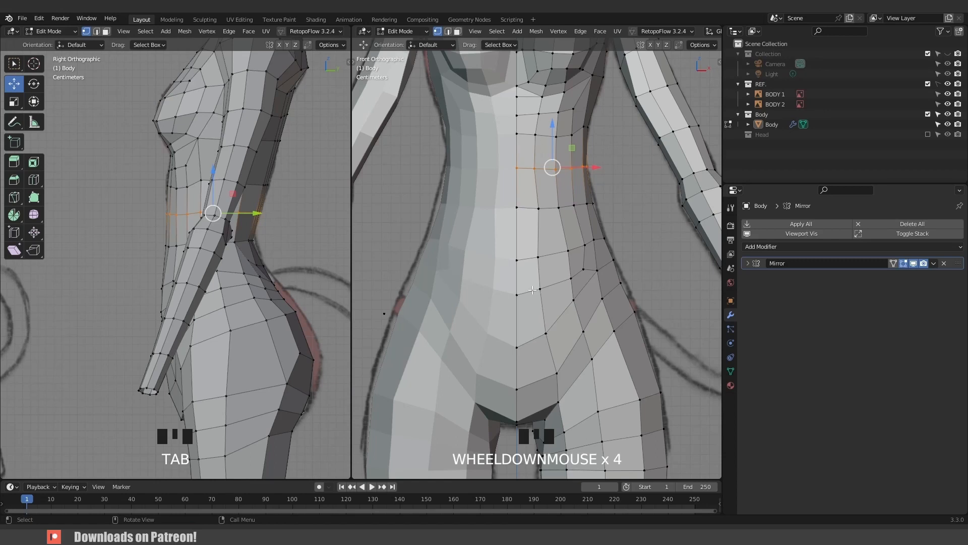
{"action": "scroll", "coordinate": [533, 277], "scroll_direction": "up", "scroll_amount": 2}
{"action": "key", "text": "3"}
{"action": "left_click", "coordinate": [518, 279]}
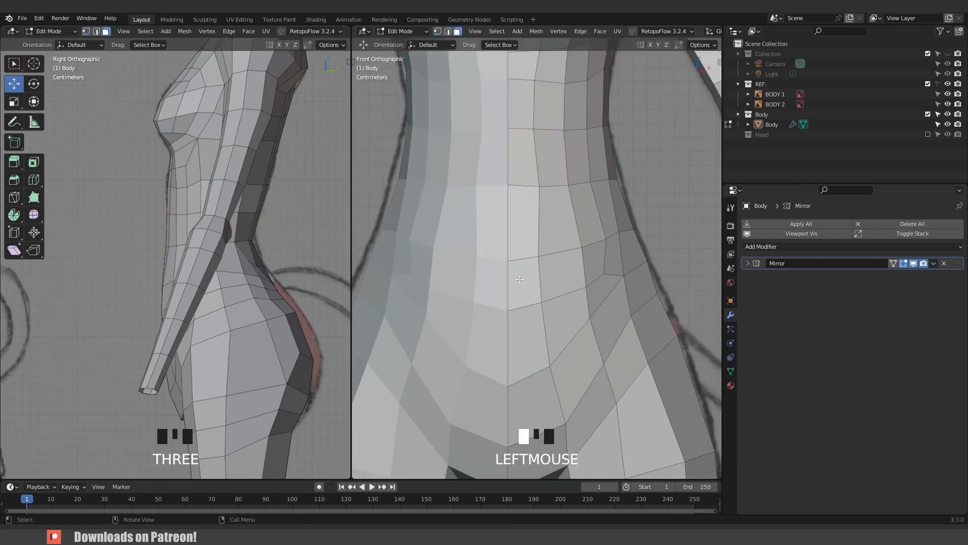
{"action": "scroll", "coordinate": [554, 294], "scroll_direction": "down", "scroll_amount": 4}
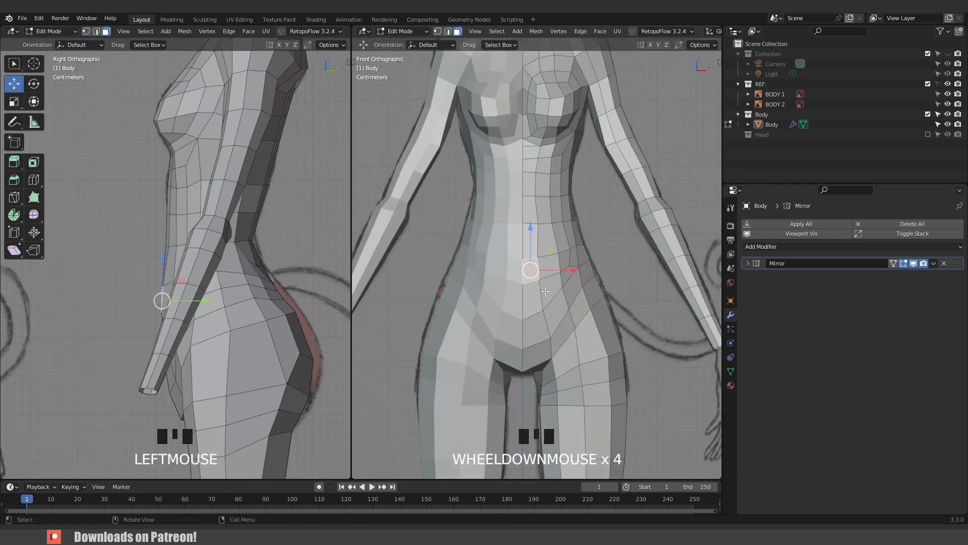
{"action": "scroll", "coordinate": [546, 291], "scroll_direction": "down", "scroll_amount": 2}
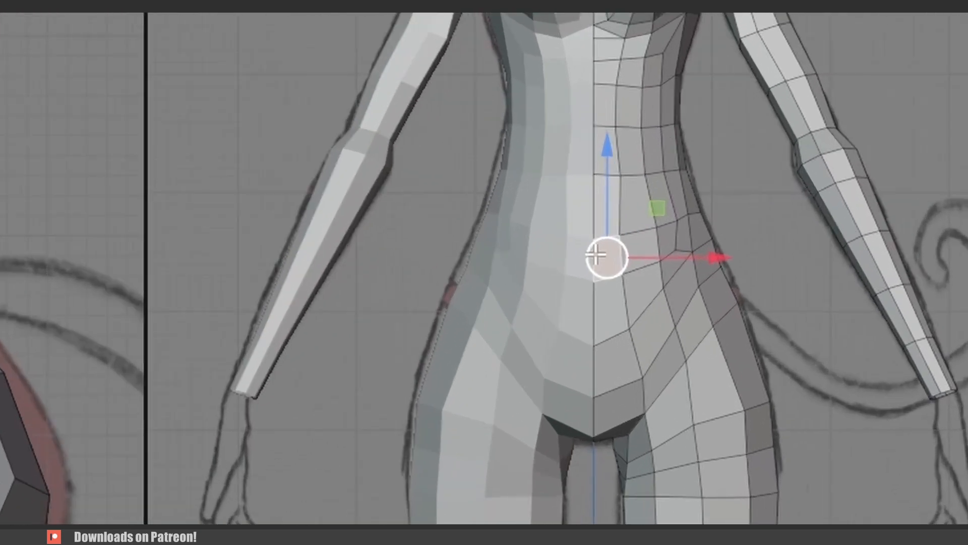
{"action": "scroll", "coordinate": [628, 285], "scroll_direction": "up", "scroll_amount": 2}
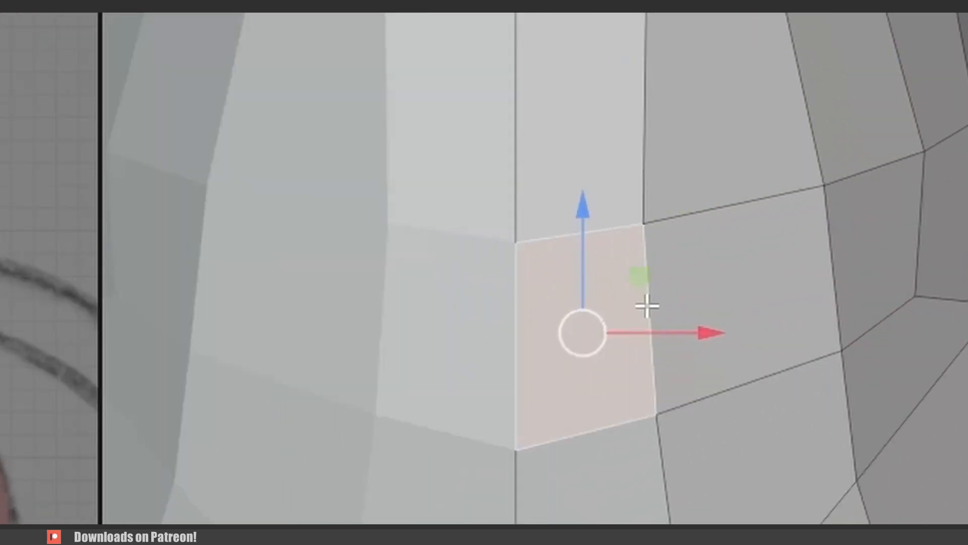
{"action": "key", "text": "i"}
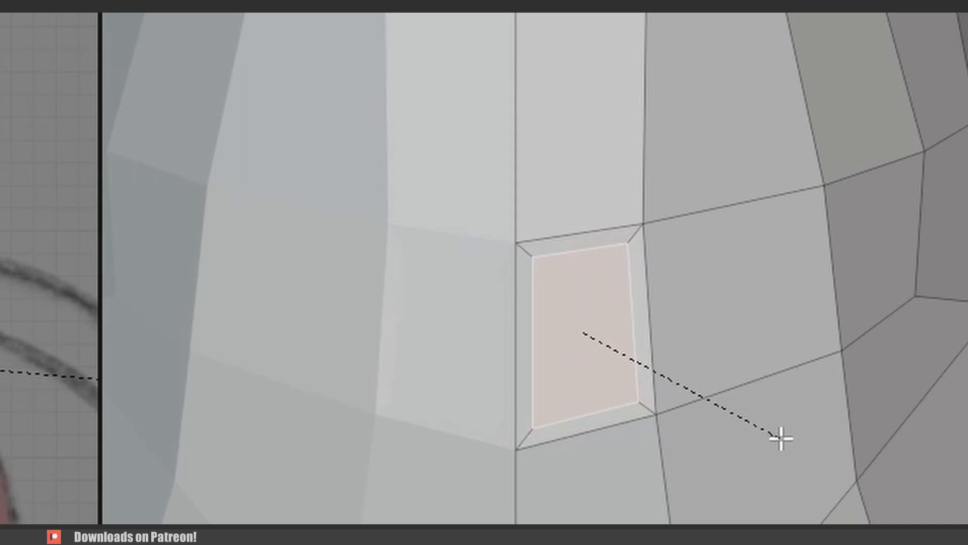
{"action": "left_click", "coordinate": [780, 439]}
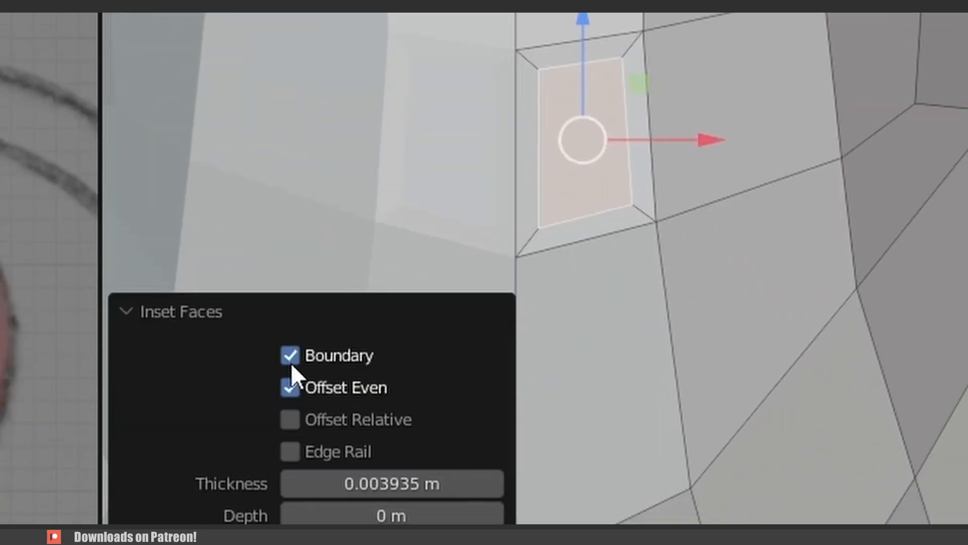
{"action": "left_click", "coordinate": [291, 356]}
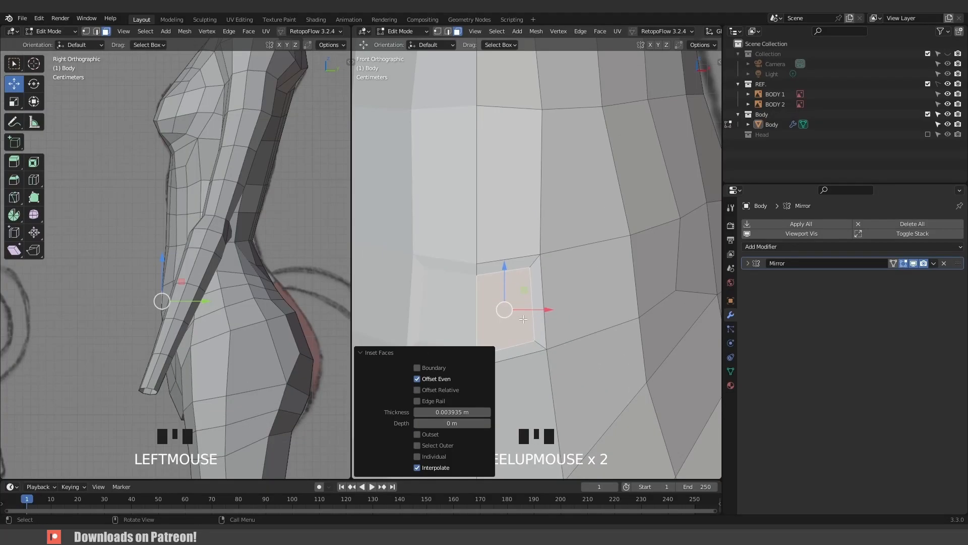
{"action": "key", "text": "KP_Decimal"}
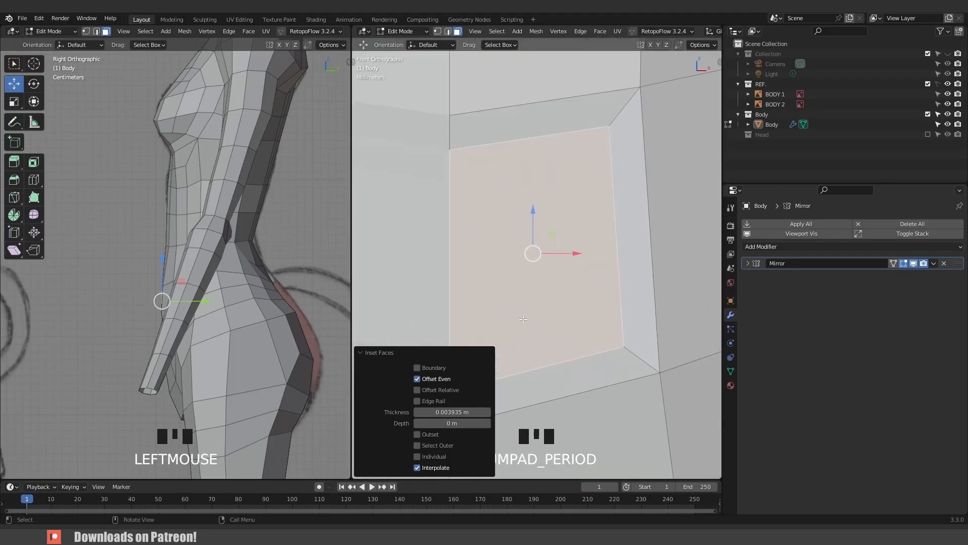
Scale the inset lower-abdomen face beside the centre line by 0.789.
{"action": "scroll", "coordinate": [523, 318], "scroll_direction": "down", "scroll_amount": 5}
{"action": "middle_click_drag", "start_coordinate": [523, 319], "coordinate": [544, 329]}
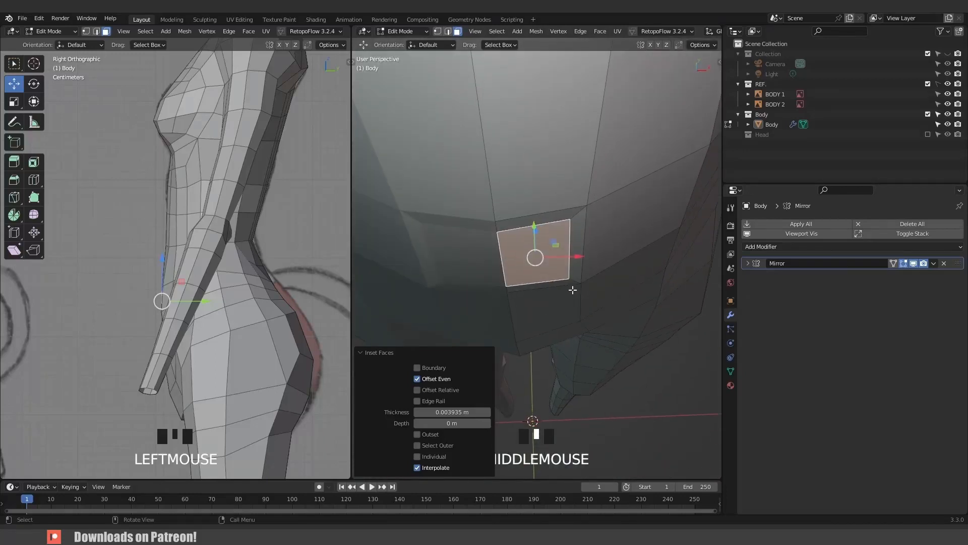
{"action": "middle_click_drag", "start_coordinate": [573, 290], "coordinate": [579, 268]}
{"action": "key", "text": "s"}
{"action": "left_click", "coordinate": [568, 289]}
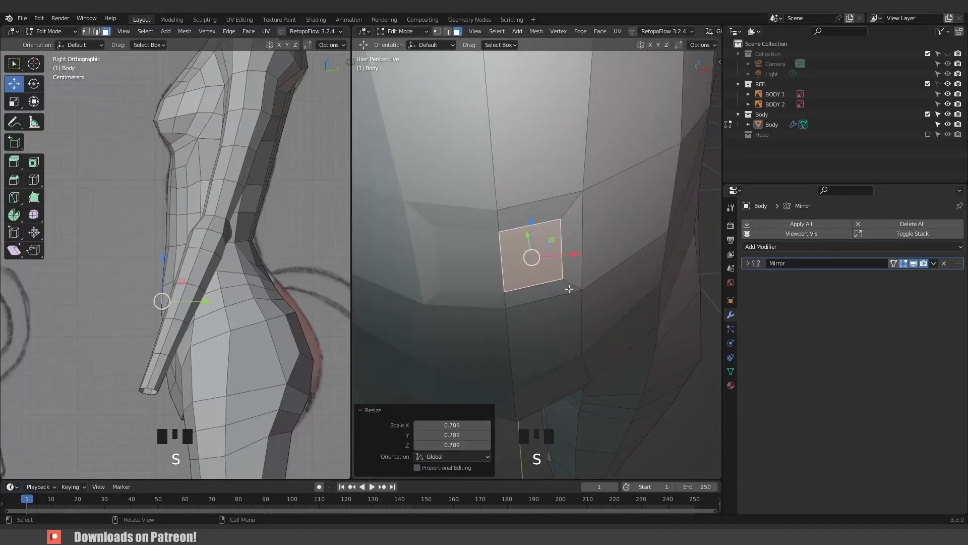
Edge-slide the inset face's outer vertical edge toward the centre line to narrow the navel area.
{"action": "left_click", "coordinate": [562, 259]}
{"action": "key", "text": "2"}
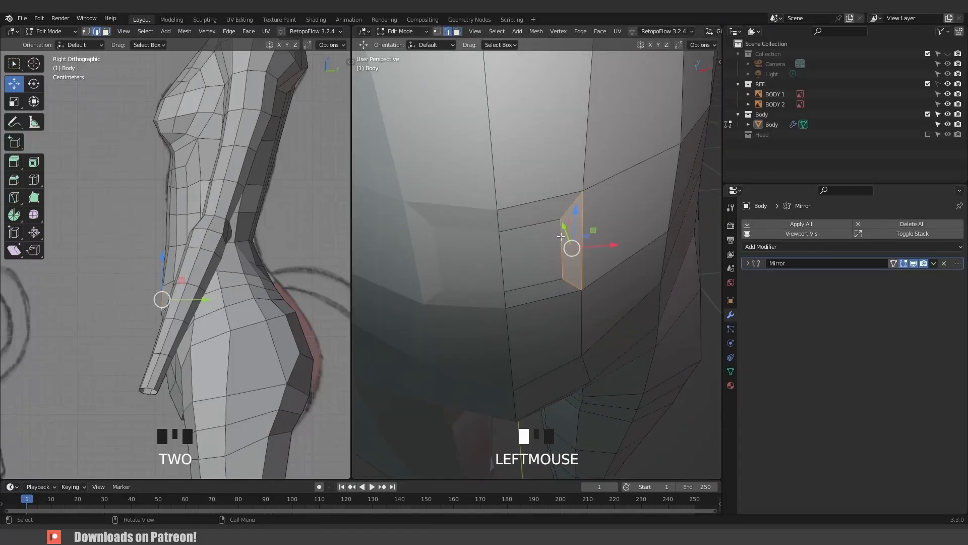
{"action": "left_click", "coordinate": [560, 255]}
{"action": "key", "text": "g"}
{"action": "key", "text": "g"}
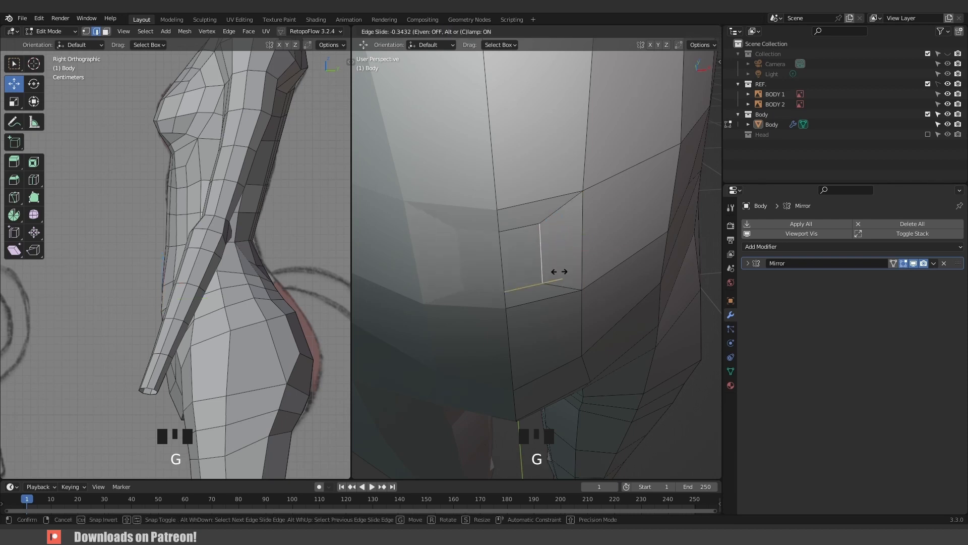
{"action": "left_click", "coordinate": [547, 272]}
Extrude the narrowed inset face about 0.0077 m into the abdomen along its normal to form the navel cavity.
{"action": "middle_click_drag", "start_coordinate": [546, 273], "coordinate": [484, 275]}
{"action": "key", "text": "3"}
{"action": "left_click", "coordinate": [534, 265]}
{"action": "key", "text": "w"}
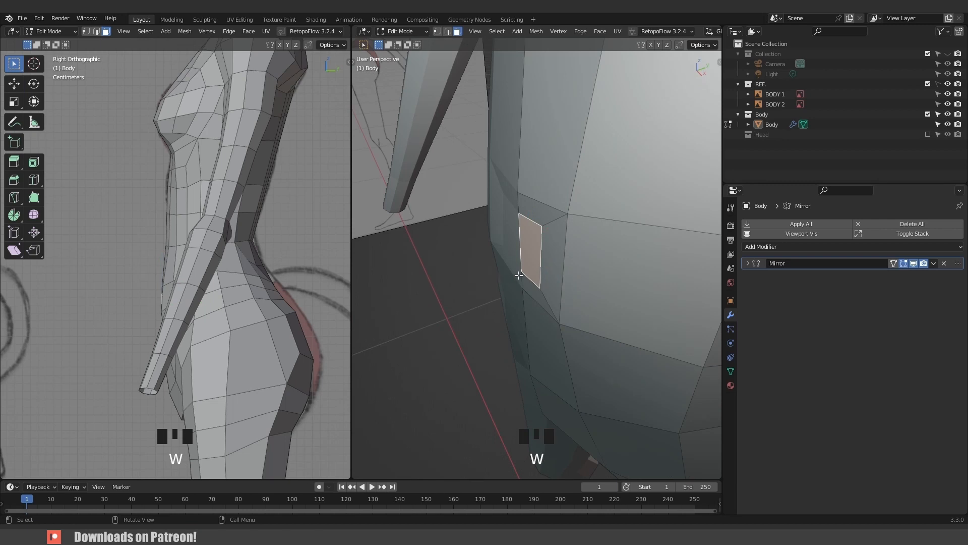
{"action": "key", "text": "e"}
{"action": "left_click", "coordinate": [542, 277]}
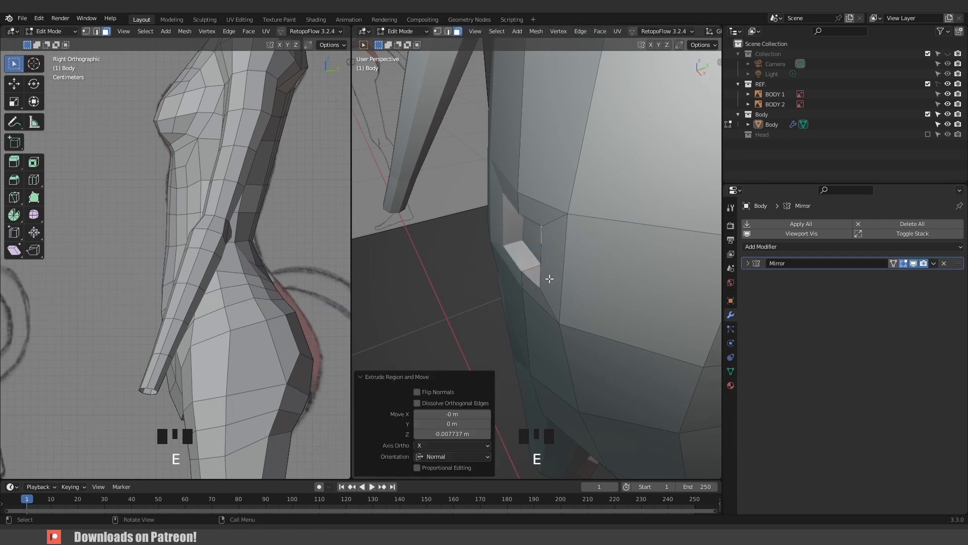
Scale the cavity's inner face by 0.513 and move it to the centre line so it meets its mirrored half.
{"action": "middle_click_drag", "start_coordinate": [546, 274], "coordinate": [617, 251]}
{"action": "key", "text": "s"}
{"action": "left_click", "coordinate": [574, 270]}
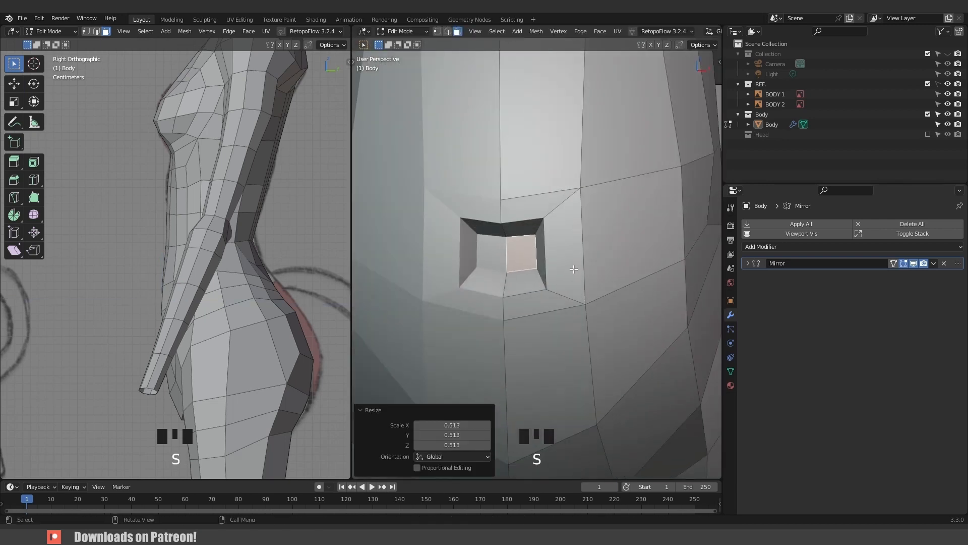
{"action": "key", "text": "g"}
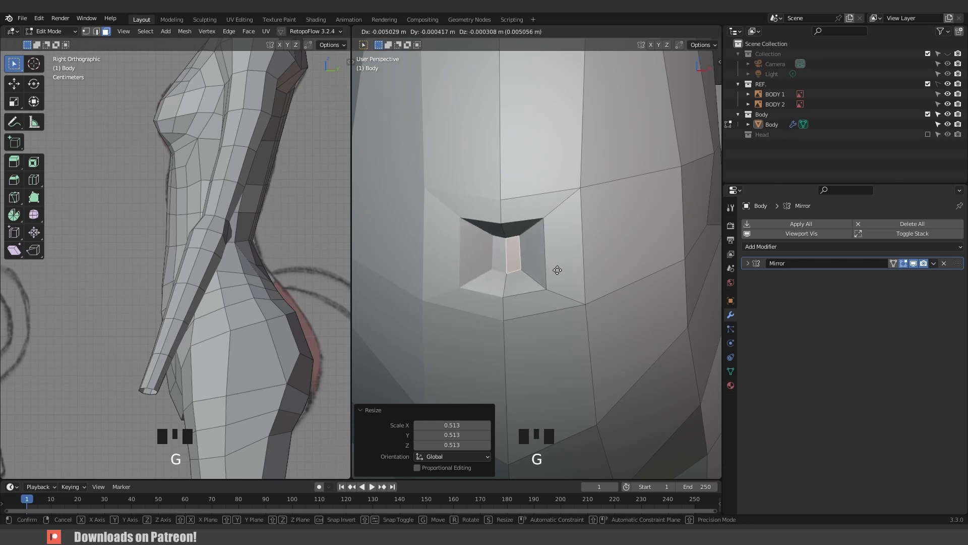
{"action": "left_click", "coordinate": [549, 245]}
Move the navel opening's upper and lower outer corners inward and shift its lower centre vertex down.
{"action": "key", "text": "2"}
{"action": "left_click", "coordinate": [545, 226]}
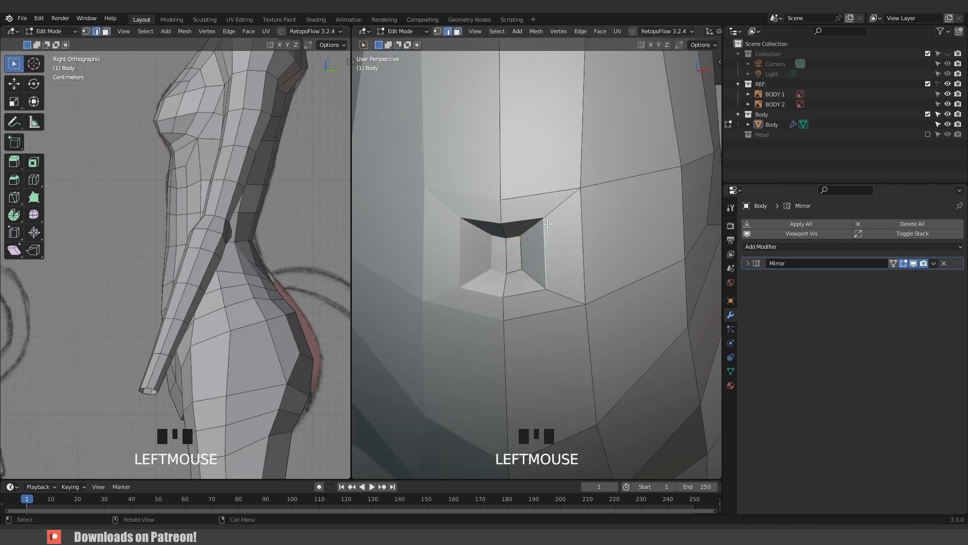
{"action": "key", "text": "g"}
{"action": "left_click", "coordinate": [540, 252]}
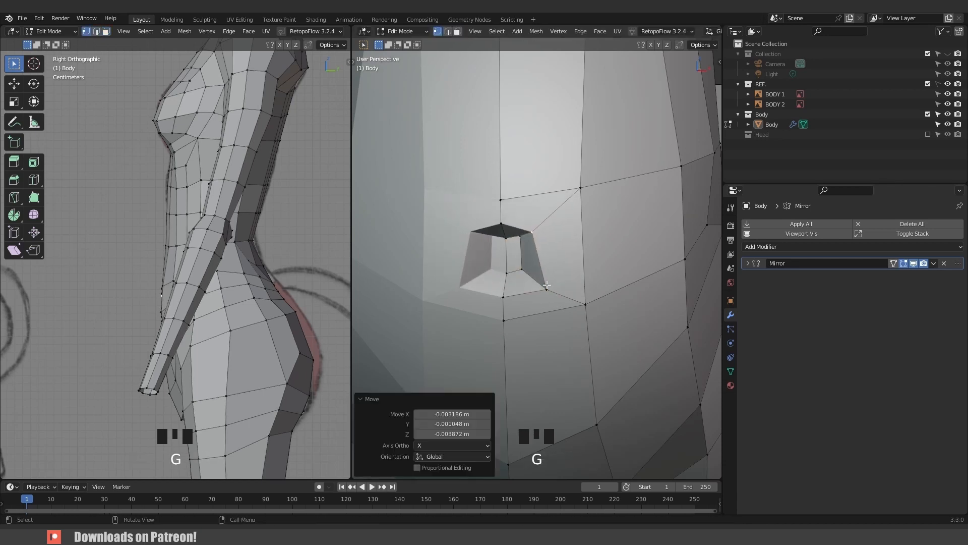
{"action": "left_click", "coordinate": [545, 288]}
{"action": "key", "text": "g"}
{"action": "left_click", "coordinate": [519, 290]}
{"action": "left_click", "coordinate": [503, 298]}
{"action": "key", "text": "g"}
{"action": "left_click", "coordinate": [504, 304]}
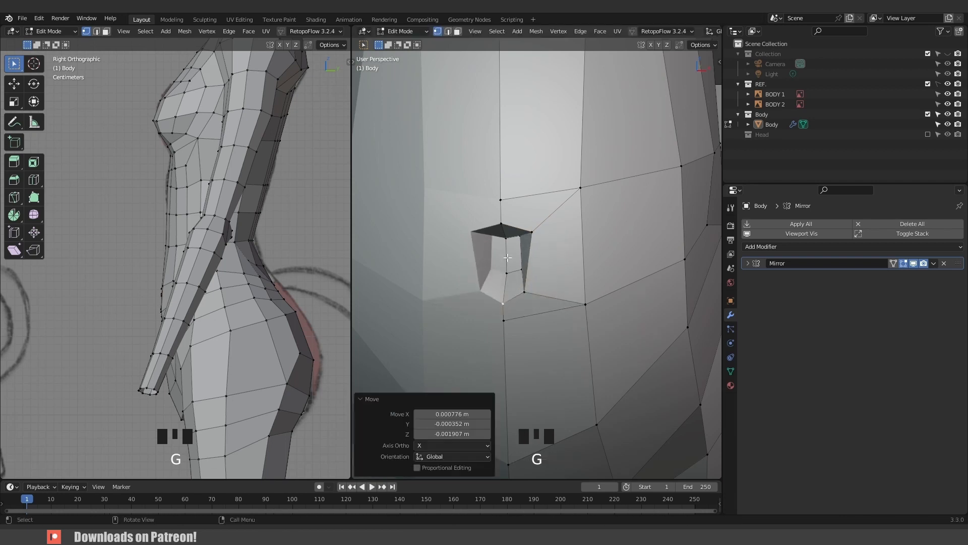
Raise the navel opening's upper centre vertex and the two surrounding vertices above it to round out the area.
{"action": "left_click", "coordinate": [500, 223]}
{"action": "key", "text": "g"}
{"action": "left_click", "coordinate": [501, 212]}
{"action": "left_click", "coordinate": [501, 199]}
{"action": "key", "text": "g"}
{"action": "left_click", "coordinate": [503, 179]}
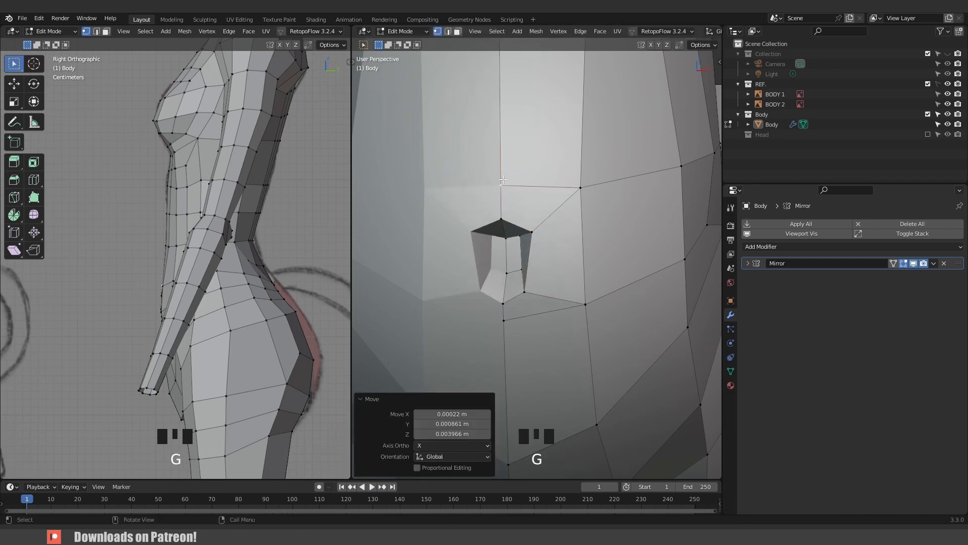
{"action": "left_click", "coordinate": [583, 187]}
{"action": "key", "text": "g"}
{"action": "left_click", "coordinate": [580, 177]}
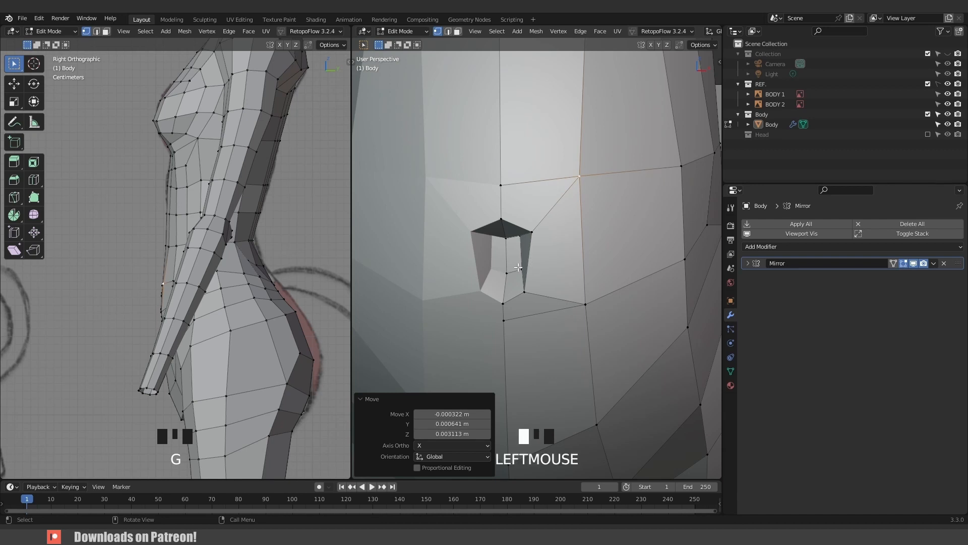
Adjust the cavity's inner vertex and raise the opening's lower centre vertex by about 0.002 m.
{"action": "left_click", "coordinate": [518, 267]}
{"action": "key", "text": "g"}
{"action": "left_click", "coordinate": [517, 270]}
{"action": "left_click", "coordinate": [505, 306]}
{"action": "key", "text": "g"}
{"action": "left_click", "coordinate": [508, 298]}
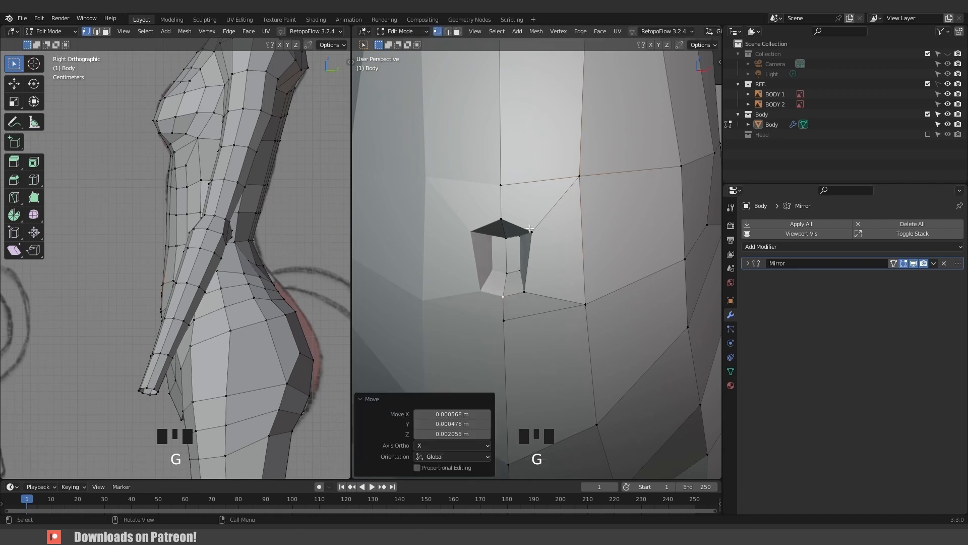
Move the navel opening's upper outer corner inward and its upper centre vertex slightly down.
{"action": "left_click", "coordinate": [529, 228]}
{"action": "key", "text": "g"}
{"action": "left_click", "coordinate": [524, 226]}
{"action": "left_click", "coordinate": [501, 218]}
{"action": "key", "text": "g"}
{"action": "left_click", "coordinate": [501, 223]}
Raise the navel's upper centre vertex and pull the upper outer corner inward and down to form a peaked opening.
{"action": "left_click", "coordinate": [476, 234]}
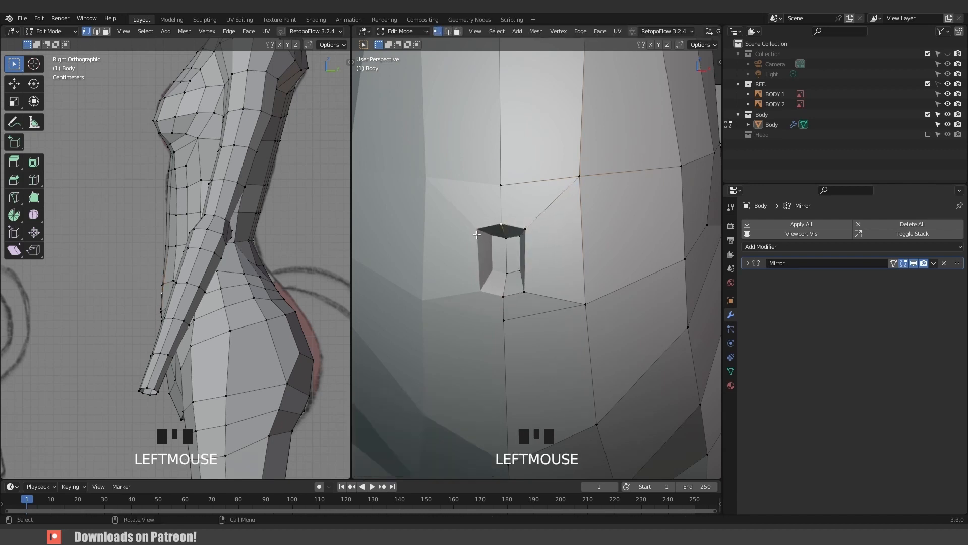
{"action": "key", "text": "g"}
{"action": "left_click", "coordinate": [483, 240]}
{"action": "left_click", "coordinate": [526, 230]}
{"action": "key", "text": "g"}
{"action": "left_click", "coordinate": [525, 244]}
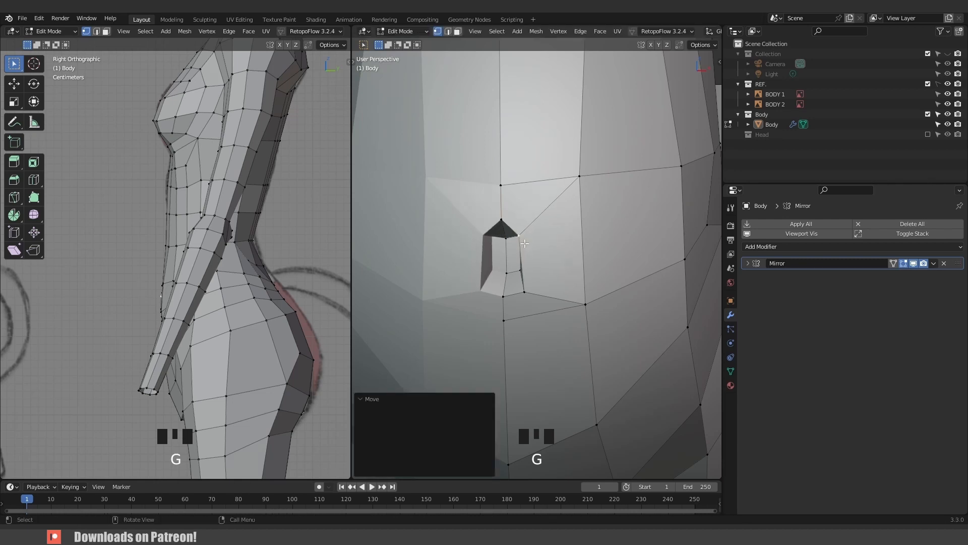
Add a loop cut around the navel cavity's inner walls, return to Object Mode and save the file.
{"action": "middle_click_drag", "start_coordinate": [524, 244], "coordinate": [479, 275]}
{"action": "key", "text": "ctrl+r"}
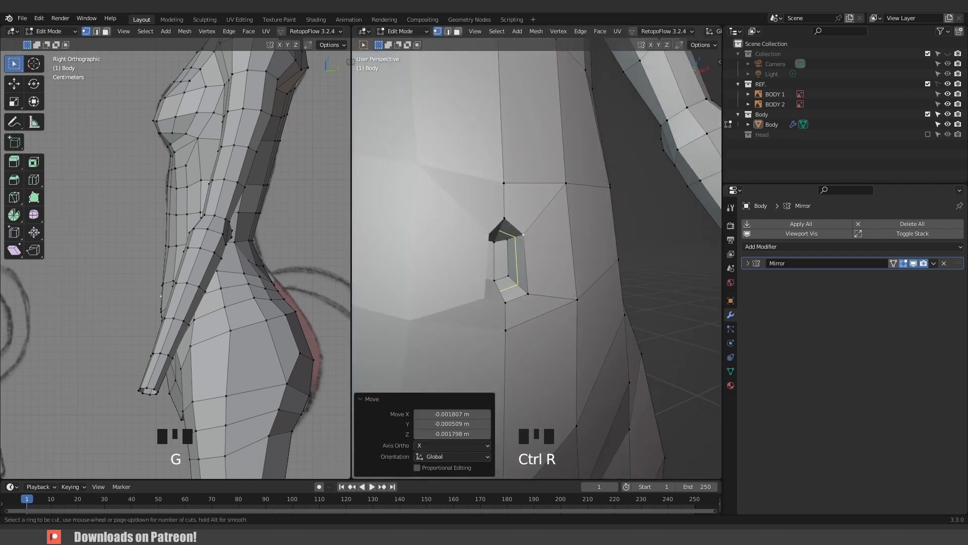
{"action": "left_click", "coordinate": [519, 283]}
{"action": "key", "text": "Tab"}
{"action": "scroll", "coordinate": [522, 288], "scroll_direction": "down", "scroll_amount": 4}
{"action": "middle_click_drag", "start_coordinate": [582, 283], "coordinate": [541, 258]}
{"action": "key", "text": "ctrl+s"}
{"action": "scroll", "coordinate": [553, 295], "scroll_direction": "down", "scroll_amount": 2}
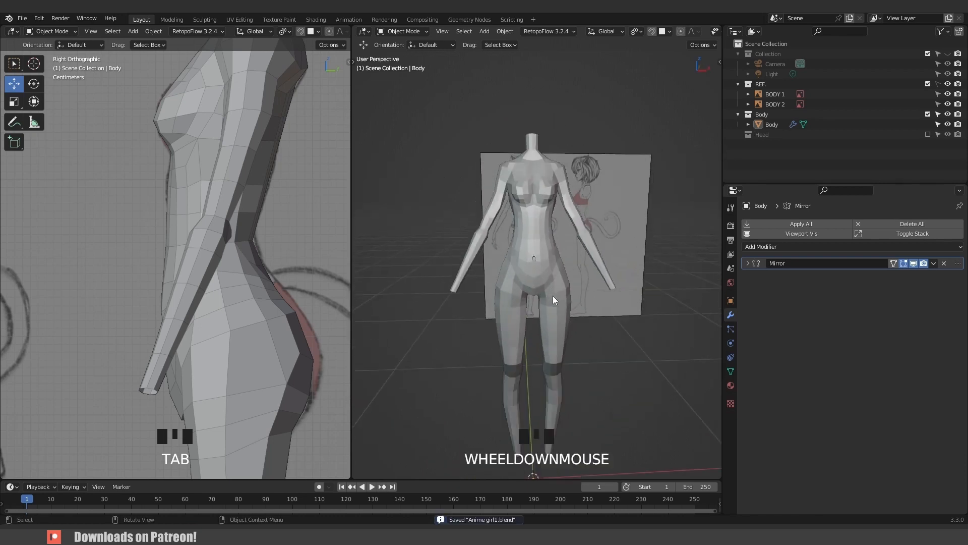
Turn on the Statistics overlay in the perspective viewport and select the body.
{"action": "middle_click_drag", "start_coordinate": [553, 295], "coordinate": [515, 289]}
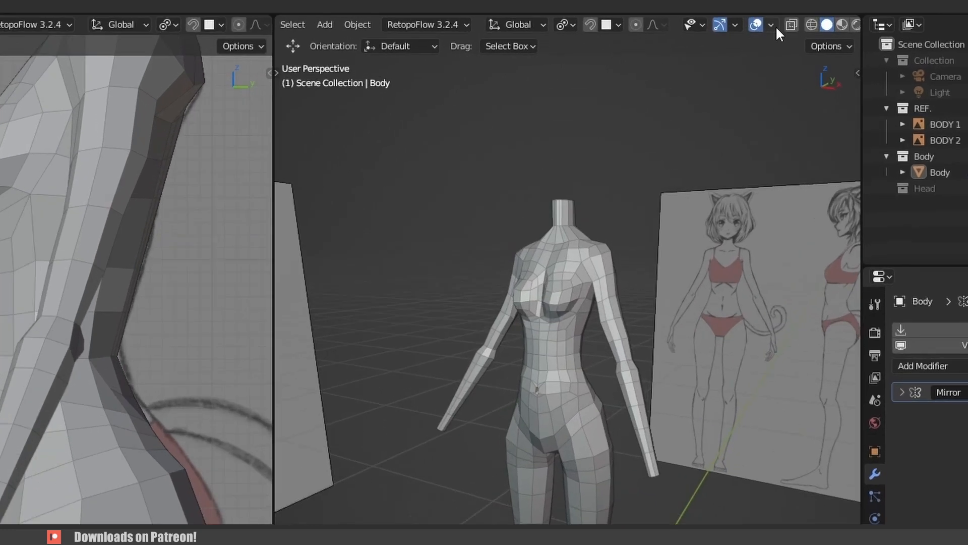
{"action": "left_click", "coordinate": [666, 31]}
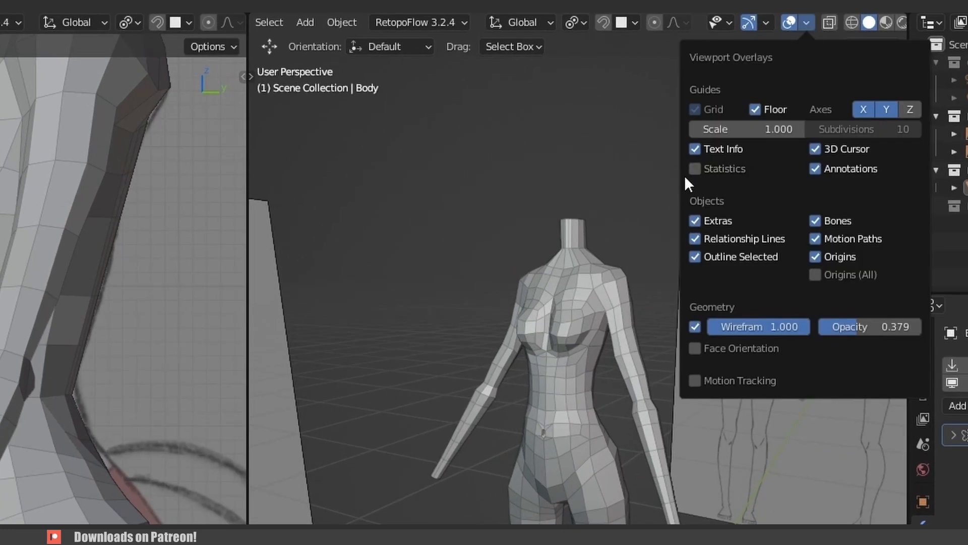
{"action": "left_click", "coordinate": [699, 170]}
{"action": "left_click", "coordinate": [580, 376]}
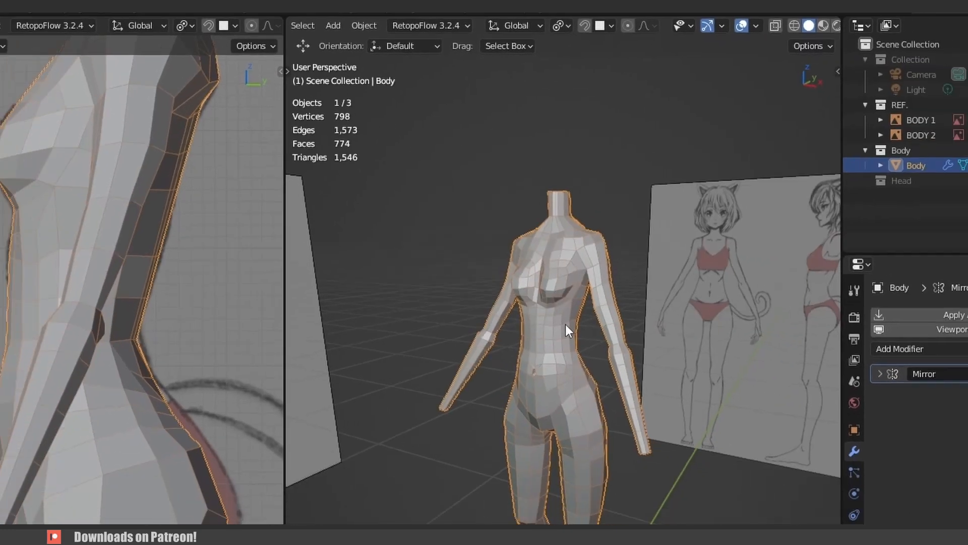
Check the body's mesh statistics with all geometry selected in Edit Mode, then in Object Mode with nothing selected.
{"action": "key", "text": "1"}
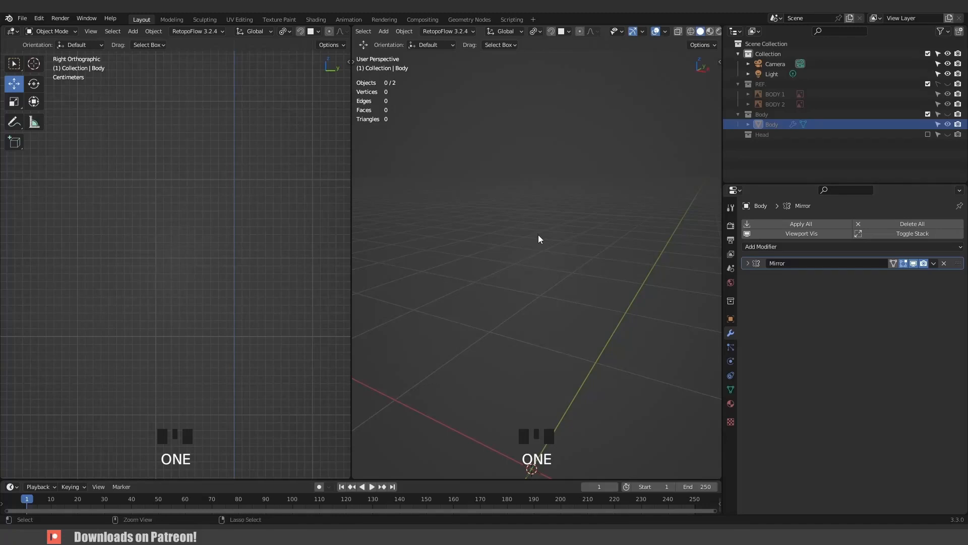
{"action": "key", "text": "Tab"}
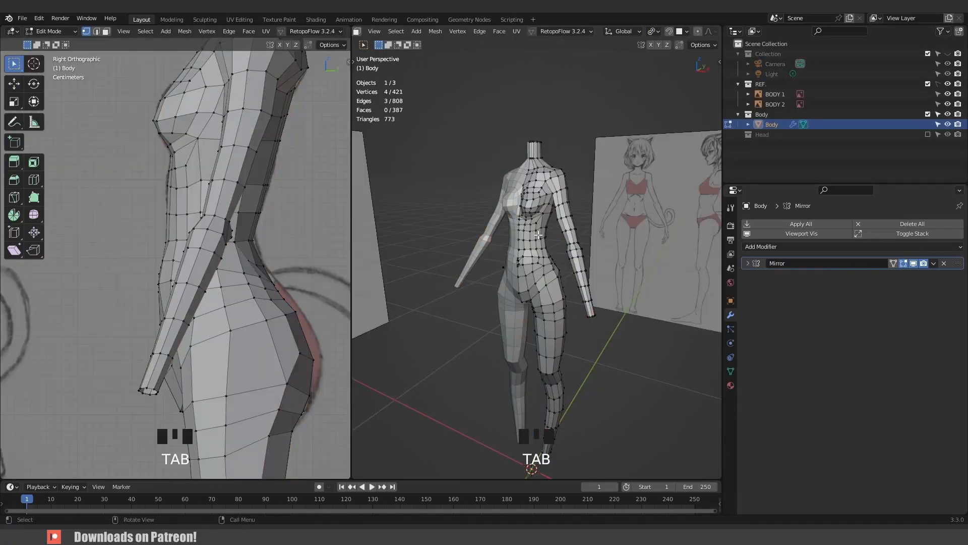
{"action": "key", "text": "a"}
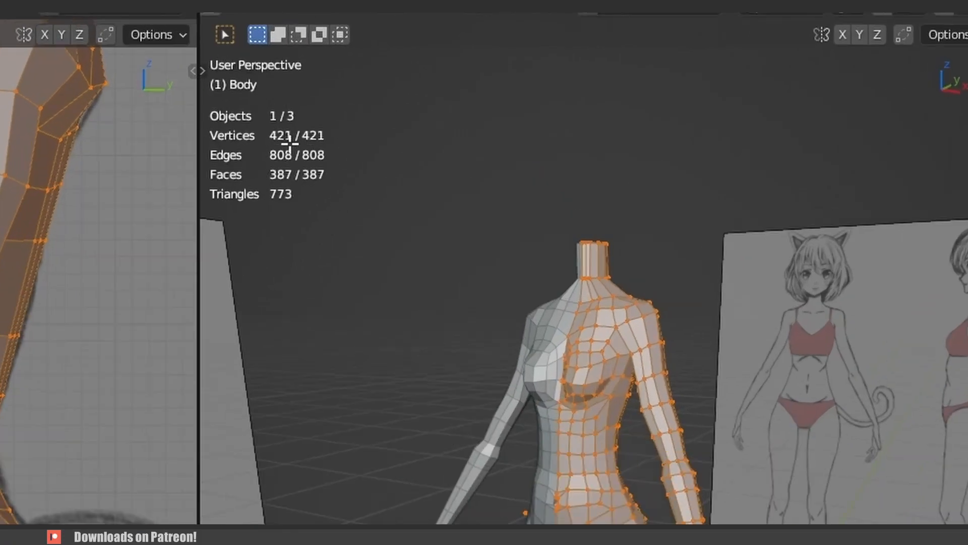
{"action": "left_click", "coordinate": [479, 335]}
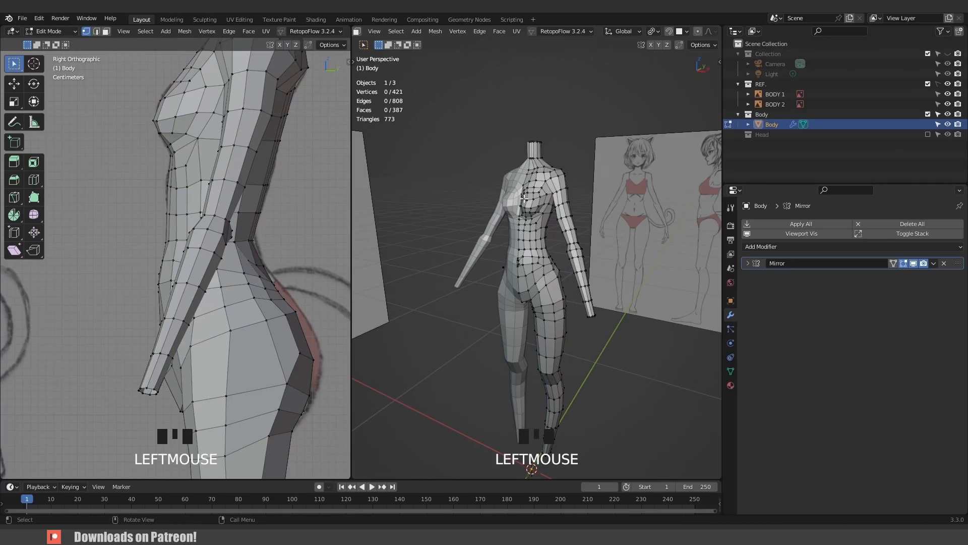
{"action": "key", "text": "a"}
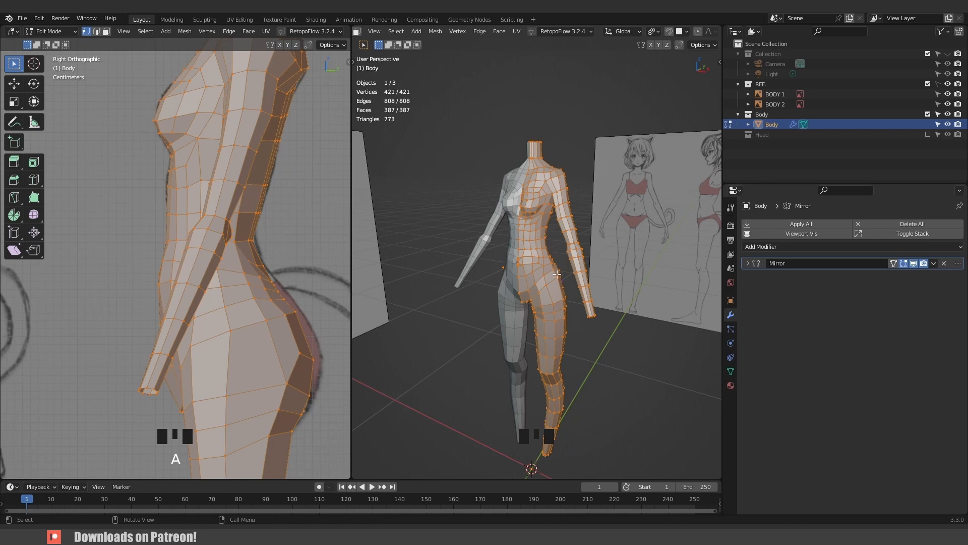
{"action": "mouse_move", "coordinate": [557, 274]}
{"action": "middle_mouse_down"}
{"action": "mouse_move", "coordinate": [509, 276]}
{"action": "mouse_move", "coordinate": [570, 272]}
{"action": "mouse_move", "coordinate": [563, 277]}
{"action": "middle_mouse_up"}
{"action": "key", "text": "Tab"}
{"action": "left_click", "coordinate": [441, 232]}
{"action": "middle_click_drag", "start_coordinate": [441, 232], "coordinate": [517, 265]}
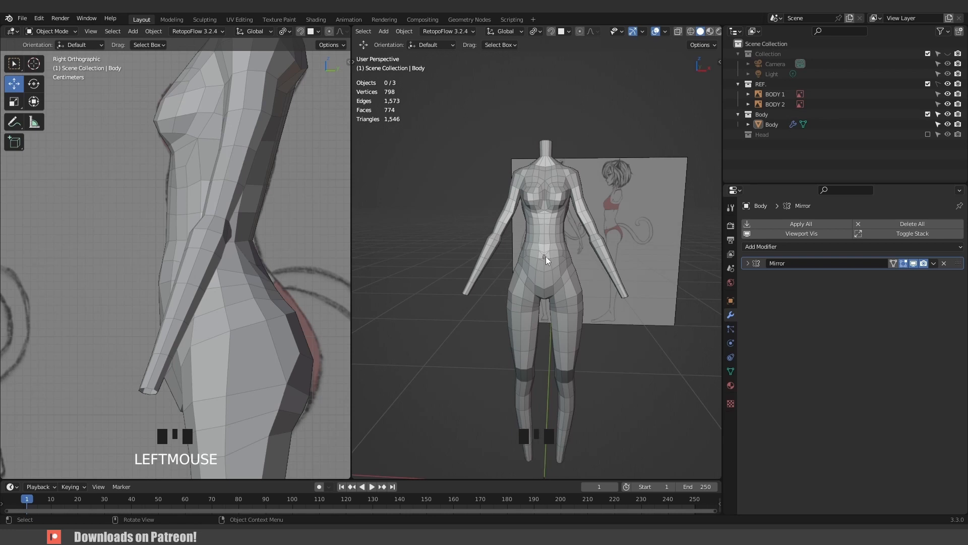
Add a centred loop cut just above the knee in Edit Mode and move it forward to the side-view reference.
{"action": "left_click", "coordinate": [487, 279]}
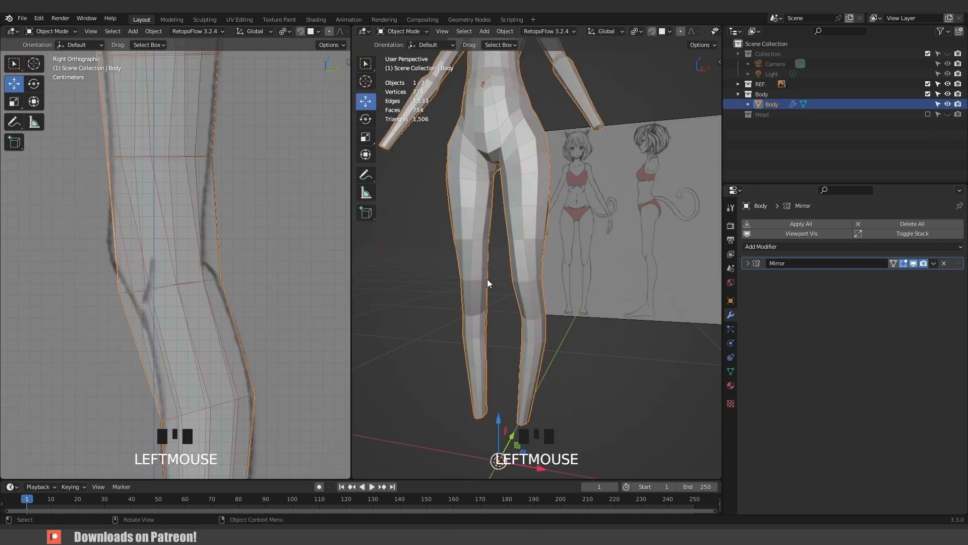
{"action": "key", "text": "KP_1"}
{"action": "scroll", "coordinate": [529, 276], "scroll_direction": "up", "scroll_amount": 3}
{"action": "key", "text": "Tab"}
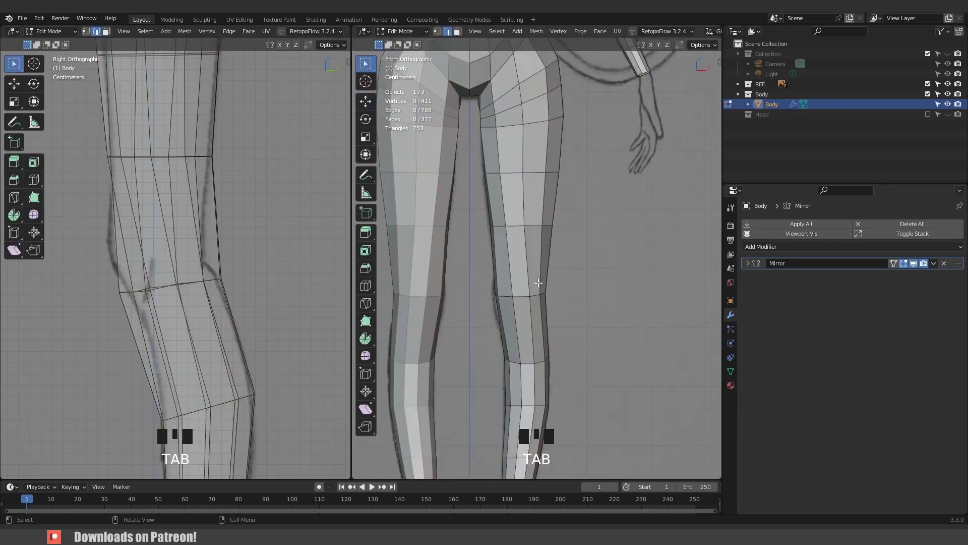
{"action": "left_click", "coordinate": [541, 278]}
{"action": "right_click", "coordinate": [541, 278]}
{"action": "key", "text": "g"}
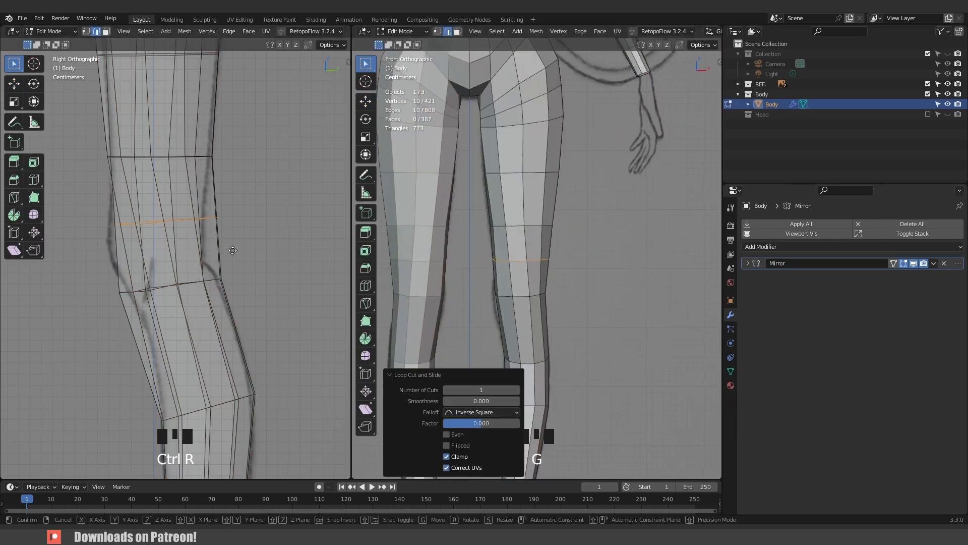
{"action": "left_click", "coordinate": [225, 251]}
Narrow the knee edge loop along Y and move it to match the leg outline in the side view.
{"action": "key", "text": "s"}
{"action": "key", "text": "y"}
{"action": "left_click", "coordinate": [222, 255]}
{"action": "key", "text": "g"}
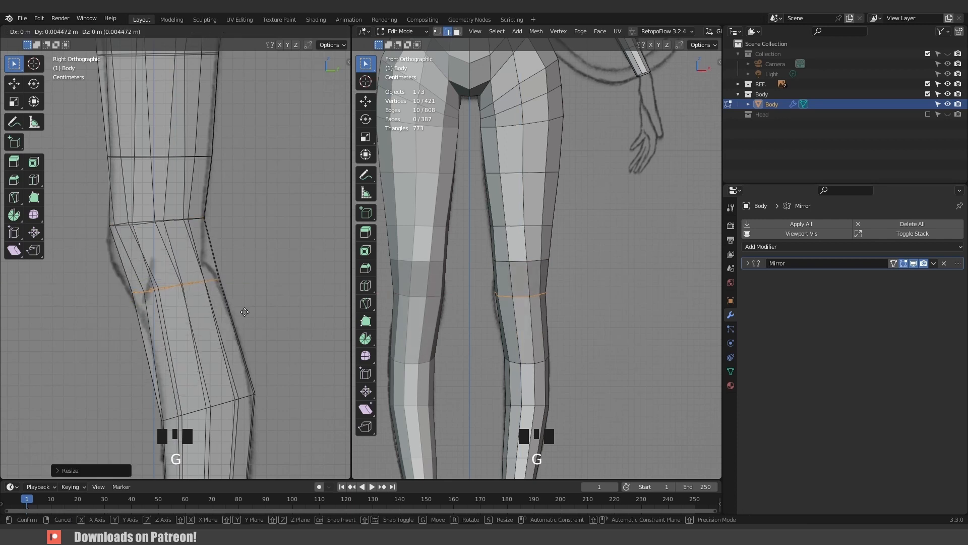
{"action": "left_click", "coordinate": [210, 266]}
Add a centred loop cut across the knee section between the two adjusted edge loops.
{"action": "key", "text": "ctrl+r"}
{"action": "left_click", "coordinate": [211, 265]}
{"action": "right_click", "coordinate": [210, 265]}
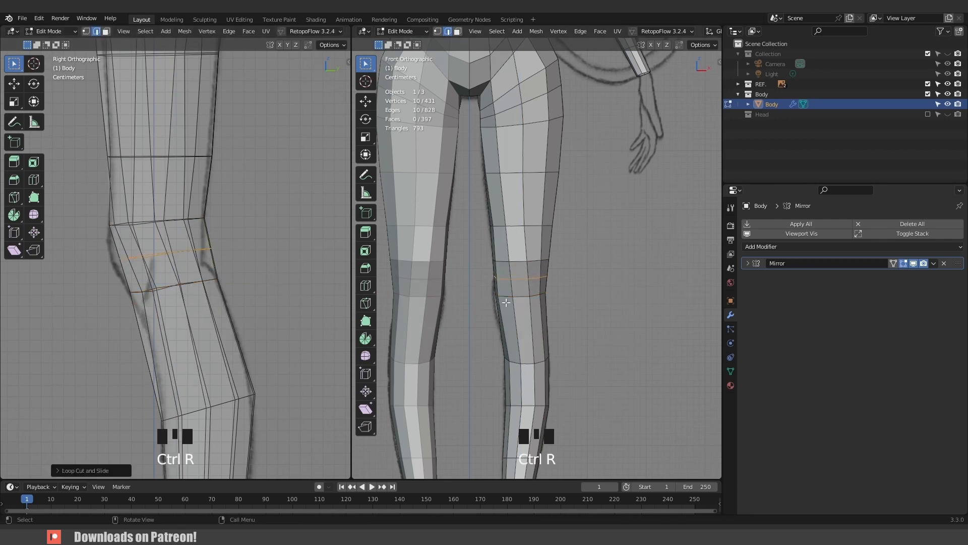
Select the four faces on the front of the knee and inset them about 0.0073 m.
{"action": "scroll", "coordinate": [506, 303], "scroll_direction": "up", "scroll_amount": 3}
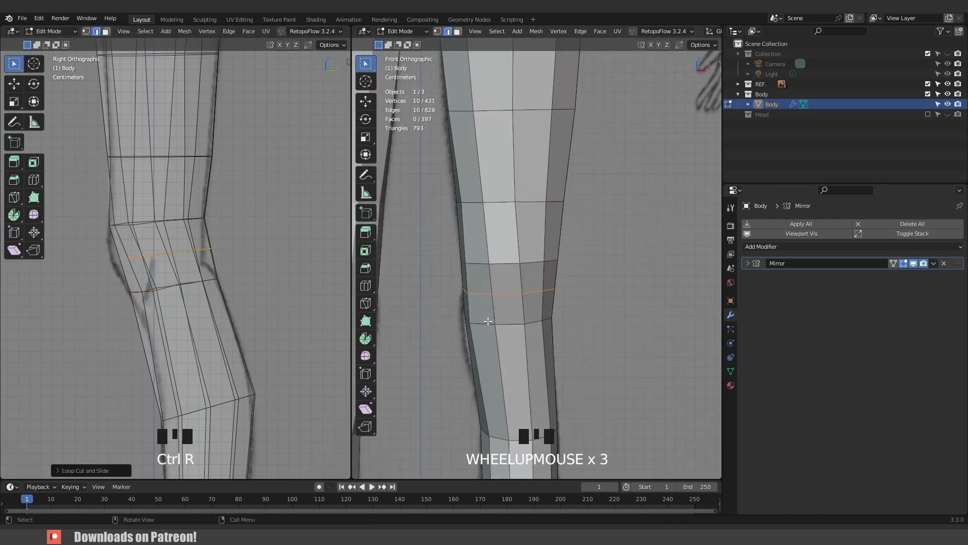
{"action": "key", "text": "3"}
{"action": "left_click", "coordinate": [504, 279]}
{"action": "left_click", "coordinate": [507, 307], "text": "shift"}
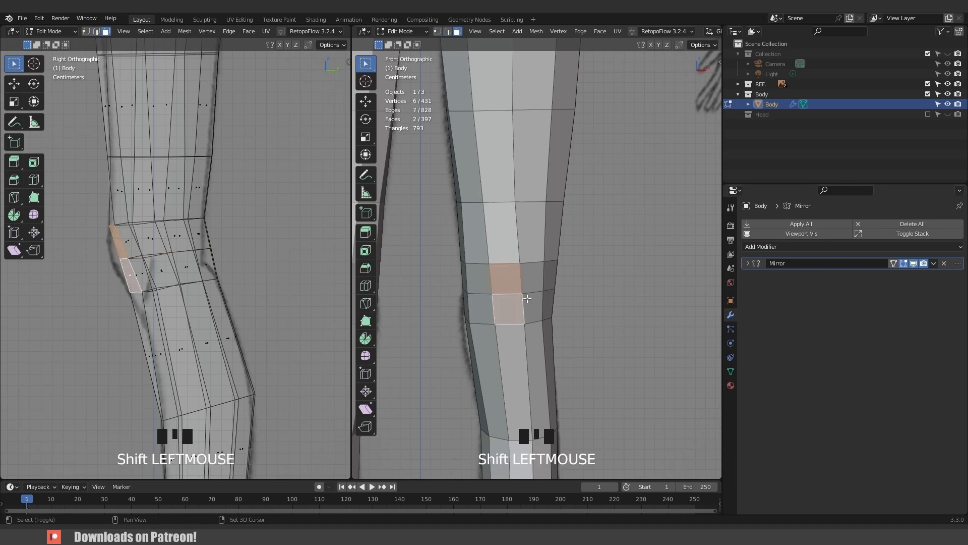
{"action": "left_click", "coordinate": [532, 307], "text": "shift"}
{"action": "left_click", "coordinate": [526, 280], "text": "shift"}
{"action": "scroll", "coordinate": [526, 280], "scroll_direction": "down", "scroll_amount": 4}
{"action": "middle_click_drag", "start_coordinate": [526, 280], "coordinate": [516, 321]}
{"action": "scroll", "coordinate": [512, 300], "scroll_direction": "up", "scroll_amount": 3}
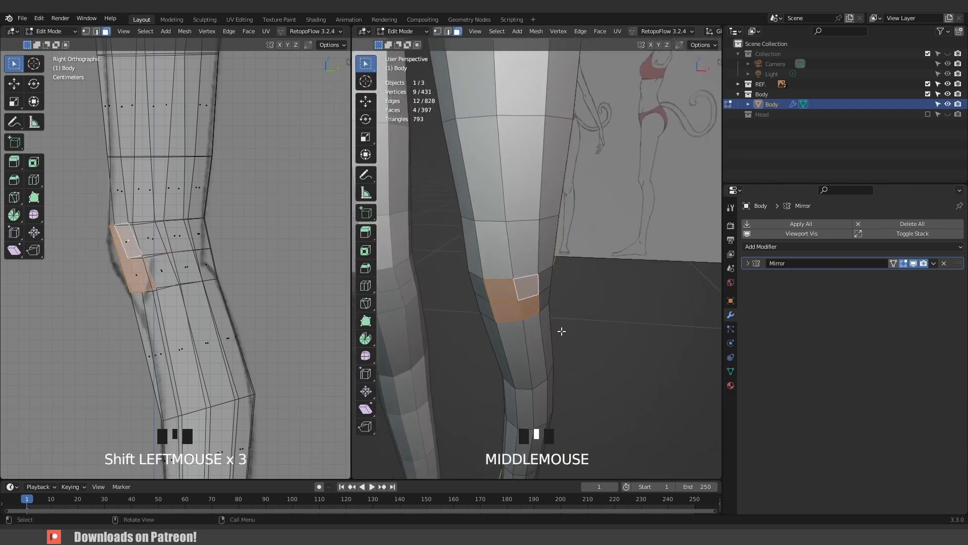
{"action": "key", "text": "i"}
{"action": "left_click", "coordinate": [540, 328]}
Move the inset kneecap faces forward along Y so they bulge out from the leg.
{"action": "key", "text": "g"}
{"action": "key", "text": "y"}
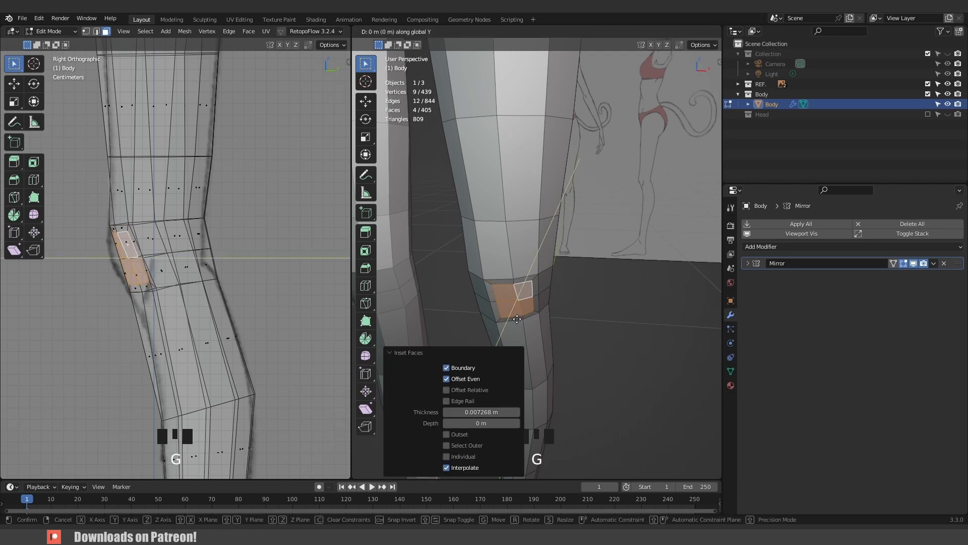
{"action": "left_click", "coordinate": [515, 322]}
Switch to Sculpt Mode and smooth the raised kneecap into the surrounding thigh and shin.
{"action": "key", "text": "ctrl+Tab"}
{"action": "left_click", "coordinate": [522, 381]}
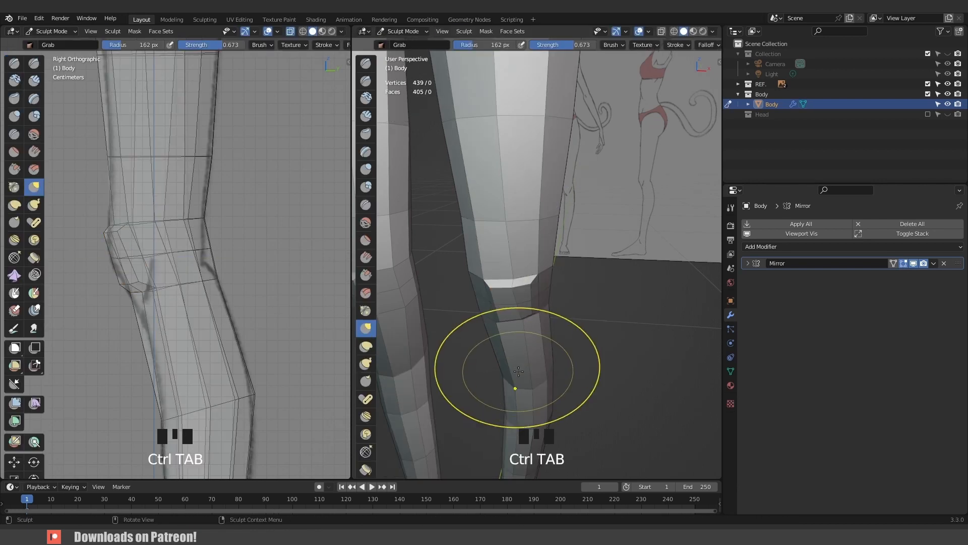
{"action": "middle_click_drag", "start_coordinate": [509, 384], "coordinate": [506, 324]}
{"action": "mouse_move", "coordinate": [505, 324]}
{"action": "left_mouse_down"}
{"action": "mouse_move", "coordinate": [488, 255]}
{"action": "mouse_move", "coordinate": [493, 313]}
{"action": "mouse_move", "coordinate": [516, 277]}
{"action": "left_mouse_up"}
{"action": "middle_click_drag", "start_coordinate": [516, 277], "coordinate": [538, 263]}
{"action": "left_click_drag", "start_coordinate": [537, 263], "coordinate": [533, 295], "text": "shift"}
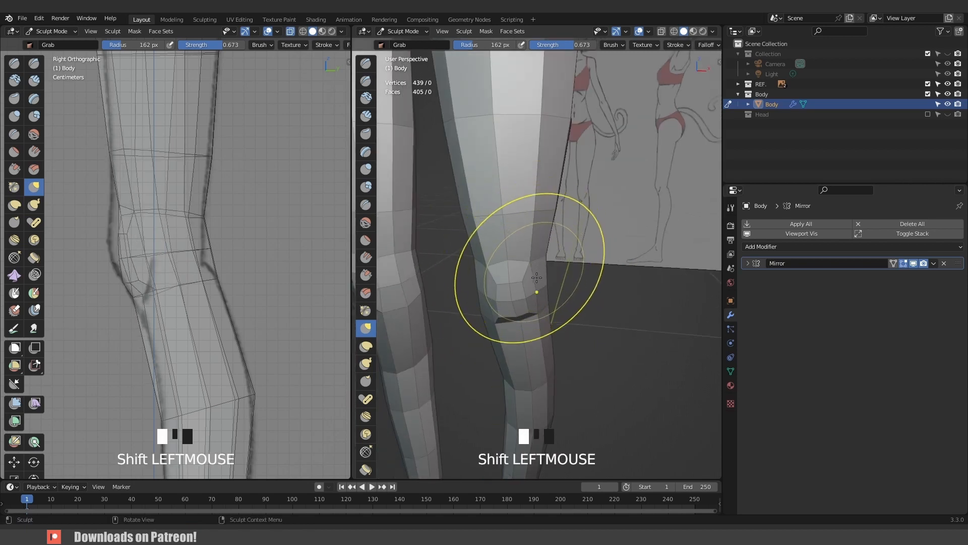
{"action": "middle_click_drag", "start_coordinate": [533, 295], "coordinate": [484, 275]}
Resize the Grab brush and reshape the front and back of the knee to follow the side-view reference.
{"action": "key", "text": "f"}
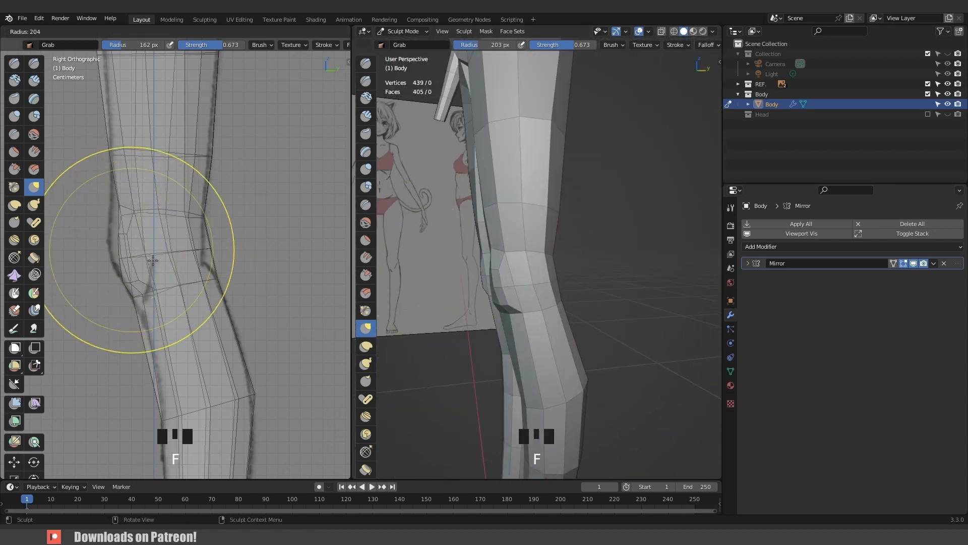
{"action": "left_click", "coordinate": [152, 252]}
{"action": "left_click_drag", "start_coordinate": [136, 254], "coordinate": [147, 259]}
{"action": "key", "text": "f"}
{"action": "left_click", "coordinate": [193, 259]}
{"action": "left_click_drag", "start_coordinate": [207, 237], "coordinate": [215, 267]}
{"action": "left_click_drag", "start_coordinate": [212, 282], "coordinate": [222, 308]}
Return to Object Mode, save the file and deselect the body.
{"action": "scroll", "coordinate": [195, 369], "scroll_direction": "down", "scroll_amount": 3}
{"action": "middle_click_drag", "start_coordinate": [530, 283], "coordinate": [573, 271]}
{"action": "key", "text": "ctrl+Tab"}
{"action": "scroll", "coordinate": [535, 308], "scroll_direction": "down", "scroll_amount": 4}
{"action": "key", "text": "ctrl+s"}
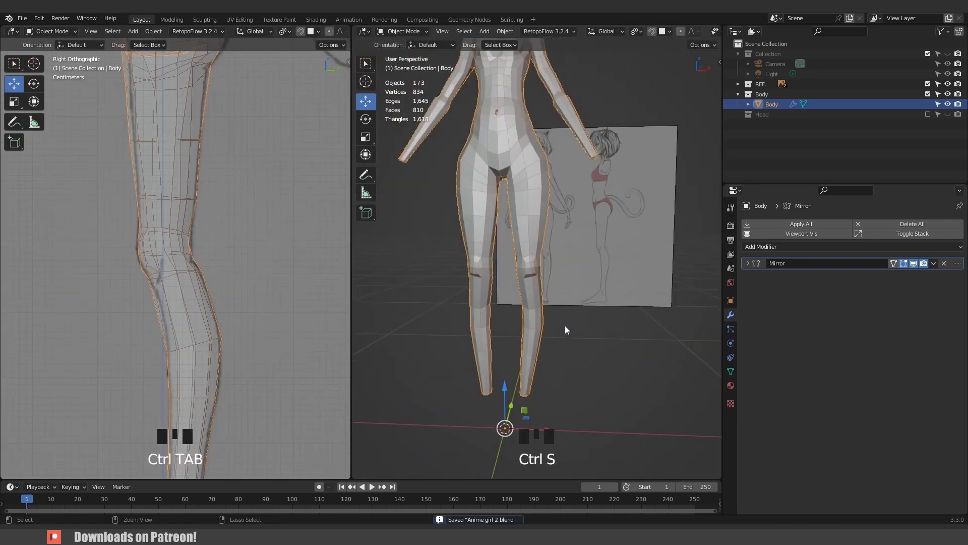
{"action": "left_click", "coordinate": [565, 325]}
{"action": "mouse_move", "coordinate": [565, 326]}
{"action": "middle_mouse_down", "text": "shift"}
{"action": "mouse_move", "coordinate": [557, 334]}
{"action": "mouse_move", "coordinate": [604, 337]}
{"action": "mouse_move", "coordinate": [581, 335]}
{"action": "middle_mouse_up", "text": "shift"}
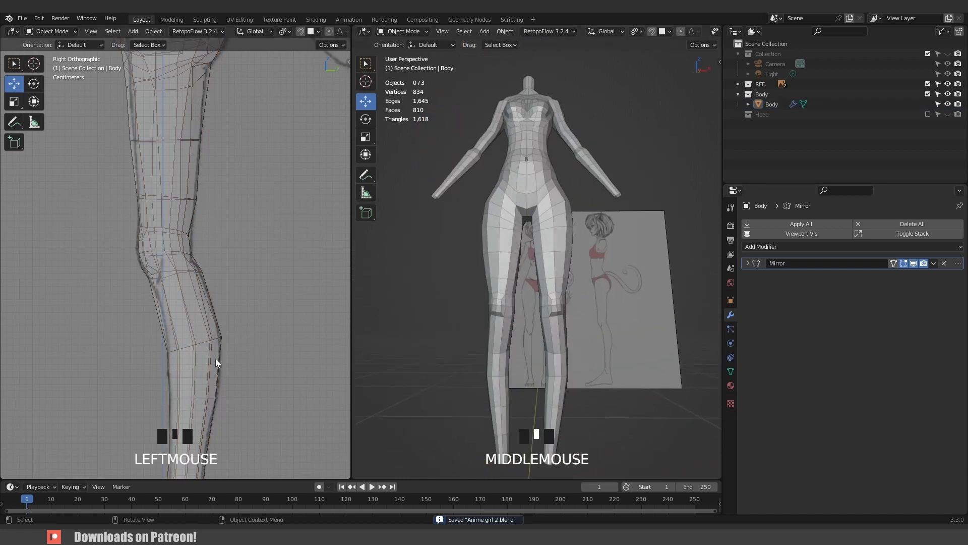
{"action": "middle_click_drag", "start_coordinate": [484, 323], "coordinate": [545, 285]}
Collapse the Body collection and exclude the REF. and Body collections from the view layer.
{"action": "left_click", "coordinate": [543, 286]}
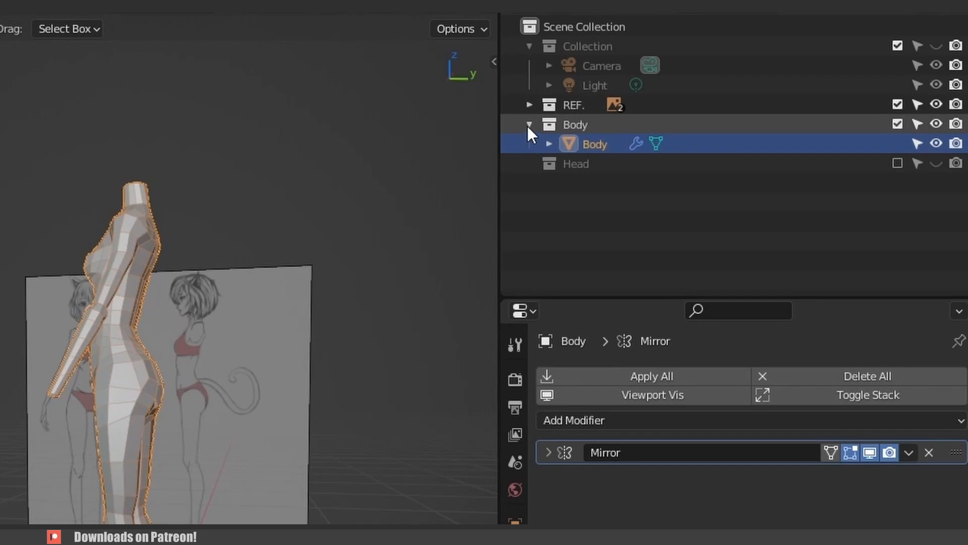
{"action": "left_click", "coordinate": [529, 125]}
{"action": "left_click", "coordinate": [575, 126]}
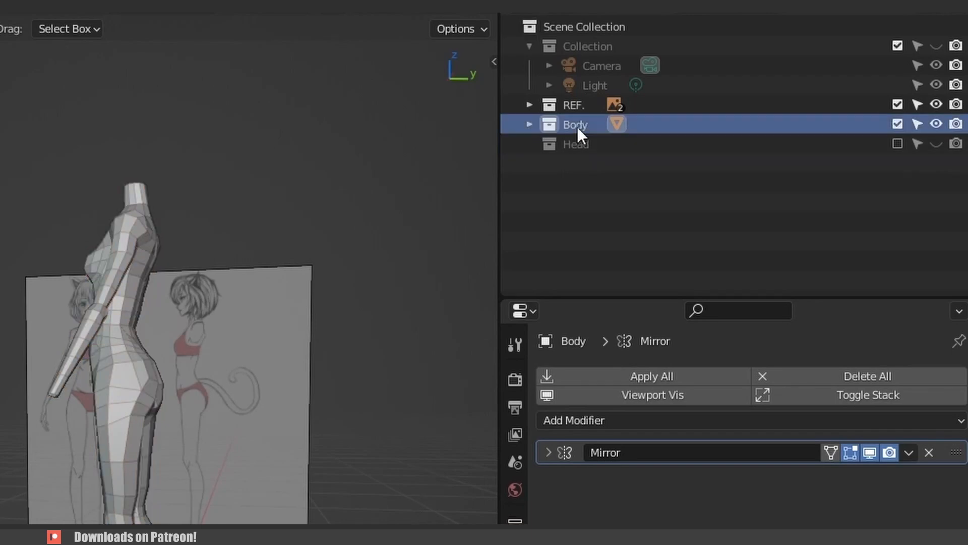
{"action": "left_click", "coordinate": [898, 103]}
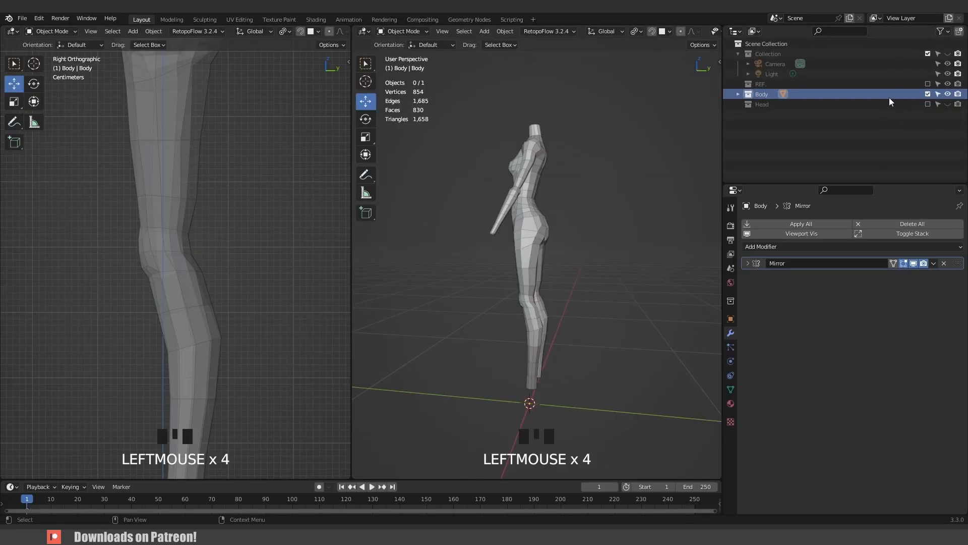
{"action": "left_click", "coordinate": [898, 126]}
{"action": "left_click", "coordinate": [928, 94]}
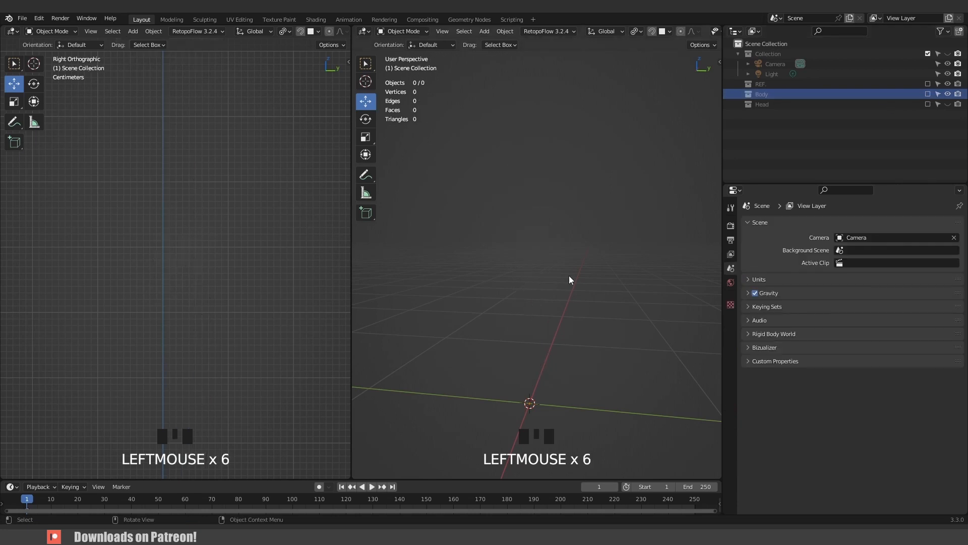
Bring the hand photo into the front view as a reference image and scale it to about 0.251.
{"action": "left_click", "coordinate": [556, 288]}
{"action": "key", "text": "KP_1"}
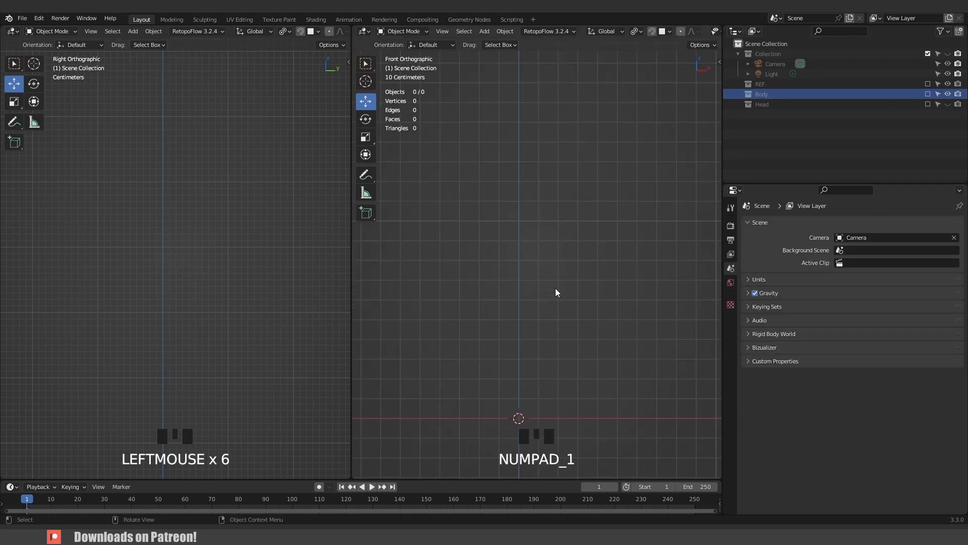
{"action": "scroll", "coordinate": [555, 289], "scroll_direction": "down", "scroll_amount": 3}
{"action": "middle_click_drag", "start_coordinate": [580, 305], "coordinate": [585, 253], "text": "shift"}
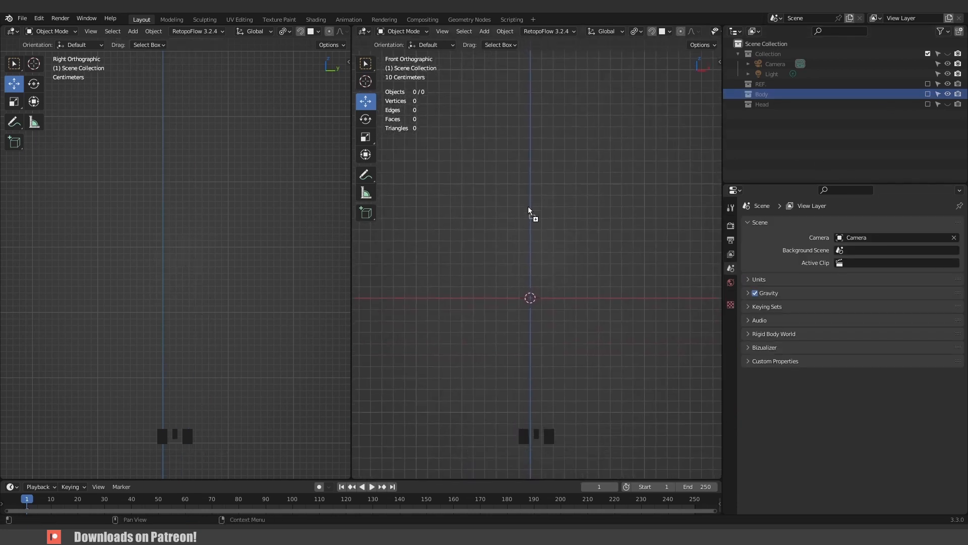
{"action": "left_click_drag", "start_coordinate": [528, 202], "coordinate": [528, 203]}
{"action": "key", "text": "s"}
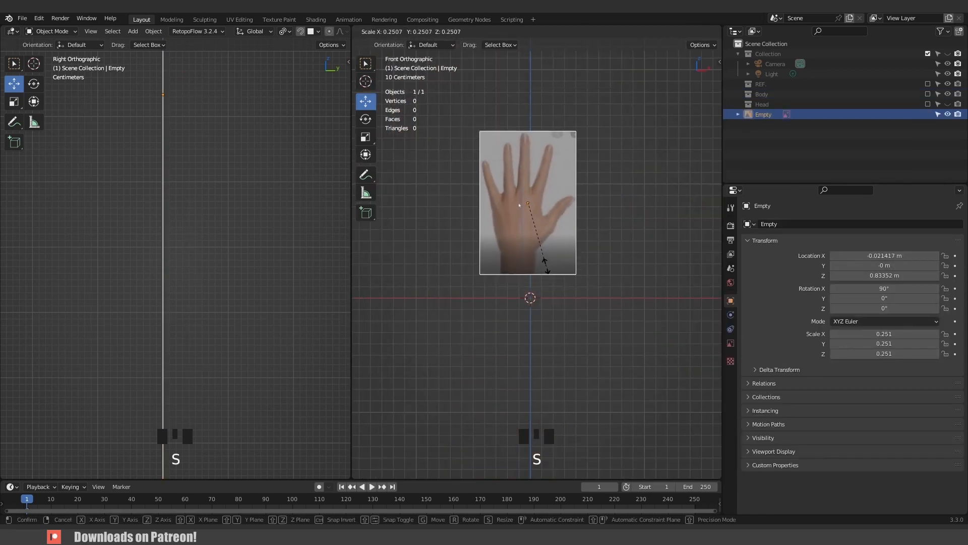
{"action": "left_click", "coordinate": [525, 217]}
Move the hand reference image so its wrist edge sits at the world origin, then deselect it.
{"action": "key", "text": "g"}
{"action": "left_click", "coordinate": [553, 275]}
{"action": "scroll", "coordinate": [551, 257], "scroll_direction": "up", "scroll_amount": 4}
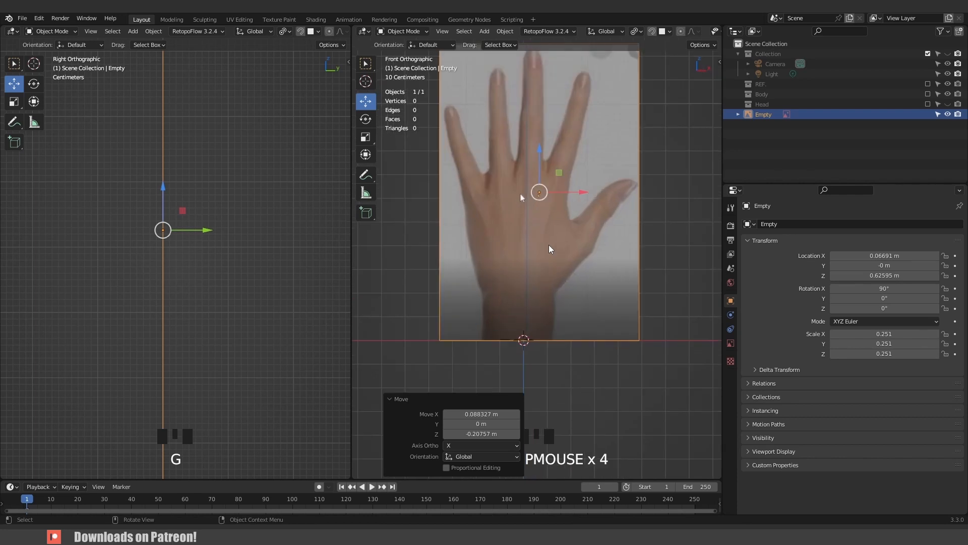
{"action": "middle_click_drag", "start_coordinate": [549, 249], "coordinate": [542, 283], "text": "shift"}
{"action": "left_click", "coordinate": [655, 281]}
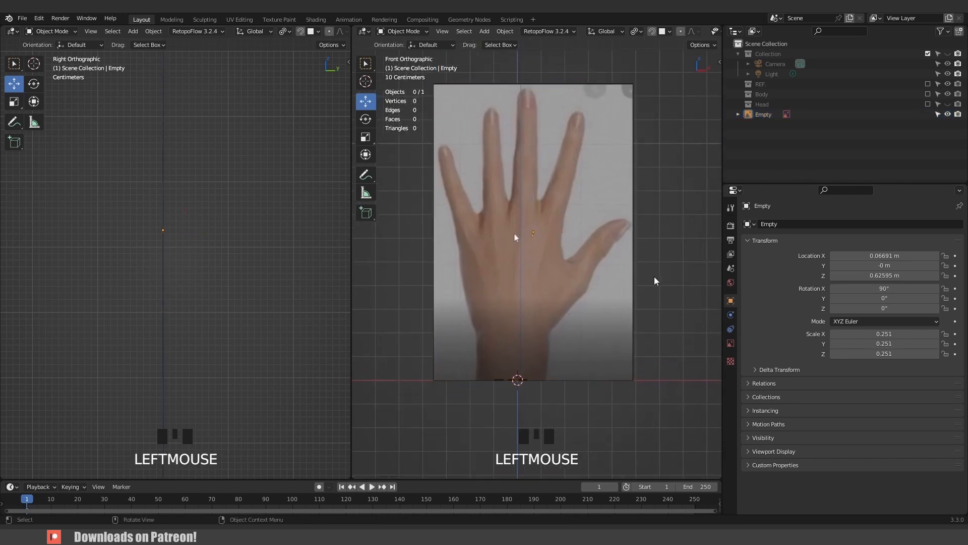
Add a cube, scale it to about 0.287 and move it up over the palm in the reference.
{"action": "key", "text": "shift+a"}
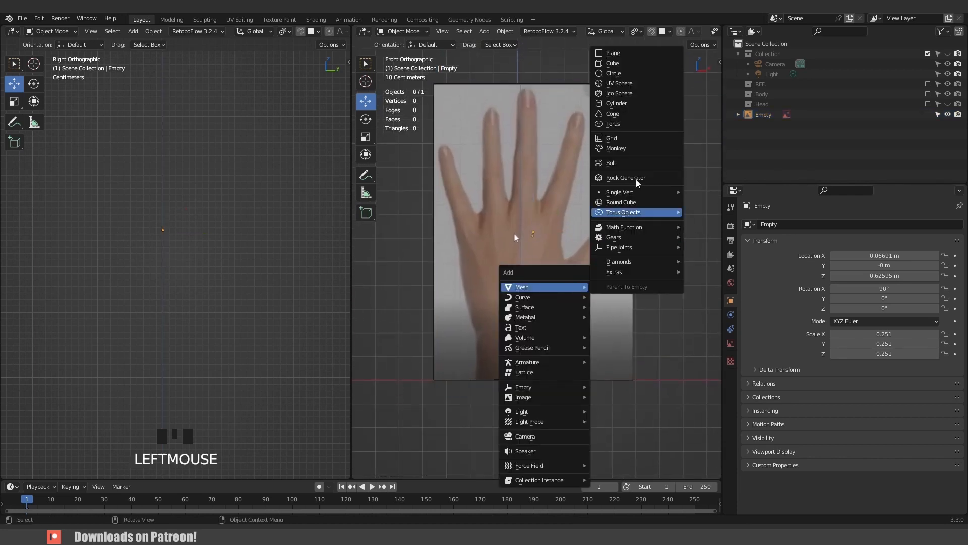
{"action": "left_click", "coordinate": [612, 63]}
{"action": "key", "text": "s"}
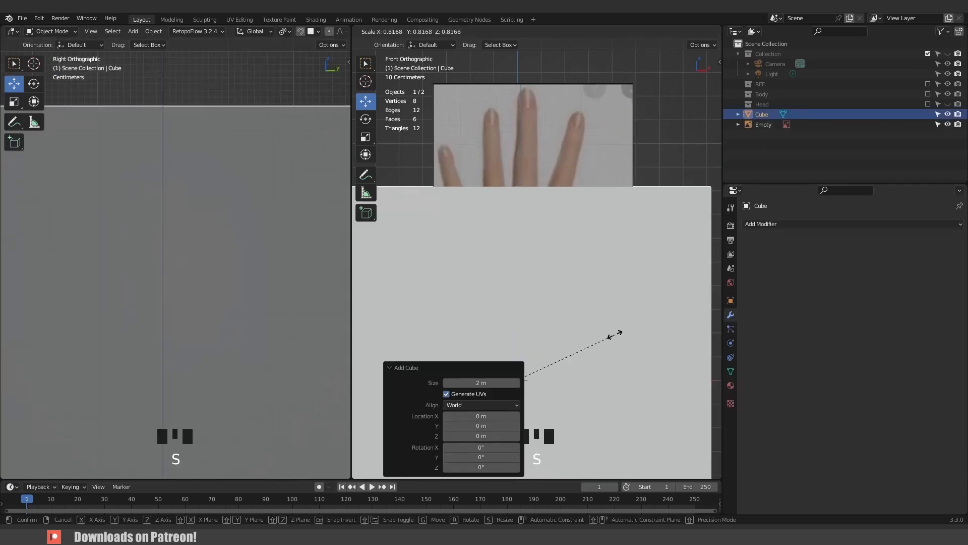
{"action": "left_click", "coordinate": [555, 367]}
{"action": "key", "text": "g"}
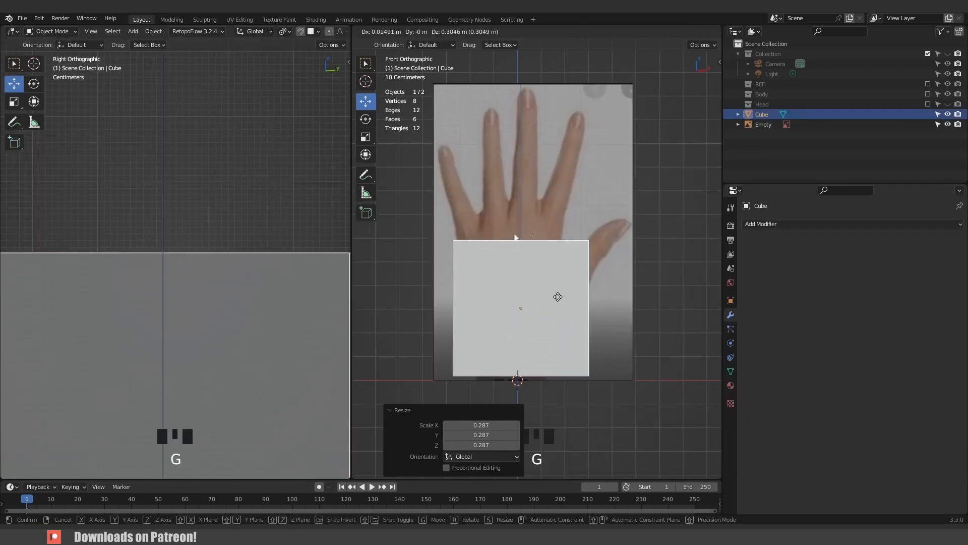
{"action": "left_click", "coordinate": [555, 258]}
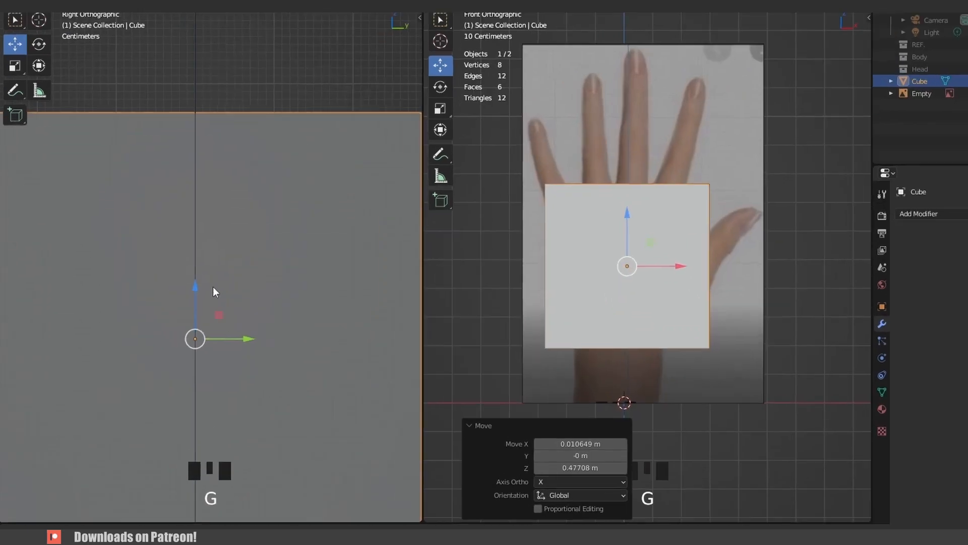
Thin the cube along Y, then scale it uniformly by about 0.859 to fit the palm's width.
{"action": "scroll", "coordinate": [213, 286], "scroll_direction": "down", "scroll_amount": 3}
{"action": "key", "text": "s"}
{"action": "key", "text": "y"}
{"action": "left_click", "coordinate": [261, 309]}
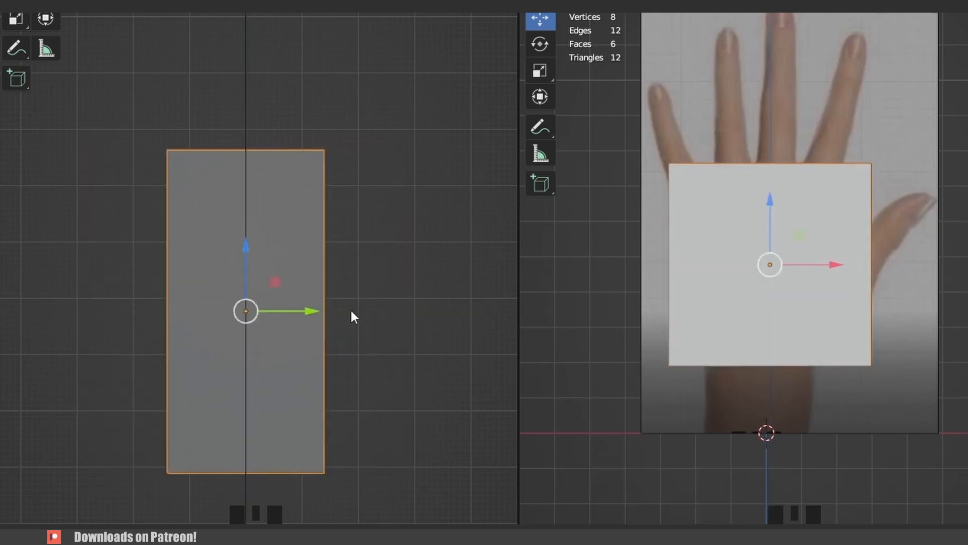
{"action": "scroll", "coordinate": [848, 202], "scroll_direction": "up", "scroll_amount": 2}
{"action": "key", "text": "s"}
{"action": "left_click", "coordinate": [839, 303]}
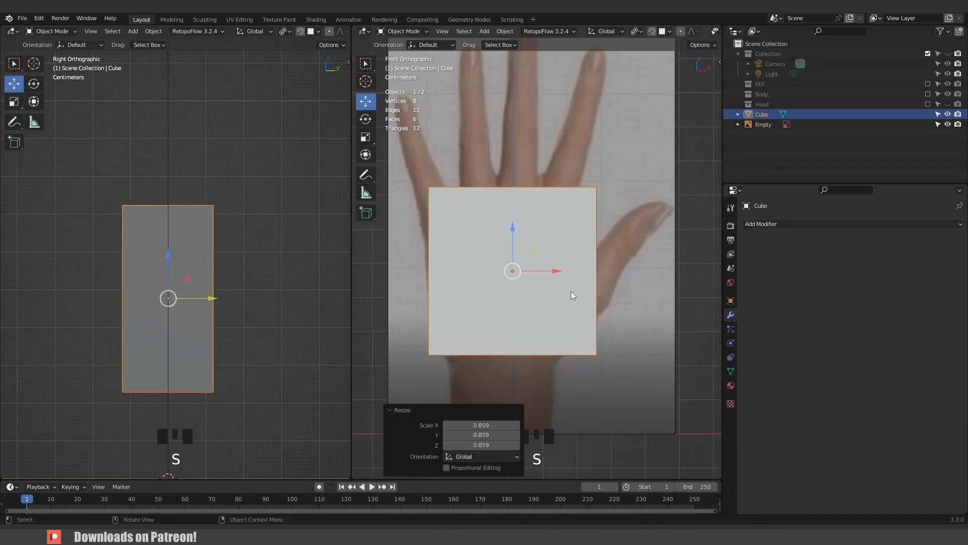
Enter Edit Mode and add three evenly spaced vertical loop cuts across the palm block.
{"action": "key", "text": "Tab"}
{"action": "key", "text": "ctrl+r"}
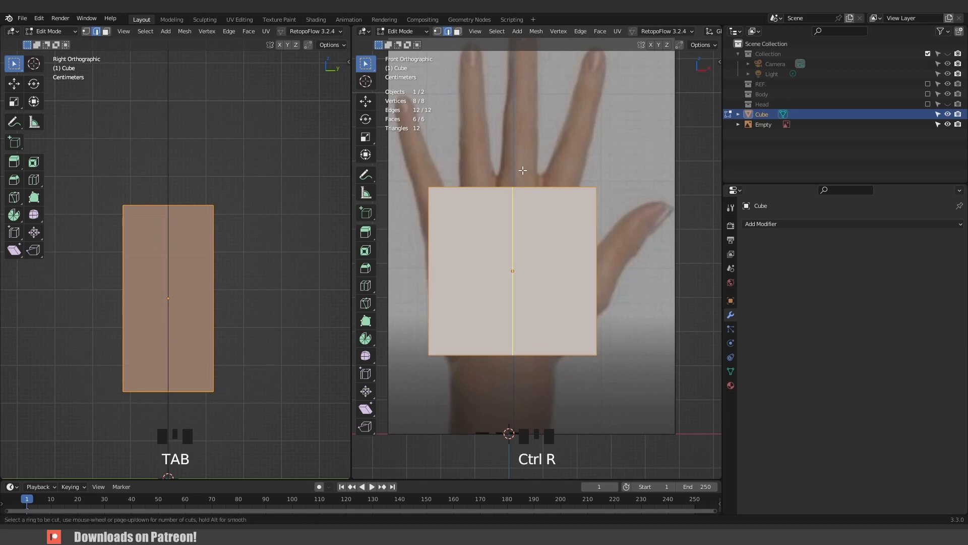
{"action": "scroll", "coordinate": [524, 176], "scroll_direction": "up", "scroll_amount": 3}
{"action": "scroll", "coordinate": [524, 178], "scroll_direction": "down", "scroll_amount": 1}
{"action": "left_click", "coordinate": [524, 178]}
{"action": "right_click", "coordinate": [524, 178]}
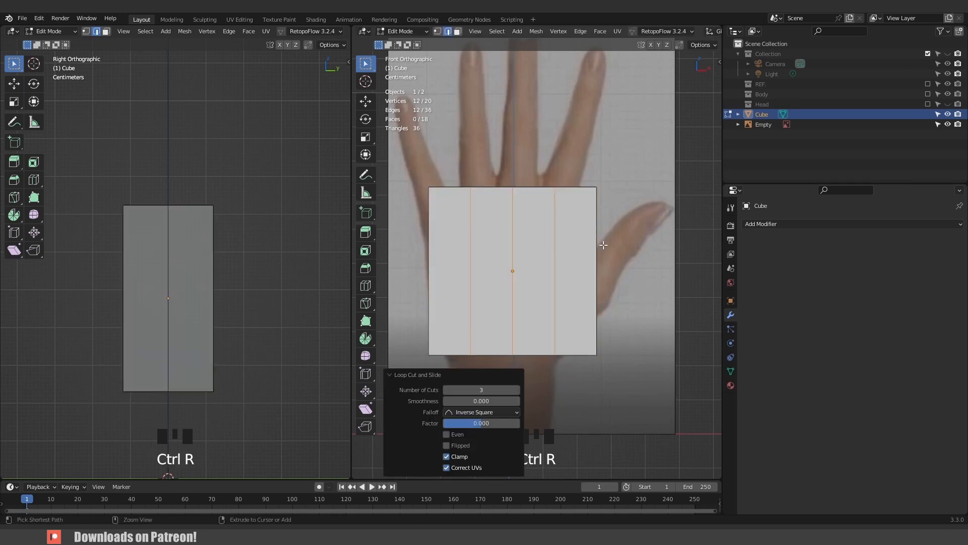
Add two evenly spaced horizontal loop cuts around the palm block.
{"action": "key", "text": "ctrl+r"}
{"action": "scroll", "coordinate": [606, 259], "scroll_direction": "up", "scroll_amount": 1}
{"action": "left_click", "coordinate": [605, 259]}
{"action": "right_click", "coordinate": [606, 258]}
Turn on X-ray with vertex selection and move the two little-finger-side upper vertex pairs to the base of the little finger.
{"action": "middle_click_drag", "start_coordinate": [461, 199], "coordinate": [471, 228], "text": "shift"}
{"action": "key", "text": "alt+z"}
{"action": "key", "text": "1"}
{"action": "left_click", "coordinate": [438, 215]}
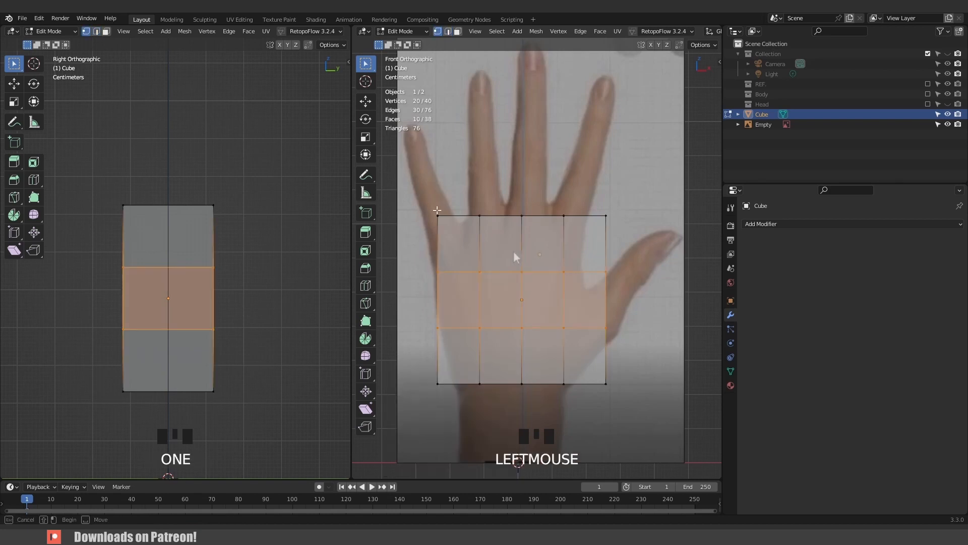
{"action": "key", "text": "g"}
{"action": "left_click", "coordinate": [471, 252]}
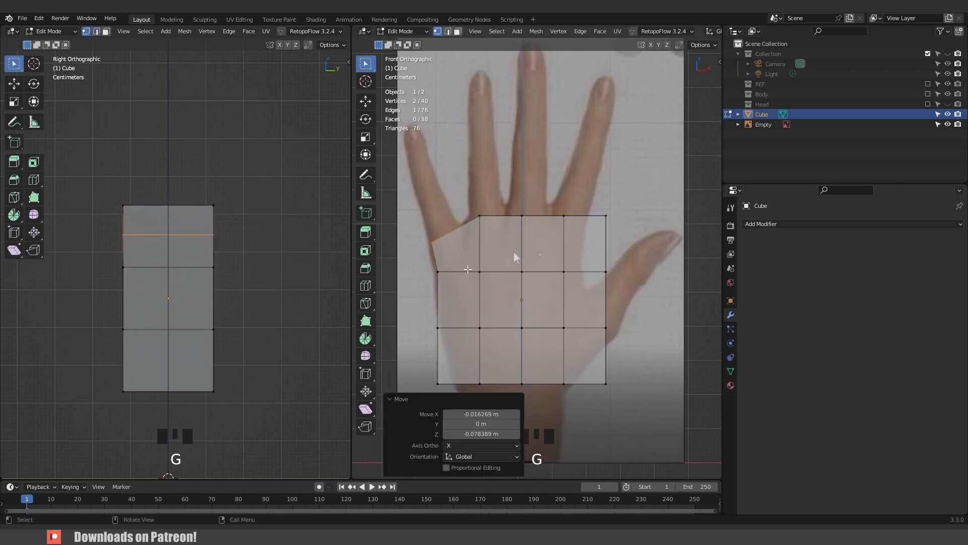
{"action": "key", "text": "g"}
{"action": "left_click", "coordinate": [479, 250]}
Move the remaining upper vertex pairs of the palm to the bases of the middle and index fingers.
{"action": "left_click_drag", "start_coordinate": [507, 202], "coordinate": [531, 239]}
{"action": "key", "text": "g"}
{"action": "left_click", "coordinate": [518, 236]}
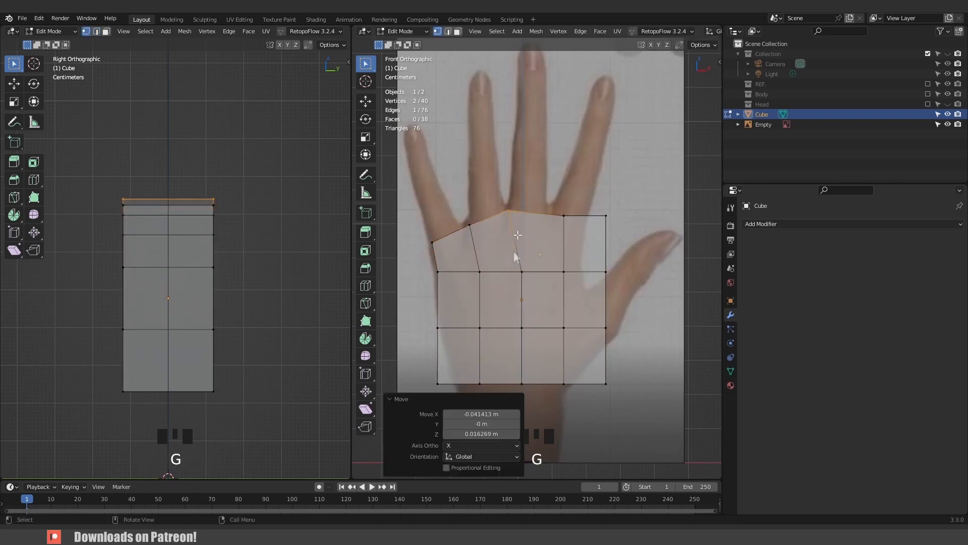
{"action": "left_click_drag", "start_coordinate": [550, 202], "coordinate": [582, 241]}
{"action": "key", "text": "g"}
{"action": "left_click", "coordinate": [570, 237]}
{"action": "left_click_drag", "start_coordinate": [592, 202], "coordinate": [618, 282]}
{"action": "left_click", "coordinate": [591, 263]}
Move the two middle vertex pairs on the palm's thumb side to the upper and lower base of the thumb.
{"action": "key", "text": "g"}
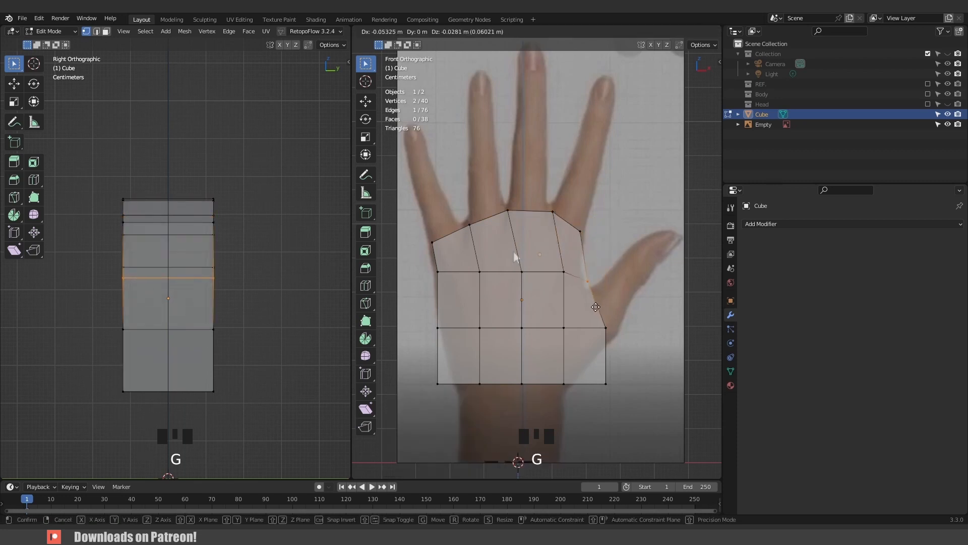
{"action": "left_click", "coordinate": [597, 292]}
{"action": "left_click_drag", "start_coordinate": [595, 315], "coordinate": [623, 350]}
{"action": "key", "text": "g"}
{"action": "left_click", "coordinate": [601, 322]}
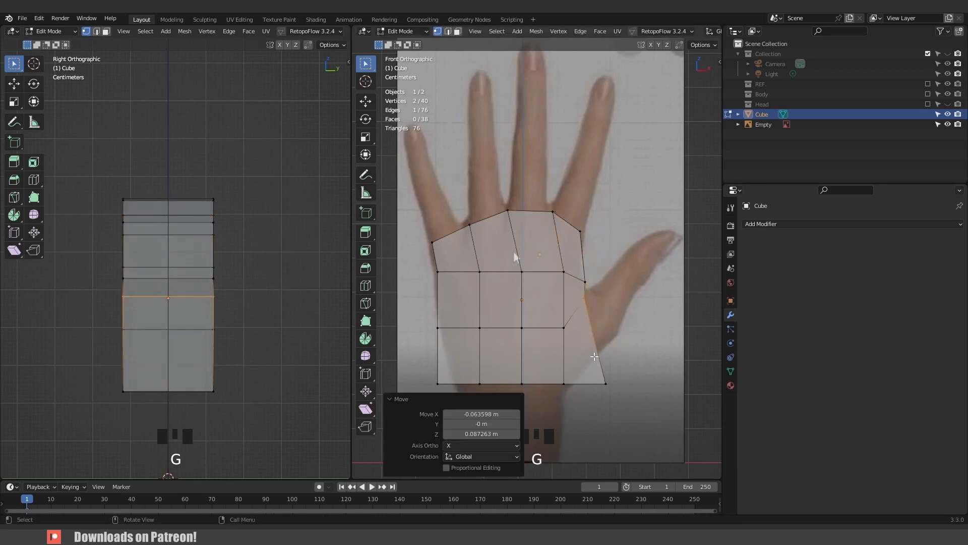
{"action": "key", "text": "g"}
{"action": "middle_click_drag", "start_coordinate": [595, 420], "coordinate": [610, 355], "text": "shift"}
Adjust the inner vertices near the thumb and pull the wrist-edge vertices on that side in to the hand outline.
{"action": "left_click", "coordinate": [588, 281]}
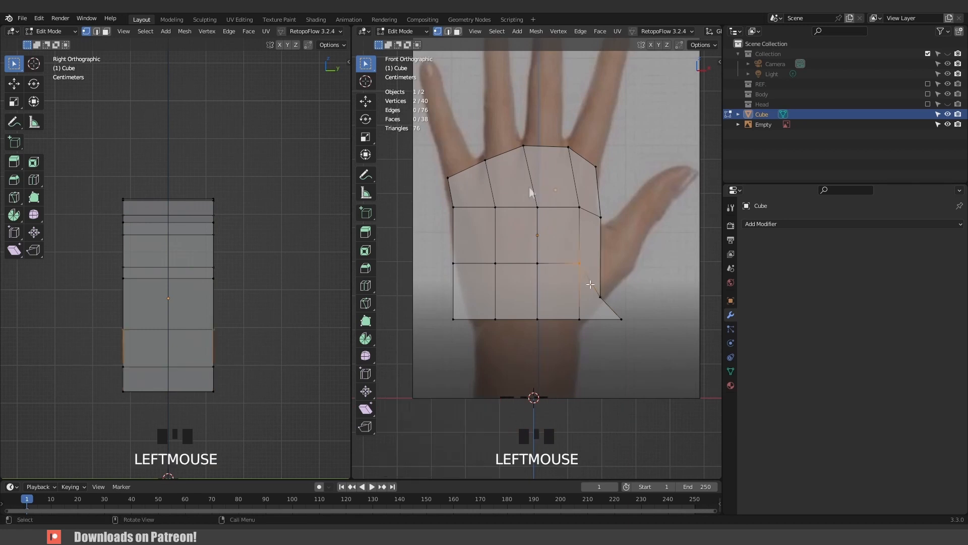
{"action": "key", "text": "g"}
{"action": "left_click", "coordinate": [585, 337]}
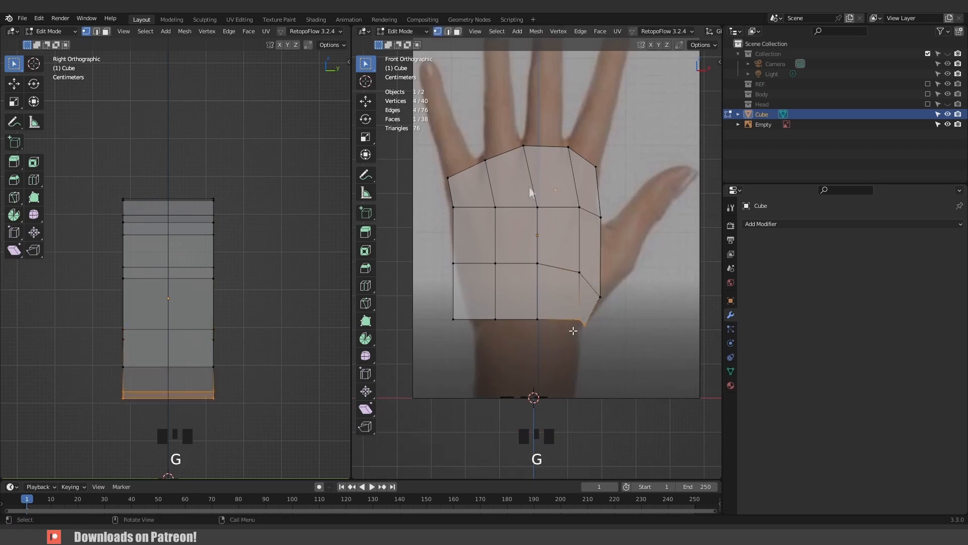
{"action": "left_click_drag", "start_coordinate": [583, 327], "coordinate": [582, 327]}
{"action": "key", "text": "g"}
{"action": "left_click", "coordinate": [575, 289]}
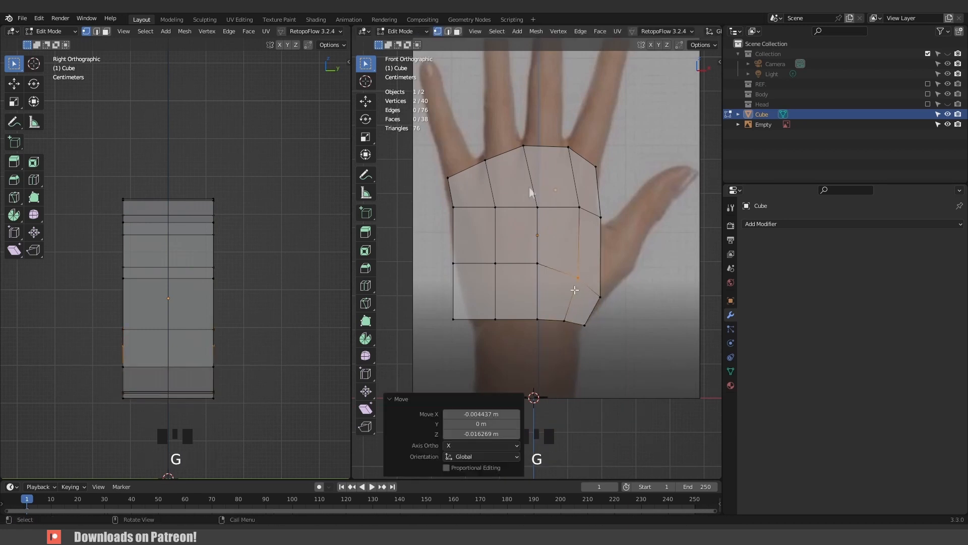
Move the lower vertex pairs on the palm's little-finger side in to the hand and wrist outline.
{"action": "left_click", "coordinate": [453, 263]}
{"action": "key", "text": "g"}
{"action": "left_click", "coordinate": [473, 327]}
{"action": "key", "text": "g"}
{"action": "left_click", "coordinate": [494, 332]}
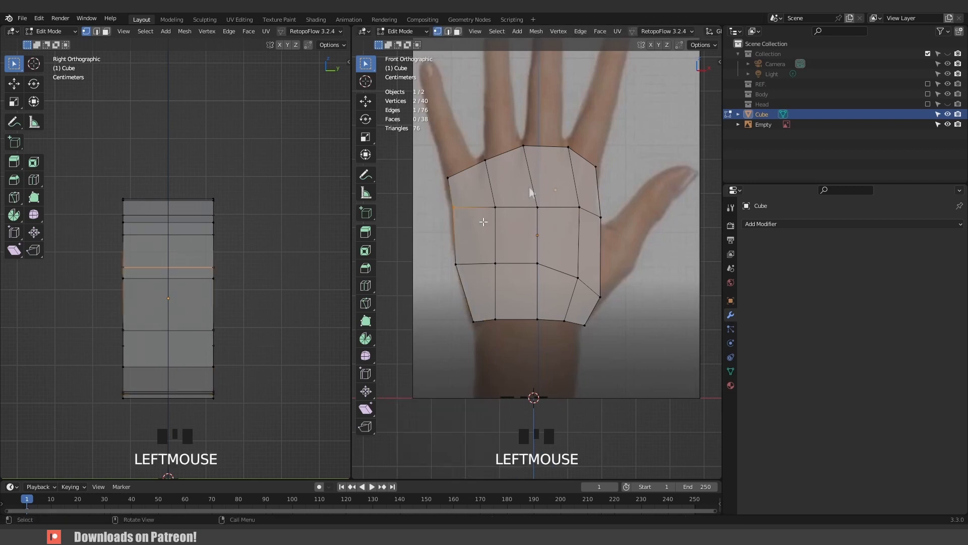
Select the four faces along the palm's finger edge and scale them to about 0.57 along Y.
{"action": "key", "text": "Tab"}
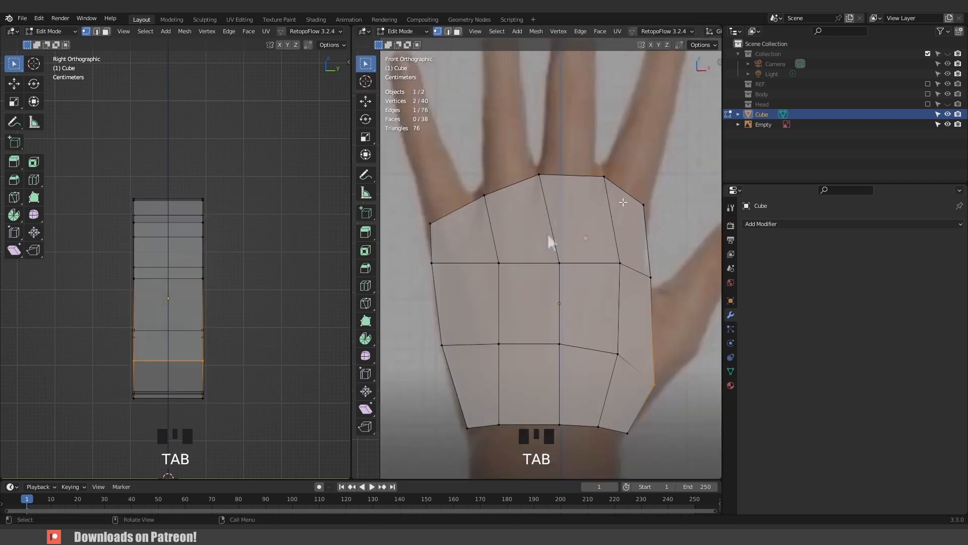
{"action": "middle_click_drag", "start_coordinate": [549, 237], "coordinate": [527, 258]}
{"action": "key", "text": "alt+z"}
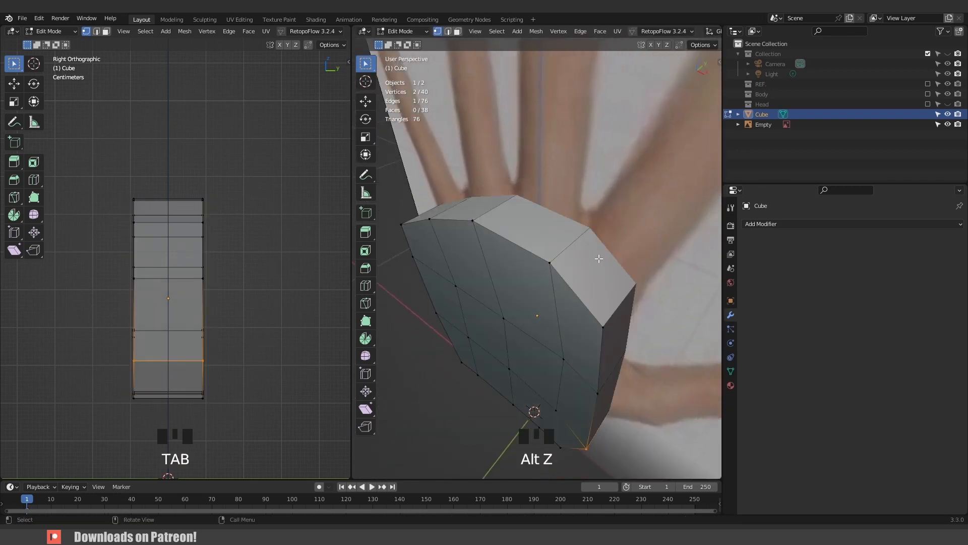
{"action": "left_click", "coordinate": [590, 268]}
{"action": "key", "text": "3"}
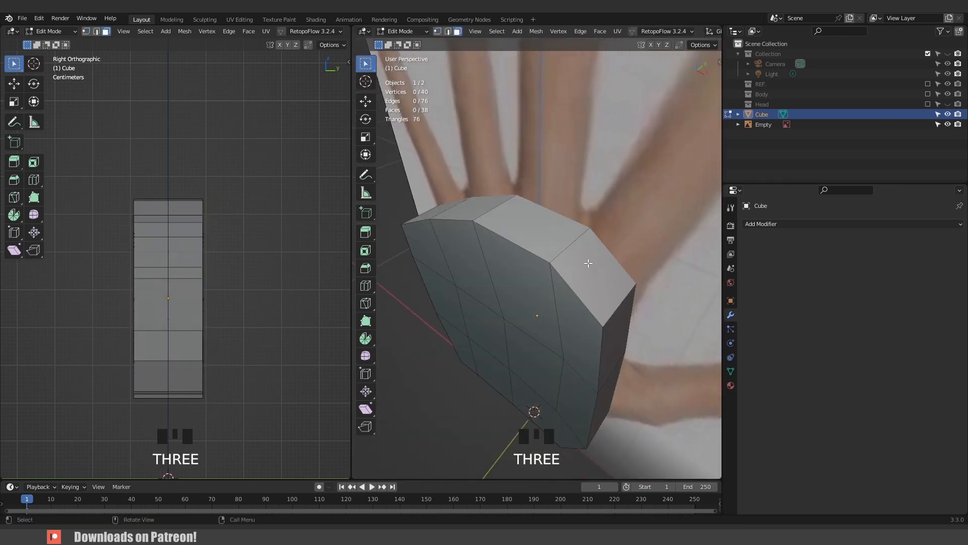
{"action": "left_click", "coordinate": [589, 268]}
{"action": "left_click", "coordinate": [529, 227], "text": "shift"}
{"action": "left_click", "coordinate": [472, 210], "text": "shift"}
{"action": "left_click", "coordinate": [438, 209], "text": "shift"}
{"action": "scroll", "coordinate": [438, 210], "scroll_direction": "down", "scroll_amount": 3}
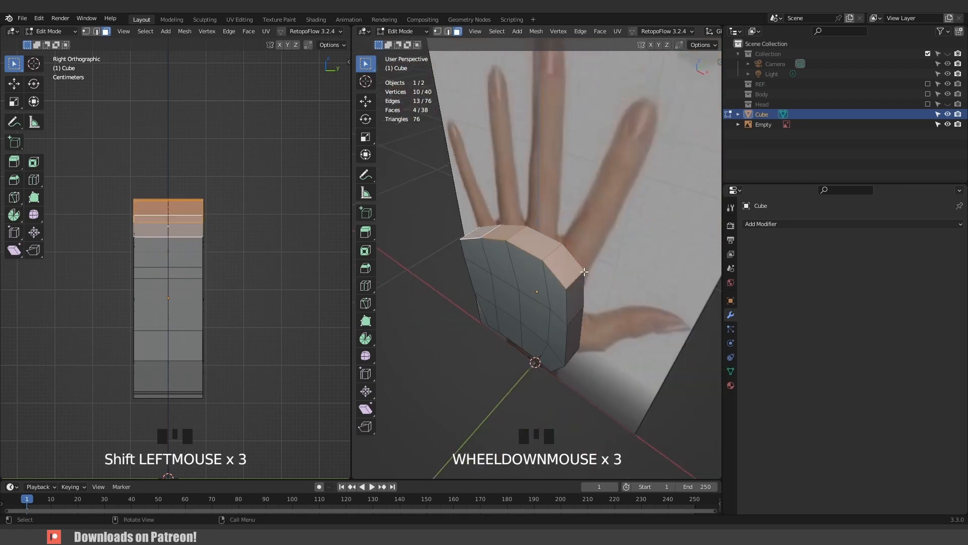
{"action": "middle_click_drag", "start_coordinate": [439, 209], "coordinate": [524, 255]}
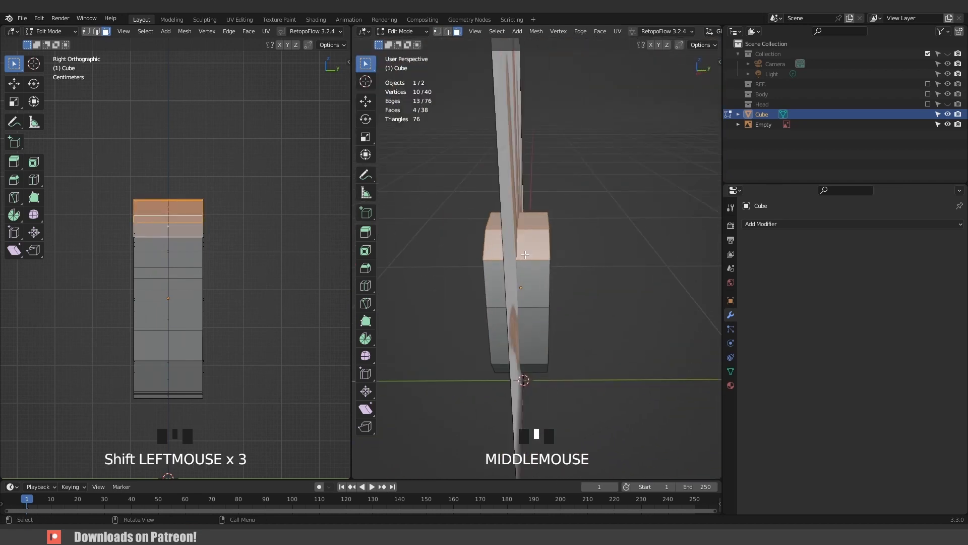
{"action": "key", "text": "s"}
{"action": "key", "text": "y"}
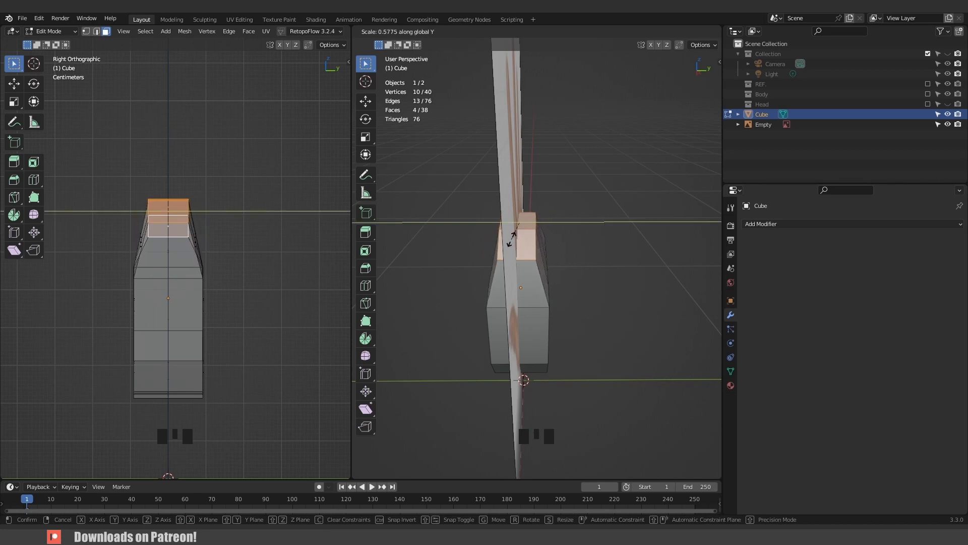
{"action": "left_click", "coordinate": [511, 236]}
Set the transform pivot point to Individual Origins.
{"action": "middle_click_drag", "start_coordinate": [511, 236], "coordinate": [559, 39]}
{"action": "key", "text": "KP_1"}
{"action": "scroll", "coordinate": [601, 31], "scroll_direction": "down", "scroll_amount": 7}
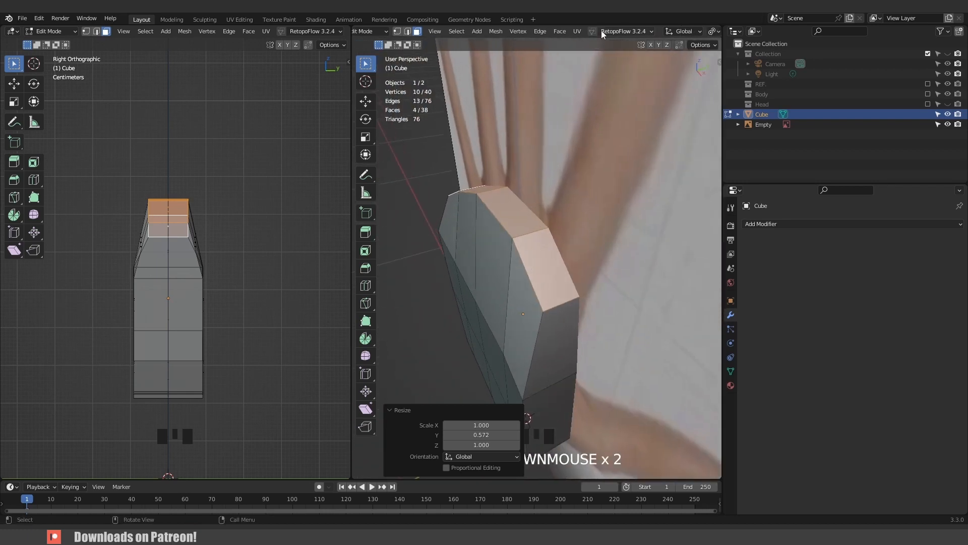
{"action": "left_click", "coordinate": [613, 31]}
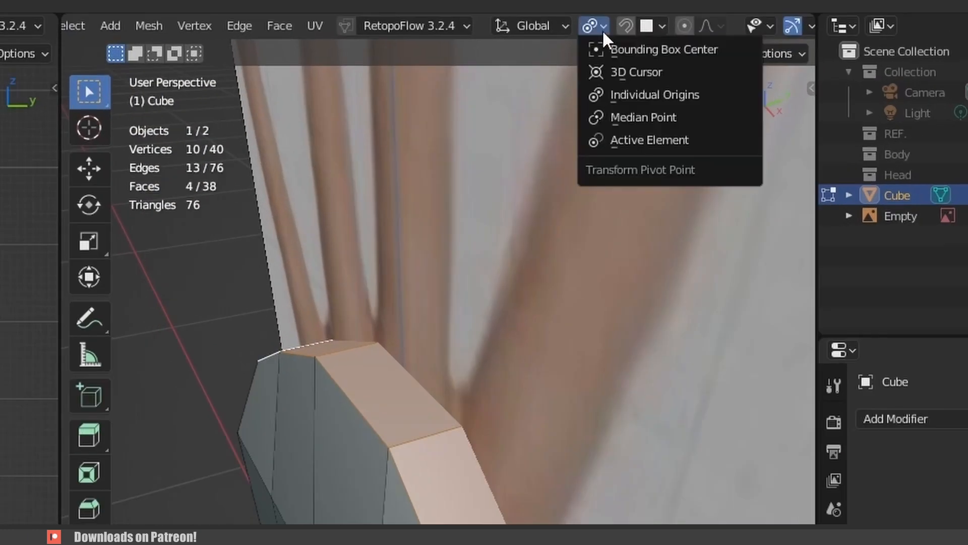
{"action": "left_click", "coordinate": [636, 68]}
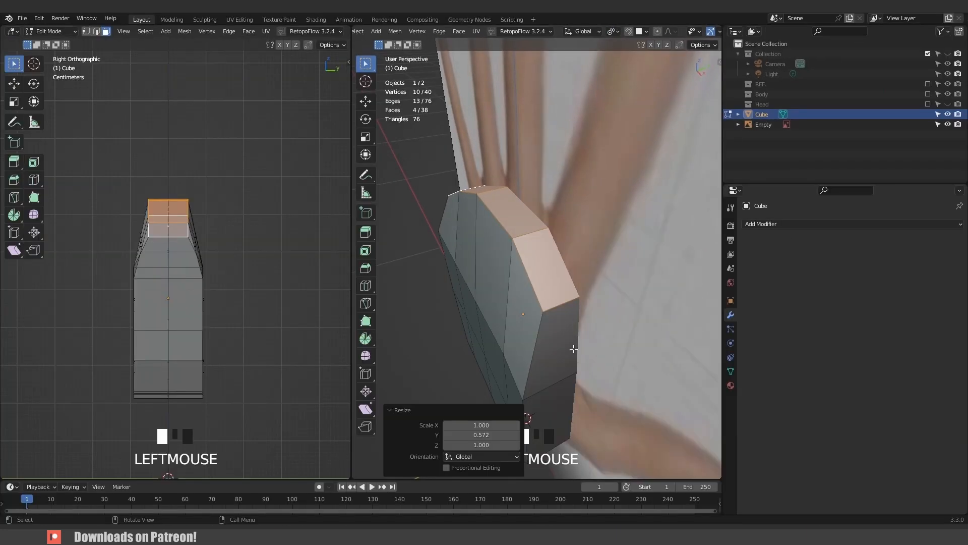
Try insetting the four finger-base faces by 0.09357 m with the Individual option, and undo the inset.
{"action": "key", "text": "i"}
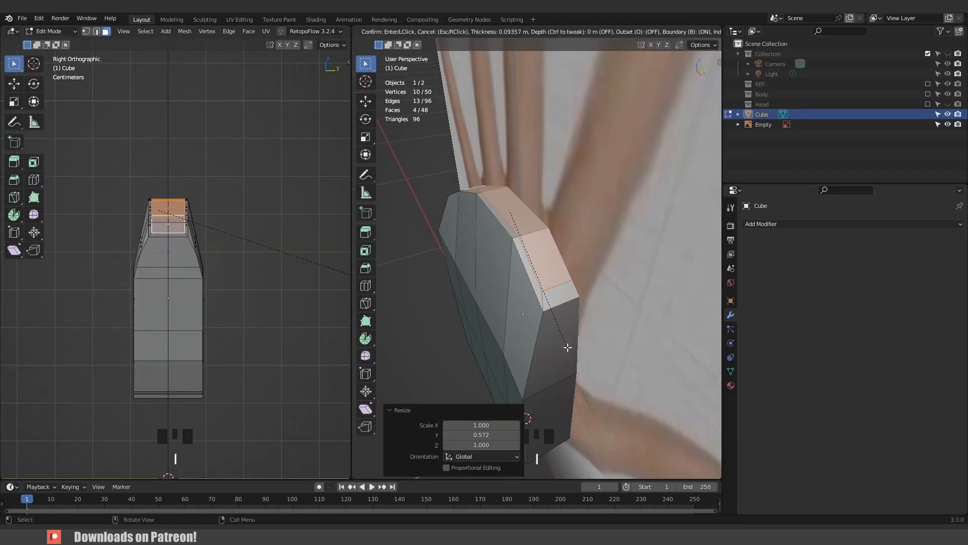
{"action": "left_click", "coordinate": [567, 347]}
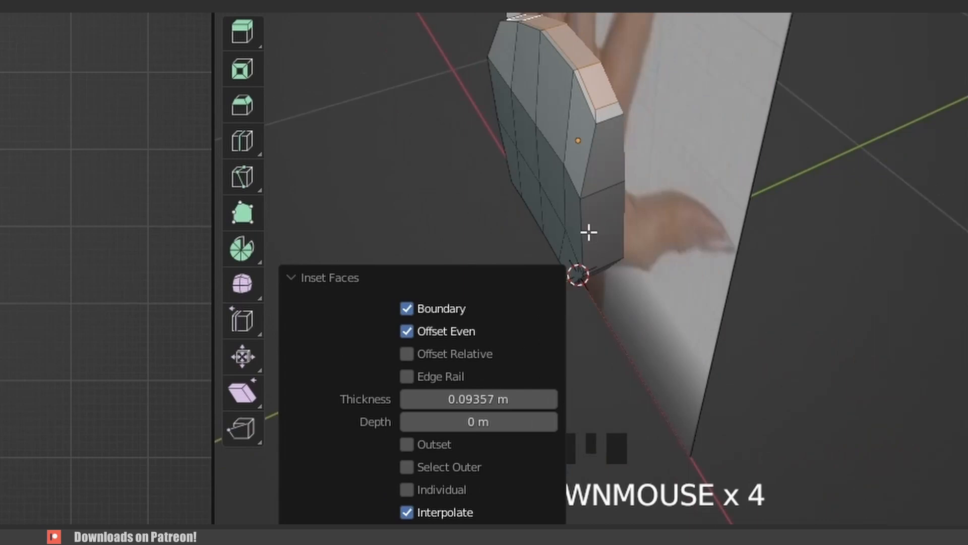
{"action": "left_click", "coordinate": [403, 489]}
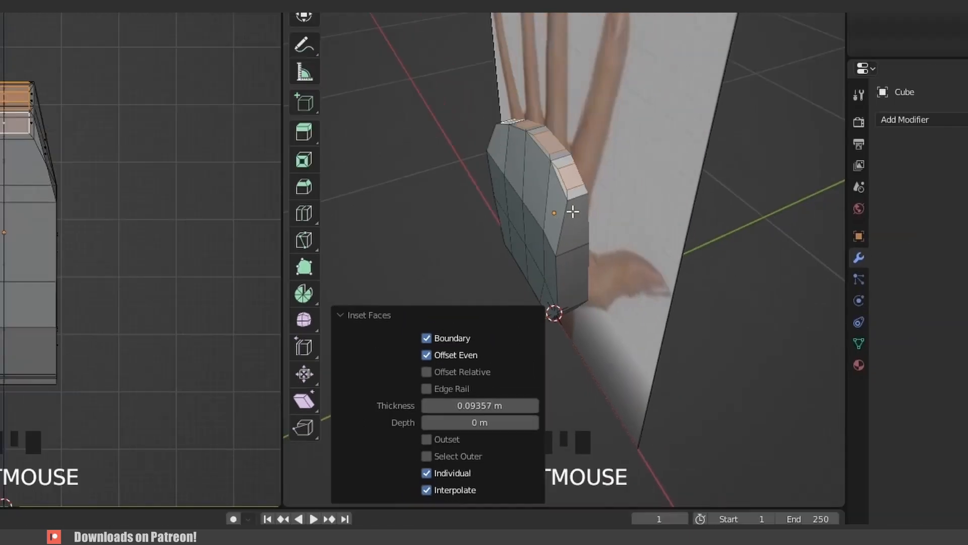
{"action": "key", "text": "ctrl+z"}
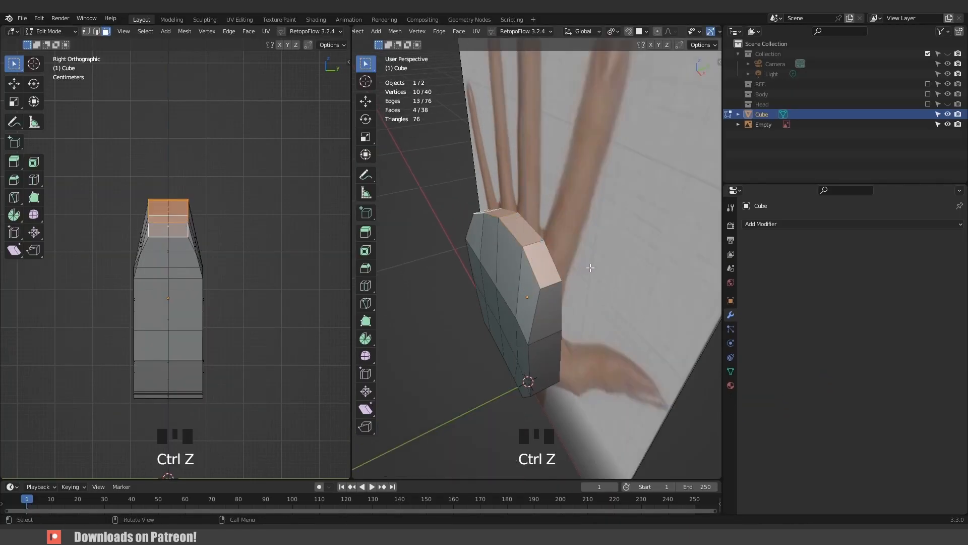
Move the hand reference image about 0.169 m along Y so it sits behind the palm.
{"action": "key", "text": "Tab"}
{"action": "left_click", "coordinate": [604, 248]}
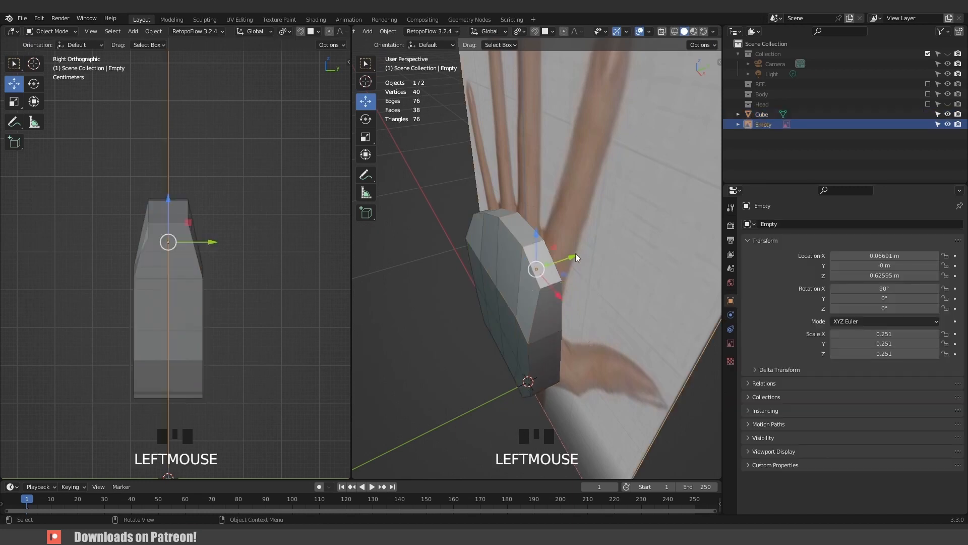
{"action": "mouse_move", "coordinate": [570, 258]}
{"action": "left_mouse_down"}
{"action": "mouse_move", "coordinate": [585, 254]}
{"action": "mouse_move", "coordinate": [567, 253]}
{"action": "left_mouse_up"}
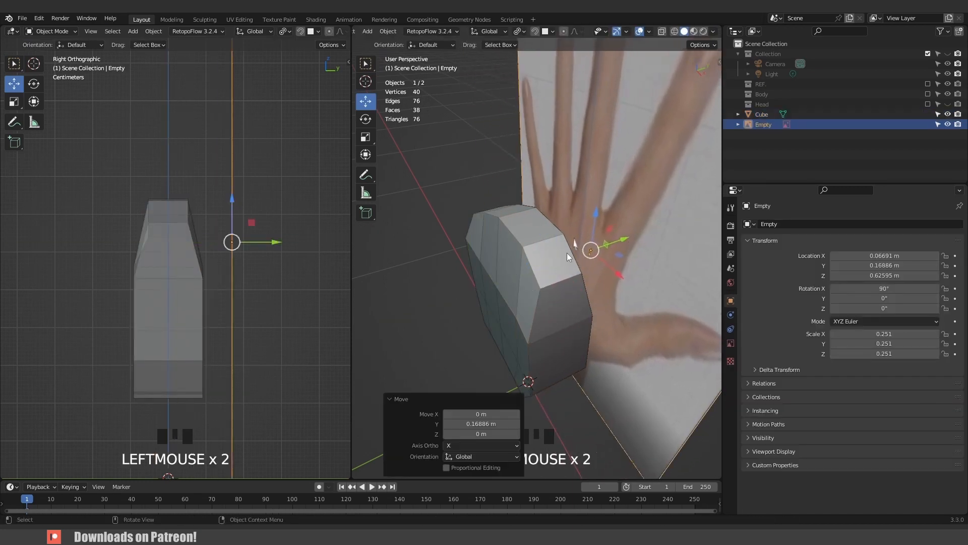
Reselect the palm's four finger-base faces in Edit Mode and inset them individually by 0.0974 m.
{"action": "left_click", "coordinate": [546, 261]}
{"action": "key", "text": "Tab"}
{"action": "left_click", "coordinate": [547, 257]}
{"action": "left_click", "coordinate": [540, 225], "text": "shift"}
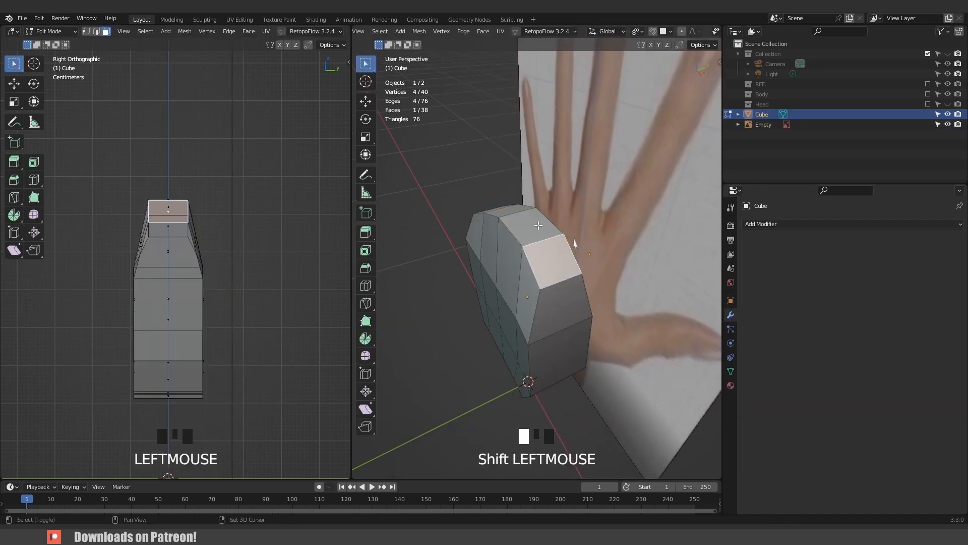
{"action": "left_click", "coordinate": [510, 213], "text": "shift"}
{"action": "left_click", "coordinate": [504, 219], "text": "shift"}
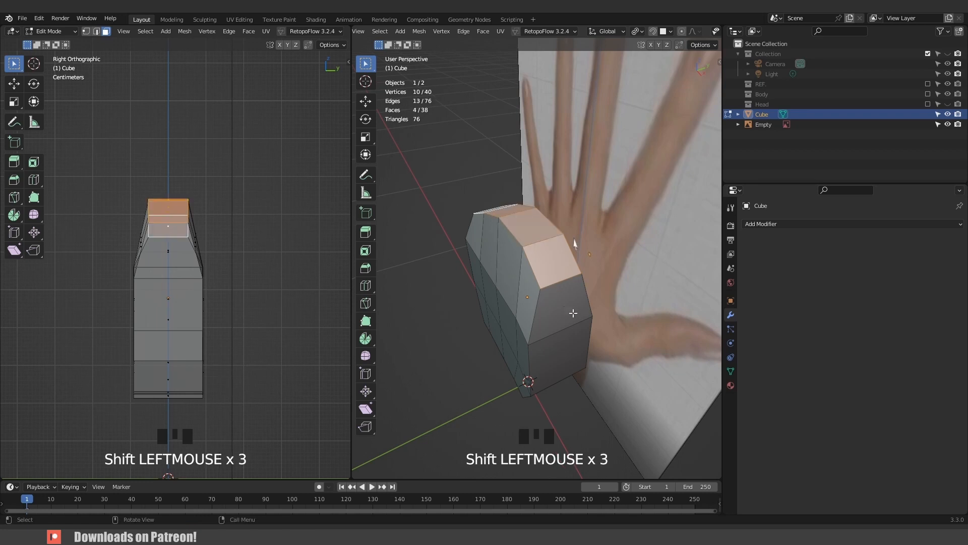
{"action": "key", "text": "i"}
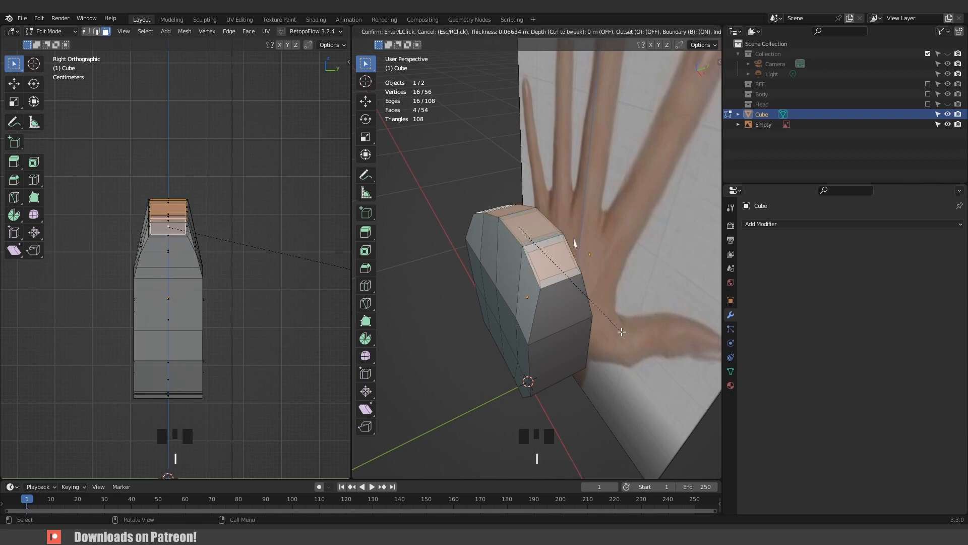
{"action": "left_click", "coordinate": [619, 329]}
Scale the four inset faces to about 0.84 along Y and raise them about 0.029 m along Z.
{"action": "key", "text": "s"}
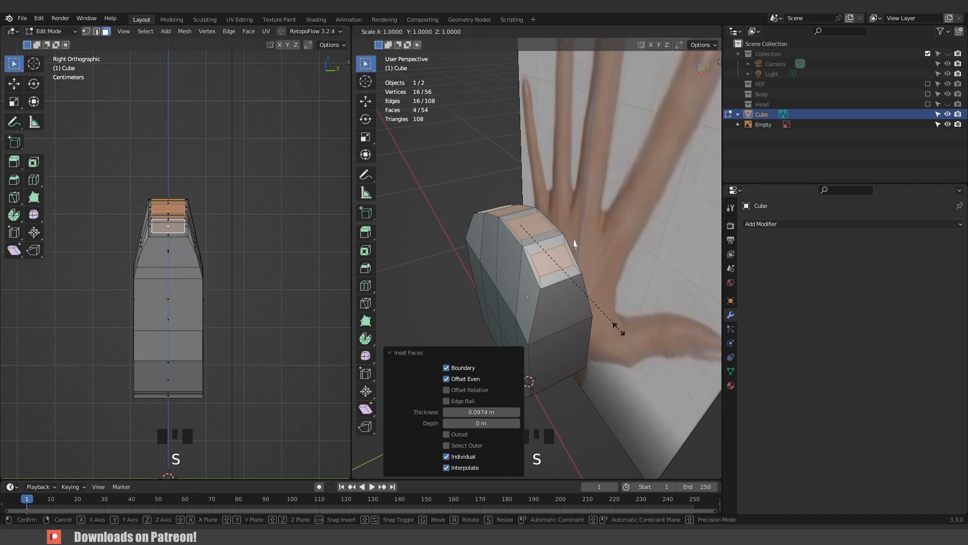
{"action": "key", "text": "y"}
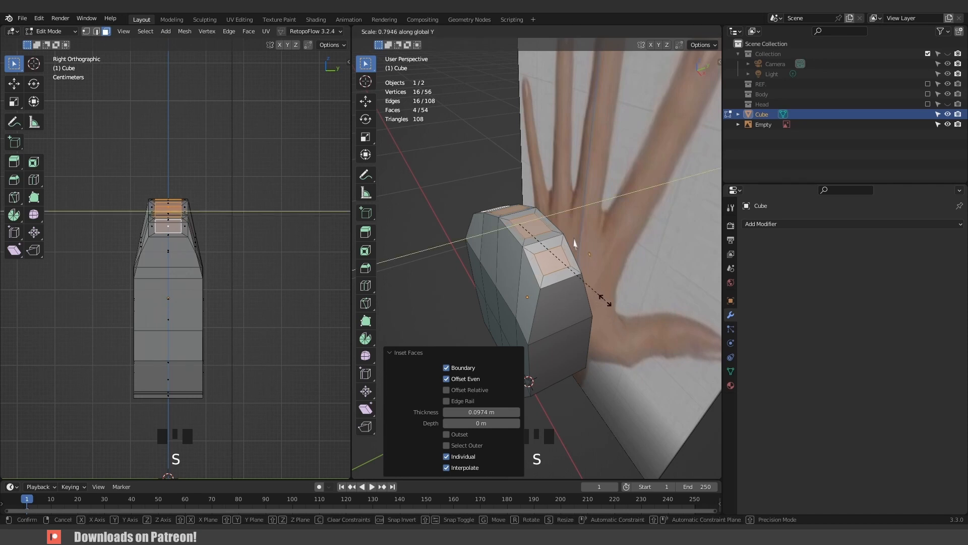
{"action": "left_click", "coordinate": [611, 302]}
{"action": "key", "text": "g"}
{"action": "key", "text": "z"}
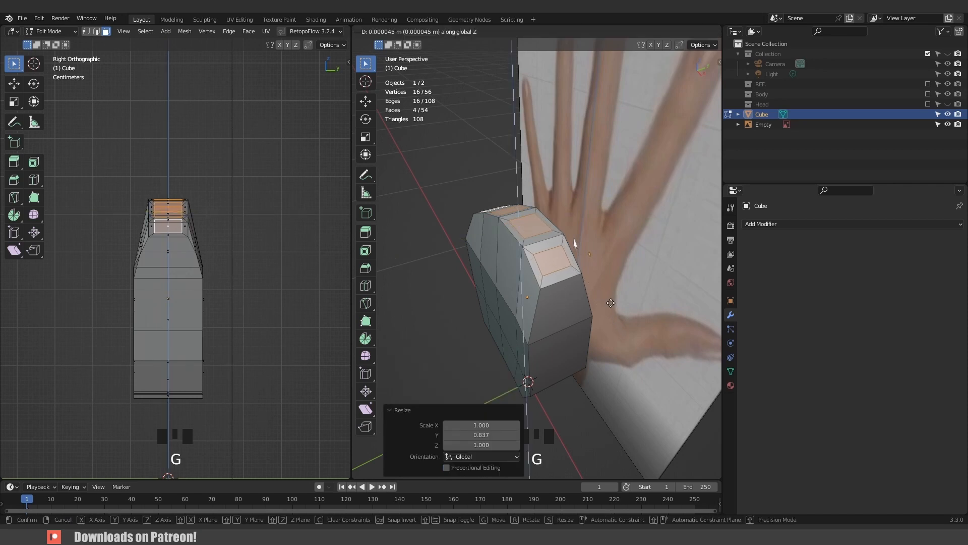
{"action": "left_click", "coordinate": [611, 294]}
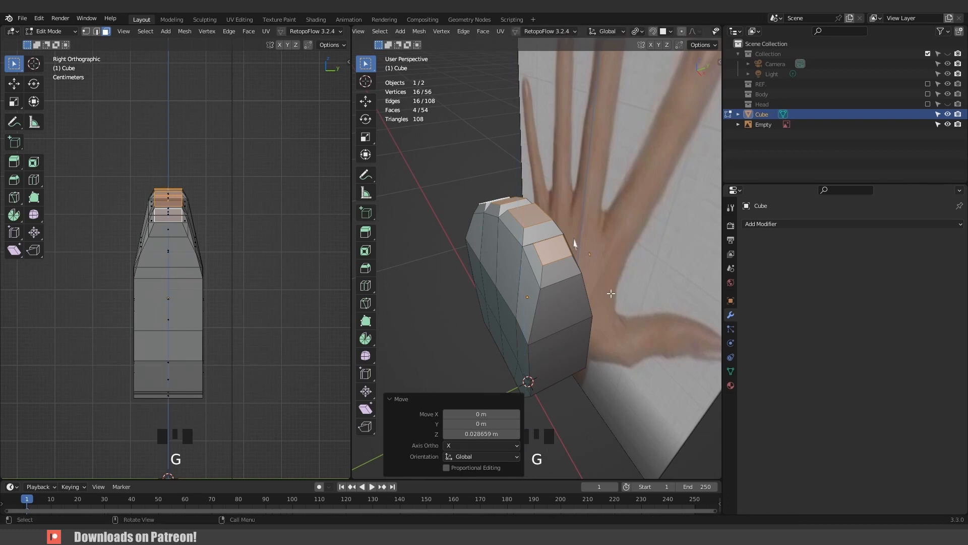
Select the index finger base's four end vertices and scale, move and rotate them about -2.5° to match the photo.
{"action": "key", "text": "KP_1"}
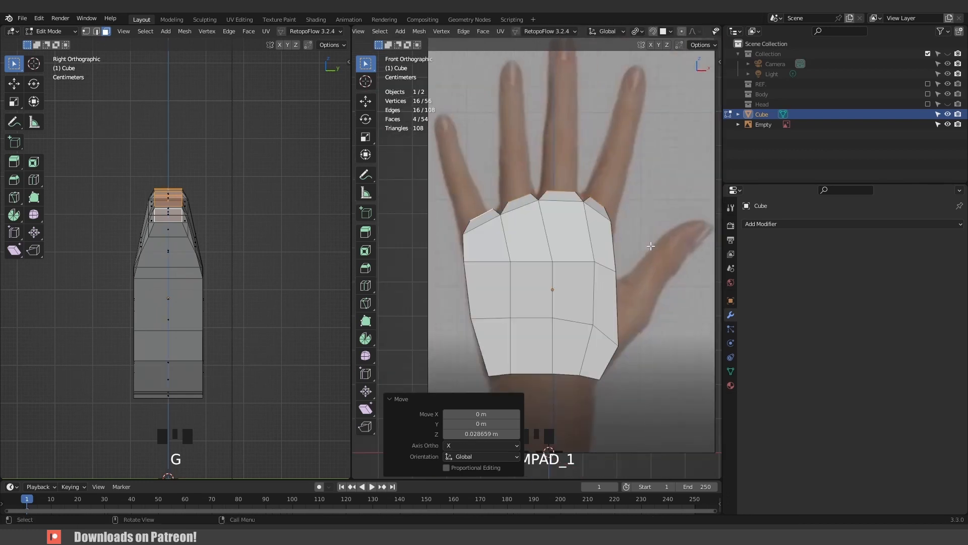
{"action": "scroll", "coordinate": [650, 246], "scroll_direction": "up", "scroll_amount": 3}
{"action": "middle_click_drag", "start_coordinate": [644, 202], "coordinate": [637, 227], "text": "shift"}
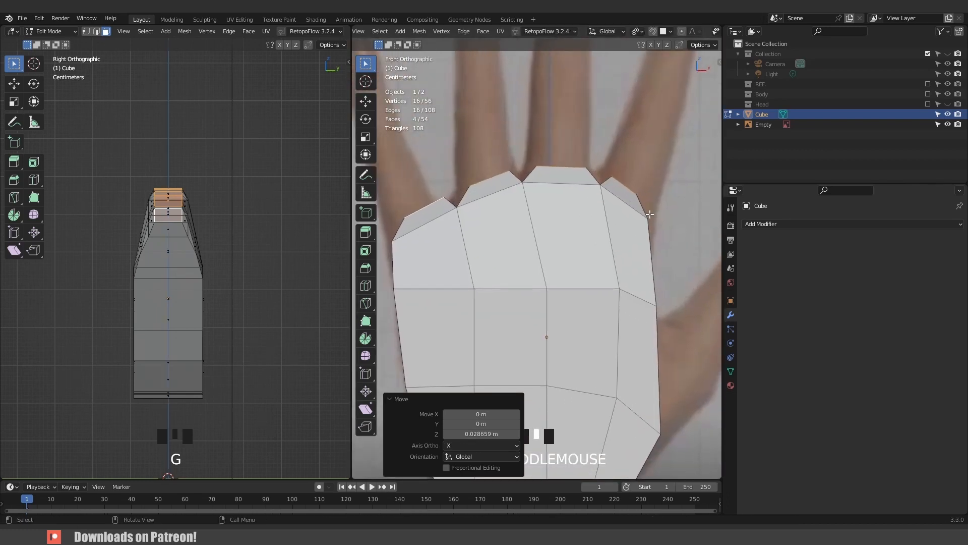
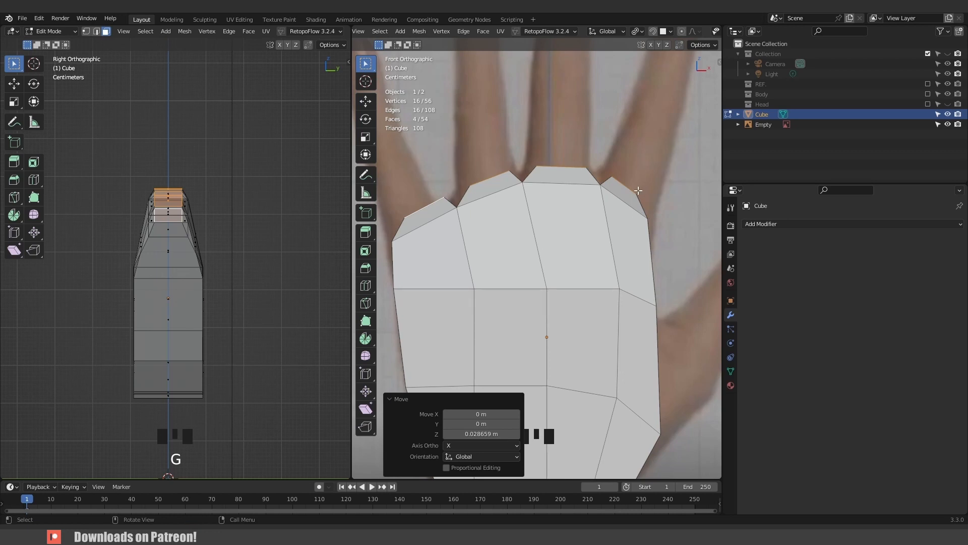
{"action": "key", "text": "1"}
{"action": "key", "text": "alt+z"}
{"action": "left_click_drag", "start_coordinate": [611, 170], "coordinate": [649, 198]}
{"action": "key", "text": "s"}
{"action": "key", "text": "g"}
{"action": "key", "text": "r"}
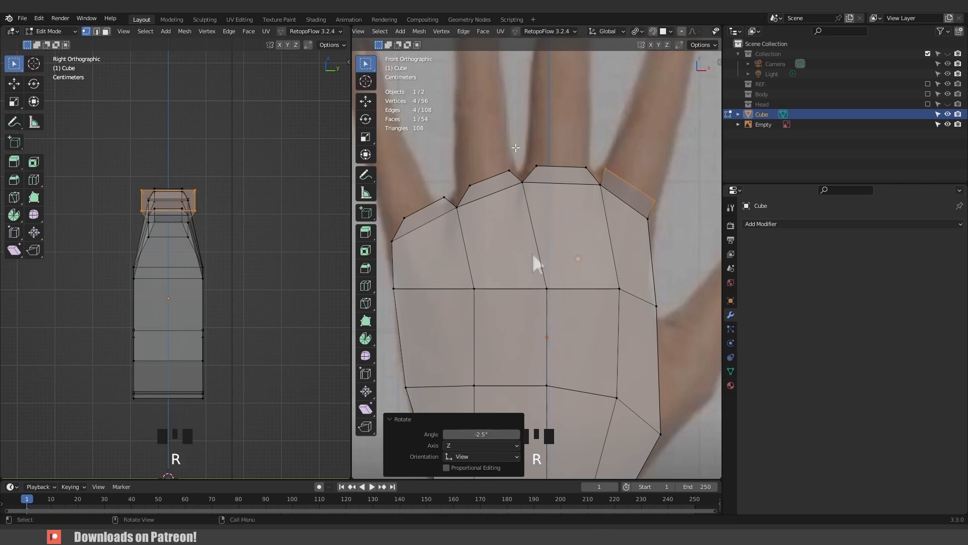
Widen the middle finger base's end vertices and move them to fit the finger in the photo.
{"action": "left_click_drag", "start_coordinate": [516, 148], "coordinate": [591, 177]}
{"action": "key", "text": "s"}
{"action": "left_click", "coordinate": [597, 179]}
{"action": "key", "text": "g"}
Scale the ring finger base's end vertices, rotate them about 4.4° and move them onto the finger in the photo.
{"action": "left_click_drag", "start_coordinate": [461, 160], "coordinate": [516, 200]}
{"action": "key", "text": "s"}
{"action": "left_click", "coordinate": [525, 212]}
{"action": "key", "text": "r"}
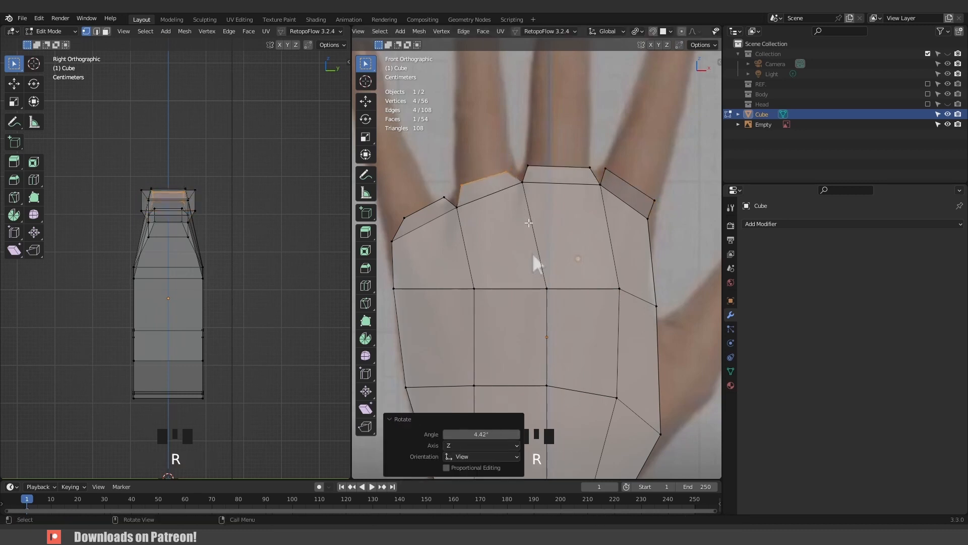
{"action": "key", "text": "g"}
{"action": "left_click", "coordinate": [532, 220]}
Move the little finger base's end vertices onto the finger and adjust the outer vertex pair just below them.
{"action": "middle_click_drag", "start_coordinate": [402, 195], "coordinate": [448, 163], "text": "shift"}
{"action": "left_click_drag", "start_coordinate": [424, 134], "coordinate": [502, 191]}
{"action": "key", "text": "g"}
{"action": "left_click", "coordinate": [489, 191]}
{"action": "left_click_drag", "start_coordinate": [426, 199], "coordinate": [456, 223]}
{"action": "key", "text": "g"}
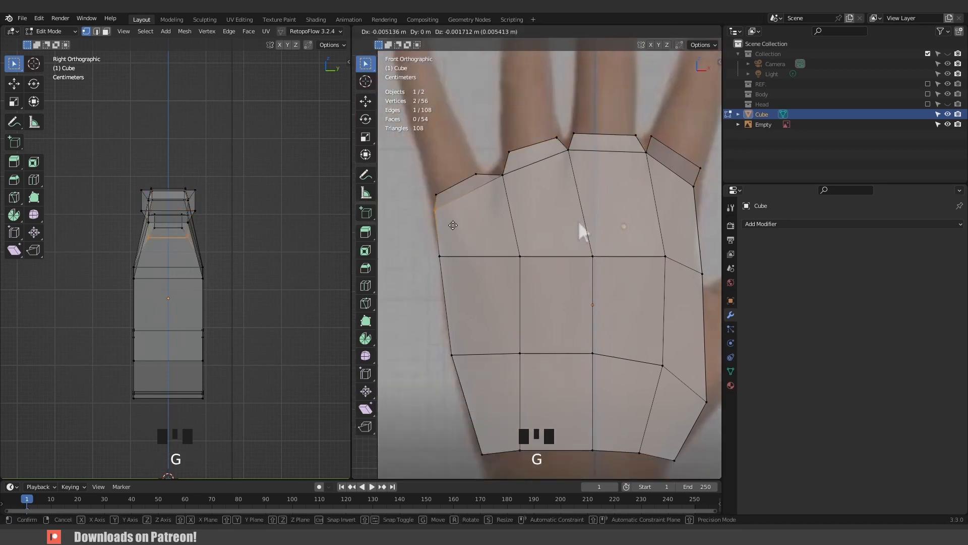
{"action": "left_click", "coordinate": [453, 225]}
Narrow the index finger's base face to about 0.53 along Y.
{"action": "scroll", "coordinate": [453, 225], "scroll_direction": "down", "scroll_amount": 3}
{"action": "middle_click_drag", "start_coordinate": [453, 224], "coordinate": [570, 291]}
{"action": "key", "text": "alt+z"}
{"action": "key", "text": "3"}
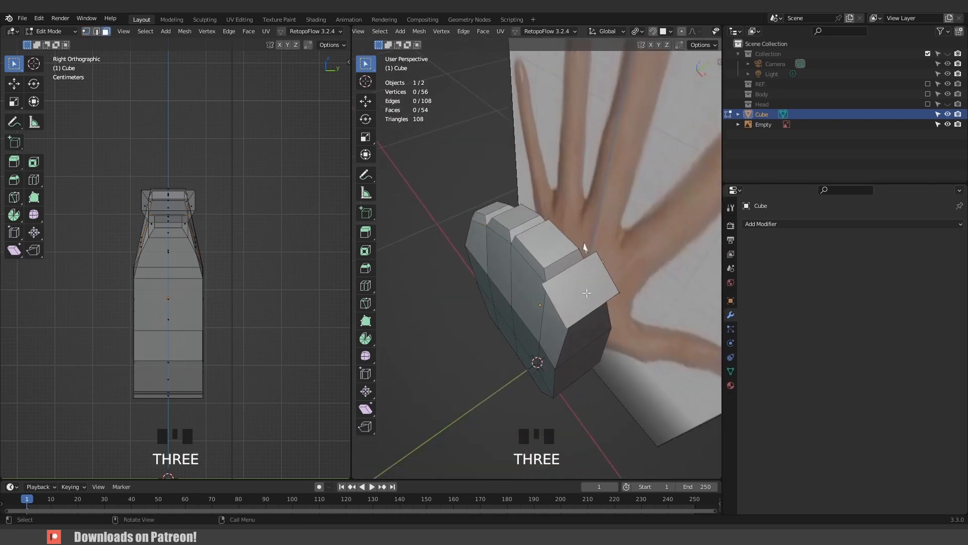
{"action": "left_click", "coordinate": [588, 296]}
{"action": "key", "text": "s"}
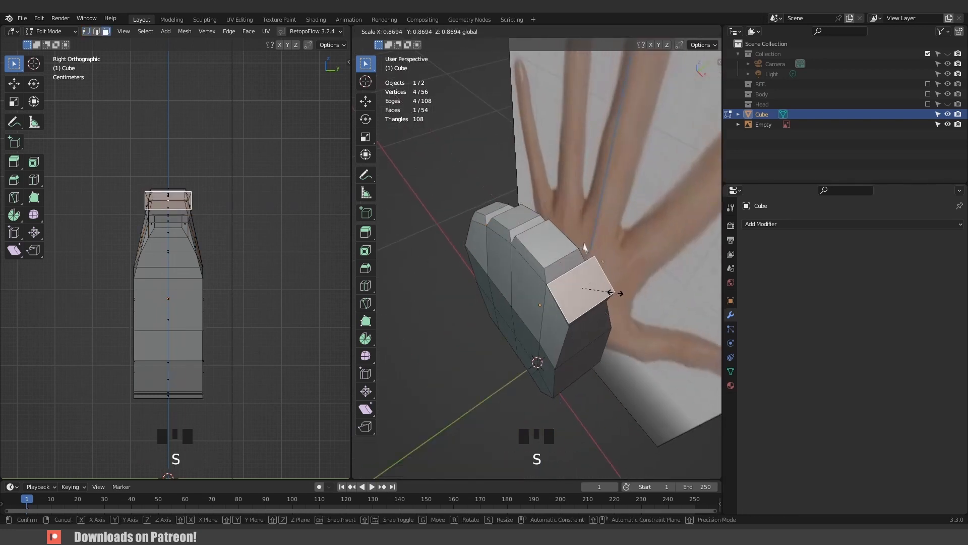
{"action": "key", "text": "y"}
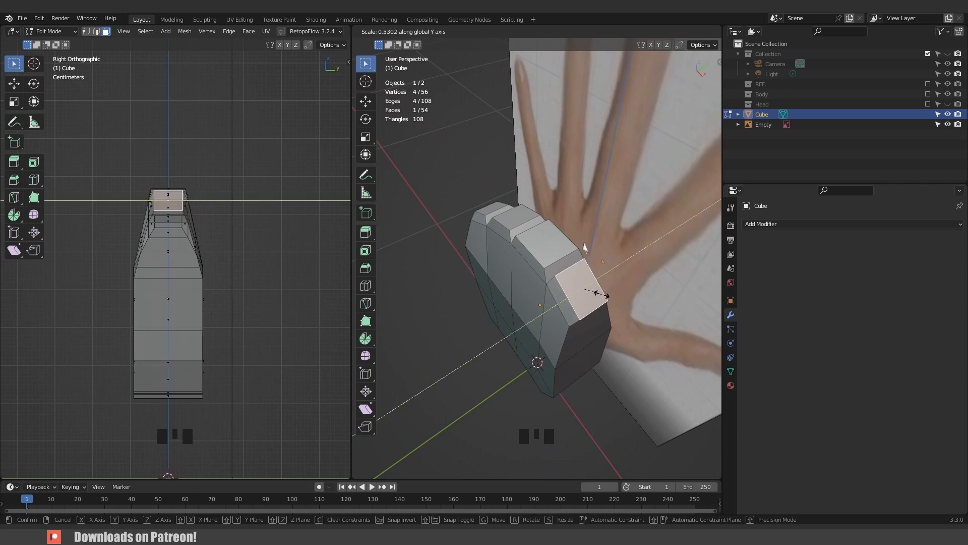
{"action": "left_click", "coordinate": [584, 247]}
Select all four finger-base faces and extrude them individually to roughly the length of the fingers in the photo.
{"action": "middle_click_drag", "start_coordinate": [584, 247], "coordinate": [590, 272]}
{"action": "left_click", "coordinate": [574, 230], "text": "shift"}
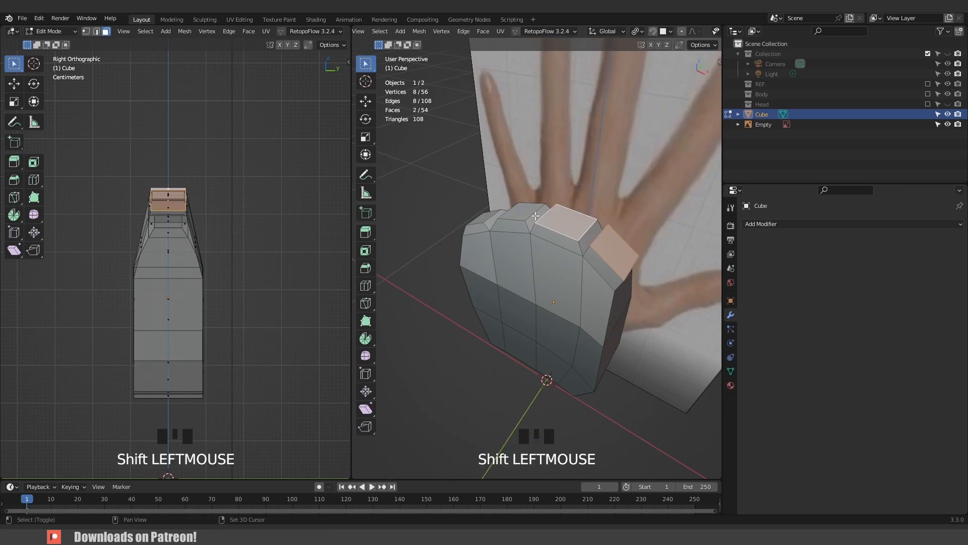
{"action": "left_click", "coordinate": [520, 212], "text": "shift"}
{"action": "left_click", "coordinate": [492, 222], "text": "shift"}
{"action": "key", "text": "KP_1"}
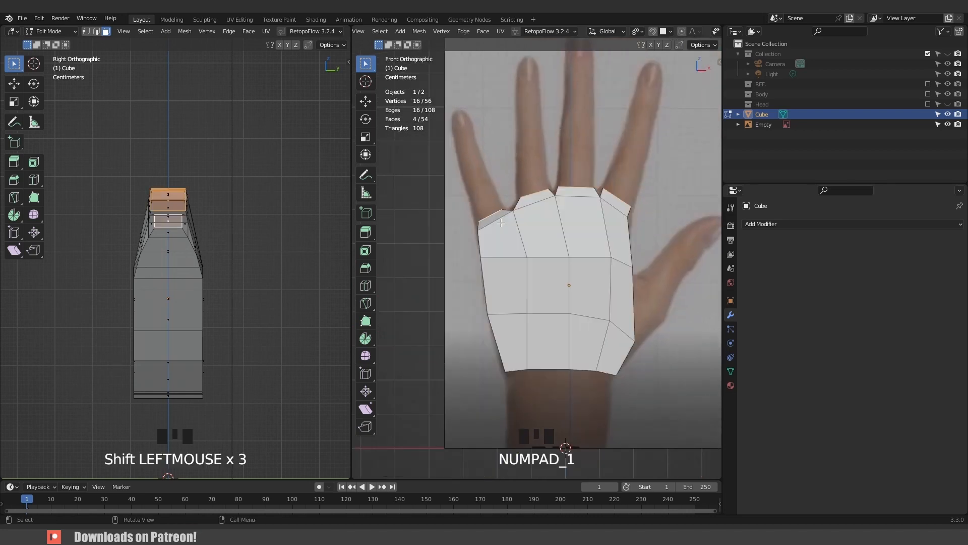
{"action": "key", "text": "e"}
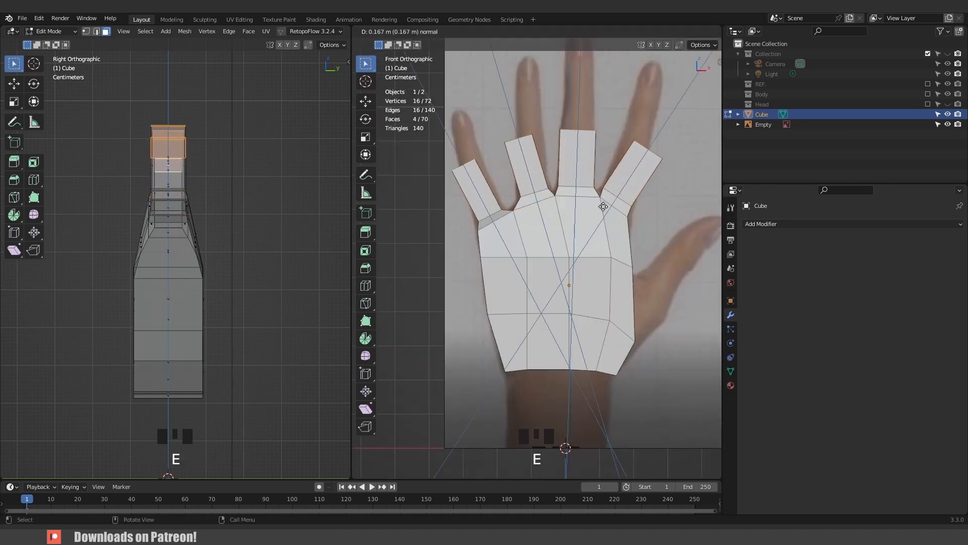
{"action": "left_click", "coordinate": [615, 164]}
{"action": "scroll", "coordinate": [616, 164], "scroll_direction": "down", "scroll_amount": 1}
{"action": "scroll", "coordinate": [615, 164], "scroll_direction": "down", "scroll_amount": 2}
{"action": "middle_click_drag", "start_coordinate": [615, 164], "coordinate": [651, 206], "text": "shift"}
{"action": "scroll", "coordinate": [472, 248], "scroll_direction": "up", "scroll_amount": 2}
{"action": "key", "text": "1"}
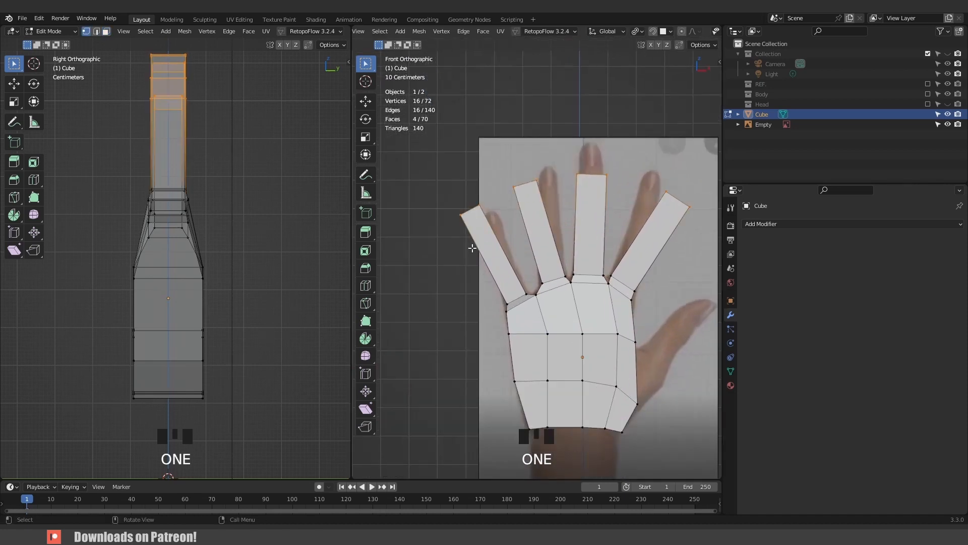
Move the little finger's end onto its fingertip in the photo, rotate it 7.61° and scale it down to taper the tip.
{"action": "left_click", "coordinate": [460, 209]}
{"action": "key", "text": "g"}
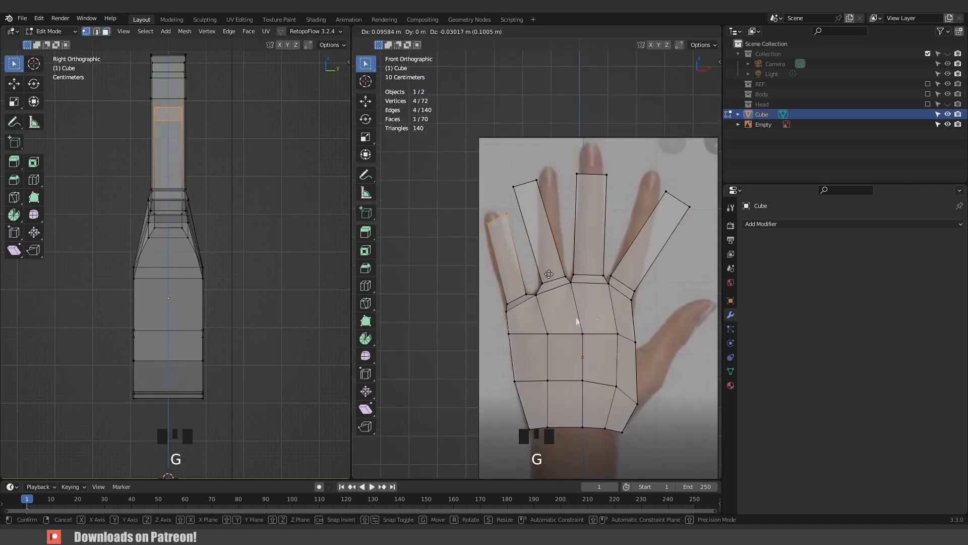
{"action": "left_click", "coordinate": [541, 272]}
{"action": "key", "text": "r"}
{"action": "left_click", "coordinate": [528, 267]}
{"action": "key", "text": "s"}
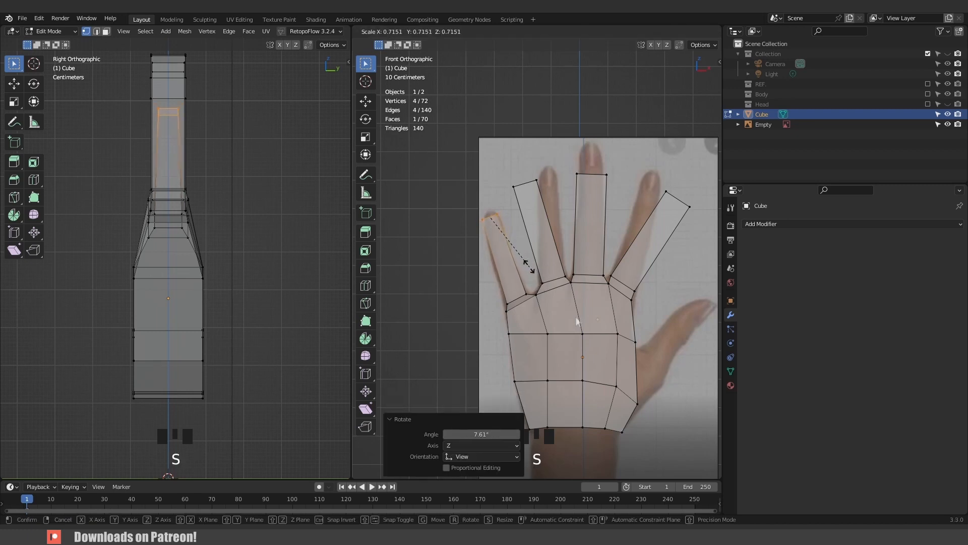
{"action": "left_click", "coordinate": [519, 255]}
{"action": "key", "text": "g"}
{"action": "left_click", "coordinate": [520, 251]}
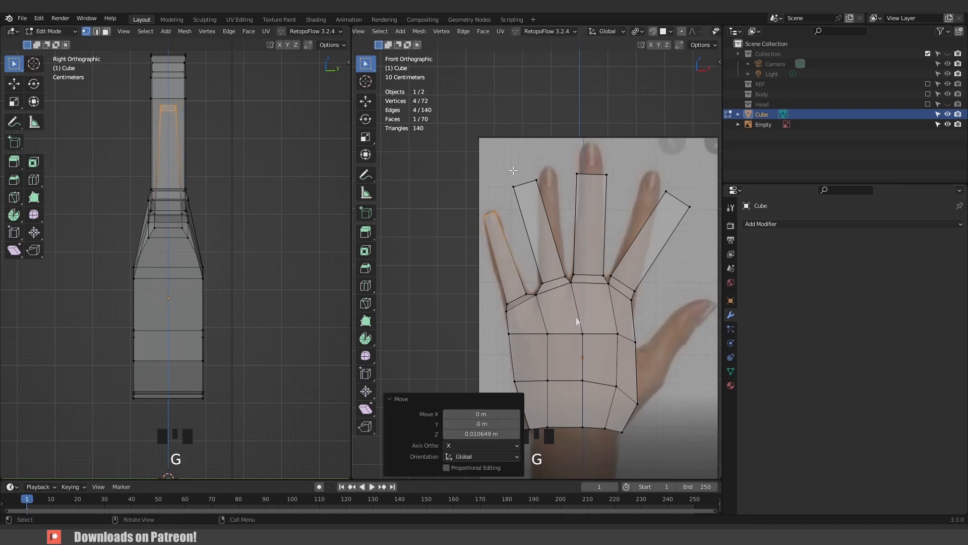
Move and rotate the ring finger's end onto its fingertip in the photo and scale it to 0.377.
{"action": "key", "text": "g"}
{"action": "left_click", "coordinate": [565, 217]}
{"action": "key", "text": "r"}
{"action": "left_click", "coordinate": [566, 202]}
{"action": "key", "text": "s"}
{"action": "left_click", "coordinate": [565, 189]}
{"action": "key", "text": "g"}
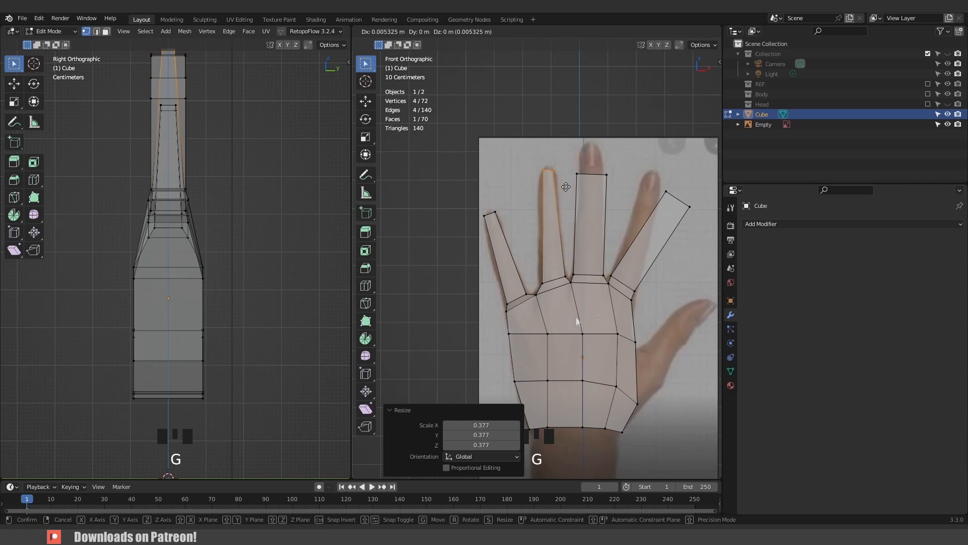
{"action": "left_click", "coordinate": [566, 187]}
Move the middle finger's end up to its fingertip in the photo and scale it down to taper the tip.
{"action": "left_click_drag", "start_coordinate": [568, 162], "coordinate": [701, 224]}
{"action": "key", "text": "g"}
{"action": "left_click", "coordinate": [642, 179]}
{"action": "key", "text": "s"}
{"action": "left_click", "coordinate": [618, 163]}
Move and rotate the index finger's end onto its fingertip in the photo and scale it to 0.385.
{"action": "key", "text": "g"}
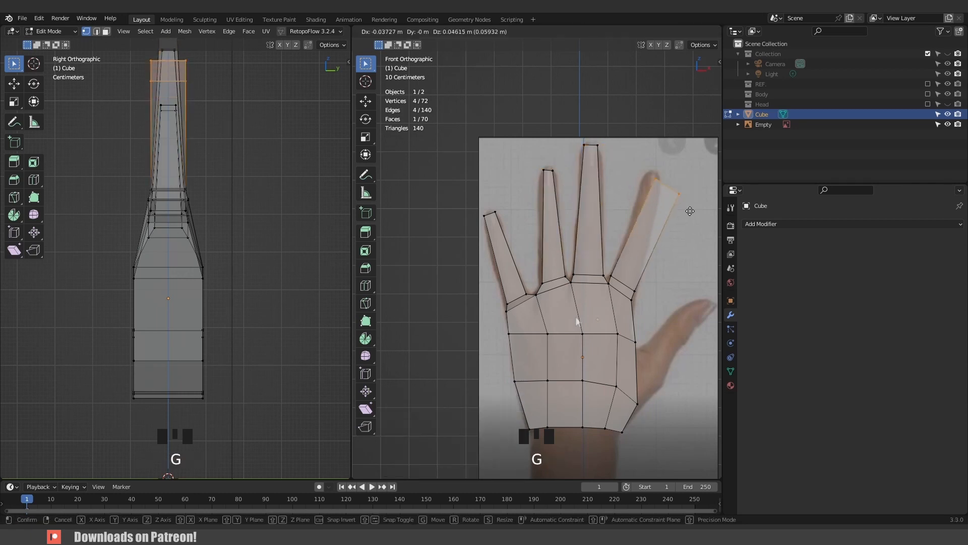
{"action": "left_click", "coordinate": [692, 198]}
{"action": "key", "text": "r"}
{"action": "left_click", "coordinate": [678, 191]}
{"action": "key", "text": "s"}
{"action": "left_click", "coordinate": [655, 214]}
Add three evenly spaced loop cuts across the index finger and three across the middle finger.
{"action": "key", "text": "ctrl+r"}
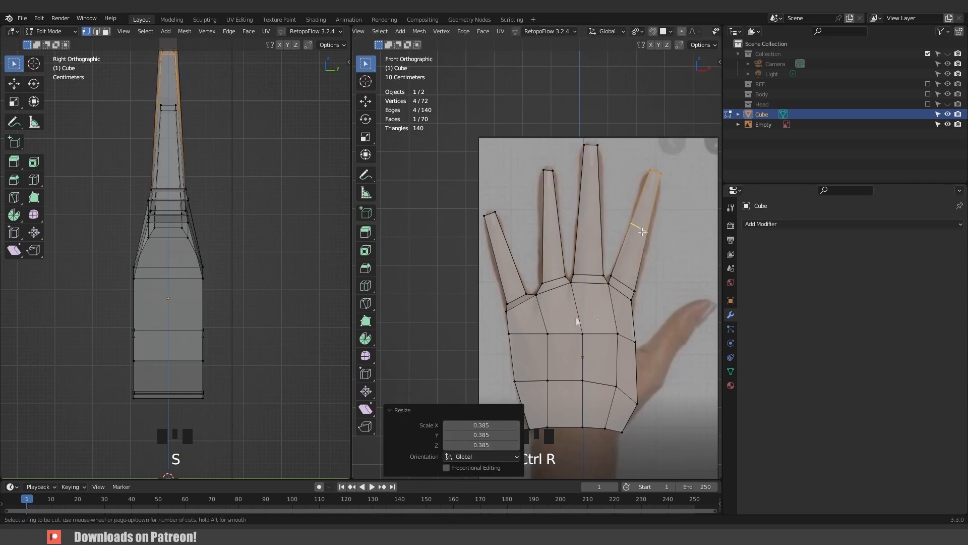
{"action": "left_click", "coordinate": [642, 231]}
{"action": "left_click", "coordinate": [641, 231]}
{"action": "key", "text": "ctrl+r"}
{"action": "scroll", "coordinate": [595, 228], "scroll_direction": "up", "scroll_amount": 1}
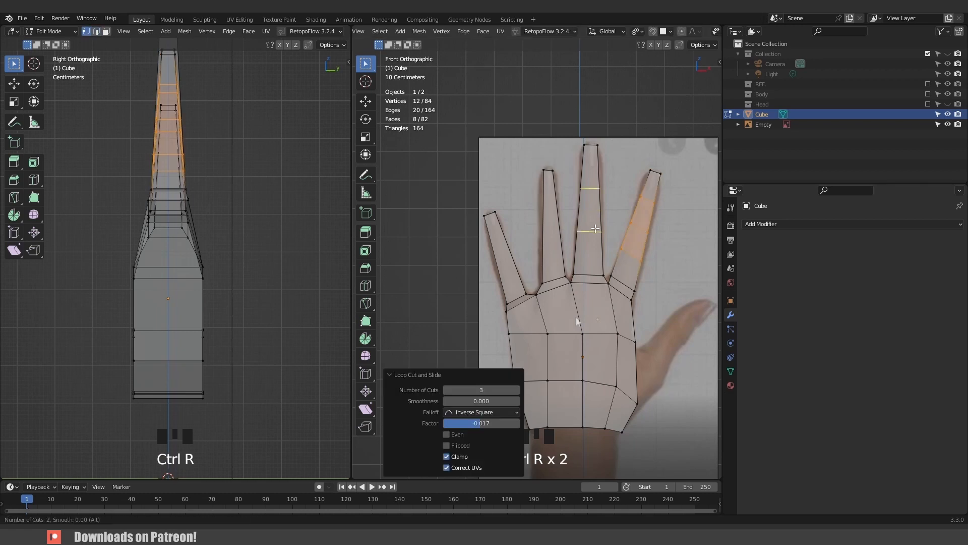
{"action": "left_click", "coordinate": [596, 228]}
{"action": "left_click", "coordinate": [595, 228]}
Add three evenly spaced loop cuts across the ring finger and three across the little finger.
{"action": "key", "text": "ctrl+r"}
{"action": "scroll", "coordinate": [542, 225], "scroll_direction": "down", "scroll_amount": 1}
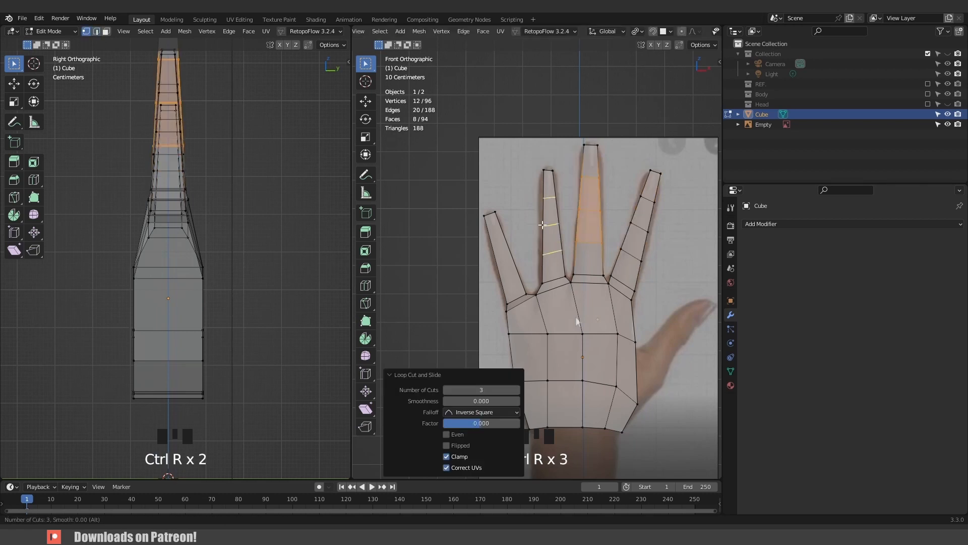
{"action": "left_click", "coordinate": [542, 224]}
{"action": "left_click", "coordinate": [542, 225]}
{"action": "key", "text": "ctrl+r"}
{"action": "left_click", "coordinate": [498, 263]}
{"action": "left_click", "coordinate": [499, 263]}
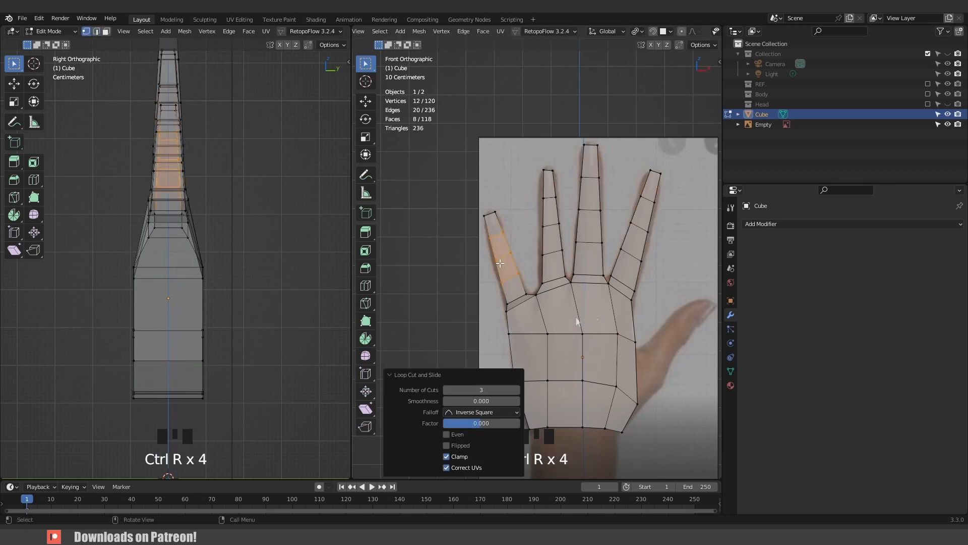
Switch the hand to Sculpt Mode and set up the Inflate/Deflate brush with a 73 px radius.
{"action": "key", "text": "Tab"}
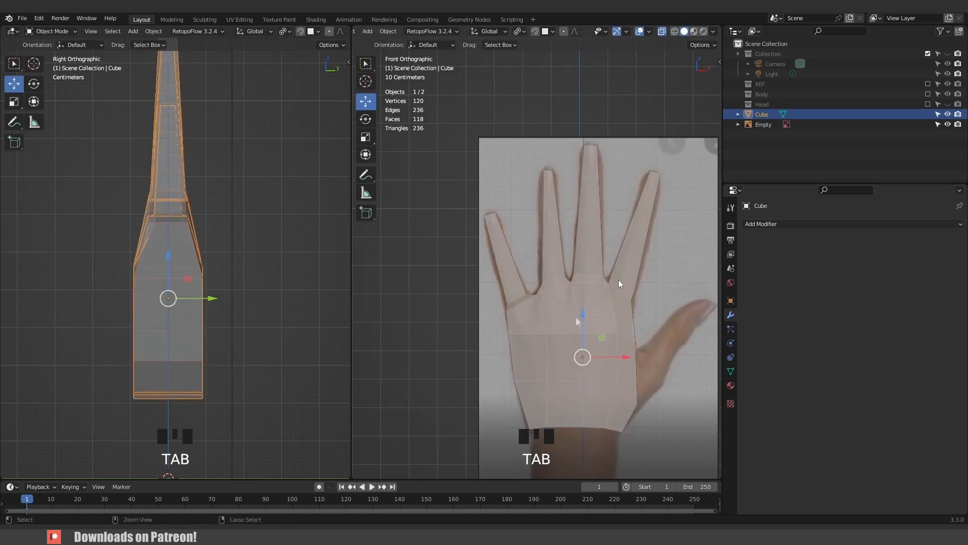
{"action": "key", "text": "ctrl+Tab"}
{"action": "mouse_move", "coordinate": [632, 297]}
{"action": "left_mouse_down"}
{"action": "mouse_move", "coordinate": [616, 267]}
{"action": "mouse_move", "coordinate": [621, 237]}
{"action": "mouse_move", "coordinate": [645, 235]}
{"action": "mouse_move", "coordinate": [649, 210]}
{"action": "left_mouse_up"}
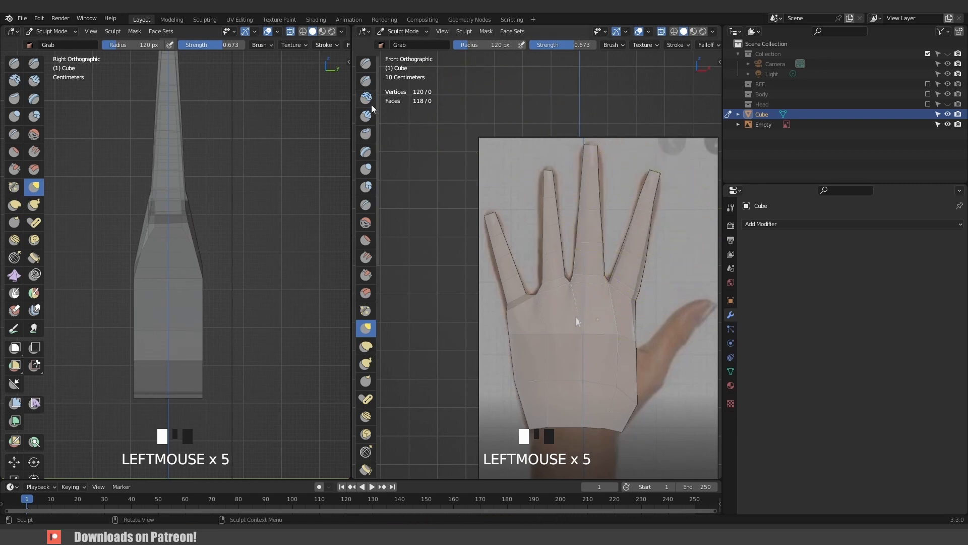
{"action": "left_click", "coordinate": [366, 169]}
{"action": "key", "text": "f"}
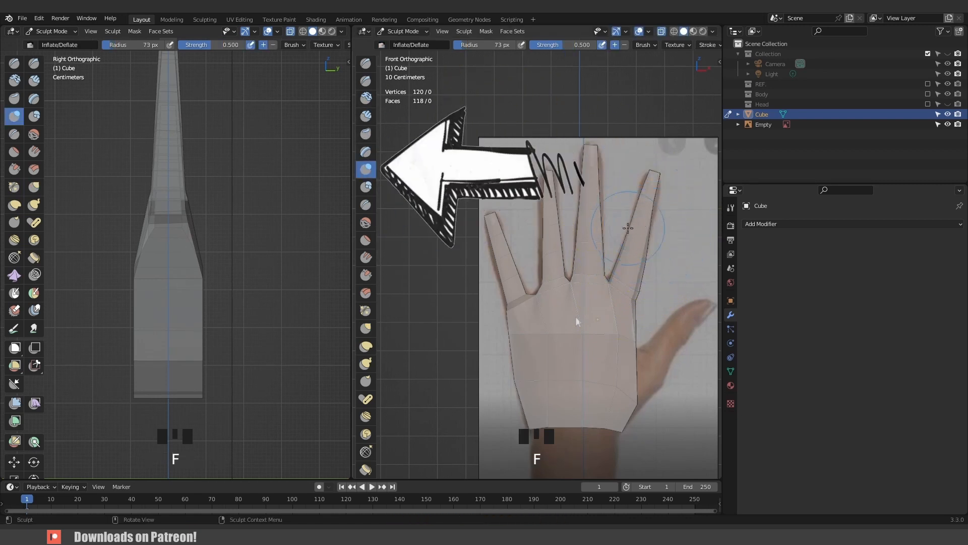
{"action": "left_click", "coordinate": [651, 224]}
Inflate and smooth the fingers and palm to give the hand rounder volume, undoing the unwanted stroke on the little finger.
{"action": "mouse_move", "coordinate": [648, 237]}
{"action": "left_mouse_down"}
{"action": "mouse_move", "coordinate": [647, 212]}
{"action": "mouse_move", "coordinate": [640, 267]}
{"action": "mouse_move", "coordinate": [648, 202]}
{"action": "mouse_move", "coordinate": [639, 267]}
{"action": "left_mouse_up"}
{"action": "left_click", "coordinate": [653, 225]}
{"action": "left_click_drag", "start_coordinate": [597, 238], "coordinate": [588, 277], "text": "shift"}
{"action": "mouse_move", "coordinate": [551, 225]}
{"action": "left_mouse_down", "text": "shift"}
{"action": "mouse_move", "coordinate": [557, 248]}
{"action": "mouse_move", "coordinate": [536, 274]}
{"action": "mouse_move", "coordinate": [501, 222]}
{"action": "mouse_move", "coordinate": [501, 281]}
{"action": "mouse_move", "coordinate": [526, 285]}
{"action": "left_mouse_up", "text": "shift"}
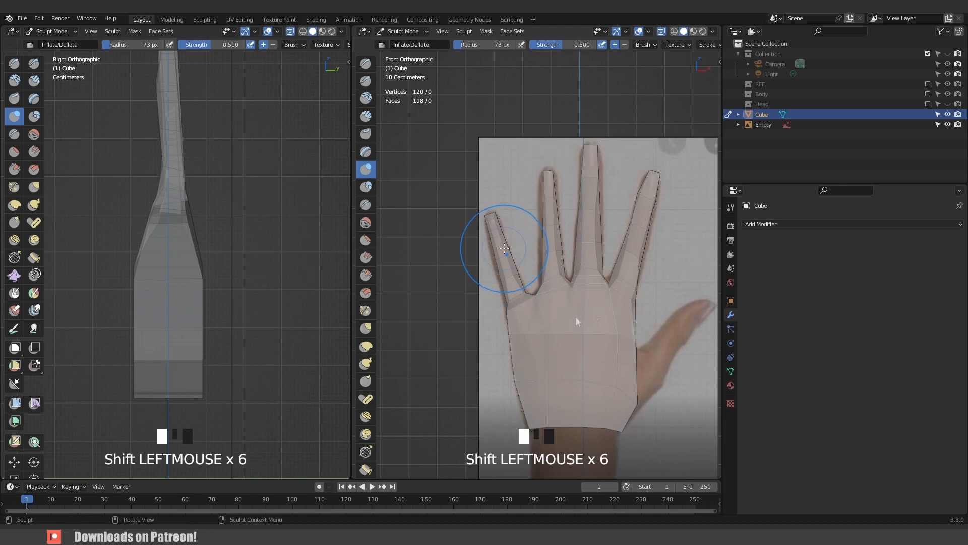
{"action": "mouse_move", "coordinate": [506, 228]}
{"action": "left_mouse_down"}
{"action": "mouse_move", "coordinate": [498, 248]}
{"action": "mouse_move", "coordinate": [512, 282]}
{"action": "left_mouse_up"}
{"action": "key", "text": "ctrl+z"}
{"action": "left_click_drag", "start_coordinate": [547, 244], "coordinate": [551, 233]}
In Edit Mode, select the palm's side face facing the thumb and extrude it towards the thumb in the photo.
{"action": "key", "text": "Tab"}
{"action": "middle_click_drag", "start_coordinate": [557, 270], "coordinate": [488, 279]}
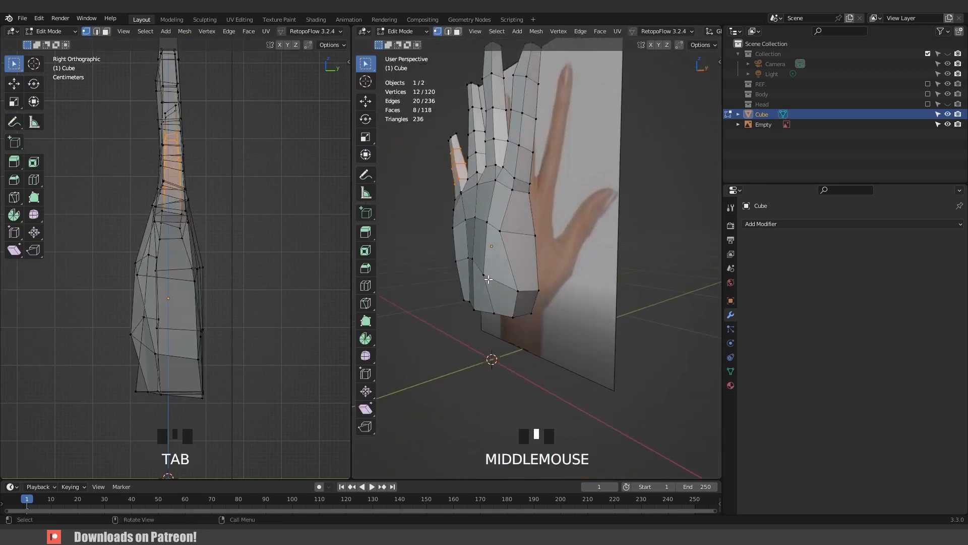
{"action": "key", "text": "3"}
{"action": "left_click", "coordinate": [519, 259]}
{"action": "key", "text": "KP_1"}
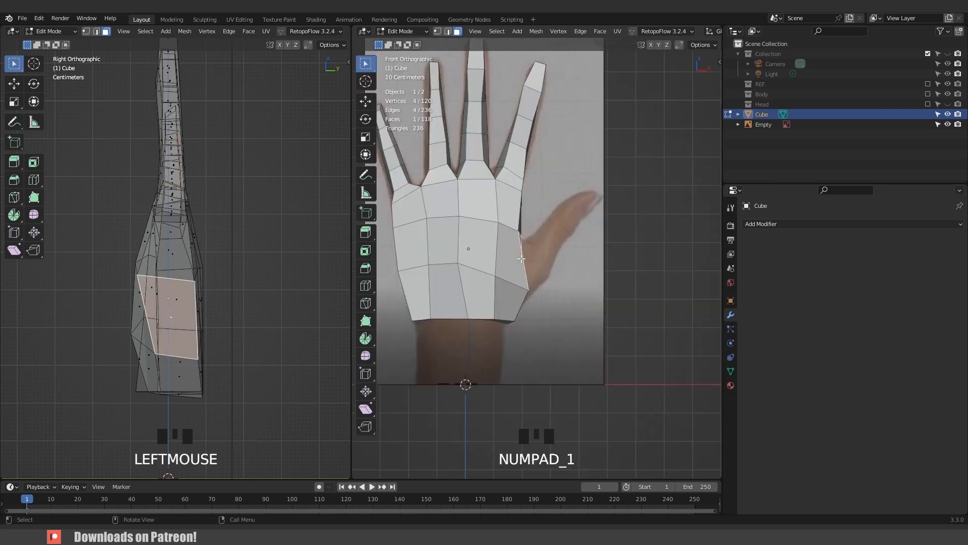
{"action": "key", "text": "e"}
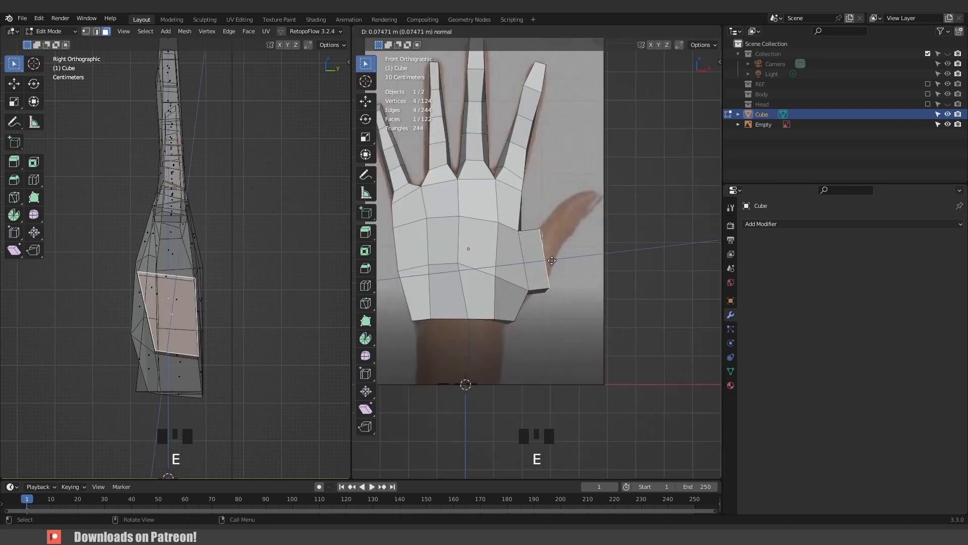
{"action": "left_click", "coordinate": [555, 263]}
Move, rotate and scale the extruded face to fit across the base of the thumb in the photo.
{"action": "key", "text": "g"}
{"action": "left_click", "coordinate": [562, 258]}
{"action": "key", "text": "r"}
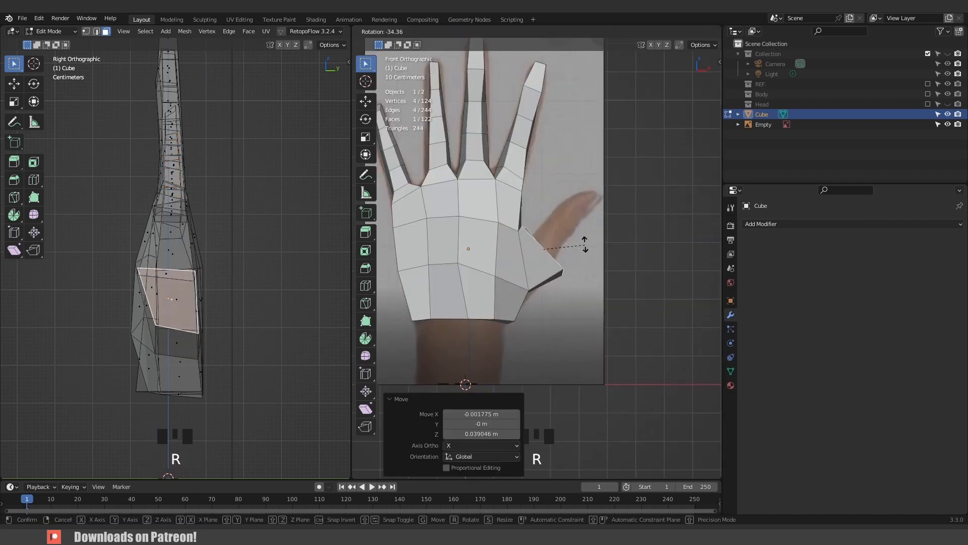
{"action": "left_click", "coordinate": [577, 245]}
{"action": "key", "text": "s"}
{"action": "left_click", "coordinate": [566, 243]}
{"action": "key", "text": "g"}
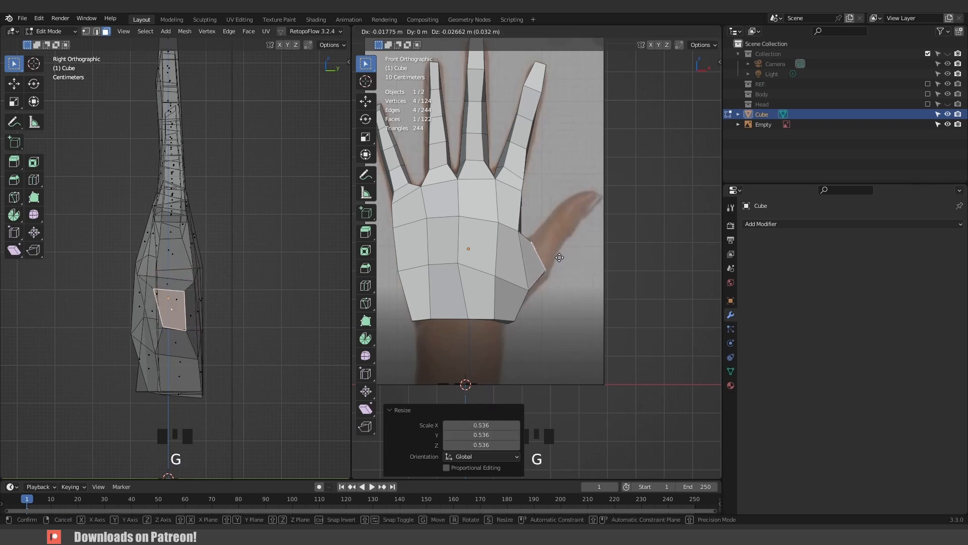
{"action": "left_click", "coordinate": [560, 257]}
{"action": "key", "text": "s"}
{"action": "left_click", "coordinate": [570, 268]}
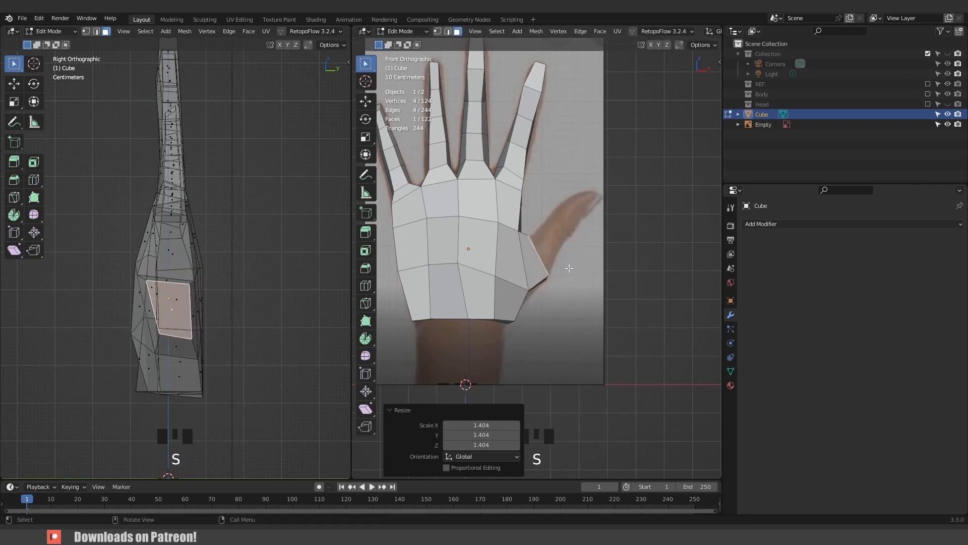
Extrude the thumb face about 0.115 m, then rotate it -29.8°, move it and scale it down to fit the thumb's middle.
{"action": "key", "text": "e"}
{"action": "left_click", "coordinate": [570, 242]}
{"action": "key", "text": "g"}
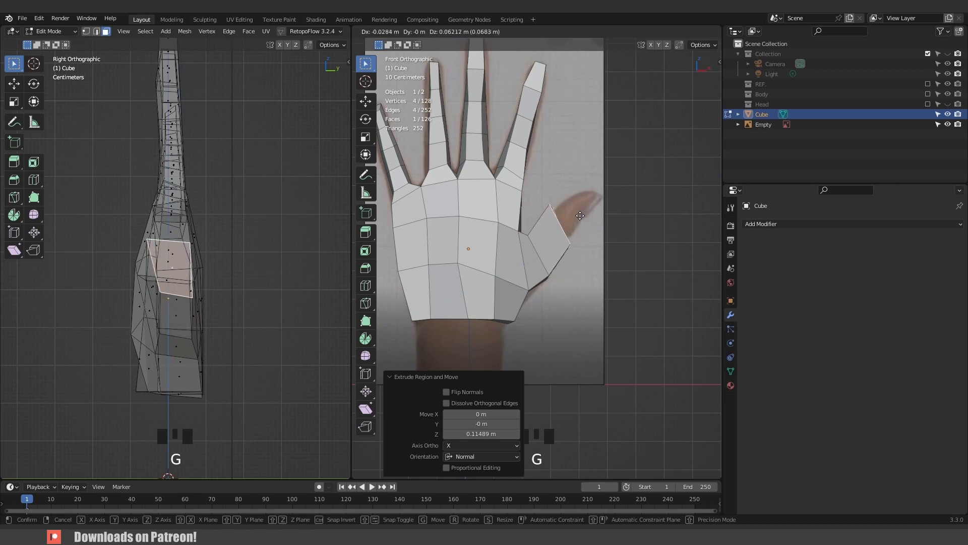
{"action": "left_click", "coordinate": [580, 222]}
{"action": "key", "text": "r"}
{"action": "left_click", "coordinate": [598, 208]}
{"action": "key", "text": "s"}
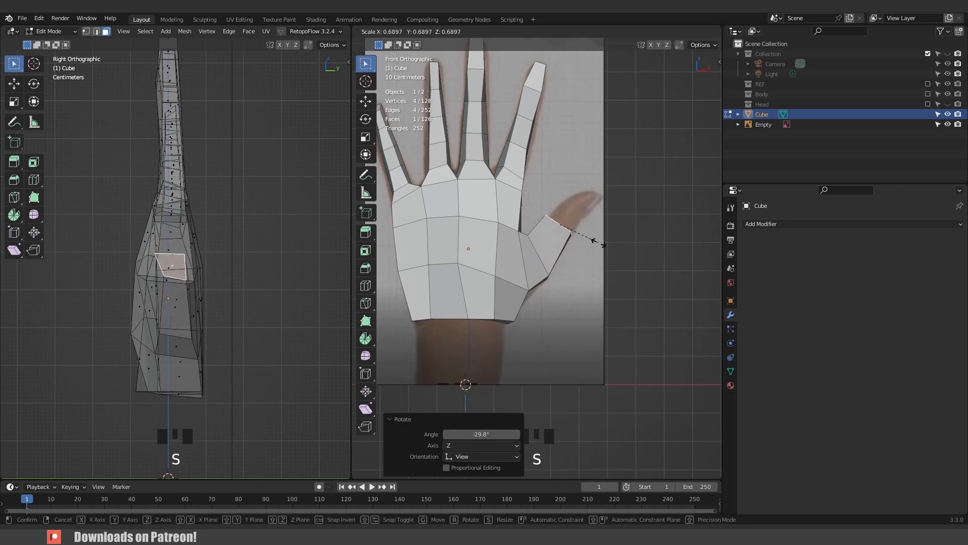
{"action": "left_click", "coordinate": [599, 244]}
{"action": "key", "text": "g"}
{"action": "left_click", "coordinate": [596, 243]}
{"action": "key", "text": "s"}
{"action": "left_click", "coordinate": [596, 244]}
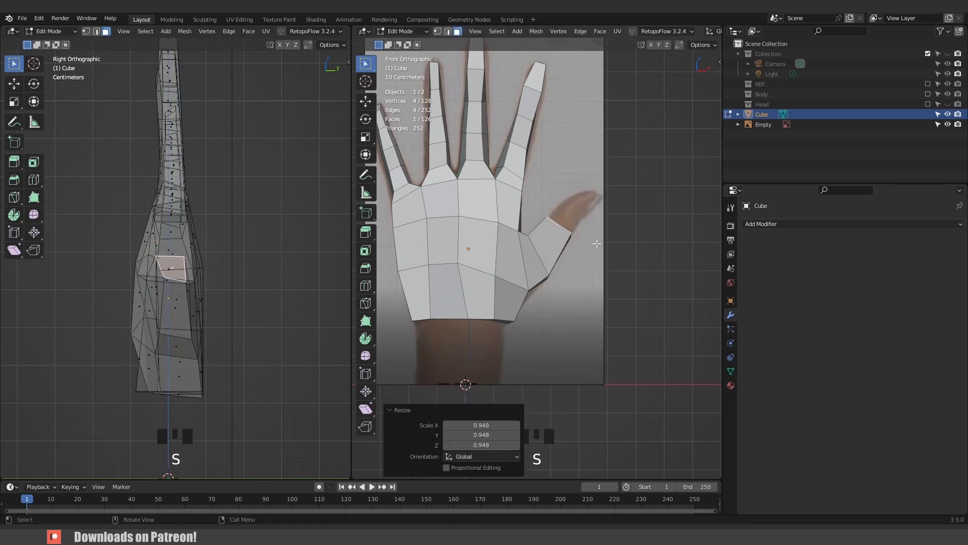
Extrude the thumb's end about 0.113 m, then rotate, move and shrink it to form the thumb tip in the photo.
{"action": "key", "text": "e"}
{"action": "left_click", "coordinate": [614, 217]}
{"action": "key", "text": "r"}
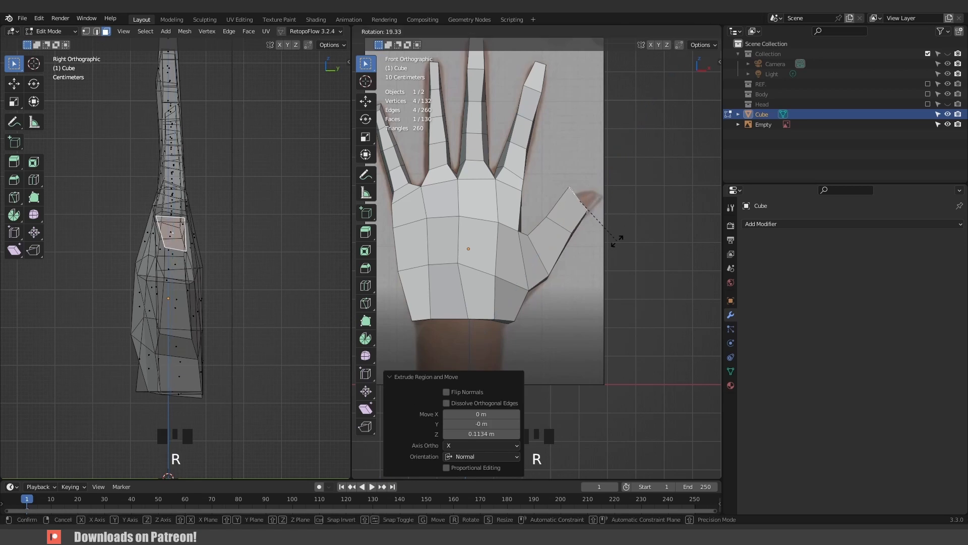
{"action": "left_click", "coordinate": [617, 241]}
{"action": "key", "text": "g"}
{"action": "left_click", "coordinate": [607, 217]}
{"action": "key", "text": "s"}
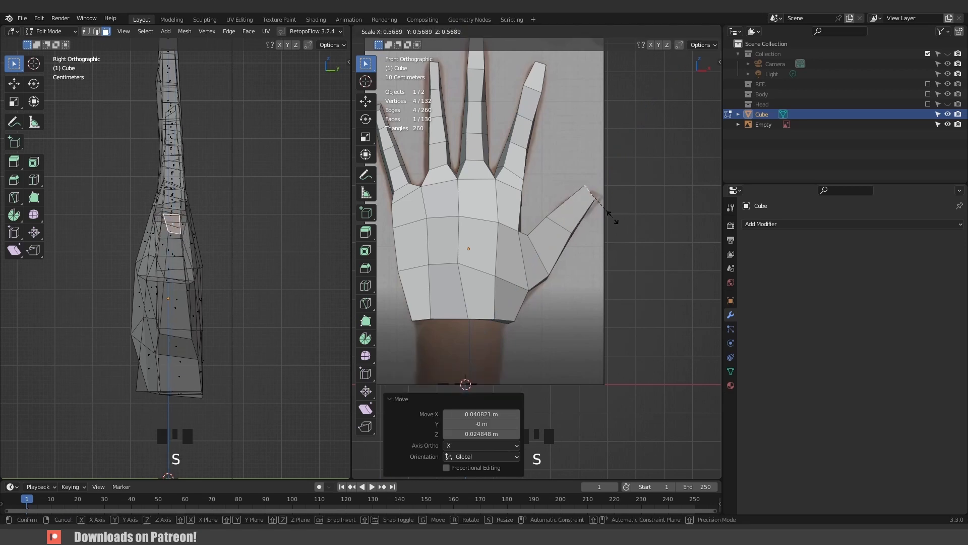
{"action": "left_click", "coordinate": [613, 216]}
{"action": "key", "text": "g"}
{"action": "left_click", "coordinate": [616, 217]}
With X-ray on, select the upper vertex pair at the thumb tip and move it onto the thumb's outline.
{"action": "key", "text": "1"}
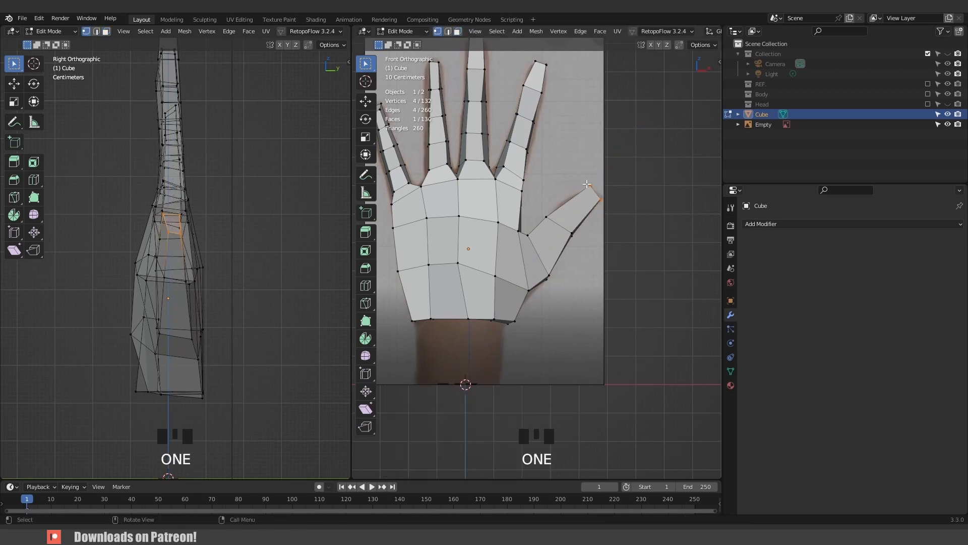
{"action": "key", "text": "alt+z"}
{"action": "left_click_drag", "start_coordinate": [587, 184], "coordinate": [601, 199]}
{"action": "key", "text": "g"}
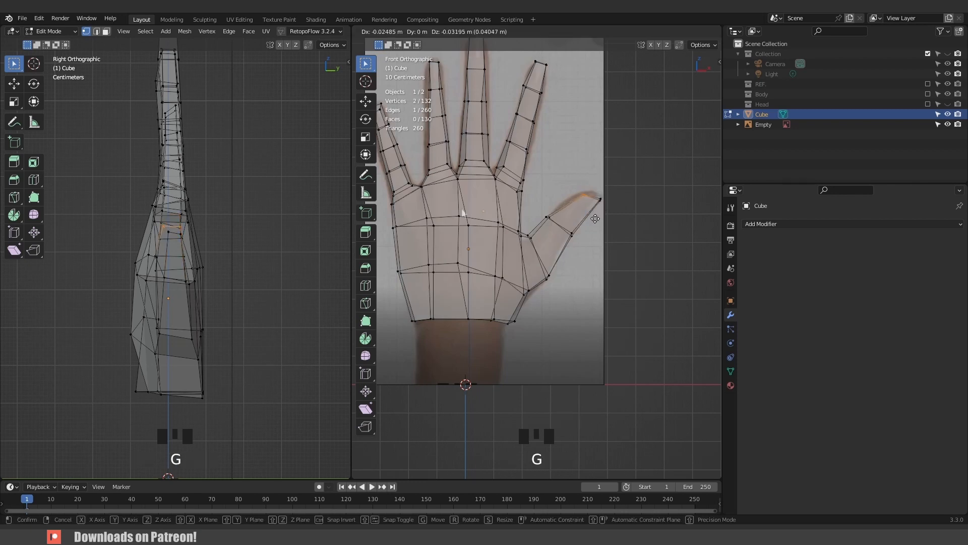
{"action": "left_click", "coordinate": [608, 200]}
{"action": "key", "text": "g"}
{"action": "left_click", "coordinate": [607, 201]}
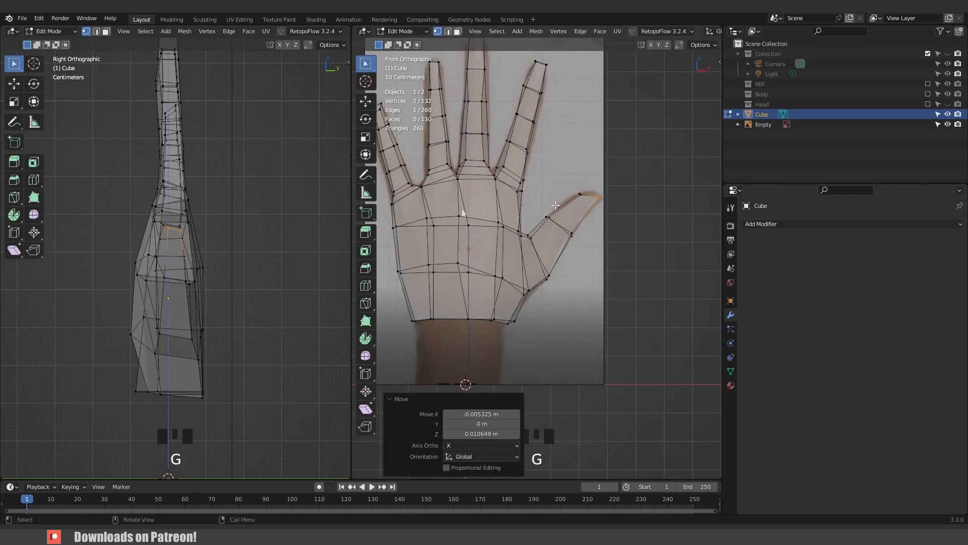
Turn X-ray off, return to Object Mode and delete the hand reference image.
{"action": "key", "text": "alt+z"}
{"action": "key", "text": "Tab"}
{"action": "scroll", "coordinate": [558, 262], "scroll_direction": "down", "scroll_amount": 3}
{"action": "left_click", "coordinate": [573, 292]}
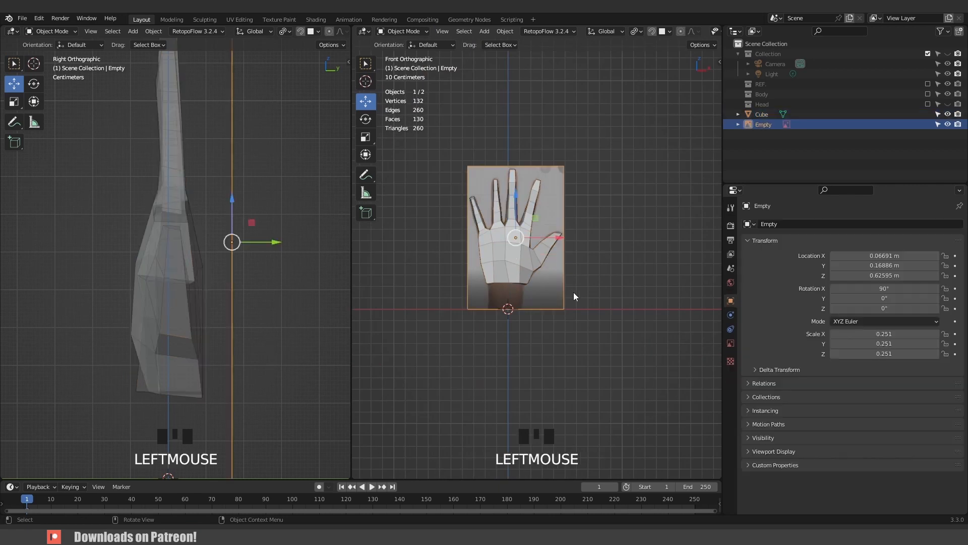
{"action": "middle_click_drag", "start_coordinate": [573, 292], "coordinate": [541, 299]}
{"action": "key", "text": "x"}
{"action": "left_click", "coordinate": [542, 295]}
Select the hand mesh, add a level 1 Subdivision modifier and inspect the smoothed hand from both sides.
{"action": "left_click", "coordinate": [515, 286]}
{"action": "left_click", "coordinate": [540, 299]}
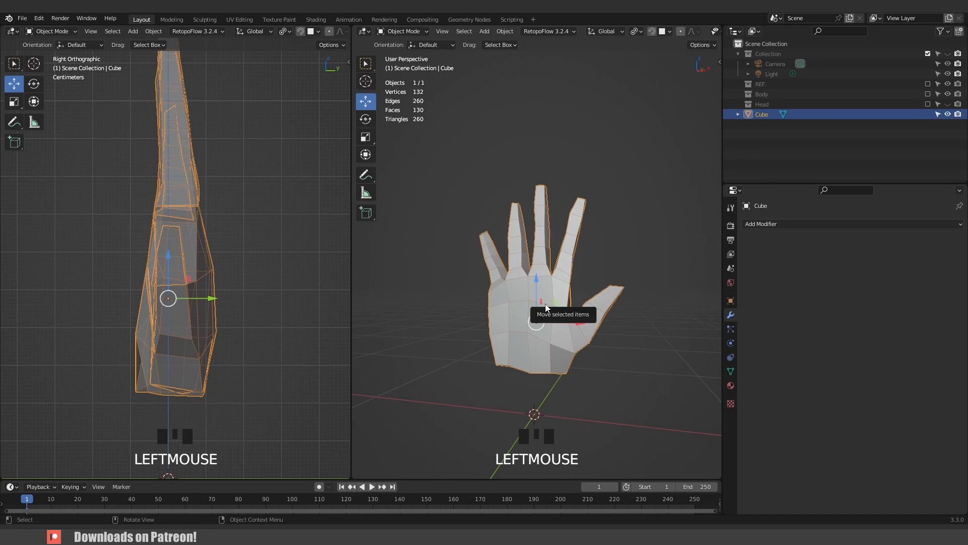
{"action": "key", "text": "ctrl+1"}
{"action": "left_click", "coordinate": [492, 226]}
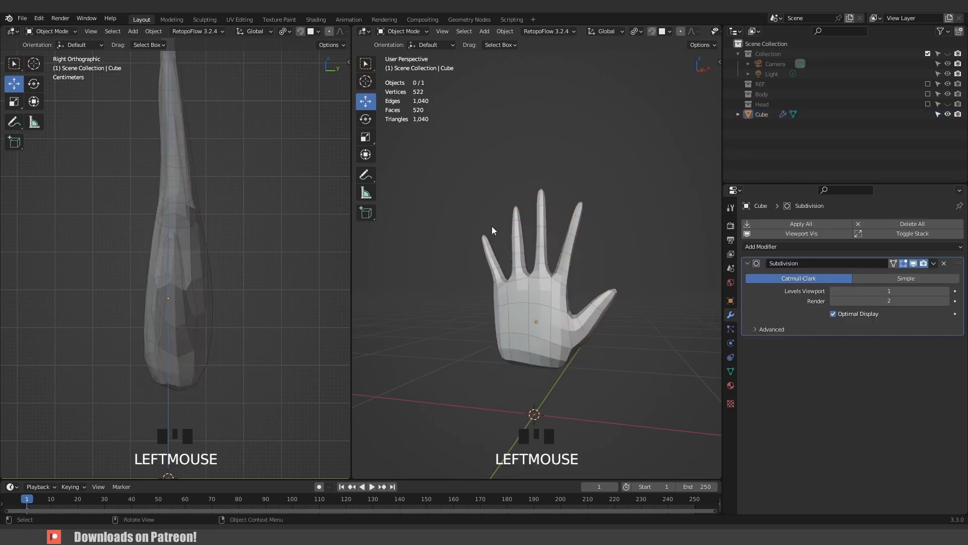
{"action": "middle_click_drag", "start_coordinate": [492, 226], "coordinate": [550, 305]}
{"action": "left_click", "coordinate": [544, 313]}
{"action": "key", "text": "KP_Decimal"}
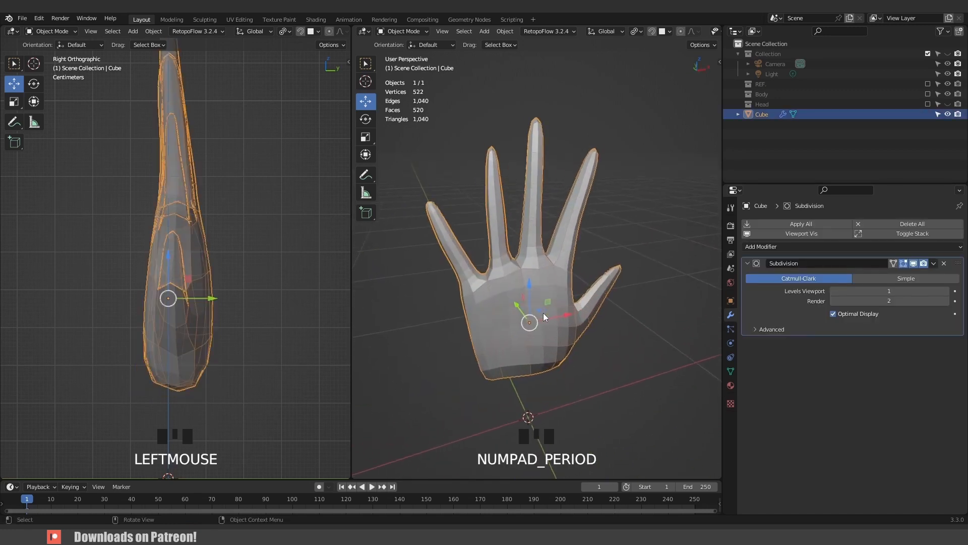
{"action": "middle_click_drag", "start_coordinate": [619, 332], "coordinate": [721, 284]}
{"action": "mouse_move", "coordinate": [591, 331]}
{"action": "middle_mouse_down"}
{"action": "mouse_move", "coordinate": [454, 345]}
{"action": "mouse_move", "coordinate": [536, 392]}
{"action": "mouse_move", "coordinate": [611, 283]}
{"action": "middle_mouse_up"}
{"action": "left_click", "coordinate": [454, 348]}
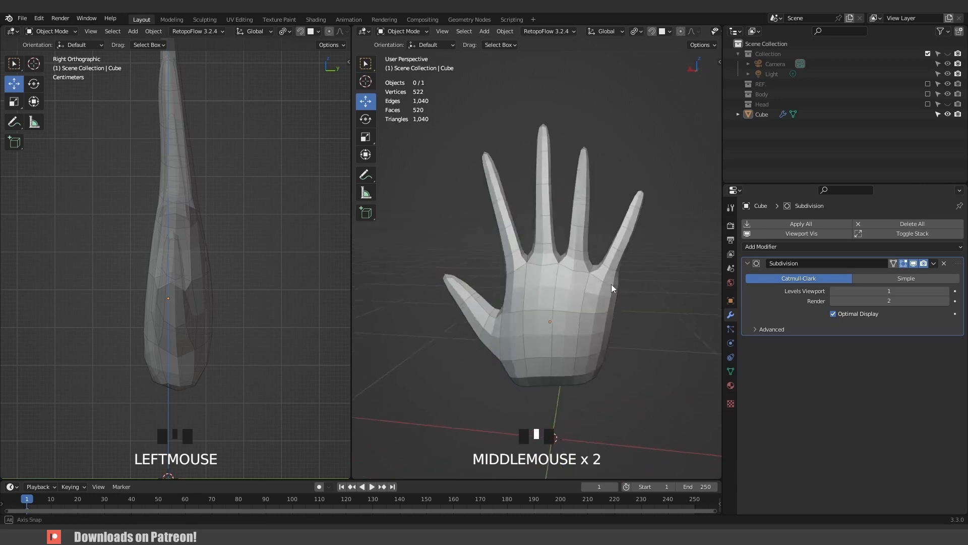
{"action": "left_click", "coordinate": [615, 258]}
{"action": "key", "text": "ctrl+Tab"}
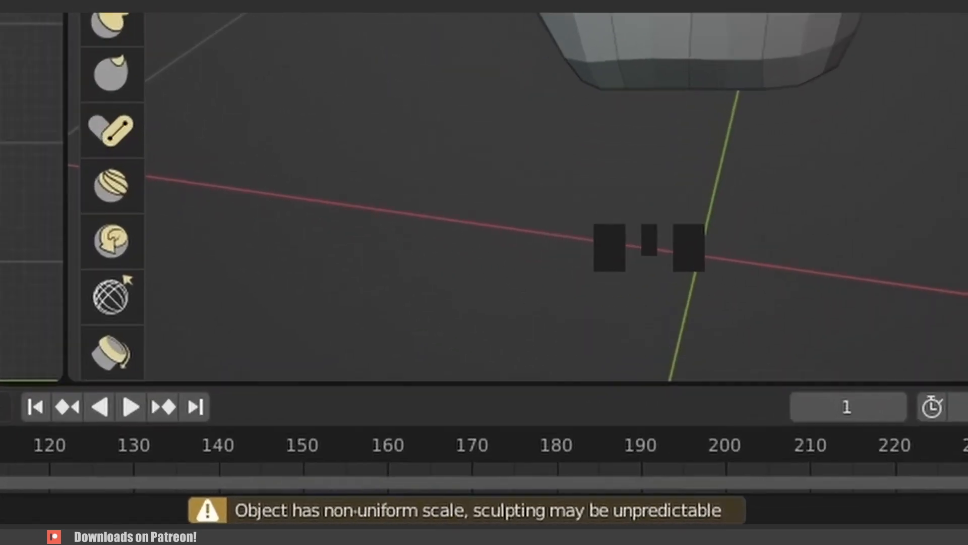
{"action": "left_click", "coordinate": [367, 115]}
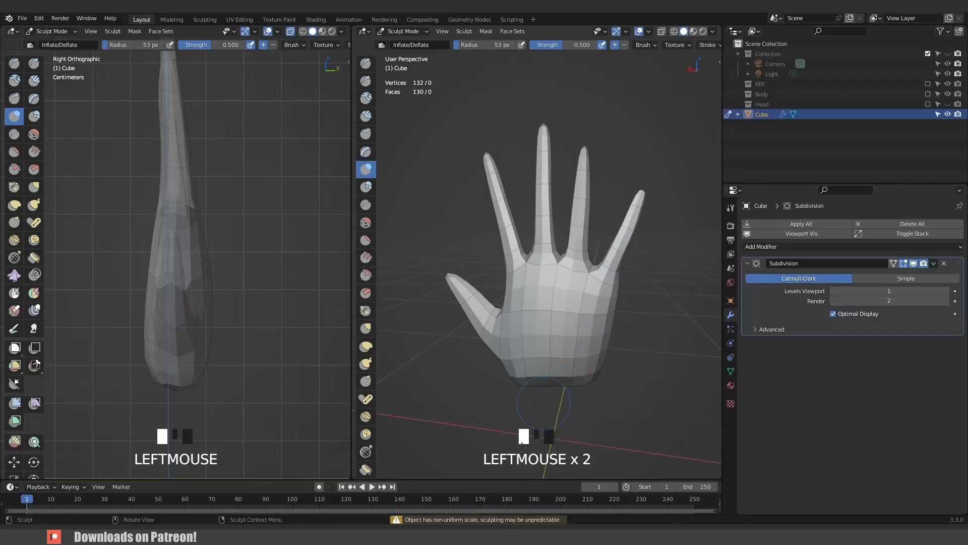
{"action": "key", "text": "ctrl+Tab"}
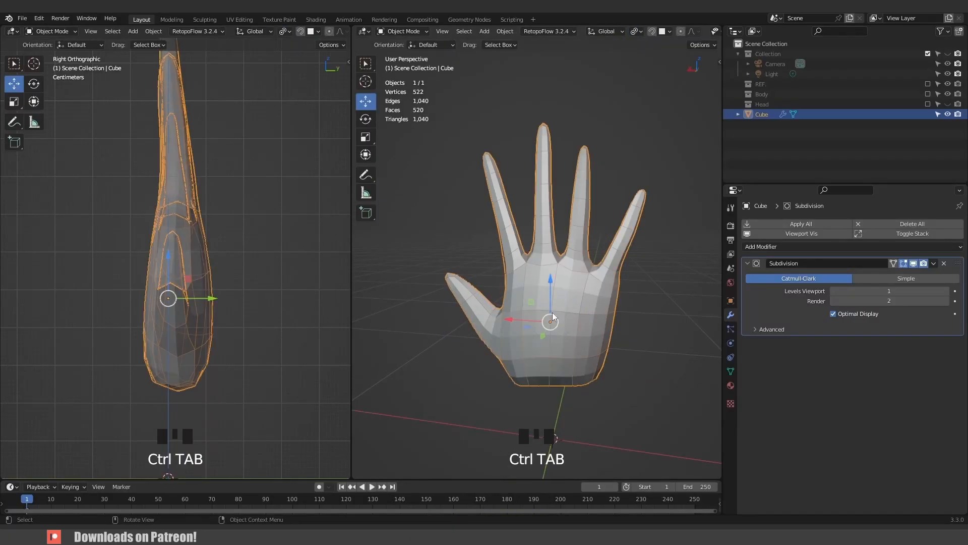
Apply the hand mesh's scale and switch the hand to Sculpt Mode.
{"action": "key", "text": "ctrl+a"}
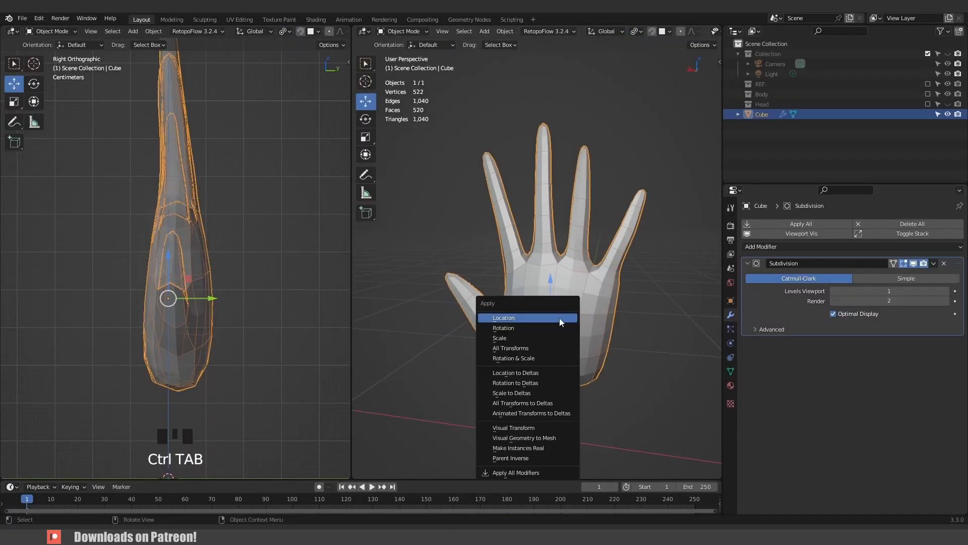
{"action": "left_click", "coordinate": [509, 338]}
{"action": "key", "text": "ctrl+Tab"}
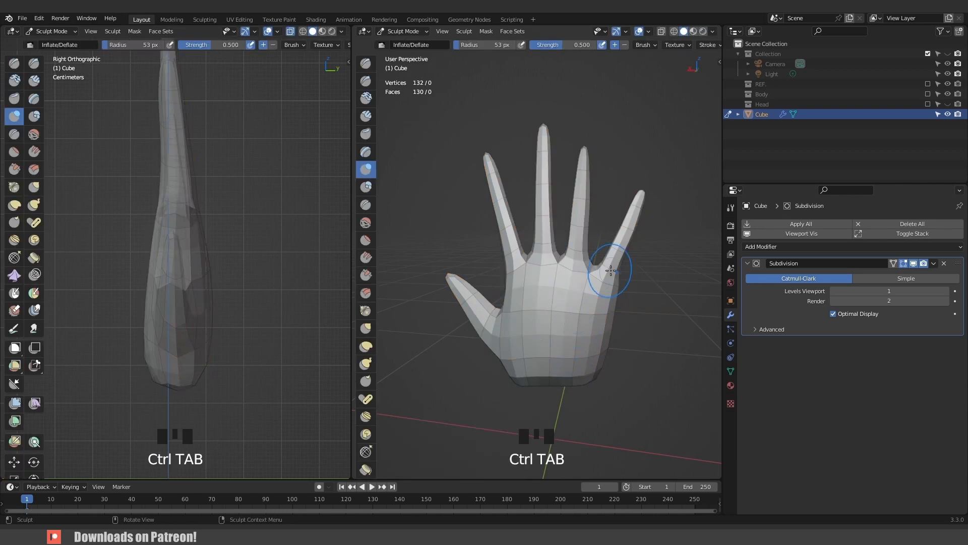
With the Inflate/Deflate brush at a 72 px radius, thicken the four fingers, mainly around their bases and lower lengths.
{"action": "key", "text": "f"}
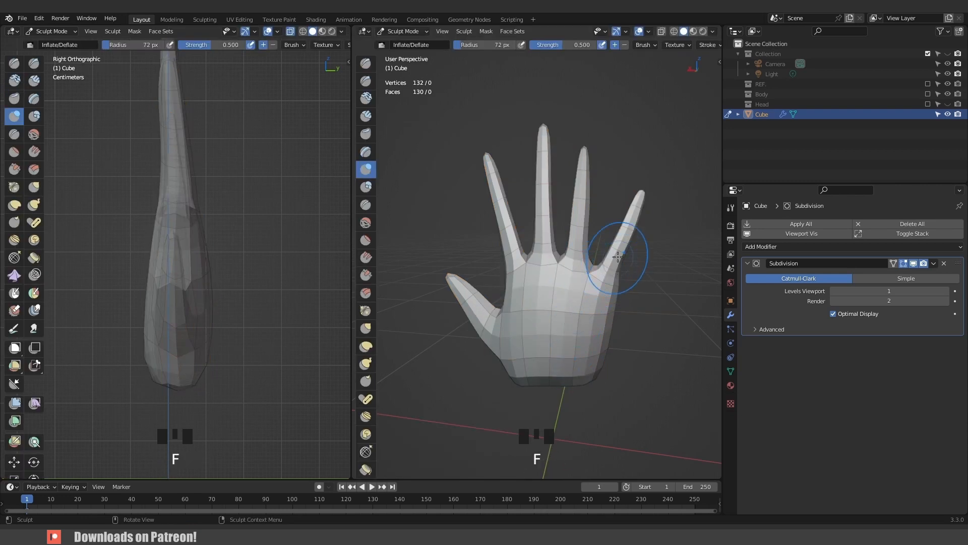
{"action": "left_click", "coordinate": [625, 252]}
{"action": "left_click", "coordinate": [619, 264]}
{"action": "left_click", "coordinate": [620, 264]}
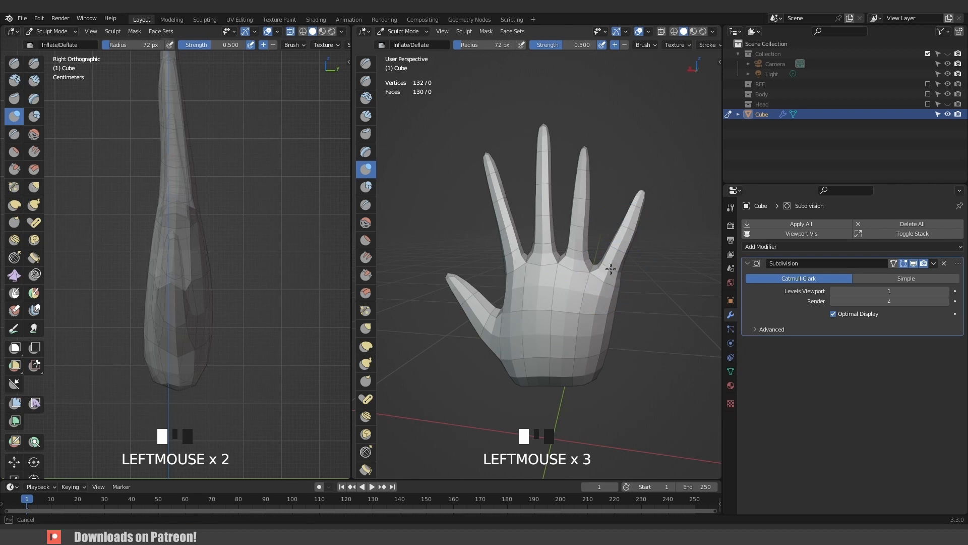
{"action": "left_click", "coordinate": [586, 247]}
{"action": "left_click", "coordinate": [574, 254]}
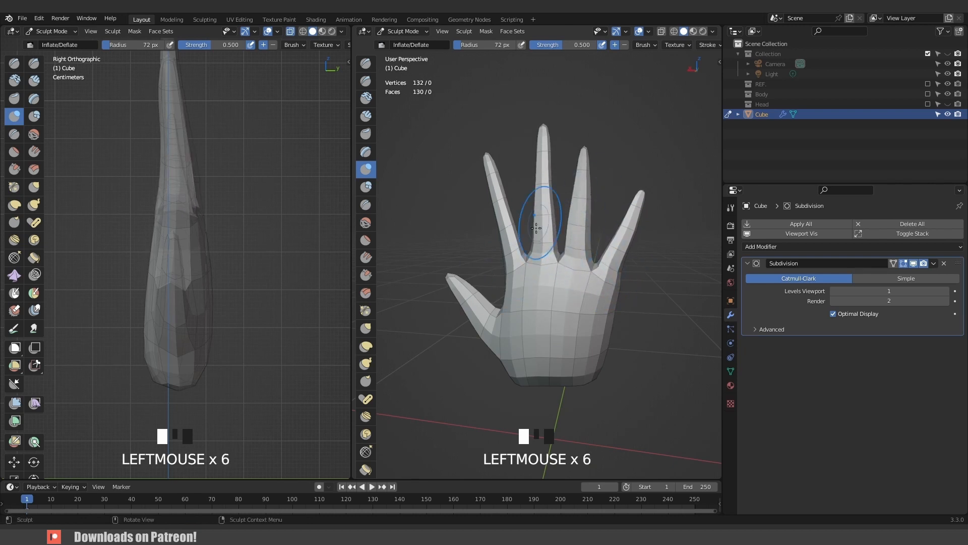
{"action": "left_click", "coordinate": [540, 199]}
{"action": "left_click", "coordinate": [543, 178]}
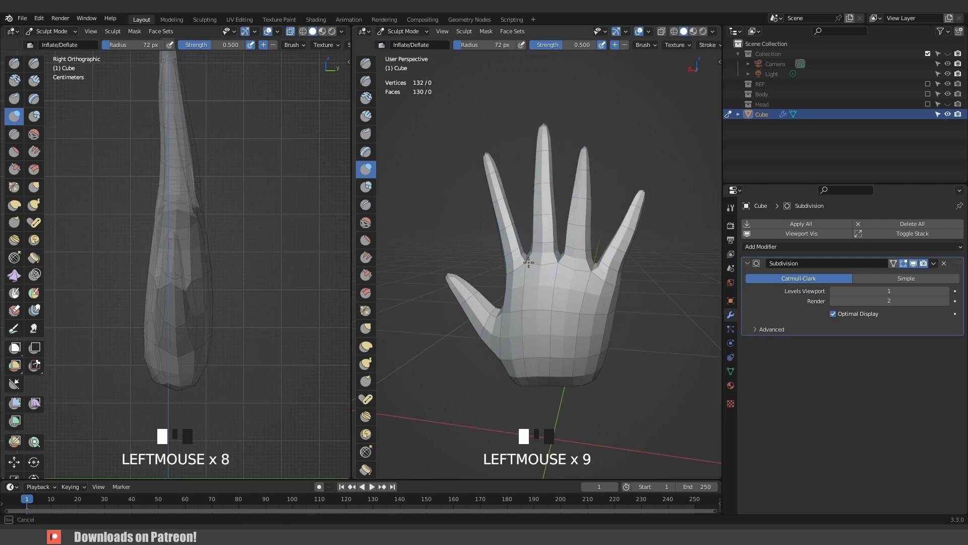
{"action": "left_click_drag", "start_coordinate": [507, 233], "coordinate": [505, 228]}
Return to Object Mode and include the REF., Body and Head collections in the scene again.
{"action": "key", "text": "alt+h"}
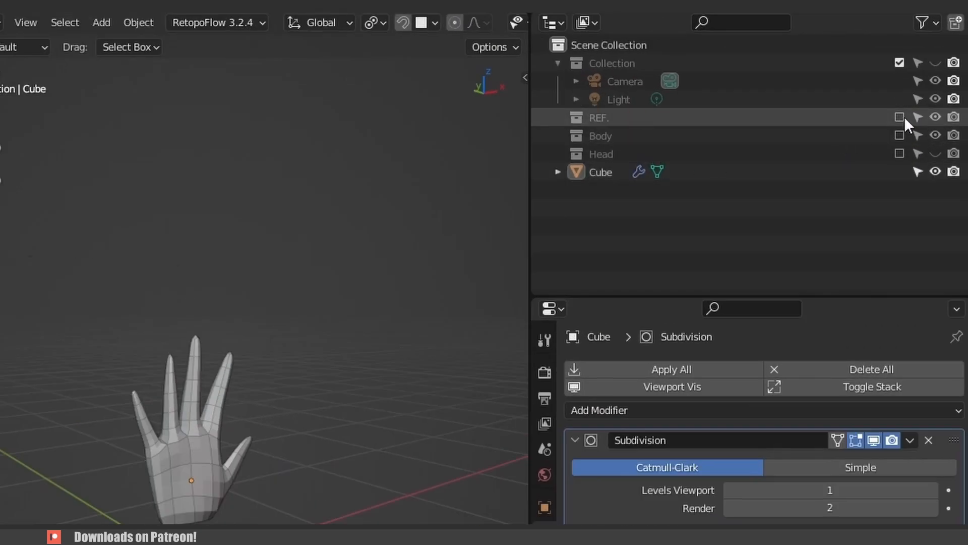
{"action": "left_click", "coordinate": [900, 117]}
{"action": "left_click", "coordinate": [900, 135]}
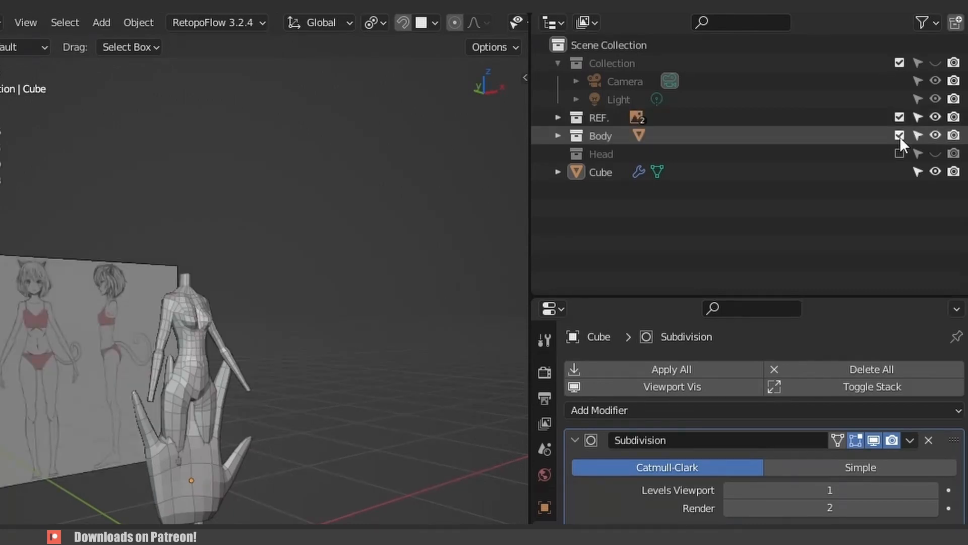
{"action": "left_click", "coordinate": [900, 153]}
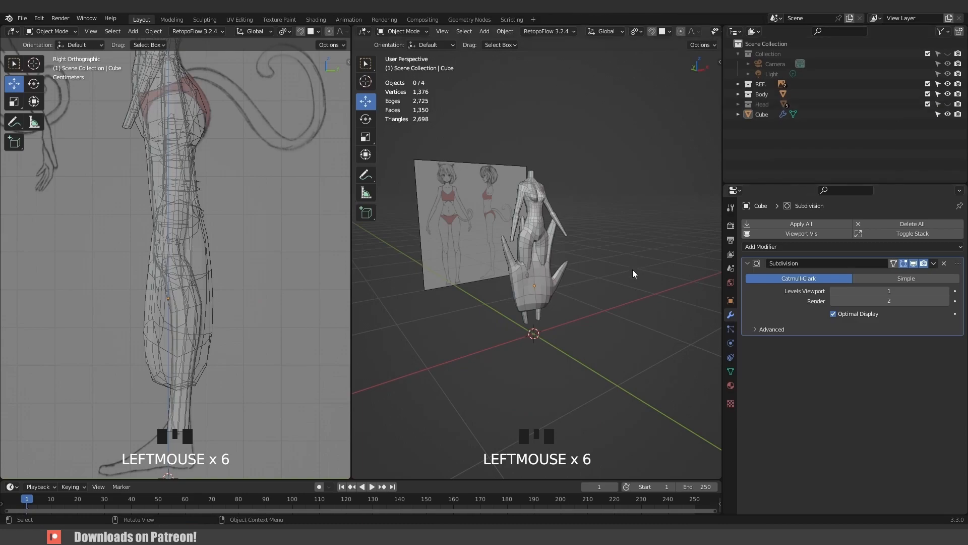
In front view, move the hand about 0.456 m in X and 0.414 m in Z and rotate it about 183° so the fingers point down.
{"action": "left_click", "coordinate": [526, 312]}
{"action": "key", "text": "KP_1"}
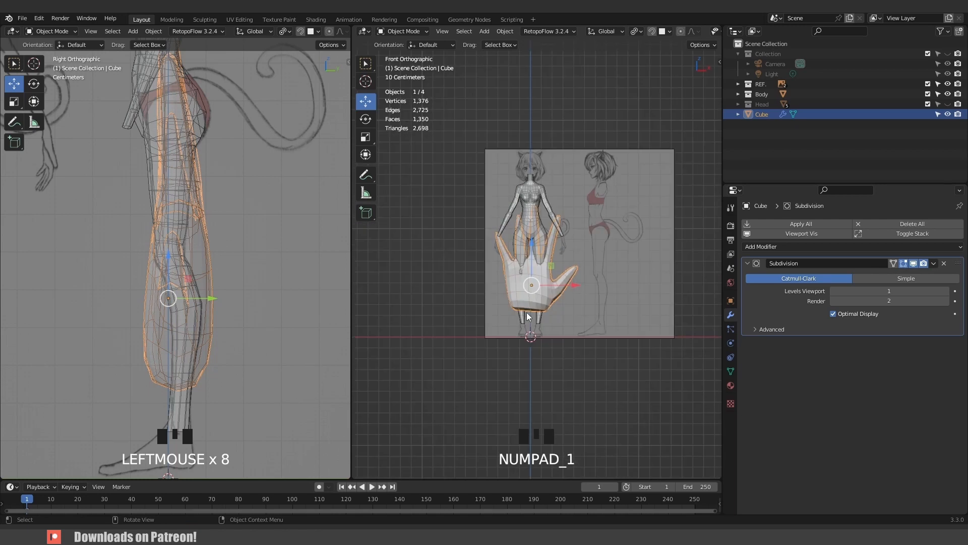
{"action": "key", "text": "g"}
{"action": "left_click", "coordinate": [575, 266]}
{"action": "key", "text": "r"}
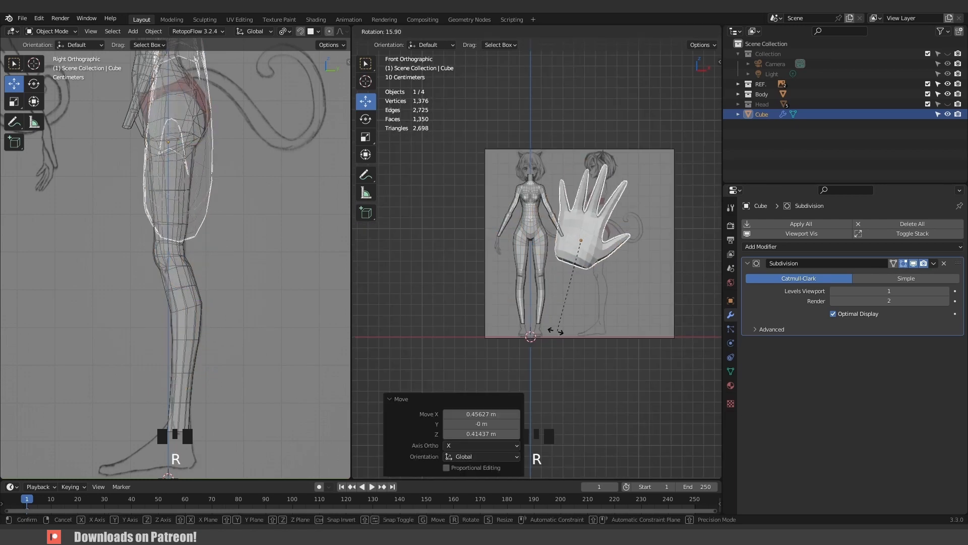
{"action": "left_click", "coordinate": [575, 214]}
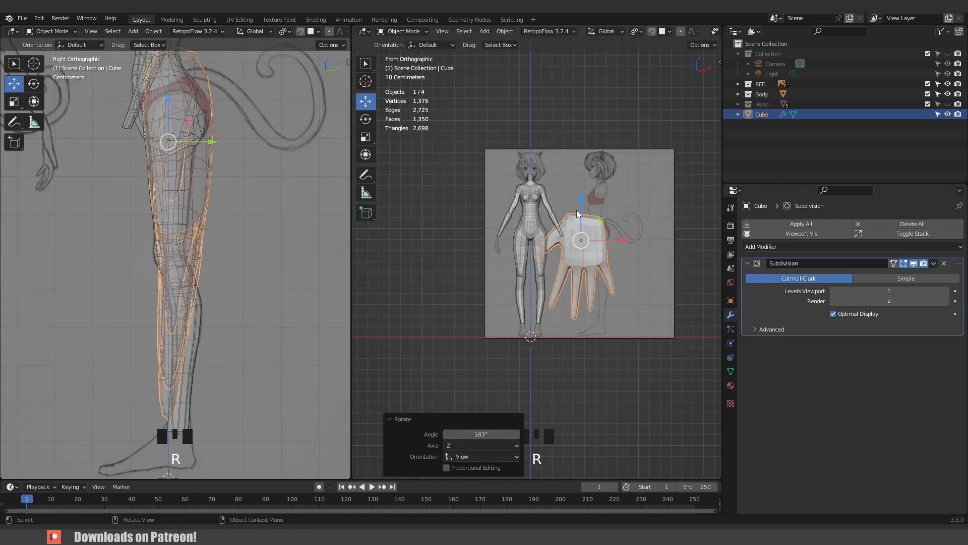
Rotate the hand 90° about the global Z axis so its narrow side faces the front.
{"action": "key", "text": "r"}
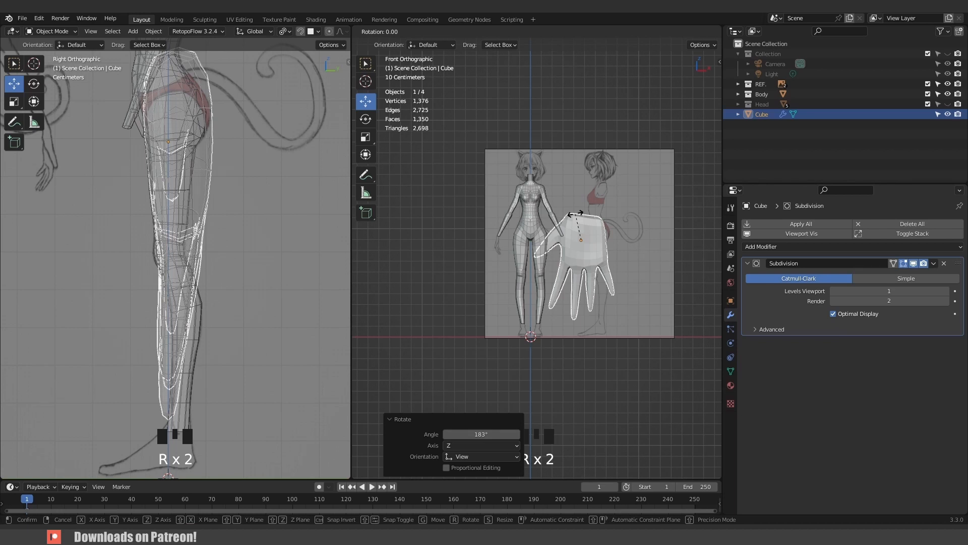
{"action": "key", "text": "z"}
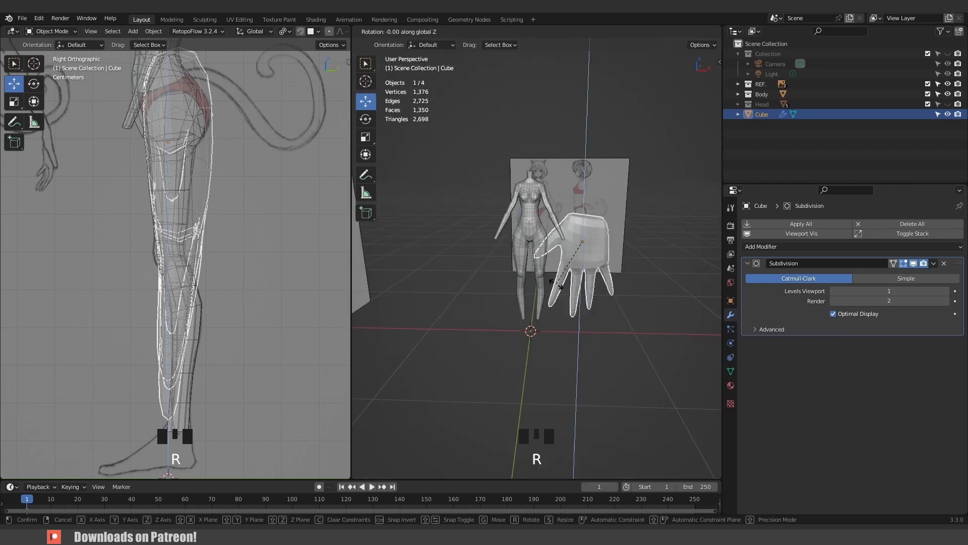
{"action": "type", "text": "90"}
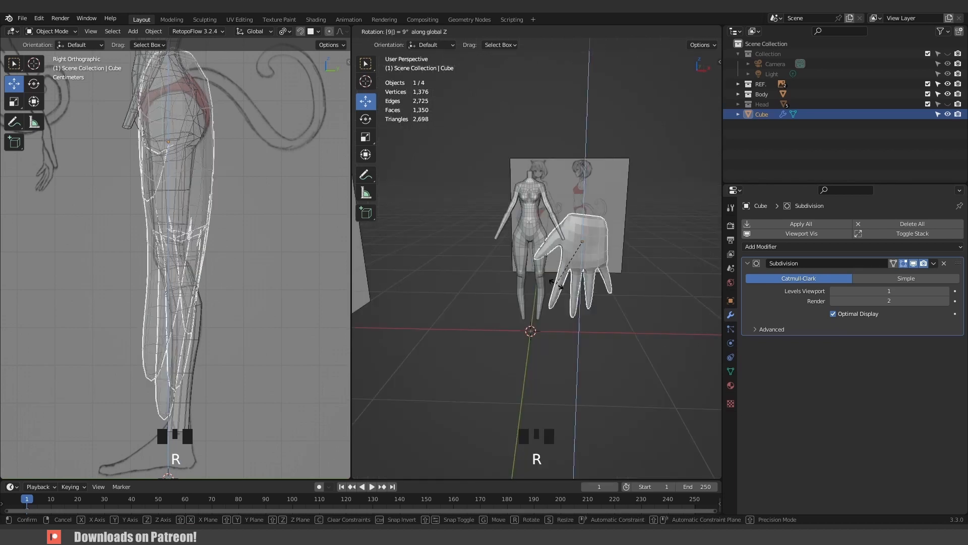
{"action": "key", "text": "Return"}
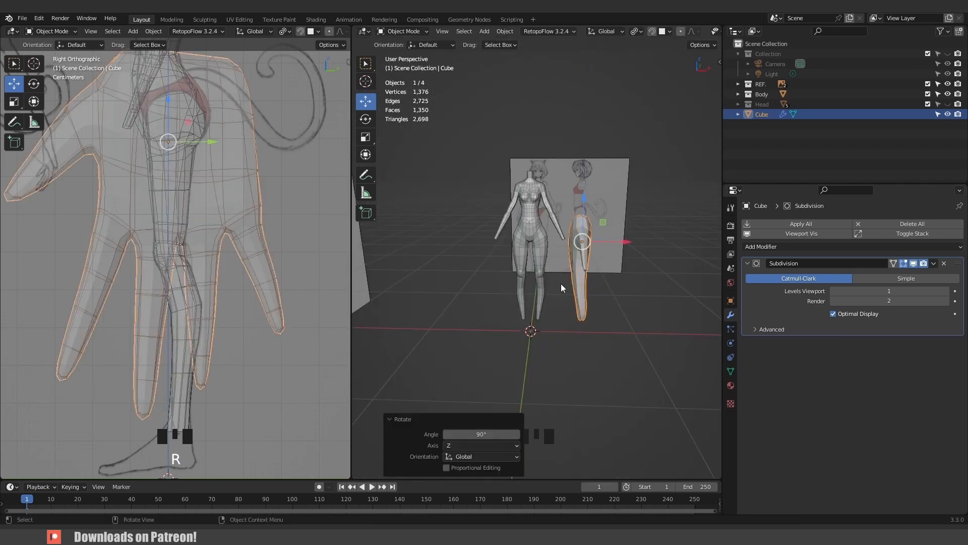
{"action": "middle_click_drag", "start_coordinate": [561, 284], "coordinate": [600, 314]}
In front view, move the hand about -0.732 m in X and -0.043 m in Z, and scale it to about 0.14.
{"action": "key", "text": "KP_1"}
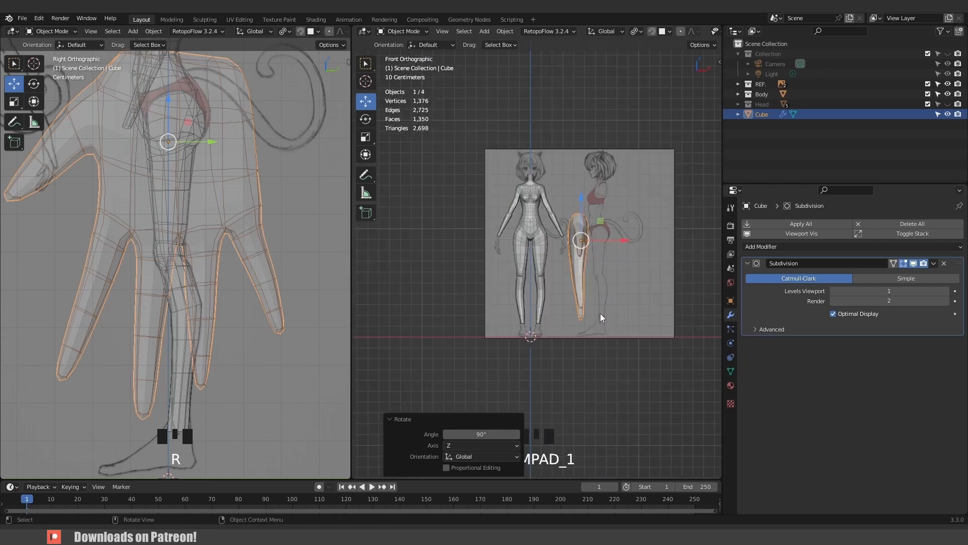
{"action": "scroll", "coordinate": [600, 313], "scroll_direction": "up", "scroll_amount": 4}
{"action": "key", "text": "g"}
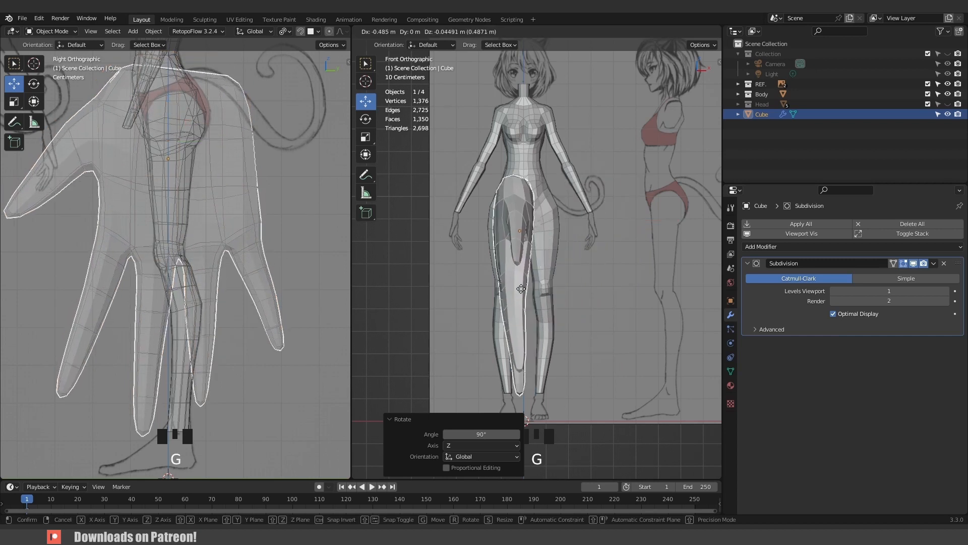
{"action": "left_click", "coordinate": [460, 293]}
{"action": "key", "text": "s"}
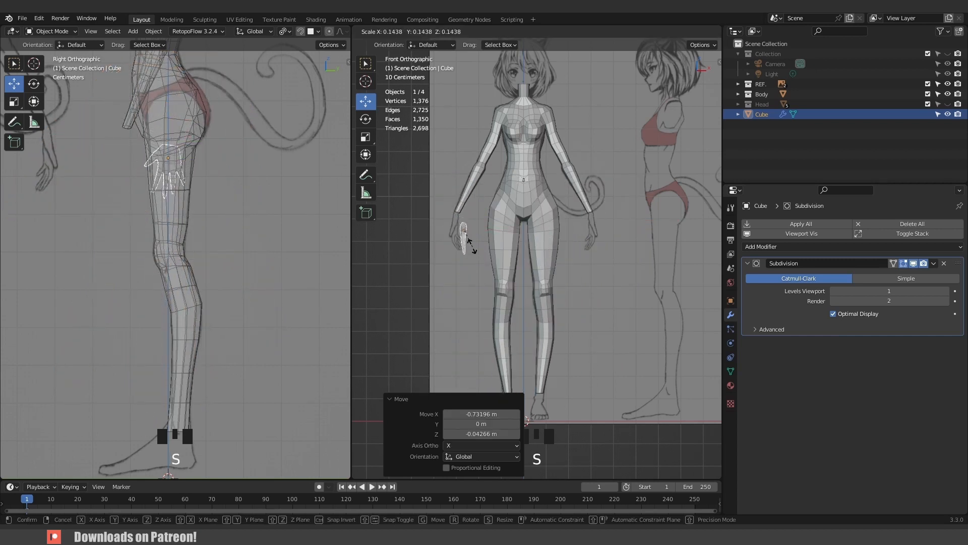
{"action": "left_click", "coordinate": [471, 245]}
Place the hand below the forearm's open end in front view and fine-tune its size to the drawn hand.
{"action": "key", "text": "g"}
{"action": "left_click", "coordinate": [466, 233]}
{"action": "key", "text": "KP_Decimal"}
{"action": "scroll", "coordinate": [495, 237], "scroll_direction": "down", "scroll_amount": 3}
{"action": "key", "text": "s"}
{"action": "left_click", "coordinate": [550, 246]}
{"action": "key", "text": "g"}
{"action": "left_click", "coordinate": [547, 264]}
In left side view, move the hand forward so its wrist end meets the forearm's open end.
{"action": "middle_click_drag", "start_coordinate": [547, 264], "coordinate": [634, 282]}
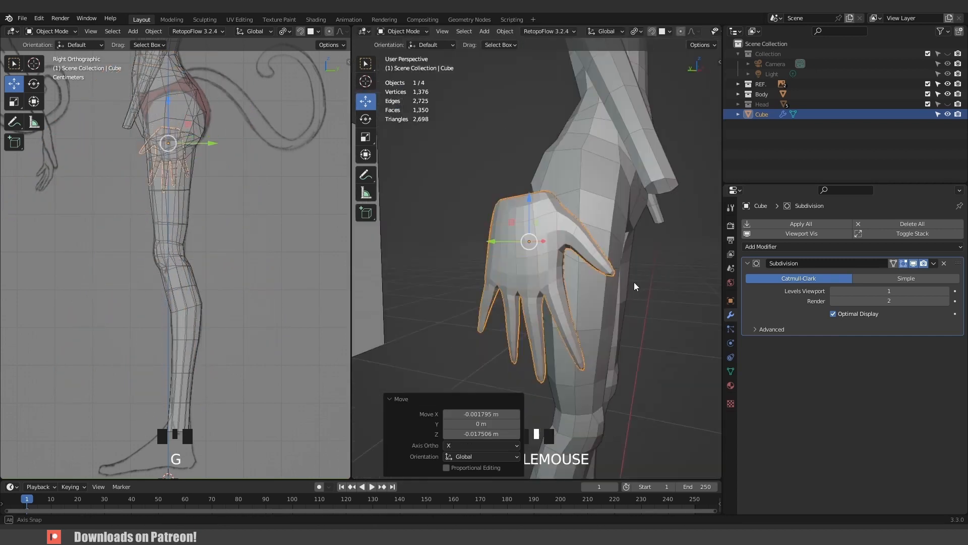
{"action": "key", "text": "ctrl+KP_3"}
{"action": "key", "text": "g"}
{"action": "left_click", "coordinate": [570, 267]}
{"action": "middle_click_drag", "start_coordinate": [571, 267], "coordinate": [406, 268], "text": "shift"}
{"action": "left_click", "coordinate": [520, 211]}
In Sculpt Mode, use the Grab brush at a 109 px radius to narrow the hand's wrist end, undoing the unwanted strokes.
{"action": "key", "text": "ctrl+Tab"}
{"action": "key", "text": "g"}
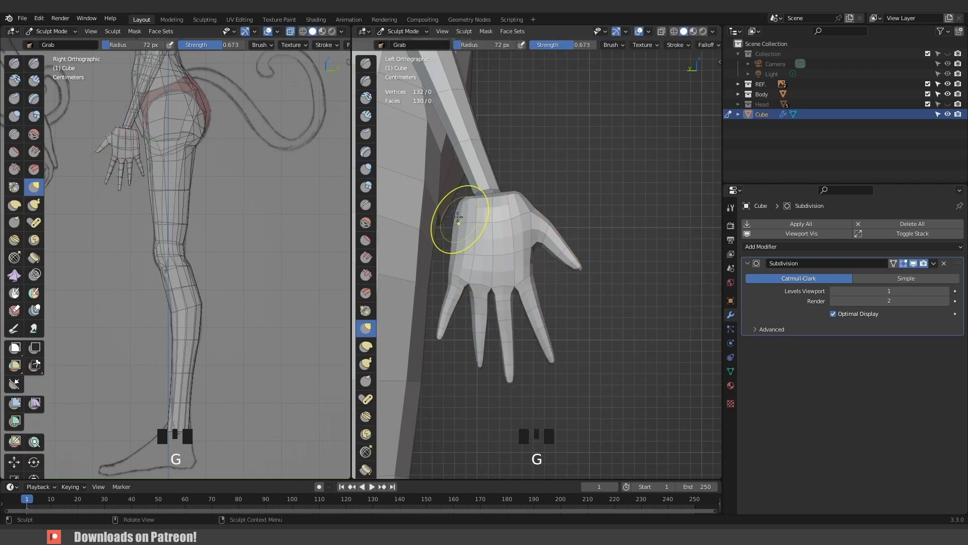
{"action": "key", "text": "f"}
{"action": "left_click", "coordinate": [506, 213]}
{"action": "left_click_drag", "start_coordinate": [458, 203], "coordinate": [468, 202]}
{"action": "left_click_drag", "start_coordinate": [518, 198], "coordinate": [494, 194]}
{"action": "key", "text": "ctrl+z"}
{"action": "key", "text": "ctrl+z"}
{"action": "key", "text": "ctrl+z"}
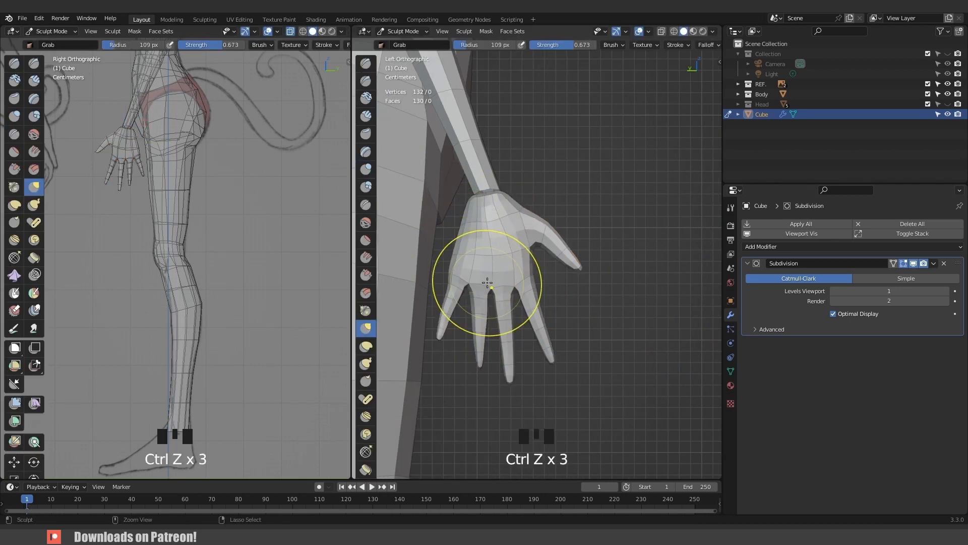
Back in Object Mode, scale the hand to about 0.9 and check its proportion and fit against the arm.
{"action": "key", "text": "ctrl+Tab"}
{"action": "key", "text": "s"}
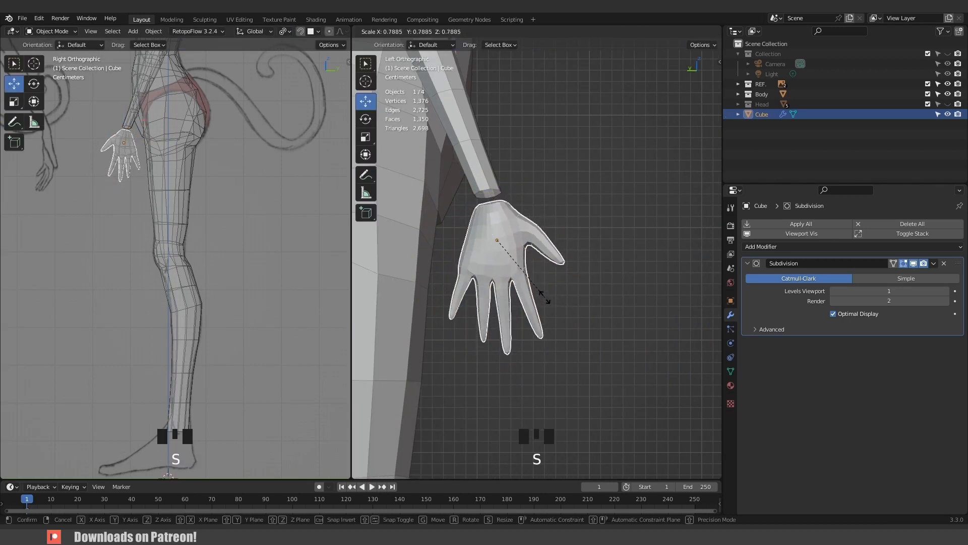
{"action": "left_click", "coordinate": [554, 304]}
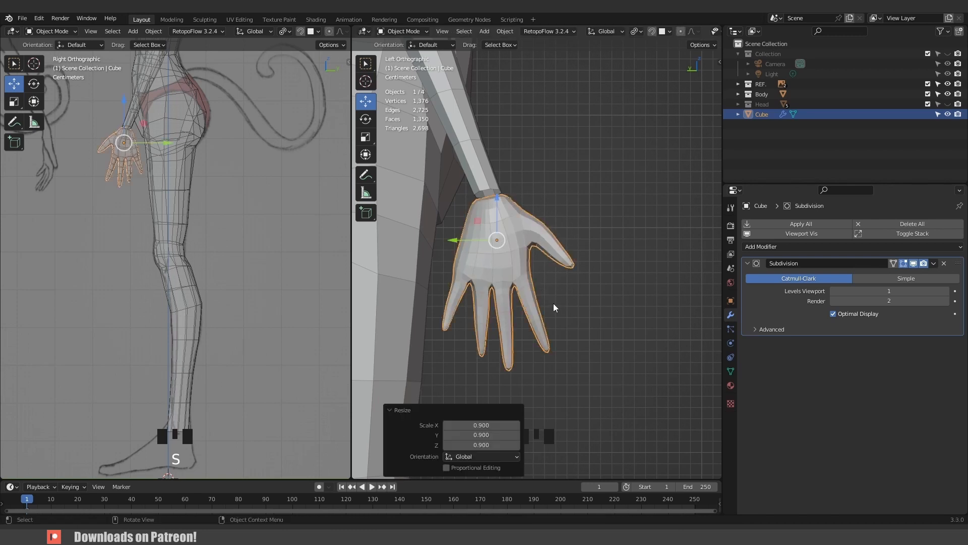
{"action": "scroll", "coordinate": [547, 300], "scroll_direction": "down", "scroll_amount": 5}
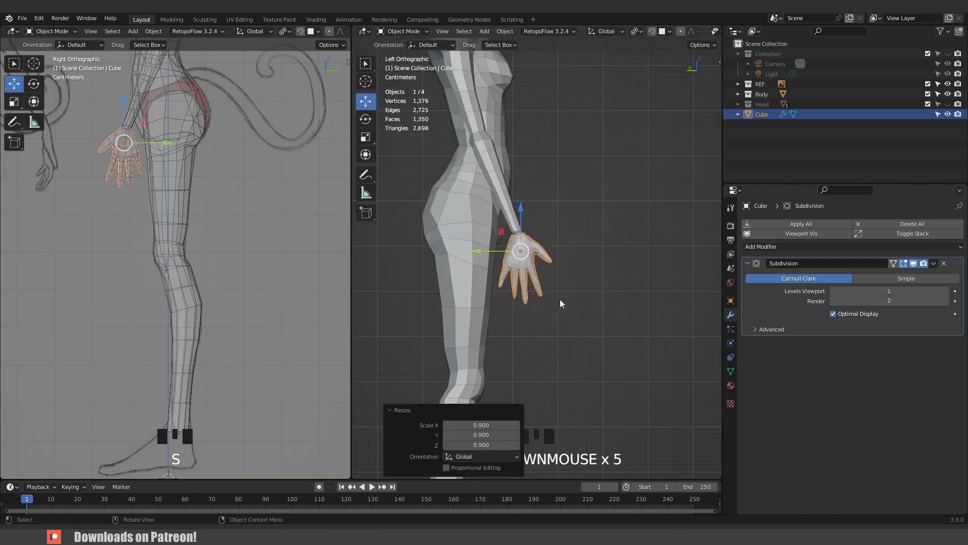
{"action": "left_click", "coordinate": [628, 297]}
{"action": "middle_click_drag", "start_coordinate": [627, 298], "coordinate": [516, 294]}
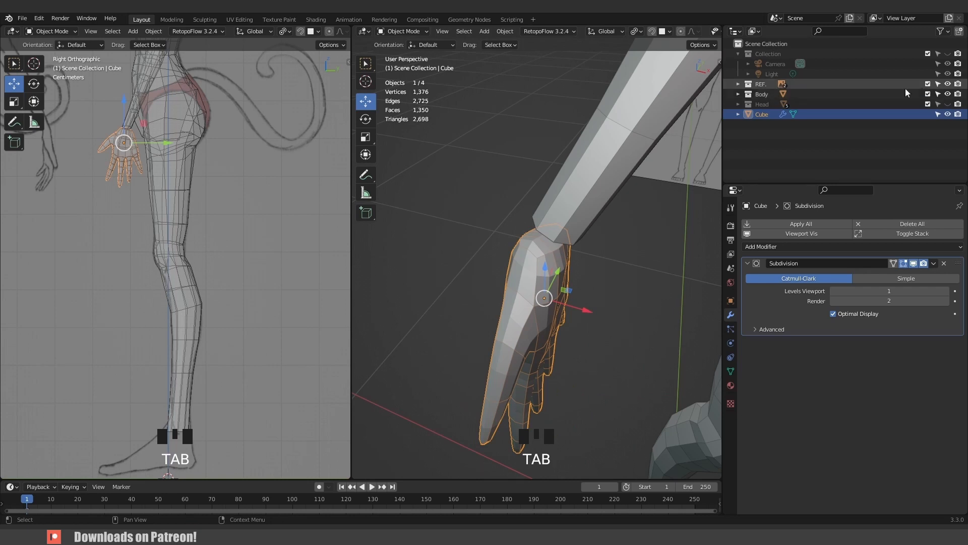
Exclude the Body collection to isolate the hand and enter Edit Mode on the hand mesh.
{"action": "left_click", "coordinate": [928, 94]}
{"action": "key", "text": "Tab"}
{"action": "key", "text": "Tab"}
{"action": "key", "text": "Tab"}
{"action": "middle_click_drag", "start_coordinate": [588, 245], "coordinate": [558, 281]}
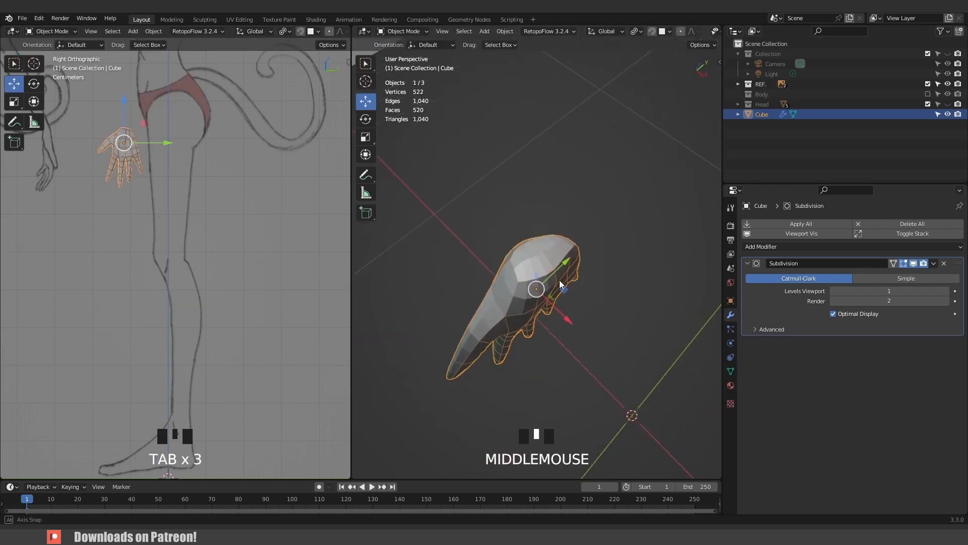
{"action": "key", "text": "Tab"}
Select the four faces capping the wrist end, show the Subdivision modifier on the edit cage, and delete those faces.
{"action": "scroll", "coordinate": [562, 259], "scroll_direction": "up", "scroll_amount": 1}
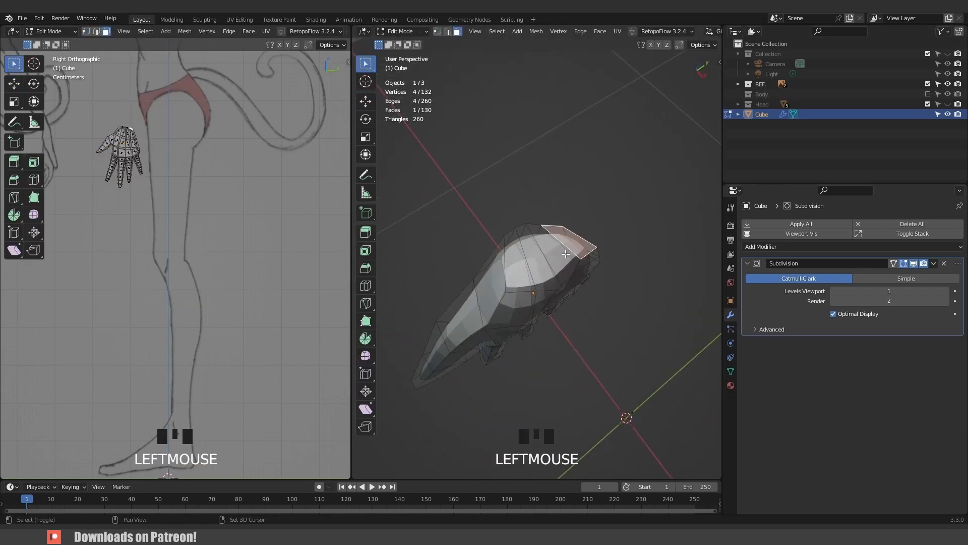
{"action": "left_click", "coordinate": [560, 258], "text": "shift"}
{"action": "left_click", "coordinate": [544, 262], "text": "shift"}
{"action": "middle_click_drag", "start_coordinate": [533, 274], "coordinate": [514, 264]}
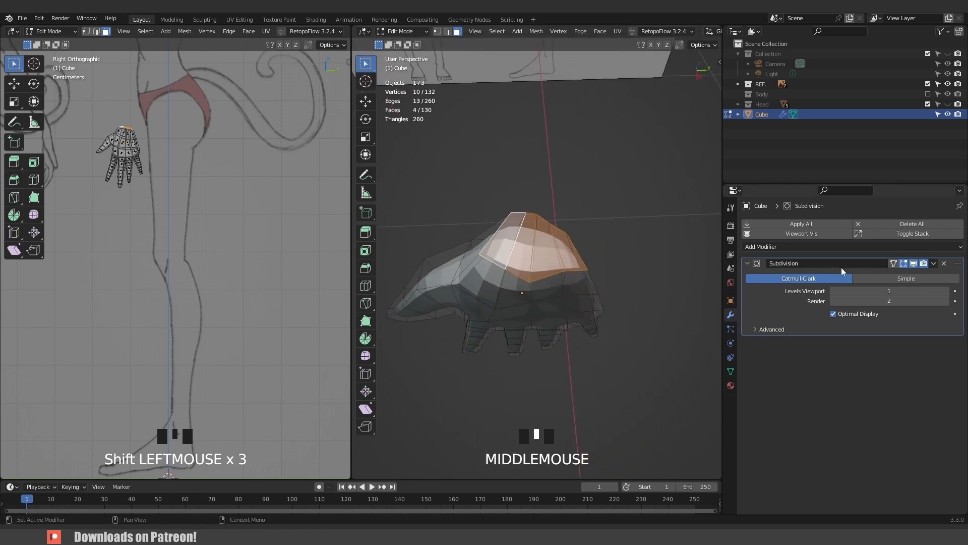
{"action": "left_click", "coordinate": [894, 264]}
{"action": "middle_click_drag", "start_coordinate": [497, 300], "coordinate": [479, 305], "text": "shift"}
{"action": "key", "text": "x"}
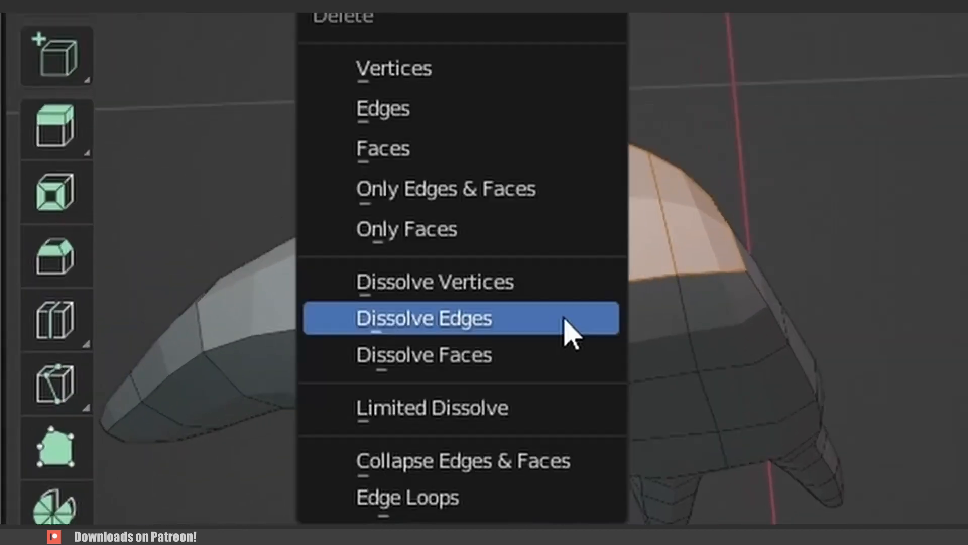
{"action": "left_click", "coordinate": [413, 154]}
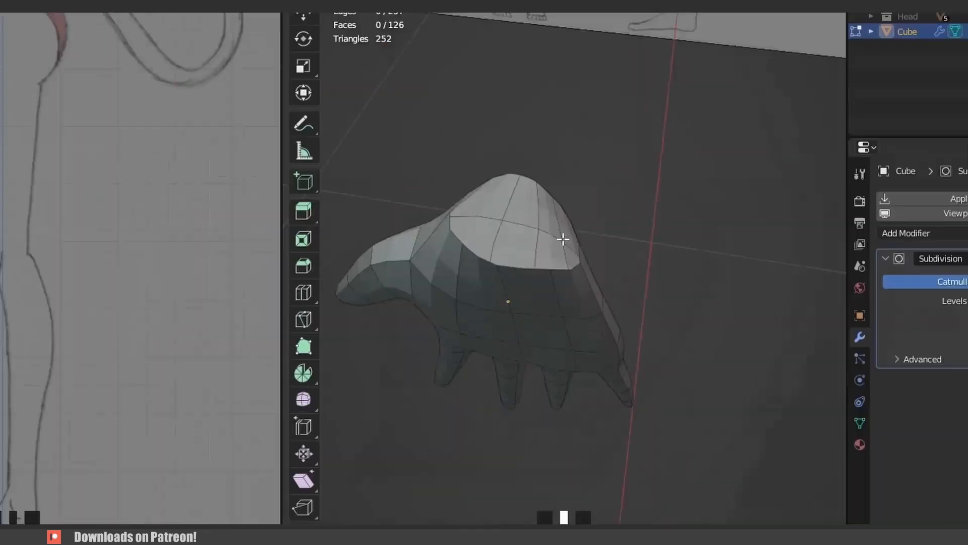
Select the edge loop around the hand's open wrist and include the Body collection again.
{"action": "middle_click_drag", "start_coordinate": [671, 190], "coordinate": [281, 109]}
{"action": "middle_click_drag", "start_coordinate": [428, 228], "coordinate": [540, 228]}
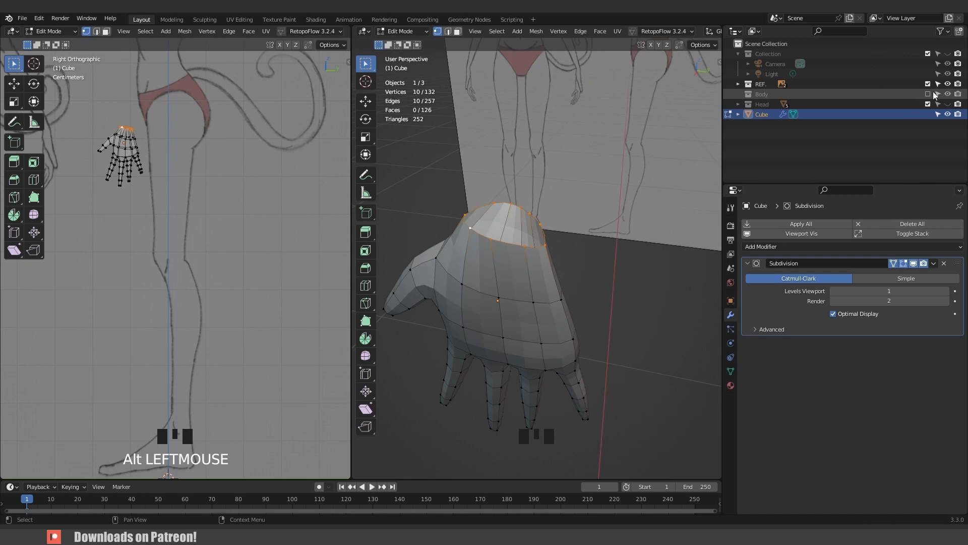
{"action": "left_click", "coordinate": [520, 219]}
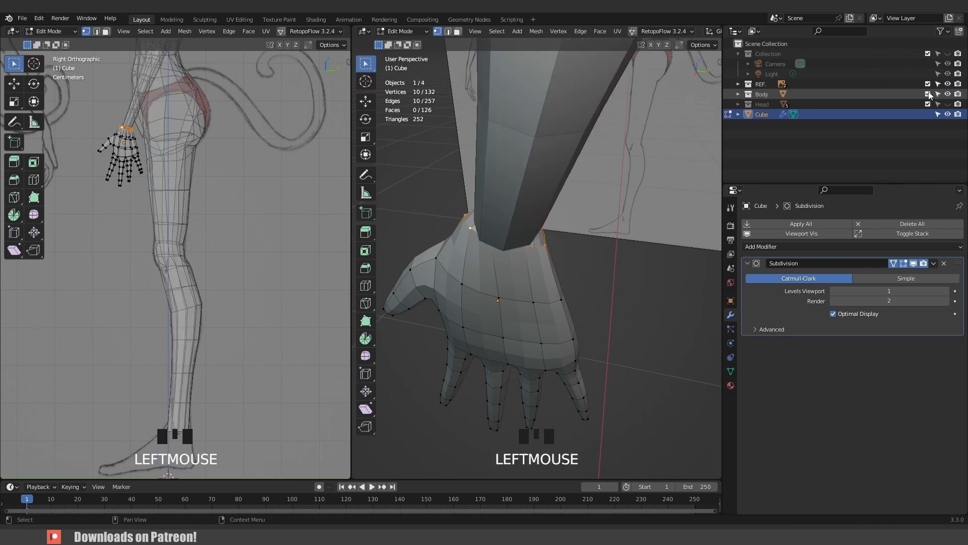
Examine the forearm's open end loop on the Body mesh beside the wrist and return to the hand object.
{"action": "key", "text": "Tab"}
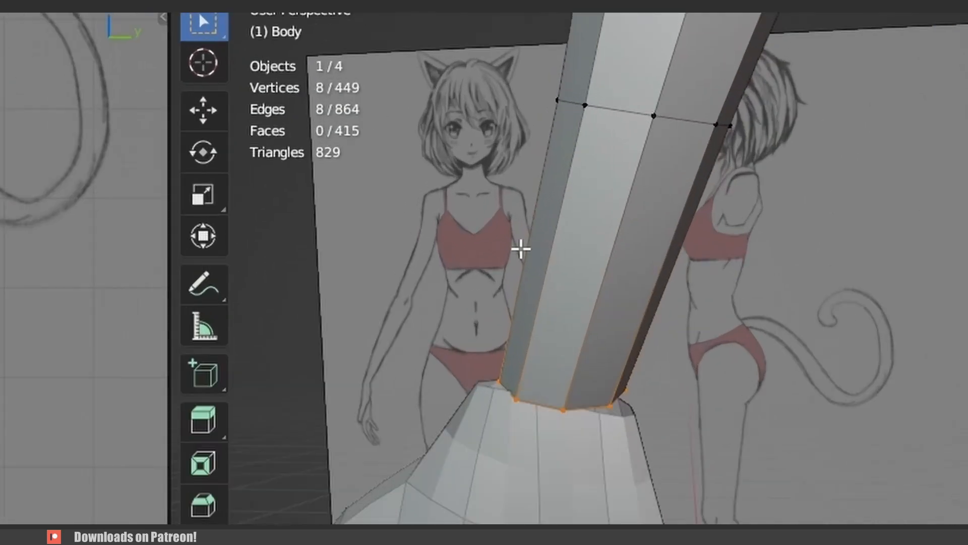
{"action": "middle_click_drag", "start_coordinate": [496, 163], "coordinate": [608, 280]}
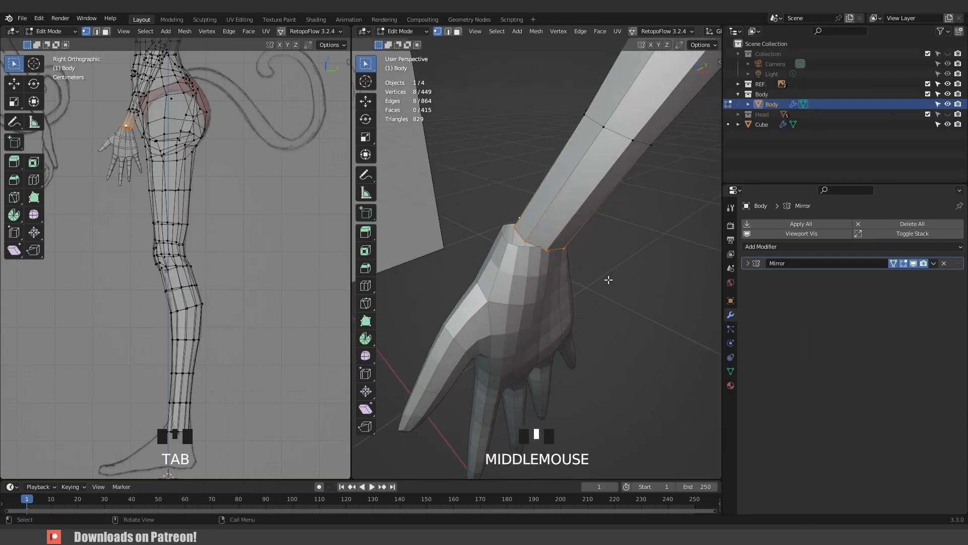
{"action": "key", "text": "Tab"}
{"action": "left_click", "coordinate": [531, 280]}
{"action": "middle_click_drag", "start_coordinate": [531, 279], "coordinate": [500, 226]}
Merge three neighbouring vertices on the hand's wrist edge at their center to reduce the wrist loop.
{"action": "key", "text": "Tab"}
{"action": "scroll", "coordinate": [493, 226], "scroll_direction": "up", "scroll_amount": 2}
{"action": "left_click", "coordinate": [500, 226], "text": "shift"}
{"action": "left_click", "coordinate": [549, 228], "text": "shift"}
{"action": "key", "text": "alt+z"}
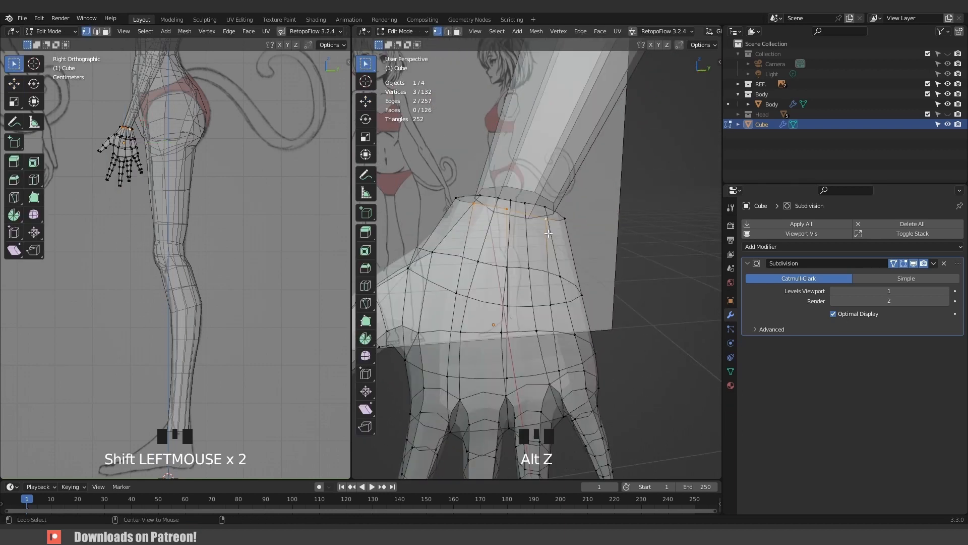
{"action": "key", "text": "m"}
{"action": "left_click", "coordinate": [539, 231]}
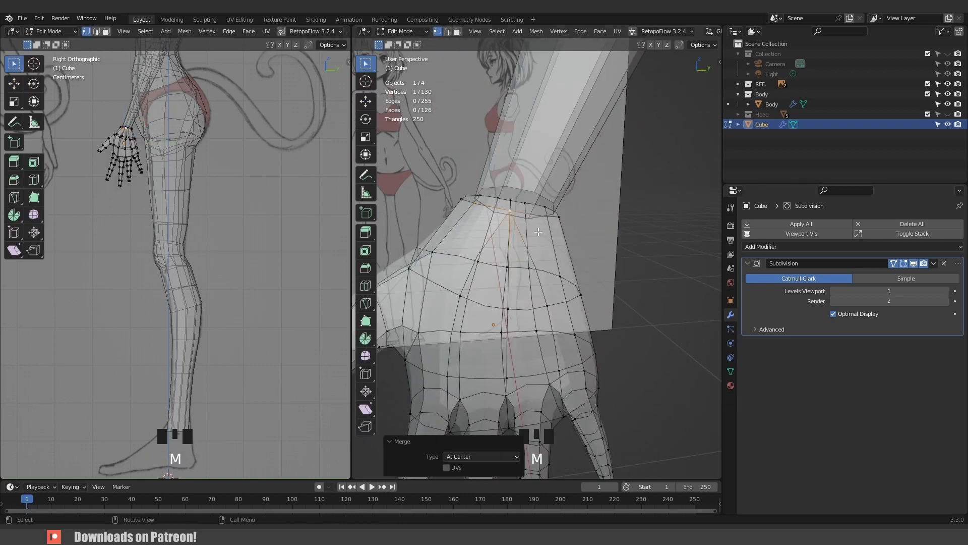
{"action": "key", "text": "alt+z"}
Select the edge loop around the hand's open wrist and compare its placement with the arm from the side and front.
{"action": "middle_click_drag", "start_coordinate": [540, 232], "coordinate": [537, 254]}
{"action": "left_click", "coordinate": [534, 244], "text": "alt"}
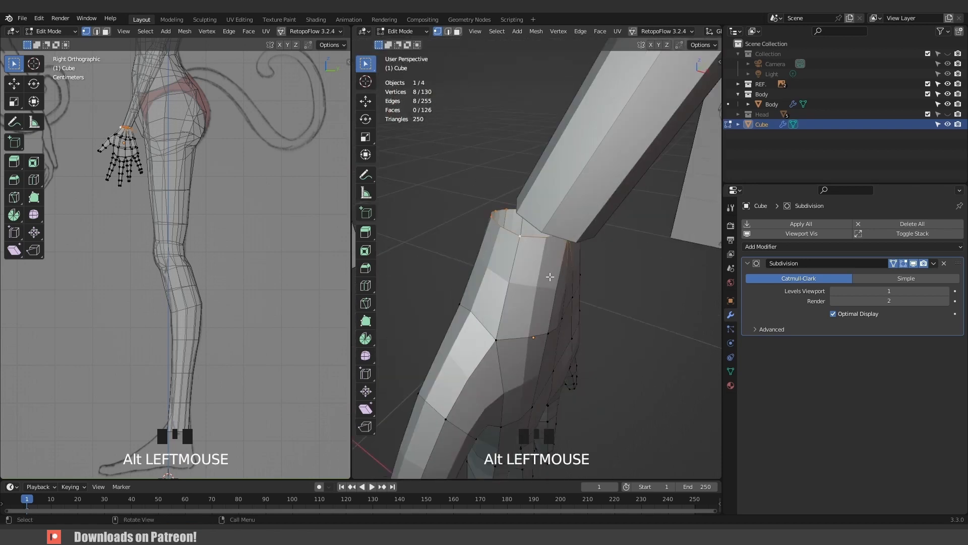
{"action": "scroll", "coordinate": [549, 276], "scroll_direction": "down", "scroll_amount": 4}
{"action": "key", "text": "KP_3"}
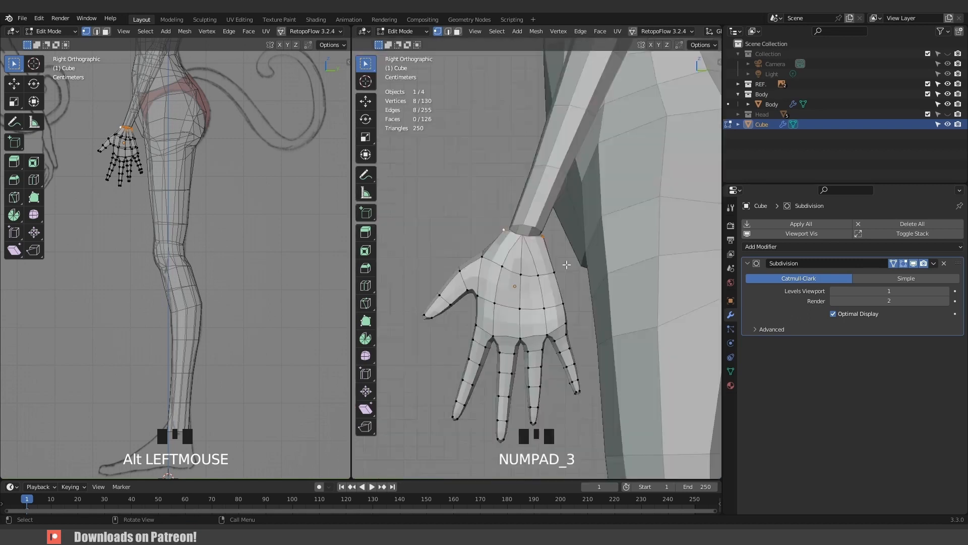
{"action": "key", "text": "KP_1"}
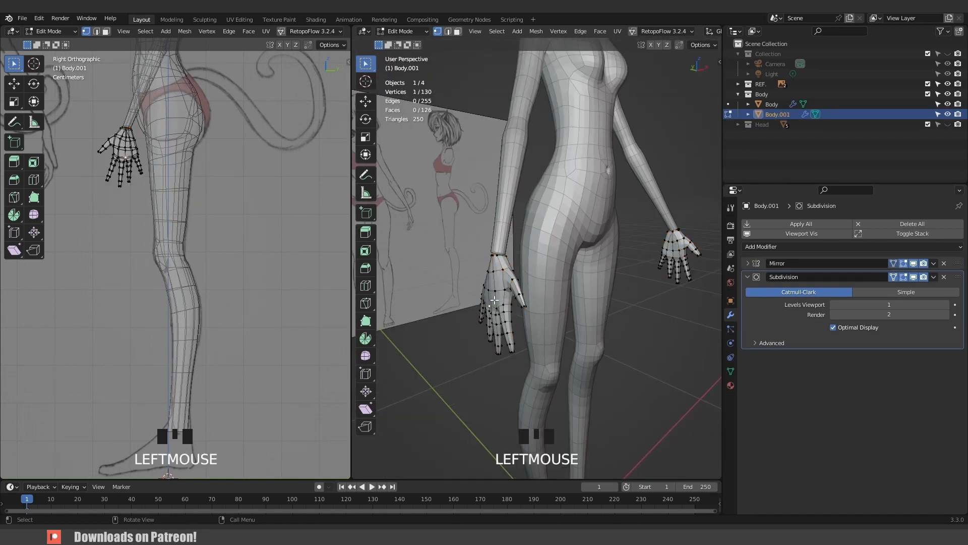
Apply the Mirror modifier on the hand object and return to its mesh editing.
{"action": "key", "text": "Tab"}
{"action": "left_click", "coordinate": [933, 263]}
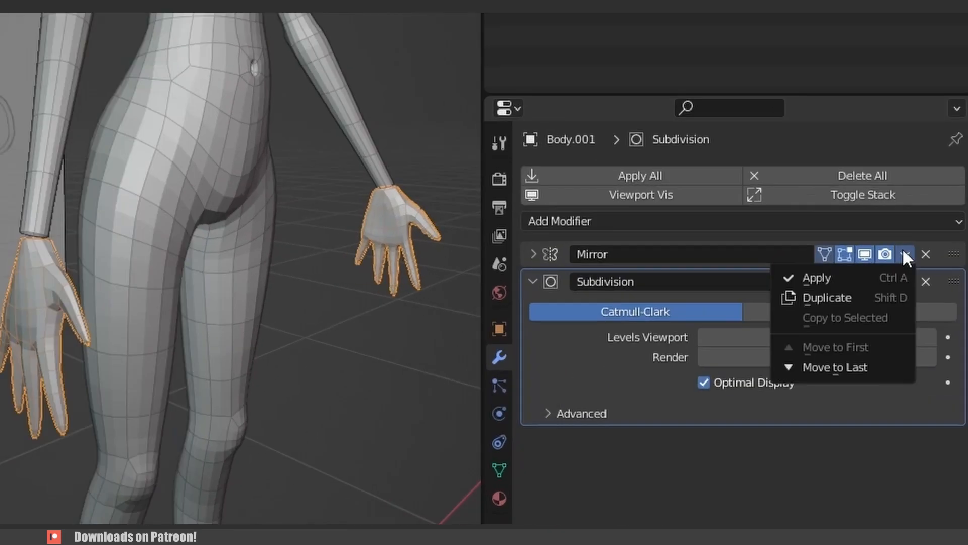
{"action": "left_click", "coordinate": [861, 277]}
{"action": "key", "text": "Tab"}
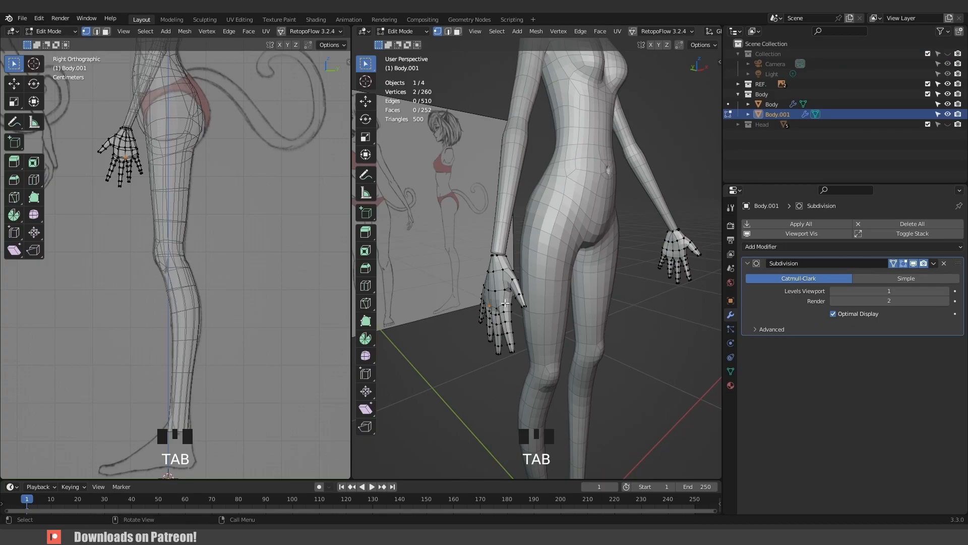
Delete the linked mesh of the character's right hand and leave Edit Mode.
{"action": "key", "text": "l"}
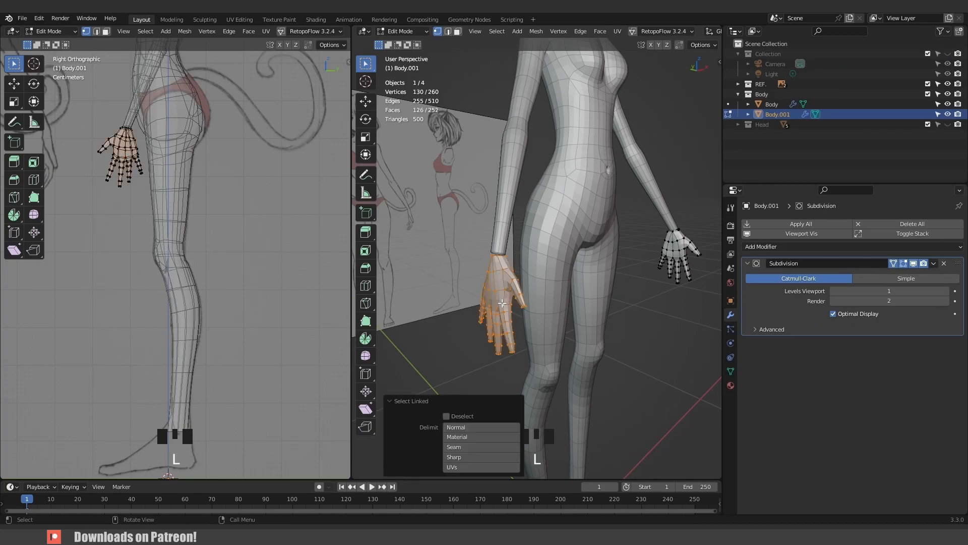
{"action": "key", "text": "x"}
{"action": "left_click", "coordinate": [502, 303]}
{"action": "key", "text": "Tab"}
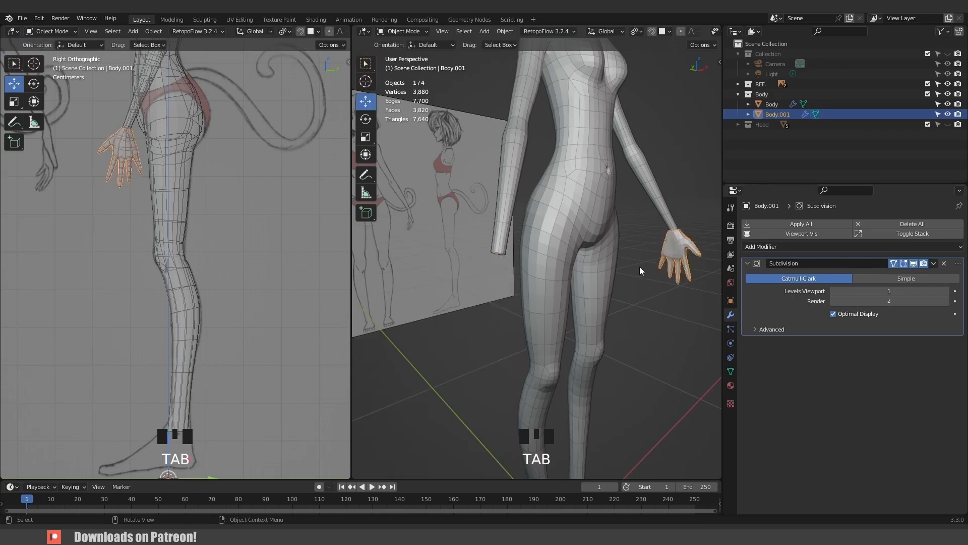
Join the remaining hand object into the Body object and deselect everything.
{"action": "left_click", "coordinate": [812, 246]}
{"action": "left_click", "coordinate": [666, 222], "text": "shift"}
{"action": "key", "text": "ctrl+j"}
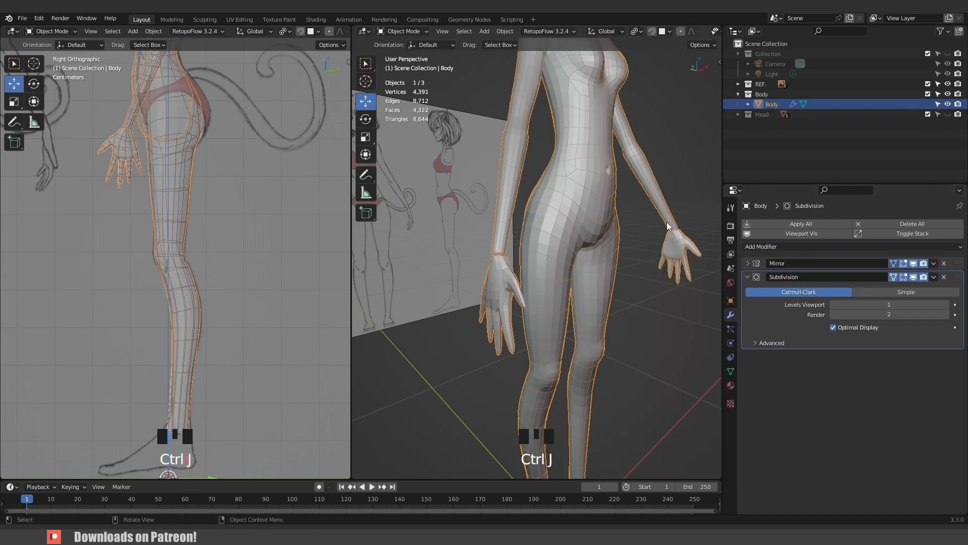
{"action": "left_click", "coordinate": [686, 195]}
In the Body mesh, select the open forearm and wrist edge loops and connect them with Bridge Edge Loops.
{"action": "mouse_move", "coordinate": [568, 269]}
{"action": "middle_mouse_down"}
{"action": "mouse_move", "coordinate": [476, 262]}
{"action": "mouse_move", "coordinate": [580, 258]}
{"action": "middle_mouse_up"}
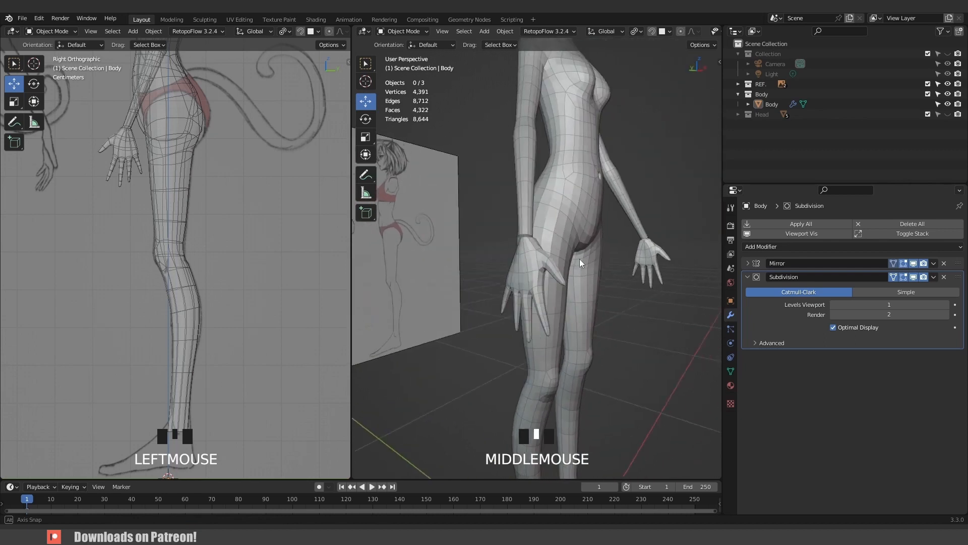
{"action": "scroll", "coordinate": [580, 259], "scroll_direction": "up", "scroll_amount": 4}
{"action": "middle_click_drag", "start_coordinate": [558, 228], "coordinate": [561, 209]}
{"action": "key", "text": "Tab"}
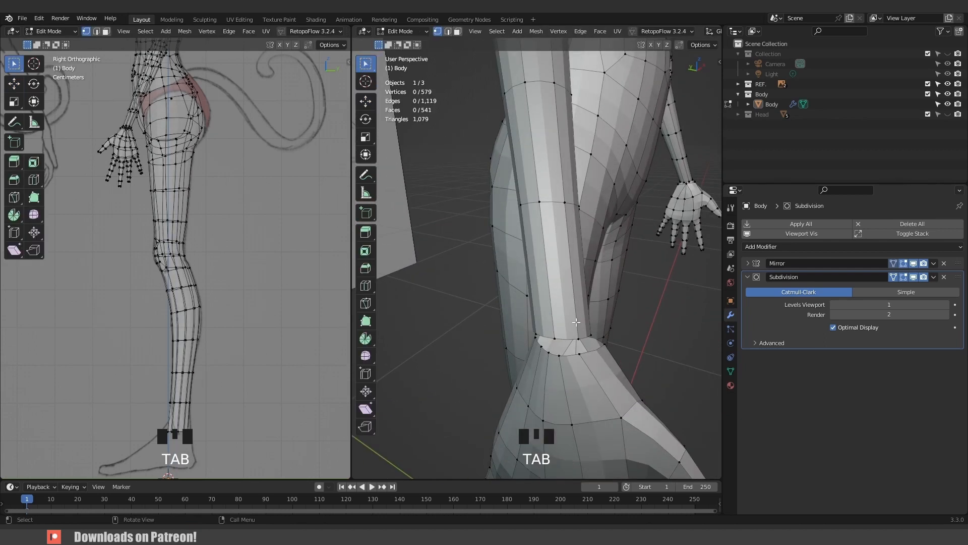
{"action": "middle_click_drag", "start_coordinate": [577, 322], "coordinate": [566, 298]}
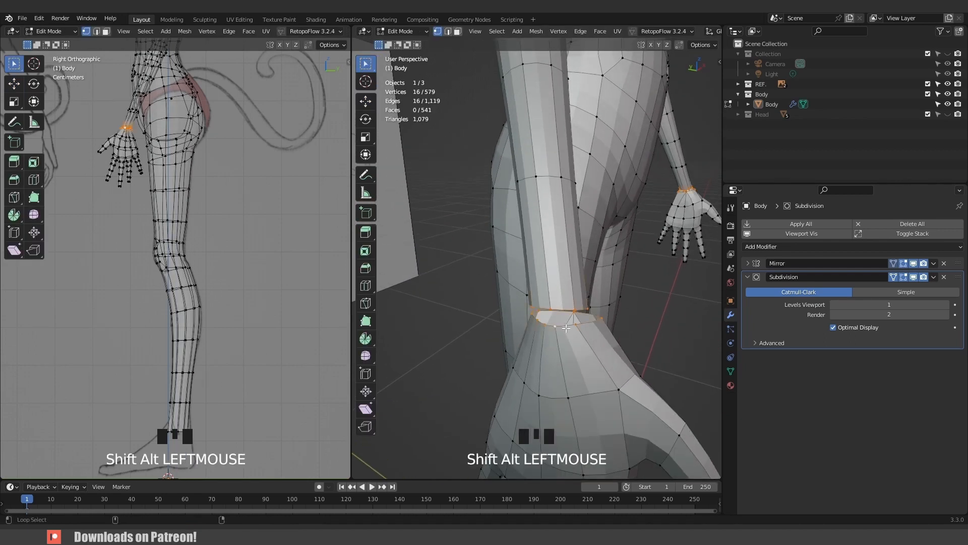
{"action": "key", "text": "ctrl+e"}
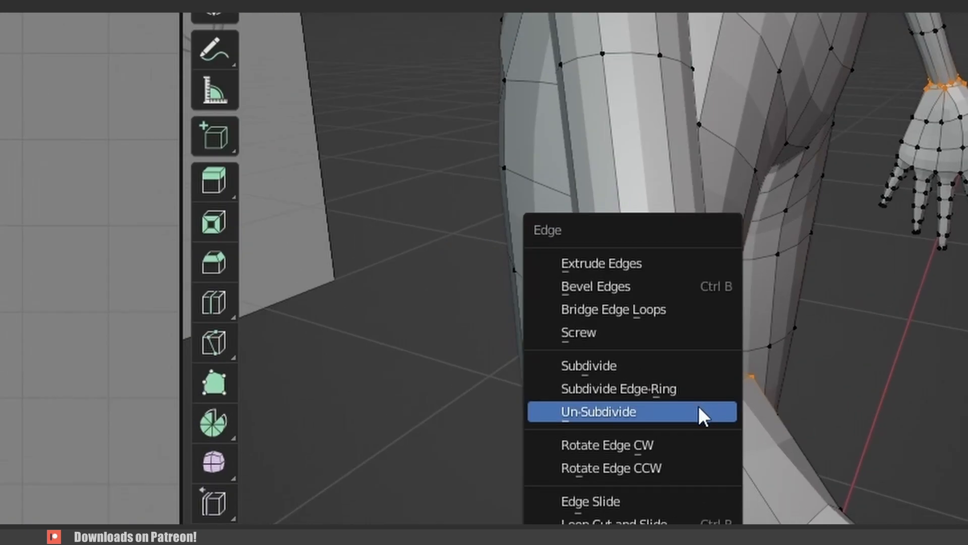
{"action": "left_click", "coordinate": [555, 292]}
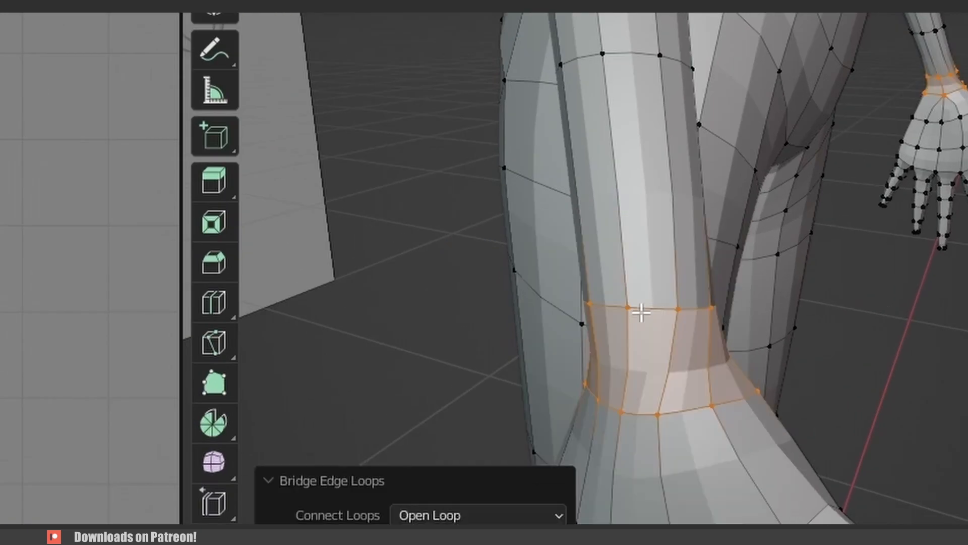
Apply smooth shading to the body in Object Mode and switch it to Sculpt Mode.
{"action": "scroll", "coordinate": [827, 361], "scroll_direction": "down", "scroll_amount": 2}
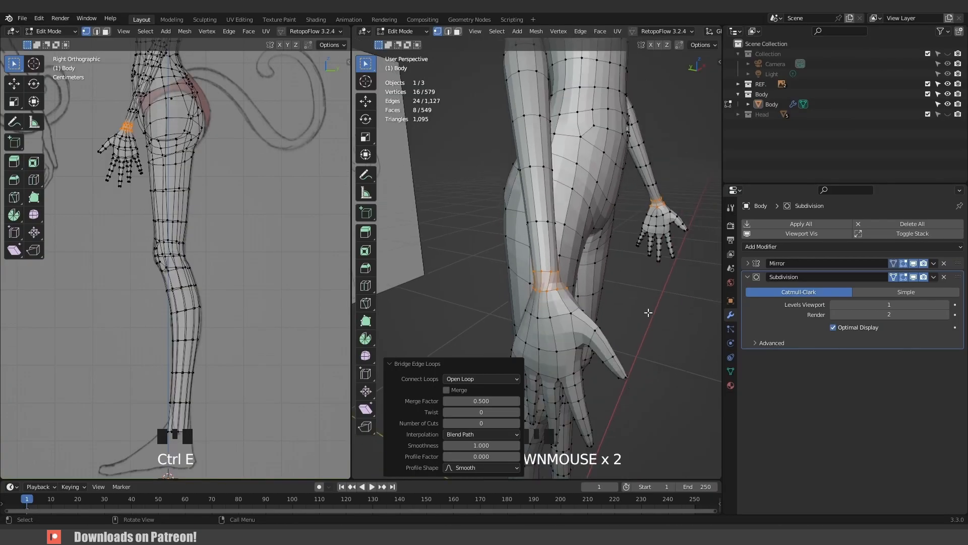
{"action": "mouse_move", "coordinate": [827, 360]}
{"action": "middle_mouse_down"}
{"action": "mouse_move", "coordinate": [505, 323]}
{"action": "mouse_move", "coordinate": [490, 292]}
{"action": "mouse_move", "coordinate": [456, 293]}
{"action": "mouse_move", "coordinate": [560, 212]}
{"action": "middle_mouse_up"}
{"action": "scroll", "coordinate": [497, 298], "scroll_direction": "down", "scroll_amount": 4}
{"action": "key", "text": "Tab"}
{"action": "right_click", "coordinate": [561, 212]}
{"action": "key", "text": "ctrl+Tab"}
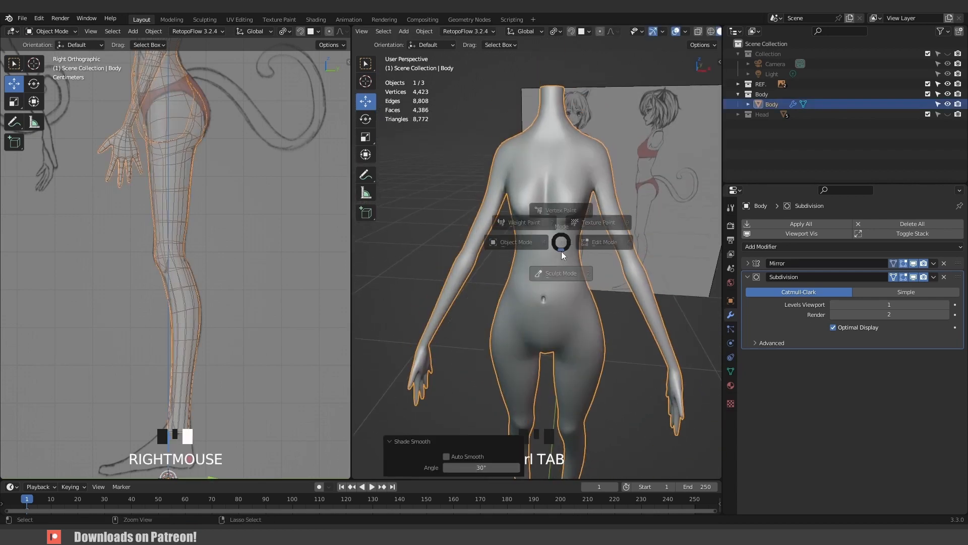
{"action": "left_click", "coordinate": [560, 310]}
Reshape the breast area with the Grab brush at a 112 px radius.
{"action": "mouse_move", "coordinate": [567, 276]}
{"action": "middle_mouse_down"}
{"action": "mouse_move", "coordinate": [577, 205]}
{"action": "mouse_move", "coordinate": [553, 302]}
{"action": "middle_mouse_up"}
{"action": "scroll", "coordinate": [577, 205], "scroll_direction": "up", "scroll_amount": 3}
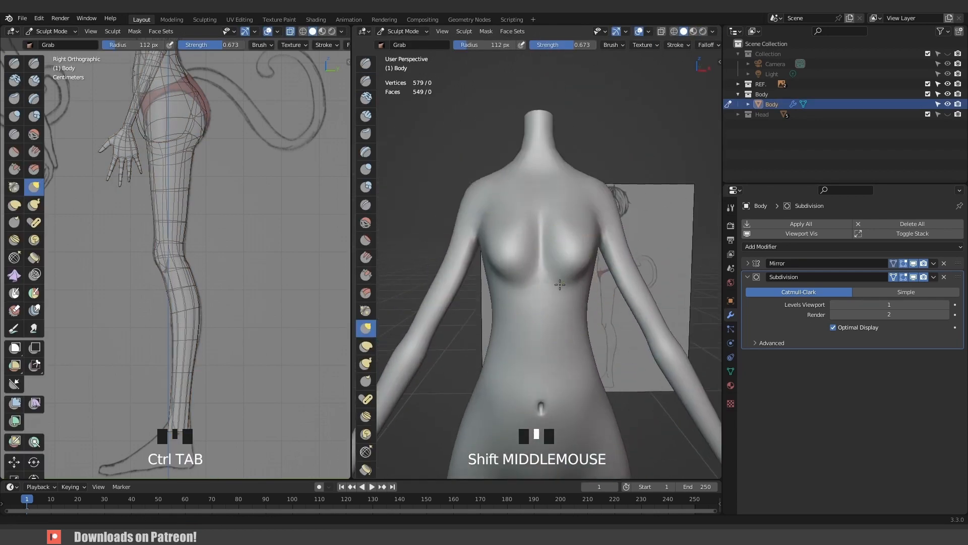
{"action": "left_click_drag", "start_coordinate": [553, 303], "coordinate": [559, 257]}
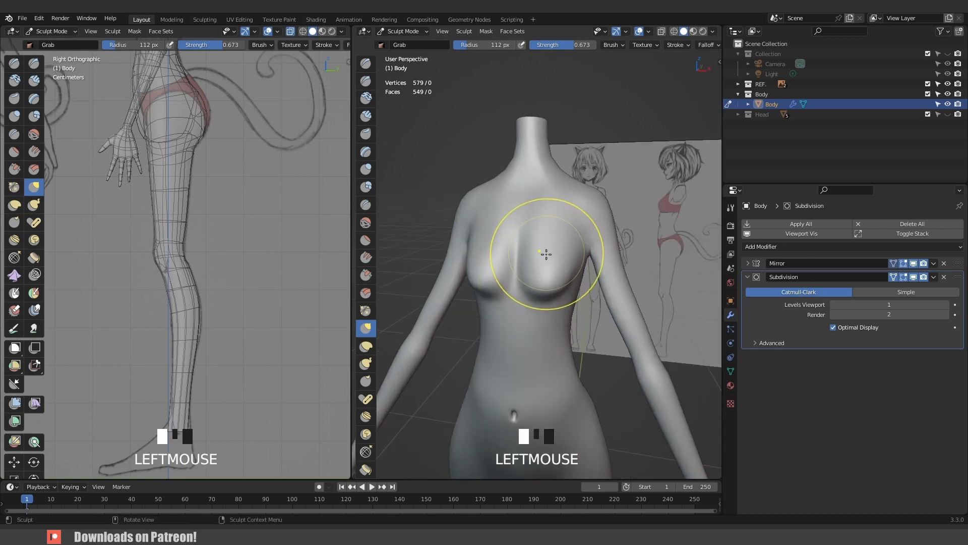
Set the Grab radius to 90 px and adjust the shoulder outline against the front reference.
{"action": "key", "text": "KP_1"}
{"action": "key", "text": "f"}
{"action": "left_click", "coordinate": [600, 203]}
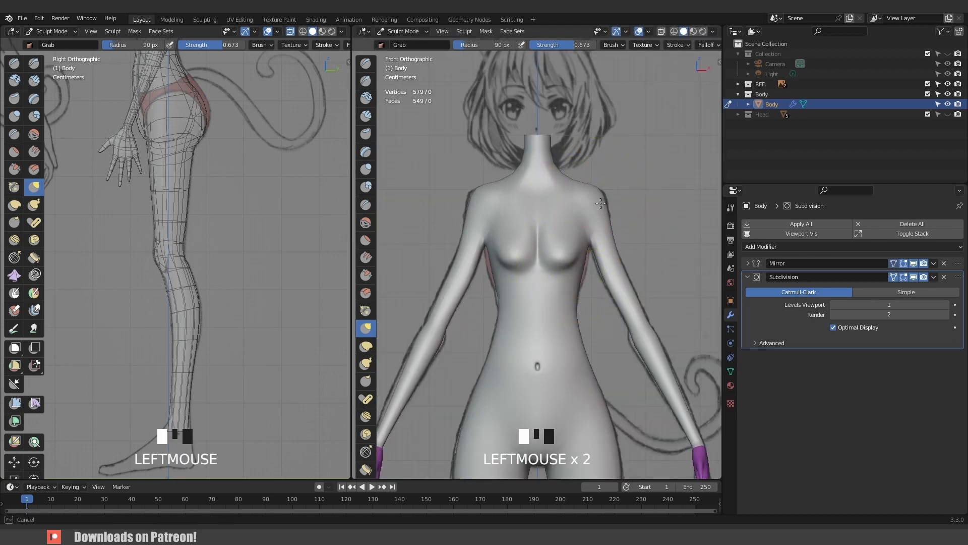
{"action": "left_click", "coordinate": [545, 193]}
Reduce the Grab radius to 60 px, shape the neck base and shoulder line, and smooth the upper chest.
{"action": "mouse_move", "coordinate": [545, 193]}
{"action": "middle_mouse_down"}
{"action": "mouse_move", "coordinate": [493, 216]}
{"action": "mouse_move", "coordinate": [512, 184]}
{"action": "mouse_move", "coordinate": [510, 210]}
{"action": "mouse_move", "coordinate": [563, 183]}
{"action": "mouse_move", "coordinate": [548, 251]}
{"action": "middle_mouse_up"}
{"action": "key", "text": "f"}
{"action": "left_click", "coordinate": [519, 212]}
{"action": "left_click", "coordinate": [510, 210]}
{"action": "left_click", "coordinate": [578, 182]}
{"action": "left_click", "coordinate": [527, 277], "text": "shift"}
{"action": "left_click", "coordinate": [535, 276], "text": "shift"}
{"action": "left_click", "coordinate": [542, 273], "text": "shift"}
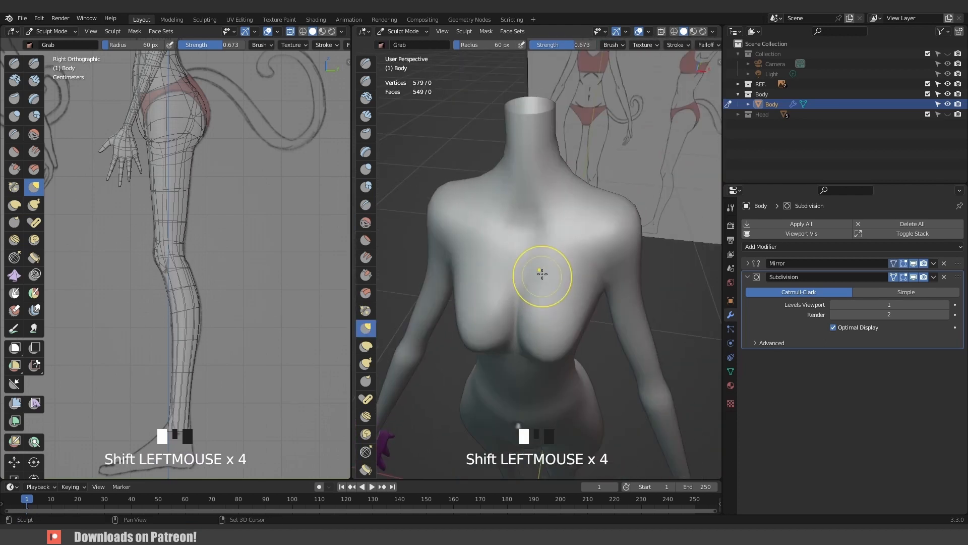
Refine the neck base and the top of the shoulders with more Grab strokes.
{"action": "left_click", "coordinate": [530, 215]}
{"action": "middle_click_drag", "start_coordinate": [530, 215], "coordinate": [629, 299]}
{"action": "left_click", "coordinate": [644, 182]}
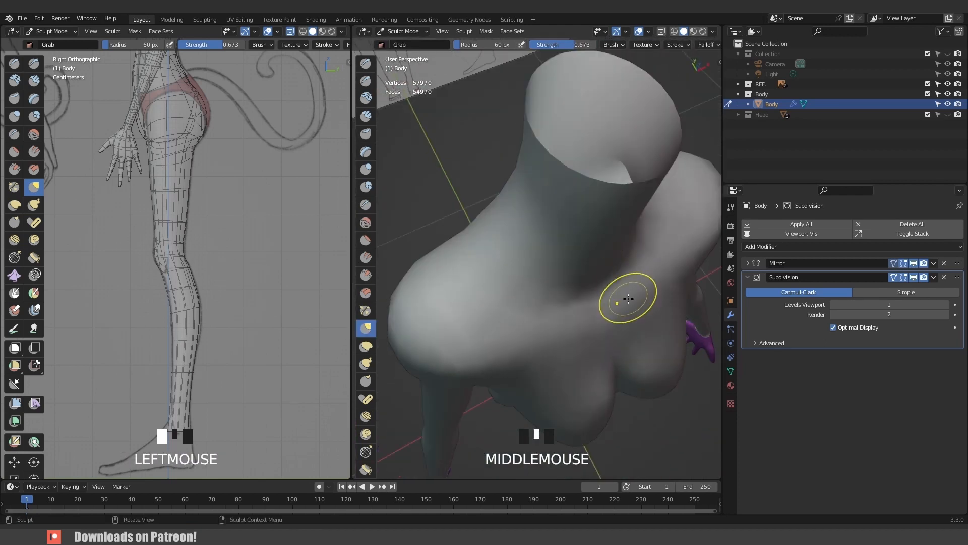
{"action": "scroll", "coordinate": [618, 275], "scroll_direction": "down", "scroll_amount": 4}
{"action": "mouse_move", "coordinate": [635, 226]}
{"action": "middle_mouse_down"}
{"action": "mouse_move", "coordinate": [519, 205]}
{"action": "mouse_move", "coordinate": [504, 231]}
{"action": "mouse_move", "coordinate": [555, 190]}
{"action": "mouse_move", "coordinate": [551, 278]}
{"action": "mouse_move", "coordinate": [560, 259]}
{"action": "middle_mouse_up"}
{"action": "left_click", "coordinate": [504, 231]}
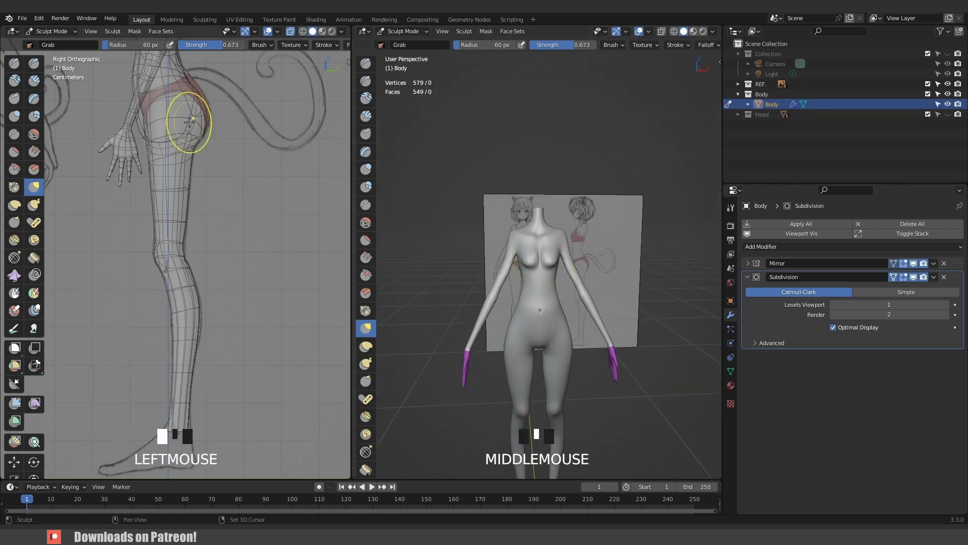
Set the Grab radius to 107 px and fit the chest profile to the side reference.
{"action": "middle_click_drag", "start_coordinate": [190, 121], "coordinate": [252, 368], "text": "shift"}
{"action": "scroll", "coordinate": [242, 267], "scroll_direction": "up", "scroll_amount": 5}
{"action": "key", "text": "f"}
{"action": "left_click", "coordinate": [256, 267]}
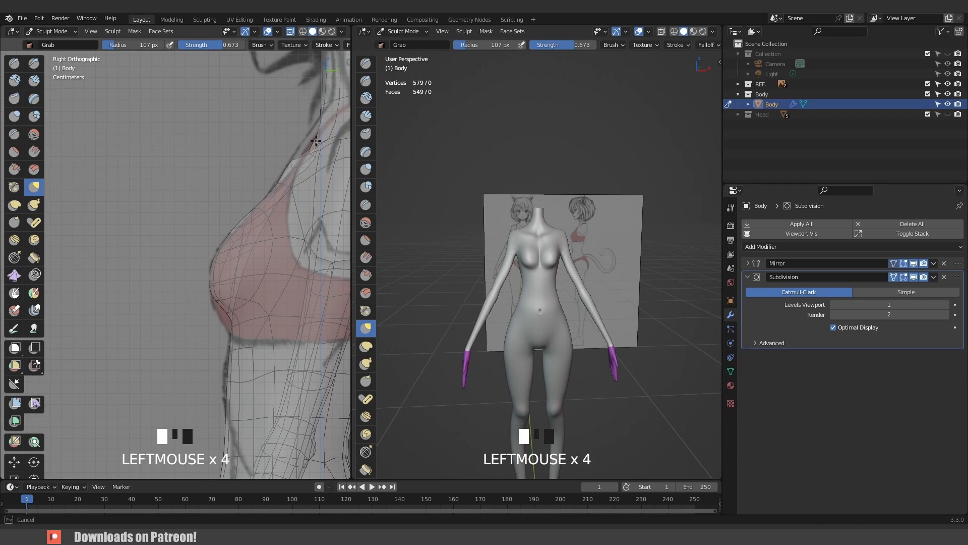
Reshape and smooth the breast, and adjust its underside in the side view.
{"action": "scroll", "coordinate": [592, 283], "scroll_direction": "up", "scroll_amount": 5}
{"action": "middle_click_drag", "start_coordinate": [560, 247], "coordinate": [529, 285]}
{"action": "left_click", "coordinate": [495, 274]}
{"action": "left_click", "coordinate": [566, 291], "text": "shift"}
{"action": "left_click", "coordinate": [230, 320]}
Pull the outer side of the breast outward with the Grab brush.
{"action": "key", "text": "KP_1"}
{"action": "scroll", "coordinate": [529, 287], "scroll_direction": "up", "scroll_amount": 2}
{"action": "middle_click_drag", "start_coordinate": [584, 229], "coordinate": [612, 298]}
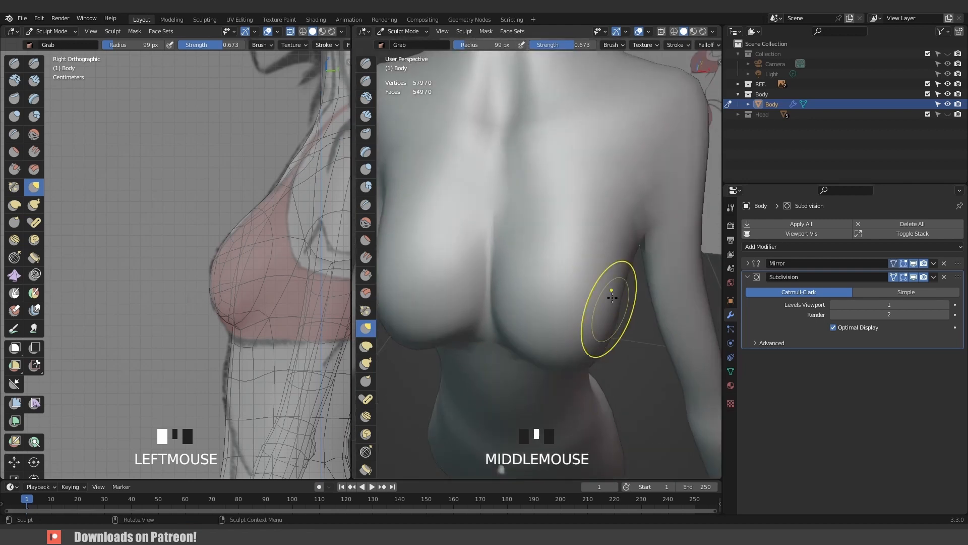
{"action": "scroll", "coordinate": [640, 222], "scroll_direction": "down", "scroll_amount": 5}
{"action": "left_click_drag", "start_coordinate": [568, 255], "coordinate": [585, 255]}
Reduce the Grab radius to 75 px, undo the first stroke, and reshape the transition between breast and armpit.
{"action": "key", "text": "f"}
{"action": "left_click", "coordinate": [623, 259]}
{"action": "middle_click_drag", "start_coordinate": [572, 254], "coordinate": [510, 260]}
{"action": "left_click_drag", "start_coordinate": [524, 263], "coordinate": [532, 266]}
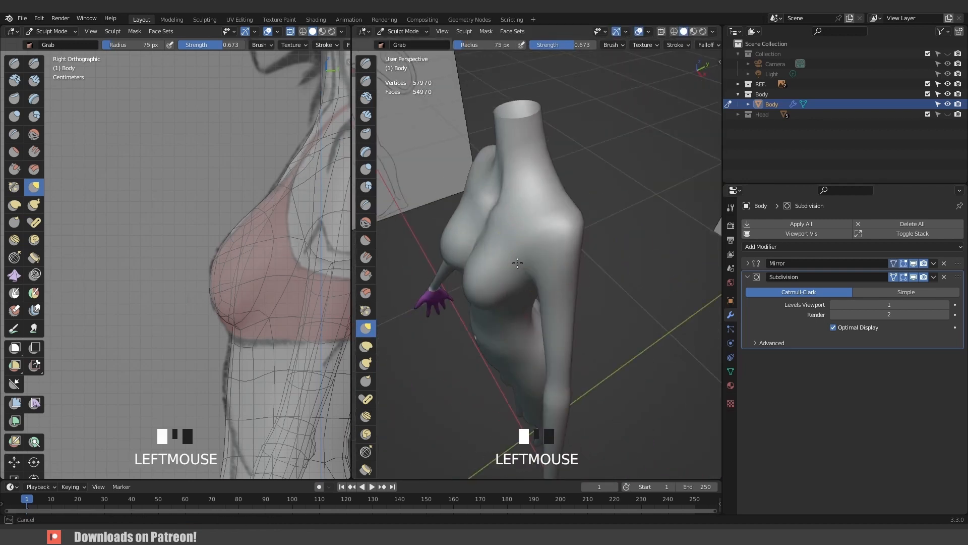
{"action": "key", "text": "ctrl+z"}
{"action": "mouse_move", "coordinate": [532, 266]}
{"action": "middle_mouse_down"}
{"action": "mouse_move", "coordinate": [499, 236]}
{"action": "mouse_move", "coordinate": [576, 228]}
{"action": "middle_mouse_up"}
{"action": "left_click", "coordinate": [499, 236]}
{"action": "left_click_drag", "start_coordinate": [554, 237], "coordinate": [550, 239]}
Refine the upper breast and chest contour with Grab strokes from several angles.
{"action": "middle_click_drag", "start_coordinate": [524, 242], "coordinate": [559, 251]}
{"action": "left_click_drag", "start_coordinate": [557, 251], "coordinate": [525, 229]}
{"action": "middle_click_drag", "start_coordinate": [525, 229], "coordinate": [538, 265]}
{"action": "left_click_drag", "start_coordinate": [542, 237], "coordinate": [551, 218]}
{"action": "middle_click_drag", "start_coordinate": [515, 219], "coordinate": [570, 219]}
Smooth the upper chest and the front surface of the breast.
{"action": "mouse_move", "coordinate": [529, 227]}
{"action": "left_mouse_down", "text": "shift"}
{"action": "mouse_move", "coordinate": [530, 218]}
{"action": "mouse_move", "coordinate": [536, 224]}
{"action": "left_mouse_up", "text": "shift"}
{"action": "middle_click_drag", "start_coordinate": [590, 232], "coordinate": [501, 261]}
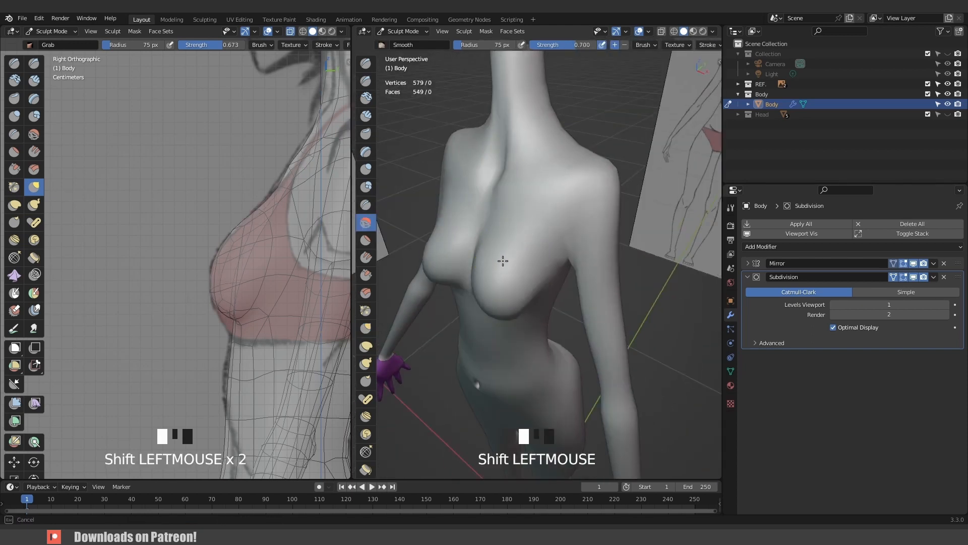
{"action": "left_click_drag", "start_coordinate": [501, 262], "coordinate": [503, 252], "text": "shift"}
Enlarge the Grab radius to 156 px and adjust the front chest profile in the side view.
{"action": "middle_click_drag", "start_coordinate": [503, 252], "coordinate": [564, 252]}
{"action": "key", "text": "f"}
{"action": "left_click", "coordinate": [337, 221]}
{"action": "left_click_drag", "start_coordinate": [257, 221], "coordinate": [247, 217]}
Leave Sculpt Mode to examine the overall shape of the body and arms, and return to Sculpt Mode.
{"action": "key", "text": "ctrl+Tab"}
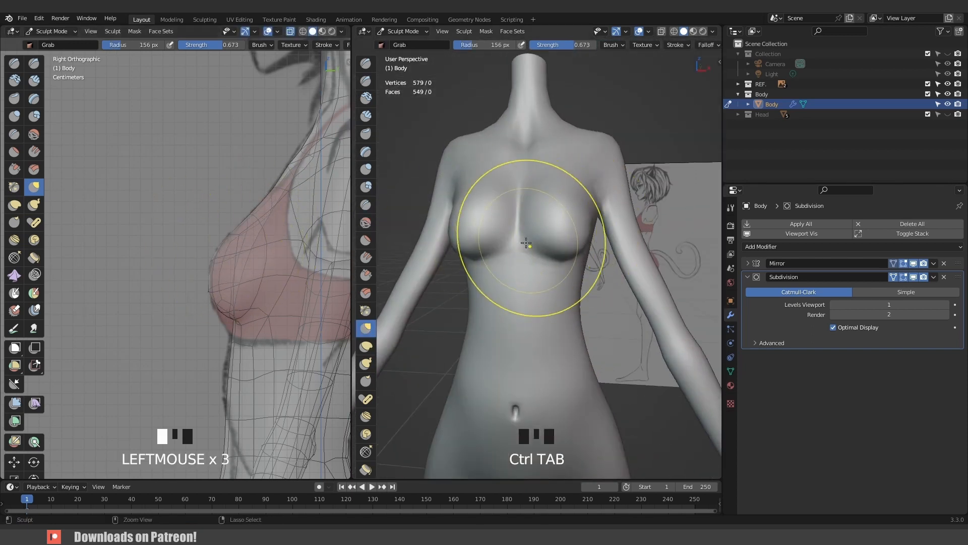
{"action": "left_click", "coordinate": [479, 295]}
{"action": "scroll", "coordinate": [565, 225], "scroll_direction": "down", "scroll_amount": 3}
{"action": "mouse_move", "coordinate": [565, 225]}
{"action": "middle_mouse_down"}
{"action": "mouse_move", "coordinate": [601, 278]}
{"action": "mouse_move", "coordinate": [510, 277]}
{"action": "mouse_move", "coordinate": [521, 289]}
{"action": "mouse_move", "coordinate": [598, 259]}
{"action": "mouse_move", "coordinate": [484, 282]}
{"action": "mouse_move", "coordinate": [454, 271]}
{"action": "mouse_move", "coordinate": [523, 325]}
{"action": "mouse_move", "coordinate": [550, 293]}
{"action": "mouse_move", "coordinate": [530, 283]}
{"action": "mouse_move", "coordinate": [571, 233]}
{"action": "mouse_move", "coordinate": [556, 282]}
{"action": "mouse_move", "coordinate": [530, 206]}
{"action": "mouse_move", "coordinate": [511, 221]}
{"action": "mouse_move", "coordinate": [558, 255]}
{"action": "mouse_move", "coordinate": [510, 298]}
{"action": "mouse_move", "coordinate": [471, 236]}
{"action": "middle_mouse_up"}
{"action": "scroll", "coordinate": [509, 278], "scroll_direction": "down", "scroll_amount": 2}
{"action": "scroll", "coordinate": [520, 289], "scroll_direction": "up", "scroll_amount": 2}
{"action": "scroll", "coordinate": [598, 258], "scroll_direction": "up", "scroll_amount": 2}
{"action": "left_click", "coordinate": [569, 304]}
{"action": "key", "text": "ctrl+Tab"}
{"action": "left_click", "coordinate": [569, 304]}
Set the Grab radius to 79 px, undo the first elbow stroke, and reshape the elbow in the right view.
{"action": "key", "text": "f"}
{"action": "left_click", "coordinate": [569, 291]}
{"action": "key", "text": "ctrl+z"}
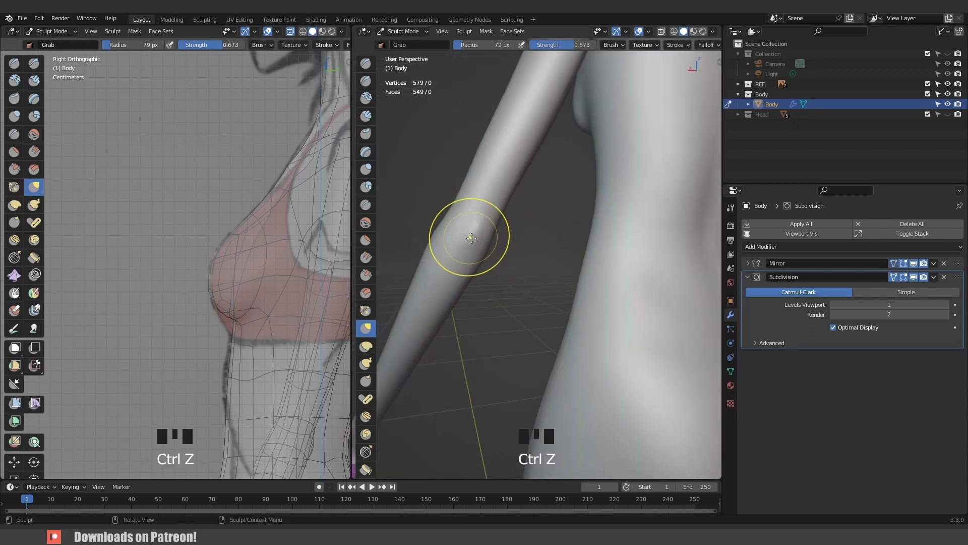
{"action": "key", "text": "KP_3"}
{"action": "key", "text": "KP_Decimal"}
{"action": "left_click", "coordinate": [533, 276]}
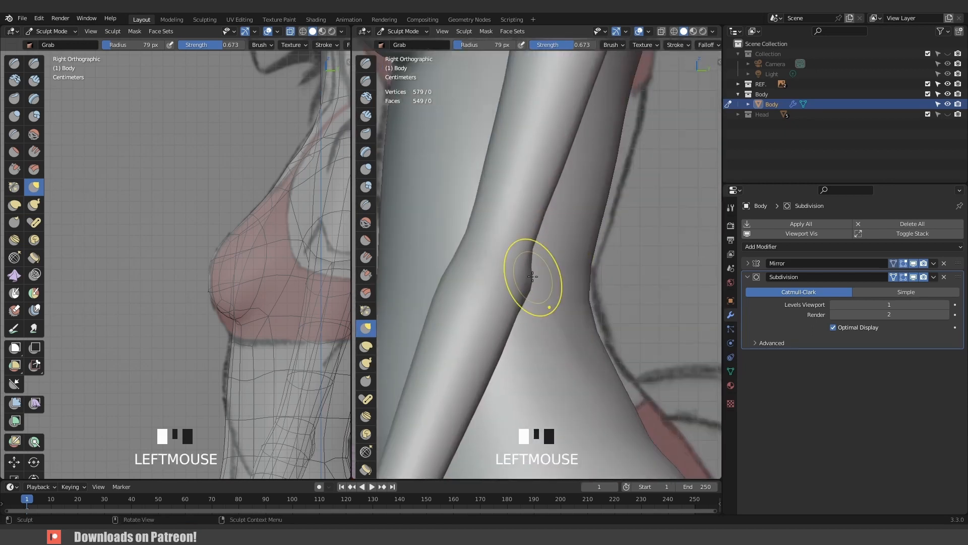
{"action": "left_click", "coordinate": [463, 246]}
Choose the Inflate/Deflate brush, undo the first inflating stroke near the elbow, and deflate that area.
{"action": "scroll", "coordinate": [558, 277], "scroll_direction": "down", "scroll_amount": 4}
{"action": "left_click", "coordinate": [366, 169]}
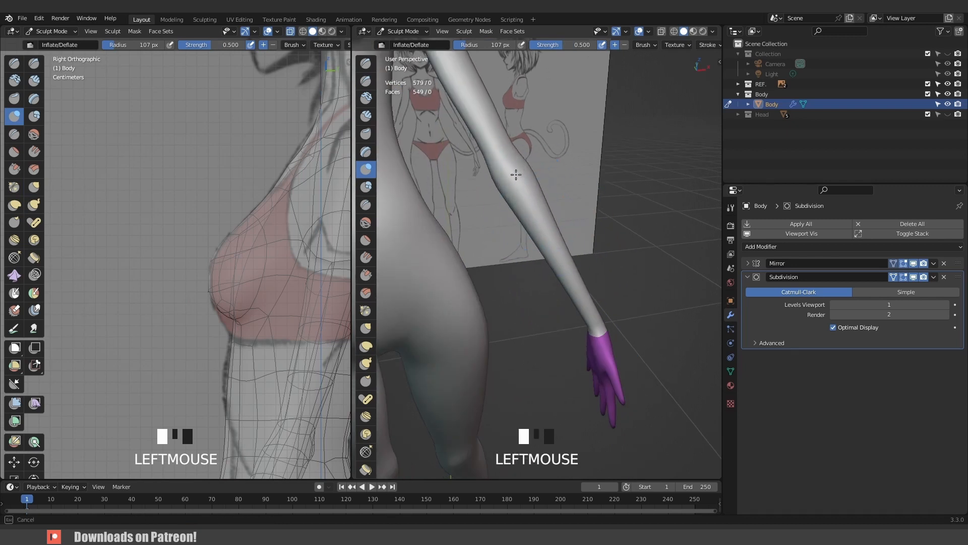
{"action": "left_click_drag", "start_coordinate": [539, 186], "coordinate": [540, 202]}
{"action": "scroll", "coordinate": [540, 218], "scroll_direction": "down", "scroll_amount": 3}
{"action": "scroll", "coordinate": [564, 194], "scroll_direction": "up", "scroll_amount": 5}
{"action": "key", "text": "ctrl+z"}
{"action": "mouse_move", "coordinate": [565, 195]}
{"action": "middle_mouse_down"}
{"action": "mouse_move", "coordinate": [544, 197]}
{"action": "mouse_move", "coordinate": [599, 212]}
{"action": "mouse_move", "coordinate": [595, 242]}
{"action": "mouse_move", "coordinate": [561, 285]}
{"action": "mouse_move", "coordinate": [557, 278]}
{"action": "middle_mouse_up"}
{"action": "left_click", "coordinate": [545, 197], "text": "ctrl"}
{"action": "left_click", "coordinate": [545, 197], "text": "ctrl"}
Resize the Inflate/Deflate brush and apply further strokes along the arm.
{"action": "scroll", "coordinate": [595, 242], "scroll_direction": "up", "scroll_amount": 3}
{"action": "key", "text": "f"}
{"action": "left_click", "coordinate": [598, 273]}
{"action": "left_click", "coordinate": [598, 273]}
{"action": "left_click", "coordinate": [540, 167]}
{"action": "mouse_move", "coordinate": [540, 176]}
{"action": "middle_mouse_down"}
{"action": "mouse_move", "coordinate": [543, 217]}
{"action": "mouse_move", "coordinate": [560, 161]}
{"action": "middle_mouse_up"}
{"action": "left_click", "coordinate": [550, 173]}
Choose the Grab brush with a 107 px radius and reshape the shoulder and upper arm in the front view.
{"action": "key", "text": "g"}
{"action": "key", "text": "f"}
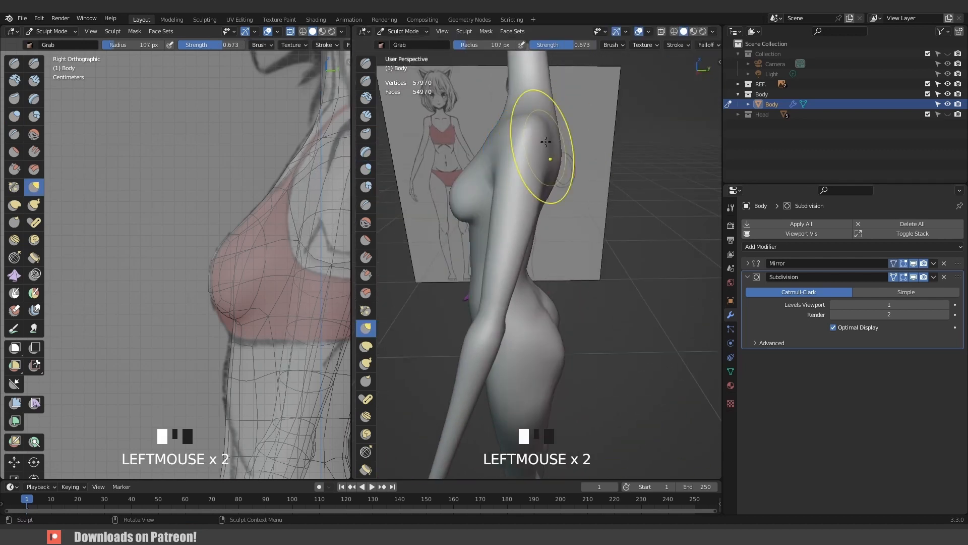
{"action": "key", "text": "KP_1"}
{"action": "left_click", "coordinate": [573, 131]}
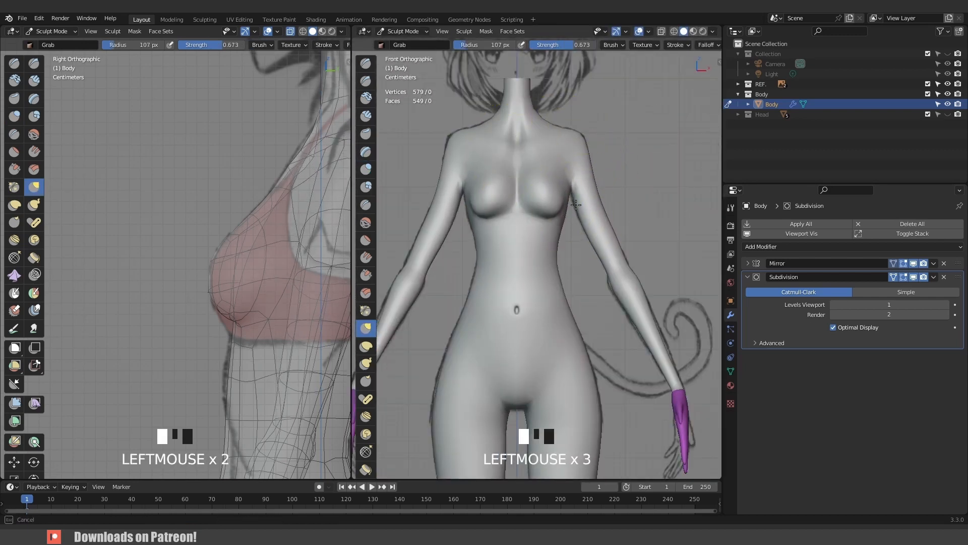
{"action": "scroll", "coordinate": [575, 204], "scroll_direction": "up", "scroll_amount": 4}
{"action": "middle_click_drag", "start_coordinate": [576, 204], "coordinate": [585, 234], "text": "shift"}
{"action": "mouse_move", "coordinate": [629, 202]}
{"action": "middle_mouse_down", "text": "shift"}
{"action": "mouse_move", "coordinate": [554, 162]}
{"action": "mouse_move", "coordinate": [575, 262]}
{"action": "mouse_move", "coordinate": [555, 275]}
{"action": "middle_mouse_up", "text": "shift"}
Choose the Crease brush, set its radius to 56 px, and apply inverted strokes along the groin and hip.
{"action": "double_click", "coordinate": [367, 168]}
{"action": "scroll", "coordinate": [566, 144], "scroll_direction": "down", "scroll_amount": 5}
{"action": "scroll", "coordinate": [551, 285], "scroll_direction": "up", "scroll_amount": 5}
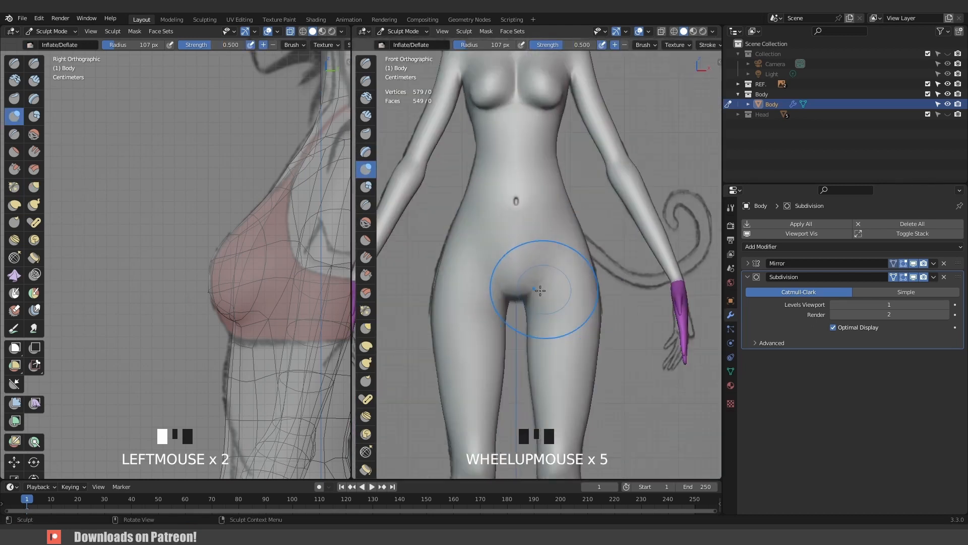
{"action": "key", "text": "g"}
{"action": "left_click", "coordinate": [366, 205]}
{"action": "key", "text": "f"}
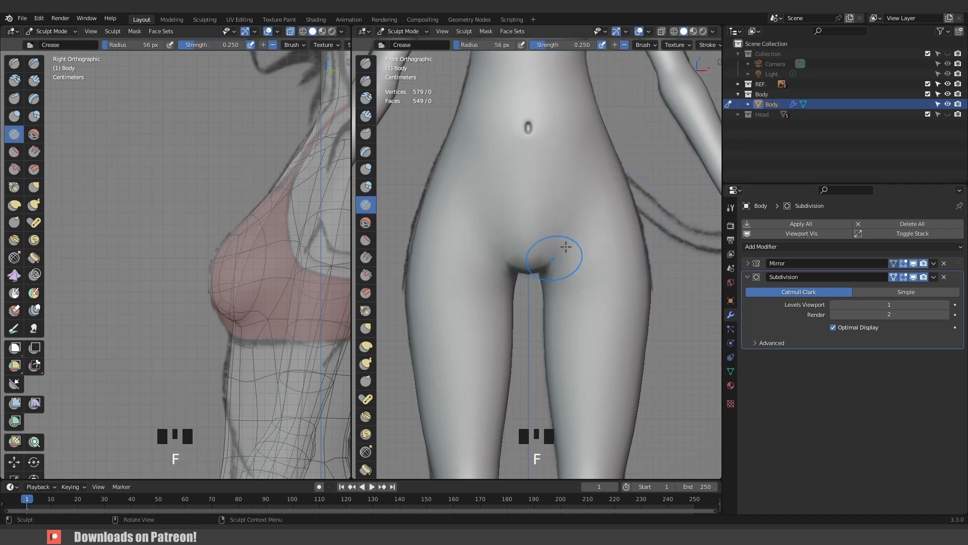
{"action": "middle_click_drag", "start_coordinate": [605, 207], "coordinate": [569, 254]}
{"action": "left_click_drag", "start_coordinate": [570, 257], "coordinate": [573, 324], "text": "ctrl"}
{"action": "middle_click_drag", "start_coordinate": [573, 324], "coordinate": [567, 250], "text": "shift"}
{"action": "left_click_drag", "start_coordinate": [578, 181], "coordinate": [572, 195], "text": "ctrl"}
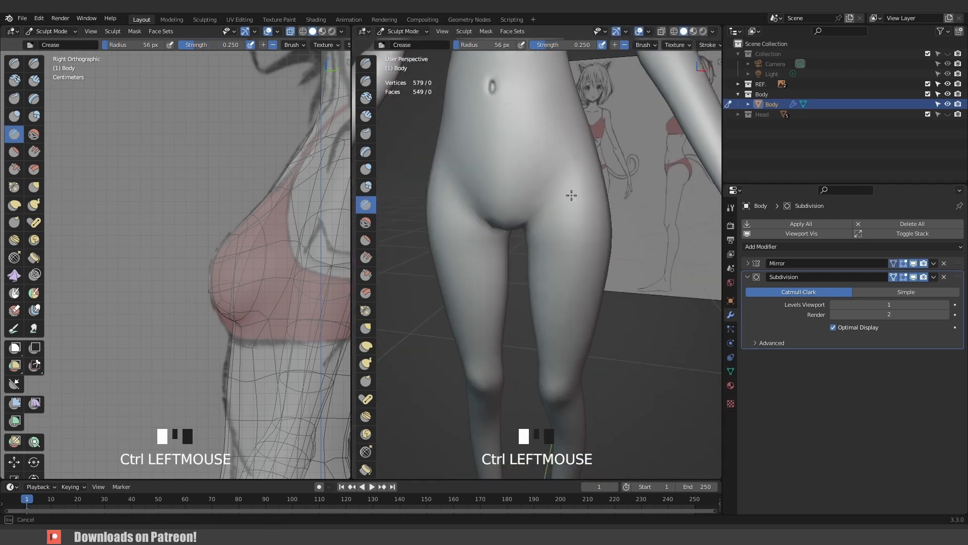
{"action": "scroll", "coordinate": [556, 276], "scroll_direction": "down", "scroll_amount": 4}
{"action": "mouse_move", "coordinate": [557, 277]}
{"action": "middle_mouse_down"}
{"action": "mouse_move", "coordinate": [529, 210]}
{"action": "mouse_move", "coordinate": [558, 216]}
{"action": "middle_mouse_up"}
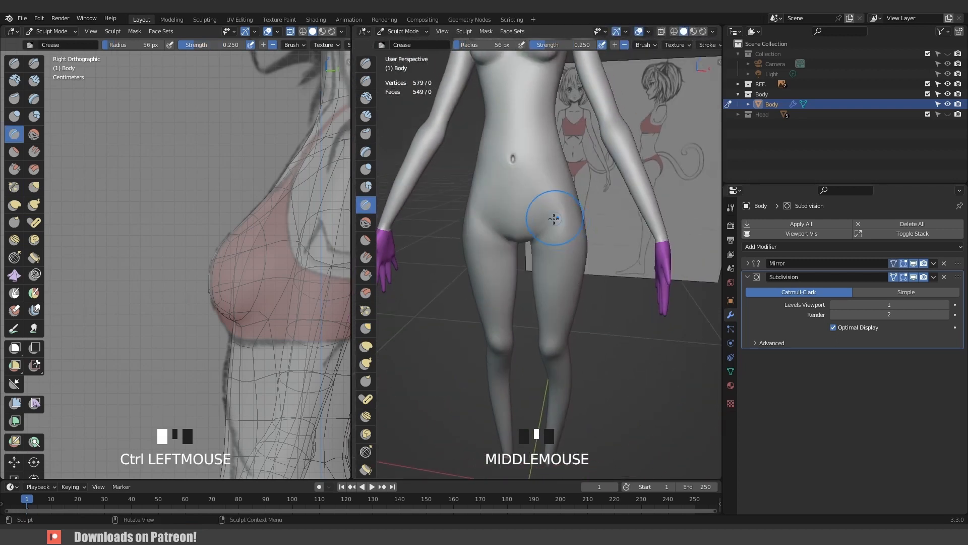
Choose the Grab brush with a 101 px radius, then reshape and smooth the hip and upper thigh.
{"action": "scroll", "coordinate": [586, 216], "scroll_direction": "up", "scroll_amount": 4}
{"action": "key", "text": "g"}
{"action": "key", "text": "f"}
{"action": "left_click_drag", "start_coordinate": [591, 186], "coordinate": [582, 184]}
{"action": "mouse_move", "coordinate": [582, 207]}
{"action": "middle_mouse_down"}
{"action": "mouse_move", "coordinate": [554, 182]}
{"action": "mouse_move", "coordinate": [535, 187]}
{"action": "middle_mouse_up"}
{"action": "left_click_drag", "start_coordinate": [564, 200], "coordinate": [564, 197], "text": "shift"}
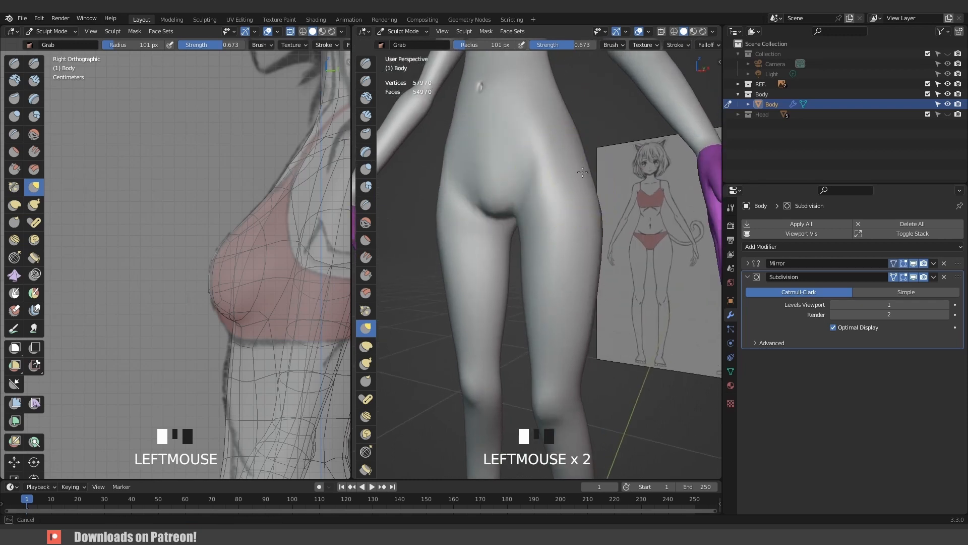
{"action": "middle_click_drag", "start_coordinate": [583, 172], "coordinate": [586, 206]}
{"action": "left_click", "coordinate": [580, 154]}
{"action": "left_click", "coordinate": [586, 206]}
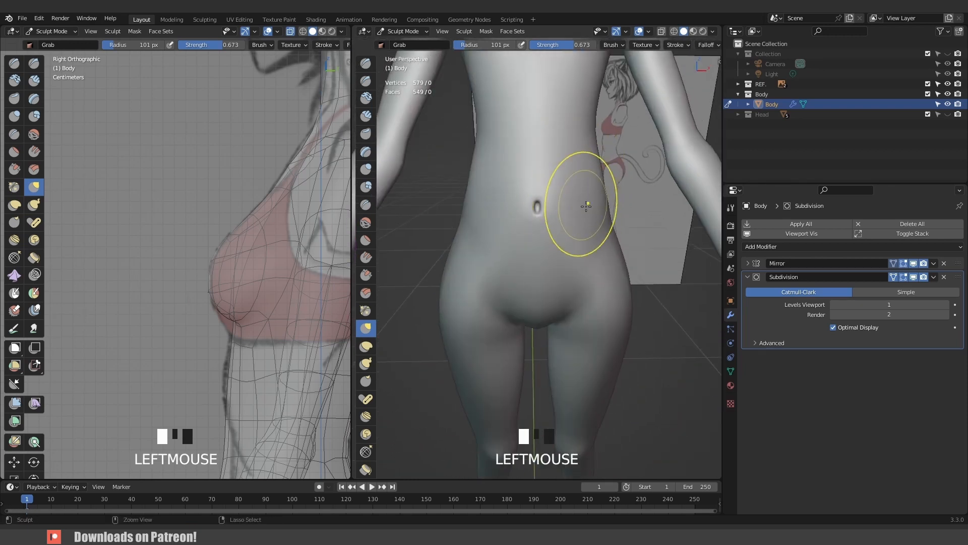
Adjust the waist and hips with the Grab brush in perspective and front views, enlarging its radius to 135 px.
{"action": "middle_click_drag", "start_coordinate": [573, 169], "coordinate": [459, 271]}
{"action": "left_click", "coordinate": [553, 273]}
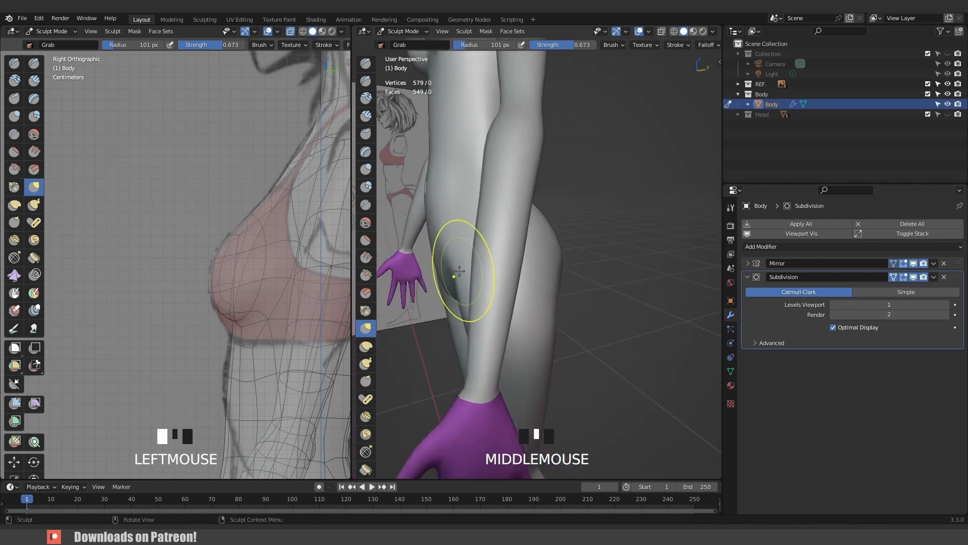
{"action": "middle_click_drag", "start_coordinate": [453, 234], "coordinate": [562, 238]}
{"action": "key", "text": "KP_1"}
{"action": "scroll", "coordinate": [500, 212], "scroll_direction": "up", "scroll_amount": 3}
{"action": "left_click", "coordinate": [549, 278]}
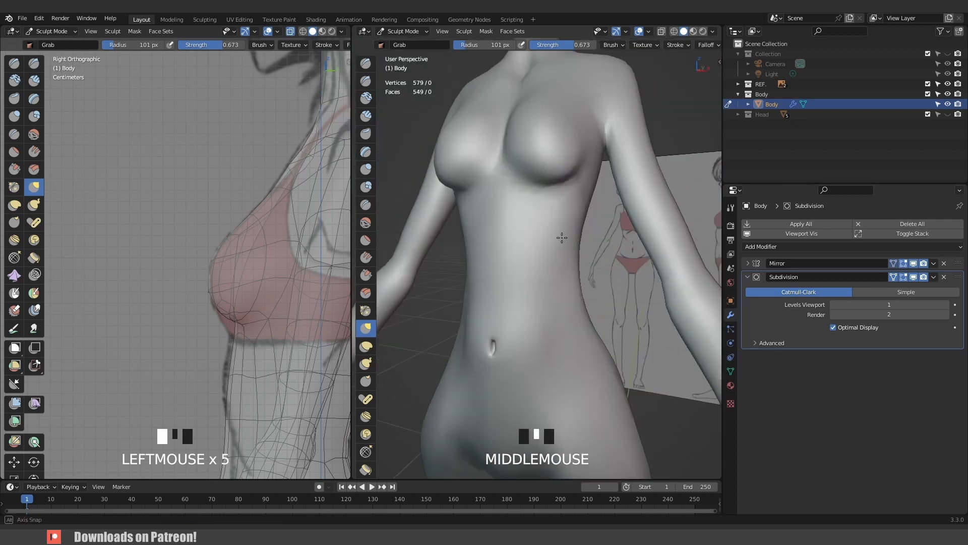
{"action": "key", "text": "KP_1"}
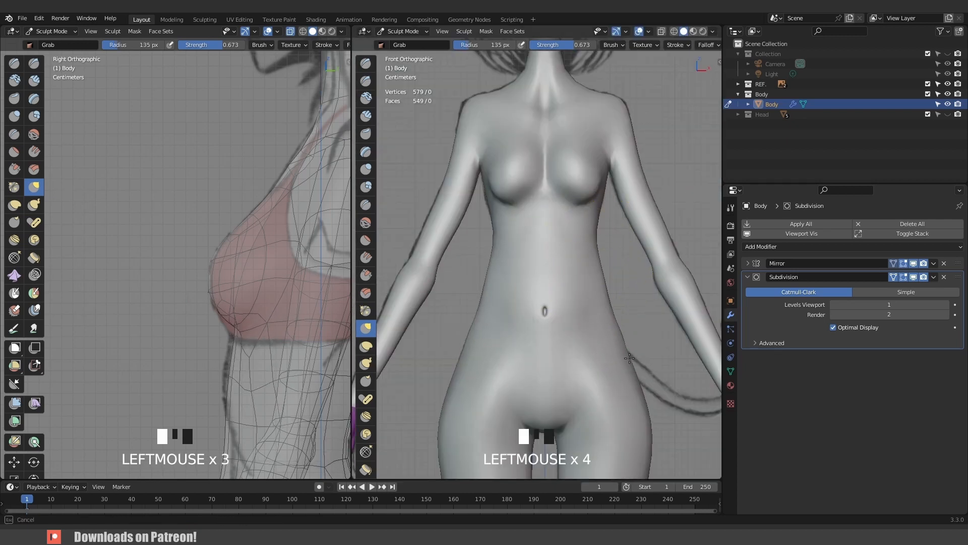
{"action": "middle_click_drag", "start_coordinate": [629, 358], "coordinate": [529, 281], "text": "shift"}
{"action": "scroll", "coordinate": [569, 235], "scroll_direction": "up", "scroll_amount": 2}
Choose the Inflate/Deflate brush with a 94 px radius, apply strokes around the lower back and buttocks, and undo the latest strokes.
{"action": "mouse_move", "coordinate": [560, 205]}
{"action": "middle_mouse_down"}
{"action": "mouse_move", "coordinate": [479, 261]}
{"action": "mouse_move", "coordinate": [483, 225]}
{"action": "middle_mouse_up"}
{"action": "key", "text": "i"}
{"action": "key", "text": "f"}
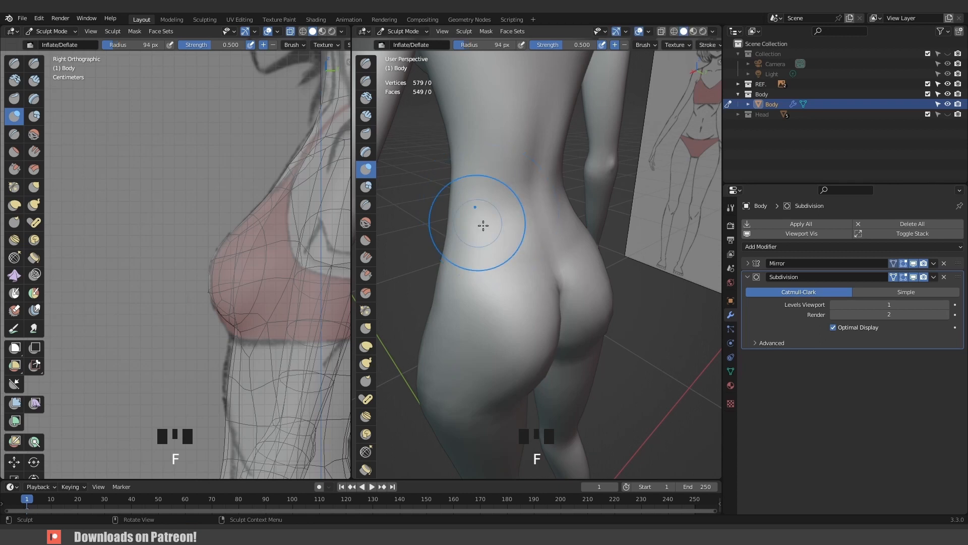
{"action": "left_click", "coordinate": [480, 281]}
{"action": "middle_click_drag", "start_coordinate": [481, 281], "coordinate": [618, 270]}
{"action": "left_click", "coordinate": [484, 223]}
{"action": "middle_click_drag", "start_coordinate": [485, 222], "coordinate": [524, 242]}
{"action": "left_click_drag", "start_coordinate": [509, 325], "coordinate": [511, 337]}
{"action": "scroll", "coordinate": [511, 336], "scroll_direction": "down", "scroll_amount": 6}
{"action": "middle_click_drag", "start_coordinate": [540, 283], "coordinate": [568, 281]}
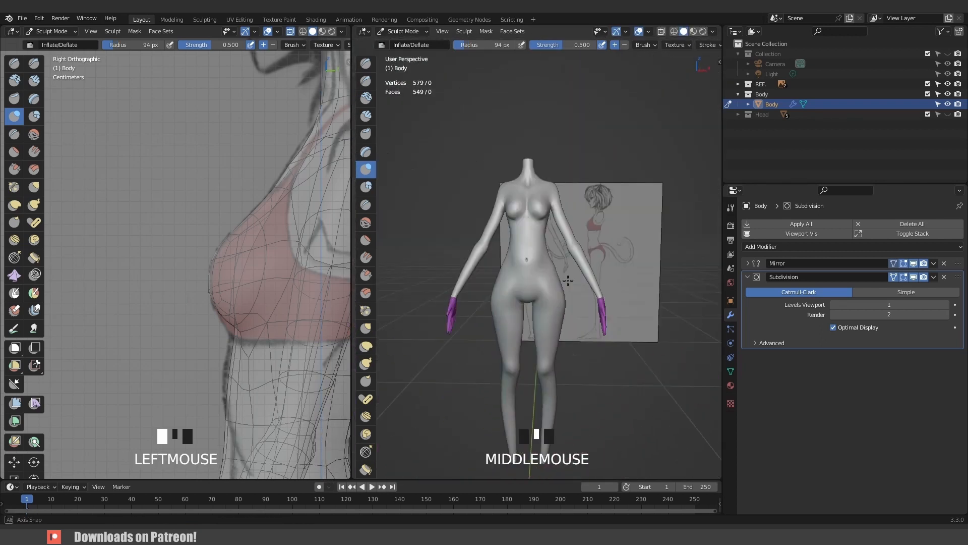
{"action": "key", "text": "ctrl+z"}
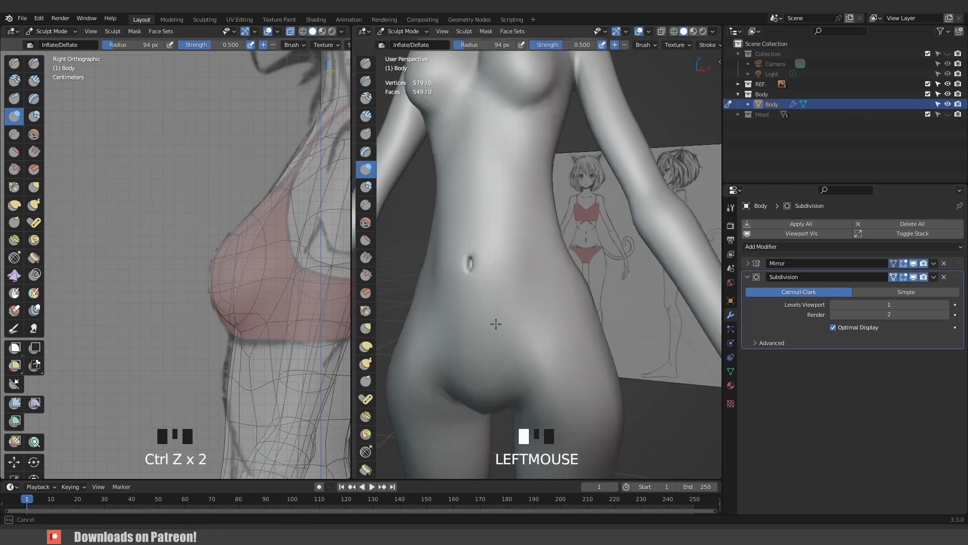
Try an Inflate/Deflate stroke on the lower belly and undo it.
{"action": "left_click_drag", "start_coordinate": [495, 323], "coordinate": [504, 322]}
{"action": "scroll", "coordinate": [505, 323], "scroll_direction": "down", "scroll_amount": 4}
{"action": "mouse_move", "coordinate": [525, 318]}
{"action": "middle_mouse_down"}
{"action": "mouse_move", "coordinate": [575, 317]}
{"action": "mouse_move", "coordinate": [534, 319]}
{"action": "mouse_move", "coordinate": [546, 331]}
{"action": "mouse_move", "coordinate": [530, 325]}
{"action": "mouse_move", "coordinate": [529, 255]}
{"action": "middle_mouse_up"}
{"action": "key", "text": "ctrl+z"}
Choose the Grab brush with a 110 px radius and adjust the waist and hip outline in the front view.
{"action": "scroll", "coordinate": [546, 331], "scroll_direction": "up", "scroll_amount": 2}
{"action": "key", "text": "g"}
{"action": "left_click", "coordinate": [576, 265]}
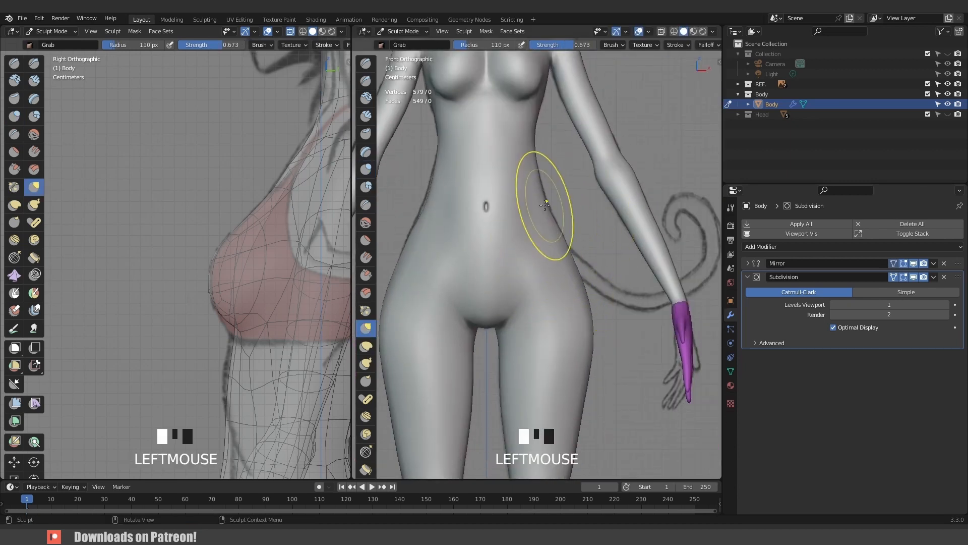
Try a smoothing stroke around the hips and undo it.
{"action": "middle_click_drag", "start_coordinate": [591, 334], "coordinate": [497, 309]}
{"action": "scroll", "coordinate": [497, 309], "scroll_direction": "up", "scroll_amount": 3}
{"action": "left_click_drag", "start_coordinate": [497, 310], "coordinate": [500, 318], "text": "shift"}
{"action": "mouse_move", "coordinate": [499, 318]}
{"action": "middle_mouse_down"}
{"action": "mouse_move", "coordinate": [404, 313]}
{"action": "mouse_move", "coordinate": [593, 303]}
{"action": "mouse_move", "coordinate": [540, 222]}
{"action": "middle_mouse_up"}
{"action": "scroll", "coordinate": [404, 313], "scroll_direction": "down", "scroll_amount": 3}
{"action": "key", "text": "ctrl+z"}
Apply Inflate/Deflate strokes to the calf and knee in the front and right views, and undo the last two.
{"action": "key", "text": "KP_1"}
{"action": "scroll", "coordinate": [540, 192], "scroll_direction": "up", "scroll_amount": 2}
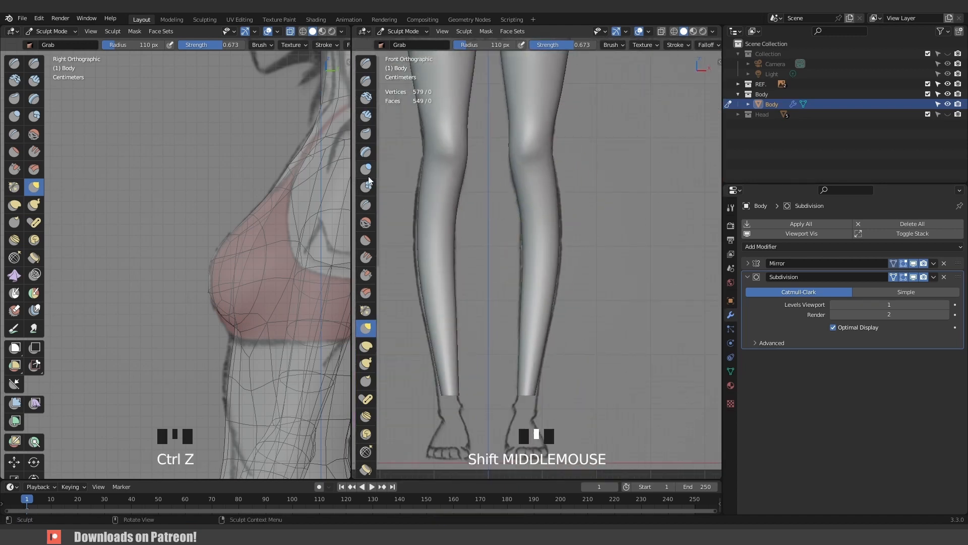
{"action": "left_click", "coordinate": [366, 170]}
{"action": "left_click_drag", "start_coordinate": [543, 243], "coordinate": [542, 282]}
{"action": "middle_click_drag", "start_coordinate": [561, 220], "coordinate": [562, 336], "text": "shift"}
{"action": "left_click", "coordinate": [525, 212]}
{"action": "key", "text": "KP_3"}
{"action": "left_click_drag", "start_coordinate": [490, 216], "coordinate": [486, 236]}
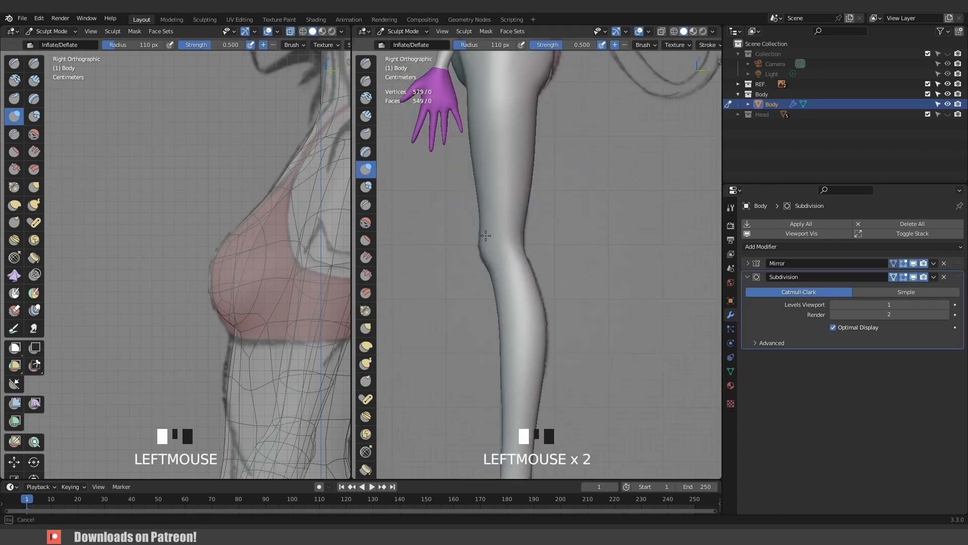
{"action": "scroll", "coordinate": [536, 289], "scroll_direction": "down", "scroll_amount": 2}
{"action": "mouse_move", "coordinate": [536, 288]}
{"action": "middle_mouse_down"}
{"action": "mouse_move", "coordinate": [530, 252]}
{"action": "mouse_move", "coordinate": [608, 244]}
{"action": "mouse_move", "coordinate": [565, 242]}
{"action": "mouse_move", "coordinate": [555, 212]}
{"action": "mouse_move", "coordinate": [580, 217]}
{"action": "mouse_move", "coordinate": [529, 170]}
{"action": "mouse_move", "coordinate": [565, 223]}
{"action": "mouse_move", "coordinate": [575, 353]}
{"action": "middle_mouse_up"}
{"action": "key", "text": "ctrl+z"}
{"action": "key", "text": "ctrl+z"}
Choose the Grab brush, set its radius to 136 px, and reshape the side of the chest near the armpit.
{"action": "scroll", "coordinate": [529, 169], "scroll_direction": "up", "scroll_amount": 3}
{"action": "key", "text": "g"}
{"action": "scroll", "coordinate": [582, 279], "scroll_direction": "up", "scroll_amount": 3}
{"action": "left_click_drag", "start_coordinate": [582, 279], "coordinate": [573, 256]}
{"action": "mouse_move", "coordinate": [572, 256]}
{"action": "middle_mouse_down"}
{"action": "mouse_move", "coordinate": [557, 268]}
{"action": "mouse_move", "coordinate": [524, 246]}
{"action": "middle_mouse_up"}
{"action": "left_click_drag", "start_coordinate": [573, 216], "coordinate": [575, 212]}
{"action": "key", "text": "f"}
{"action": "mouse_move", "coordinate": [575, 212]}
{"action": "middle_mouse_down"}
{"action": "mouse_move", "coordinate": [524, 220]}
{"action": "mouse_move", "coordinate": [631, 237]}
{"action": "middle_mouse_up"}
{"action": "left_click", "coordinate": [596, 222]}
{"action": "scroll", "coordinate": [543, 251], "scroll_direction": "up", "scroll_amount": 2}
{"action": "middle_click_drag", "start_coordinate": [543, 251], "coordinate": [586, 279]}
{"action": "left_click_drag", "start_coordinate": [586, 279], "coordinate": [627, 195]}
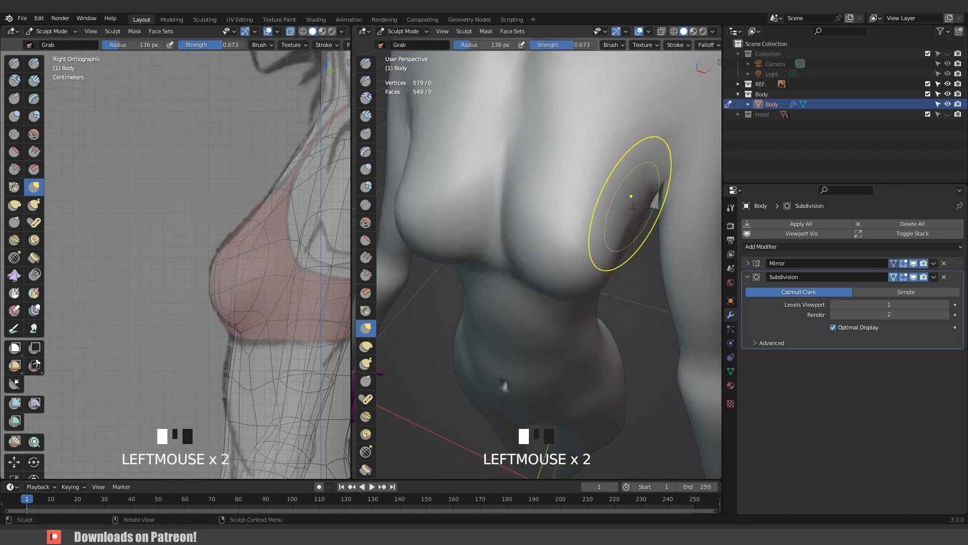
{"action": "scroll", "coordinate": [610, 201], "scroll_direction": "down", "scroll_amount": 3}
Switch the body to Object Mode, clear the selection and examine the whole figure from behind.
{"action": "mouse_move", "coordinate": [610, 201]}
{"action": "middle_mouse_down"}
{"action": "mouse_move", "coordinate": [611, 155]}
{"action": "mouse_move", "coordinate": [651, 313]}
{"action": "mouse_move", "coordinate": [547, 330]}
{"action": "mouse_move", "coordinate": [480, 304]}
{"action": "mouse_move", "coordinate": [503, 325]}
{"action": "mouse_move", "coordinate": [497, 334]}
{"action": "middle_mouse_up"}
{"action": "key", "text": "ctrl+Tab"}
{"action": "left_click", "coordinate": [619, 307]}
{"action": "left_click", "coordinate": [422, 221]}
{"action": "scroll", "coordinate": [458, 243], "scroll_direction": "down", "scroll_amount": 2}
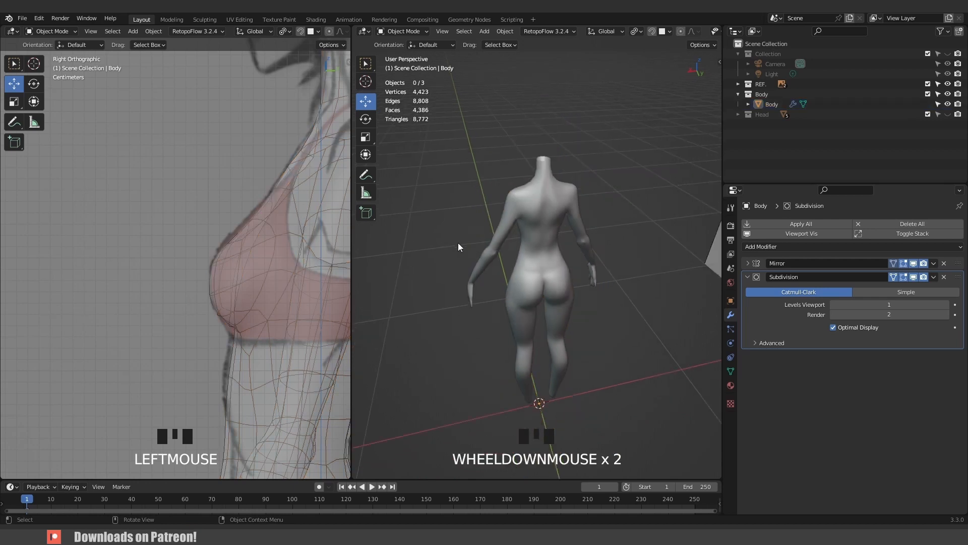
Show the Head collection, edit the face mesh, and select the edge loop at the bottom of its neck.
{"action": "middle_click_drag", "start_coordinate": [457, 243], "coordinate": [596, 222]}
{"action": "left_click", "coordinate": [560, 236]}
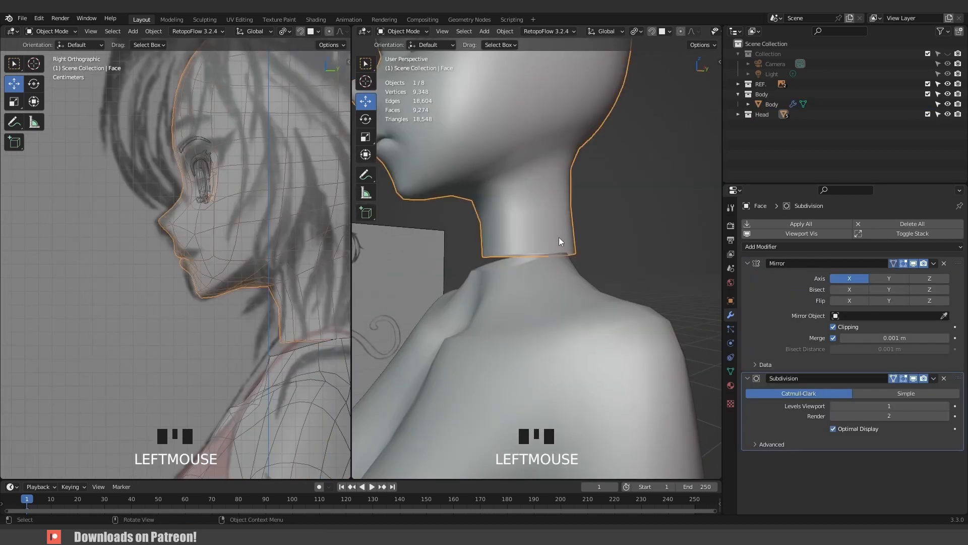
{"action": "key", "text": "Tab"}
{"action": "middle_click_drag", "start_coordinate": [558, 237], "coordinate": [567, 224]}
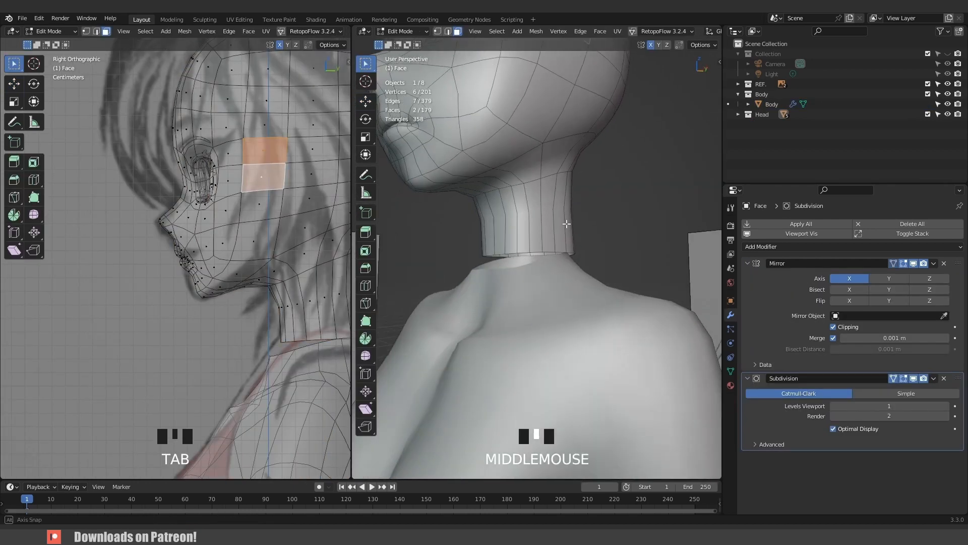
{"action": "left_click", "coordinate": [533, 252], "text": "alt"}
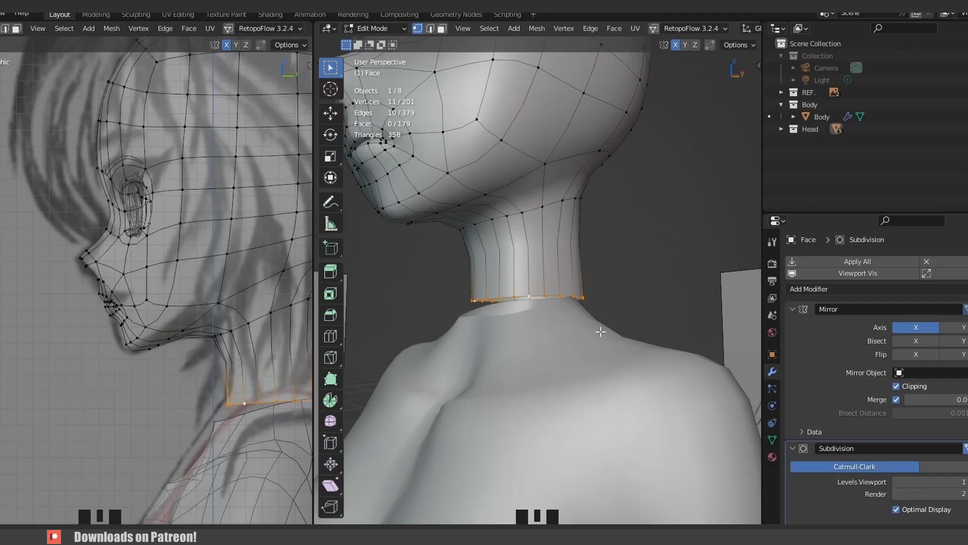
{"action": "scroll", "coordinate": [546, 498], "scroll_direction": "up", "scroll_amount": 1}
Switch to editing the body mesh and select the edge loop around its neck opening.
{"action": "key", "text": "Tab"}
{"action": "key", "text": "Tab"}
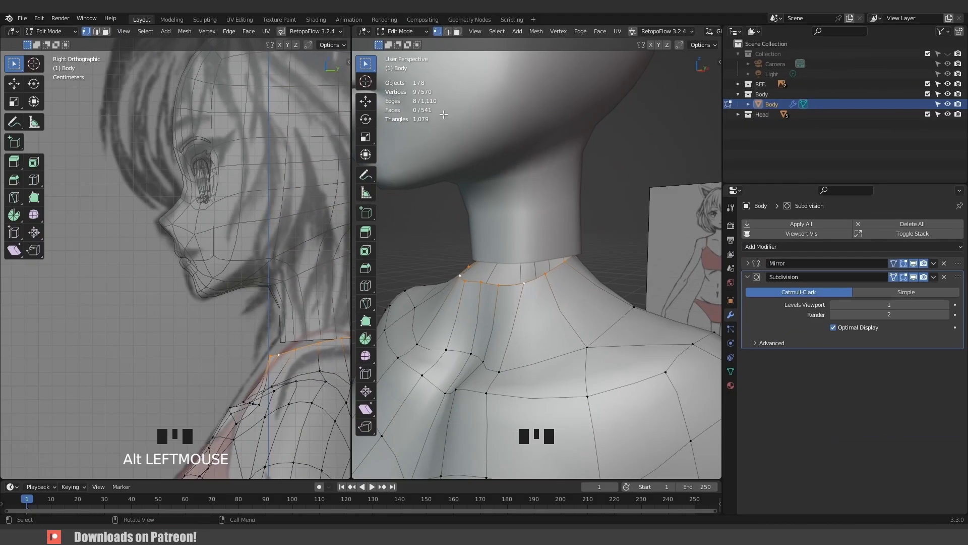
{"action": "middle_click_drag", "start_coordinate": [443, 115], "coordinate": [454, 101]}
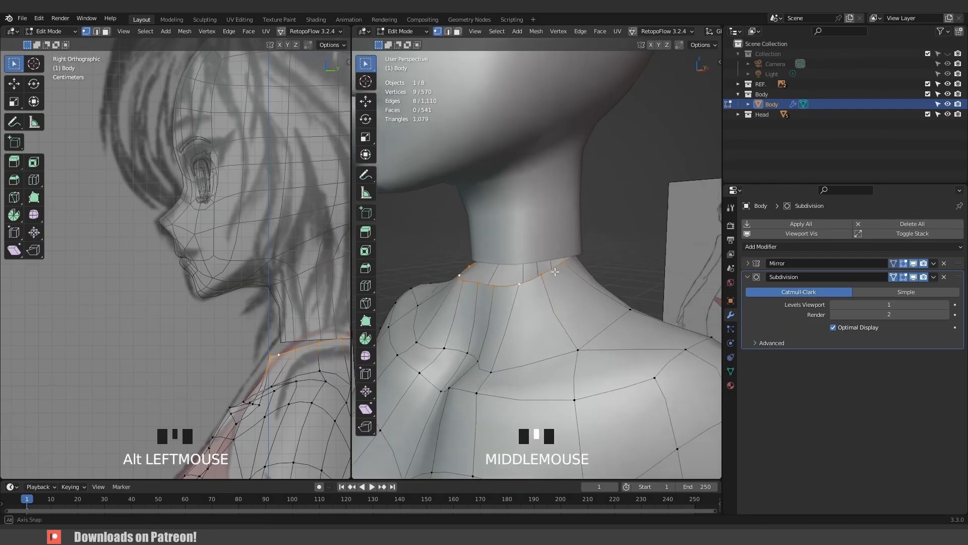
Annotate additional edges on the base of the neck, with curves toward the front and back and lines joining at the shoulder.
{"action": "left_click", "coordinate": [365, 174]}
{"action": "left_click_drag", "start_coordinate": [563, 284], "coordinate": [593, 319]}
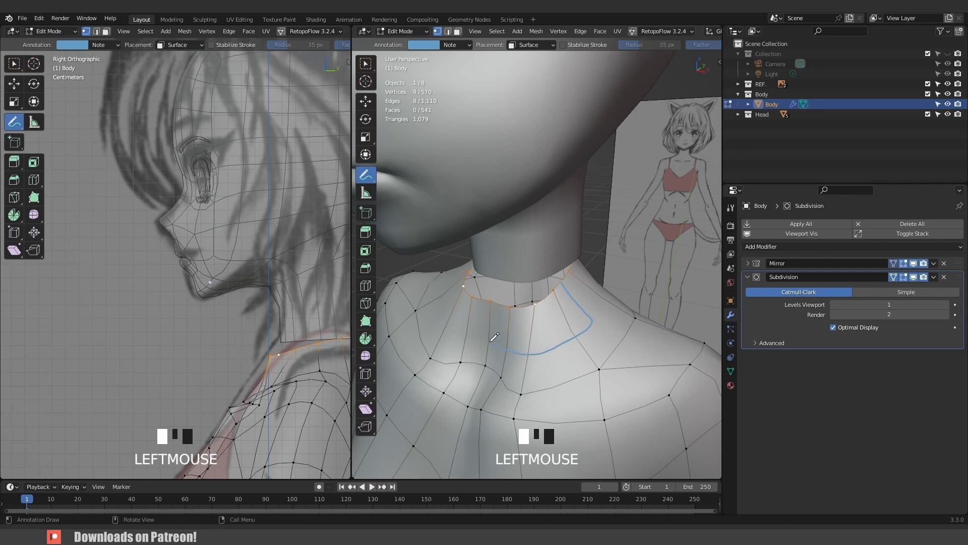
{"action": "middle_click_drag", "start_coordinate": [496, 337], "coordinate": [538, 287]}
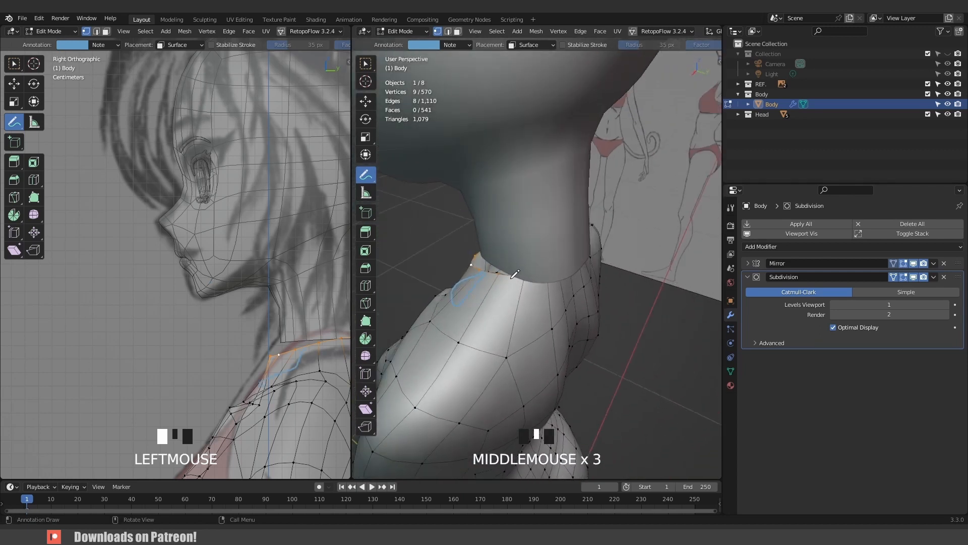
{"action": "left_click_drag", "start_coordinate": [510, 278], "coordinate": [502, 294]}
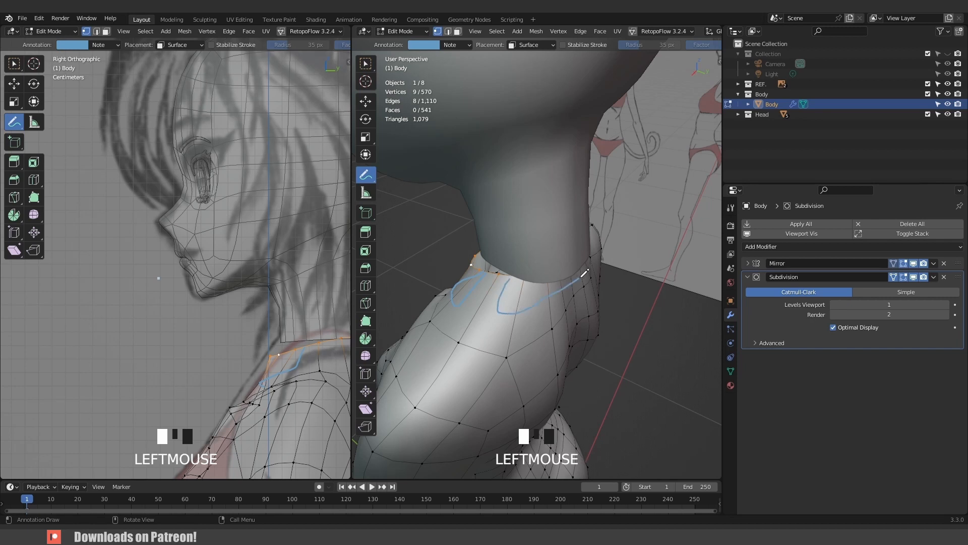
{"action": "middle_click_drag", "start_coordinate": [500, 326], "coordinate": [542, 305]}
{"action": "left_click_drag", "start_coordinate": [540, 305], "coordinate": [532, 330]}
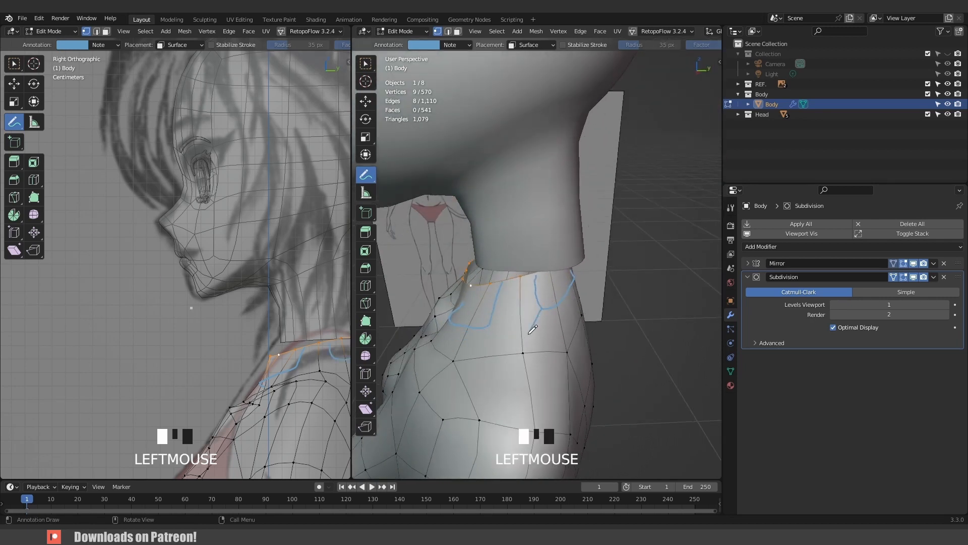
{"action": "middle_click_drag", "start_coordinate": [502, 345], "coordinate": [540, 343]}
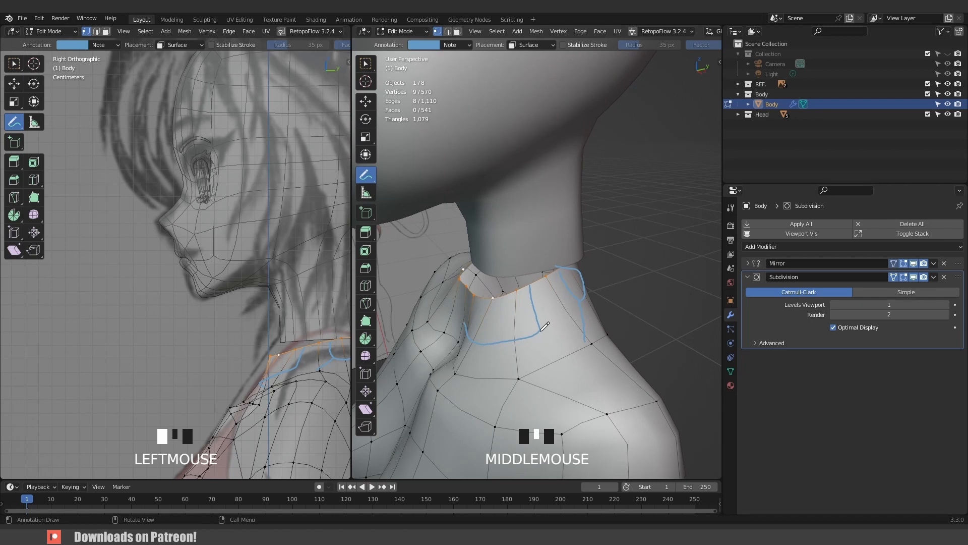
{"action": "left_click_drag", "start_coordinate": [542, 329], "coordinate": [566, 337]}
{"action": "middle_click_drag", "start_coordinate": [557, 319], "coordinate": [600, 308]}
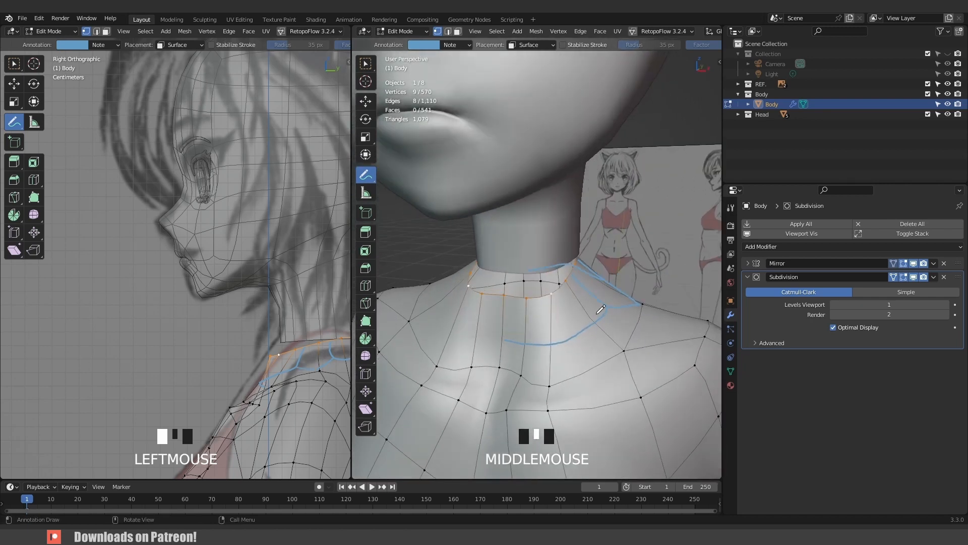
Knife-cut new edges along the front annotation, from the neck opening down and across to the front of the neck.
{"action": "left_click", "coordinate": [365, 64]}
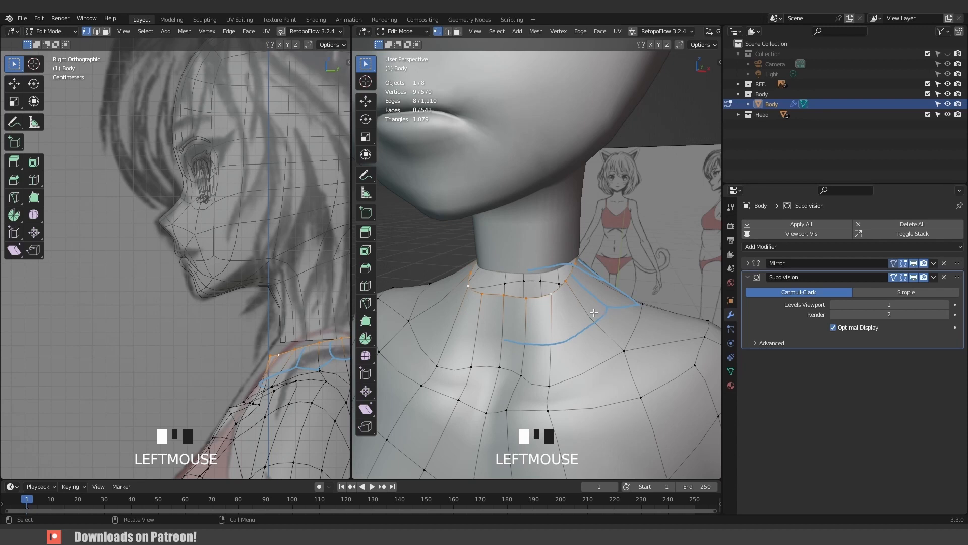
{"action": "key", "text": "k"}
{"action": "middle_click_drag", "start_coordinate": [595, 313], "coordinate": [563, 271]}
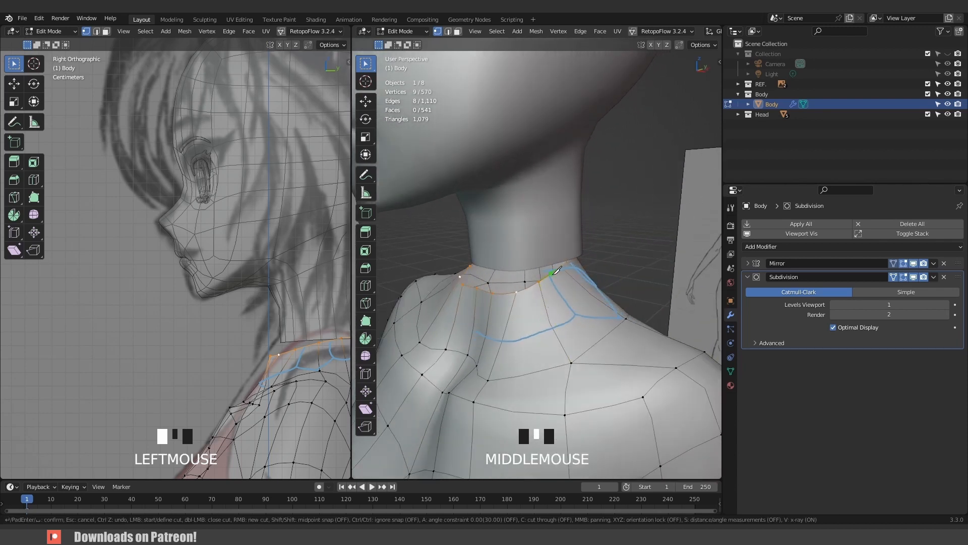
{"action": "left_click", "coordinate": [579, 314]}
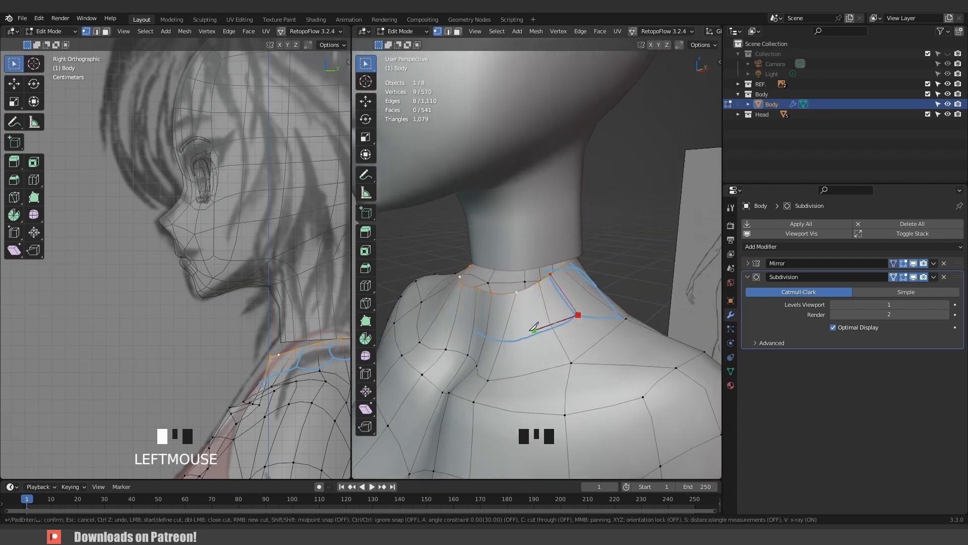
{"action": "left_click", "coordinate": [482, 327]}
{"action": "key", "text": "Return"}
Connect the new cut's corner vertex to the shoulder vertex marked by the annotation.
{"action": "middle_click_drag", "start_coordinate": [482, 327], "coordinate": [527, 308]}
{"action": "left_click", "coordinate": [528, 309]}
{"action": "left_click", "coordinate": [585, 330], "text": "shift"}
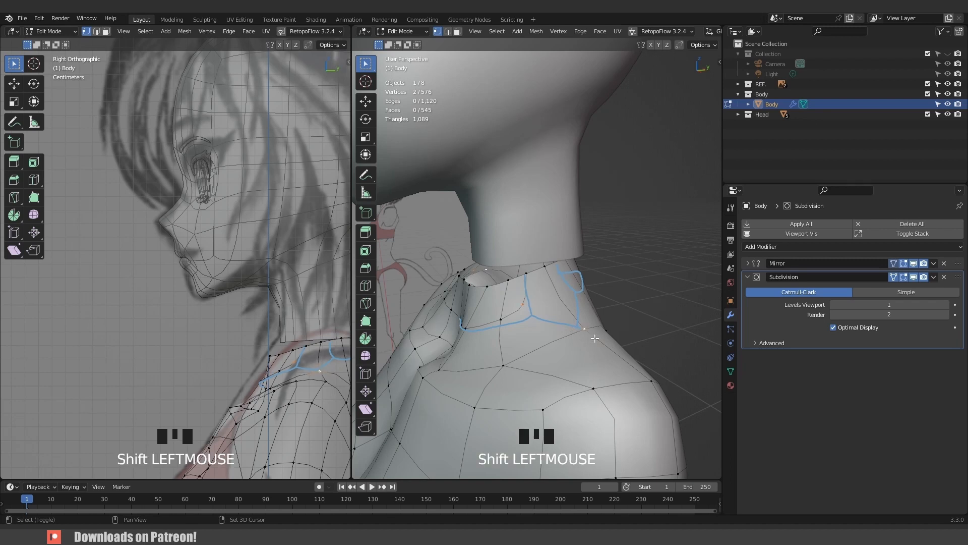
{"action": "key", "text": "j"}
{"action": "middle_click_drag", "start_coordinate": [593, 339], "coordinate": [510, 298]}
{"action": "scroll", "coordinate": [512, 297], "scroll_direction": "up", "scroll_amount": 2}
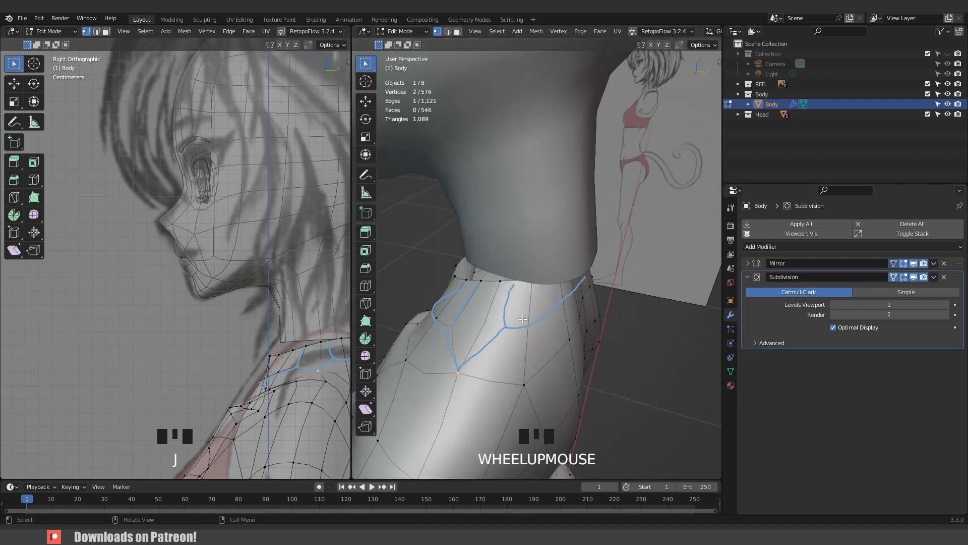
Knife-cut new edges along the back annotation, from the neck opening down and around toward the back of the neck.
{"action": "key", "text": "k"}
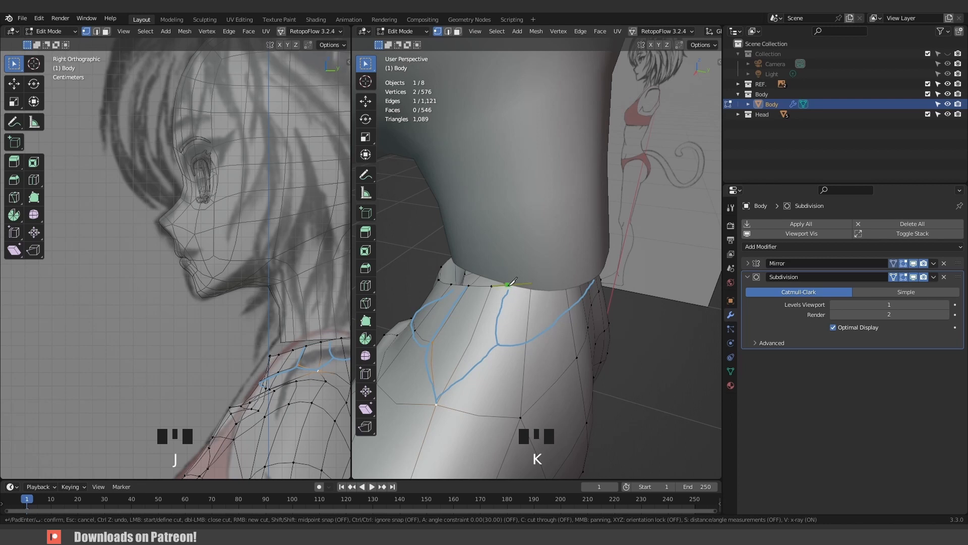
{"action": "mouse_move", "coordinate": [571, 326]}
{"action": "middle_mouse_down"}
{"action": "mouse_move", "coordinate": [548, 311]}
{"action": "mouse_move", "coordinate": [577, 310]}
{"action": "middle_mouse_up"}
{"action": "key", "text": "Return"}
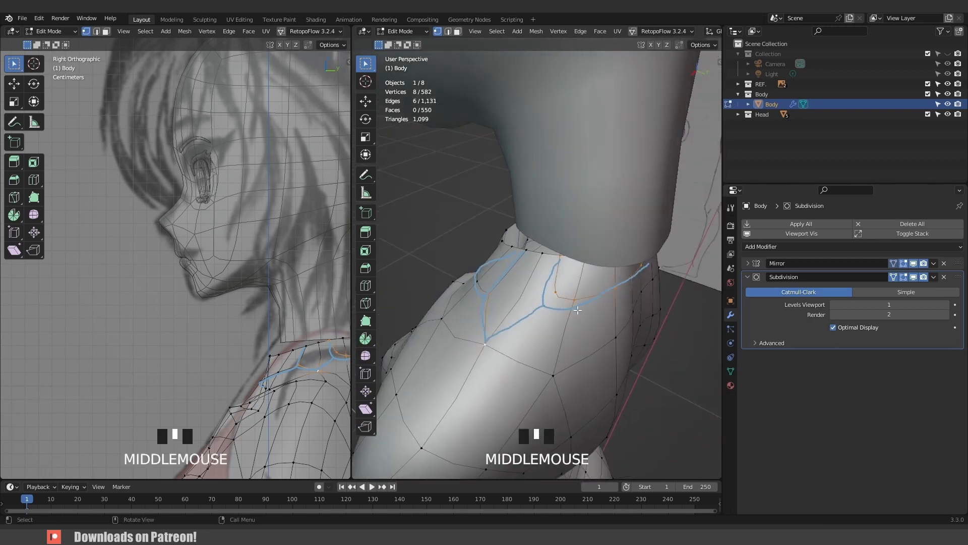
Connect the back cut's corner vertex to the annotated shoulder vertex with a new edge.
{"action": "left_click", "coordinate": [553, 295]}
{"action": "left_click", "coordinate": [485, 342], "text": "shift"}
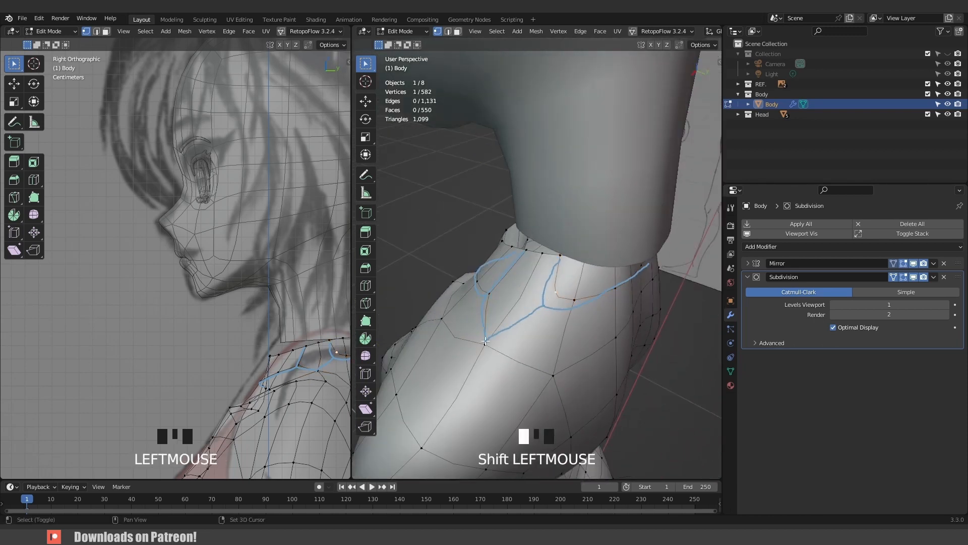
{"action": "key", "text": "j"}
{"action": "scroll", "coordinate": [533, 345], "scroll_direction": "down", "scroll_amount": 3}
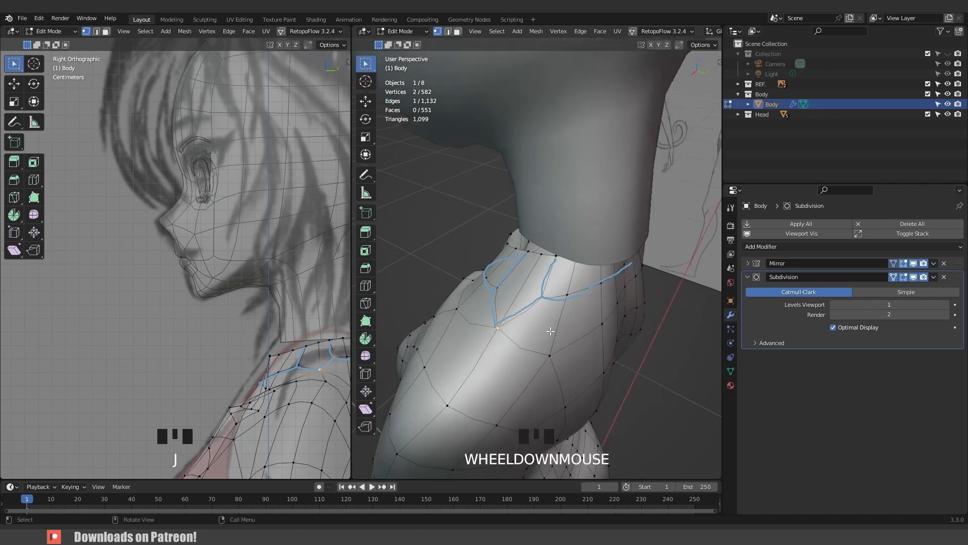
Erase all the guide annotations around the base of the neck and return to the selection tool.
{"action": "middle_click_drag", "start_coordinate": [532, 344], "coordinate": [489, 251]}
{"action": "left_click", "coordinate": [366, 174]}
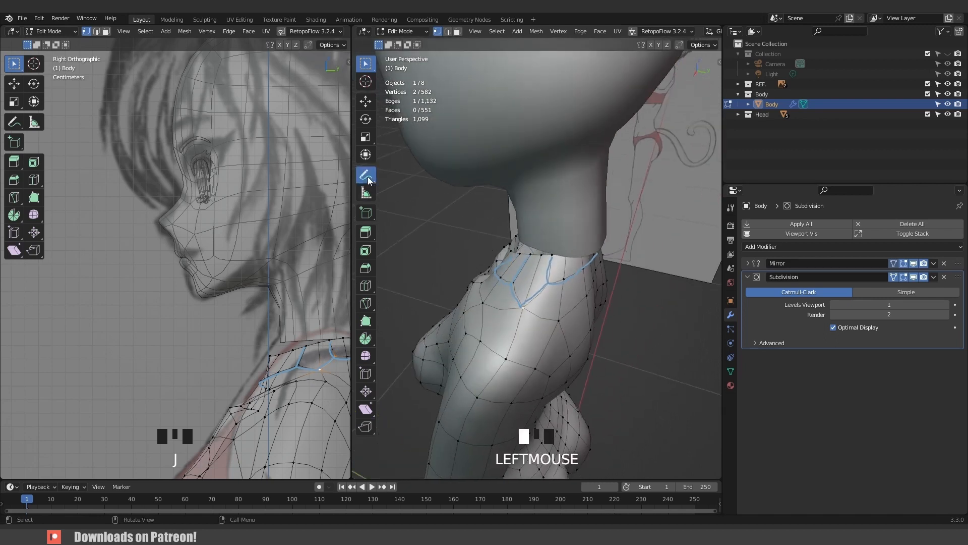
{"action": "mouse_move", "coordinate": [595, 254]}
{"action": "left_mouse_down", "text": "ctrl"}
{"action": "mouse_move", "coordinate": [584, 266]}
{"action": "mouse_move", "coordinate": [554, 247]}
{"action": "left_mouse_up", "text": "ctrl"}
{"action": "middle_click_drag", "start_coordinate": [504, 266], "coordinate": [519, 270]}
{"action": "left_click", "coordinate": [519, 270], "text": "ctrl"}
{"action": "middle_click_drag", "start_coordinate": [627, 244], "coordinate": [494, 217]}
{"action": "left_click", "coordinate": [365, 66]}
Select the edge loop around the body's neck opening, and raise the head's lower neck loop about 0.013 m in side view.
{"action": "scroll", "coordinate": [525, 252], "scroll_direction": "up", "scroll_amount": 2}
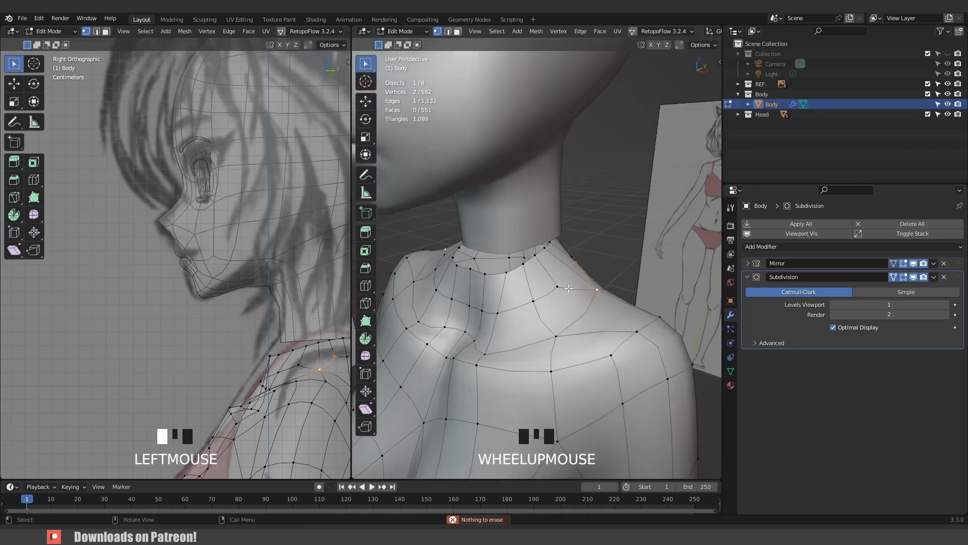
{"action": "middle_click_drag", "start_coordinate": [525, 252], "coordinate": [523, 259]}
{"action": "left_click", "coordinate": [522, 259], "text": "alt"}
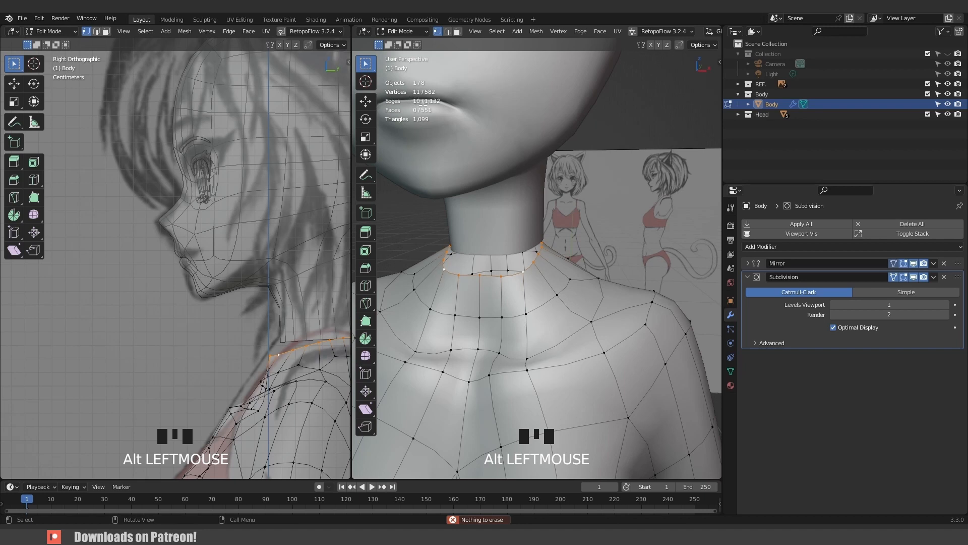
{"action": "middle_click_drag", "start_coordinate": [423, 104], "coordinate": [548, 228]}
{"action": "scroll", "coordinate": [548, 228], "scroll_direction": "down", "scroll_amount": 3}
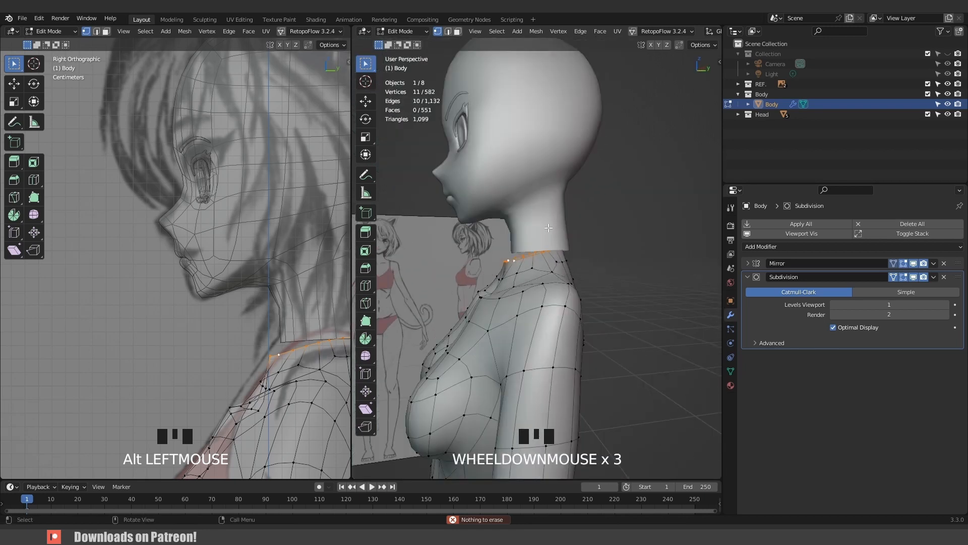
{"action": "key", "text": "KP_3"}
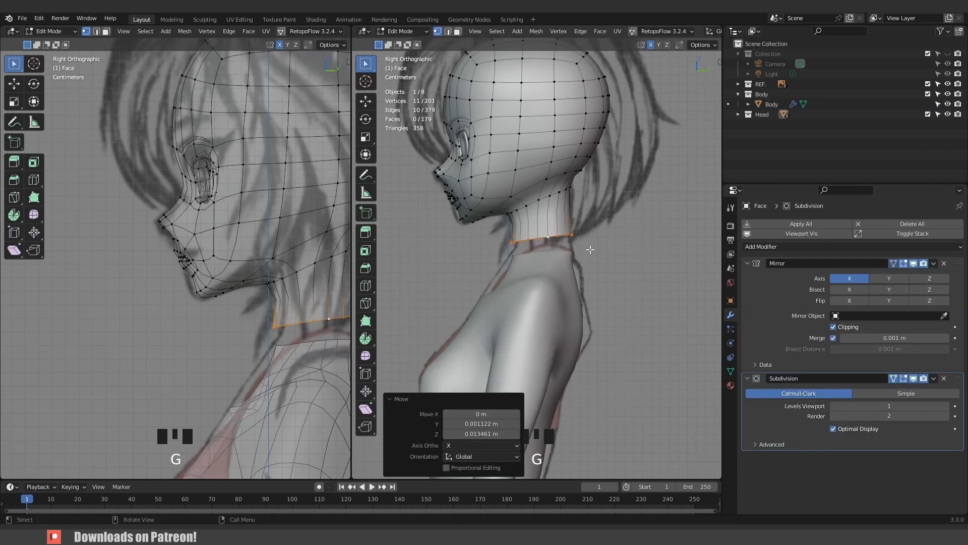
Leave mesh editing and join the head mesh into the body object, keeping the body as the active object.
{"action": "key", "text": "Tab"}
{"action": "middle_click_drag", "start_coordinate": [552, 247], "coordinate": [648, 237]}
{"action": "scroll", "coordinate": [547, 247], "scroll_direction": "up", "scroll_amount": 4}
{"action": "key", "text": "Tab"}
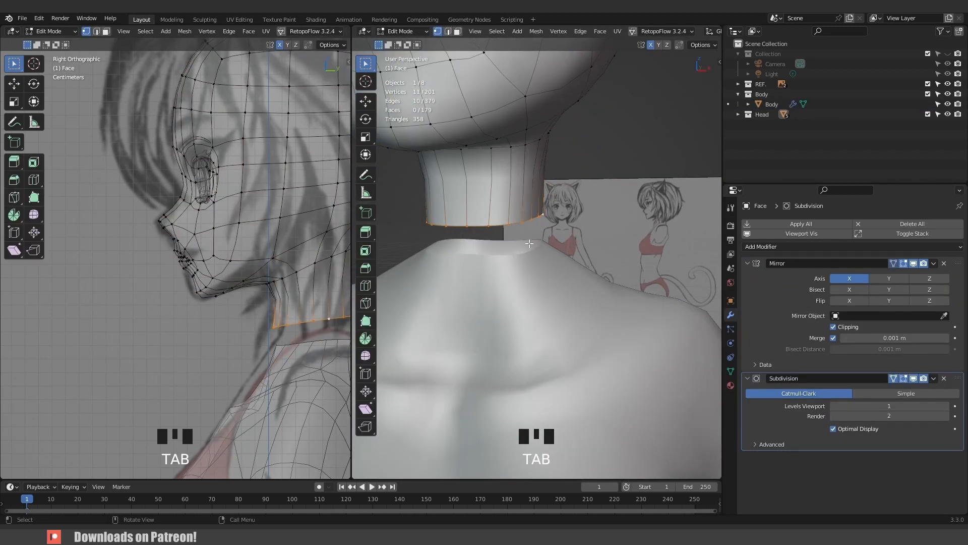
{"action": "key", "text": "Tab"}
{"action": "left_click", "coordinate": [514, 209]}
{"action": "left_click", "coordinate": [540, 275], "text": "shift"}
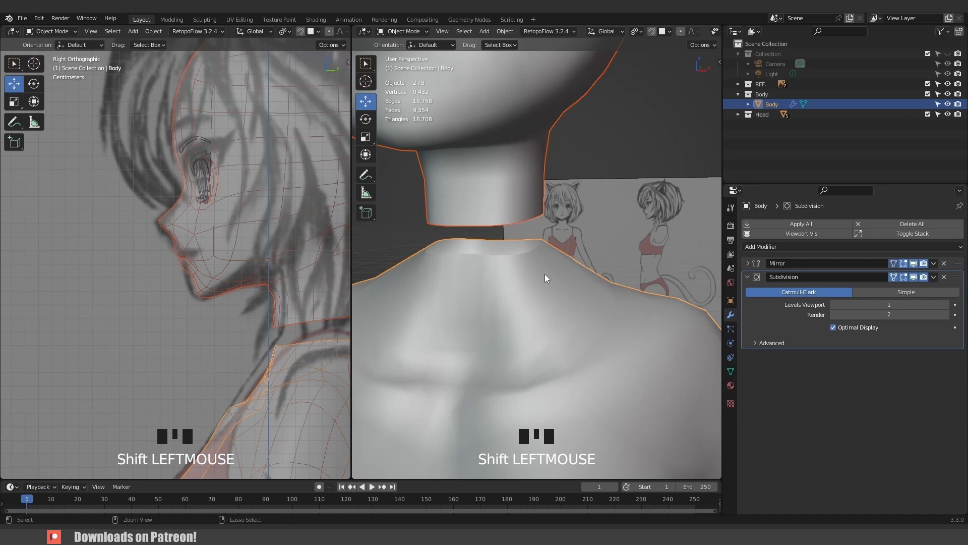
{"action": "key", "text": "ctrl+j"}
{"action": "scroll", "coordinate": [560, 272], "scroll_direction": "down", "scroll_amount": 5}
{"action": "scroll", "coordinate": [561, 275], "scroll_direction": "down", "scroll_amount": 5}
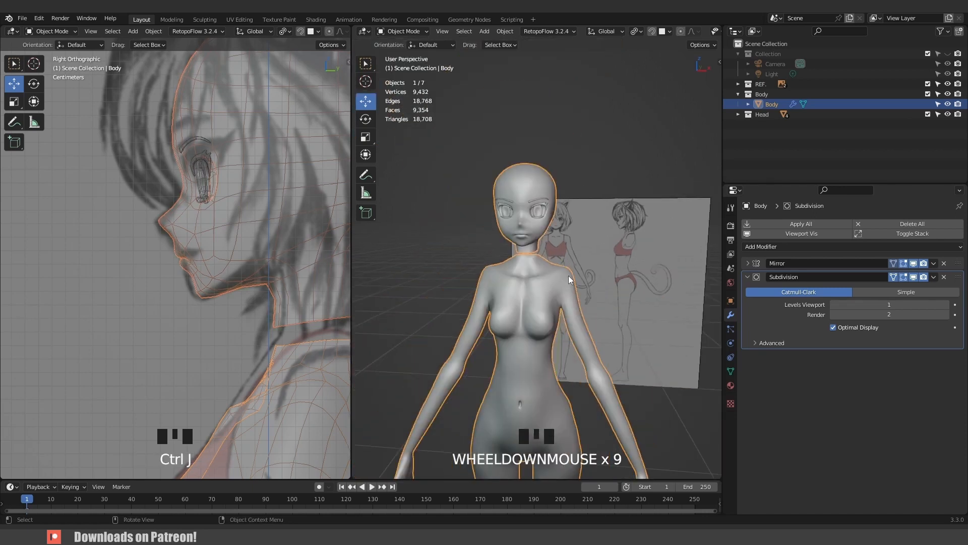
Edit the joined mesh and bridge the selected head and body neck edge loops with Bridge Edge Loops.
{"action": "middle_click_drag", "start_coordinate": [559, 303], "coordinate": [543, 292]}
{"action": "left_click", "coordinate": [562, 281]}
{"action": "scroll", "coordinate": [531, 256], "scroll_direction": "up", "scroll_amount": 5}
{"action": "key", "text": "Tab"}
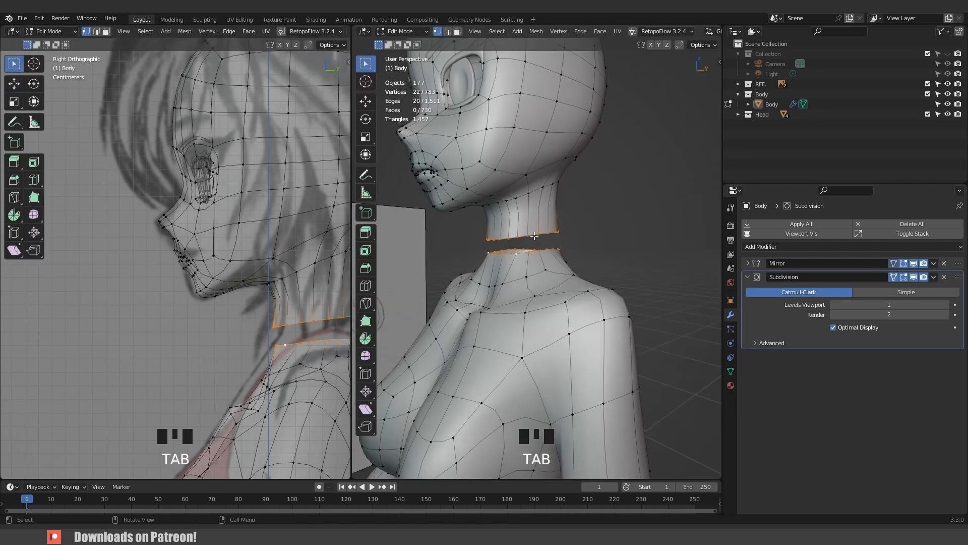
{"action": "scroll", "coordinate": [533, 230], "scroll_direction": "up", "scroll_amount": 3}
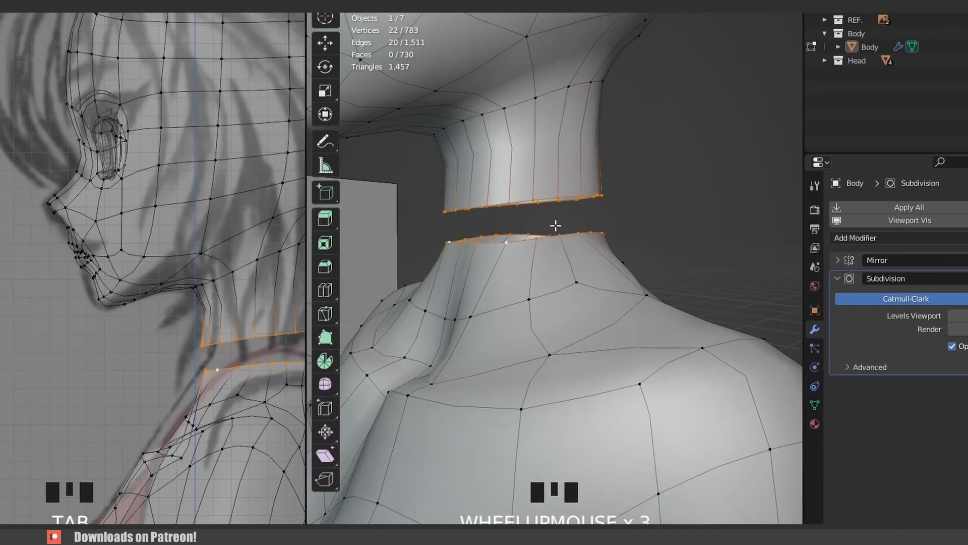
{"action": "key", "text": "ctrl+e"}
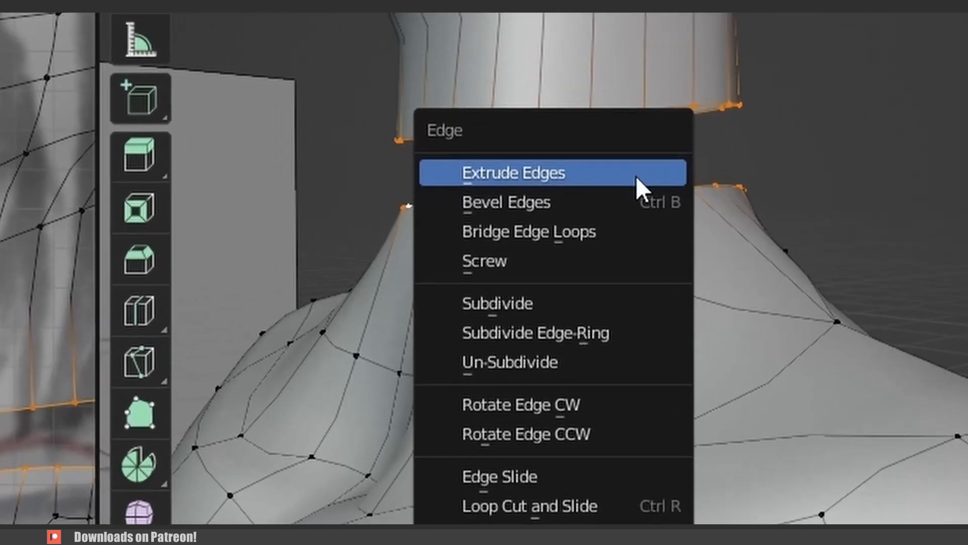
{"action": "left_click", "coordinate": [592, 232]}
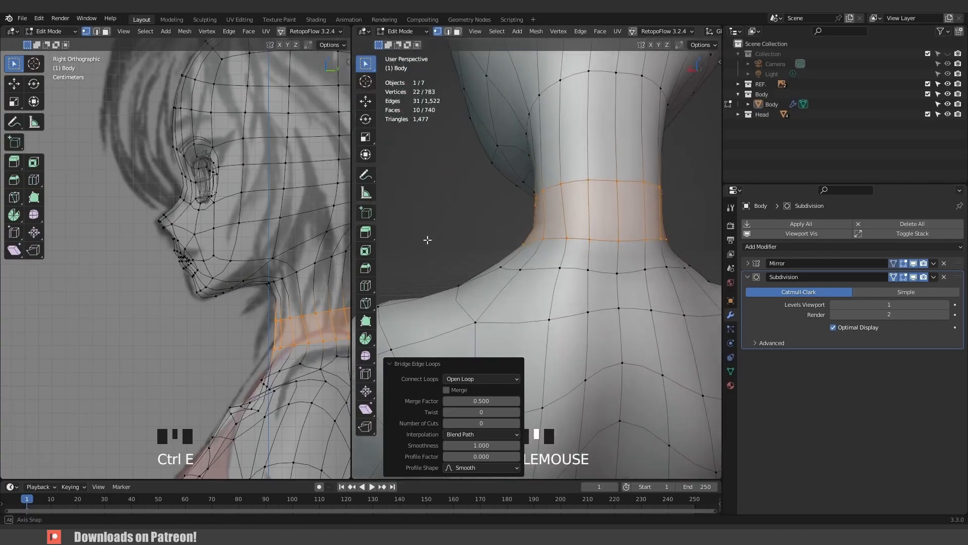
Check the bridged neck from behind, then return to Object Mode and deselect the body.
{"action": "scroll", "coordinate": [427, 239], "scroll_direction": "down", "scroll_amount": 4}
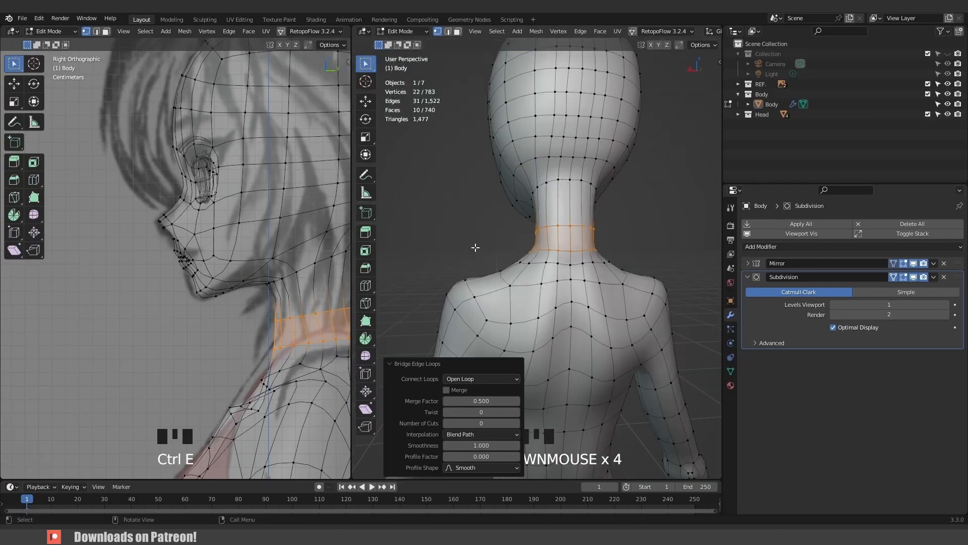
{"action": "middle_click_drag", "start_coordinate": [427, 239], "coordinate": [678, 295]}
{"action": "key", "text": "Tab"}
{"action": "scroll", "coordinate": [658, 266], "scroll_direction": "down", "scroll_amount": 3}
{"action": "left_click", "coordinate": [617, 272]}
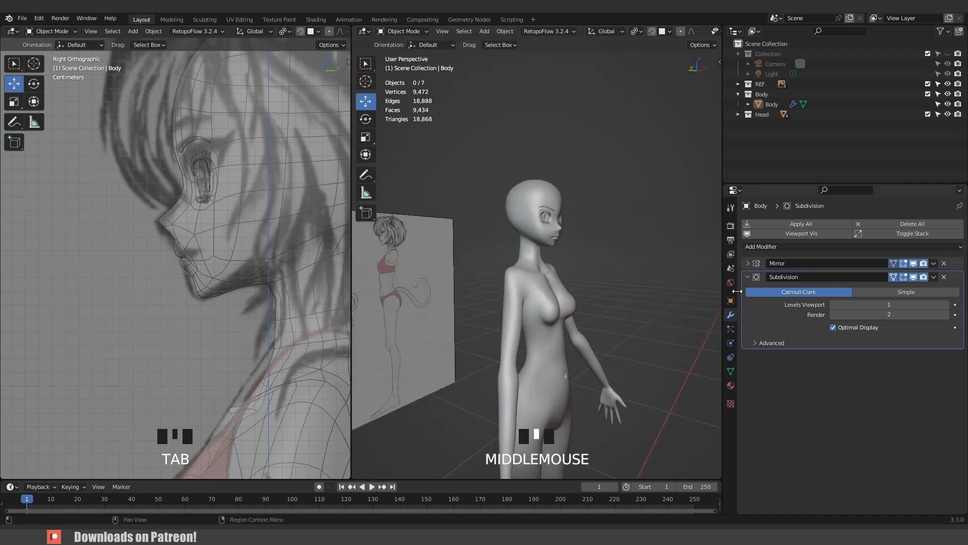